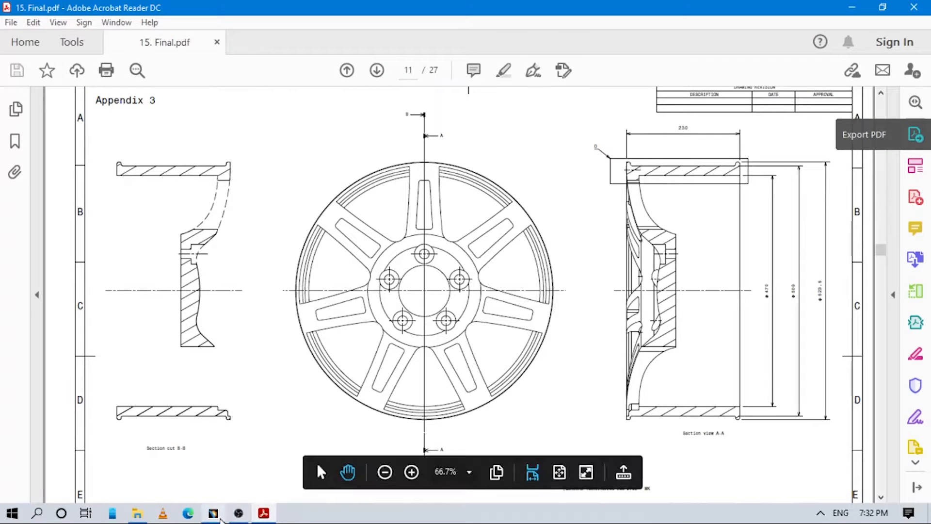
Switch to CATIA V5 and create a new part in the Part Design workbench
{"action": "left_click", "coordinate": [214, 513]}
{"action": "left_click", "coordinate": [12, 22]}
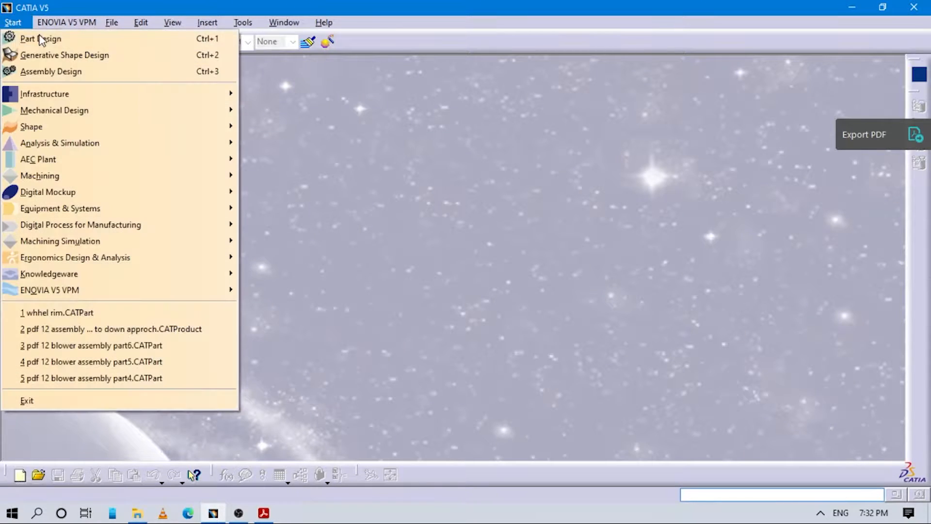
{"action": "mouse_move", "coordinate": [43, 114]}
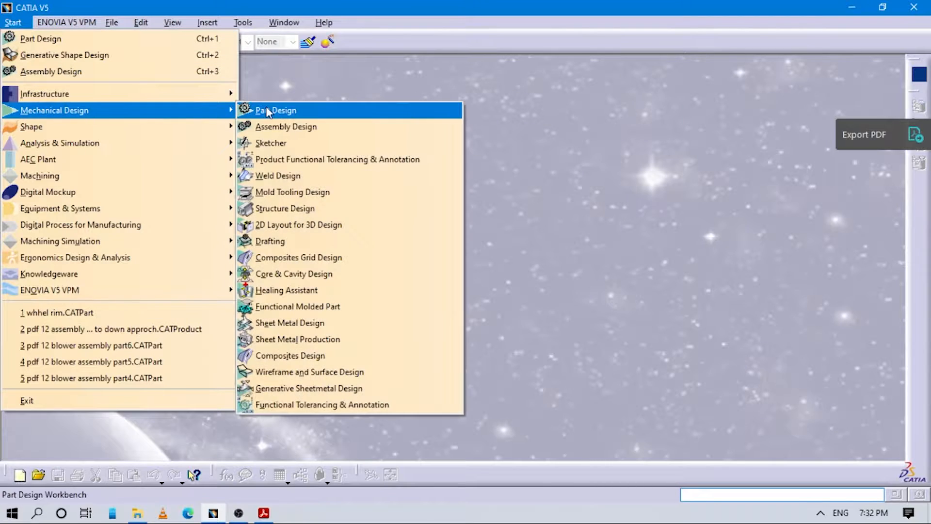
{"action": "left_click", "coordinate": [260, 108]}
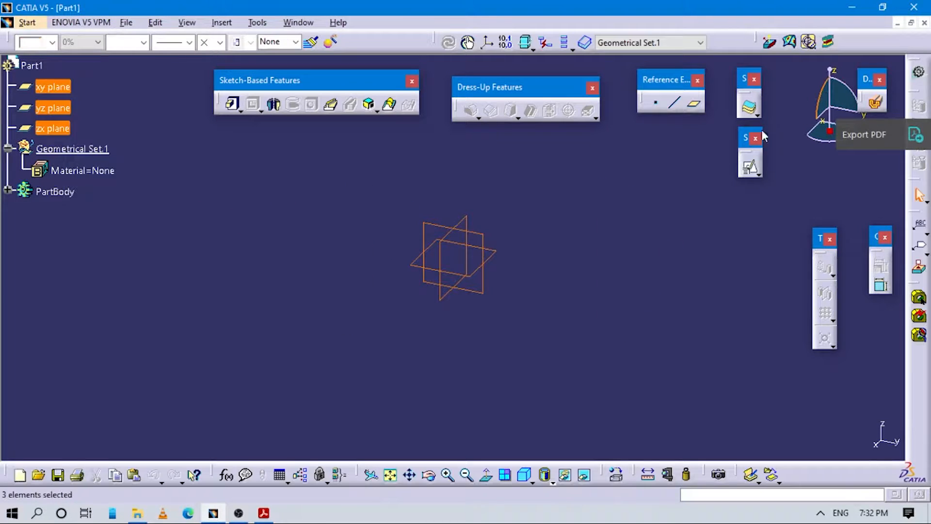
Hide the xy, yz and zx reference planes of the new part
{"action": "left_click", "coordinate": [214, 514]}
{"action": "left_click", "coordinate": [213, 513]}
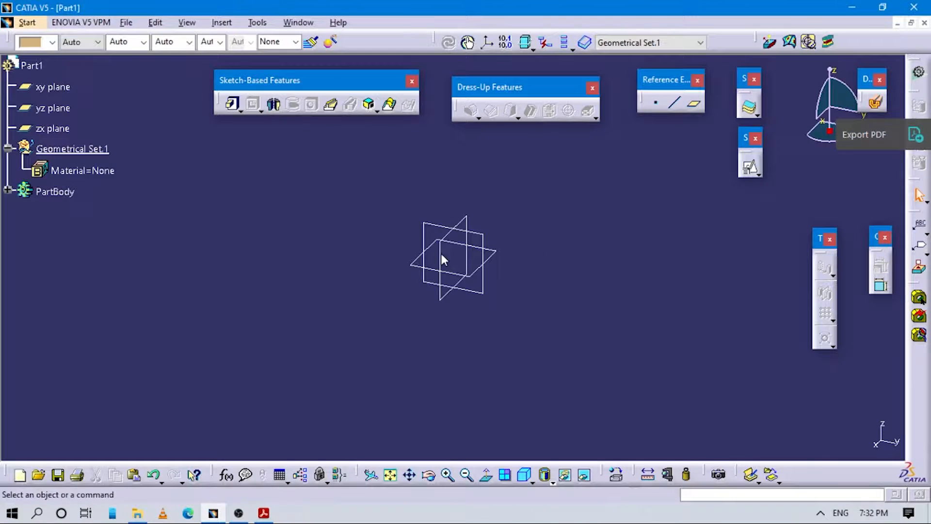
{"action": "left_click_drag", "start_coordinate": [399, 191], "coordinate": [567, 316]}
{"action": "key", "text": "space"}
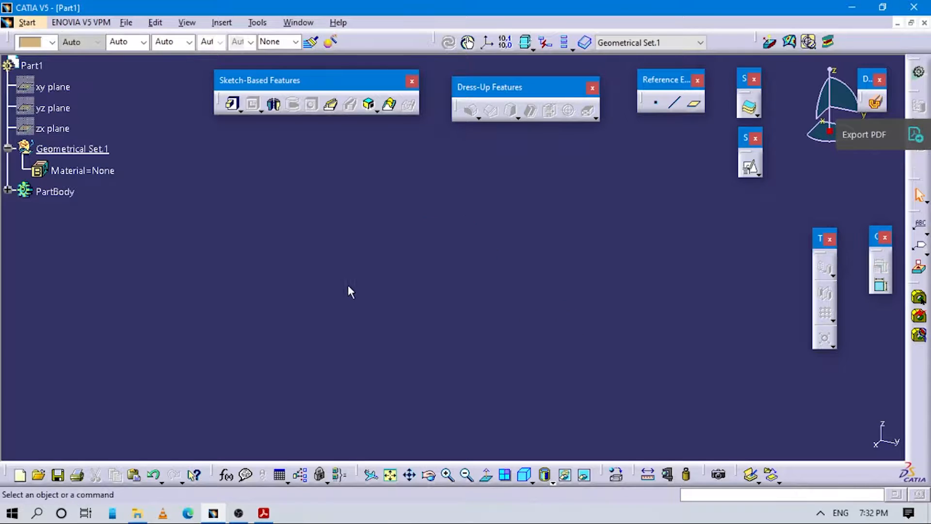
Create a reference point by coordinates at X 0 mm, Y 0 mm, Z 0 mm
{"action": "left_click", "coordinate": [656, 103]}
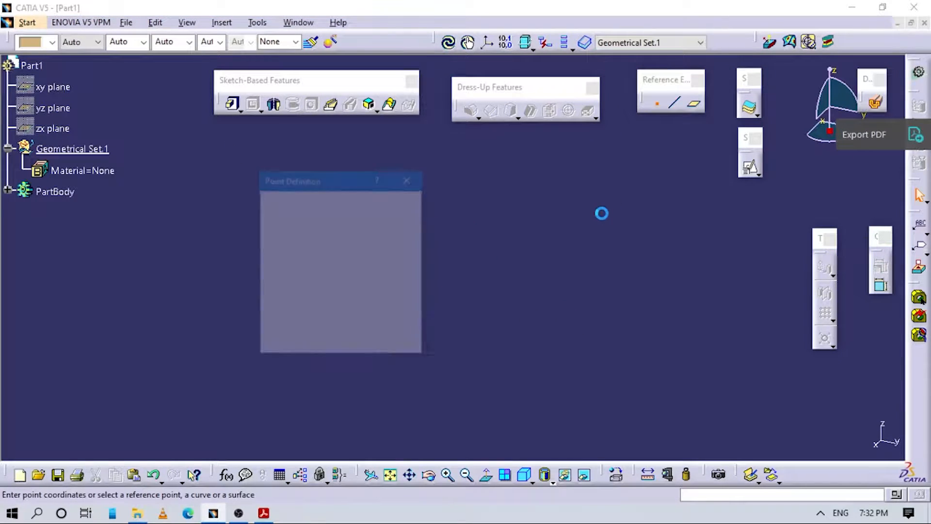
{"action": "left_click_drag", "start_coordinate": [308, 184], "coordinate": [295, 168]}
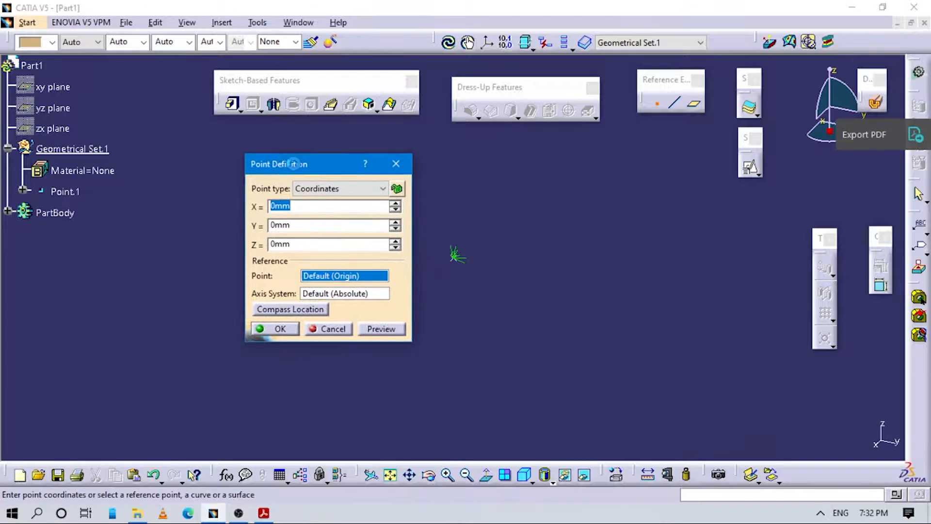
{"action": "left_click", "coordinate": [272, 334]}
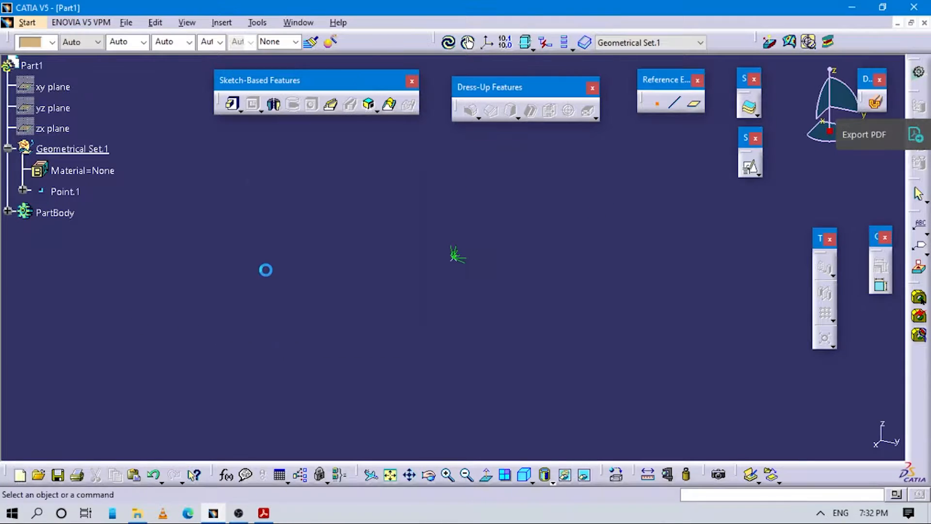
Insert a standard axis system with its origin at Point.1
{"action": "left_click", "coordinate": [223, 23]}
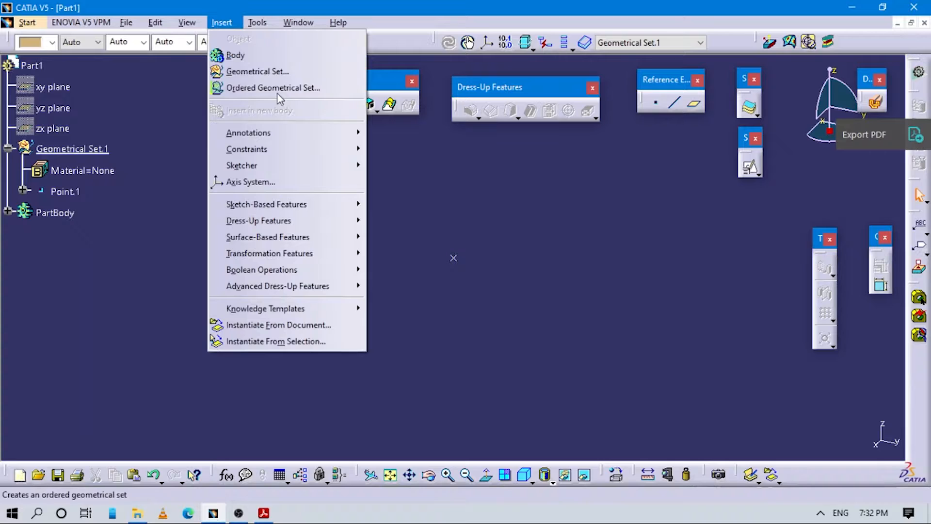
{"action": "left_click", "coordinate": [250, 182]}
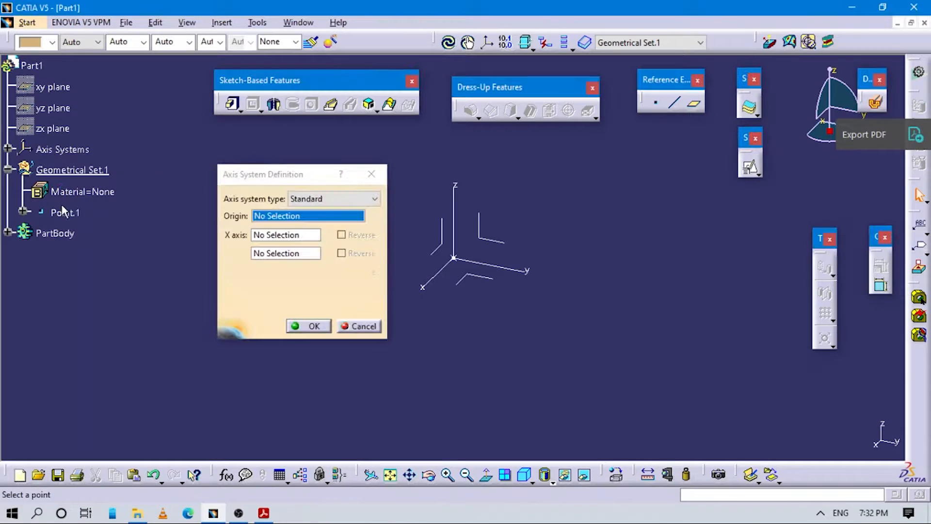
{"action": "left_click", "coordinate": [65, 213]}
{"action": "left_click", "coordinate": [315, 326]}
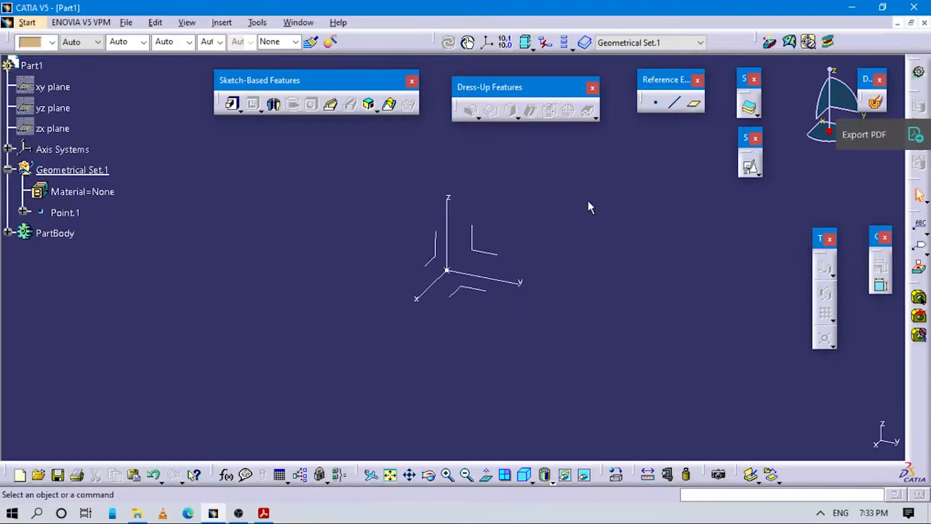
Start a positioned sketch that uses the axis system's YZ plane as its reference
{"action": "key", "text": "alt+Tab"}
{"action": "key", "text": "alt+Tab"}
{"action": "left_click", "coordinate": [750, 168]}
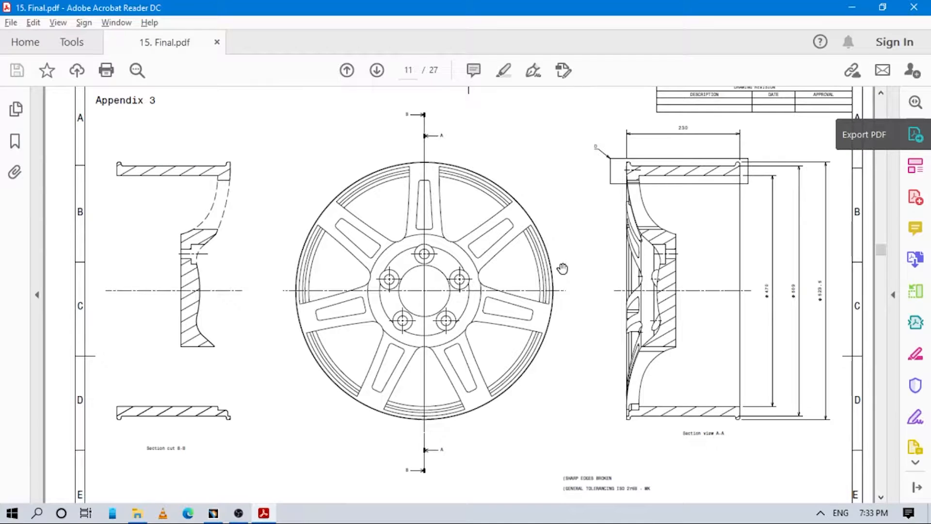
{"action": "key", "text": "alt+Tab"}
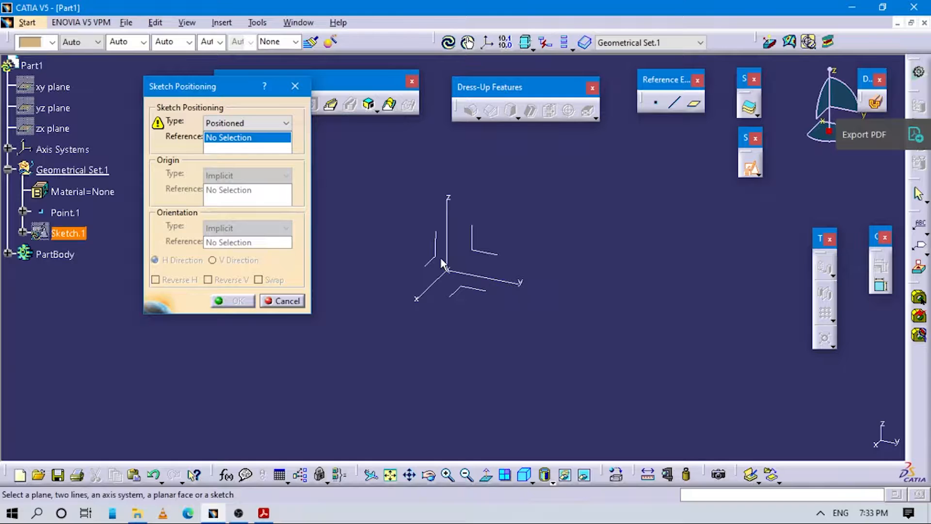
{"action": "left_click", "coordinate": [475, 238]}
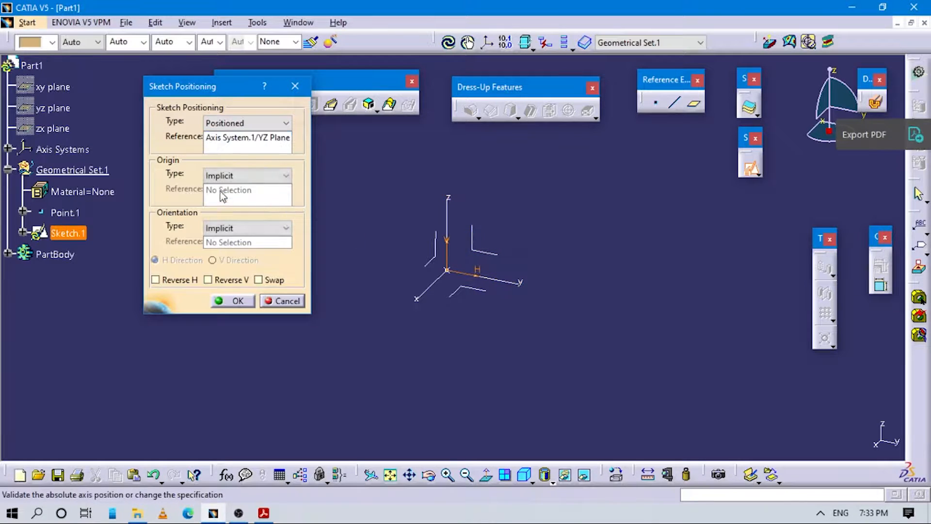
Place the sketch origin by projection point on Point.1 and orient its H direction parallel to the Y axis
{"action": "left_click", "coordinate": [240, 176]}
{"action": "left_click", "coordinate": [230, 209]}
{"action": "left_click", "coordinate": [65, 212]}
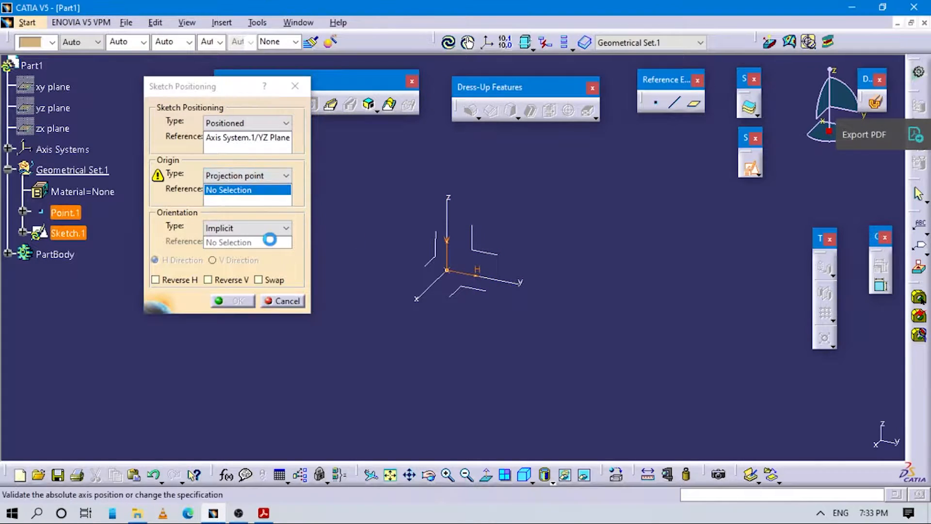
{"action": "left_click", "coordinate": [286, 228]}
{"action": "left_click", "coordinate": [244, 303]}
{"action": "left_click", "coordinate": [502, 279]}
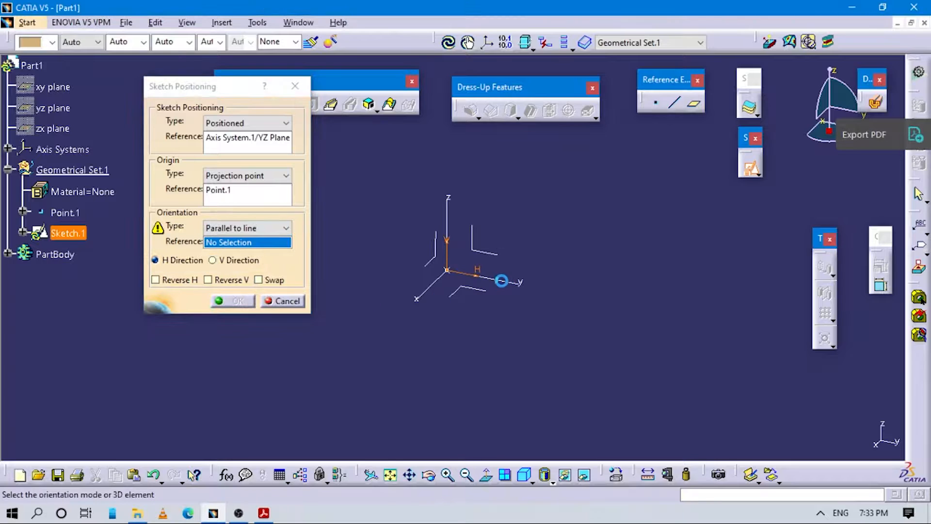
{"action": "left_click", "coordinate": [236, 304]}
{"action": "left_click", "coordinate": [236, 301]}
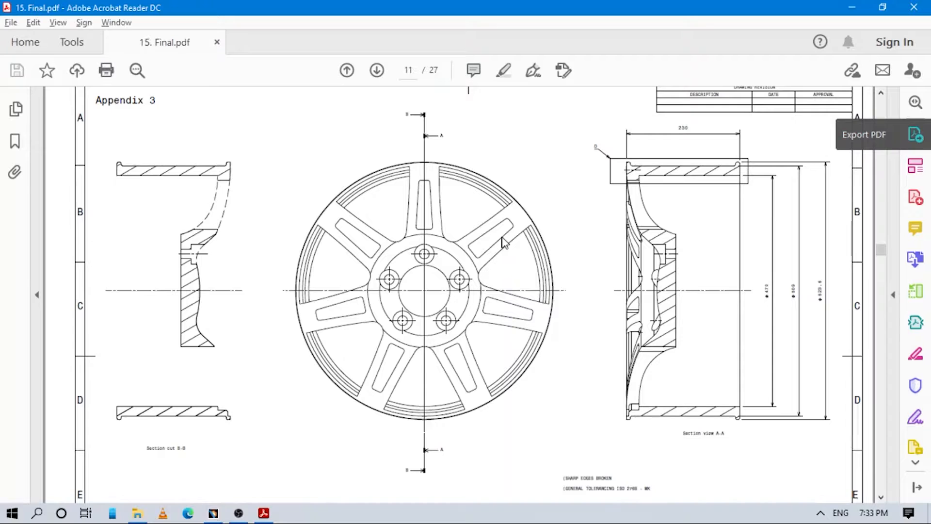
Sketch a horizontal line about 106 mm long, starting on the vertical axis about 82 mm above the origin
{"action": "scroll", "coordinate": [719, 225], "scroll_direction": "up", "scroll_amount": 3}
{"action": "scroll", "coordinate": [713, 233], "scroll_direction": "down", "scroll_amount": 3}
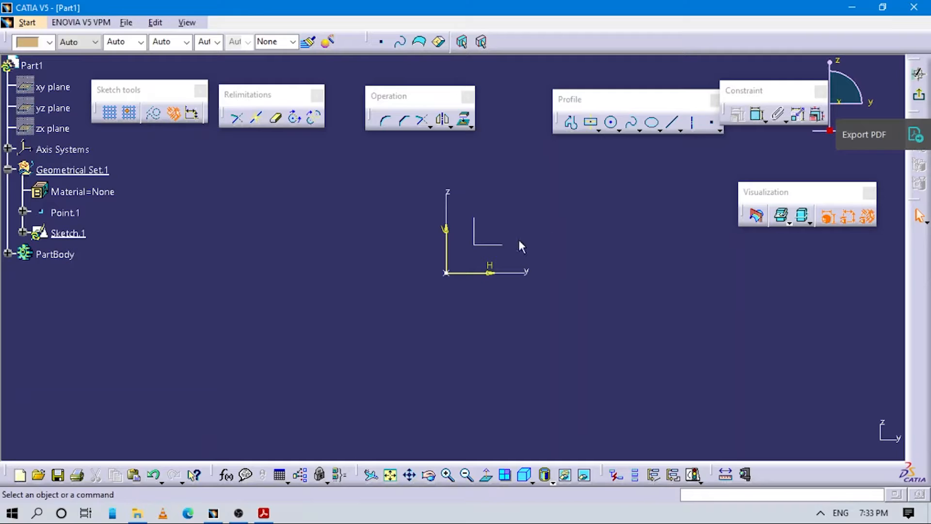
{"action": "middle_click_drag", "start_coordinate": [490, 237], "coordinate": [419, 306]}
{"action": "left_click", "coordinate": [572, 122]}
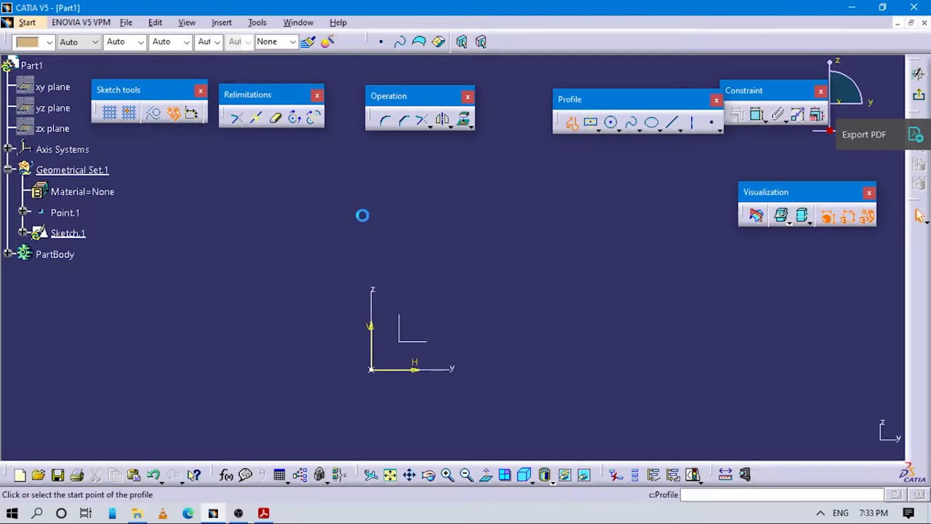
{"action": "left_click", "coordinate": [372, 206]}
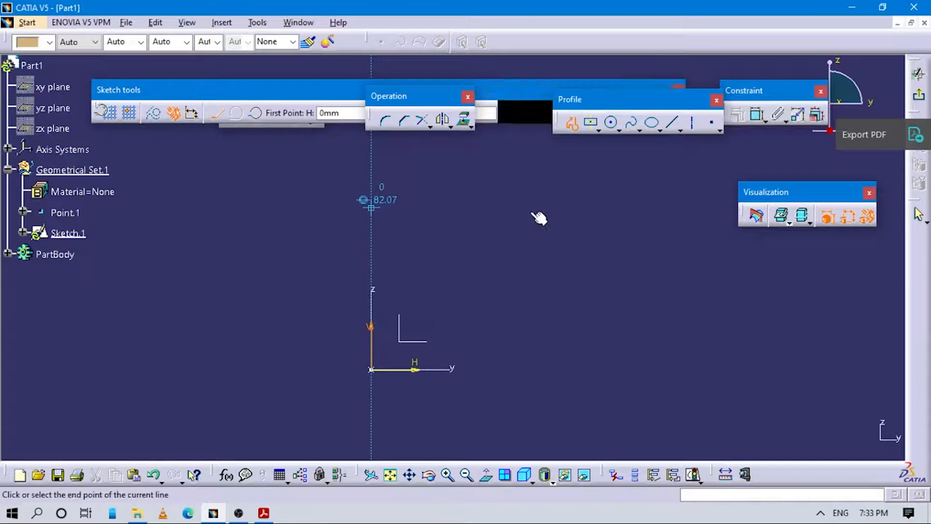
{"action": "left_click", "coordinate": [582, 207]}
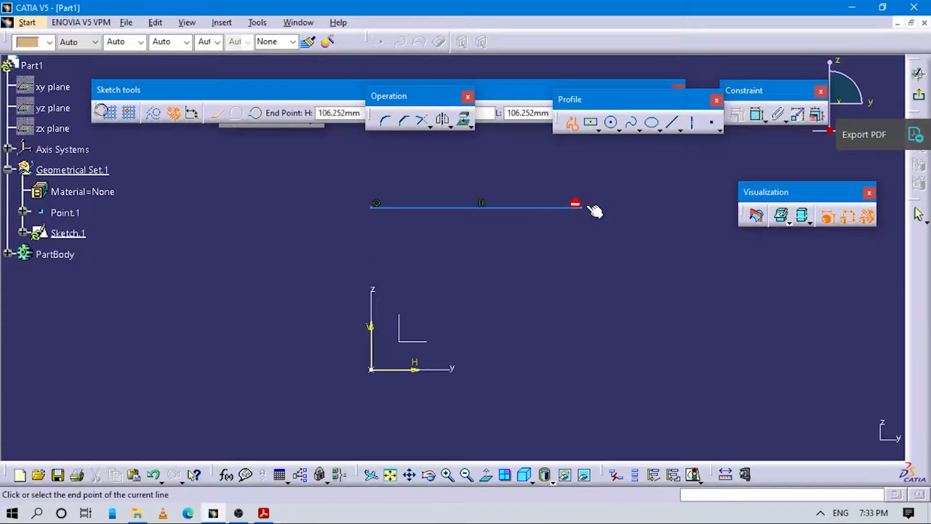
Dimension the horizontal line's length and set it to 230 mm, the rim width in the PDF drawing
{"action": "key", "text": "alt+Tab"}
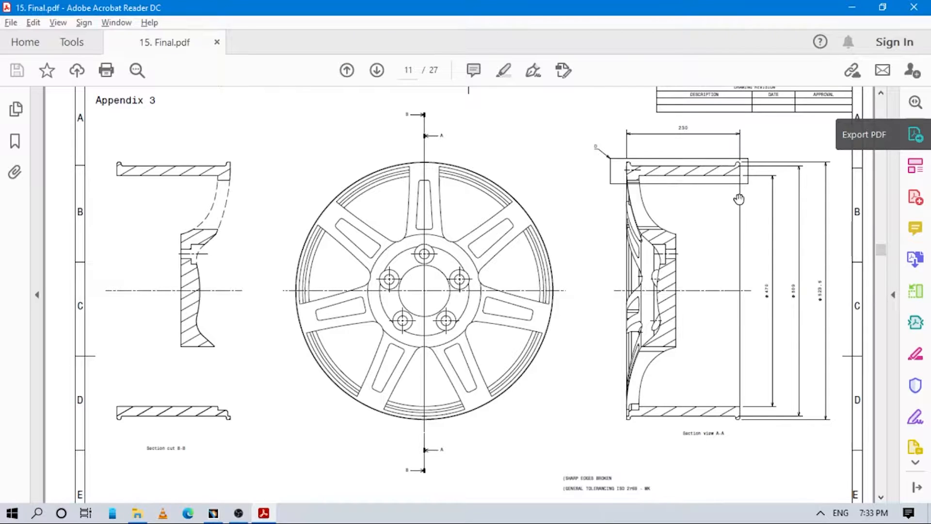
{"action": "key", "text": "alt+Tab"}
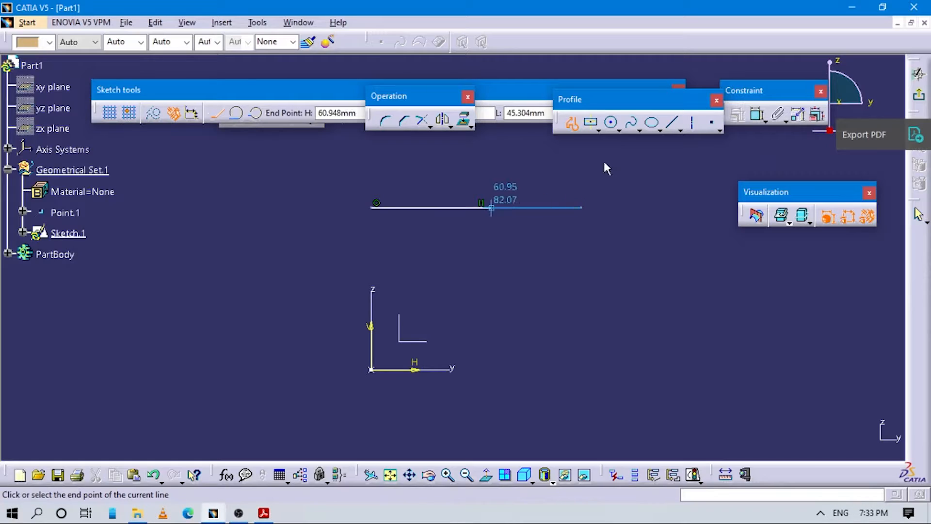
{"action": "left_click", "coordinate": [756, 115]}
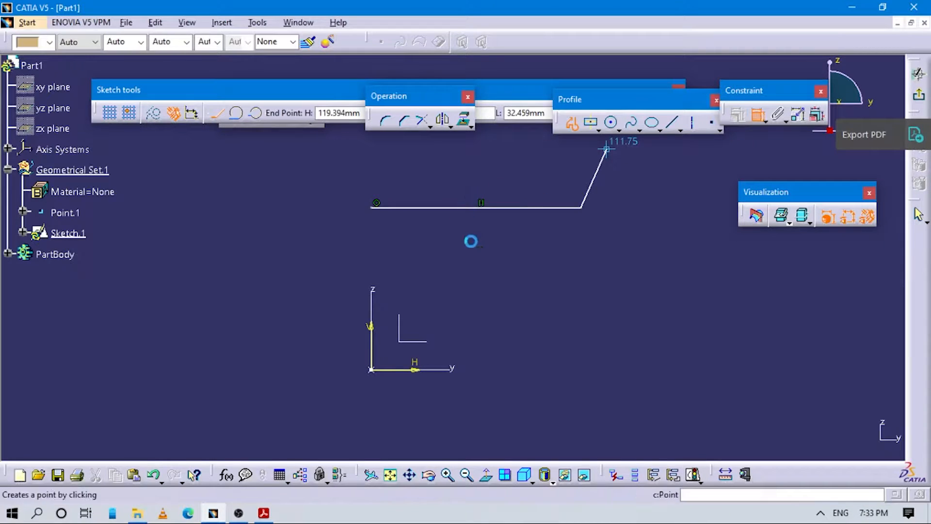
{"action": "left_click", "coordinate": [473, 208]}
{"action": "left_click", "coordinate": [483, 187]}
{"action": "double_click", "coordinate": [485, 189]}
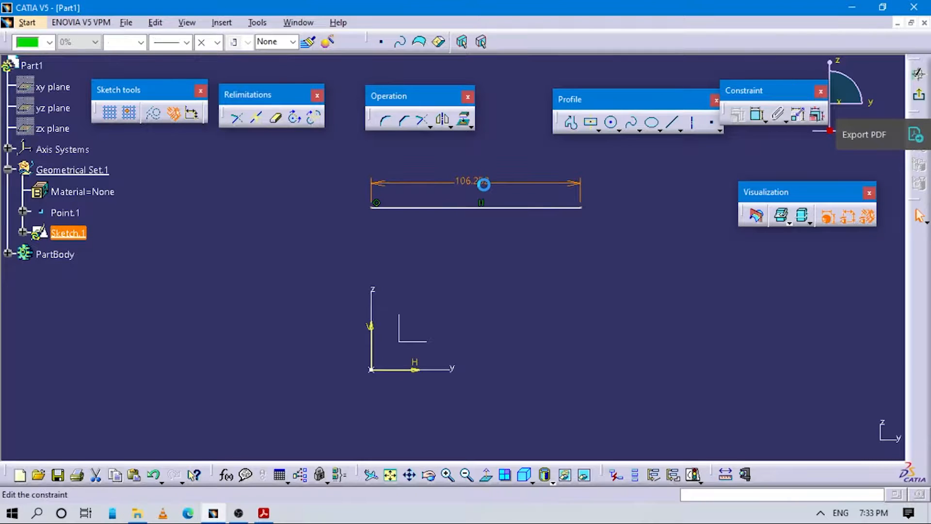
{"action": "type", "text": "230"}
{"action": "key", "text": "Return"}
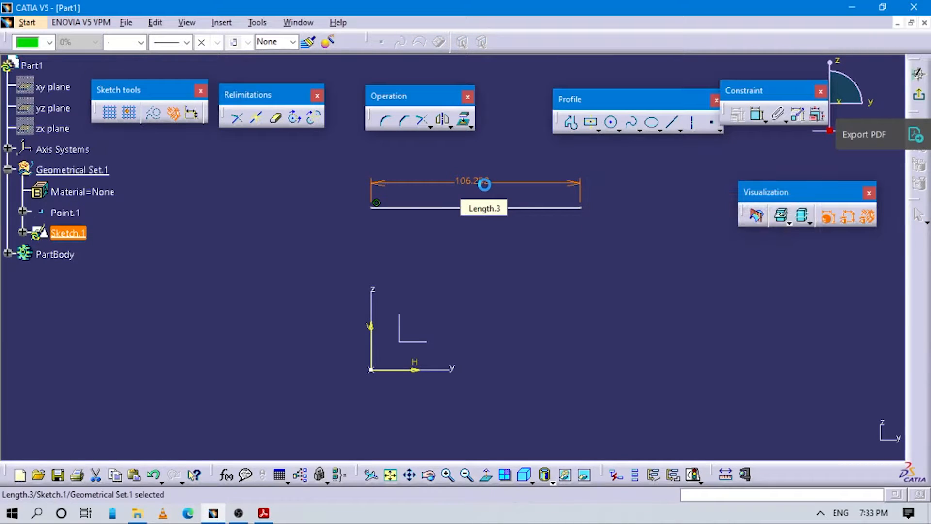
Examine the rim diameters in section view A-A and the Detail D dimensions in the PDF drawing, and return to CATIA
{"action": "key", "text": "alt+Tab"}
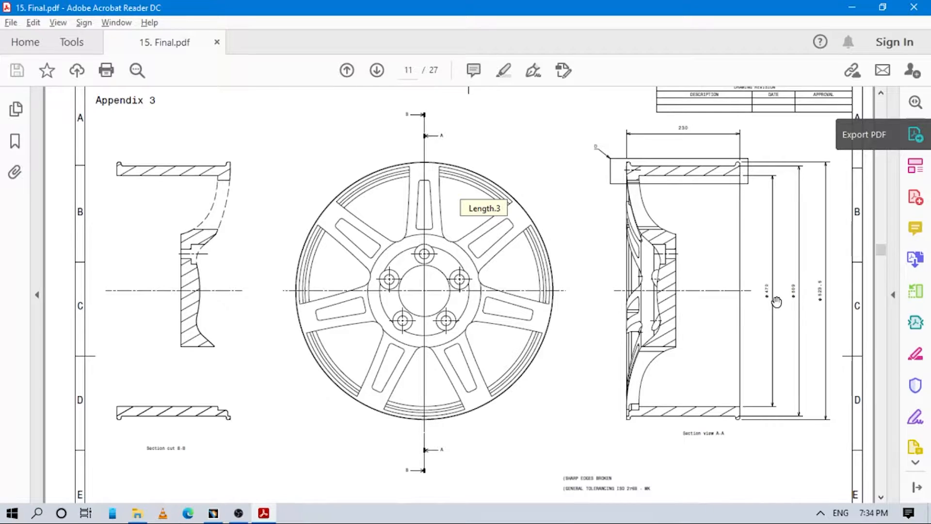
{"action": "scroll", "coordinate": [754, 301], "scroll_direction": "up", "scroll_amount": 1, "text": "ctrl"}
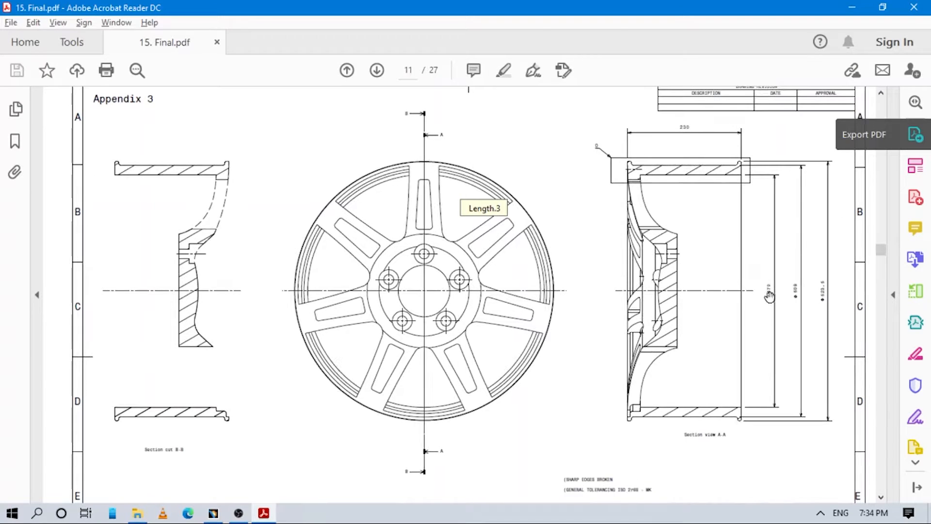
{"action": "scroll", "coordinate": [717, 309], "scroll_direction": "up", "scroll_amount": 1, "text": "ctrl"}
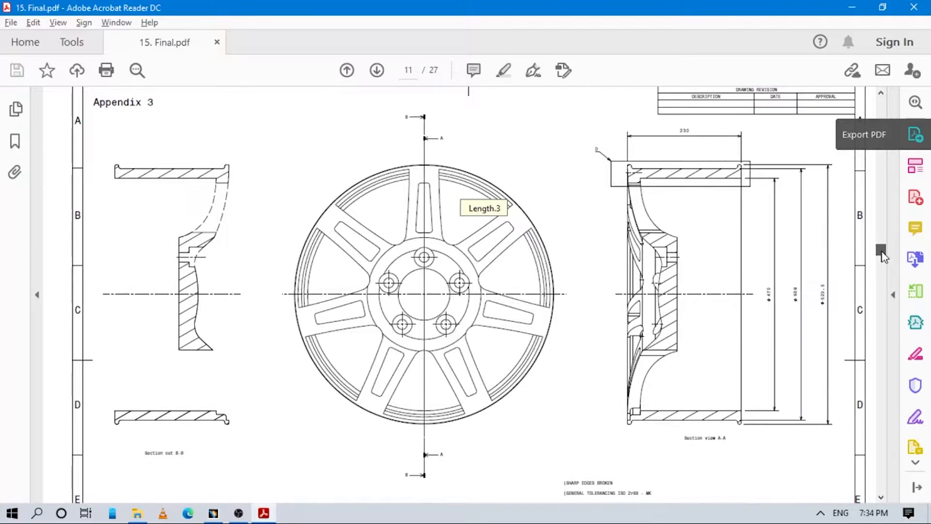
{"action": "scroll", "coordinate": [878, 245], "scroll_direction": "down", "scroll_amount": 8}
{"action": "scroll", "coordinate": [767, 238], "scroll_direction": "up", "scroll_amount": 3}
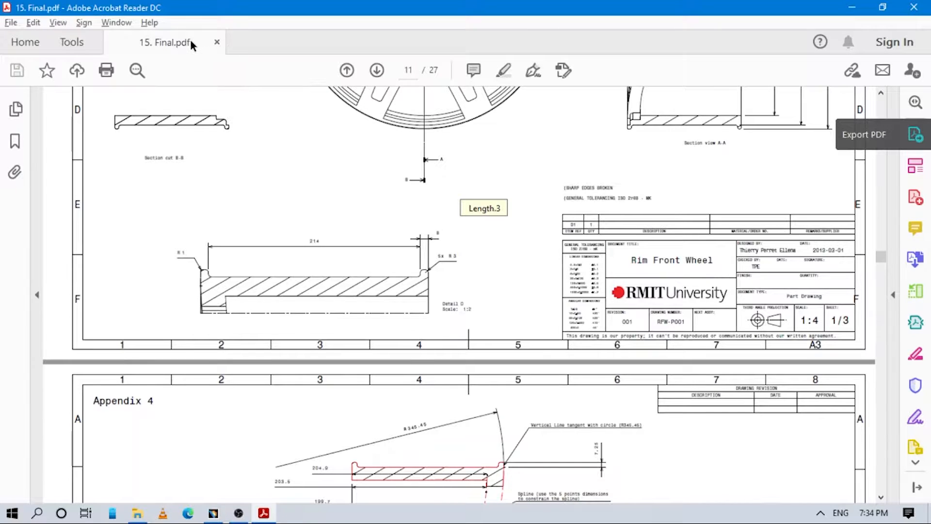
{"action": "scroll", "coordinate": [797, 207], "scroll_direction": "up", "scroll_amount": 1}
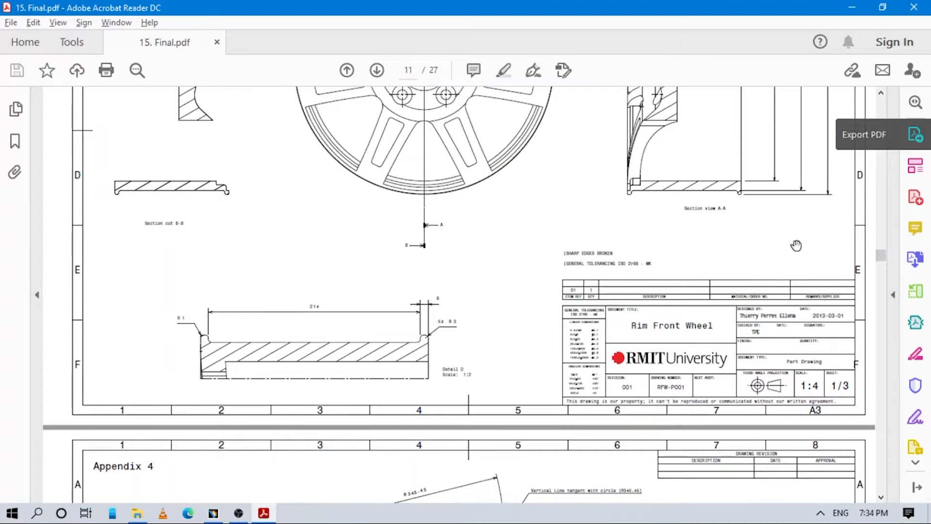
{"action": "scroll", "coordinate": [796, 246], "scroll_direction": "up", "scroll_amount": 3, "text": "ctrl"}
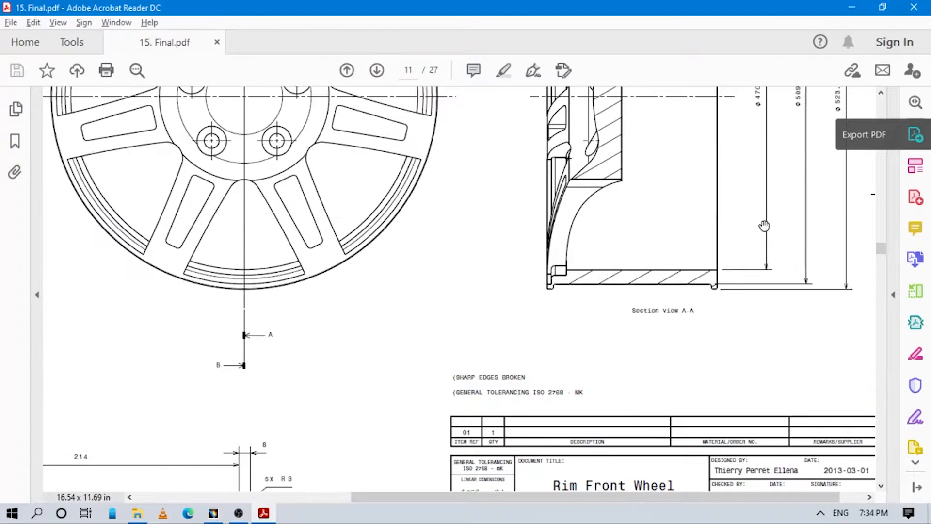
{"action": "scroll", "coordinate": [764, 226], "scroll_direction": "up", "scroll_amount": 4}
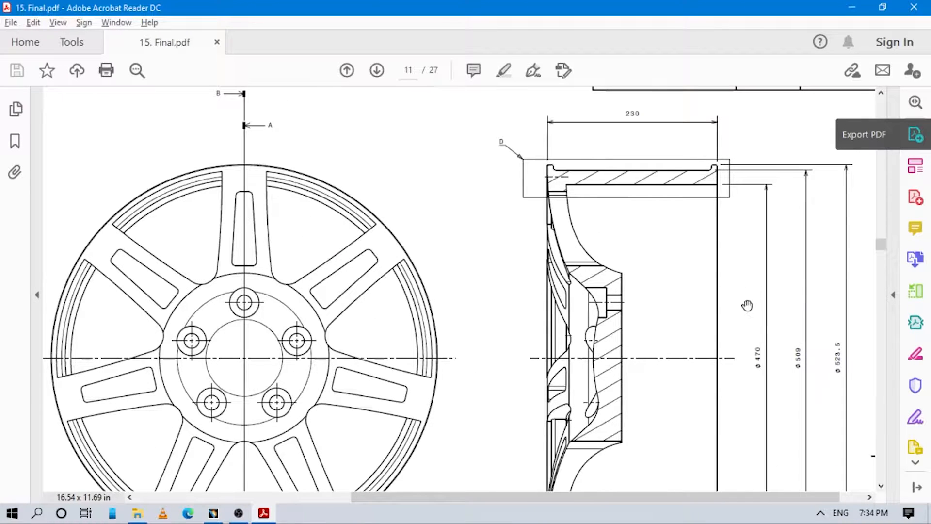
{"action": "key", "text": "alt+Tab"}
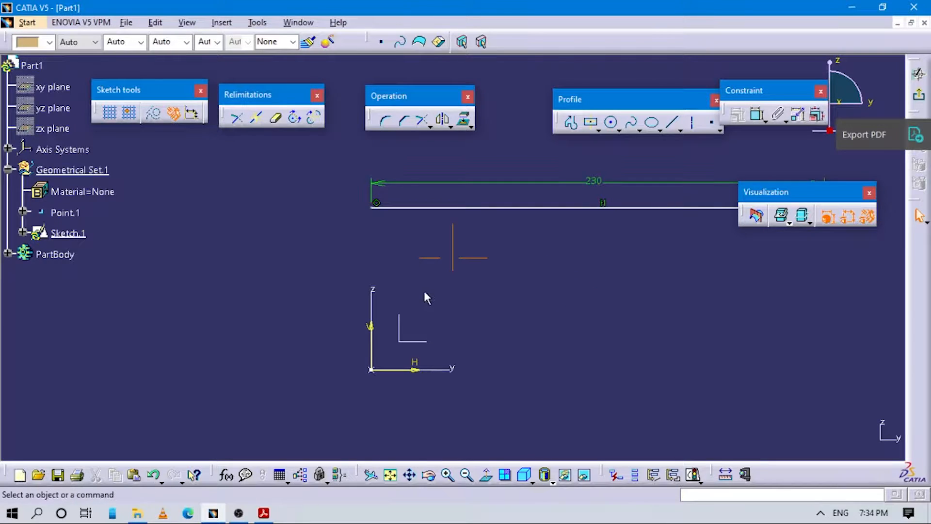
Dimension the horizontal line's distance from the horizontal axis and set it to 470/2 mm
{"action": "middle_click_drag", "start_coordinate": [424, 292], "coordinate": [281, 286]}
{"action": "left_click", "coordinate": [758, 116]}
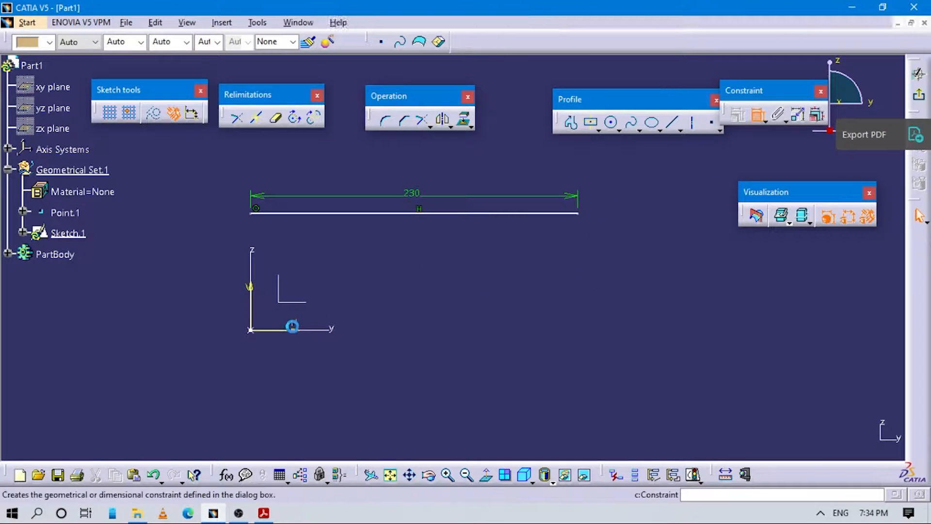
{"action": "left_click", "coordinate": [292, 328]}
{"action": "left_click", "coordinate": [374, 218]}
{"action": "left_click", "coordinate": [402, 262]}
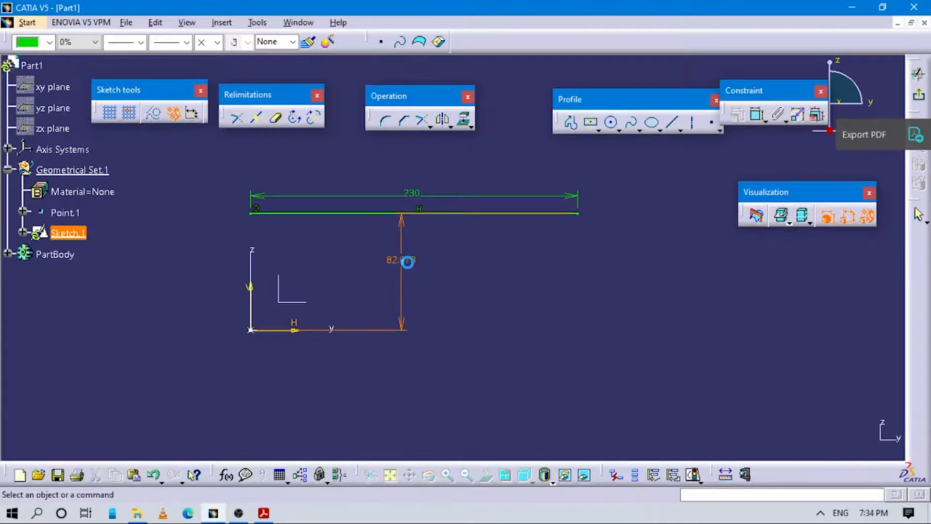
{"action": "double_click", "coordinate": [408, 262]}
{"action": "type", "text": "470/2"}
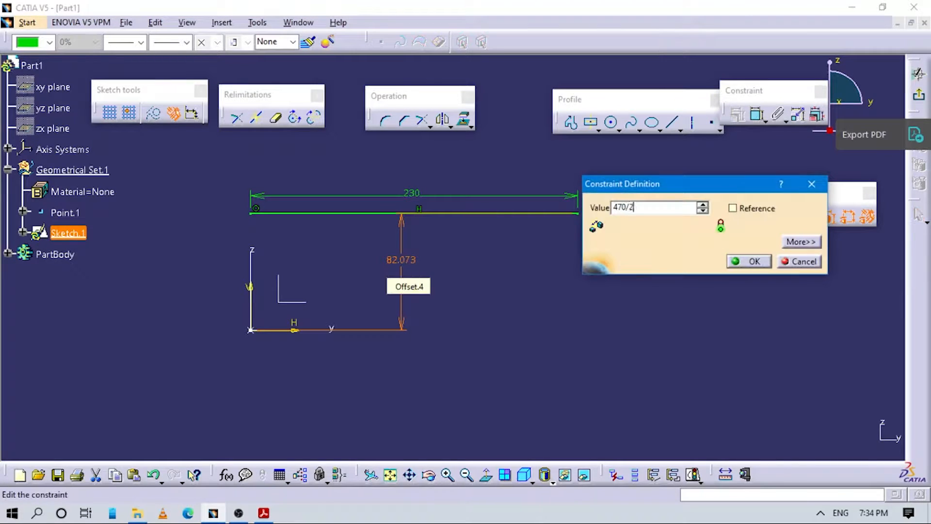
{"action": "key", "text": "Return"}
Examine section view A-A, section cut B-B and the flange dimensions in Detail D of the PDF drawing, and return to CATIA
{"action": "middle_click_drag", "start_coordinate": [447, 260], "coordinate": [459, 407]}
{"action": "left_click", "coordinate": [390, 475]}
{"action": "middle_click_drag", "start_coordinate": [514, 355], "coordinate": [514, 277]}
{"action": "middle_click_drag", "start_coordinate": [501, 245], "coordinate": [460, 327]}
{"action": "key", "text": "alt+Tab"}
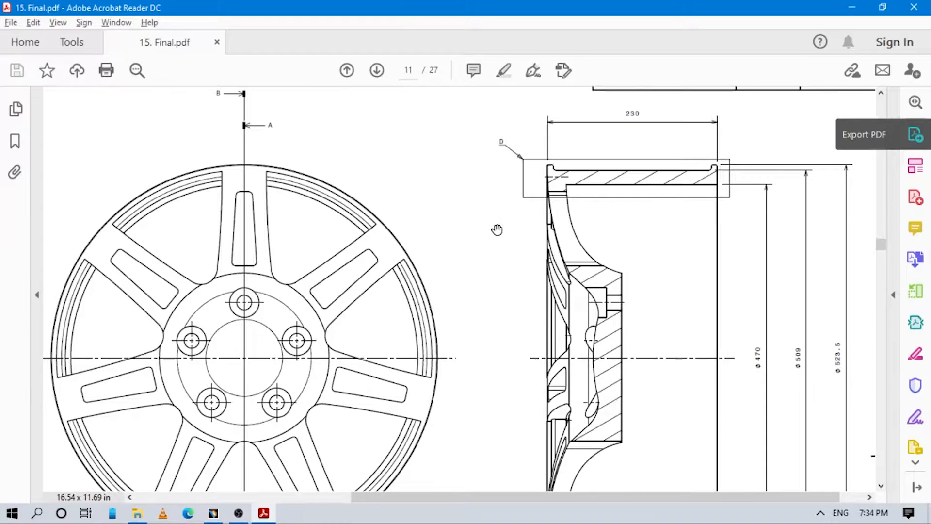
{"action": "scroll", "coordinate": [355, 303], "scroll_direction": "down", "scroll_amount": 5}
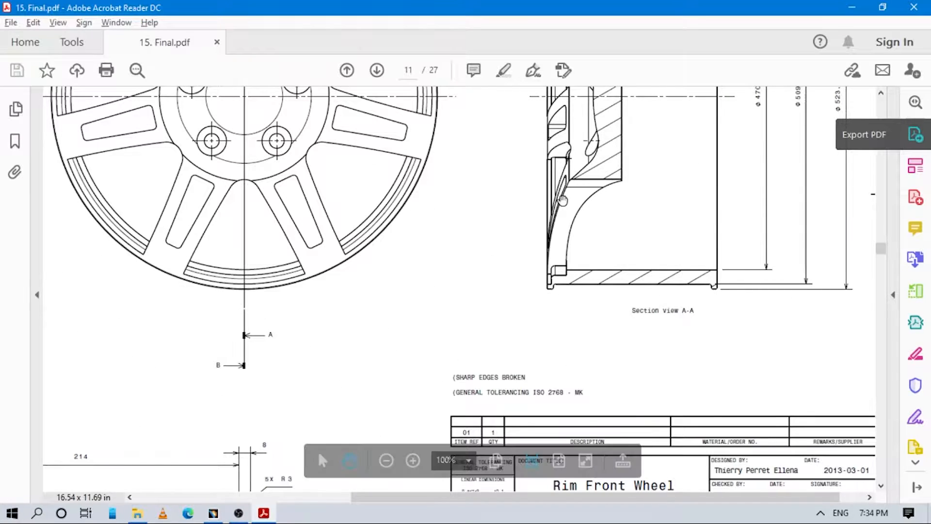
{"action": "scroll", "coordinate": [651, 189], "scroll_direction": "up", "scroll_amount": 5}
{"action": "scroll", "coordinate": [651, 189], "scroll_direction": "up", "scroll_amount": 2}
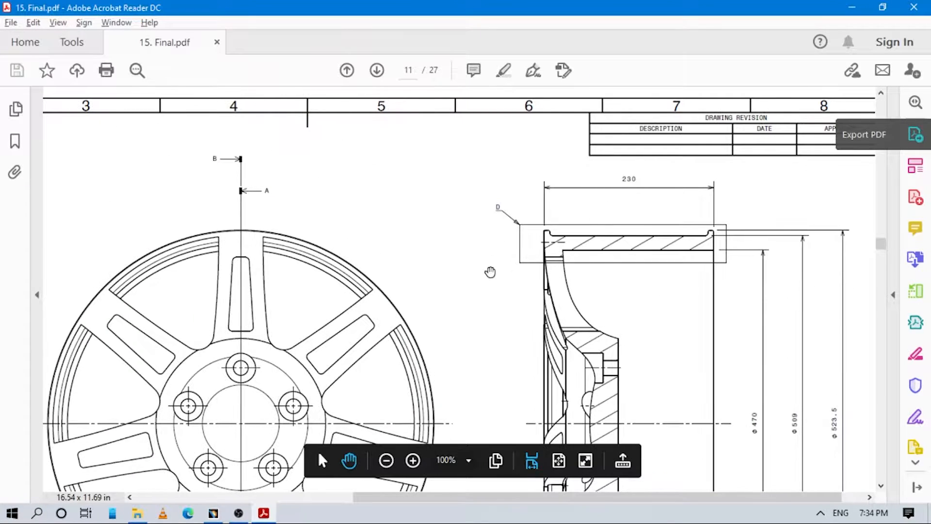
{"action": "left_click_drag", "start_coordinate": [390, 343], "coordinate": [515, 240]}
{"action": "left_click_drag", "start_coordinate": [345, 398], "coordinate": [537, 230]}
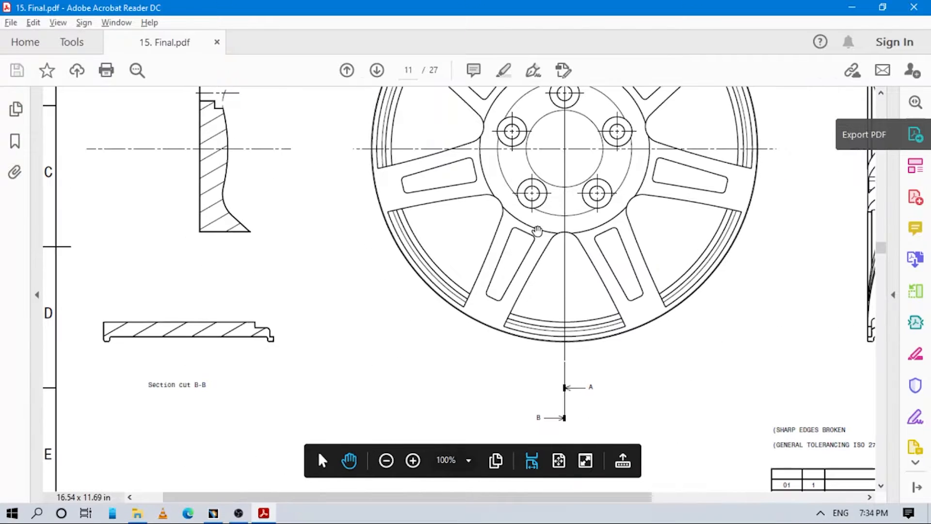
{"action": "left_click_drag", "start_coordinate": [441, 364], "coordinate": [539, 221]}
{"action": "left_click_drag", "start_coordinate": [537, 286], "coordinate": [519, 265]}
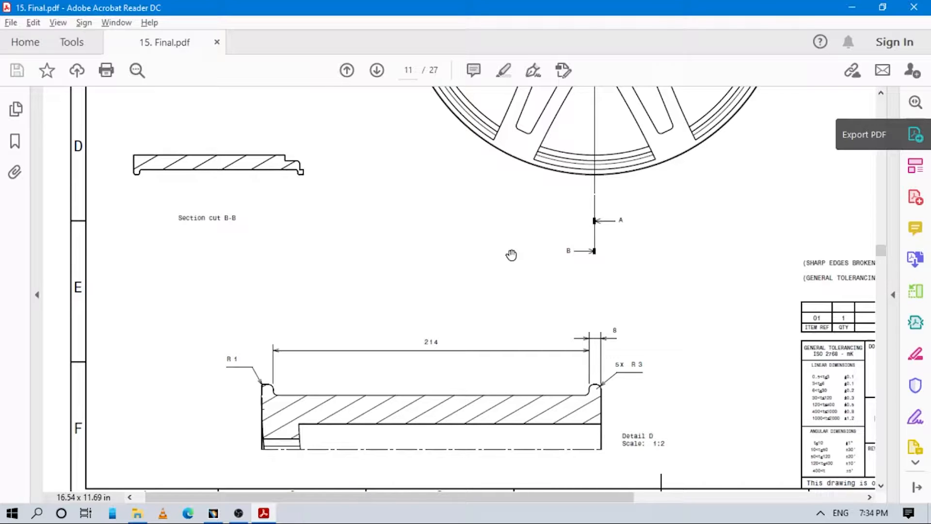
{"action": "key", "text": "alt+Tab"}
Sketch a profile from the 230 mm line's outer end: vertical line about 32 mm, tangent semicircle about 12.6 mm radius, horizontal line about 161 mm back
{"action": "mouse_move", "coordinate": [666, 180]}
{"action": "middle_mouse_down"}
{"action": "mouse_move", "coordinate": [588, 220]}
{"action": "mouse_move", "coordinate": [586, 208]}
{"action": "middle_mouse_up"}
{"action": "left_click", "coordinate": [572, 124]}
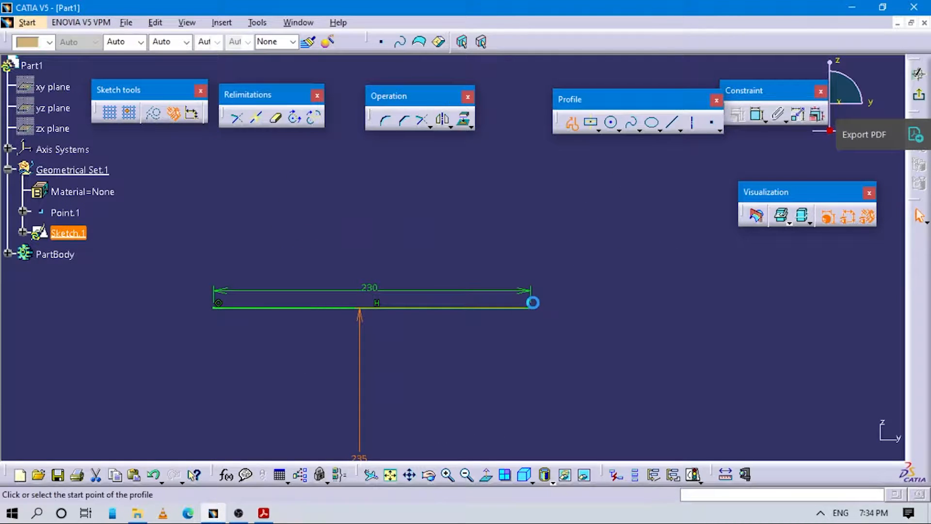
{"action": "left_click", "coordinate": [531, 307]}
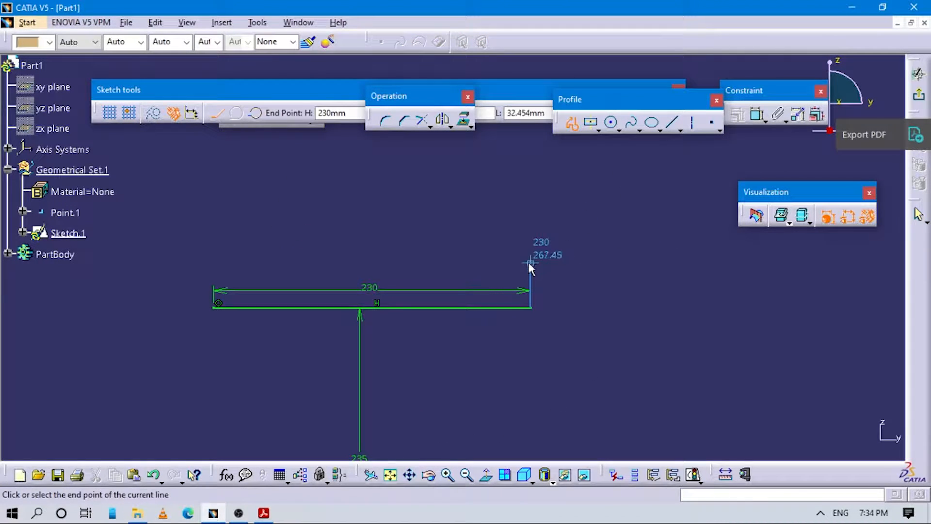
{"action": "left_click", "coordinate": [531, 262]}
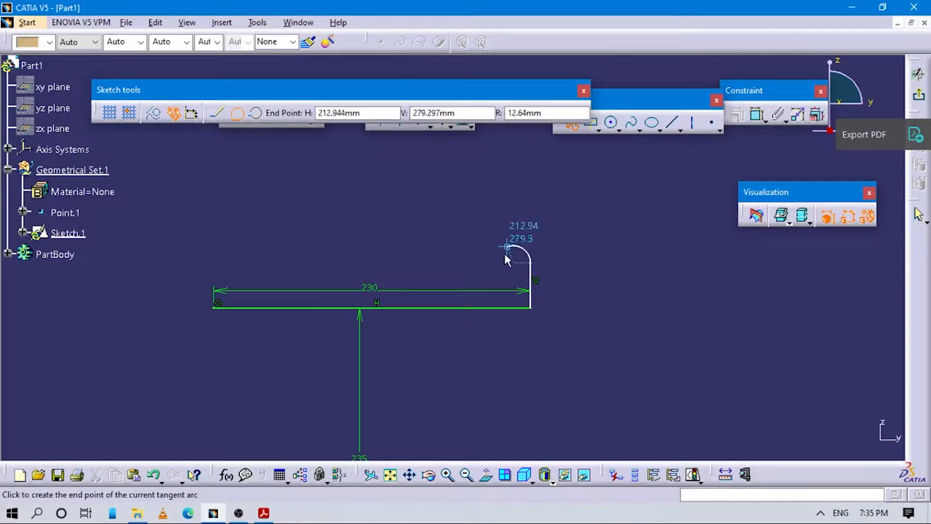
{"action": "key", "text": "alt+Tab"}
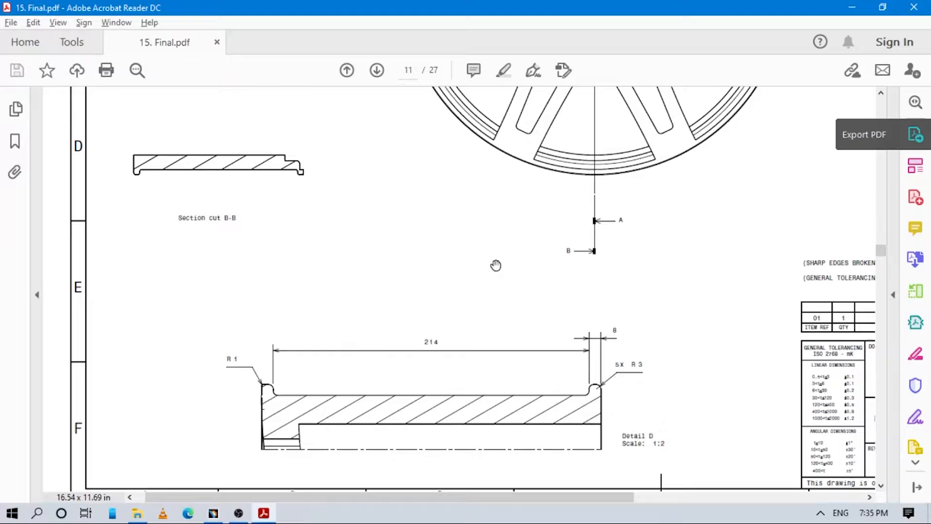
{"action": "key", "text": "alt+Tab"}
{"action": "left_click", "coordinate": [496, 265]}
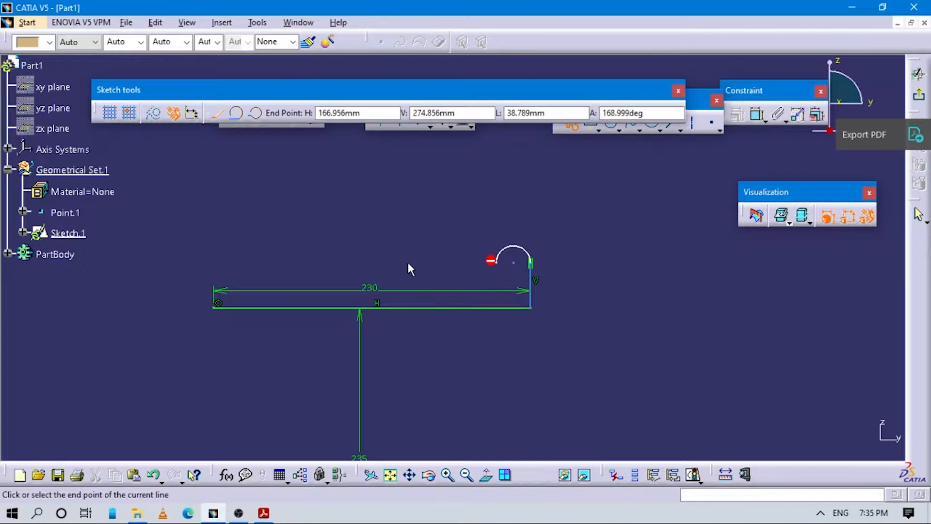
{"action": "left_click", "coordinate": [270, 260]}
Check the rim diameters in section view A-A of the PDF drawing, and return to CATIA
{"action": "key", "text": "alt+Tab"}
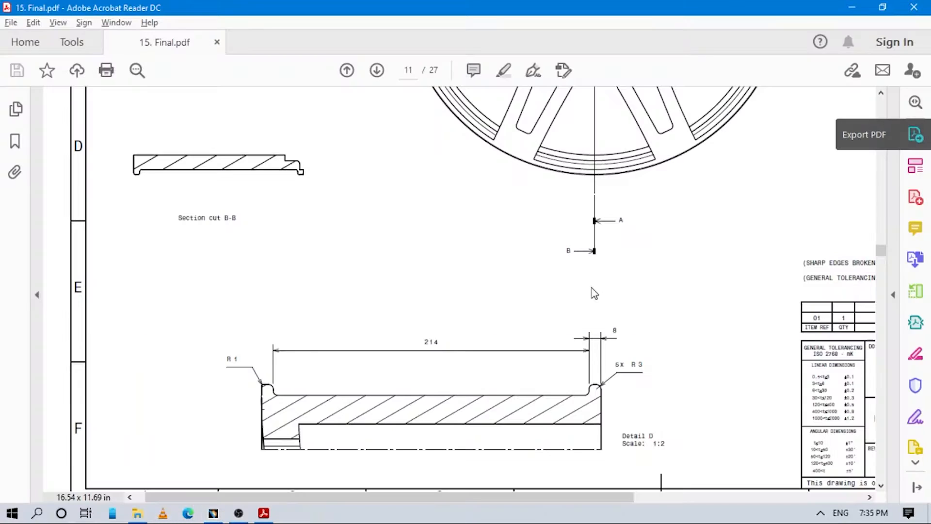
{"action": "scroll", "coordinate": [578, 338], "scroll_direction": "up", "scroll_amount": 5}
{"action": "scroll", "coordinate": [597, 335], "scroll_direction": "right", "scroll_amount": 10}
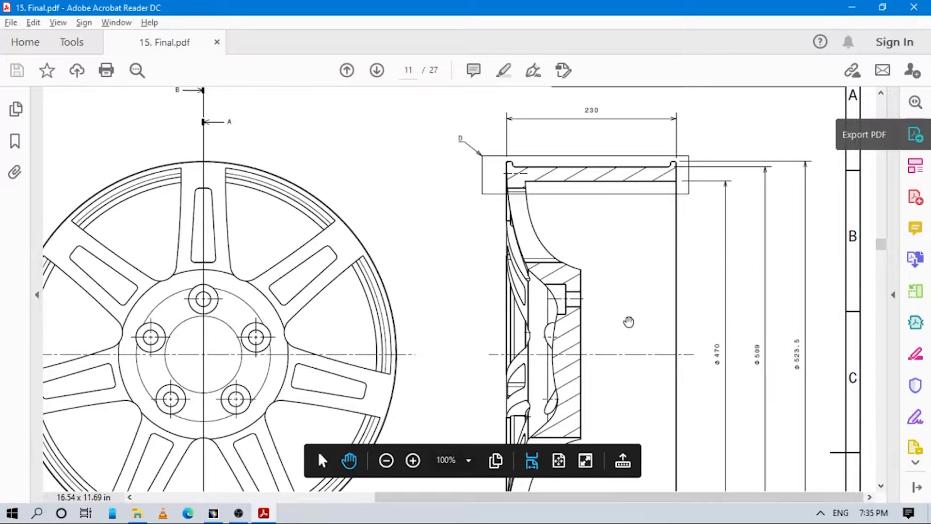
{"action": "key", "text": "alt+Tab"}
{"action": "mouse_move", "coordinate": [599, 276]}
{"action": "middle_mouse_down"}
{"action": "mouse_move", "coordinate": [603, 343]}
{"action": "mouse_move", "coordinate": [685, 157]}
{"action": "middle_mouse_up"}
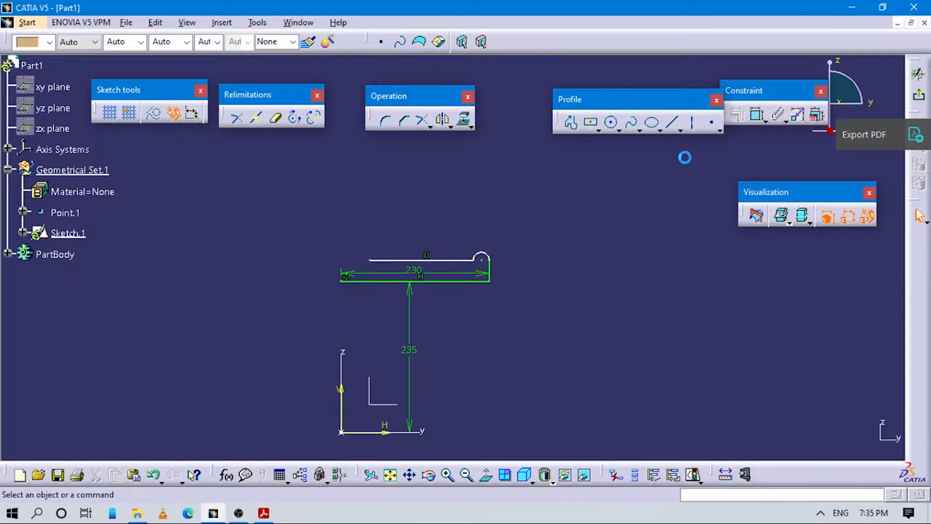
{"action": "left_click", "coordinate": [757, 115]}
{"action": "left_click", "coordinate": [437, 260]}
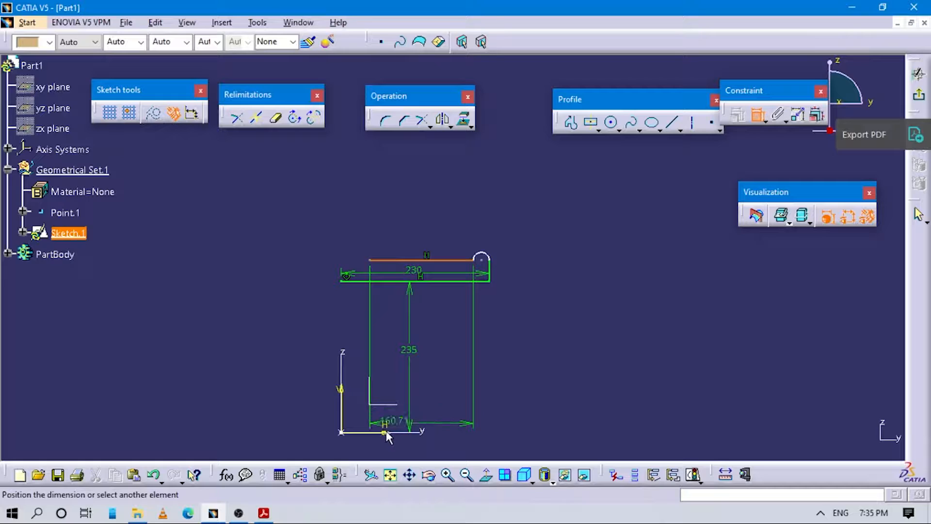
{"action": "left_click", "coordinate": [387, 439]}
{"action": "left_click", "coordinate": [394, 419]}
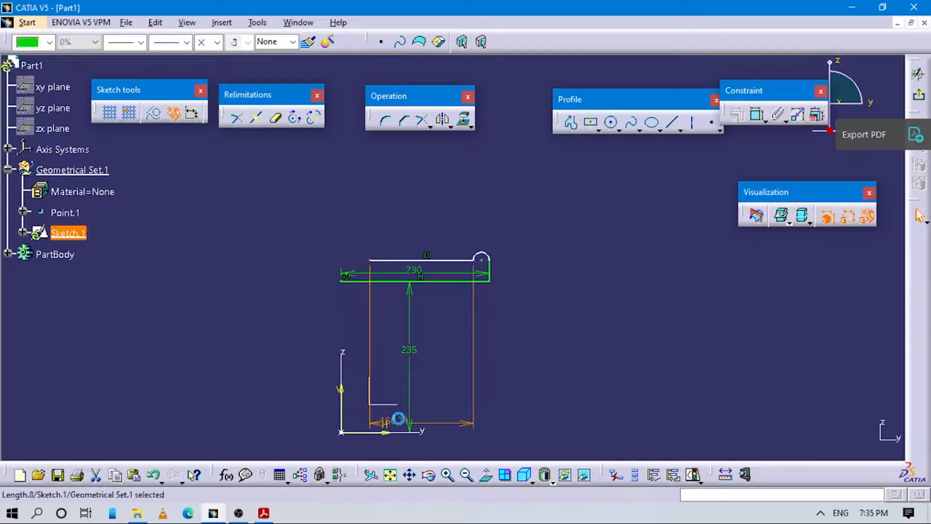
{"action": "key", "text": "Delete"}
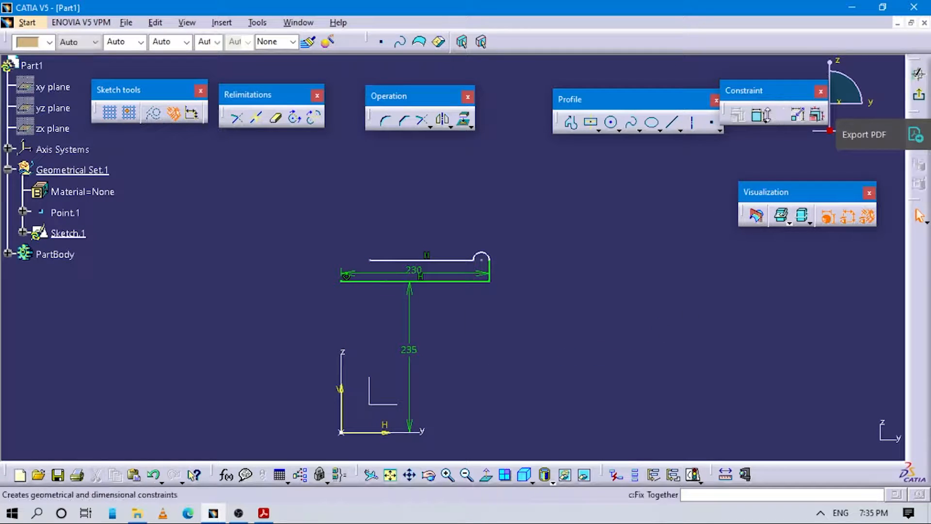
{"action": "left_click", "coordinate": [758, 115]}
{"action": "left_click", "coordinate": [426, 260]}
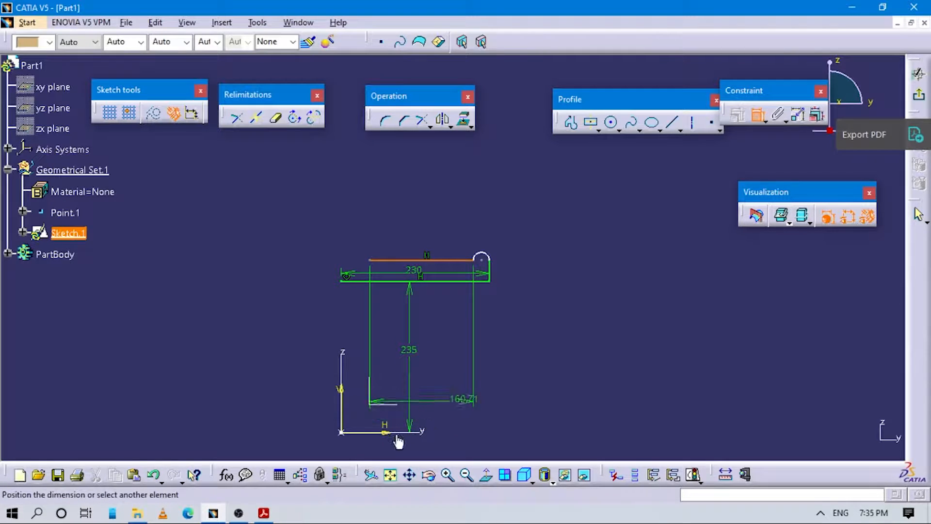
{"action": "mouse_move", "coordinate": [401, 436]}
{"action": "middle_mouse_down"}
{"action": "mouse_move", "coordinate": [455, 297]}
{"action": "mouse_move", "coordinate": [452, 243]}
{"action": "middle_mouse_up"}
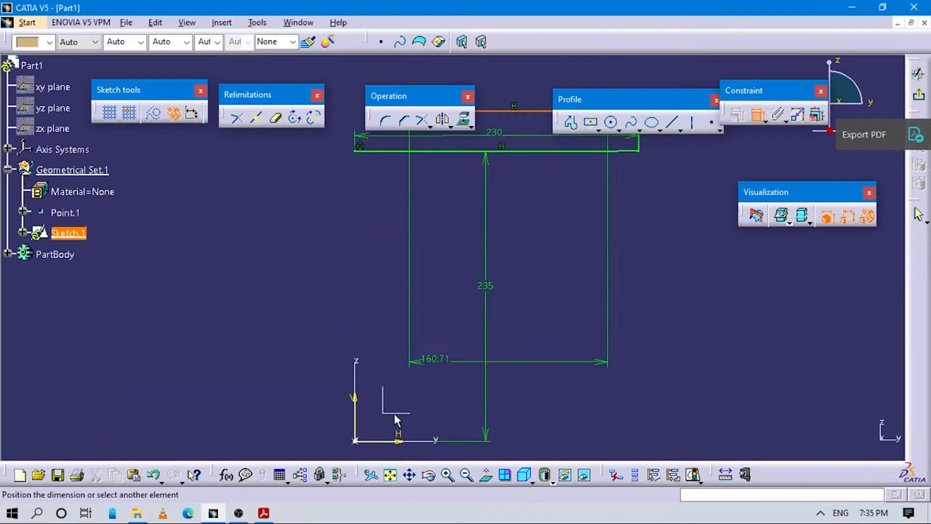
{"action": "middle_click_drag", "start_coordinate": [405, 448], "coordinate": [478, 328]}
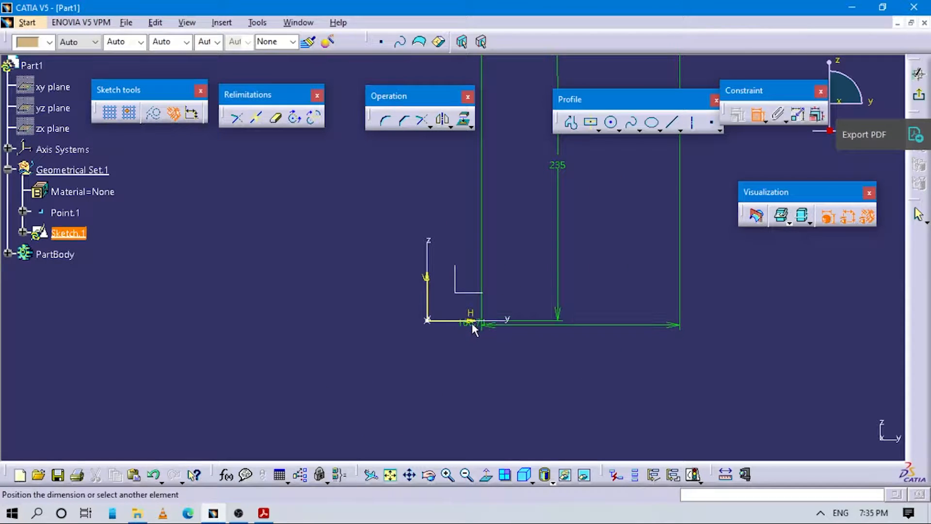
{"action": "left_click", "coordinate": [473, 326]}
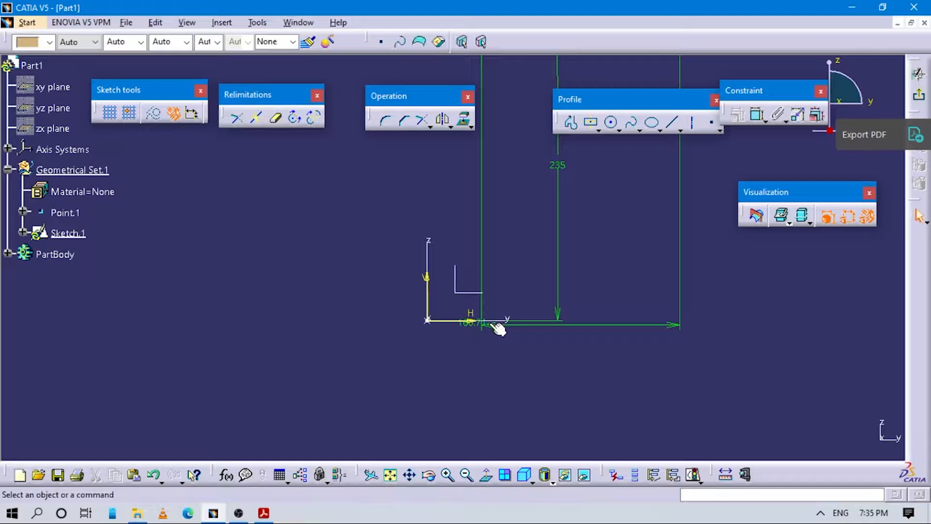
{"action": "left_click", "coordinate": [541, 325]}
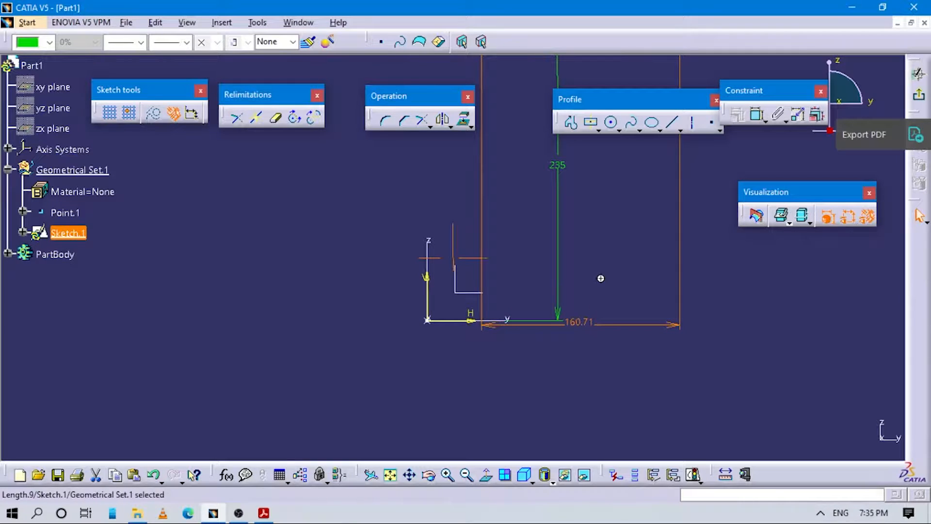
{"action": "middle_click_drag", "start_coordinate": [601, 278], "coordinate": [454, 258]}
{"action": "key", "text": "Delete"}
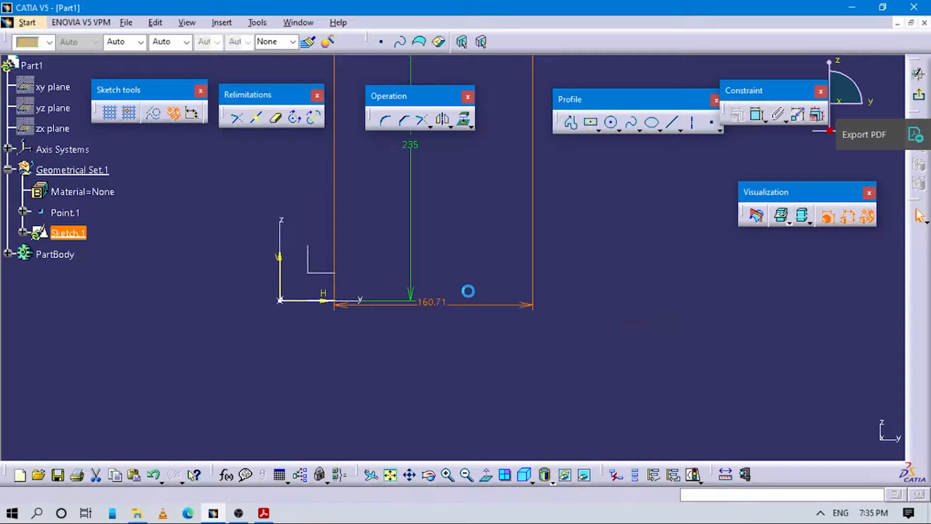
Dimension the upper horizontal line's distance from the horizontal axis and set it to 509/2 mm
{"action": "mouse_move", "coordinate": [503, 201]}
{"action": "middle_mouse_down"}
{"action": "mouse_move", "coordinate": [524, 325]}
{"action": "mouse_move", "coordinate": [556, 345]}
{"action": "middle_mouse_up"}
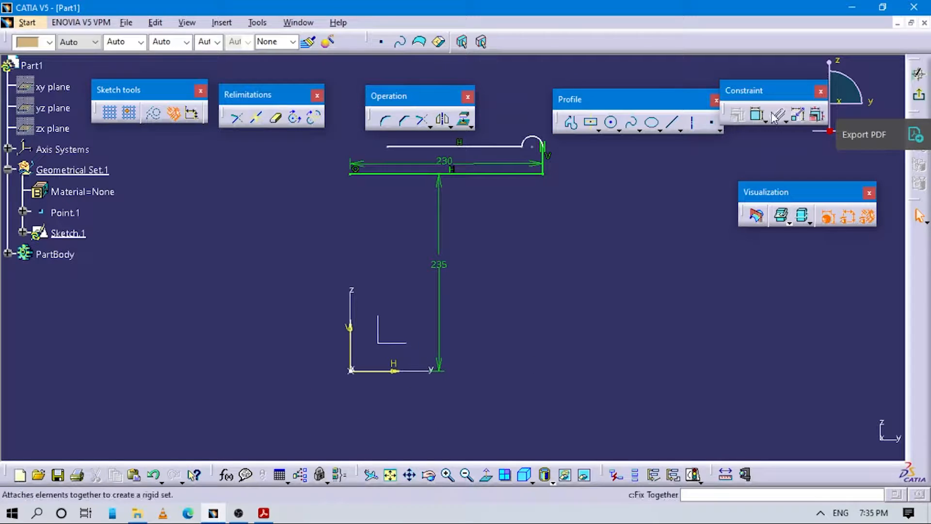
{"action": "left_click", "coordinate": [757, 115]}
{"action": "left_click", "coordinate": [515, 147]}
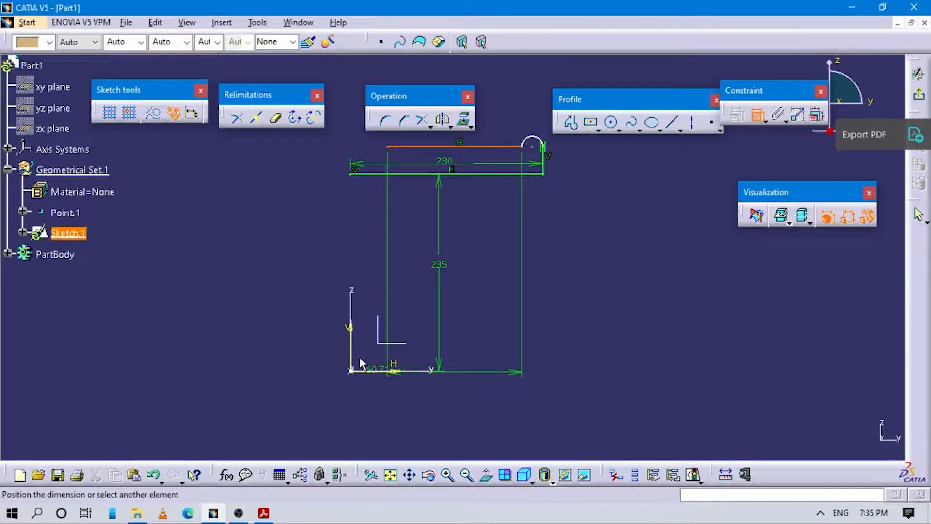
{"action": "left_click", "coordinate": [396, 371]}
{"action": "left_click", "coordinate": [528, 323]}
{"action": "double_click", "coordinate": [525, 324]}
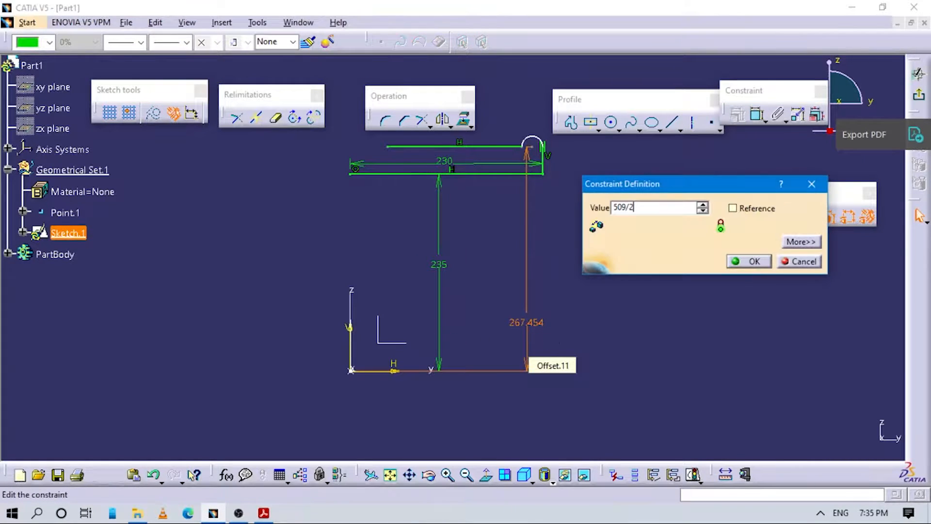
{"action": "key", "text": "Return"}
Reshape the flange arc into a semicircle of about 10 mm radius by lowering its junction with the vertical line to the upper line's level
{"action": "mouse_move", "coordinate": [517, 253]}
{"action": "middle_mouse_down"}
{"action": "mouse_move", "coordinate": [489, 238]}
{"action": "mouse_move", "coordinate": [464, 312]}
{"action": "mouse_move", "coordinate": [440, 233]}
{"action": "middle_mouse_up"}
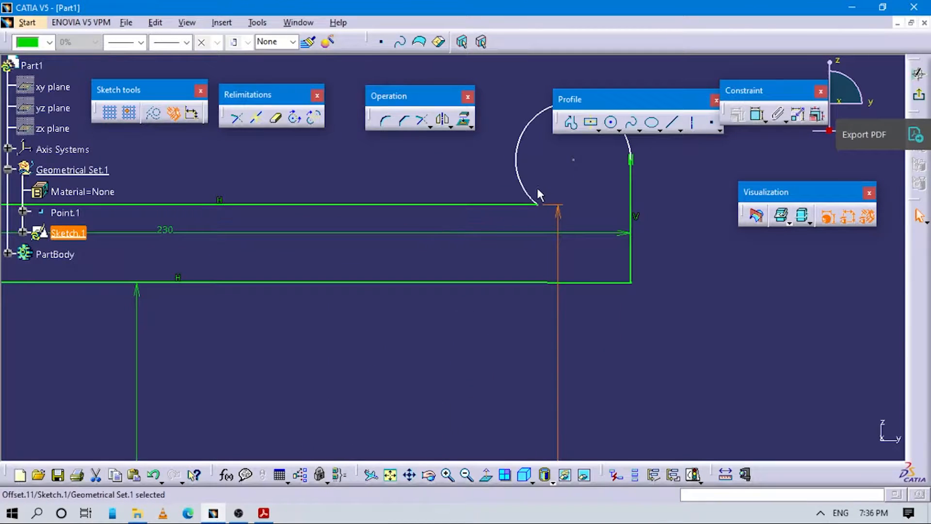
{"action": "middle_click_drag", "start_coordinate": [539, 195], "coordinate": [497, 248]}
{"action": "left_click", "coordinate": [497, 221]}
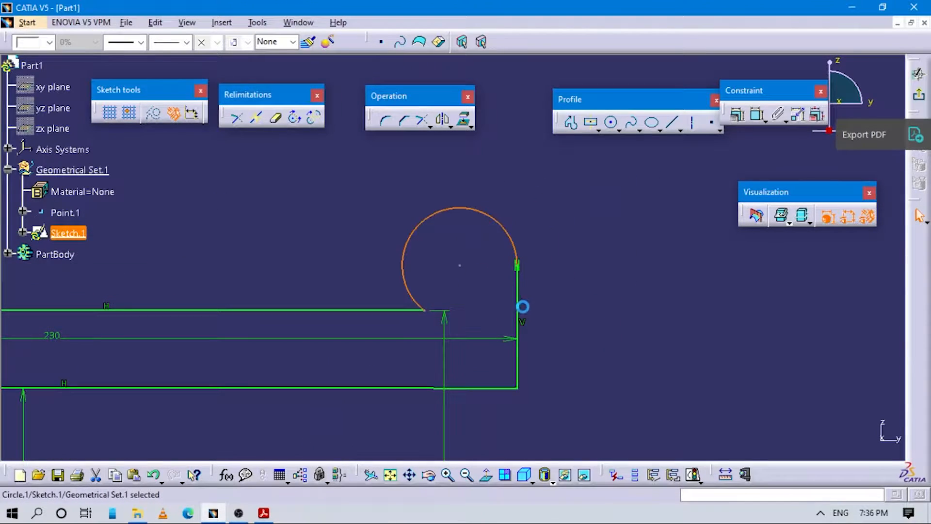
{"action": "left_click", "coordinate": [518, 309]}
{"action": "left_click_drag", "start_coordinate": [514, 311], "coordinate": [515, 341]}
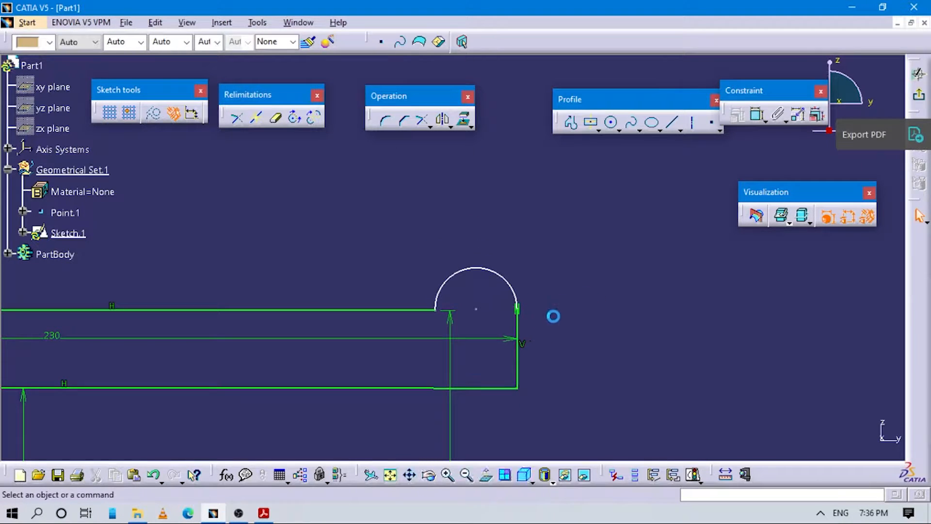
Dimension the distance from the top of the flange arc to the horizontal axis and set it to 523.5/2 mm
{"action": "key", "text": "alt+Tab"}
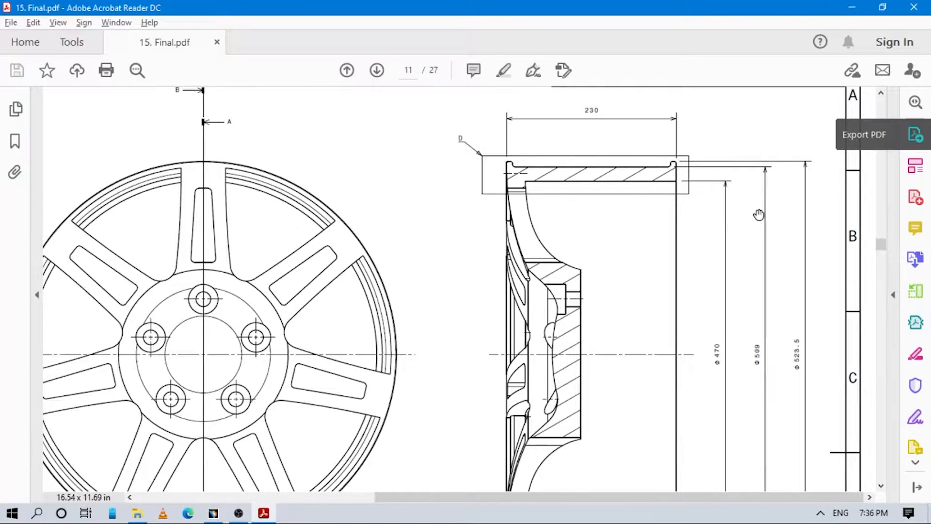
{"action": "key", "text": "alt+Tab"}
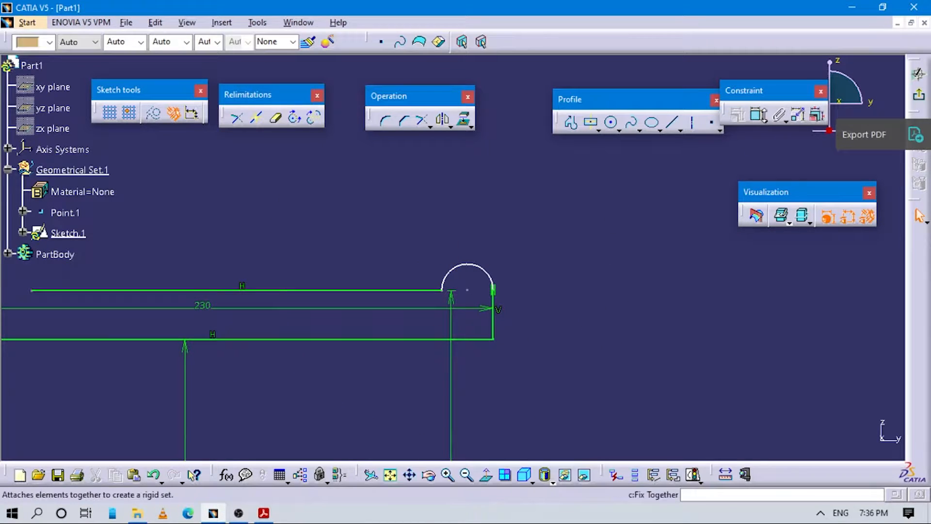
{"action": "left_click", "coordinate": [758, 115]}
{"action": "left_click", "coordinate": [475, 267]}
{"action": "mouse_move", "coordinate": [467, 271]}
{"action": "middle_mouse_down"}
{"action": "mouse_move", "coordinate": [372, 382]}
{"action": "mouse_move", "coordinate": [453, 320]}
{"action": "mouse_move", "coordinate": [427, 327]}
{"action": "mouse_move", "coordinate": [392, 363]}
{"action": "middle_mouse_up"}
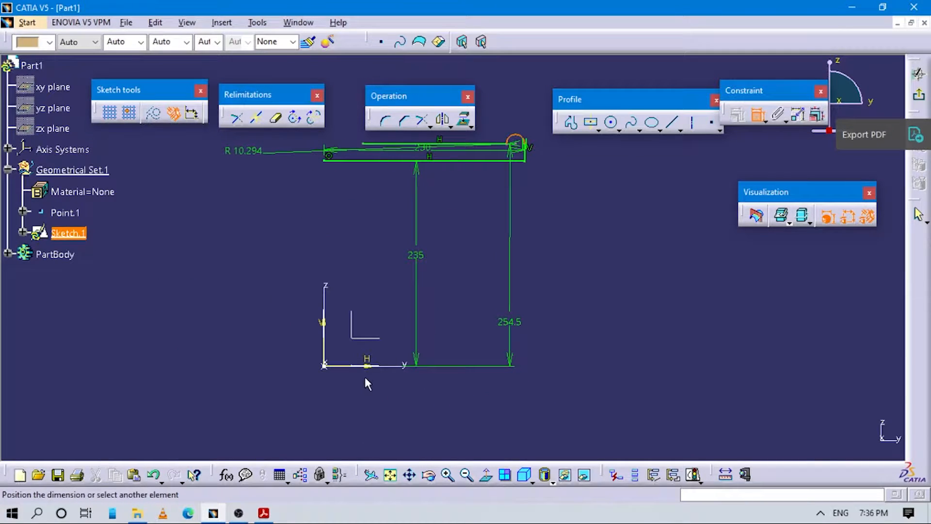
{"action": "left_click", "coordinate": [368, 366]}
{"action": "middle_click_drag", "start_coordinate": [561, 280], "coordinate": [547, 292]}
{"action": "left_click", "coordinate": [548, 291]}
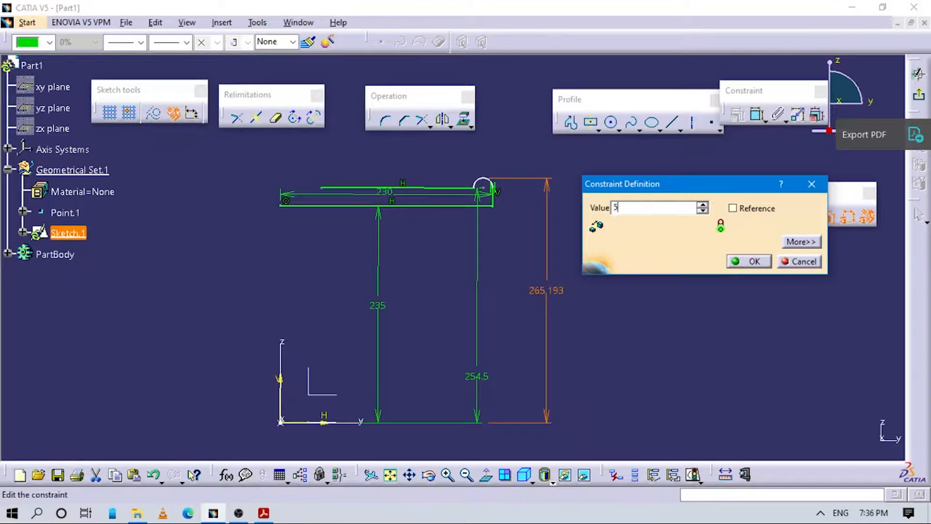
{"action": "type", "text": "23.5/2"}
{"action": "key", "text": "Return"}
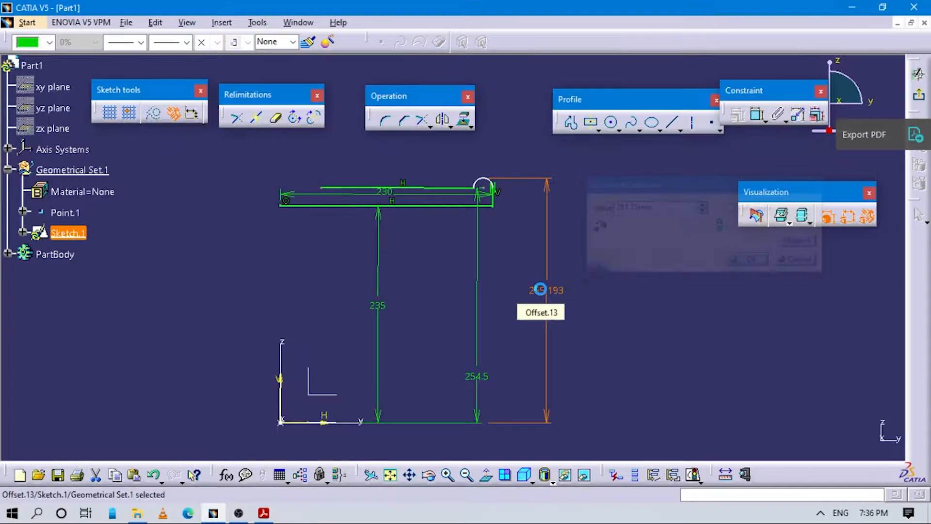
Check the flange width and radii in Detail D of the PDF drawing, and return to CATIA
{"action": "mouse_move", "coordinate": [603, 291]}
{"action": "middle_mouse_down"}
{"action": "mouse_move", "coordinate": [595, 200]}
{"action": "mouse_move", "coordinate": [477, 287]}
{"action": "middle_mouse_up"}
{"action": "mouse_move", "coordinate": [431, 340]}
{"action": "middle_mouse_down"}
{"action": "mouse_move", "coordinate": [441, 337]}
{"action": "mouse_move", "coordinate": [379, 240]}
{"action": "middle_mouse_up"}
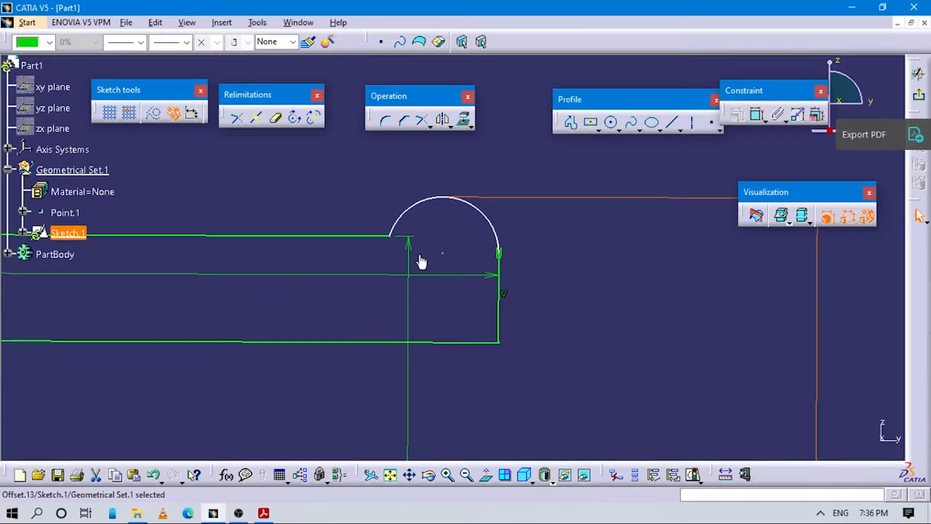
{"action": "mouse_move", "coordinate": [565, 253]}
{"action": "middle_mouse_down"}
{"action": "mouse_move", "coordinate": [572, 267]}
{"action": "mouse_move", "coordinate": [599, 272]}
{"action": "middle_mouse_up"}
{"action": "key", "text": "alt+Tab"}
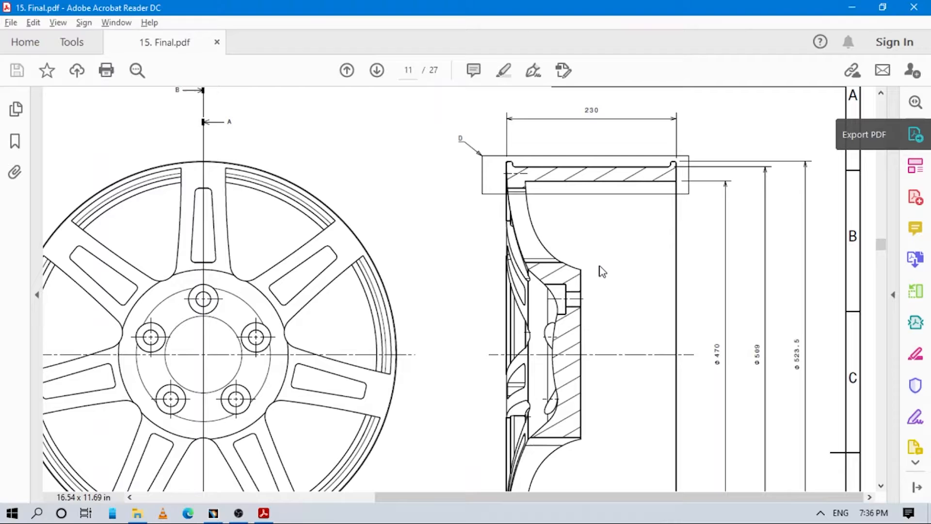
{"action": "left_click_drag", "start_coordinate": [317, 402], "coordinate": [593, 245]}
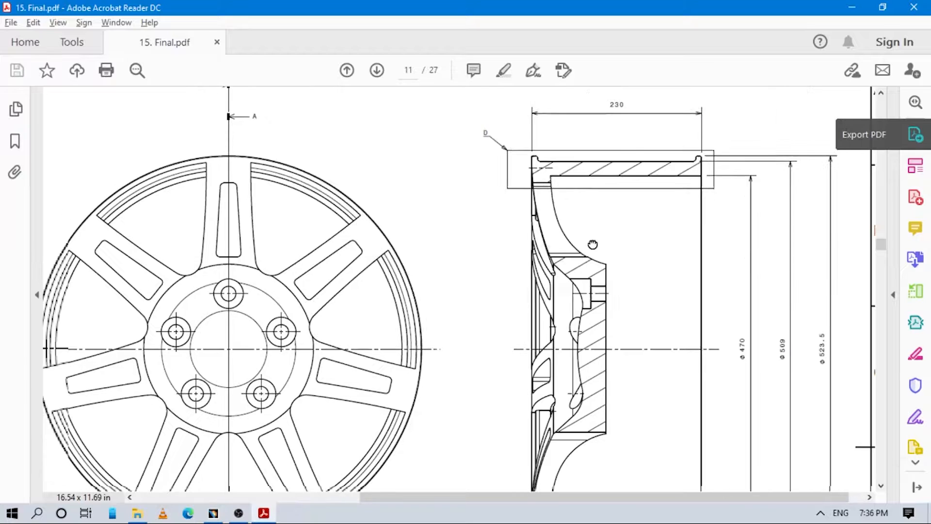
{"action": "left_click_drag", "start_coordinate": [376, 345], "coordinate": [572, 229]}
{"action": "left_click_drag", "start_coordinate": [417, 339], "coordinate": [448, 219]}
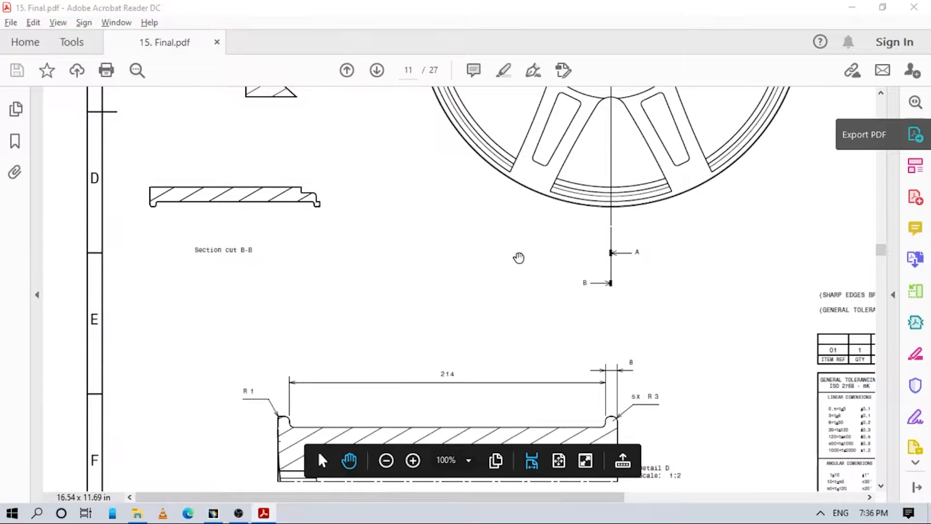
{"action": "key", "text": "alt+Tab"}
Dimension the flange arc's radius and set it to 4 mm
{"action": "left_click", "coordinate": [756, 115]}
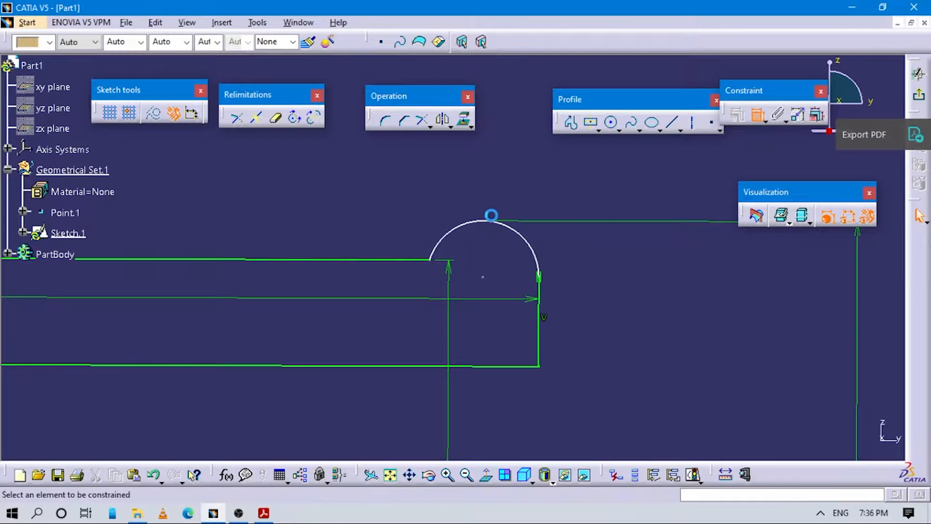
{"action": "left_click", "coordinate": [496, 220]}
{"action": "left_click", "coordinate": [528, 179]}
{"action": "double_click", "coordinate": [532, 179]}
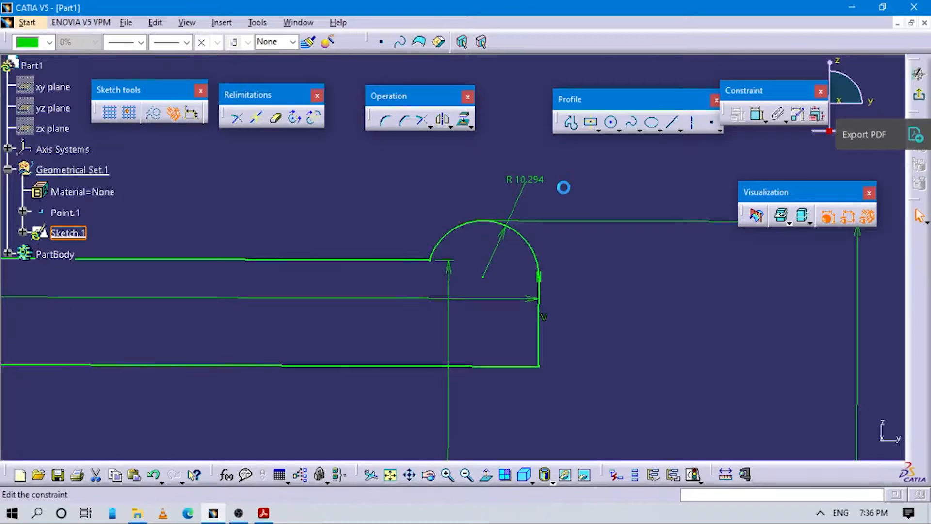
{"action": "type", "text": "4"}
{"action": "key", "text": "Return"}
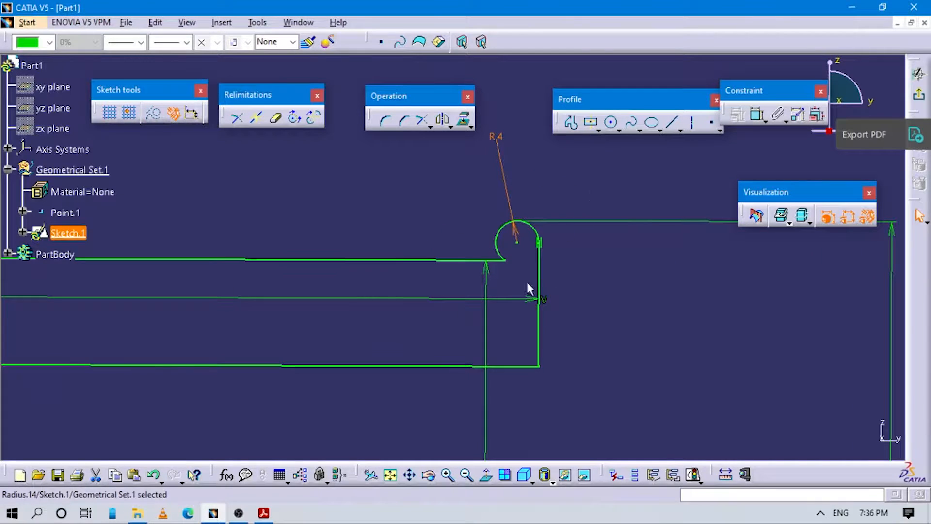
Round the junction of the upper horizontal line and the flange arc with a corner of about 1.6 mm radius
{"action": "middle_click_drag", "start_coordinate": [544, 298], "coordinate": [594, 309]}
{"action": "key", "text": "alt+Tab"}
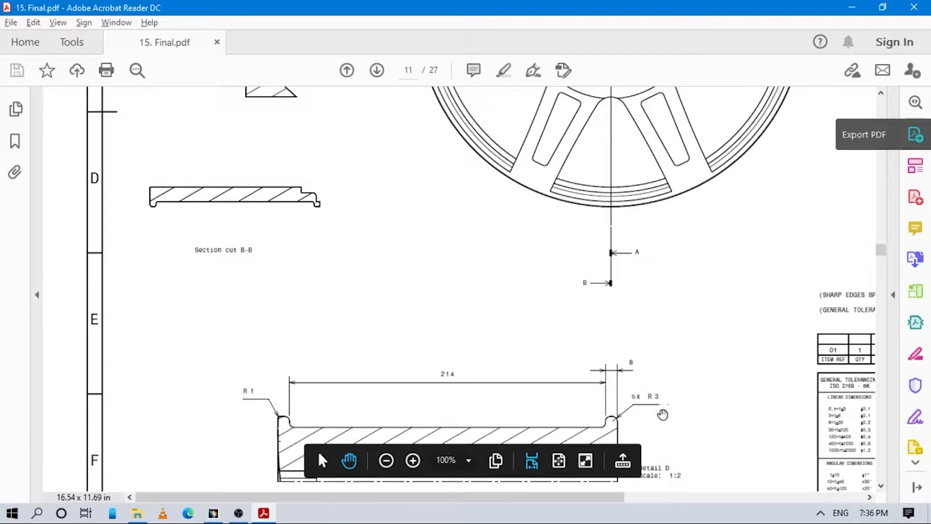
{"action": "key", "text": "alt+Tab"}
{"action": "mouse_move", "coordinate": [647, 389]}
{"action": "middle_mouse_down"}
{"action": "mouse_move", "coordinate": [678, 333]}
{"action": "mouse_move", "coordinate": [657, 302]}
{"action": "mouse_move", "coordinate": [437, 160]}
{"action": "middle_mouse_up"}
{"action": "left_click", "coordinate": [386, 121]}
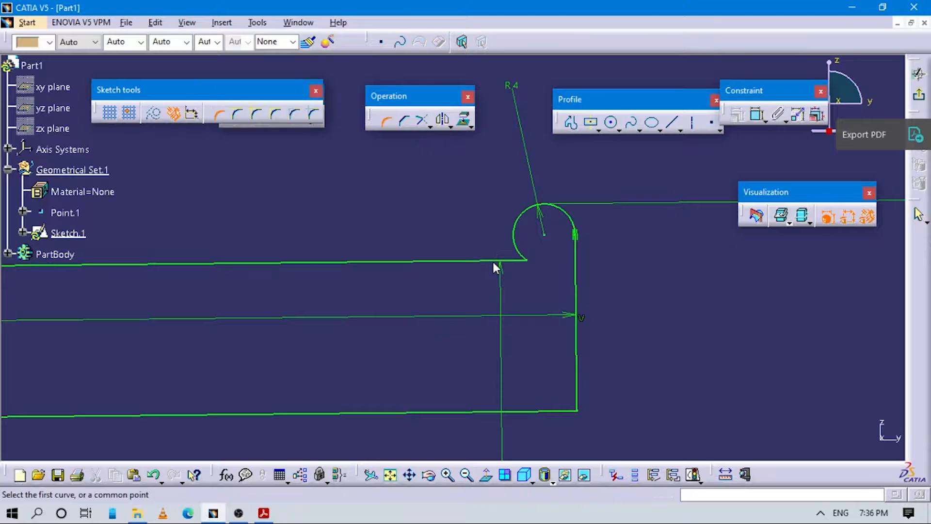
{"action": "left_click", "coordinate": [518, 260]}
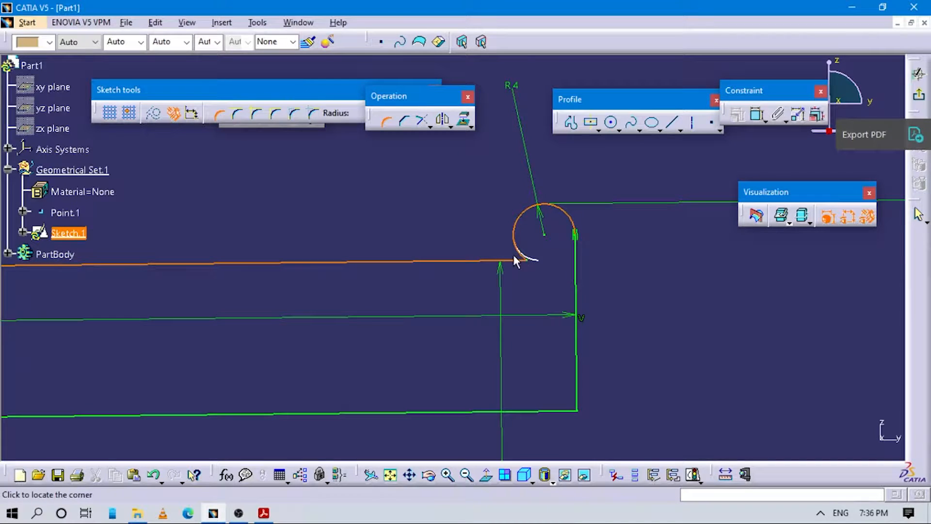
{"action": "left_click", "coordinate": [517, 258]}
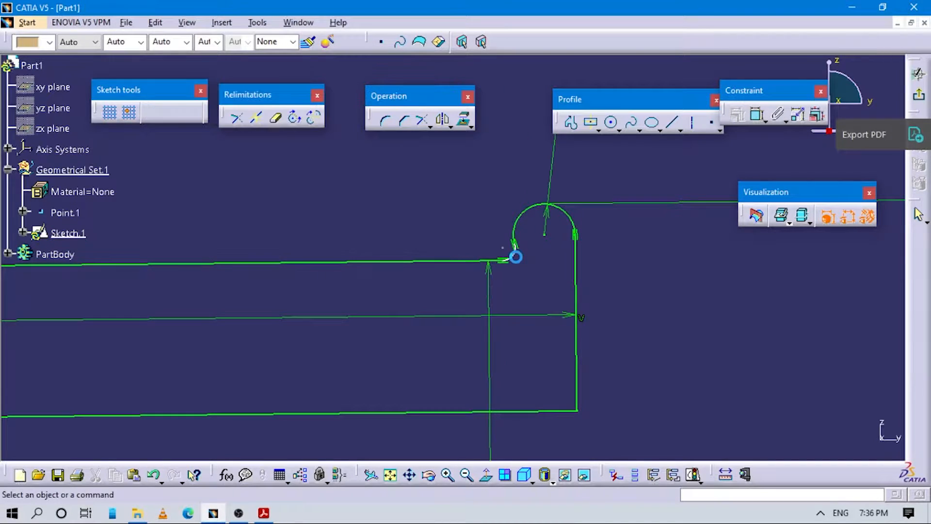
Dimension the corner arc between the upper line and the flange and set its radius to 3 mm
{"action": "left_click", "coordinate": [757, 115]}
{"action": "left_click", "coordinate": [516, 255]}
{"action": "left_click", "coordinate": [484, 224]}
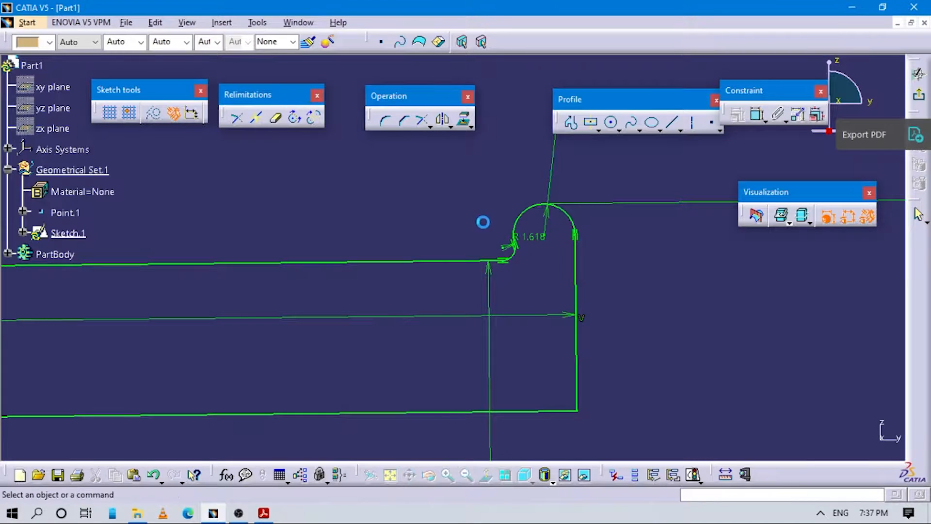
{"action": "left_click", "coordinate": [539, 242]}
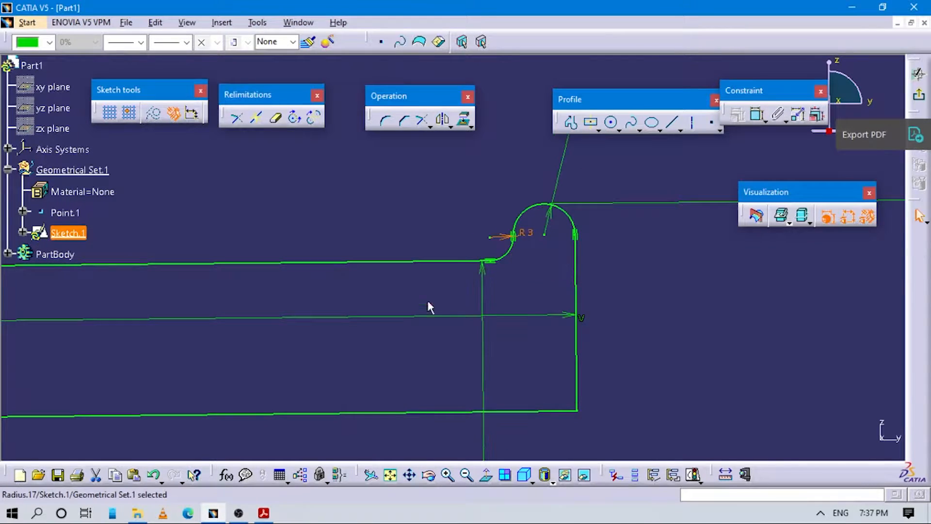
Examine Detail D and the Appendix 4 wheel section in the PDF for the front-side profile, and return to CATIA
{"action": "middle_click_drag", "start_coordinate": [410, 297], "coordinate": [460, 403]}
{"action": "mouse_move", "coordinate": [372, 361]}
{"action": "middle_mouse_down"}
{"action": "mouse_move", "coordinate": [446, 305]}
{"action": "mouse_move", "coordinate": [386, 361]}
{"action": "mouse_move", "coordinate": [430, 347]}
{"action": "mouse_move", "coordinate": [423, 322]}
{"action": "middle_mouse_up"}
{"action": "left_click", "coordinate": [421, 318]}
{"action": "key", "text": "alt+Tab"}
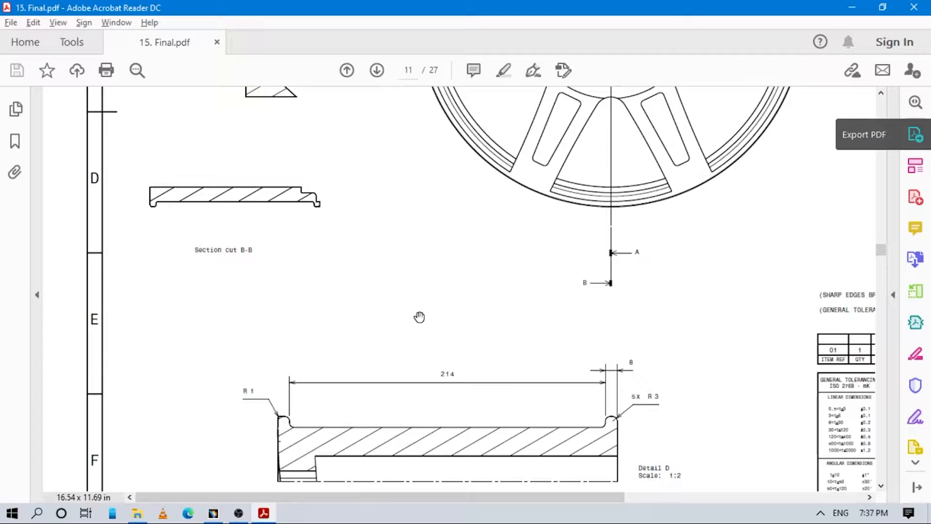
{"action": "scroll", "coordinate": [628, 290], "scroll_direction": "down", "scroll_amount": 3}
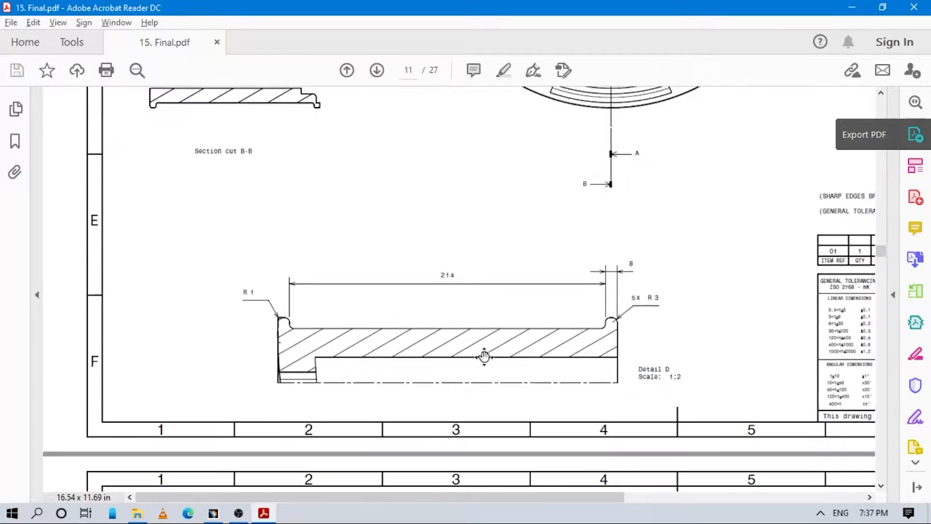
{"action": "scroll", "coordinate": [641, 262], "scroll_direction": "down", "scroll_amount": 4}
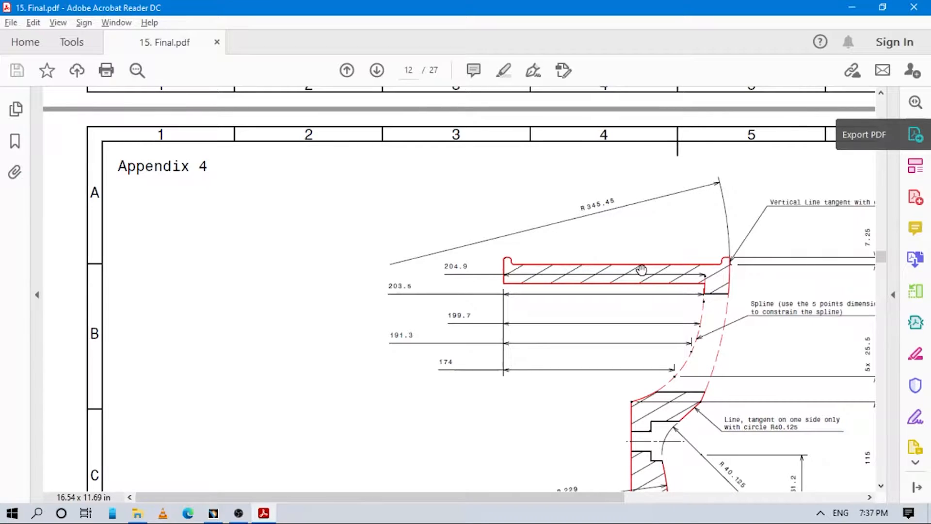
{"action": "scroll", "coordinate": [641, 270], "scroll_direction": "down", "scroll_amount": 1, "text": "ctrl"}
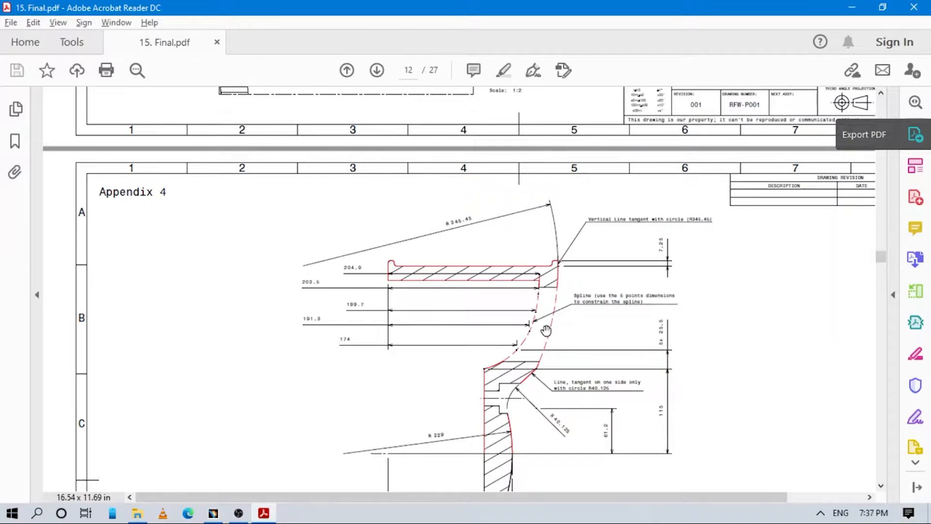
{"action": "key", "text": "alt+Tab"}
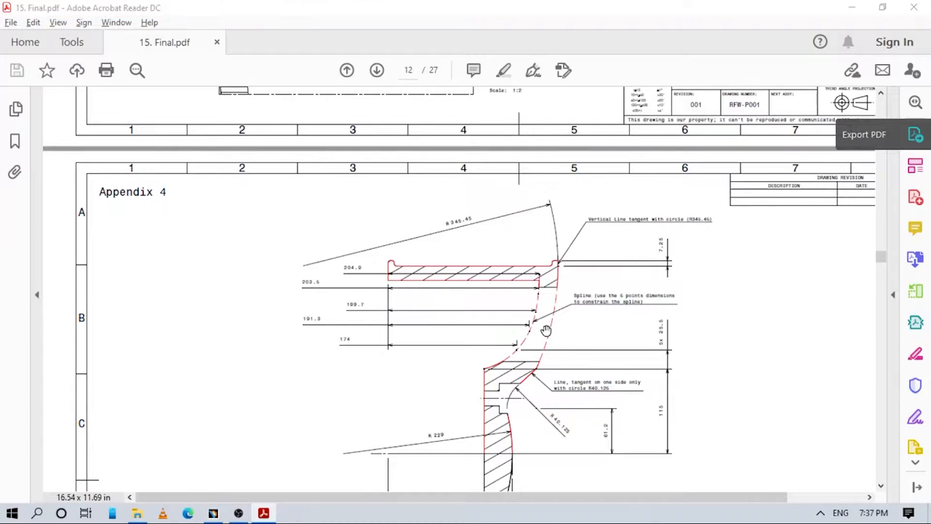
Delete the vertical line joining the flange arc to the outer end of the lower horizontal line
{"action": "mouse_move", "coordinate": [632, 281]}
{"action": "middle_mouse_down"}
{"action": "mouse_move", "coordinate": [532, 229]}
{"action": "mouse_move", "coordinate": [499, 268]}
{"action": "mouse_move", "coordinate": [444, 268]}
{"action": "middle_mouse_up"}
{"action": "left_click", "coordinate": [486, 475]}
{"action": "mouse_move", "coordinate": [556, 370]}
{"action": "middle_mouse_down"}
{"action": "mouse_move", "coordinate": [517, 256]}
{"action": "mouse_move", "coordinate": [499, 349]}
{"action": "middle_mouse_up"}
{"action": "left_click", "coordinate": [492, 260]}
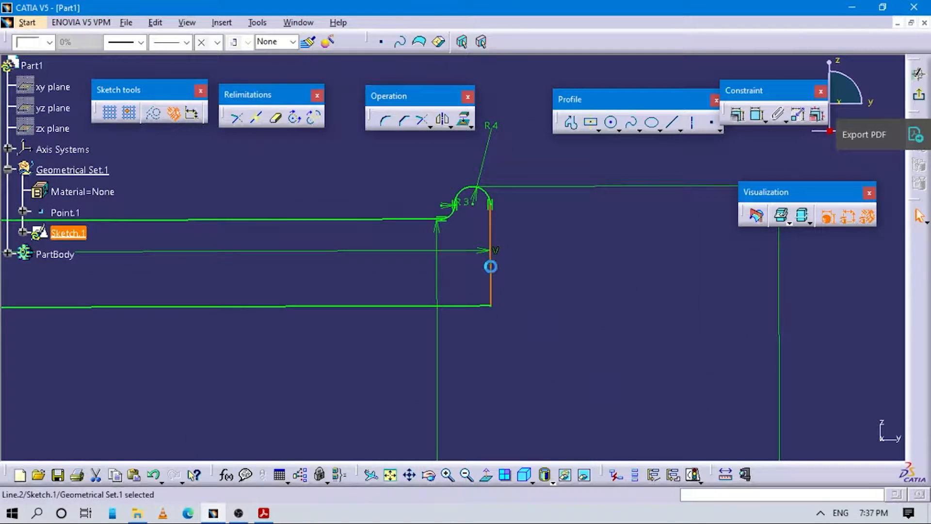
{"action": "key", "text": "Delete"}
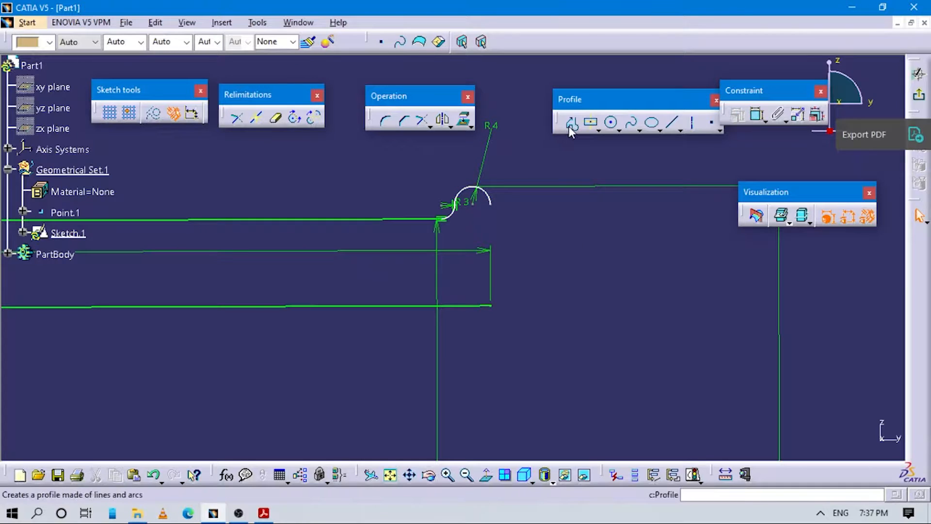
Sketch a vertical line about 9.7 mm long down from the outer end of the flange arc
{"action": "left_click", "coordinate": [570, 122]}
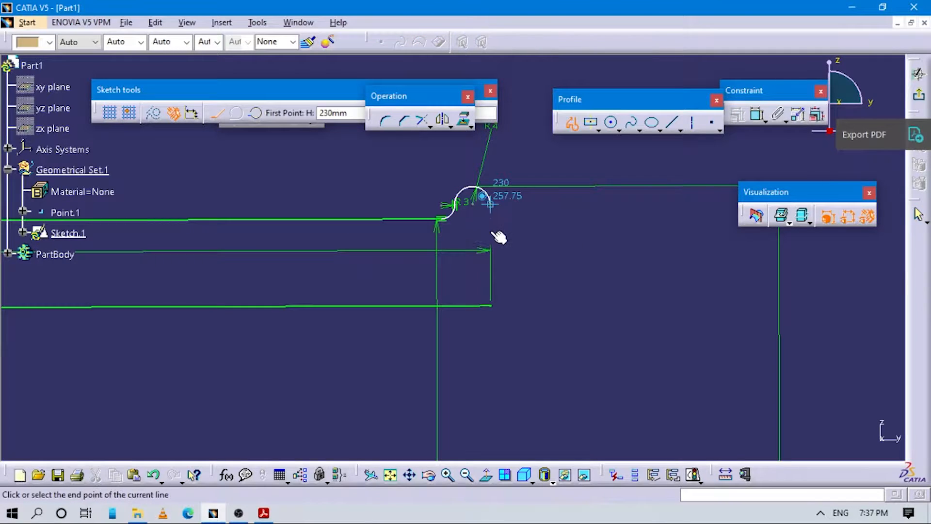
{"action": "left_click", "coordinate": [491, 249]}
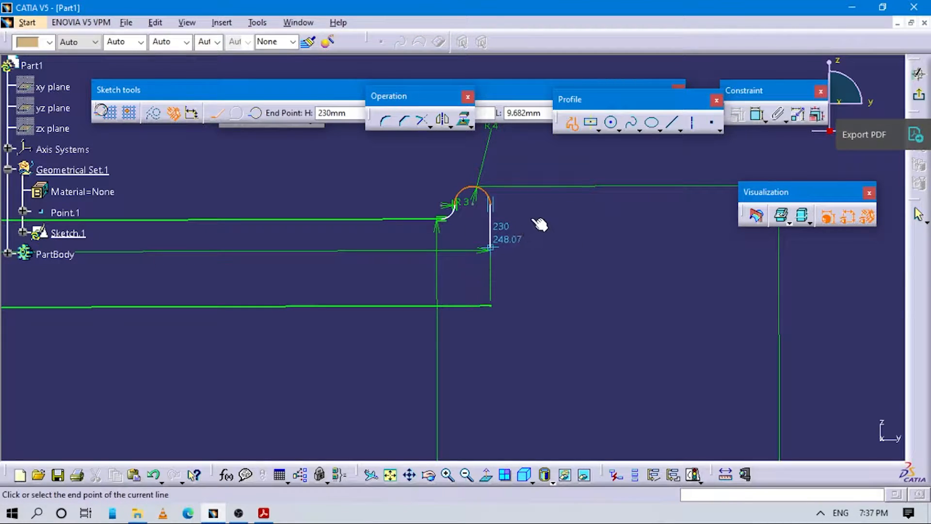
{"action": "key", "text": "Escape"}
Apply a vertical constraint to the short line below the flange arc
{"action": "left_click", "coordinate": [758, 116]}
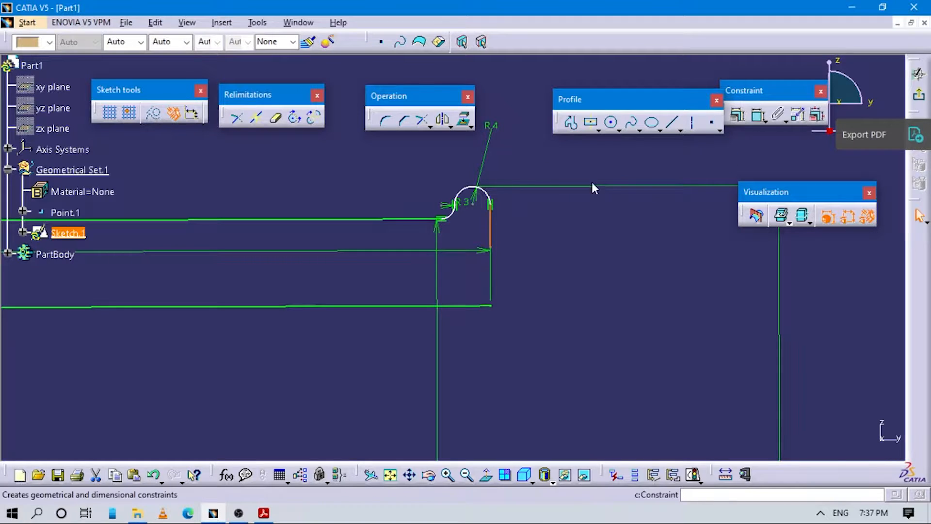
{"action": "left_click", "coordinate": [495, 225]}
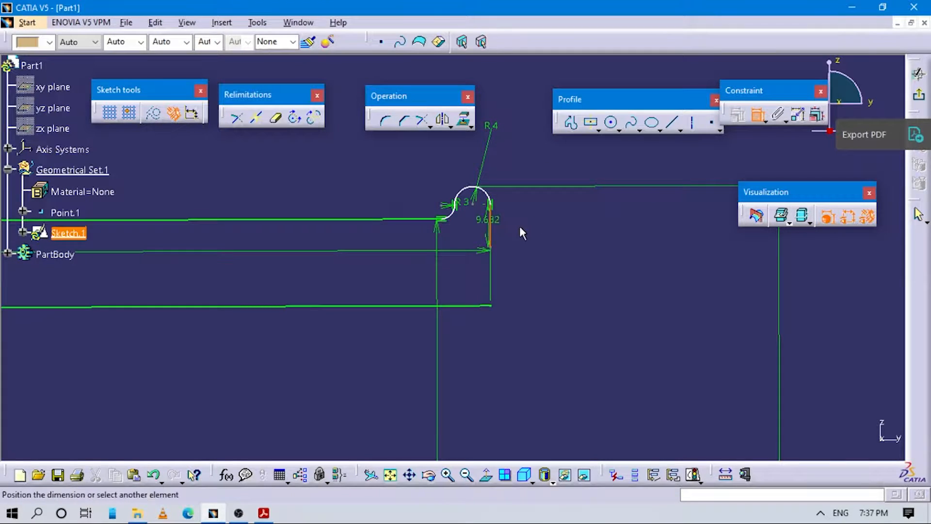
{"action": "right_click", "coordinate": [520, 226]}
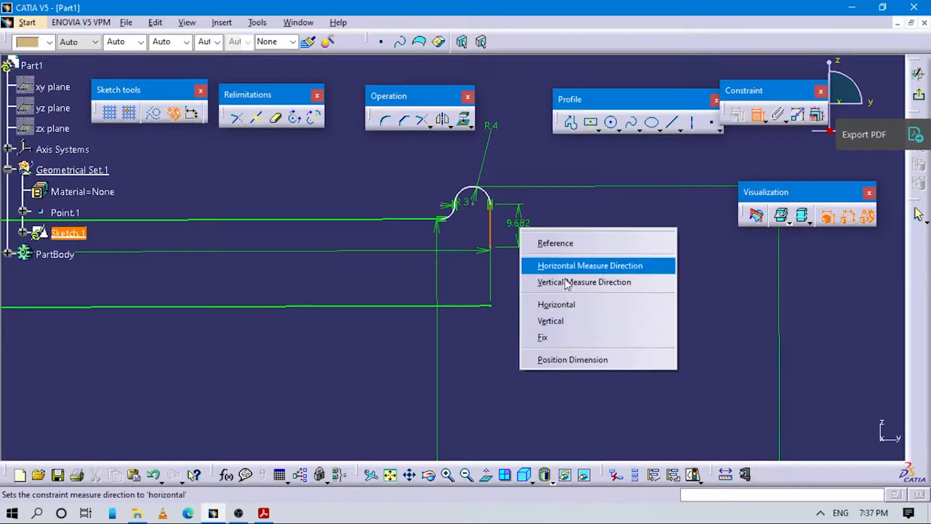
{"action": "left_click", "coordinate": [560, 321]}
Check the Appendix 4 section in the PDF, and dimension the short vertical line below the flange arc to 7.25 mm in CATIA
{"action": "key", "text": "alt+Tab"}
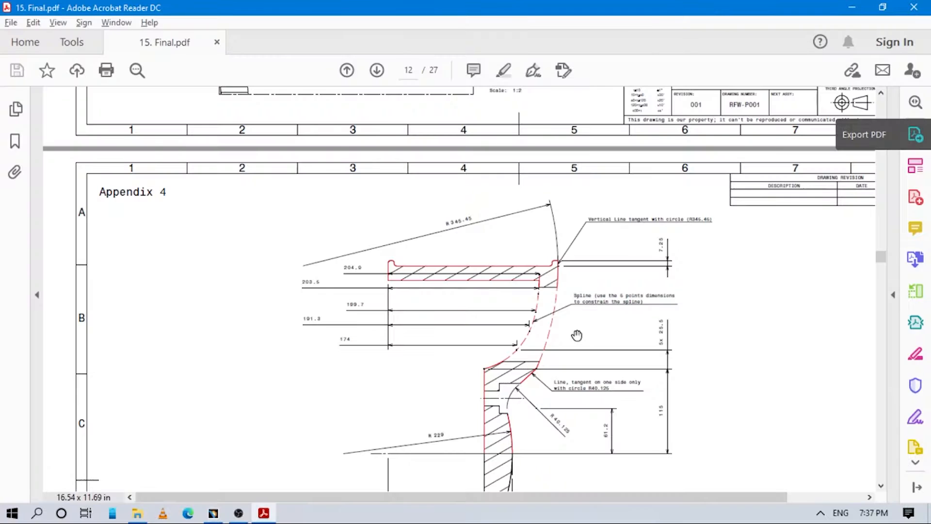
{"action": "scroll", "coordinate": [587, 290], "scroll_direction": "up", "scroll_amount": 1, "text": "ctrl"}
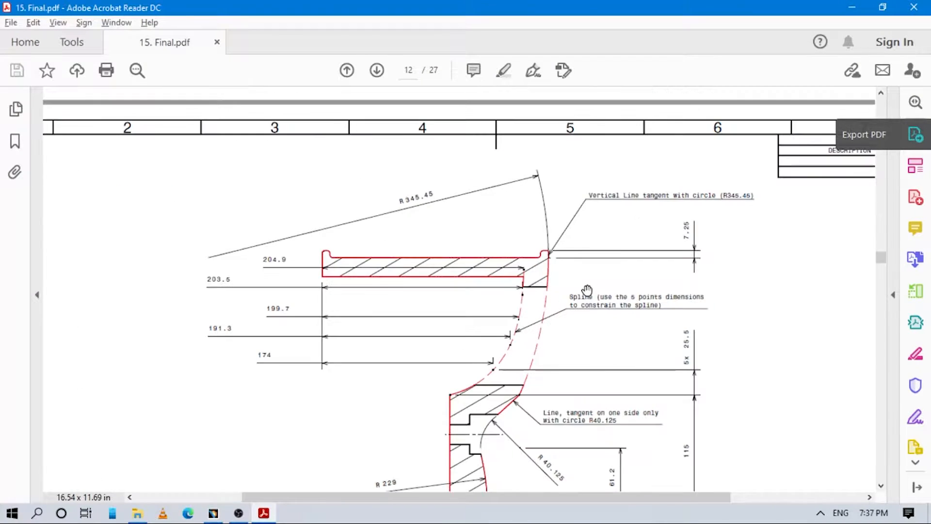
{"action": "scroll", "coordinate": [587, 290], "scroll_direction": "up", "scroll_amount": 2, "text": "ctrl"}
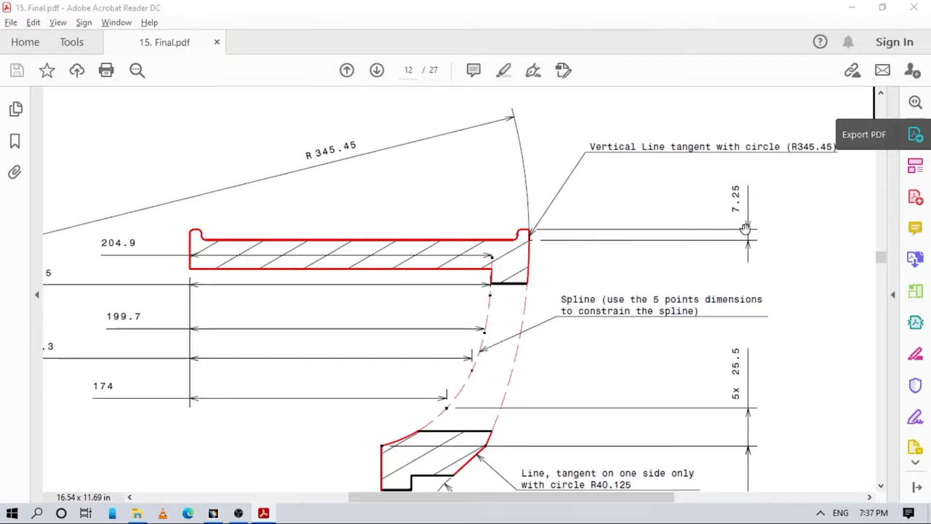
{"action": "key", "text": "alt+Tab"}
{"action": "left_click", "coordinate": [758, 115]}
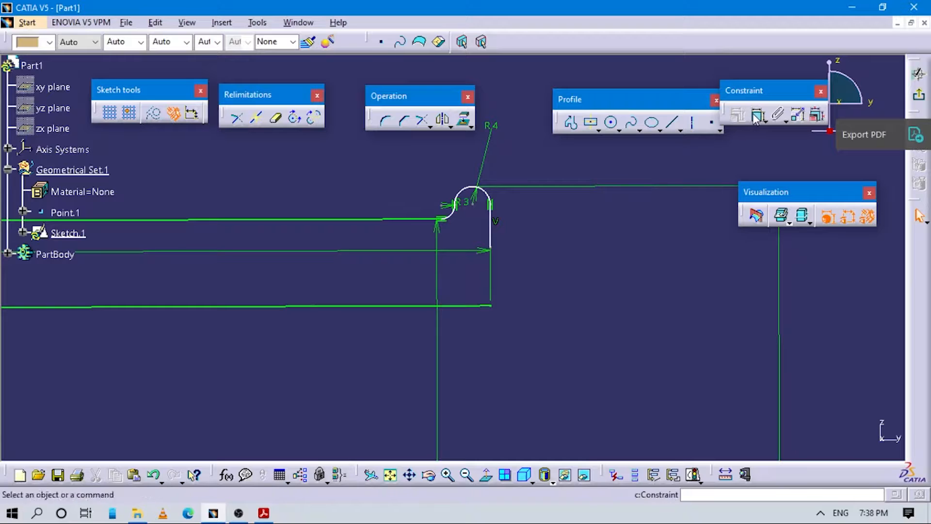
{"action": "left_click", "coordinate": [490, 227]}
{"action": "left_click", "coordinate": [535, 229]}
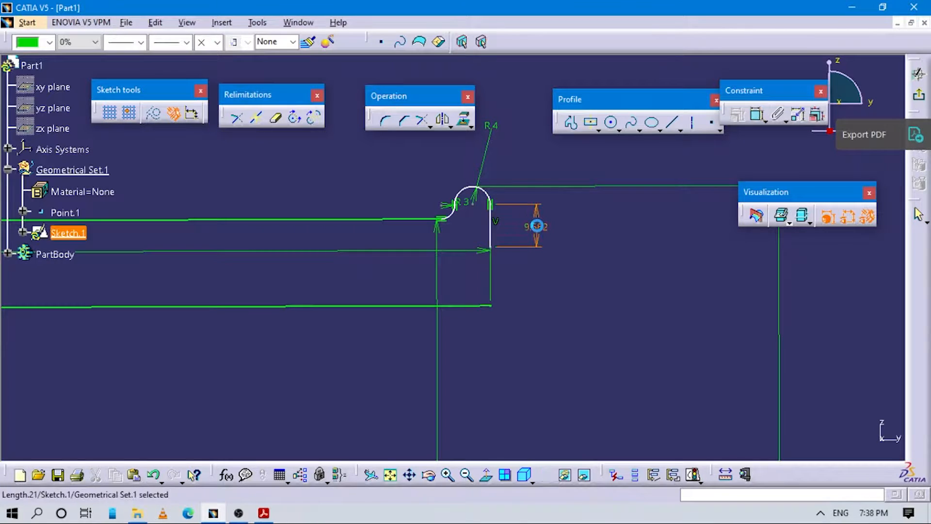
{"action": "double_click", "coordinate": [536, 227]}
{"action": "type", "text": "7.25"}
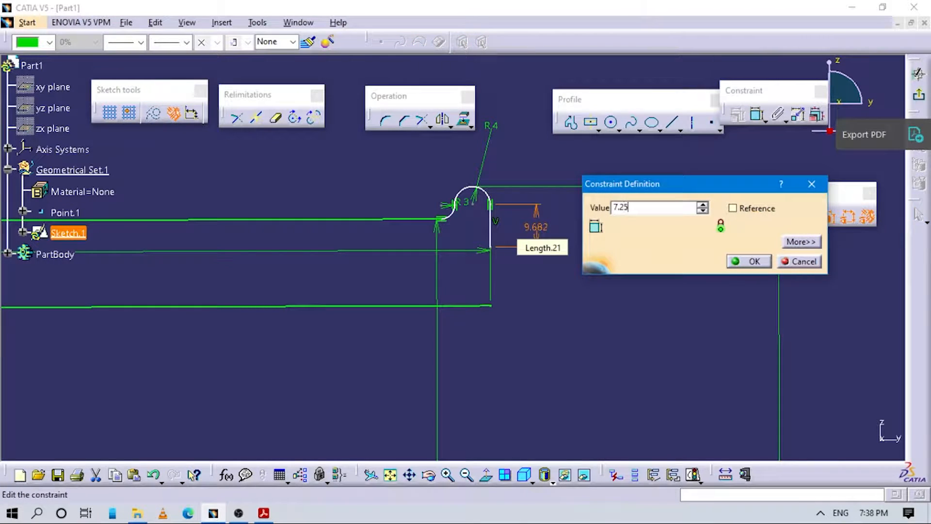
{"action": "key", "text": "Return"}
Sketch a three-point arc curving down and inward from the short vertical line's lower end, and shift its centre for a radius of about 214 mm
{"action": "mouse_move", "coordinate": [503, 301]}
{"action": "middle_mouse_down"}
{"action": "mouse_move", "coordinate": [524, 297]}
{"action": "mouse_move", "coordinate": [505, 396]}
{"action": "middle_mouse_up"}
{"action": "middle_click_drag", "start_coordinate": [414, 327], "coordinate": [448, 283]}
{"action": "left_click", "coordinate": [601, 226]}
{"action": "left_click", "coordinate": [613, 130]}
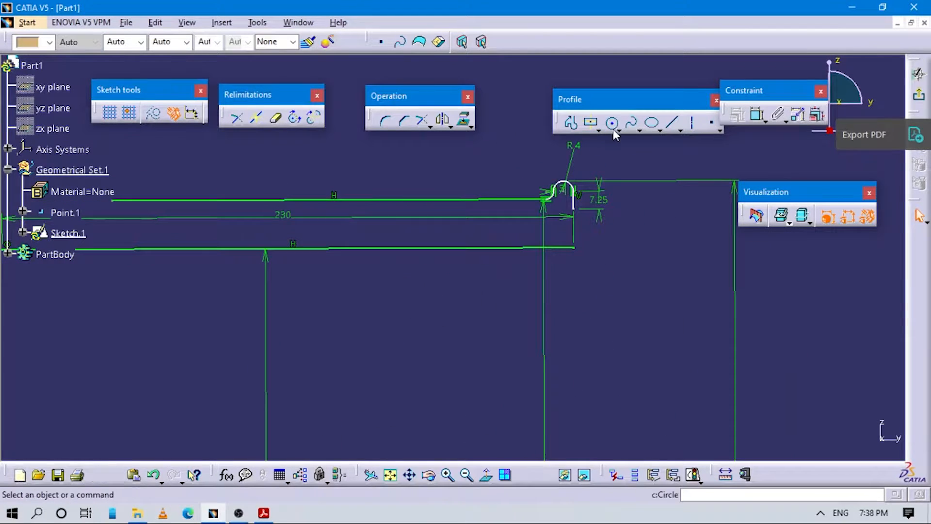
{"action": "left_click", "coordinate": [620, 129]}
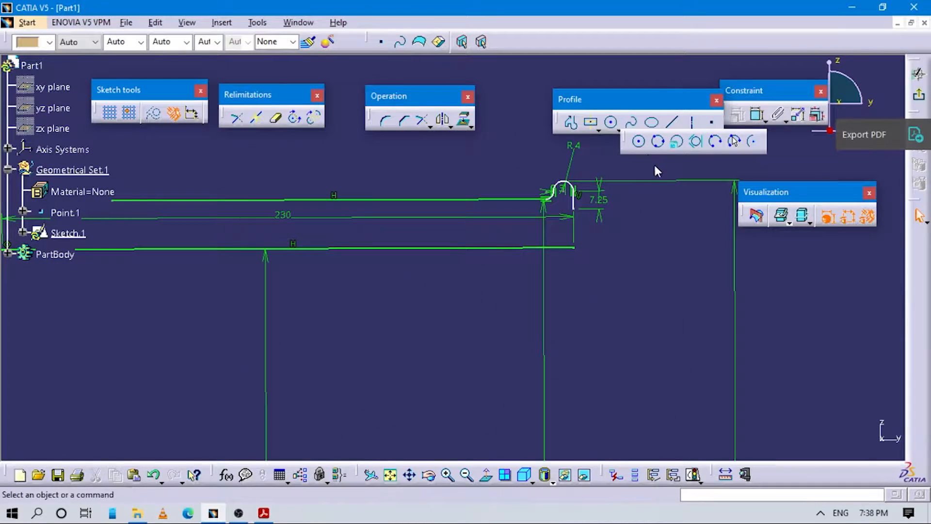
{"action": "left_click", "coordinate": [715, 141]}
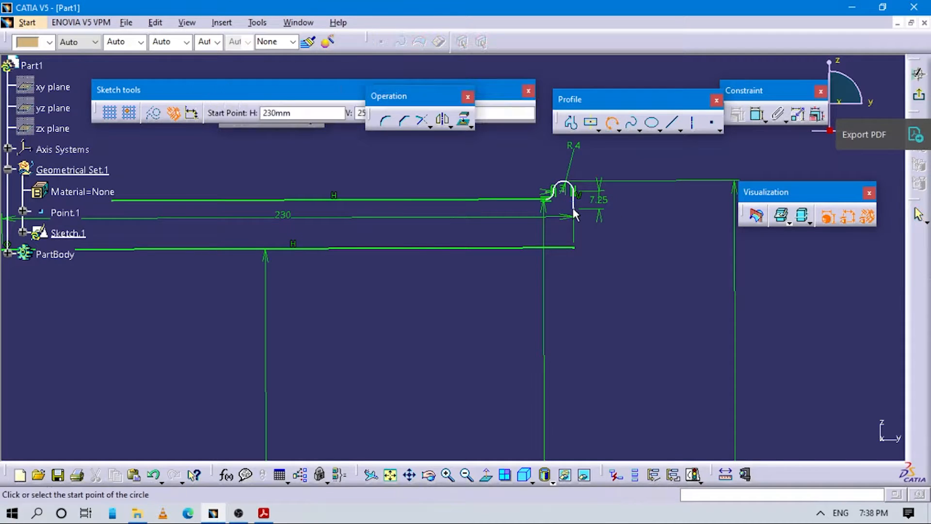
{"action": "left_click", "coordinate": [572, 207]}
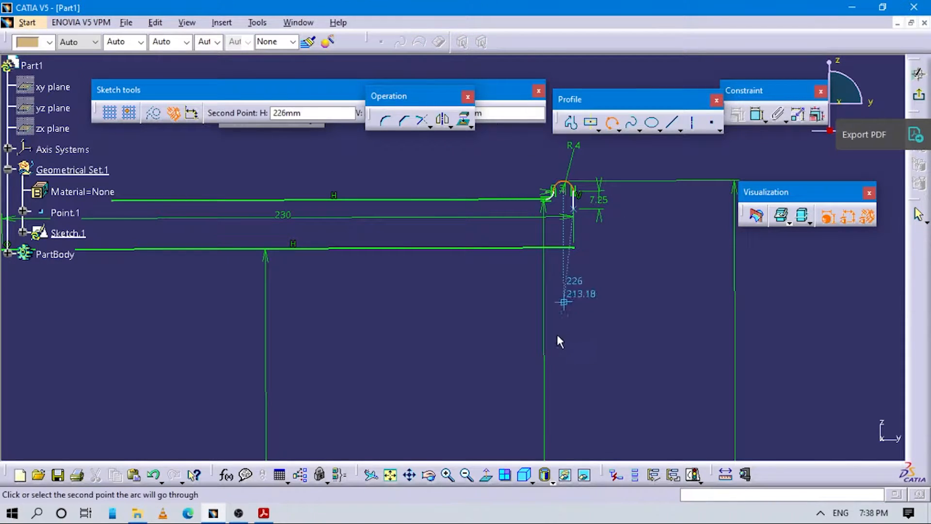
{"action": "middle_click_drag", "start_coordinate": [557, 333], "coordinate": [547, 290]}
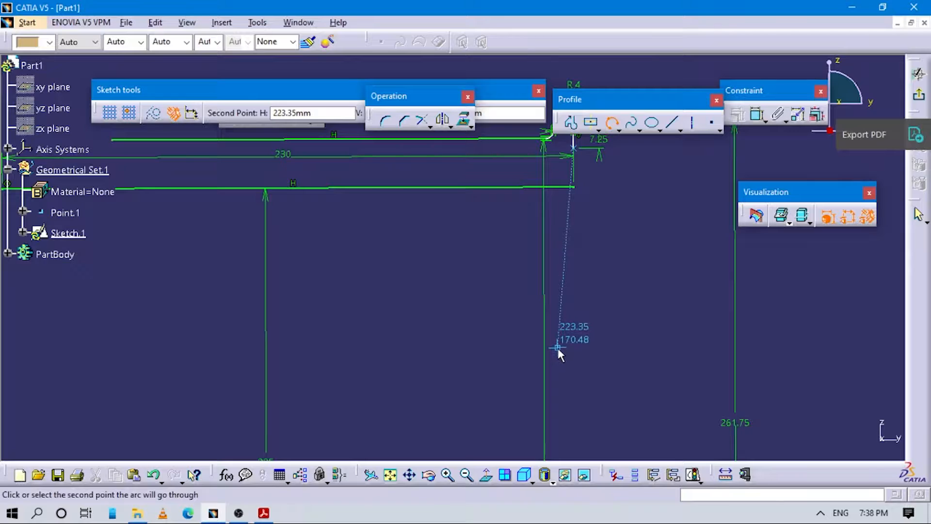
{"action": "left_click", "coordinate": [558, 348]}
{"action": "mouse_move", "coordinate": [512, 330]}
{"action": "middle_mouse_down"}
{"action": "mouse_move", "coordinate": [510, 284]}
{"action": "mouse_move", "coordinate": [513, 313]}
{"action": "middle_mouse_up"}
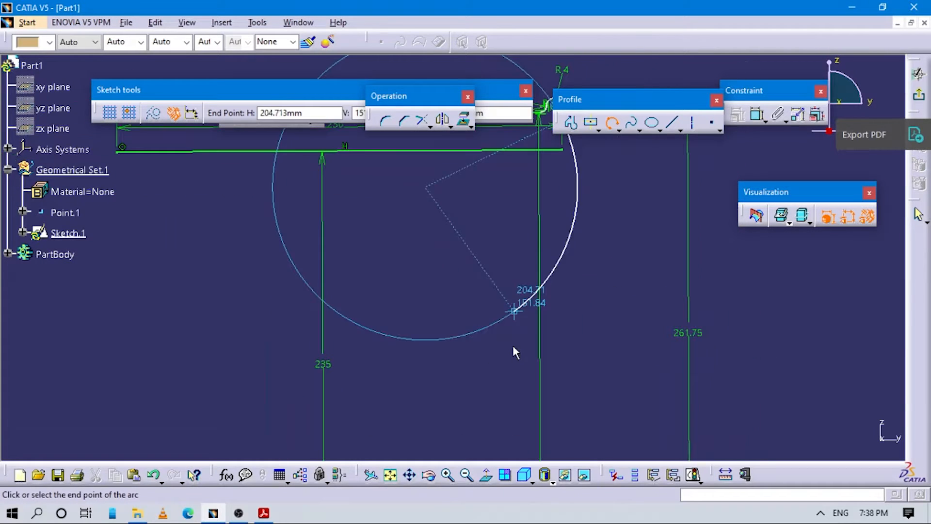
{"action": "left_click", "coordinate": [496, 370]}
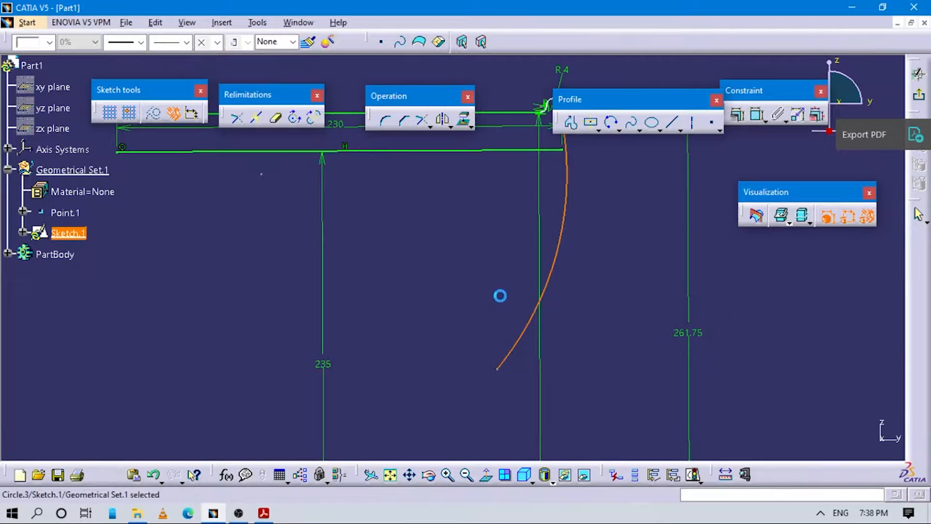
{"action": "mouse_move", "coordinate": [499, 296]}
{"action": "middle_mouse_down"}
{"action": "mouse_move", "coordinate": [531, 352]}
{"action": "mouse_move", "coordinate": [514, 289]}
{"action": "middle_mouse_up"}
{"action": "left_click", "coordinate": [485, 288]}
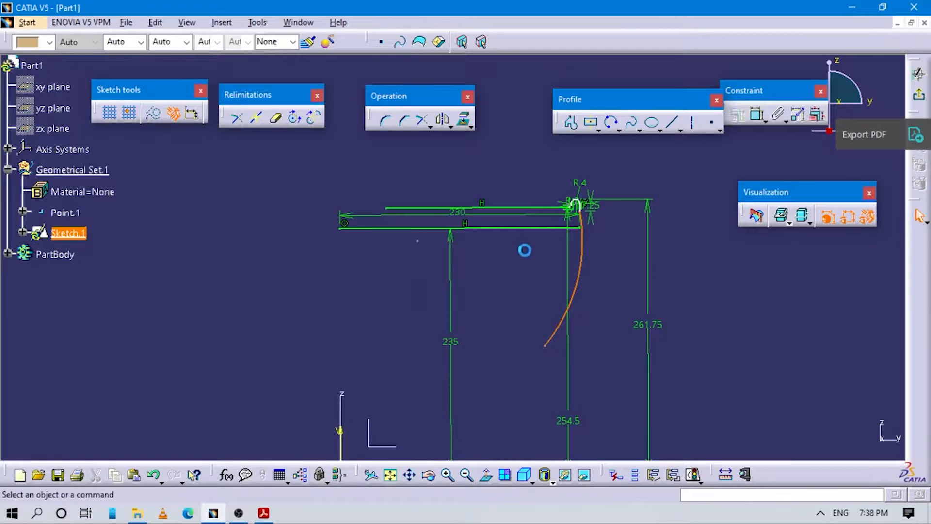
{"action": "left_click_drag", "start_coordinate": [417, 239], "coordinate": [397, 217]}
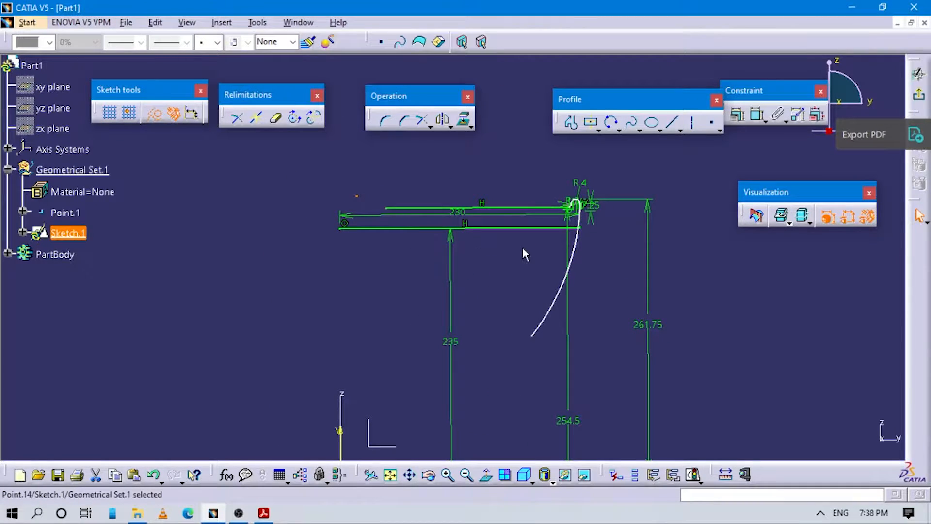
Check the front-side arc in the PDF, try to dimension the sketched arc from its selected centre point in CATIA, and undo the dimension
{"action": "key", "text": "alt+Tab"}
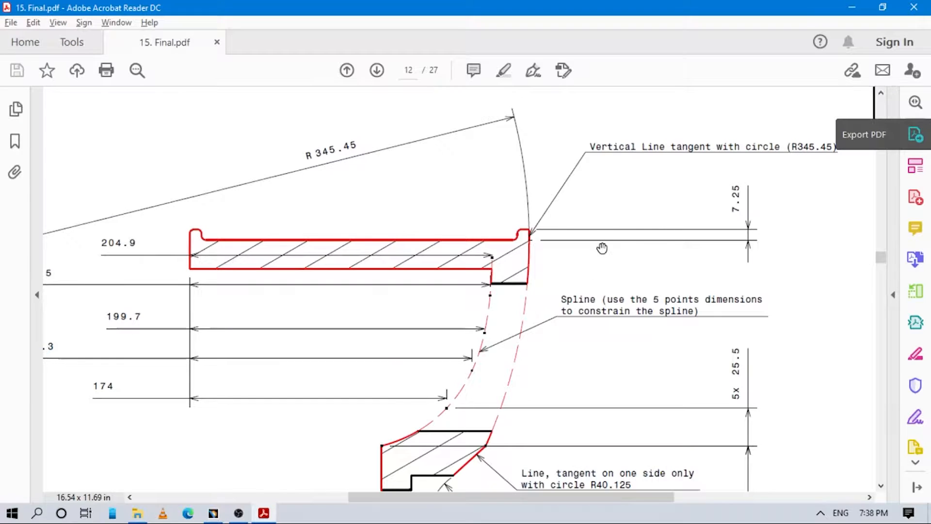
{"action": "key", "text": "alt+Tab"}
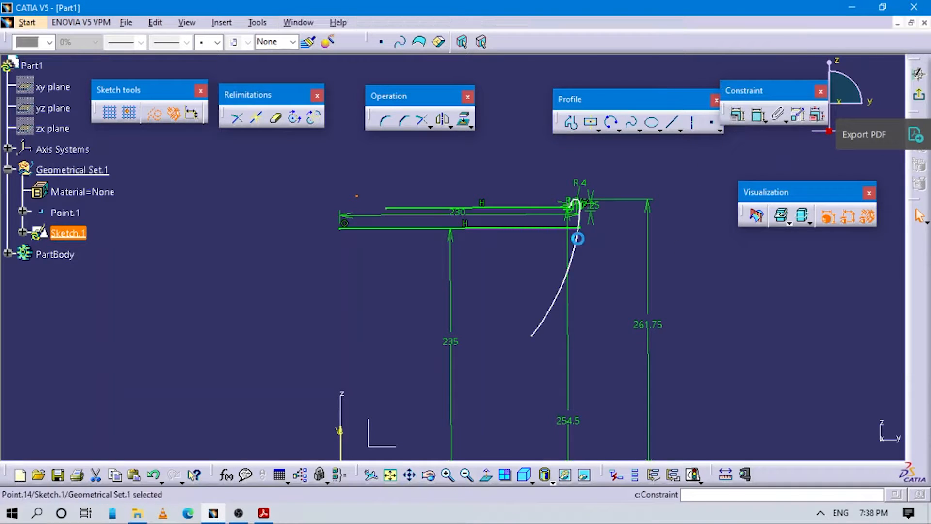
{"action": "left_click", "coordinate": [575, 243]}
{"action": "left_click", "coordinate": [618, 259]}
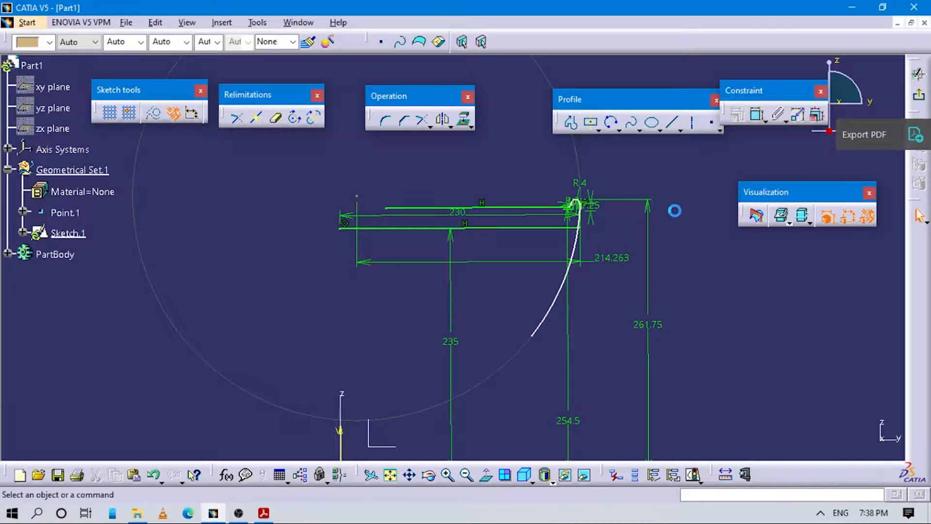
{"action": "key", "text": "ctrl+z"}
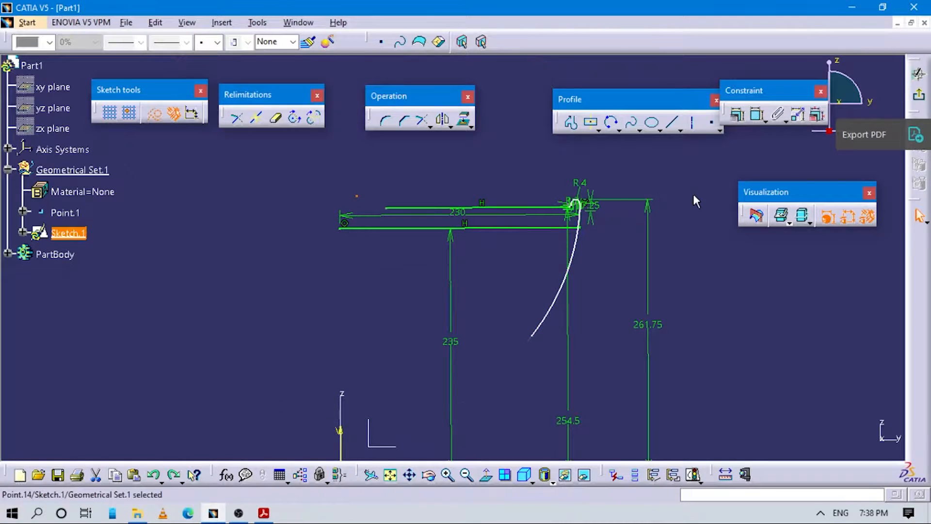
{"action": "key", "text": "ctrl+z"}
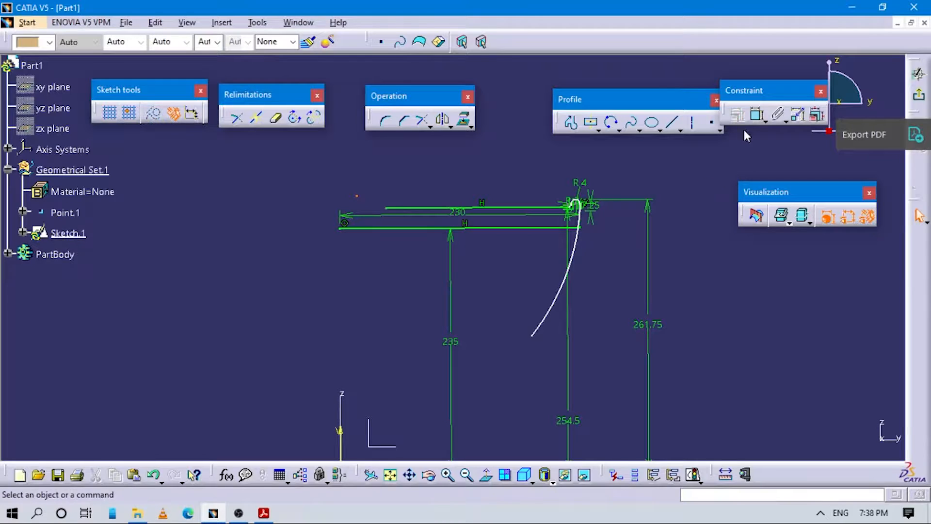
Dimension the front-side arc's radius and set it to 345.45 mm, checking the value against the PDF drawing
{"action": "left_click", "coordinate": [757, 115]}
{"action": "left_click", "coordinate": [577, 247]}
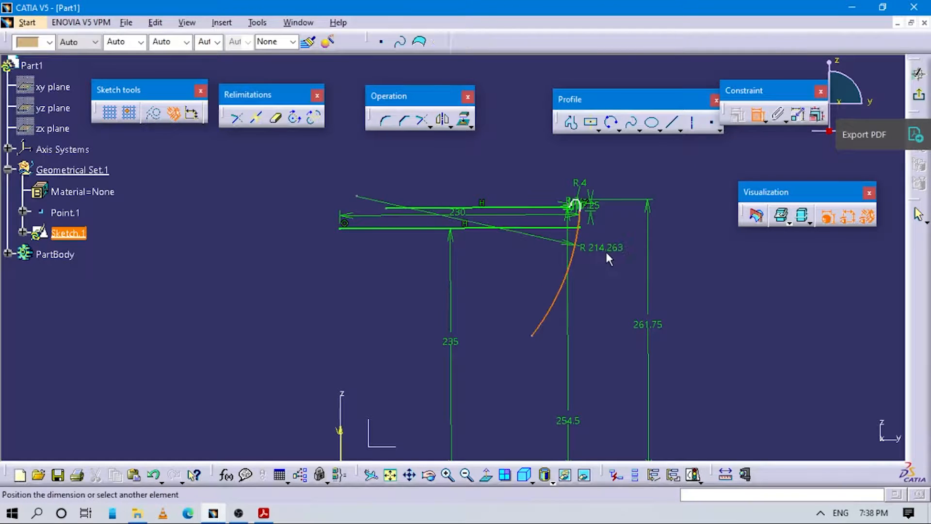
{"action": "left_click", "coordinate": [609, 252]}
{"action": "double_click", "coordinate": [610, 252]}
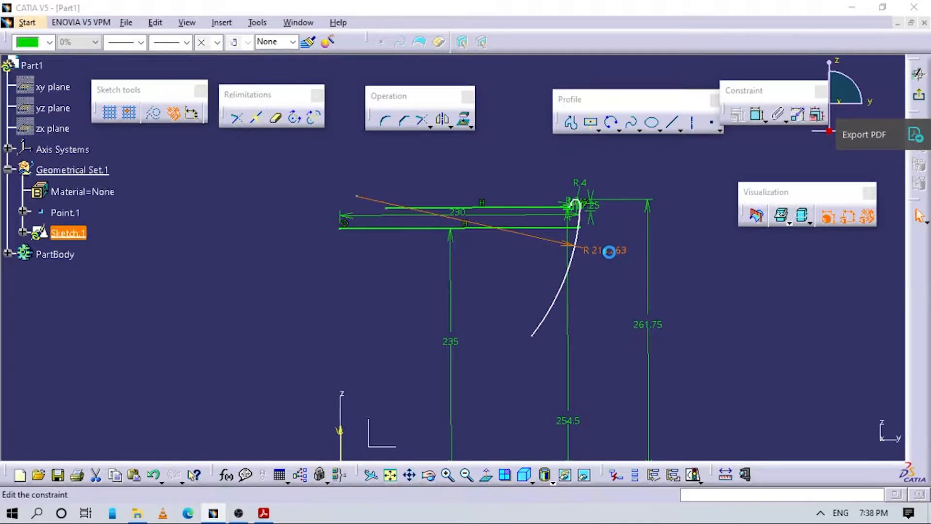
{"action": "type", "text": "345."}
{"action": "key", "text": "alt+Tab"}
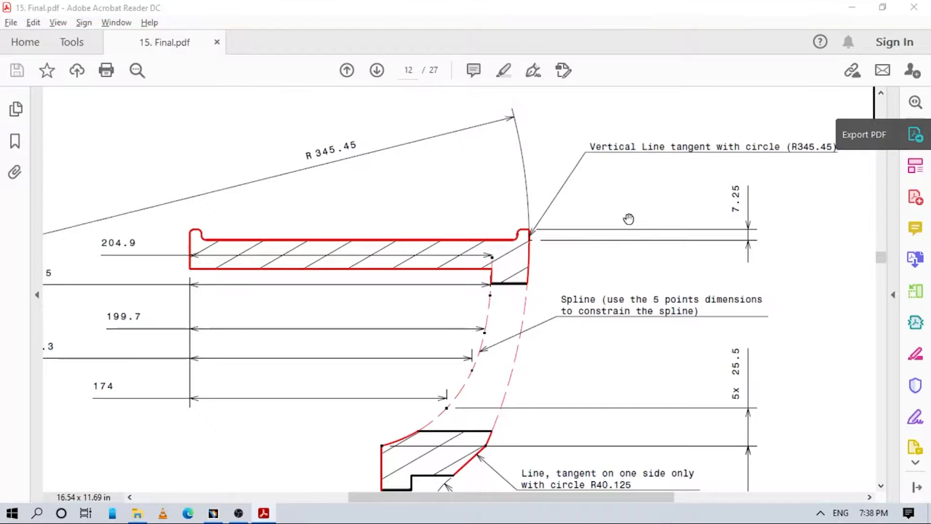
{"action": "key", "text": "alt+Tab"}
{"action": "type", "text": "3"}
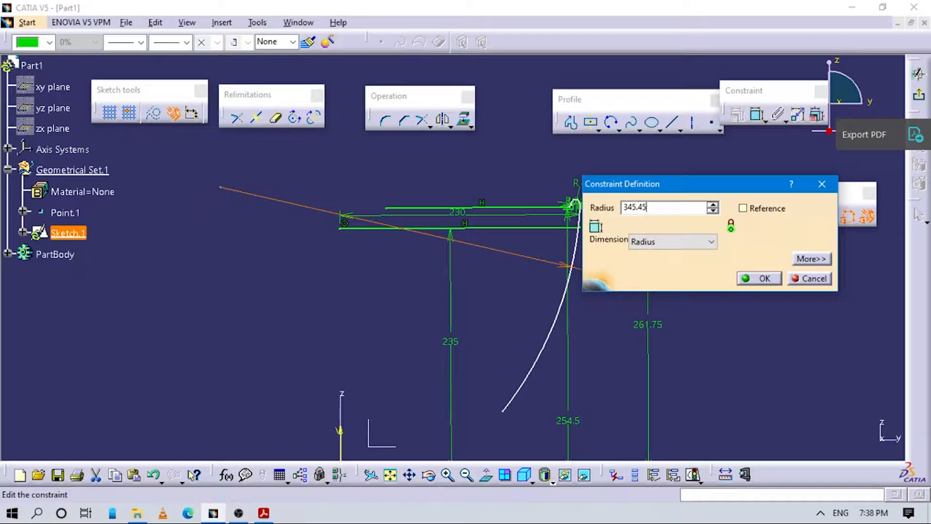
{"action": "type", "text": "45.45"}
{"action": "key", "text": "Return"}
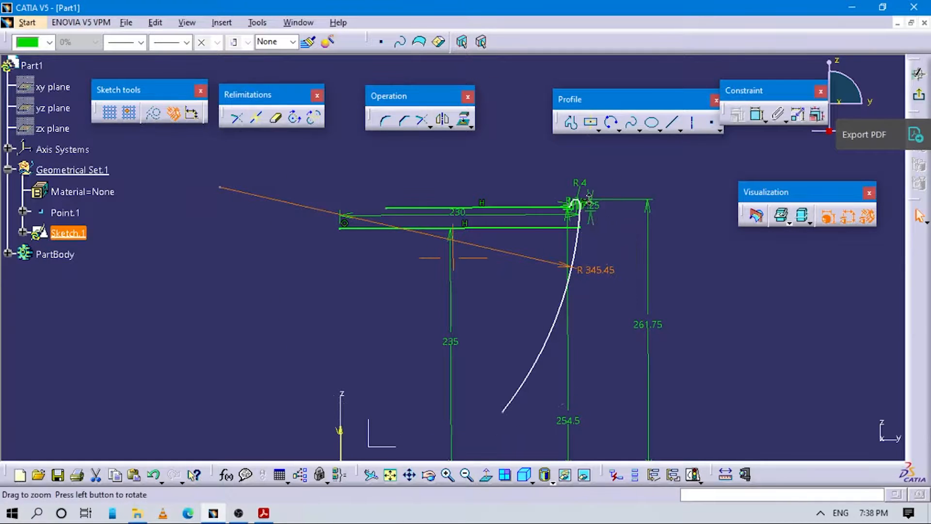
Apply a tangency constraint between the R345.45 arc and the short vertical line below the flange arc
{"action": "middle_click_drag", "start_coordinate": [589, 198], "coordinate": [585, 157]}
{"action": "mouse_move", "coordinate": [532, 253]}
{"action": "middle_mouse_down"}
{"action": "mouse_move", "coordinate": [515, 258]}
{"action": "mouse_move", "coordinate": [453, 157]}
{"action": "middle_mouse_up"}
{"action": "mouse_move", "coordinate": [565, 250]}
{"action": "middle_mouse_down"}
{"action": "mouse_move", "coordinate": [551, 302]}
{"action": "mouse_move", "coordinate": [561, 249]}
{"action": "middle_mouse_up"}
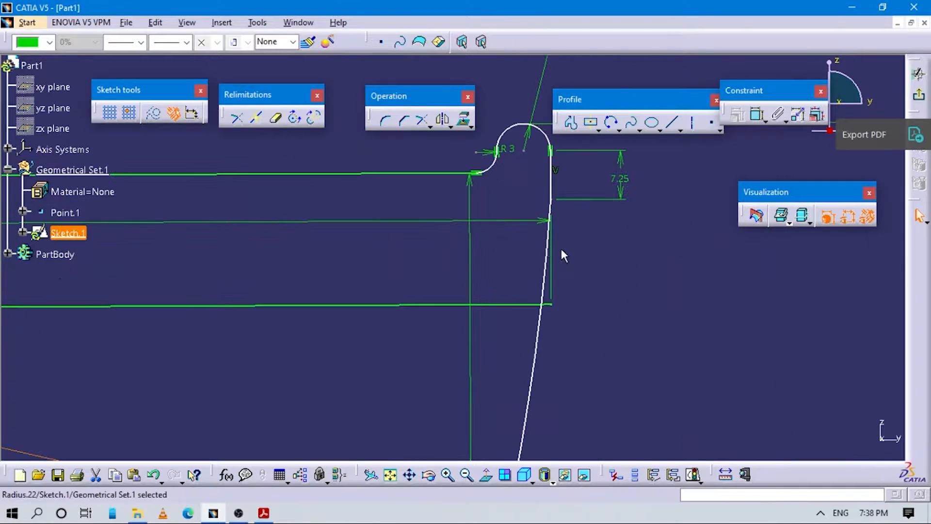
{"action": "left_click", "coordinate": [561, 247]}
{"action": "double_click", "coordinate": [546, 220]}
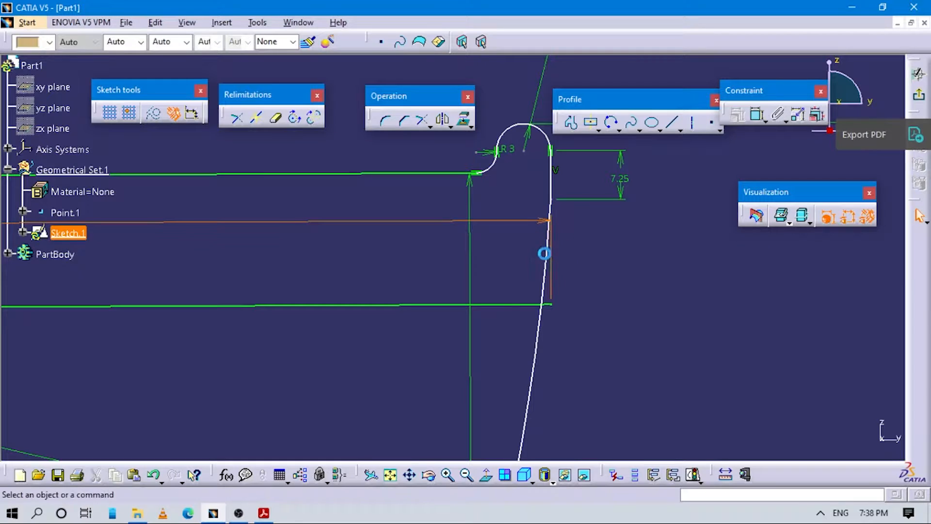
{"action": "left_click", "coordinate": [544, 253]}
{"action": "left_click", "coordinate": [549, 182], "text": "ctrl"}
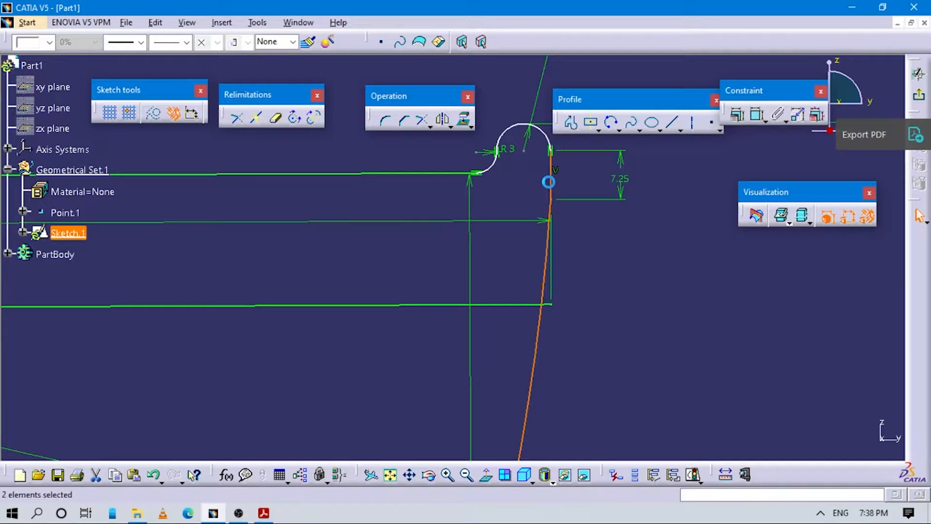
{"action": "left_click", "coordinate": [738, 115]}
{"action": "left_click", "coordinate": [830, 340]}
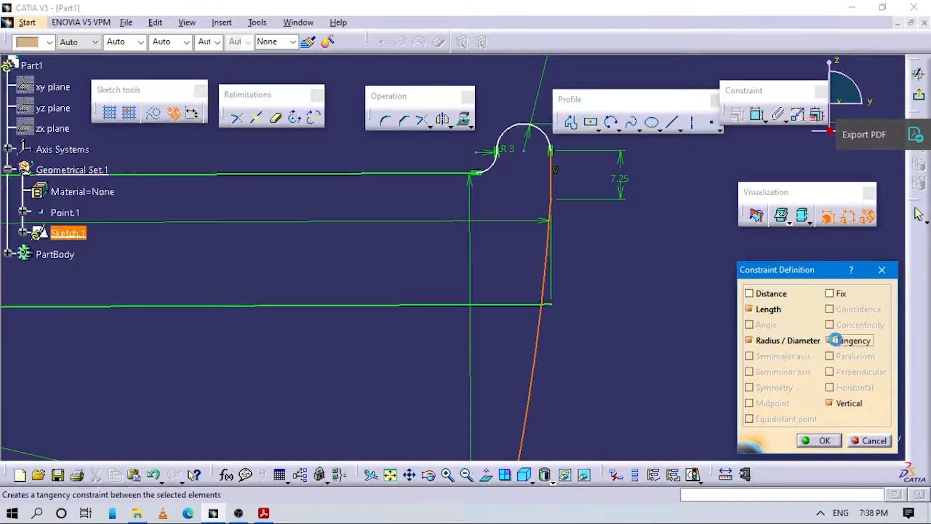
{"action": "left_click", "coordinate": [809, 438]}
Set the lower horizontal line's length to 204.9 mm, checking the value against the PDF drawing
{"action": "mouse_move", "coordinate": [461, 320]}
{"action": "middle_mouse_down"}
{"action": "mouse_move", "coordinate": [497, 289]}
{"action": "mouse_move", "coordinate": [426, 372]}
{"action": "mouse_move", "coordinate": [521, 316]}
{"action": "mouse_move", "coordinate": [501, 353]}
{"action": "mouse_move", "coordinate": [533, 386]}
{"action": "mouse_move", "coordinate": [533, 306]}
{"action": "middle_mouse_up"}
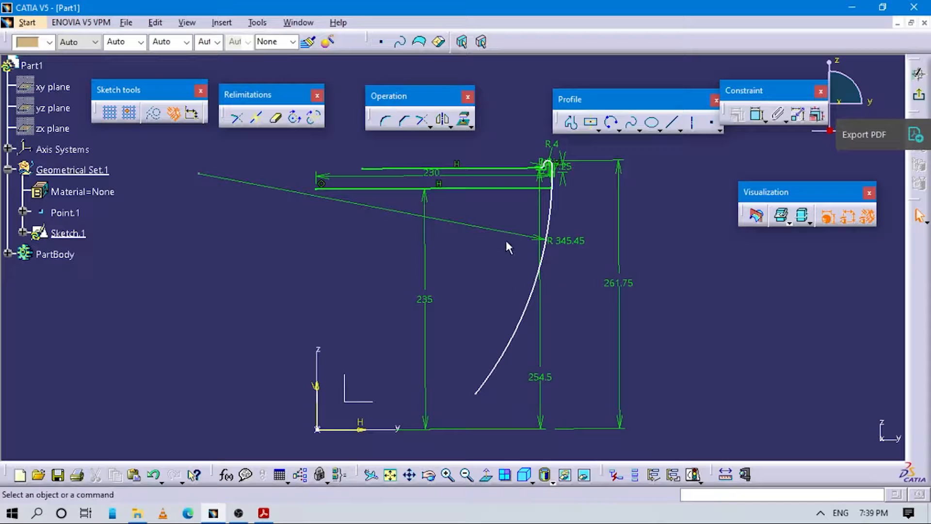
{"action": "middle_click_drag", "start_coordinate": [492, 414], "coordinate": [509, 287]}
{"action": "key", "text": "alt+Tab"}
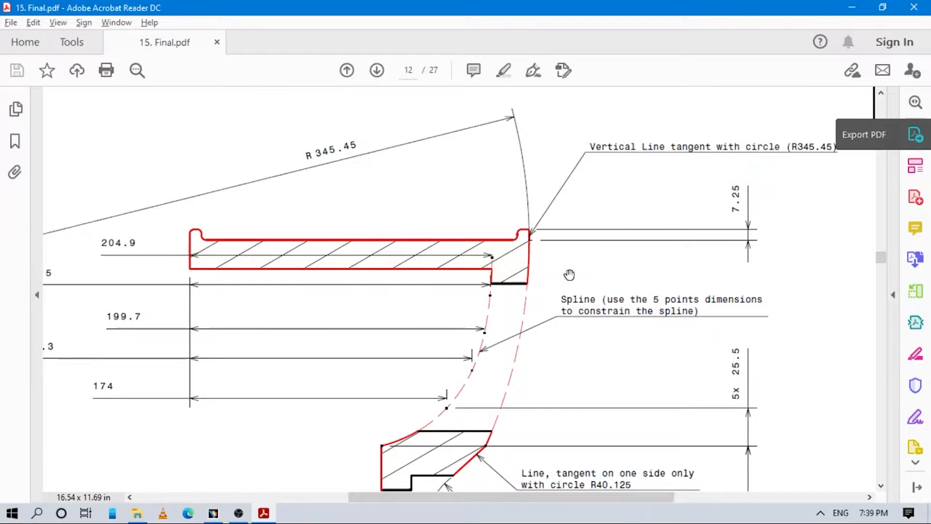
{"action": "key", "text": "alt+Tab"}
{"action": "mouse_move", "coordinate": [577, 278]}
{"action": "middle_mouse_down"}
{"action": "mouse_move", "coordinate": [541, 217]}
{"action": "mouse_move", "coordinate": [517, 285]}
{"action": "mouse_move", "coordinate": [528, 287]}
{"action": "middle_mouse_up"}
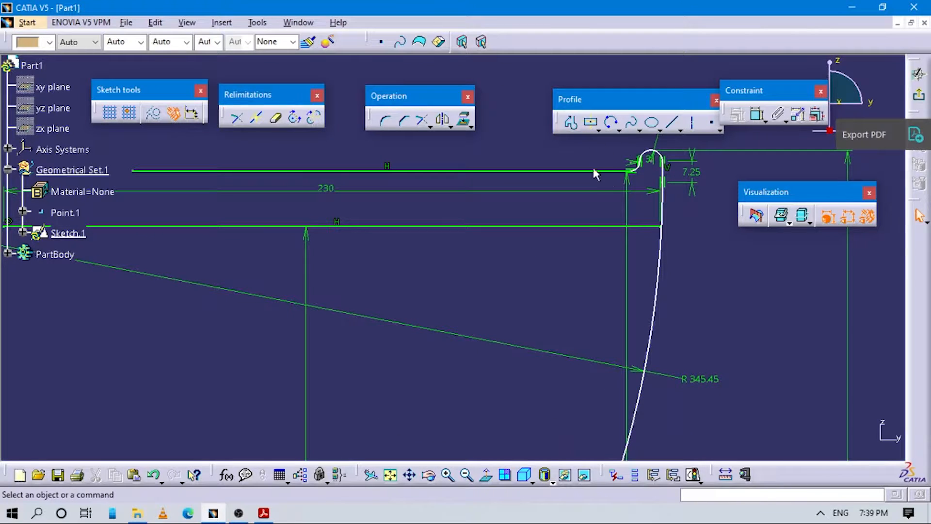
{"action": "left_click", "coordinate": [593, 226]}
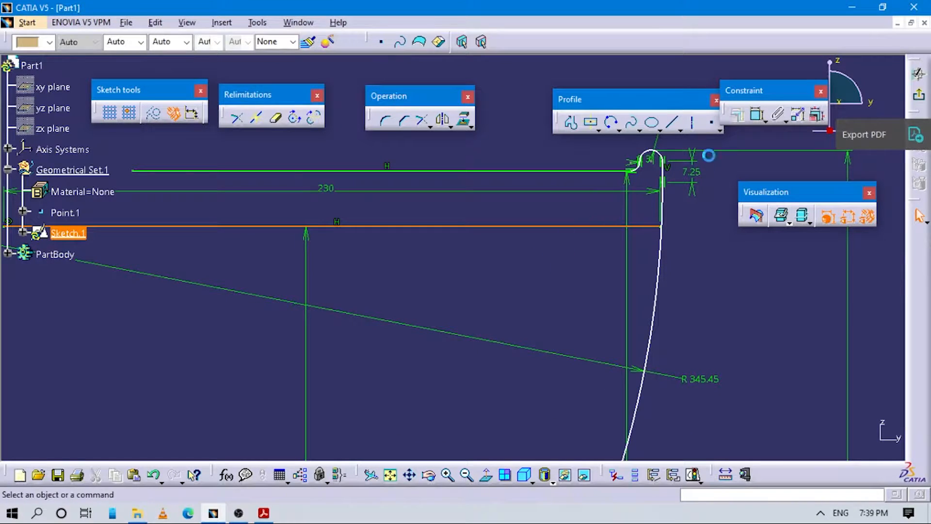
{"action": "double_click", "coordinate": [323, 190]}
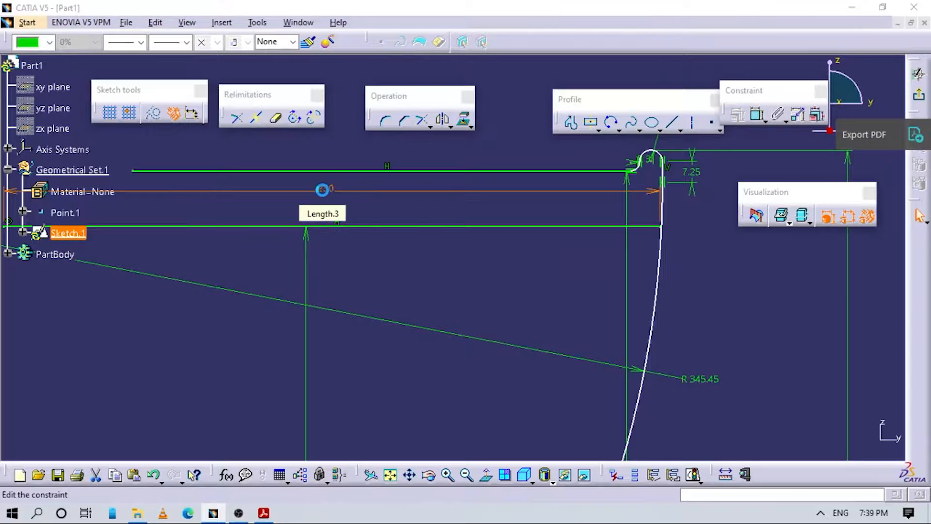
{"action": "key", "text": "alt+Tab"}
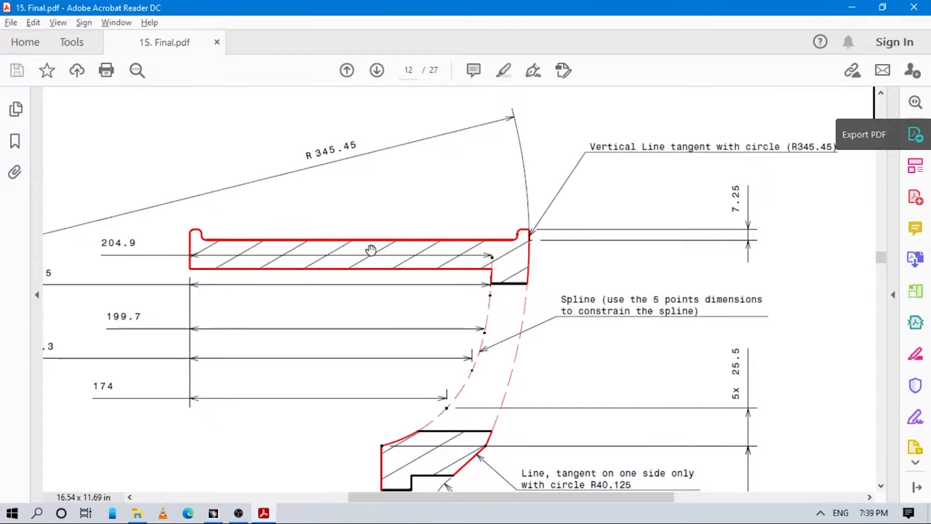
{"action": "key", "text": "alt+Tab"}
{"action": "double_click", "coordinate": [672, 209]}
{"action": "type", "text": "2"}
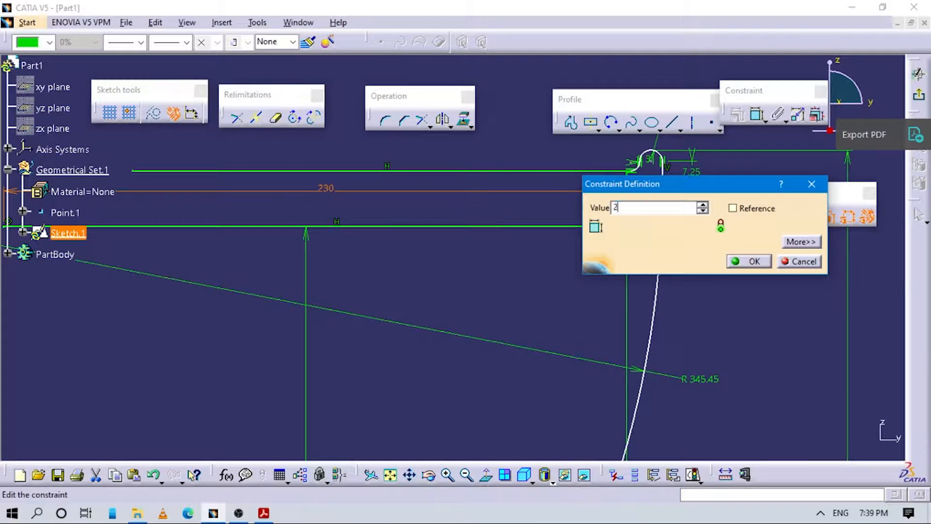
{"action": "type", "text": "04.9"}
{"action": "key", "text": "Return"}
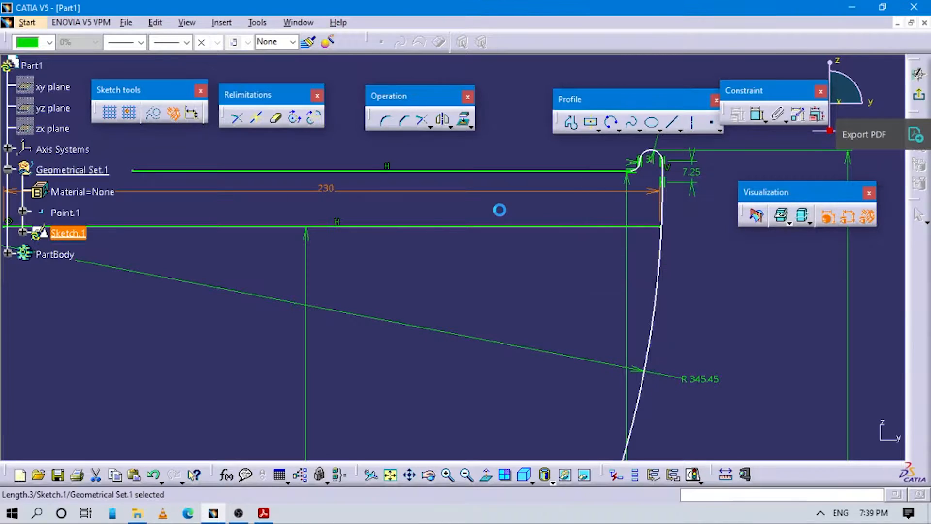
Examine the inner spline's control points and their dimensions in the PDF drawing
{"action": "mouse_move", "coordinate": [455, 299]}
{"action": "middle_mouse_down"}
{"action": "mouse_move", "coordinate": [484, 283]}
{"action": "mouse_move", "coordinate": [526, 361]}
{"action": "mouse_move", "coordinate": [533, 355]}
{"action": "mouse_move", "coordinate": [525, 386]}
{"action": "middle_mouse_up"}
{"action": "left_click", "coordinate": [486, 477]}
{"action": "mouse_move", "coordinate": [522, 330]}
{"action": "middle_mouse_down"}
{"action": "mouse_move", "coordinate": [547, 281]}
{"action": "mouse_move", "coordinate": [537, 297]}
{"action": "middle_mouse_up"}
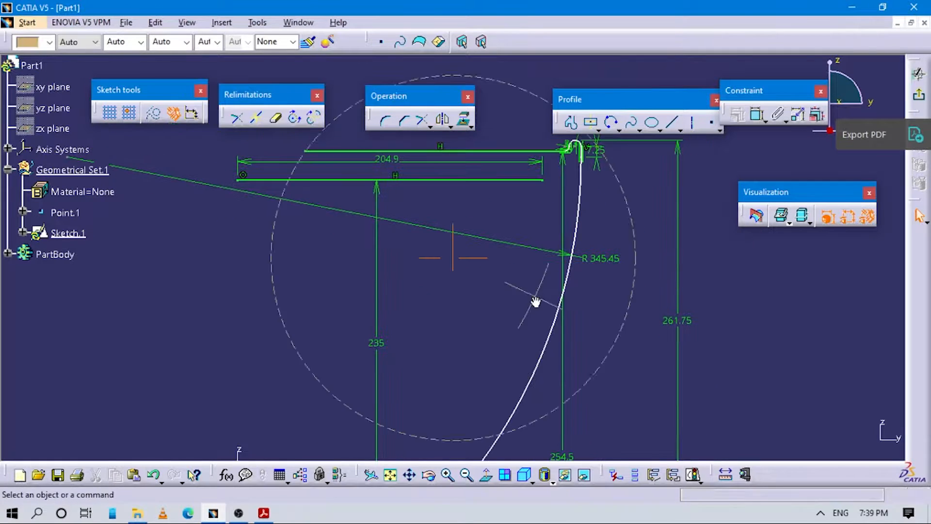
{"action": "key", "text": "alt+Tab"}
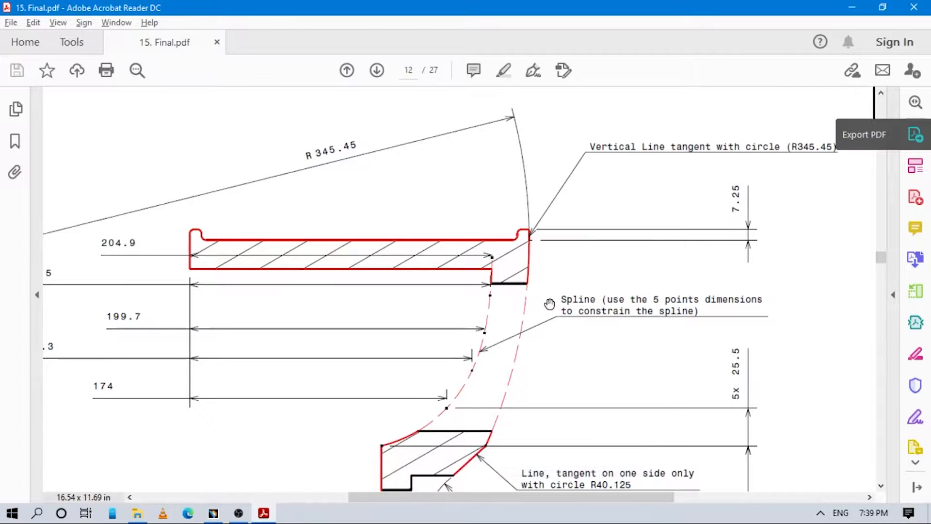
{"action": "scroll", "coordinate": [537, 292], "scroll_direction": "down", "scroll_amount": 3}
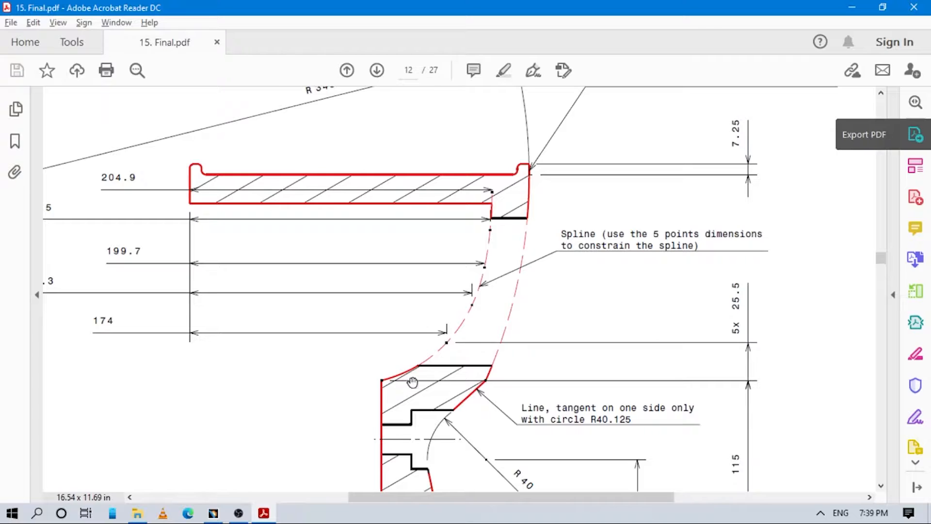
{"action": "key", "text": "alt+Tab"}
{"action": "middle_click_drag", "start_coordinate": [552, 248], "coordinate": [565, 264]}
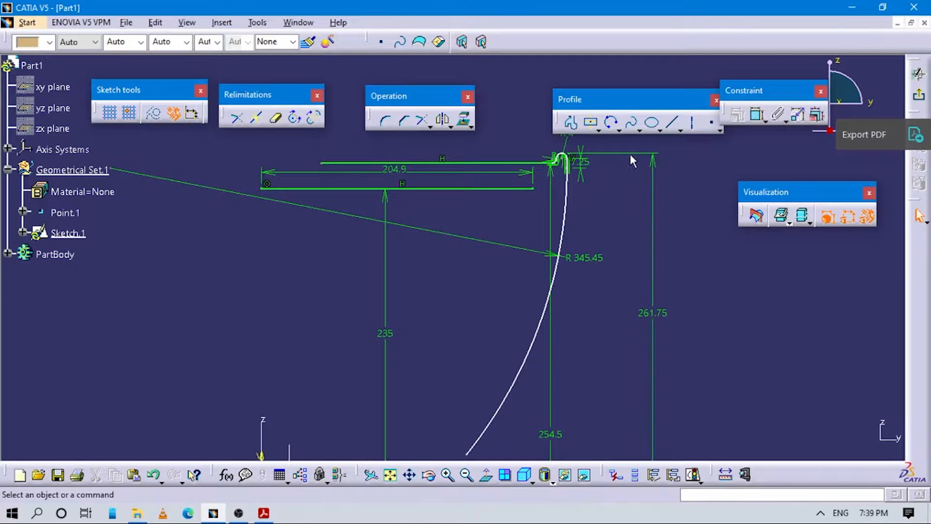
Sketch a six-point spline starting just above the lower horizontal line's outer end and curving down and inward to about H 92 mm
{"action": "left_click", "coordinate": [631, 122]}
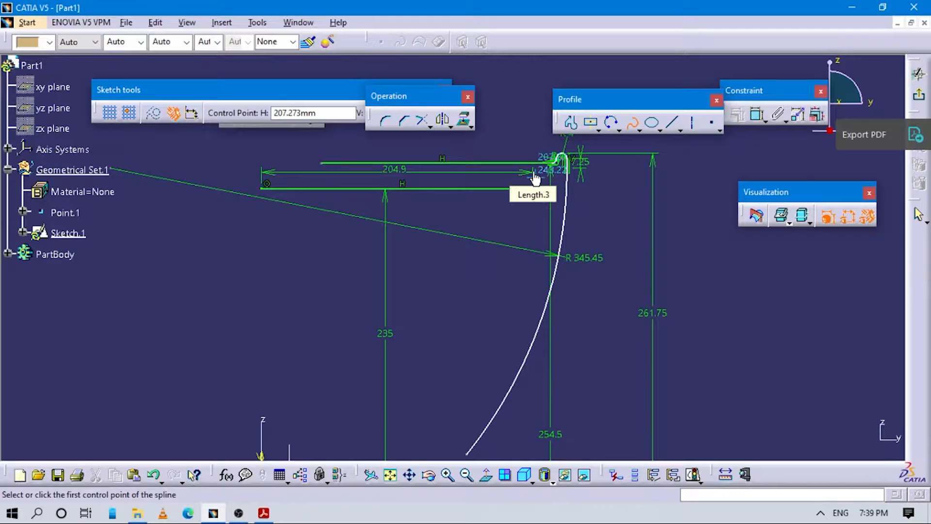
{"action": "mouse_move", "coordinate": [519, 282]}
{"action": "middle_mouse_down"}
{"action": "mouse_move", "coordinate": [576, 183]}
{"action": "mouse_move", "coordinate": [455, 340]}
{"action": "mouse_move", "coordinate": [471, 309]}
{"action": "middle_mouse_up"}
{"action": "left_click", "coordinate": [473, 268]}
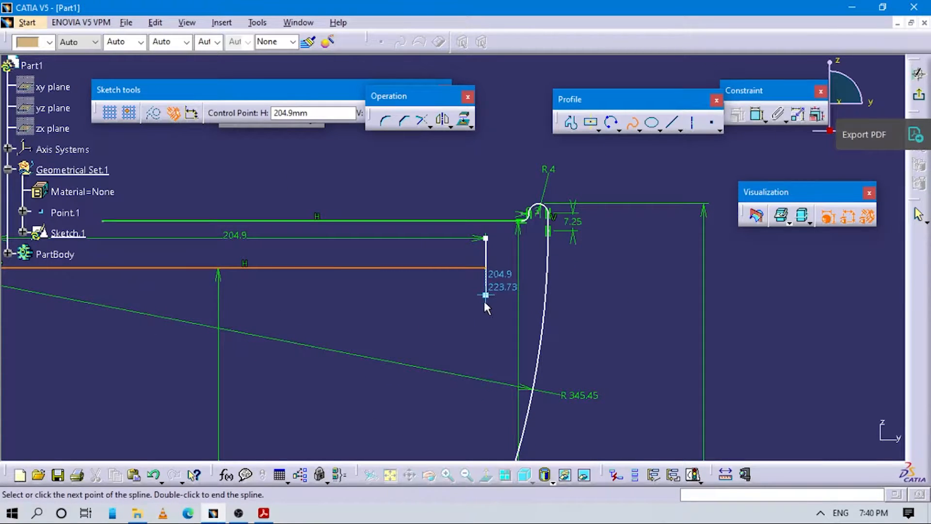
{"action": "left_click", "coordinate": [485, 293]}
{"action": "middle_click_drag", "start_coordinate": [459, 342], "coordinate": [504, 275]}
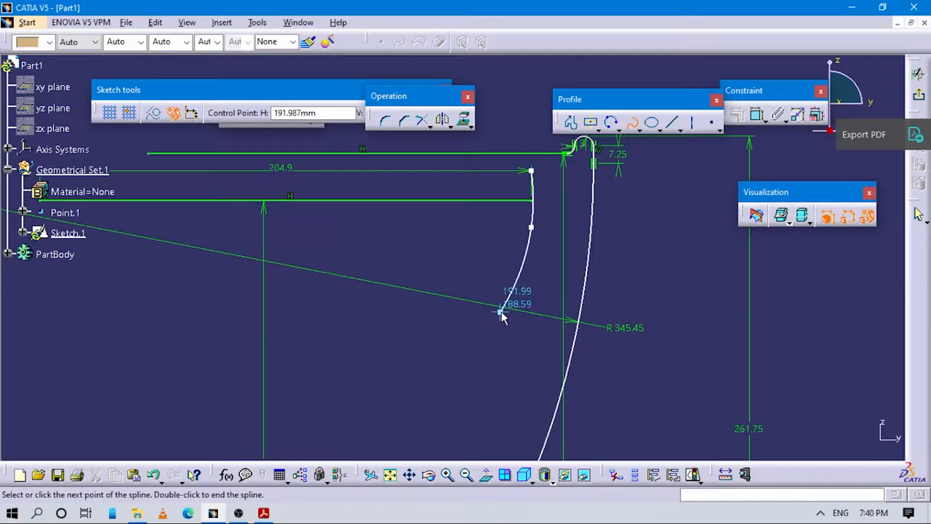
{"action": "left_click", "coordinate": [503, 311]}
{"action": "mouse_move", "coordinate": [452, 380]}
{"action": "middle_mouse_down"}
{"action": "mouse_move", "coordinate": [493, 294]}
{"action": "mouse_move", "coordinate": [495, 312]}
{"action": "middle_mouse_up"}
{"action": "left_click", "coordinate": [465, 356]}
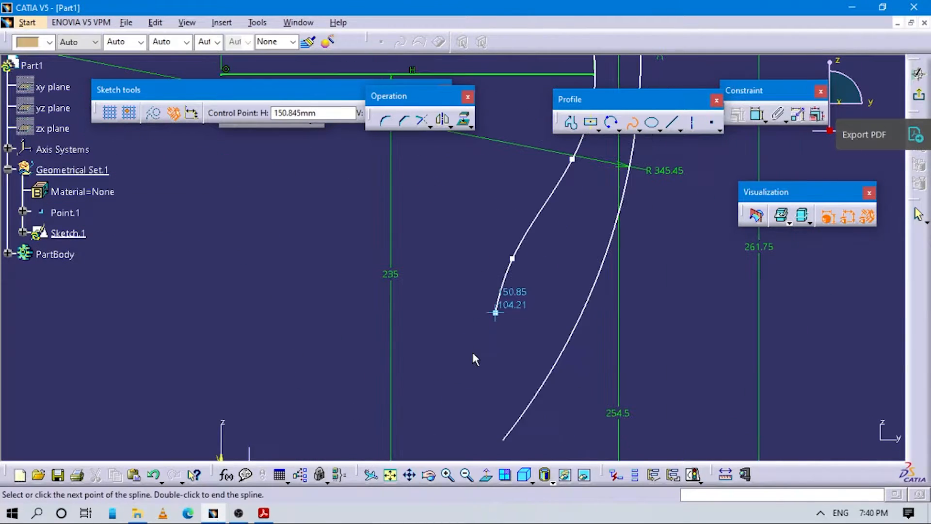
{"action": "left_click", "coordinate": [448, 351]}
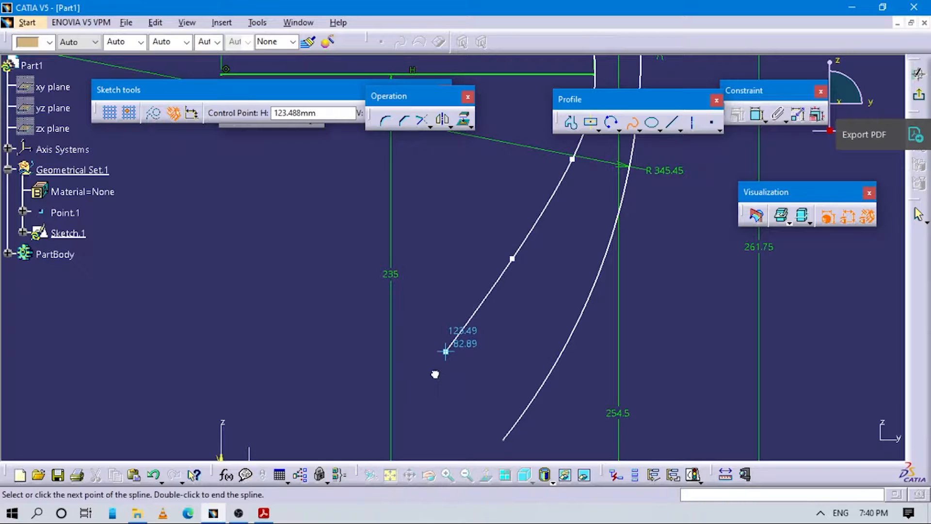
{"action": "middle_click_drag", "start_coordinate": [439, 374], "coordinate": [481, 313]}
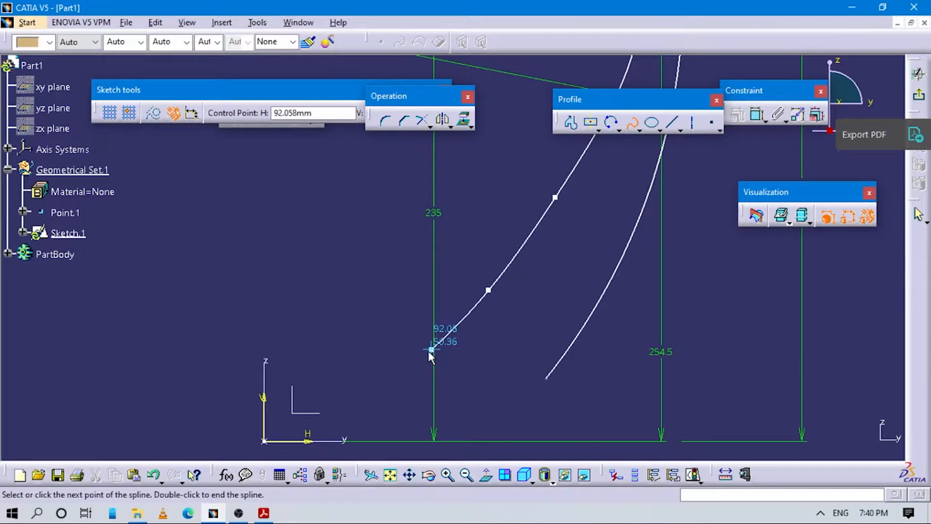
{"action": "left_click", "coordinate": [429, 351]}
{"action": "key", "text": "Escape"}
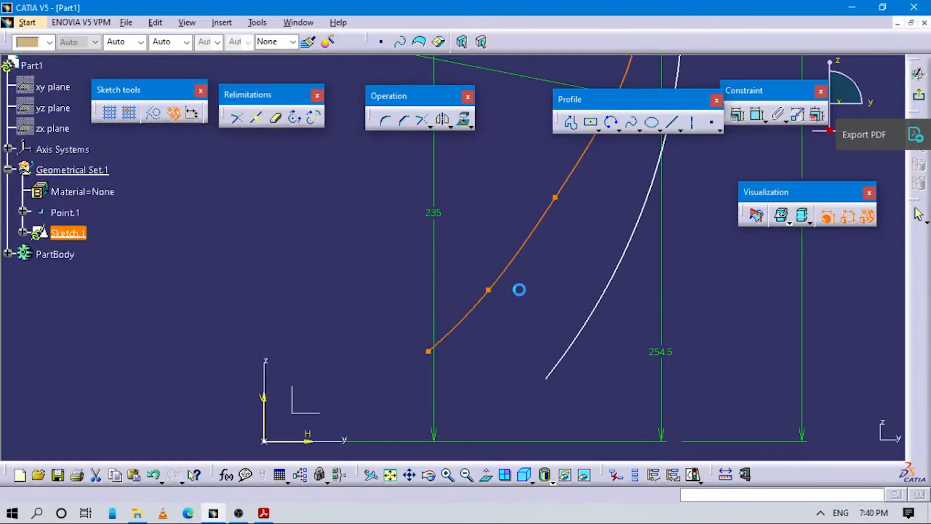
{"action": "left_click", "coordinate": [578, 208]}
Check the spline point distances in the PDF and dimension the spline's second point horizontally from the vertical axis
{"action": "middle_click_drag", "start_coordinate": [478, 163], "coordinate": [532, 366]}
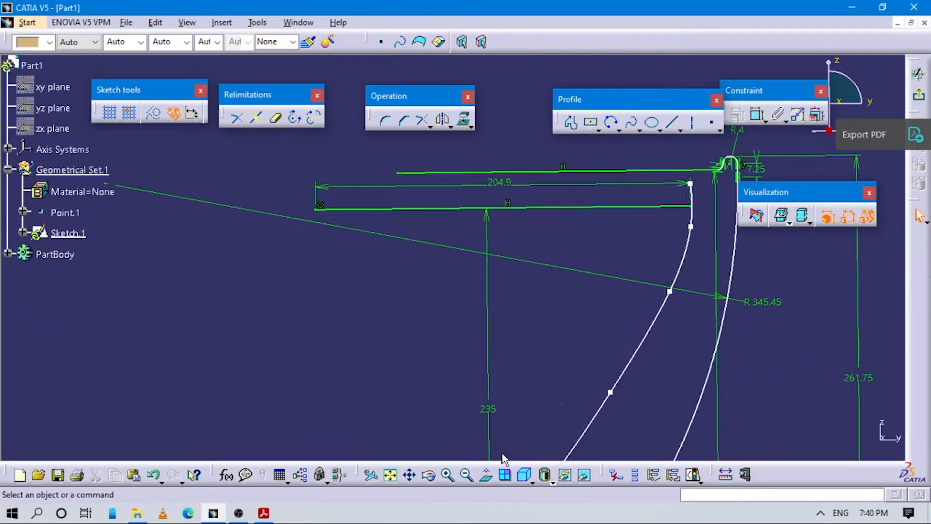
{"action": "left_click", "coordinate": [487, 475]}
{"action": "middle_click_drag", "start_coordinate": [376, 194], "coordinate": [371, 242]}
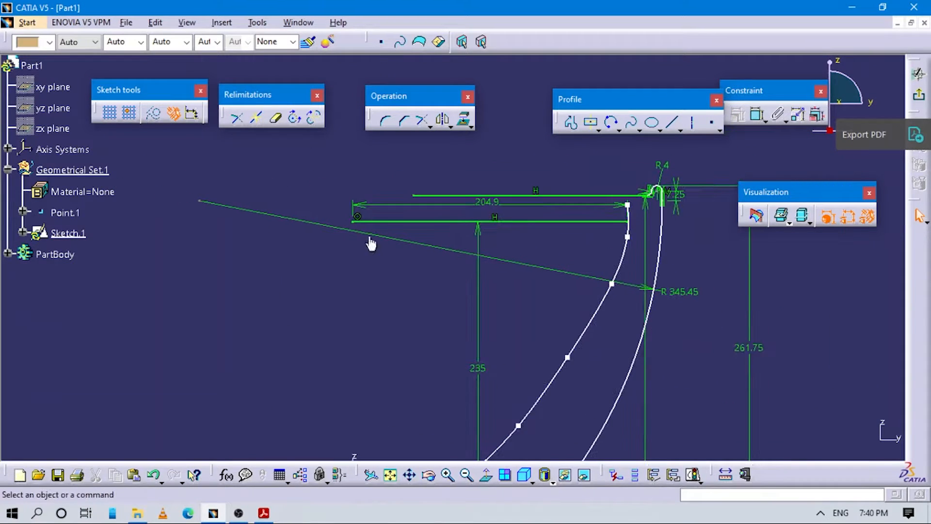
{"action": "key", "text": "alt+Tab"}
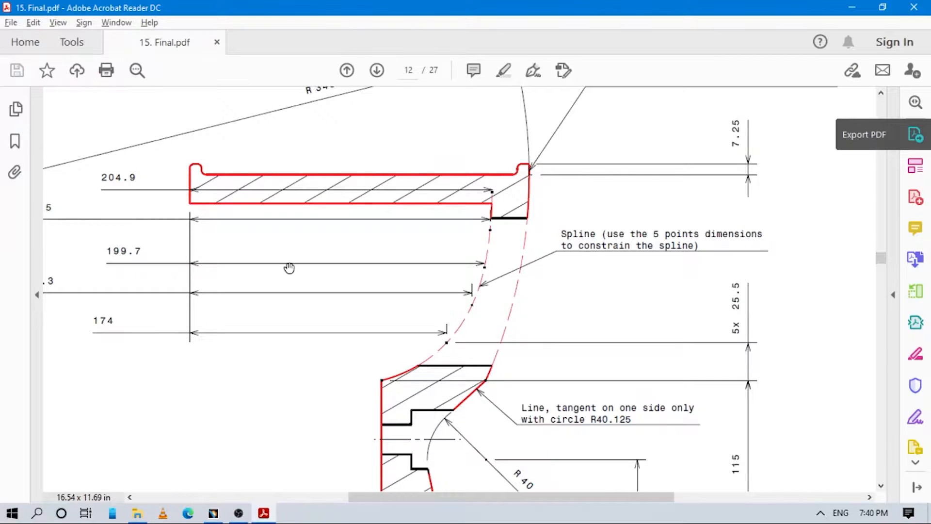
{"action": "left_click_drag", "start_coordinate": [187, 366], "coordinate": [254, 368]}
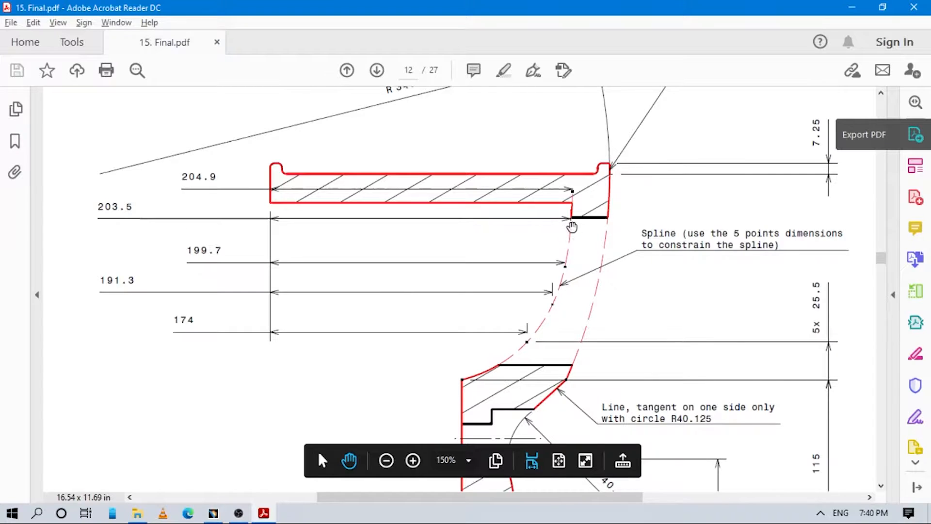
{"action": "key", "text": "alt+Tab"}
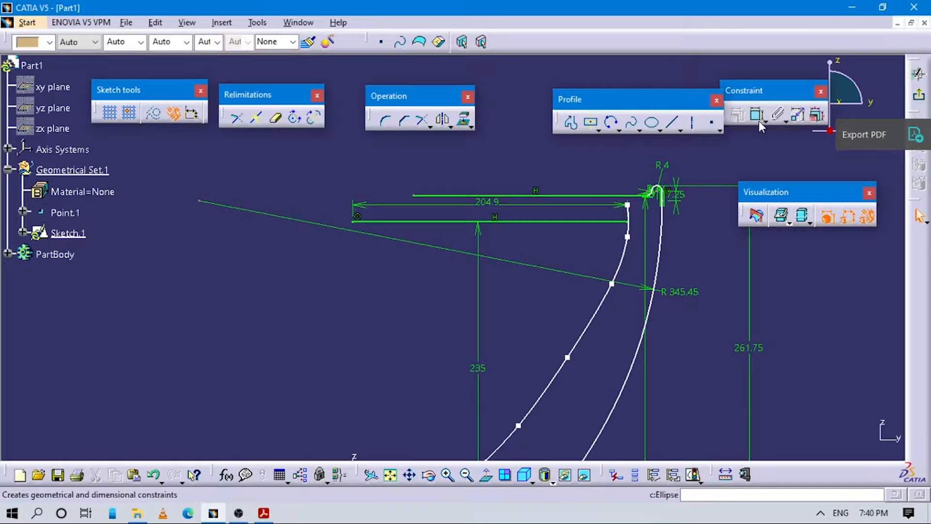
{"action": "left_click", "coordinate": [758, 121]}
{"action": "left_click", "coordinate": [353, 221]}
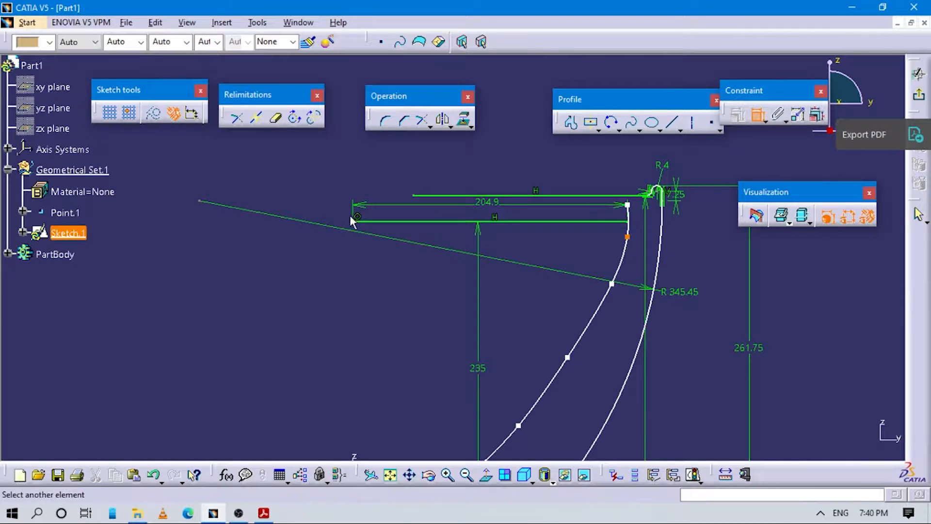
{"action": "mouse_move", "coordinate": [358, 385]}
{"action": "middle_mouse_down"}
{"action": "mouse_move", "coordinate": [364, 354]}
{"action": "mouse_move", "coordinate": [366, 407]}
{"action": "middle_mouse_up"}
{"action": "left_click", "coordinate": [367, 412]}
{"action": "left_click", "coordinate": [452, 270]}
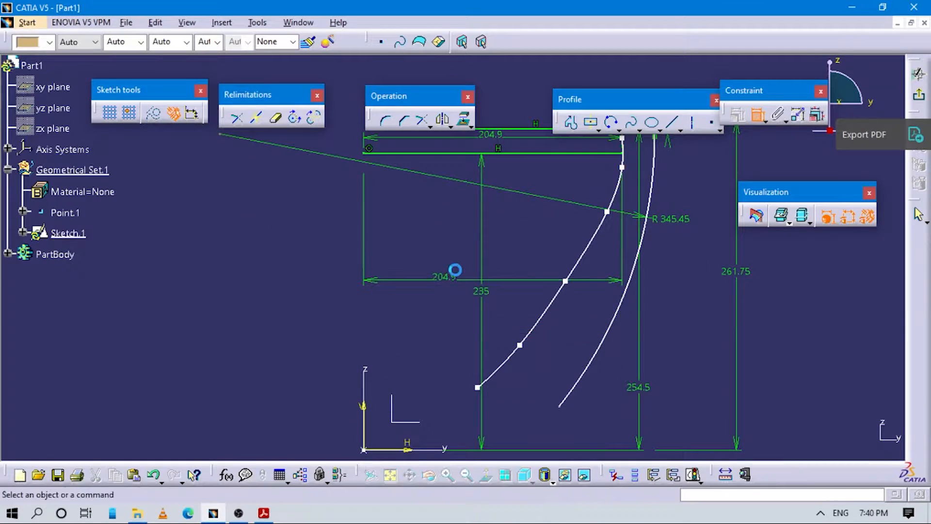
Set the second spline point's horizontal distance from the vertical axis to 203.5 mm
{"action": "double_click", "coordinate": [446, 271]}
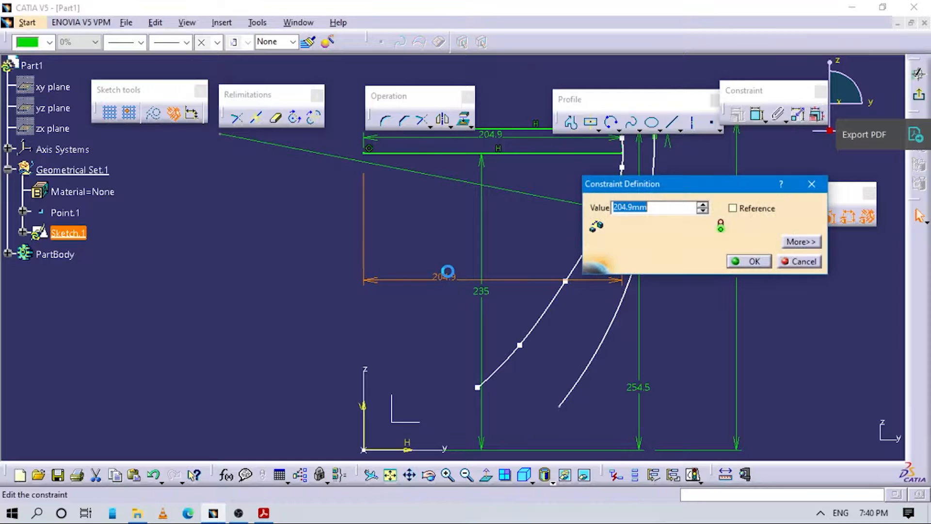
{"action": "type", "text": "203"}
{"action": "key", "text": "alt+Tab"}
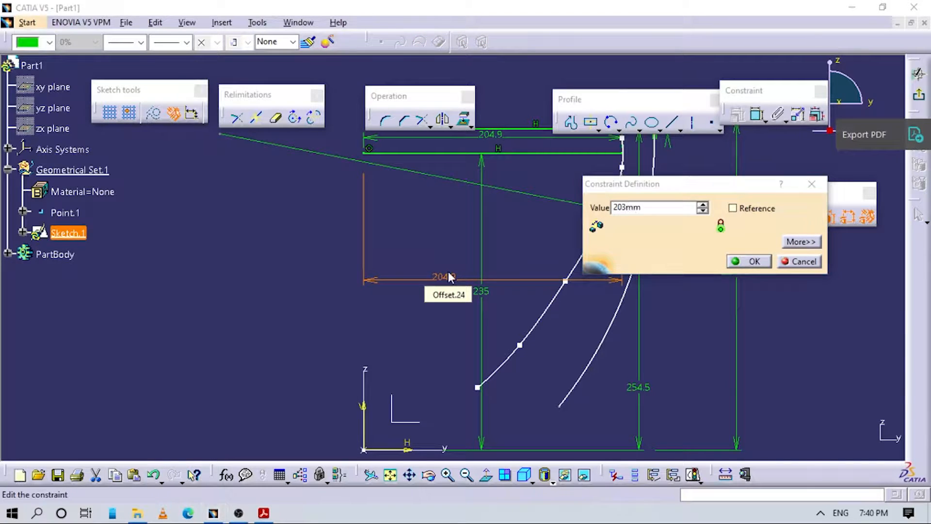
{"action": "key", "text": "alt+Tab"}
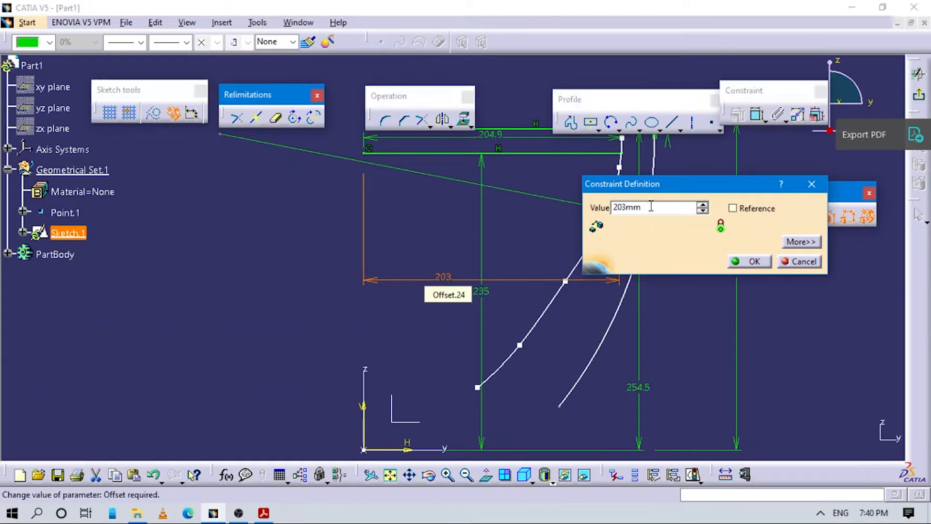
{"action": "left_click_drag", "start_coordinate": [651, 207], "coordinate": [546, 201]}
{"action": "type", "text": "203."}
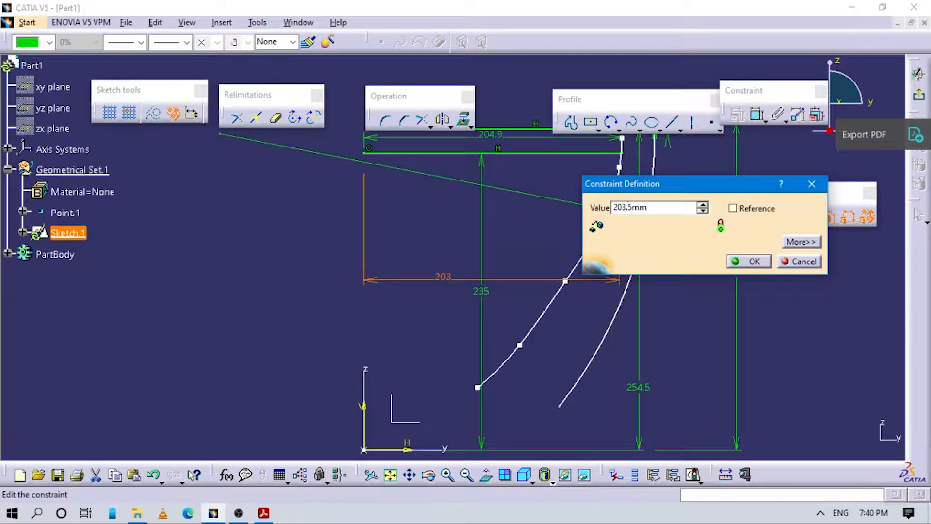
{"action": "type", "text": "5mm"}
{"action": "key", "text": "Return"}
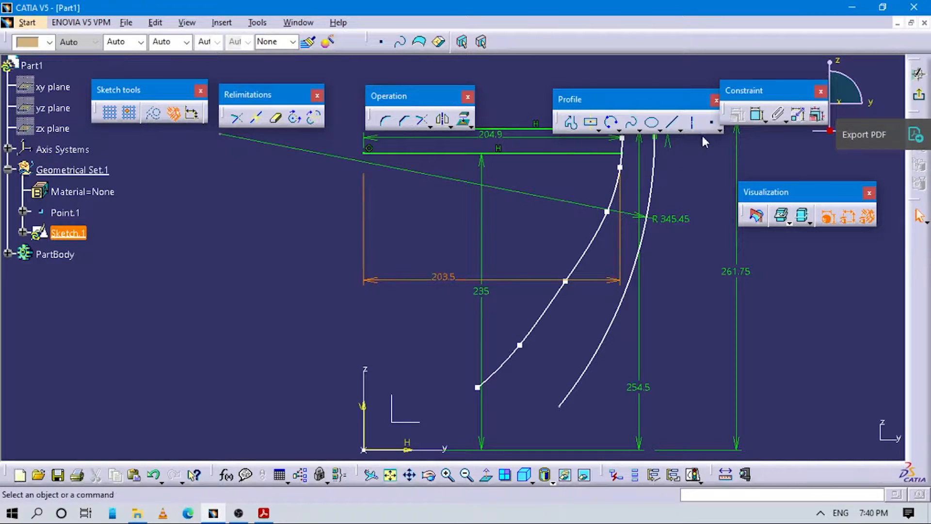
Dimension the spline's third point horizontally from the vertical axis and set the distance to 199.7 mm from the PDF
{"action": "left_click", "coordinate": [758, 114]}
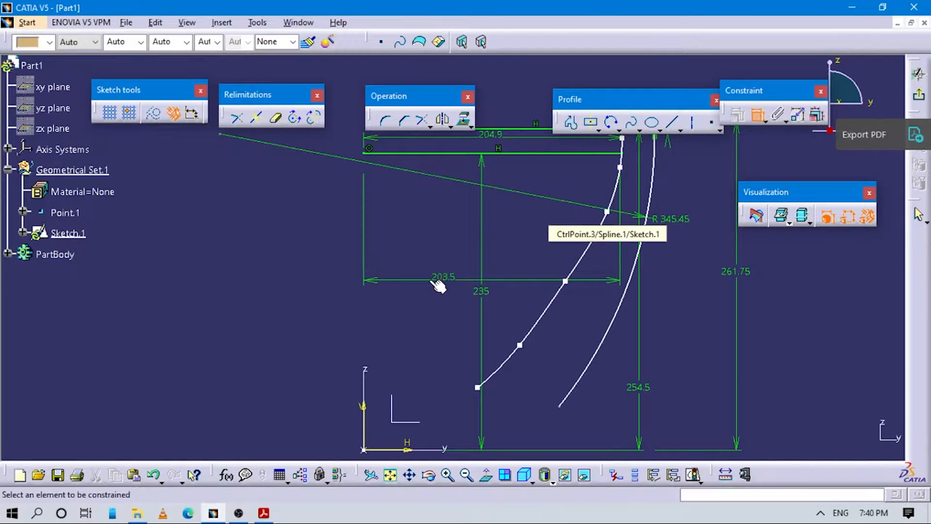
{"action": "left_click", "coordinate": [608, 212]}
{"action": "left_click", "coordinate": [367, 412]}
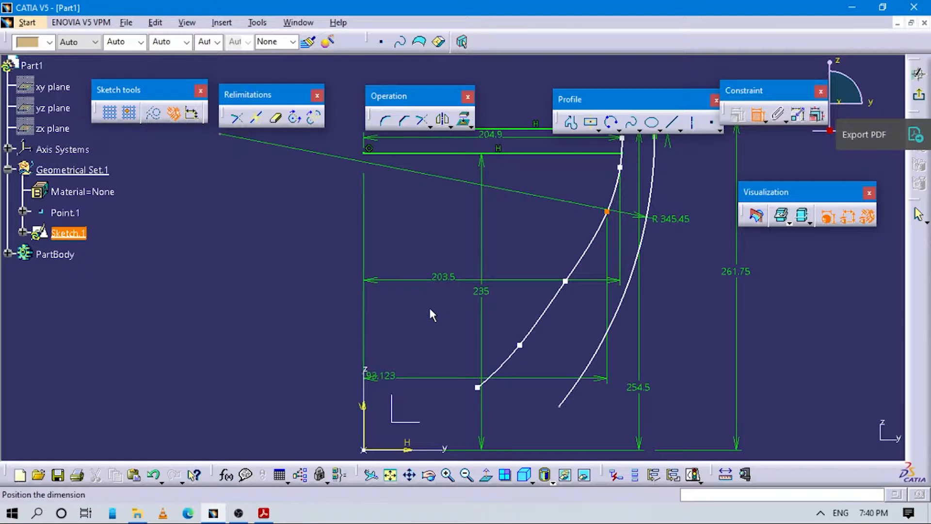
{"action": "left_click", "coordinate": [450, 245]}
{"action": "key", "text": "alt+Tab"}
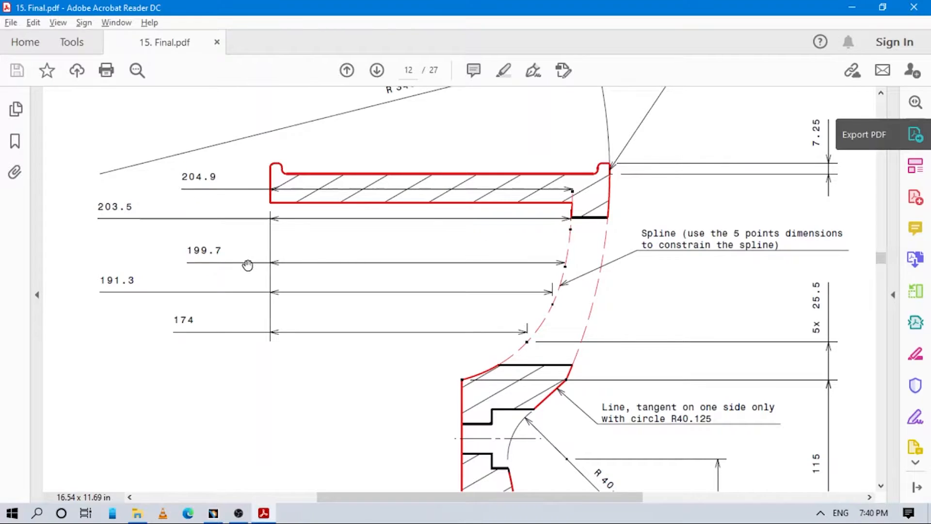
{"action": "key", "text": "alt+Tab"}
{"action": "double_click", "coordinate": [444, 245]}
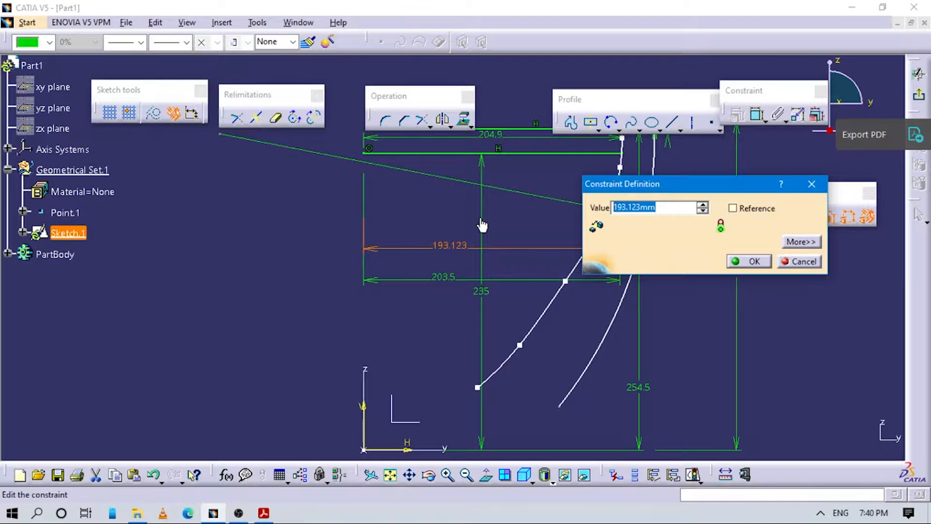
{"action": "type", "text": "199.7"}
{"action": "key", "text": "Return"}
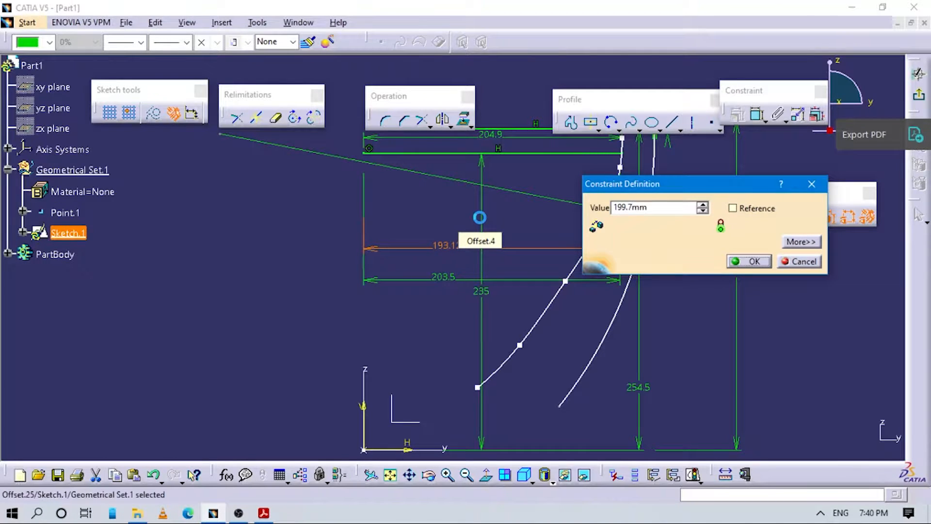
Check the next distance in the PDF and dimension the spline's fourth point horizontally from the vertical axis at 191.3 mm
{"action": "key", "text": "alt+Tab"}
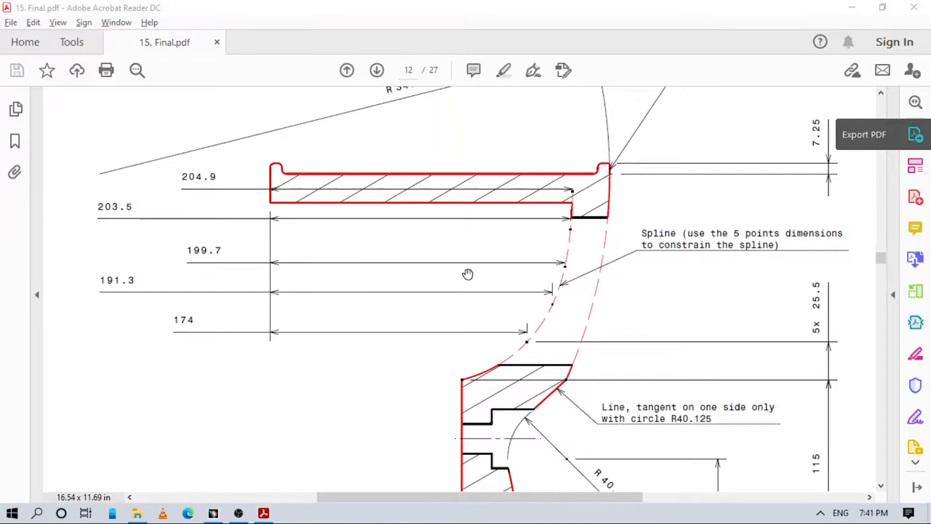
{"action": "key", "text": "alt+Tab"}
{"action": "left_click", "coordinate": [758, 115]}
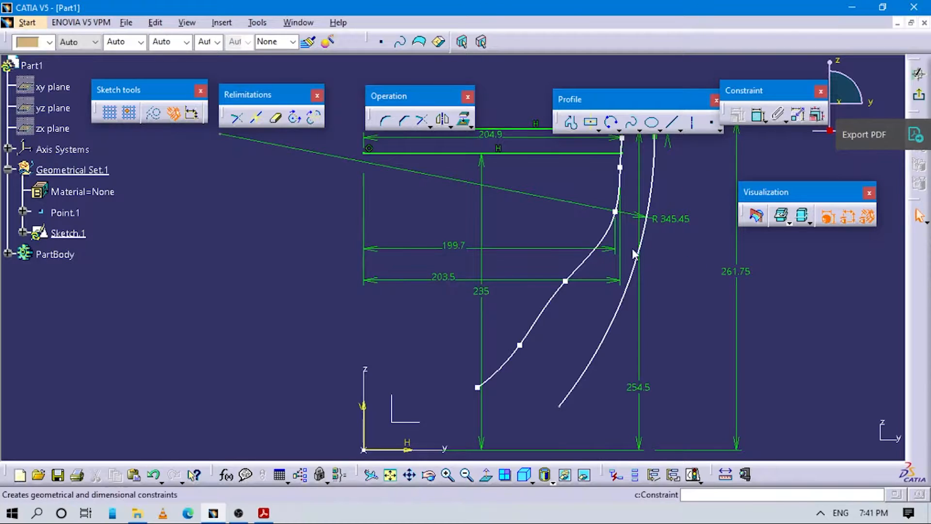
{"action": "left_click", "coordinate": [565, 281]}
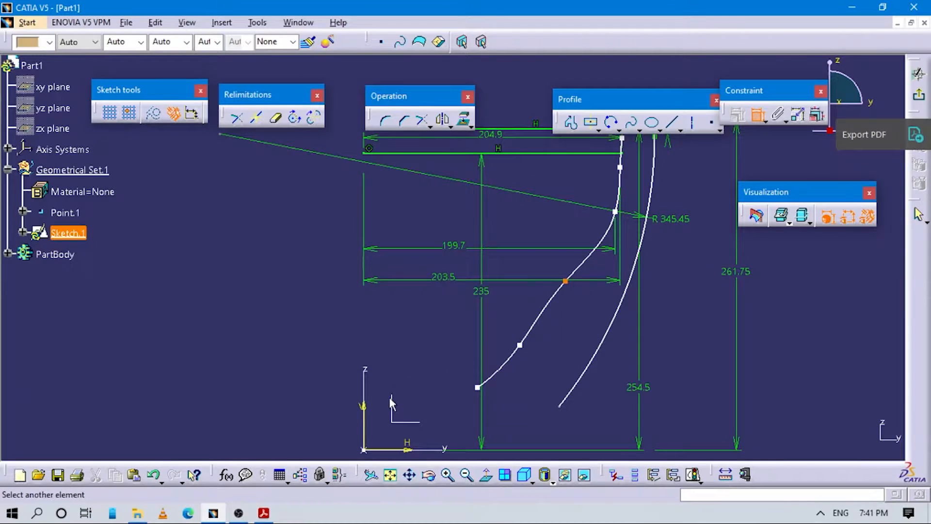
{"action": "left_click", "coordinate": [363, 411]}
{"action": "left_click", "coordinate": [446, 206]}
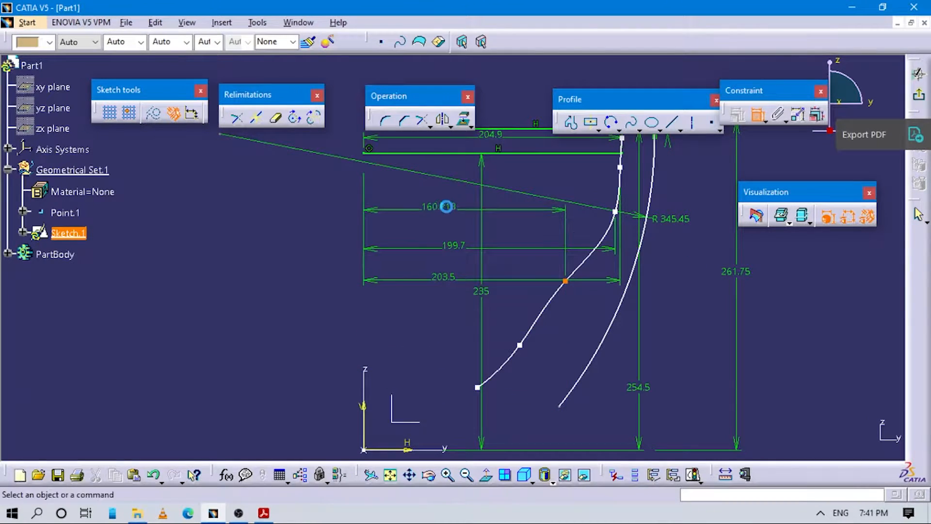
{"action": "double_click", "coordinate": [447, 207]}
{"action": "type", "text": "191"}
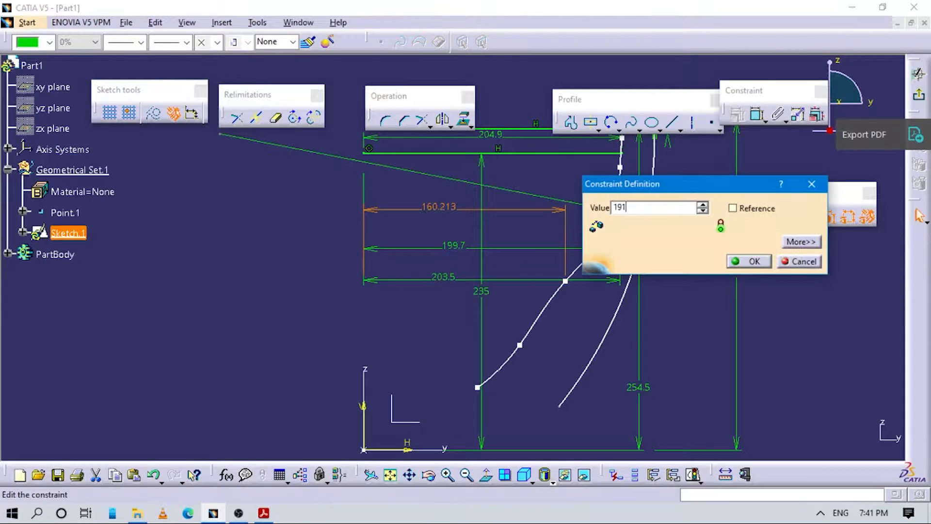
{"action": "type", "text": ".2"}
{"action": "key", "text": "Return"}
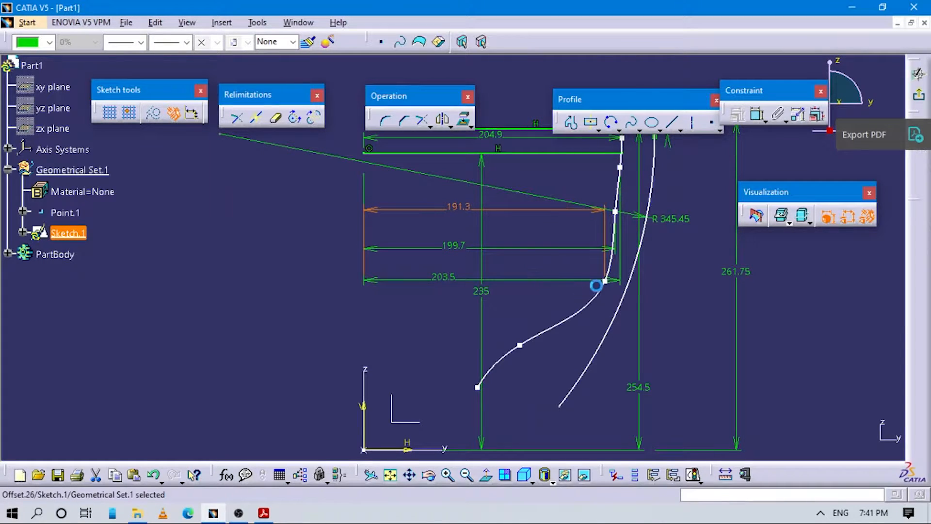
Check the PDF and dimension the spline's fifth point horizontally from the vertical axis at 174 mm
{"action": "key", "text": "alt+Tab"}
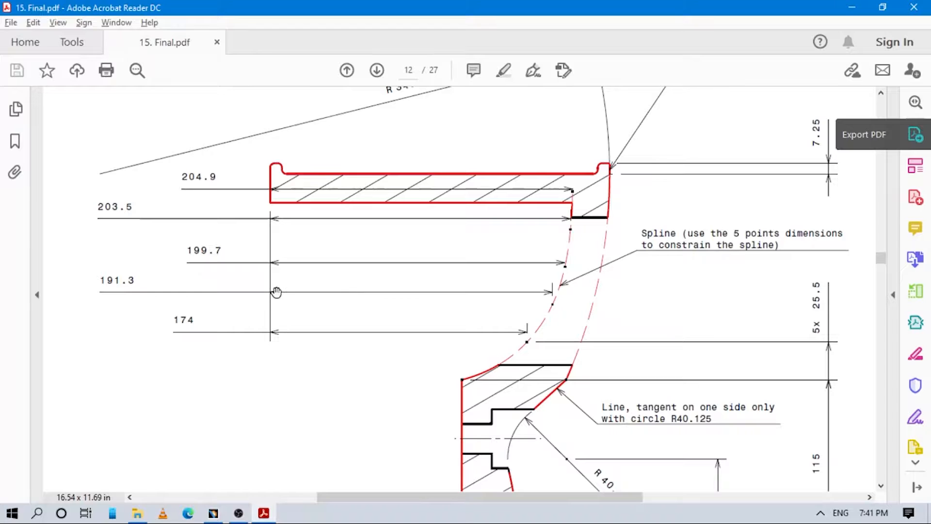
{"action": "key", "text": "alt+Tab"}
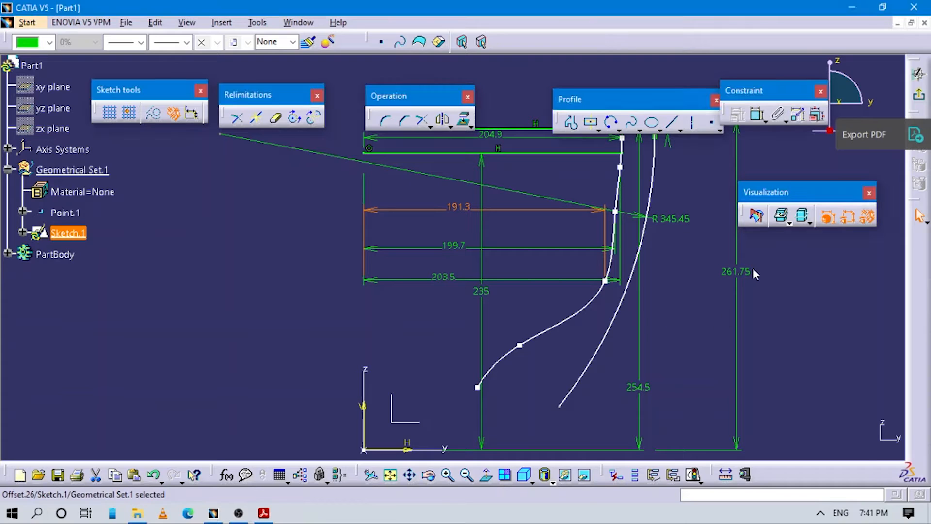
{"action": "left_click", "coordinate": [759, 115]}
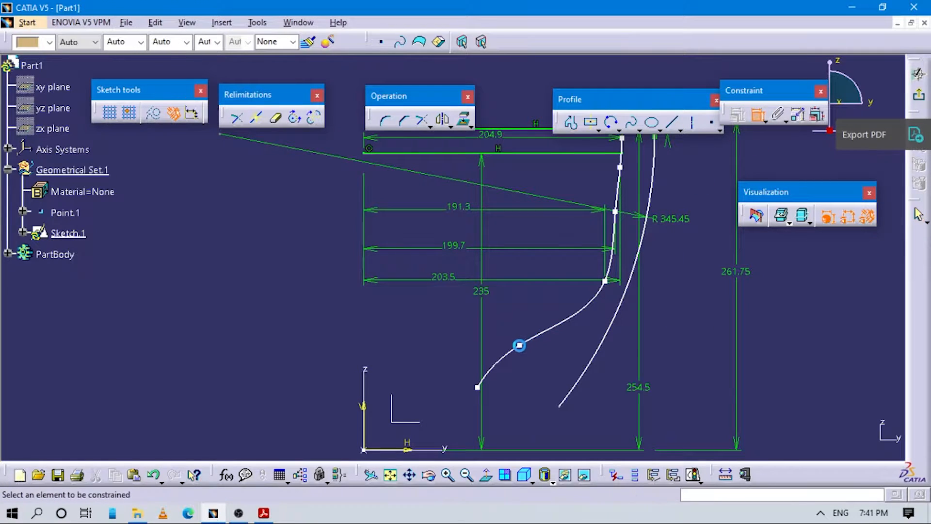
{"action": "left_click", "coordinate": [519, 345]}
{"action": "left_click", "coordinate": [365, 417]}
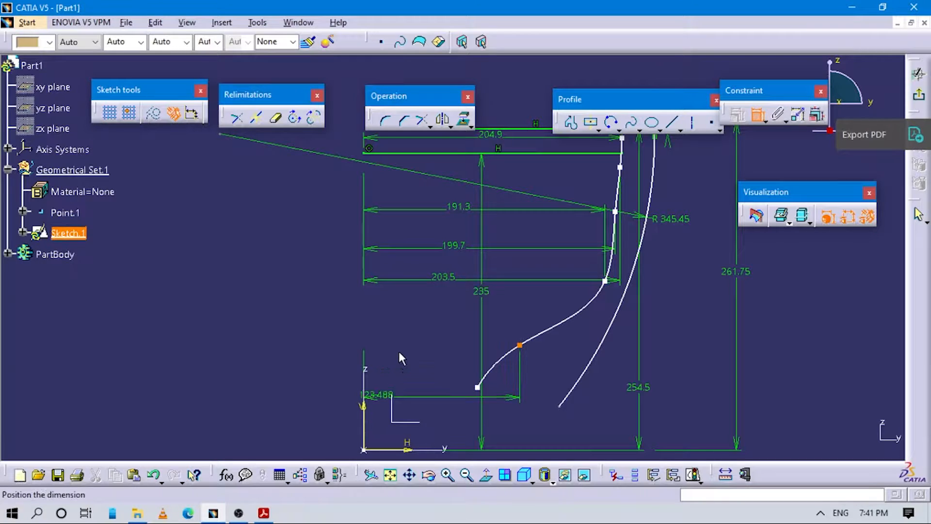
{"action": "left_click", "coordinate": [410, 351]}
{"action": "double_click", "coordinate": [411, 352]}
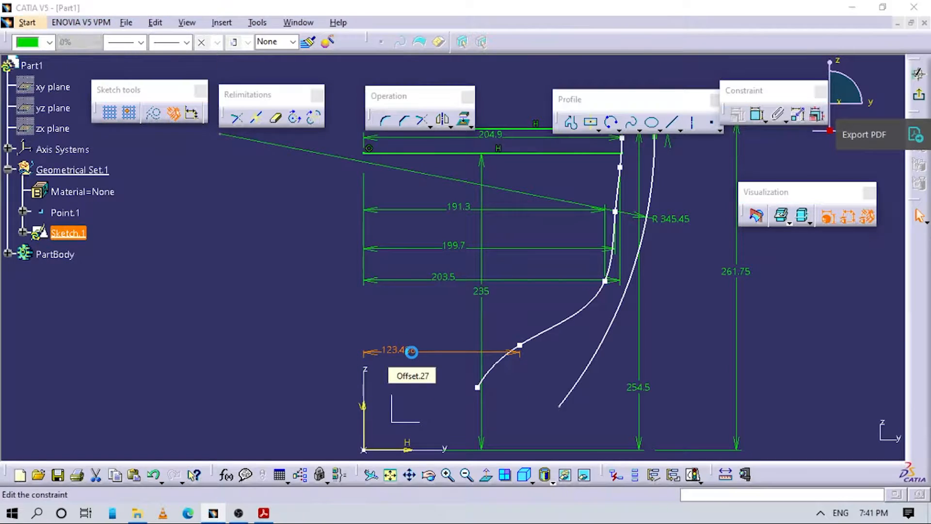
{"action": "type", "text": "174mm"}
{"action": "key", "text": "Return"}
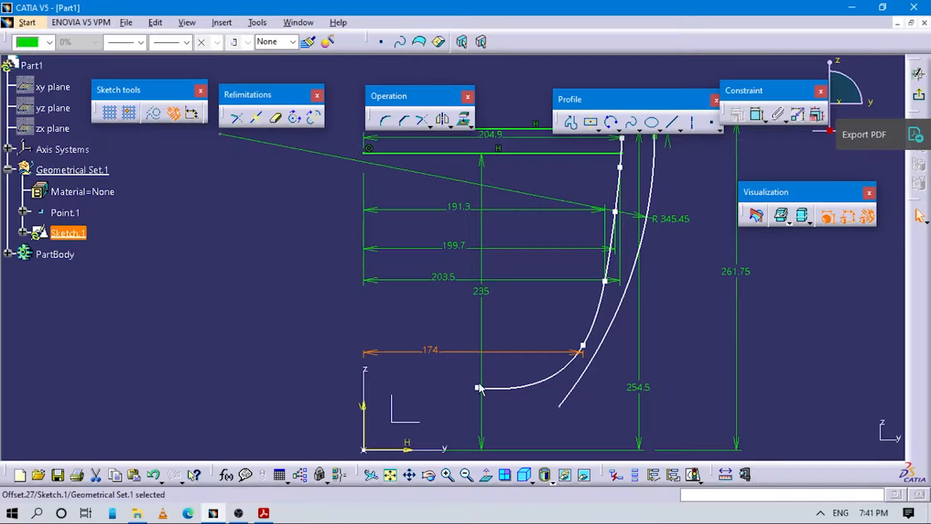
Move the spline's free lower end outward near the front arc's lower end and check the lower point spacing in the PDF
{"action": "mouse_move", "coordinate": [479, 389]}
{"action": "left_mouse_down"}
{"action": "mouse_move", "coordinate": [543, 403]}
{"action": "mouse_move", "coordinate": [553, 368]}
{"action": "left_mouse_up"}
{"action": "key", "text": "alt+Tab"}
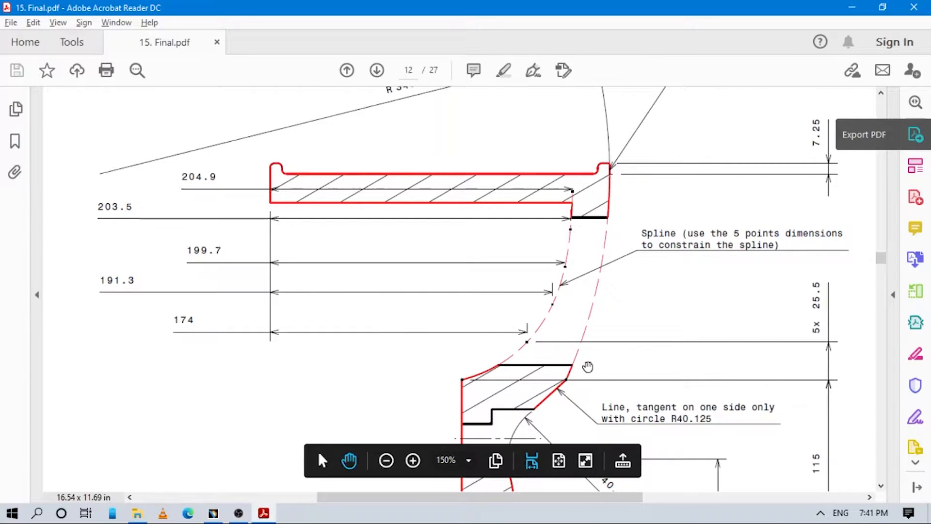
{"action": "key", "text": "alt+Tab"}
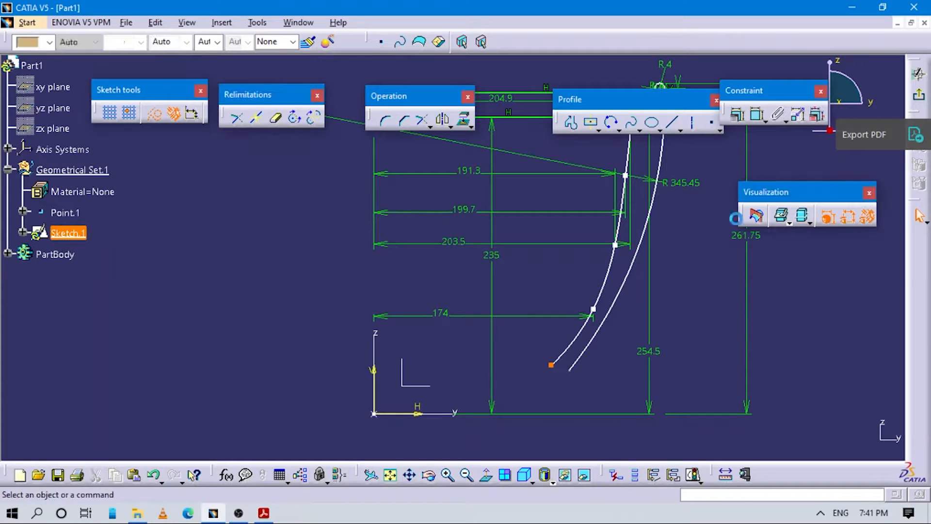
Dimension the vertical distance between the spline's last two points and set it to 25.5 mm as in the PDF
{"action": "left_click", "coordinate": [593, 309]}
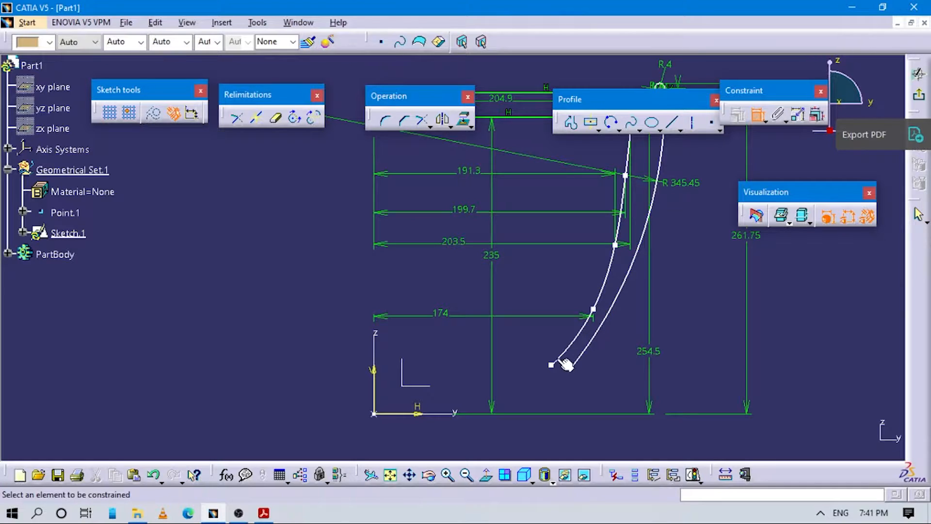
{"action": "left_click", "coordinate": [551, 365]}
{"action": "right_click", "coordinate": [680, 322]}
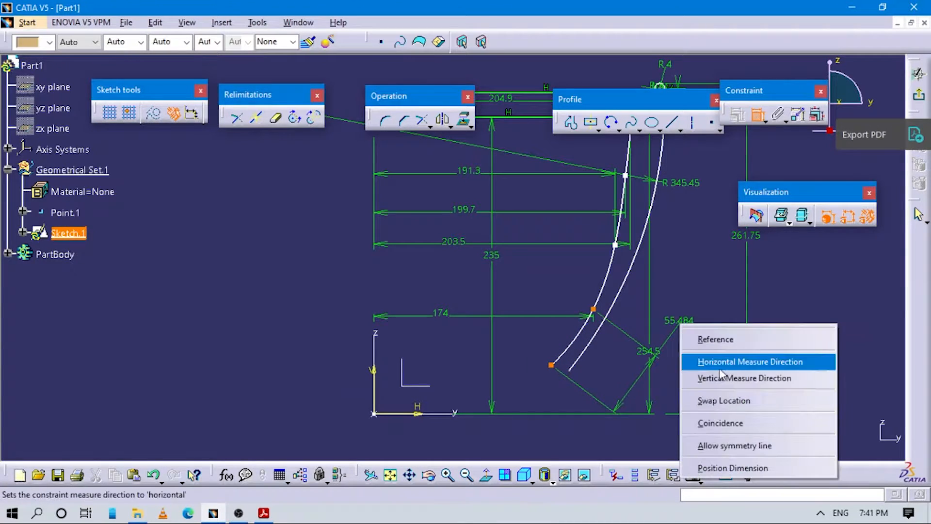
{"action": "left_click", "coordinate": [704, 377]}
{"action": "left_click", "coordinate": [702, 335]}
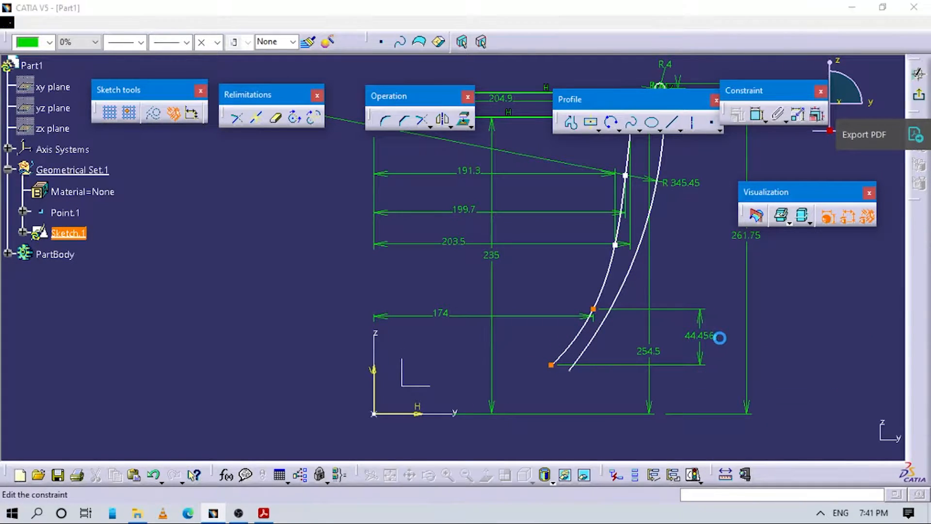
{"action": "key", "text": "alt+Tab"}
{"action": "key", "text": "alt+Tab"}
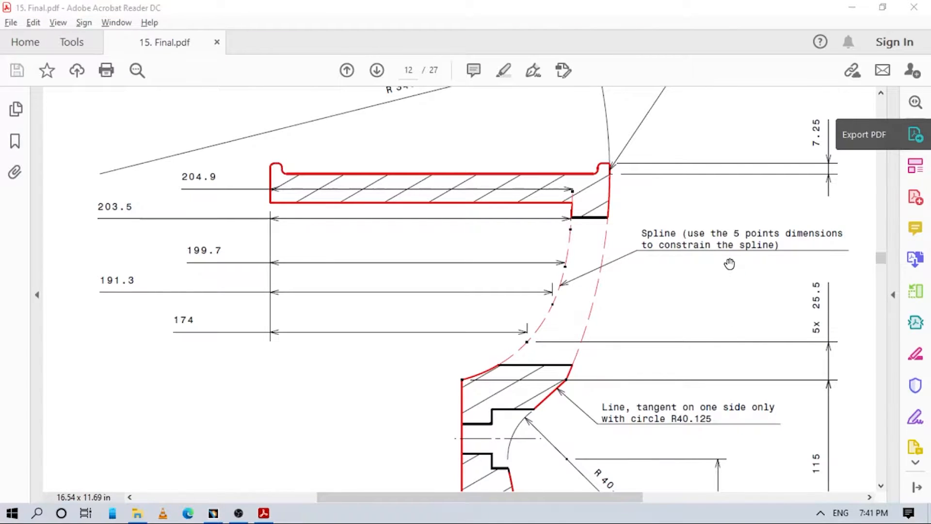
{"action": "type", "text": "2"}
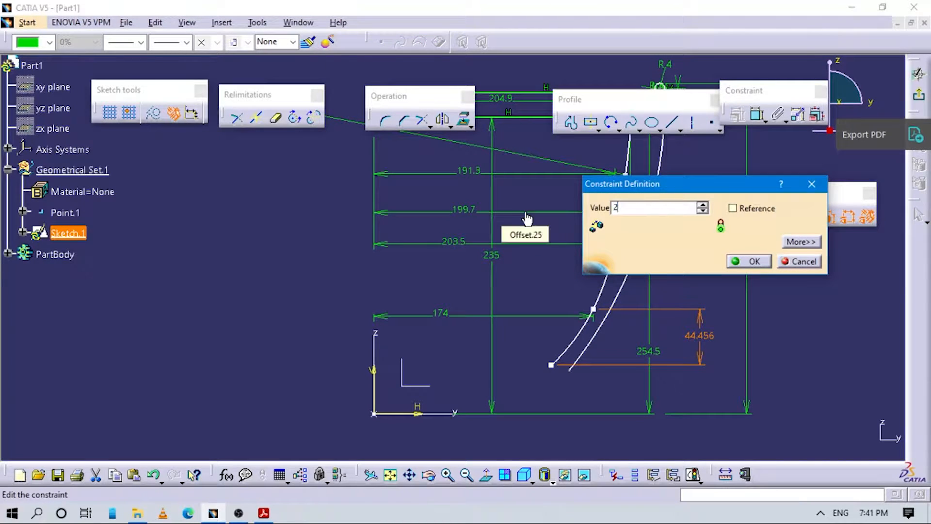
{"action": "type", "text": "5.5"}
{"action": "key", "text": "Return"}
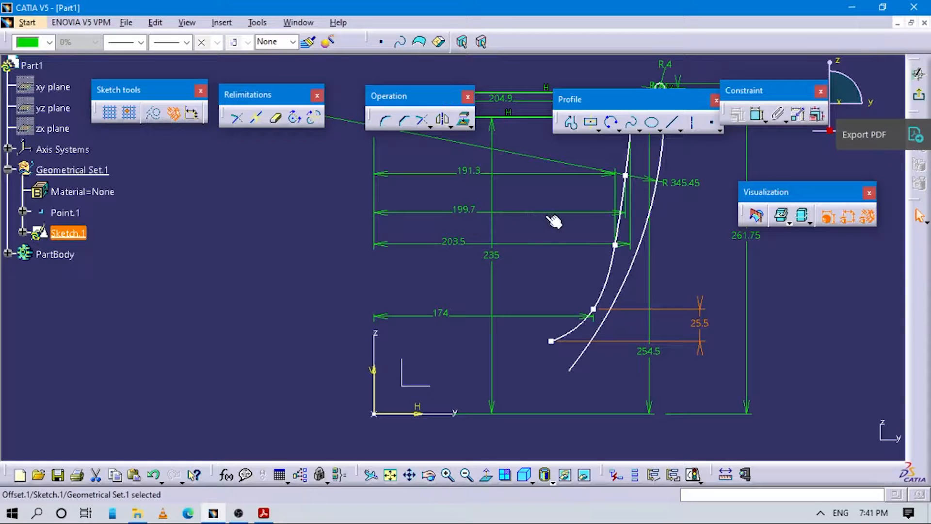
Check the spline's vertical point spacing in the PDF and shift the unconstrained parts of the spline
{"action": "key", "text": "alt+Tab"}
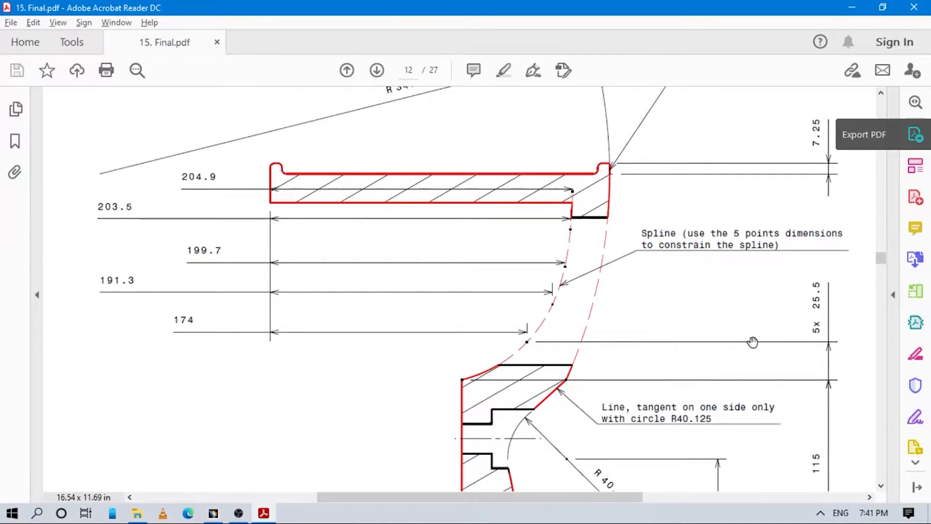
{"action": "key", "text": "alt+Tab"}
{"action": "key", "text": "alt+Tab"}
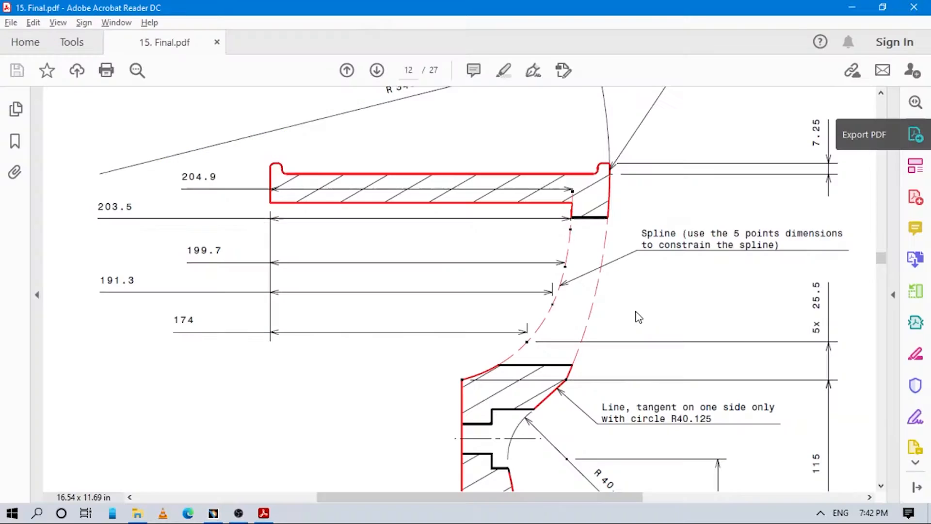
{"action": "key", "text": "alt+Tab"}
{"action": "left_click", "coordinate": [610, 293]}
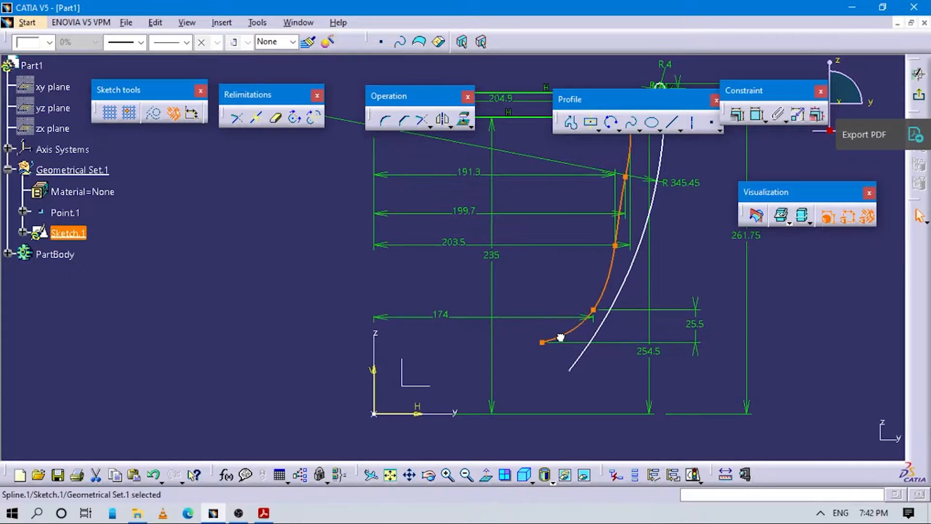
Restore the normal sketch view and check the horizontal dimension of the spline's uppermost point in the PDF drawing
{"action": "middle_click_drag", "start_coordinate": [670, 312], "coordinate": [678, 379]}
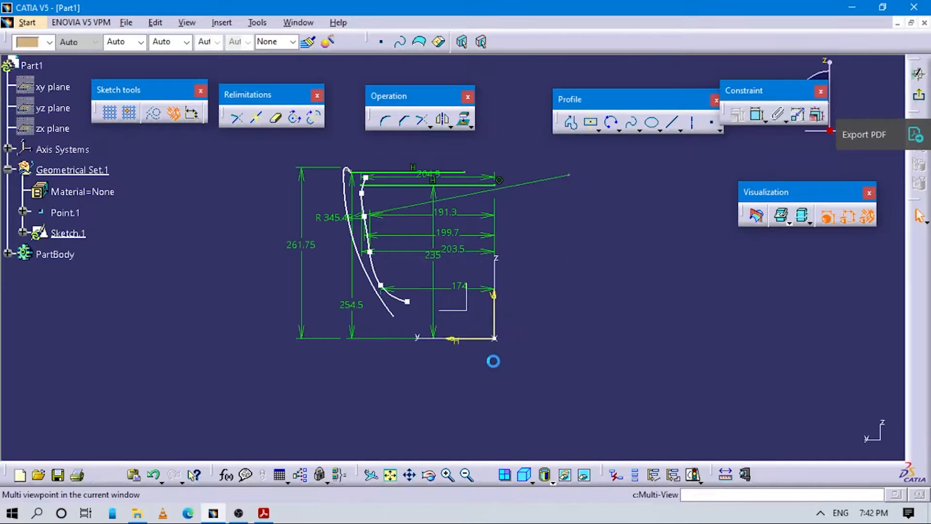
{"action": "left_click", "coordinate": [488, 476]}
{"action": "mouse_move", "coordinate": [572, 332]}
{"action": "middle_mouse_down"}
{"action": "mouse_move", "coordinate": [520, 319]}
{"action": "mouse_move", "coordinate": [529, 330]}
{"action": "mouse_move", "coordinate": [563, 332]}
{"action": "middle_mouse_up"}
{"action": "left_click", "coordinate": [575, 333]}
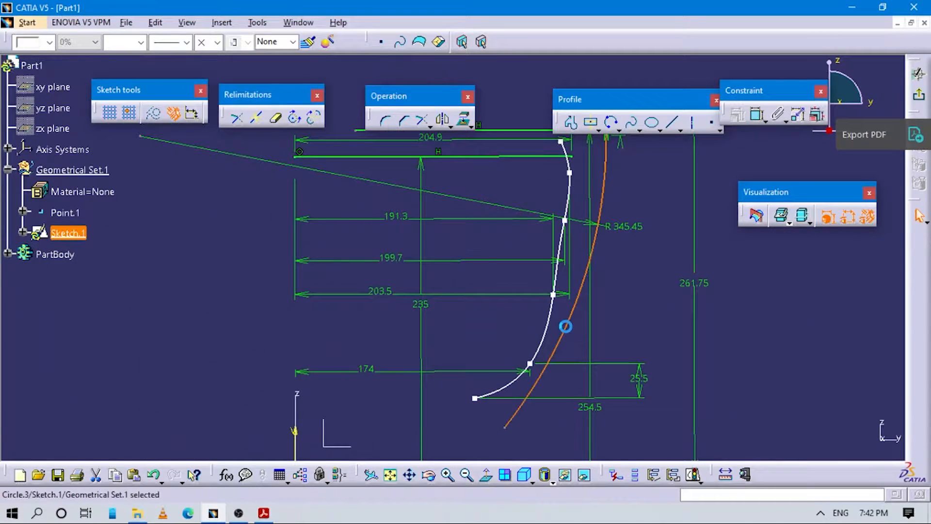
{"action": "middle_click_drag", "start_coordinate": [641, 258], "coordinate": [637, 309]}
{"action": "key", "text": "alt+Tab"}
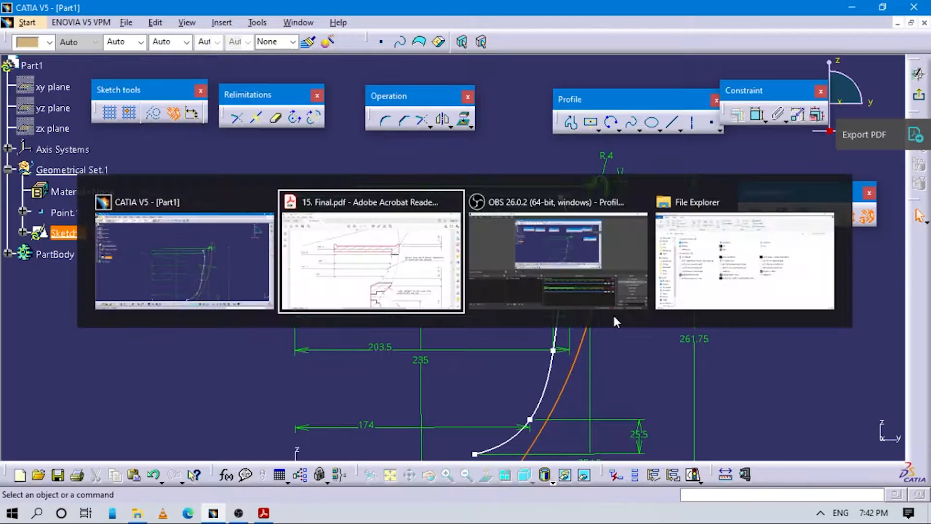
{"action": "scroll", "coordinate": [630, 251], "scroll_direction": "up", "scroll_amount": 3}
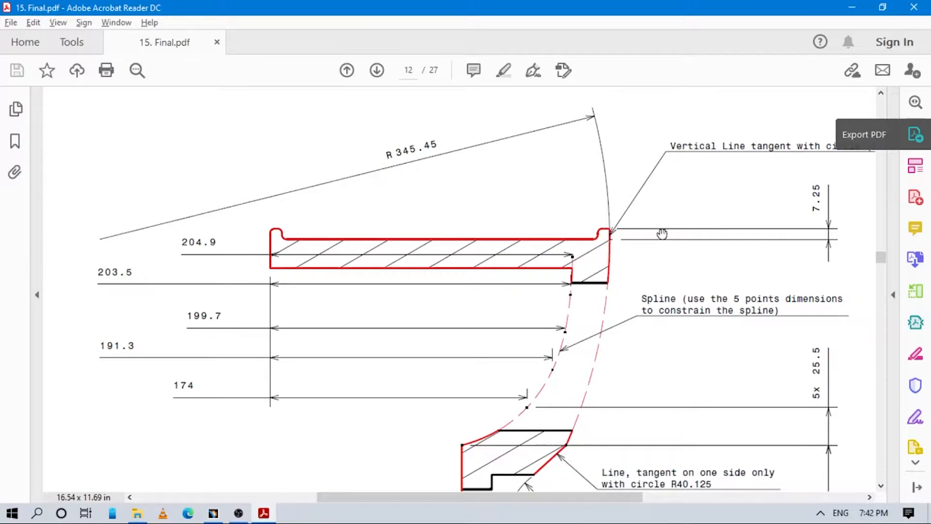
{"action": "scroll", "coordinate": [652, 217], "scroll_direction": "down", "scroll_amount": 3}
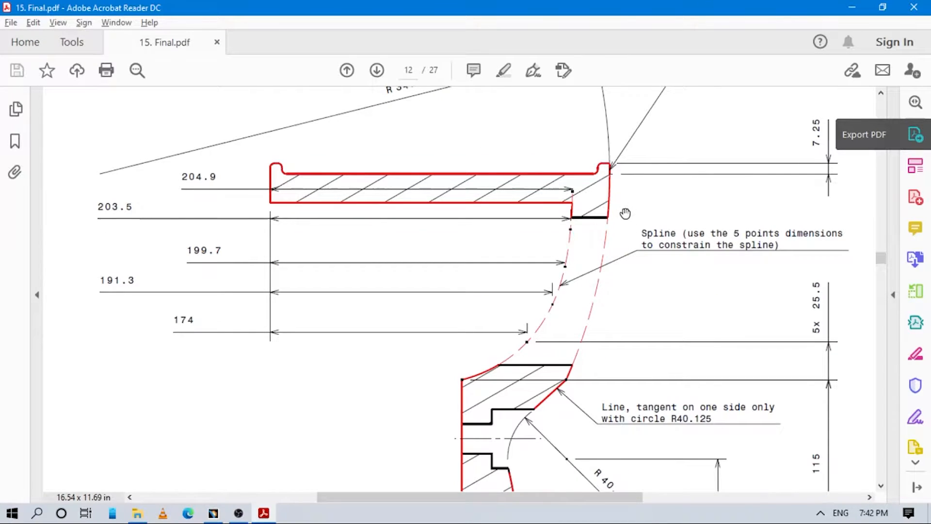
{"action": "key", "text": "alt+Tab"}
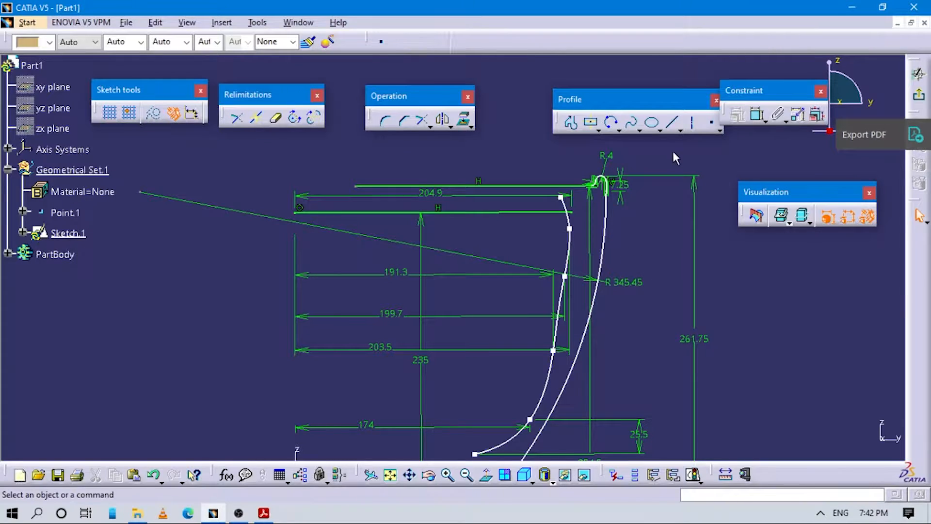
Dimension the spline's top point horizontally from the lower rim line's endpoint on the vertical axis and set it to 204.9 mm
{"action": "left_click", "coordinate": [559, 199]}
{"action": "left_click", "coordinate": [300, 211]}
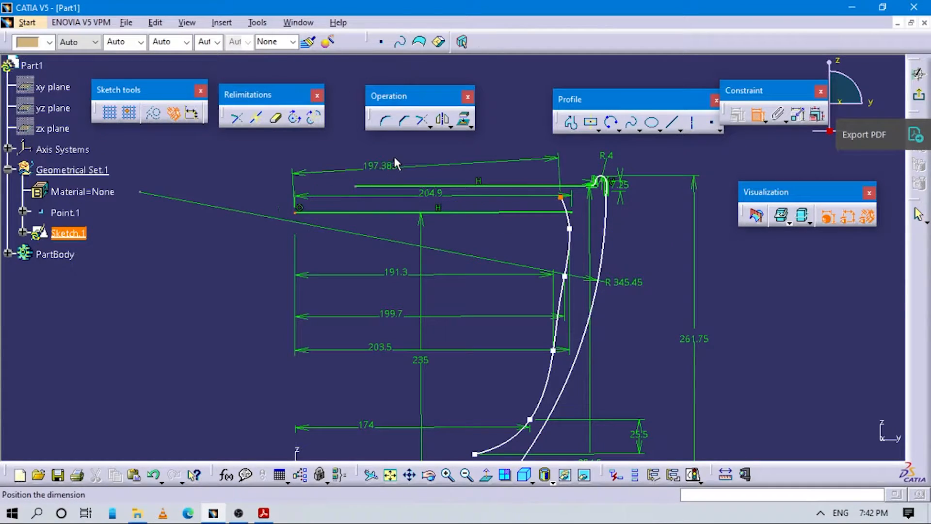
{"action": "right_click", "coordinate": [398, 157]}
{"action": "left_click", "coordinate": [439, 195]}
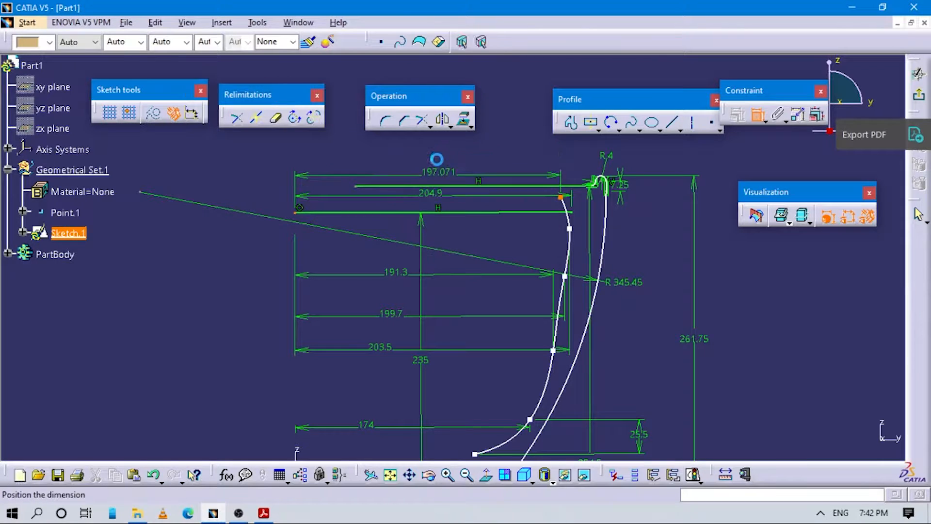
{"action": "left_click", "coordinate": [440, 154]}
{"action": "key", "text": "alt+Tab"}
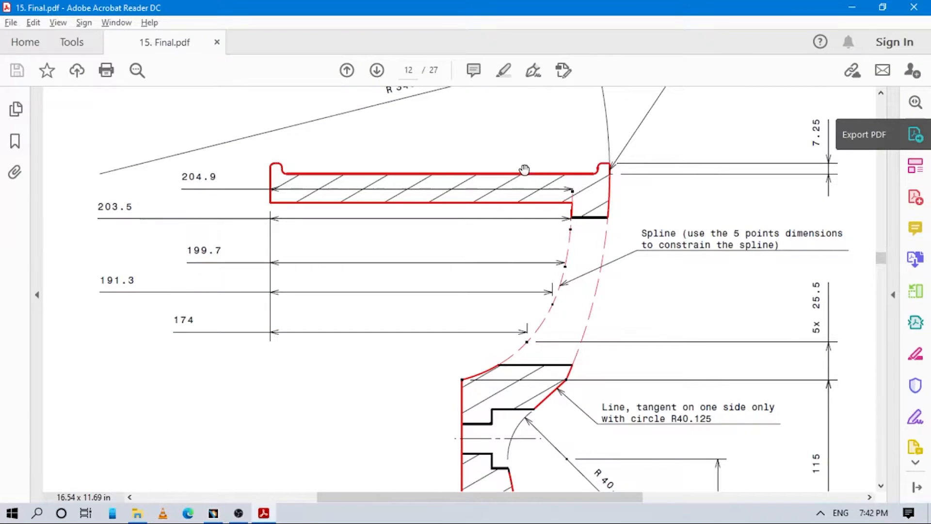
{"action": "key", "text": "alt+Tab"}
{"action": "double_click", "coordinate": [438, 154]}
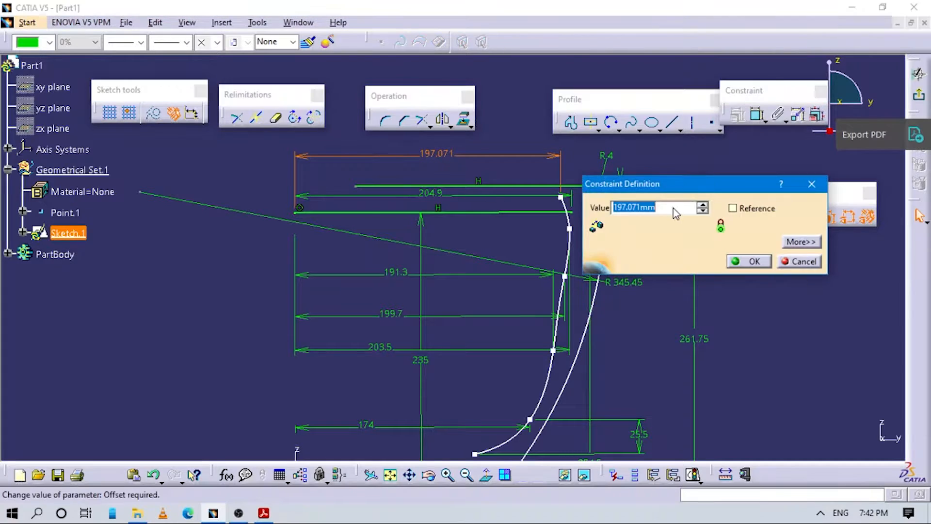
{"action": "type", "text": "204."}
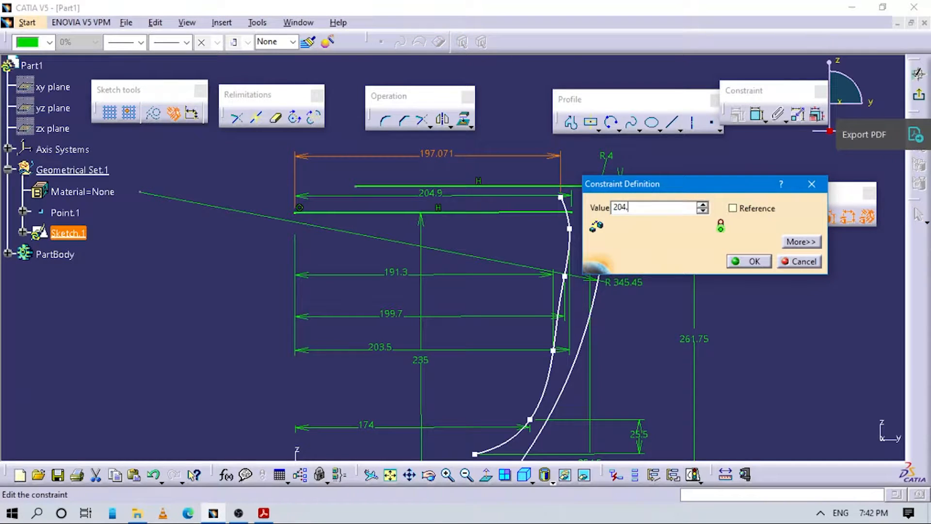
{"action": "type", "text": "9"}
{"action": "key", "text": "Return"}
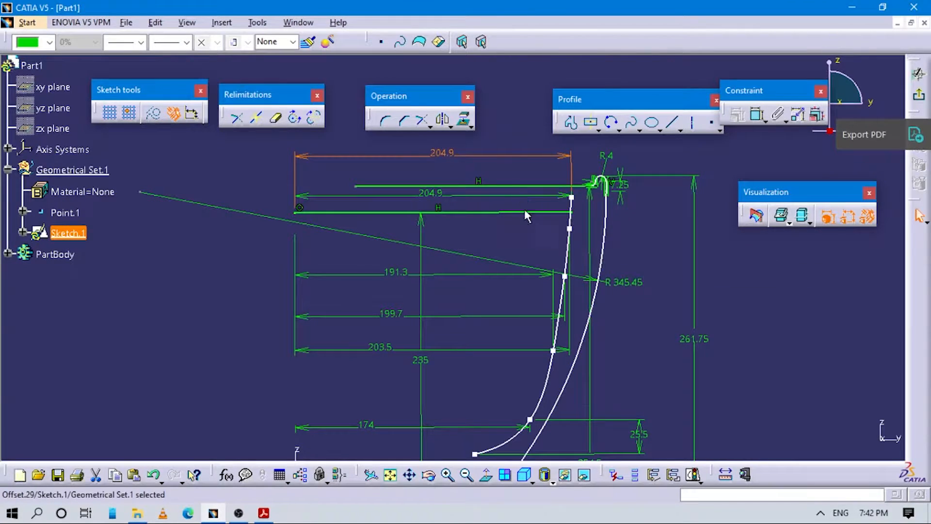
Shift the spline's free lower end slightly inward and check its height above the wheel's centre axis in the PDF
{"action": "middle_click_drag", "start_coordinate": [559, 363], "coordinate": [558, 295]}
{"action": "left_click", "coordinate": [560, 313]}
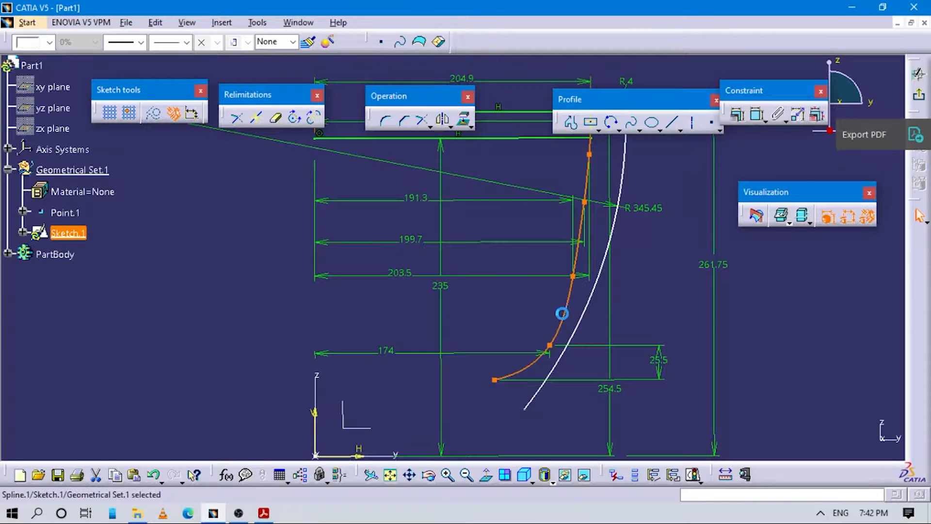
{"action": "left_click_drag", "start_coordinate": [562, 316], "coordinate": [562, 313]}
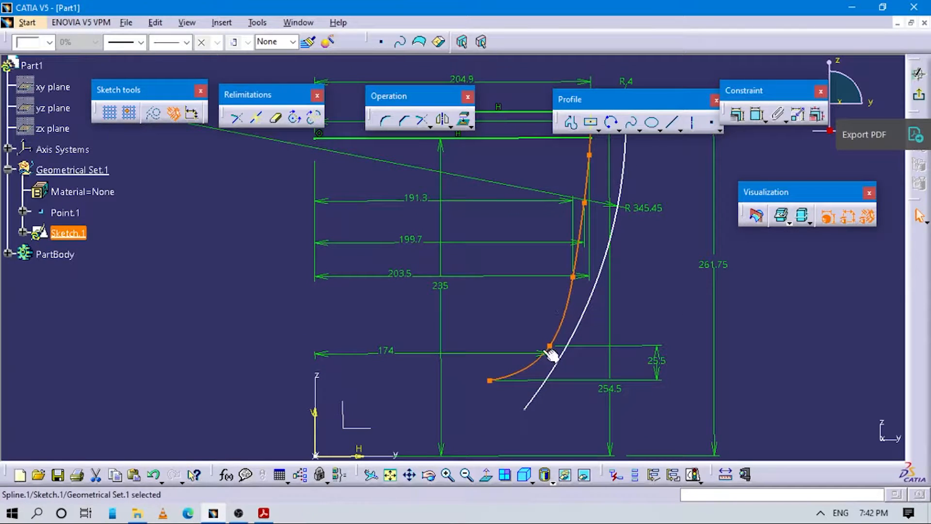
{"action": "key", "text": "alt+Tab"}
{"action": "scroll", "coordinate": [582, 291], "scroll_direction": "down", "scroll_amount": 5}
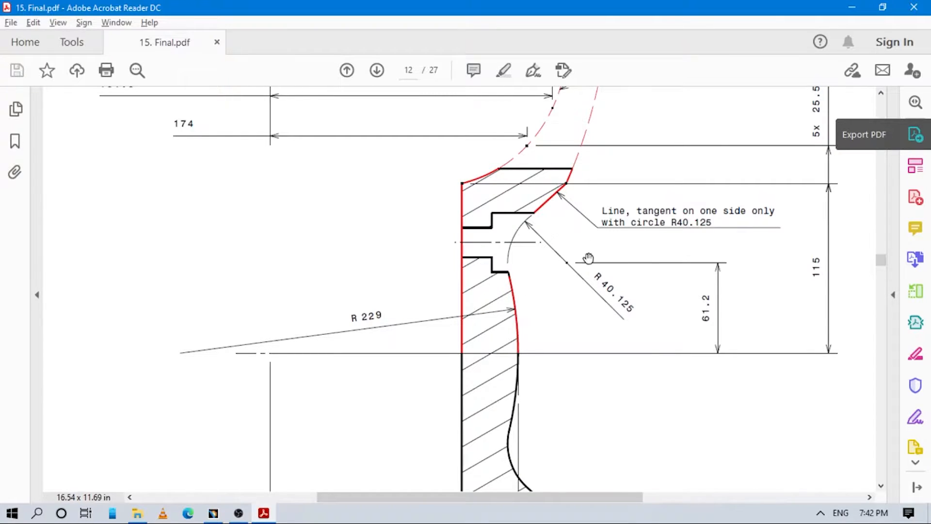
{"action": "key", "text": "alt+Tab"}
Dimension the spline's lower end vertically from the horizontal axis and set the distance to 115 mm
{"action": "middle_click_drag", "start_coordinate": [588, 258], "coordinate": [620, 276]}
{"action": "left_click", "coordinate": [619, 275]}
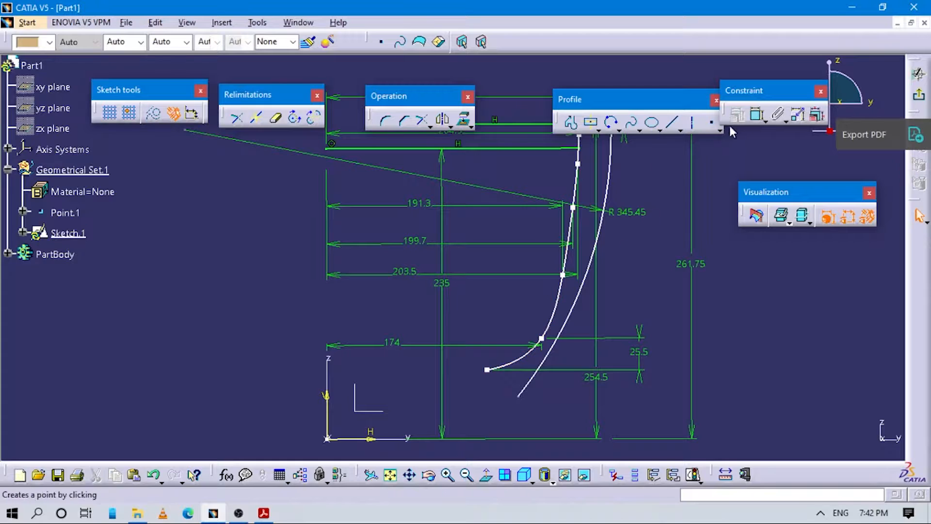
{"action": "left_click", "coordinate": [758, 115]}
{"action": "left_click", "coordinate": [487, 370]}
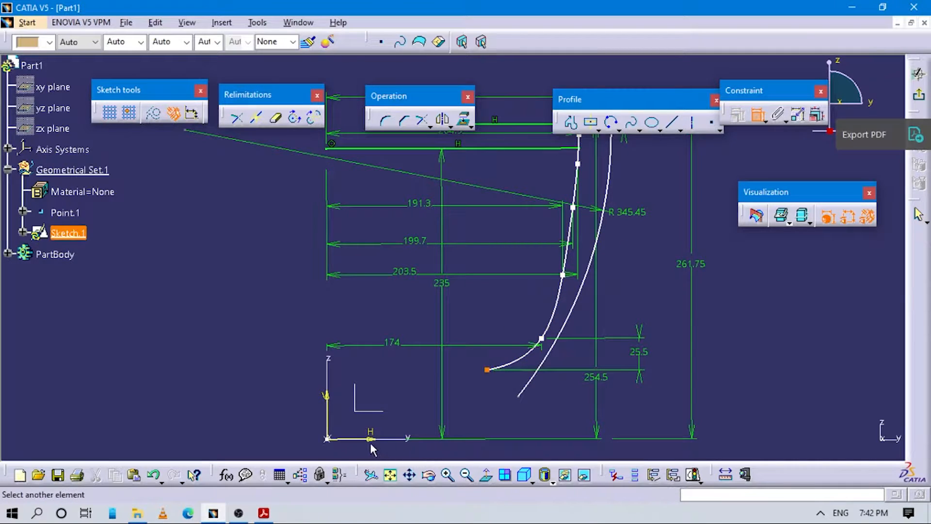
{"action": "left_click", "coordinate": [624, 388]}
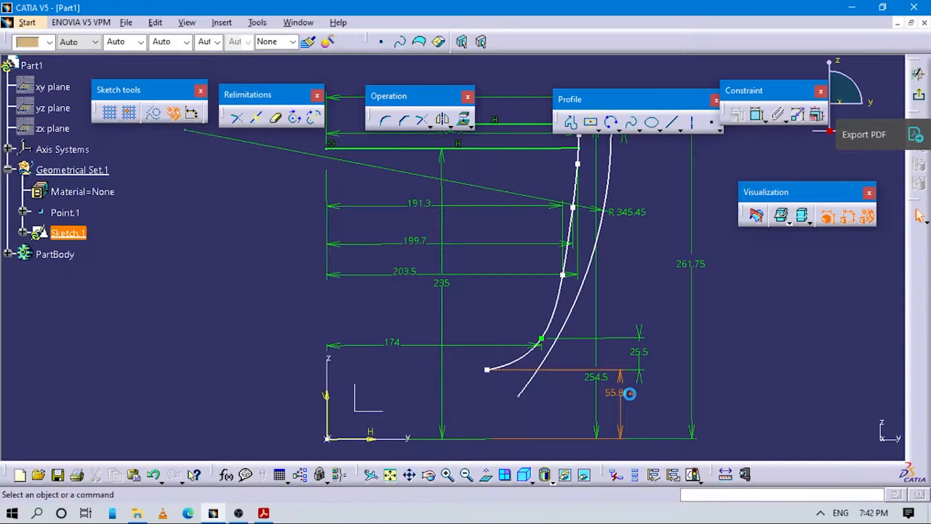
{"action": "double_click", "coordinate": [632, 394]}
{"action": "type", "text": "115mm"}
{"action": "key", "text": "Return"}
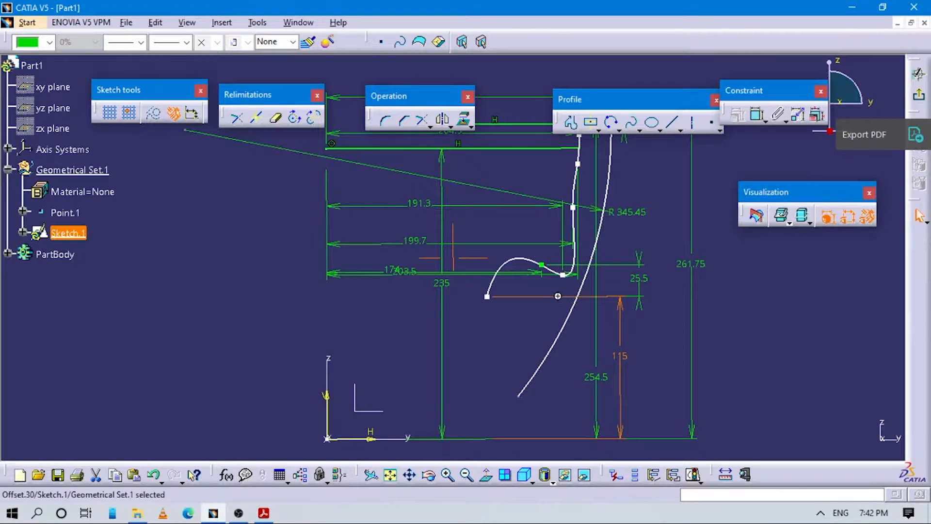
Compare the distorted spline with the point positions and spacing shown in the PDF drawing
{"action": "middle_click_drag", "start_coordinate": [558, 296], "coordinate": [566, 336]}
{"action": "key", "text": "alt+Tab"}
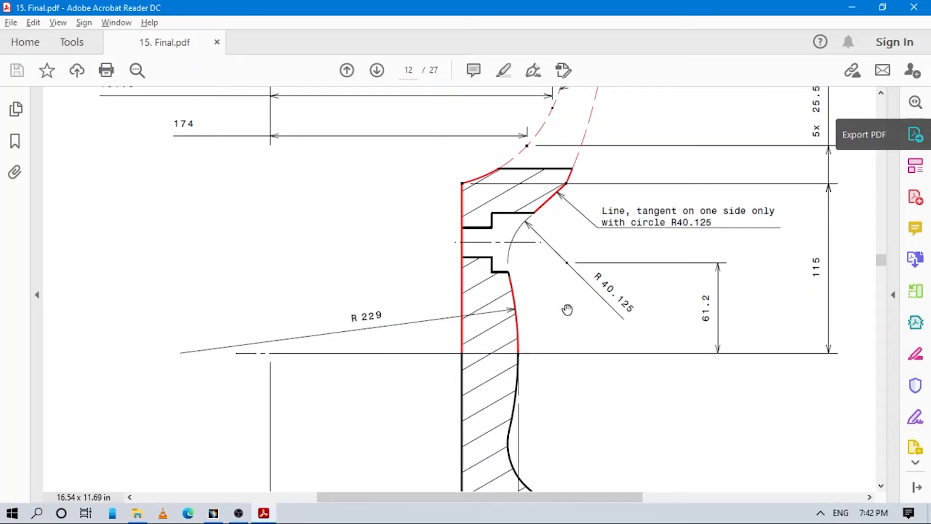
{"action": "scroll", "coordinate": [577, 306], "scroll_direction": "down", "scroll_amount": 3}
{"action": "scroll", "coordinate": [586, 302], "scroll_direction": "up", "scroll_amount": 9}
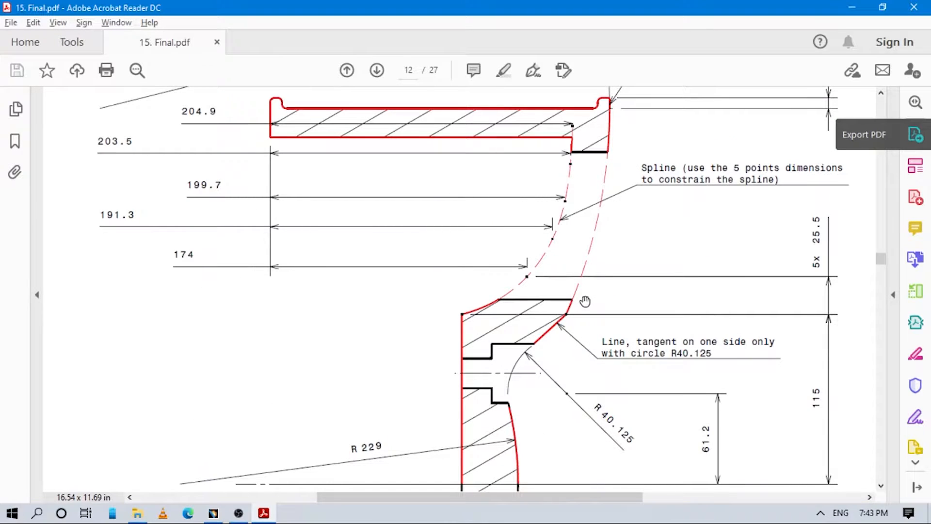
{"action": "key", "text": "alt+Tab"}
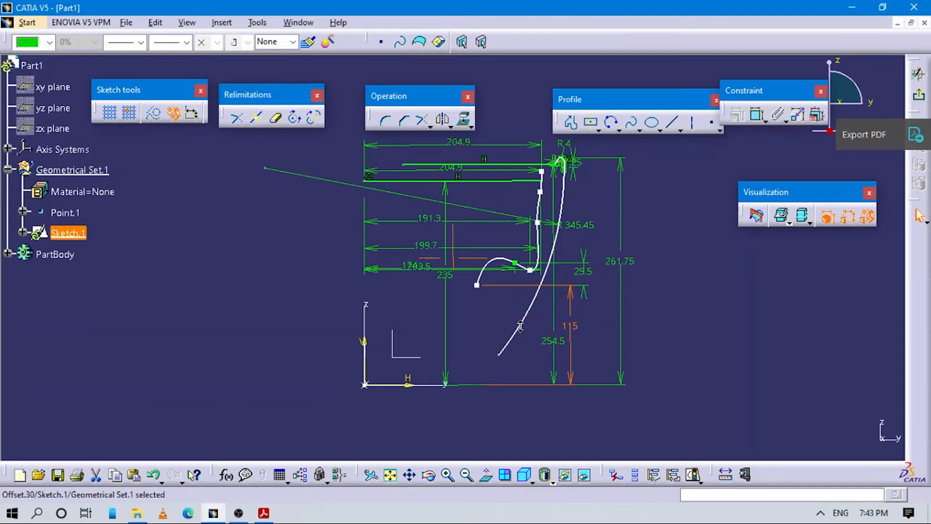
Move the spline's lower end inward and its fourth point up above the fifth to give the curve a smooth bend
{"action": "left_click_drag", "start_coordinate": [519, 260], "coordinate": [522, 261]}
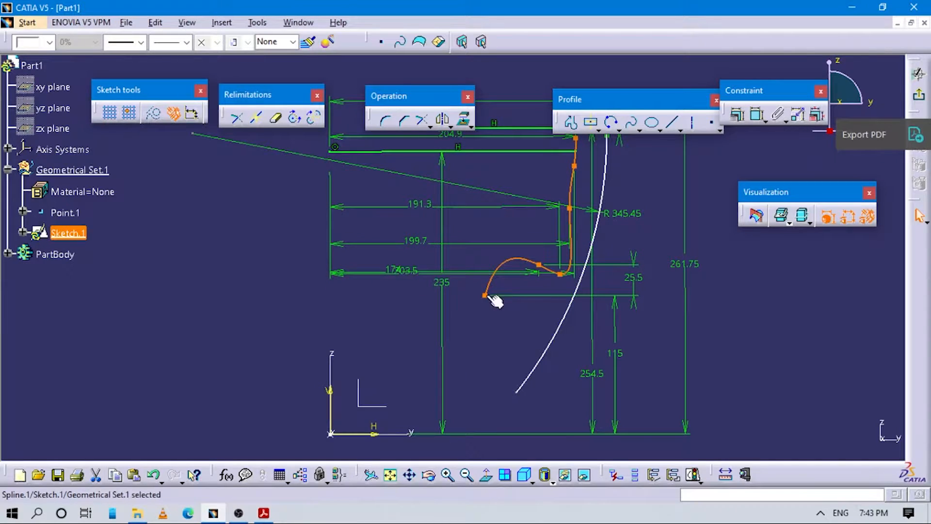
{"action": "left_click_drag", "start_coordinate": [490, 297], "coordinate": [475, 301]}
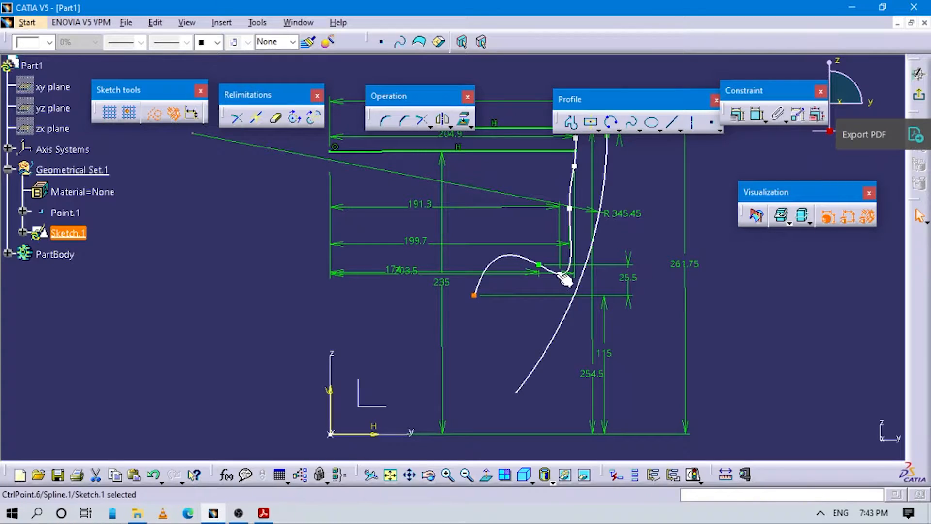
{"action": "left_click_drag", "start_coordinate": [560, 269], "coordinate": [559, 240]}
{"action": "middle_click_drag", "start_coordinate": [612, 281], "coordinate": [615, 272]}
{"action": "mouse_move", "coordinate": [565, 297]}
{"action": "middle_mouse_down"}
{"action": "mouse_move", "coordinate": [556, 281]}
{"action": "mouse_move", "coordinate": [525, 338]}
{"action": "middle_mouse_up"}
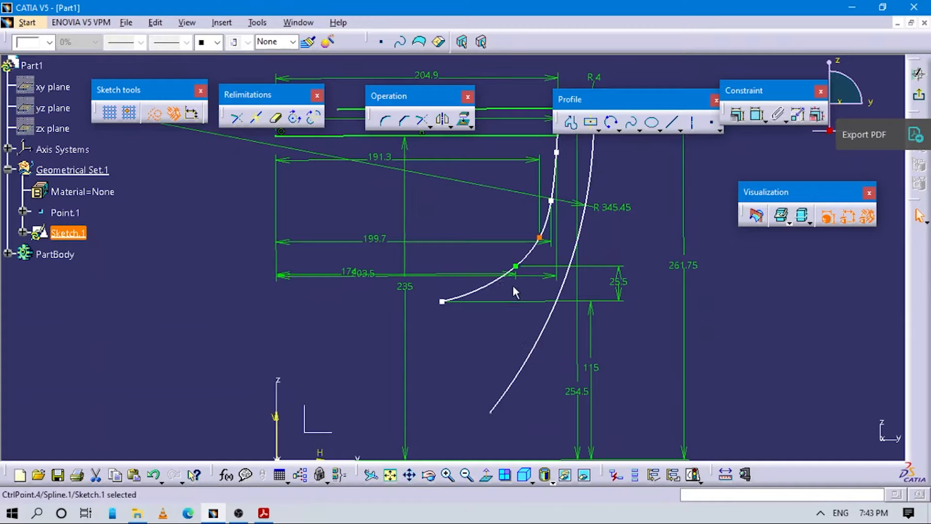
{"action": "left_click_drag", "start_coordinate": [449, 304], "coordinate": [441, 301]}
Check the PDF and move the spline's second point down, closer to the third point
{"action": "mouse_move", "coordinate": [456, 304]}
{"action": "middle_mouse_down"}
{"action": "mouse_move", "coordinate": [441, 322]}
{"action": "mouse_move", "coordinate": [459, 379]}
{"action": "middle_mouse_up"}
{"action": "left_click", "coordinate": [562, 195]}
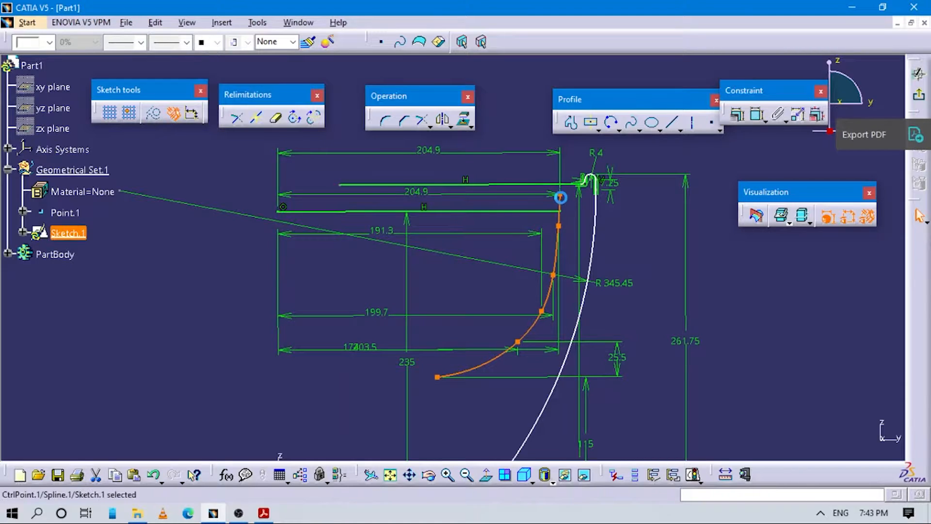
{"action": "middle_click_drag", "start_coordinate": [583, 277], "coordinate": [590, 285]}
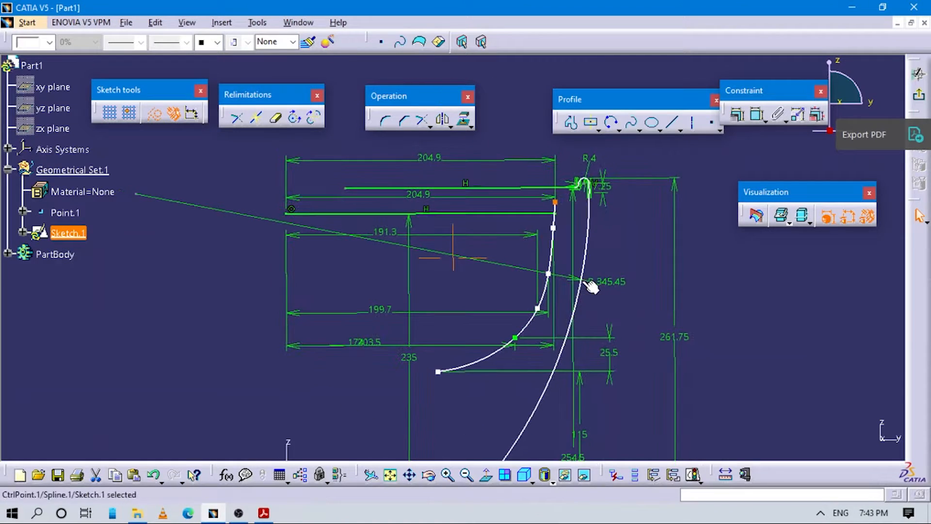
{"action": "key", "text": "alt+Tab"}
{"action": "key", "text": "alt+Tab"}
{"action": "left_click_drag", "start_coordinate": [554, 231], "coordinate": [553, 243]}
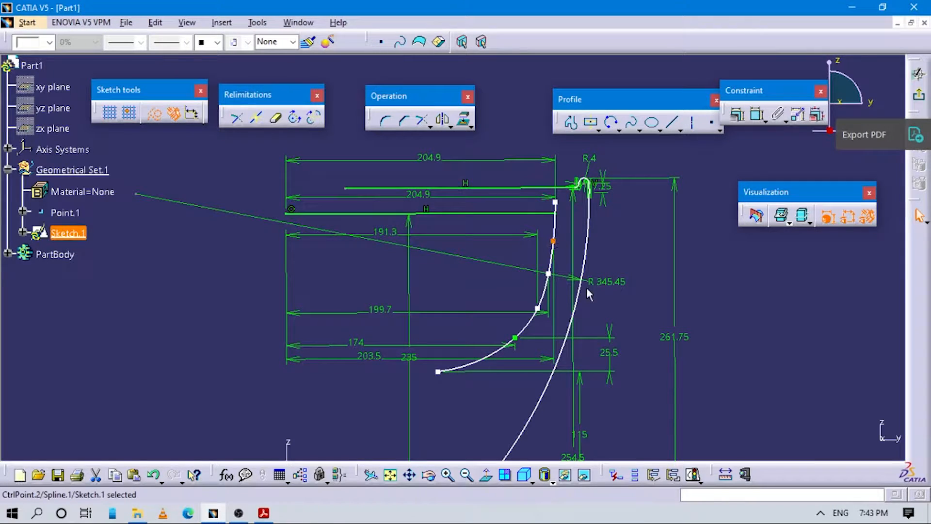
Check the lower profile section in the PDF and move the front arc's lower end up to shorten the arc
{"action": "key", "text": "alt+Tab"}
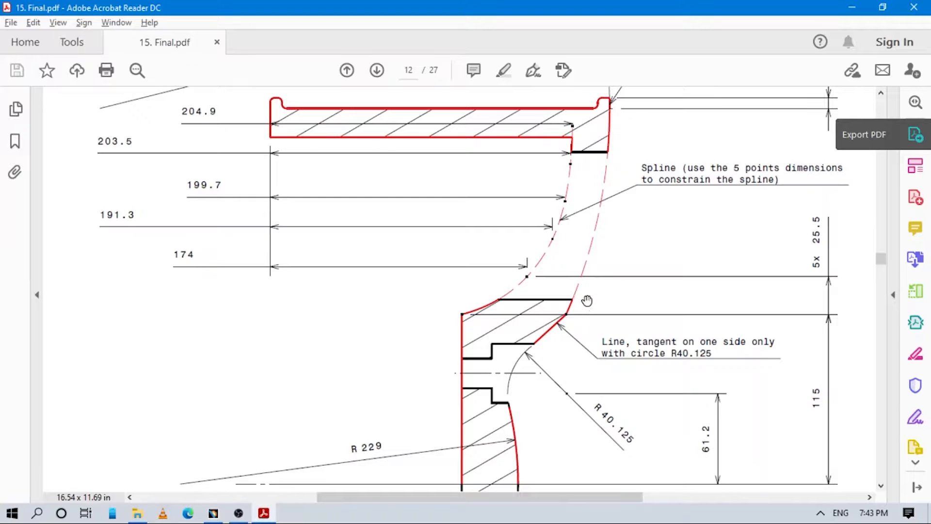
{"action": "scroll", "coordinate": [648, 285], "scroll_direction": "down", "scroll_amount": 1, "text": "ctrl"}
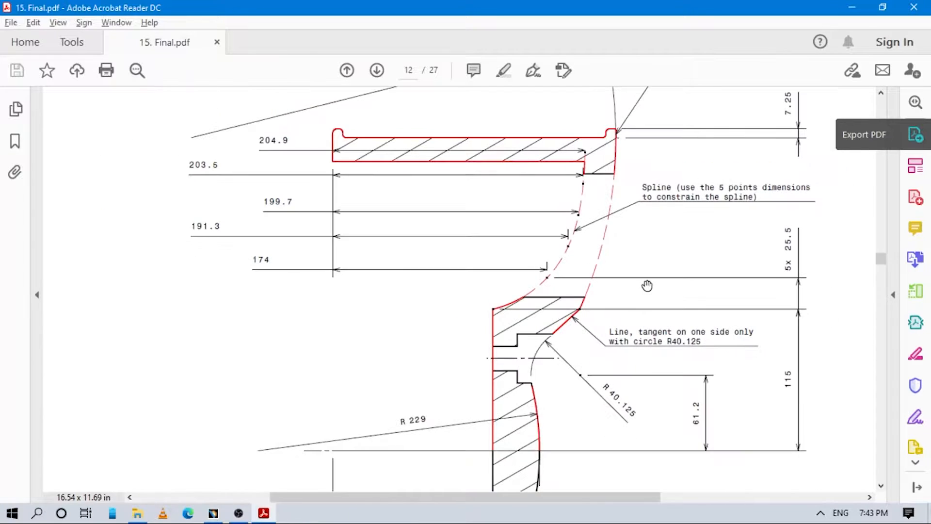
{"action": "scroll", "coordinate": [636, 287], "scroll_direction": "down", "scroll_amount": 3}
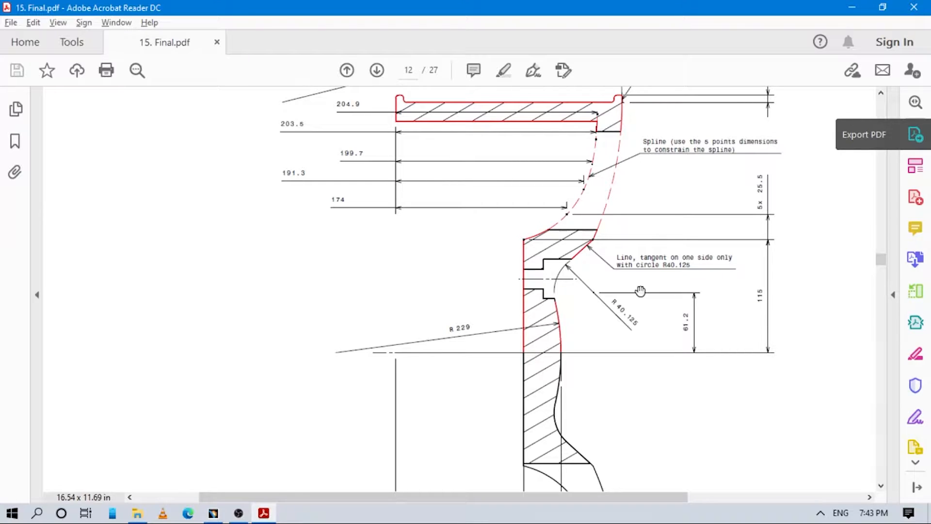
{"action": "scroll", "coordinate": [667, 284], "scroll_direction": "up", "scroll_amount": 3}
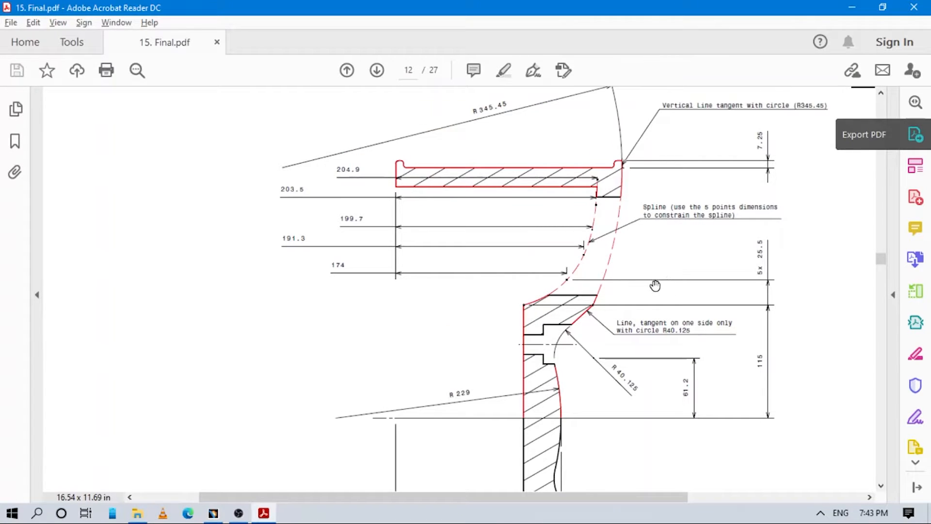
{"action": "key", "text": "alt+Tab"}
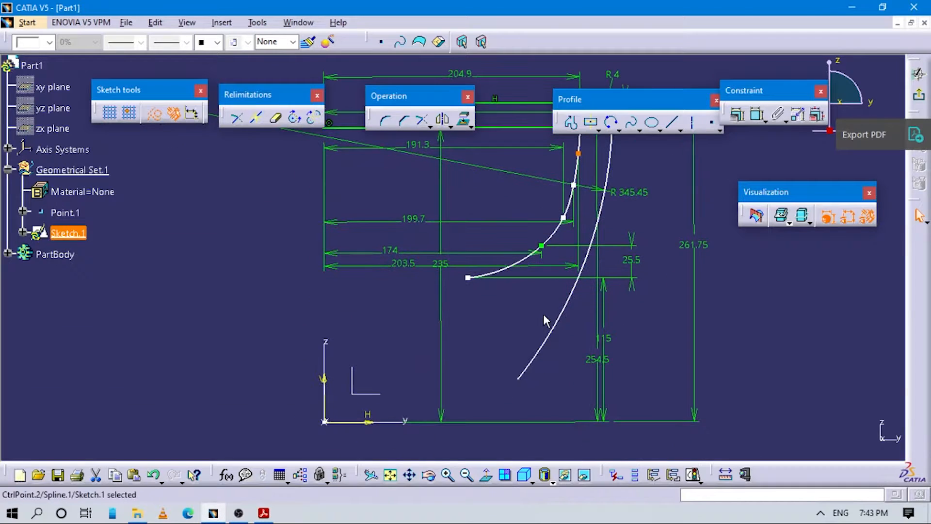
{"action": "key", "text": "alt+Tab"}
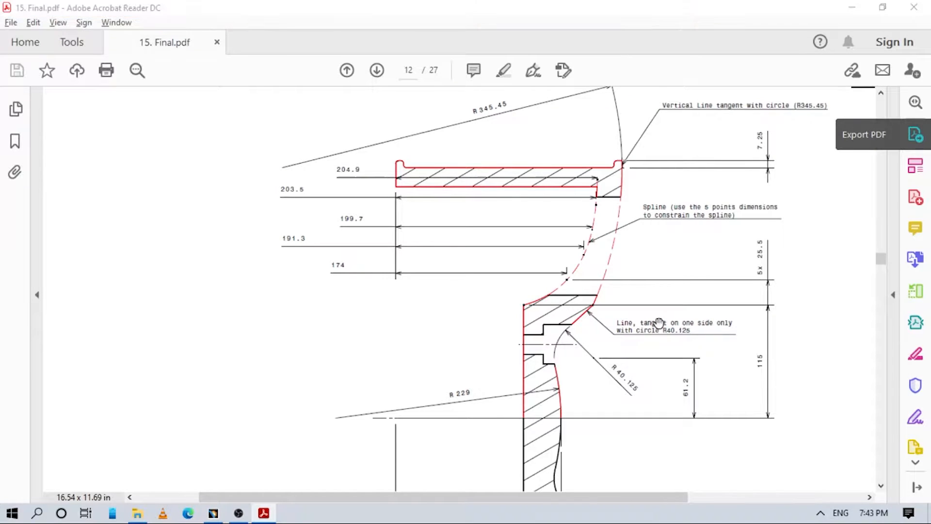
{"action": "key", "text": "alt+Tab"}
{"action": "mouse_move", "coordinate": [528, 347]}
{"action": "left_mouse_down"}
{"action": "mouse_move", "coordinate": [540, 330]}
{"action": "mouse_move", "coordinate": [527, 330]}
{"action": "left_mouse_up"}
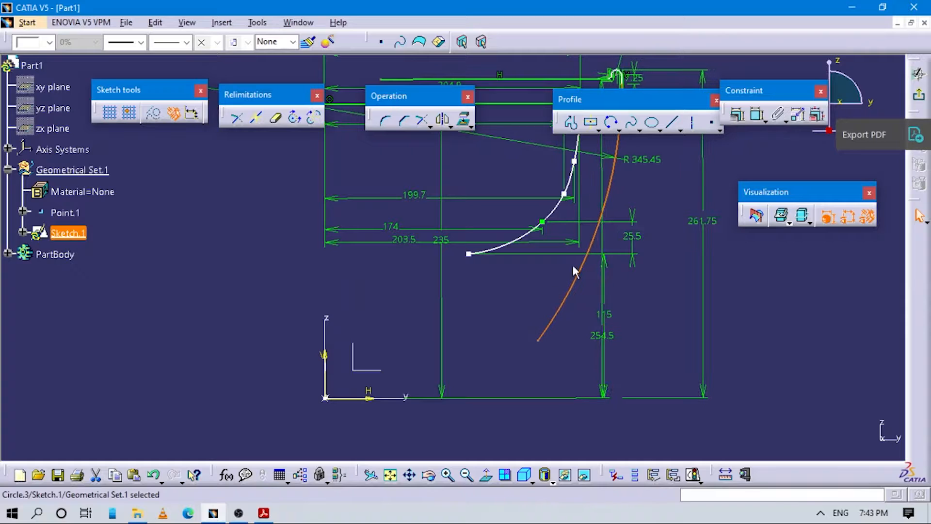
Compare the front arc and the top of the rim profile with the PDF drawing
{"action": "middle_click_drag", "start_coordinate": [560, 302], "coordinate": [536, 396]}
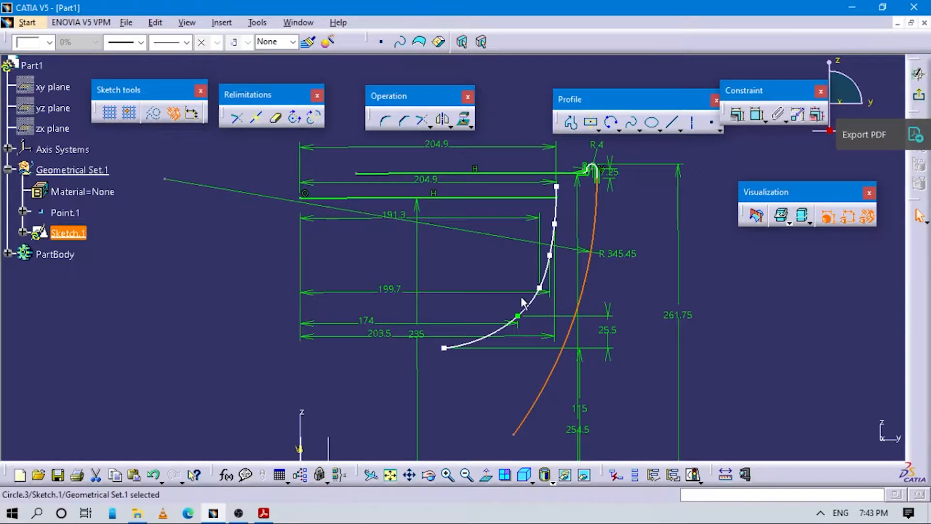
{"action": "left_click_drag", "start_coordinate": [561, 371], "coordinate": [546, 369]}
{"action": "middle_click_drag", "start_coordinate": [461, 280], "coordinate": [468, 322]}
{"action": "key", "text": "alt+Tab"}
{"action": "key", "text": "alt+Tab"}
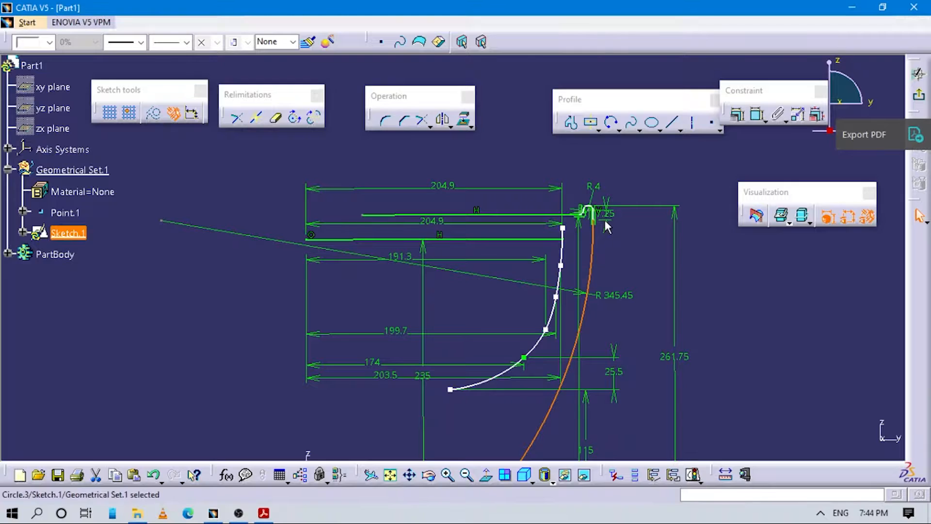
{"action": "left_click", "coordinate": [701, 260]}
Dimension the horizontal distance from the rim's left end to the short vertical front line and set it to 230 mm
{"action": "left_click", "coordinate": [756, 116]}
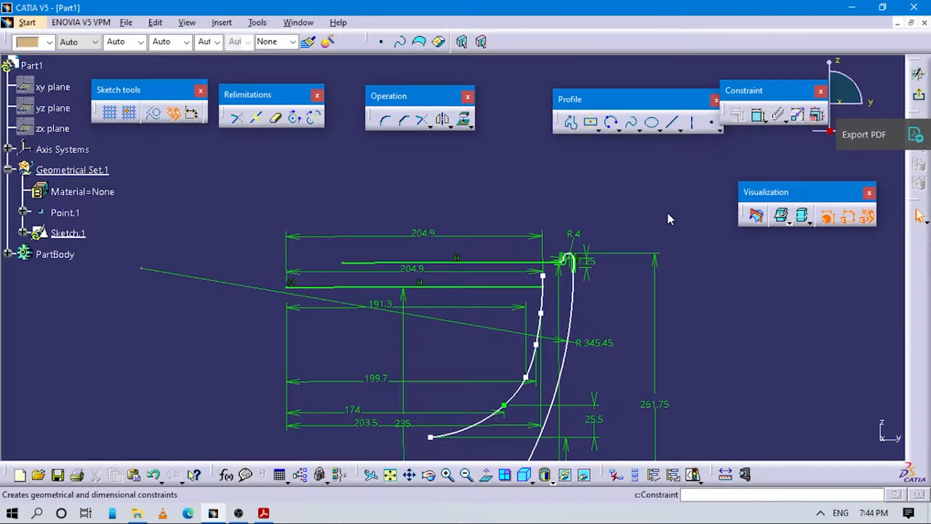
{"action": "middle_click_drag", "start_coordinate": [578, 324], "coordinate": [589, 277], "text": "ctrl"}
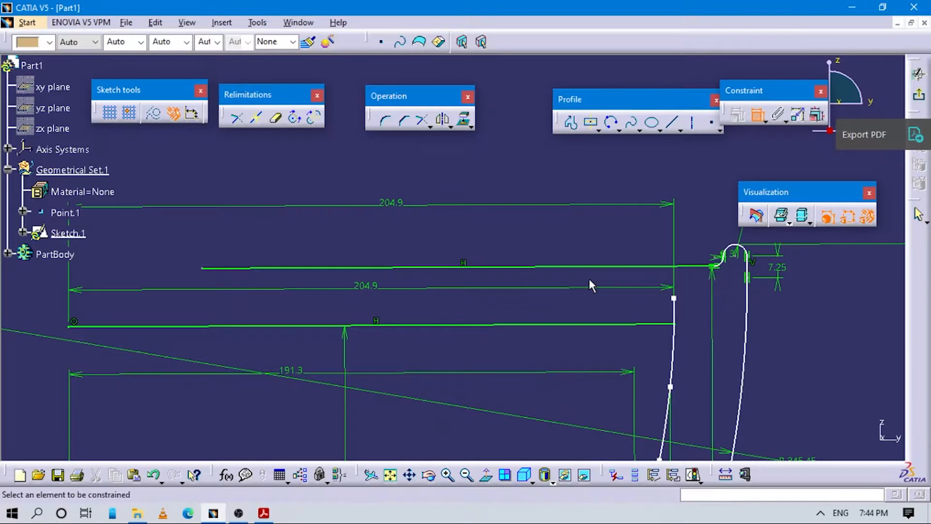
{"action": "left_click", "coordinate": [748, 260]}
{"action": "middle_click_drag", "start_coordinate": [519, 295], "coordinate": [595, 306]}
{"action": "middle_click_drag", "start_coordinate": [594, 306], "coordinate": [590, 352], "text": "ctrl"}
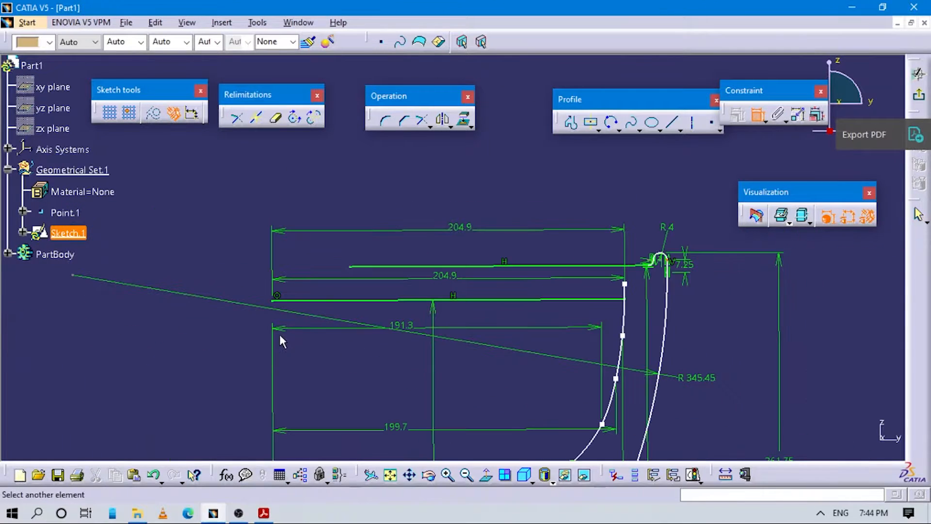
{"action": "left_click", "coordinate": [279, 302]}
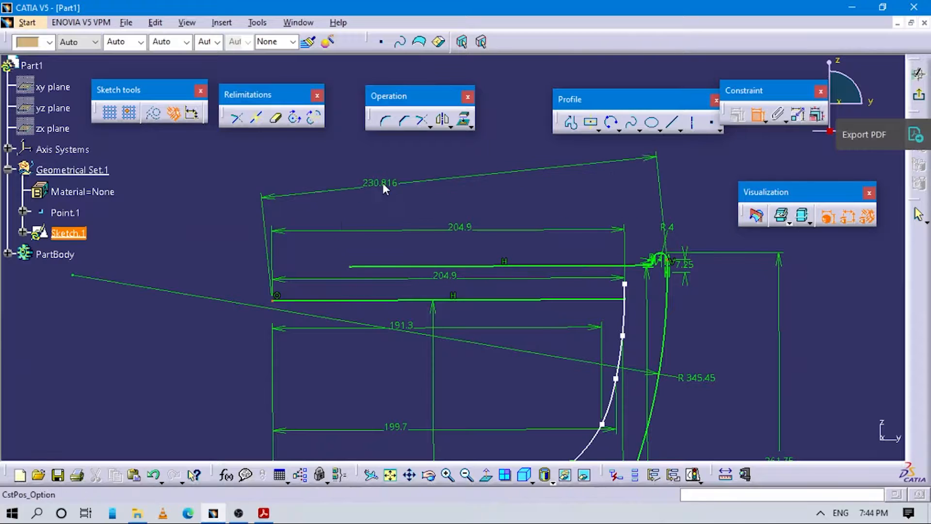
{"action": "right_click", "coordinate": [384, 183]}
{"action": "left_click", "coordinate": [431, 223]}
{"action": "left_click", "coordinate": [443, 193]}
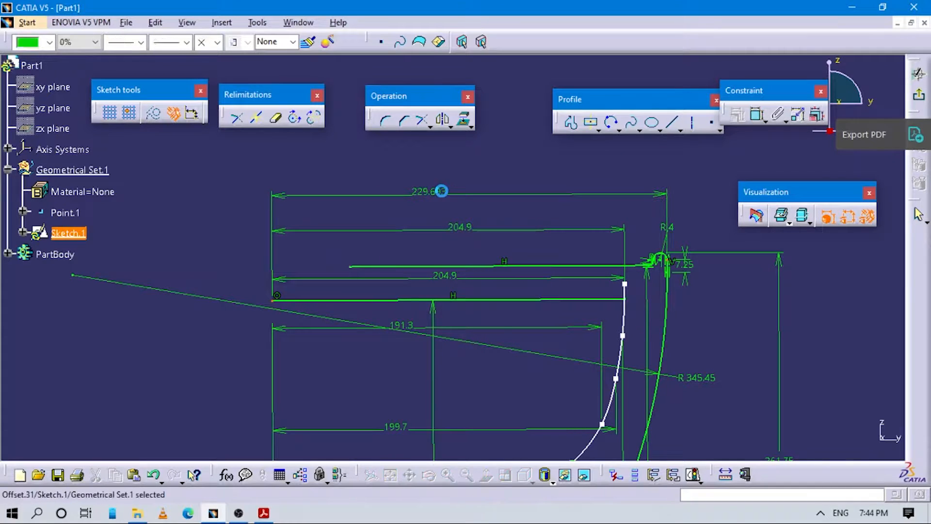
{"action": "double_click", "coordinate": [448, 194]}
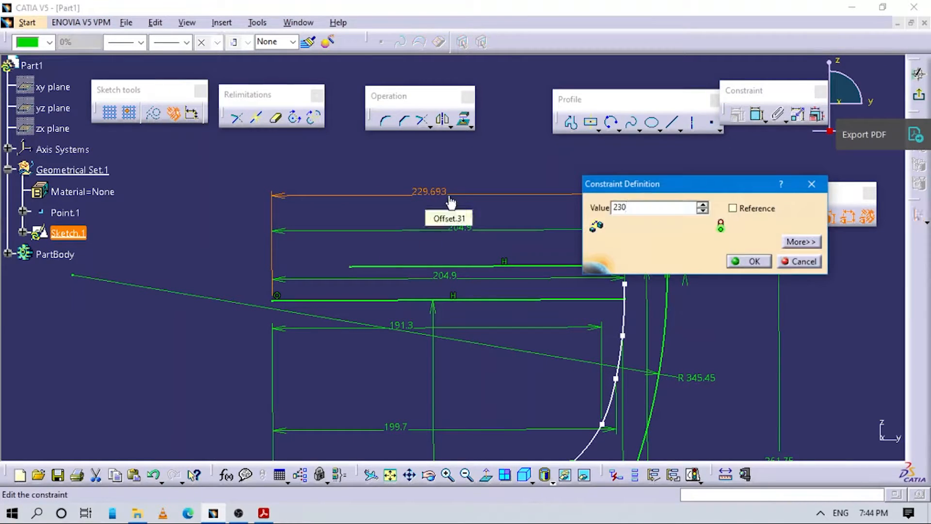
{"action": "key", "text": "Return"}
Move the front arc's lower end up level with the spline's lower end and set their vertical distance to 0 mm
{"action": "mouse_move", "coordinate": [559, 365]}
{"action": "middle_mouse_down"}
{"action": "mouse_move", "coordinate": [561, 193]}
{"action": "mouse_move", "coordinate": [524, 343]}
{"action": "mouse_move", "coordinate": [537, 353]}
{"action": "middle_mouse_up"}
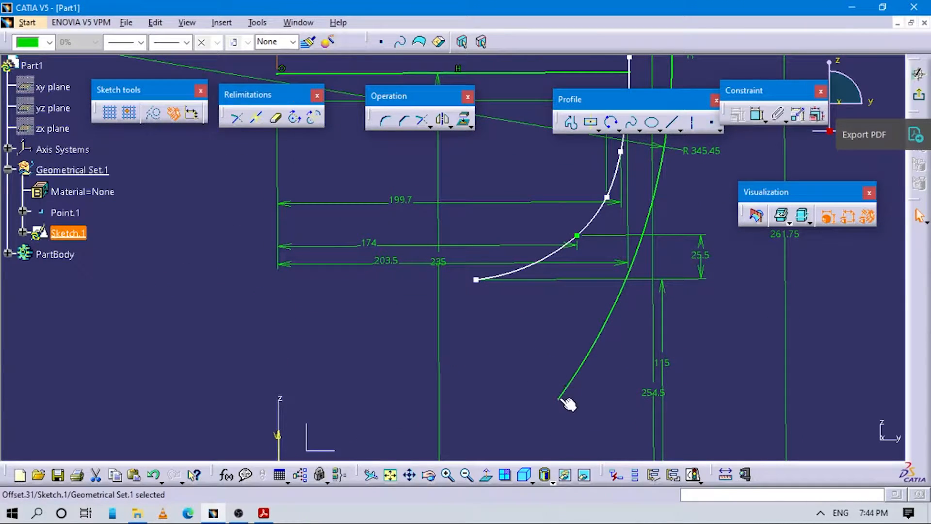
{"action": "left_click_drag", "start_coordinate": [563, 401], "coordinate": [633, 282]}
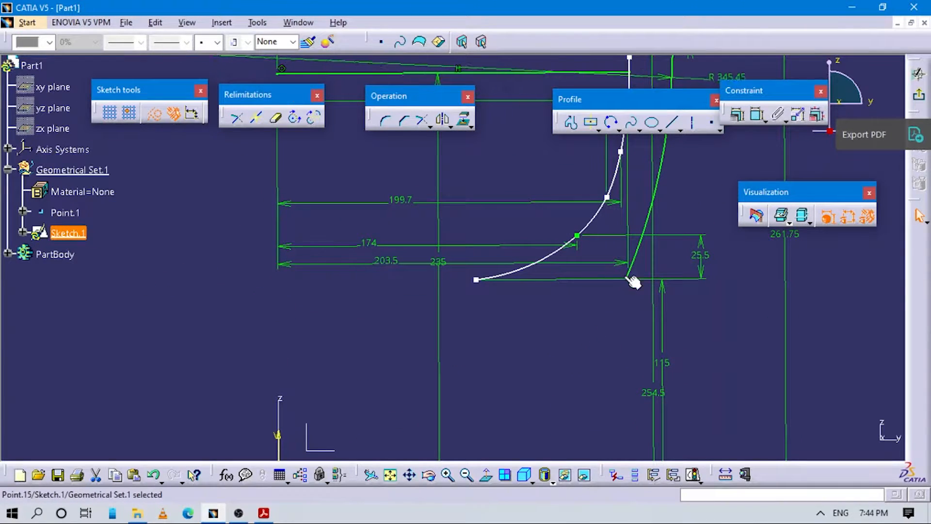
{"action": "left_click", "coordinate": [760, 116]}
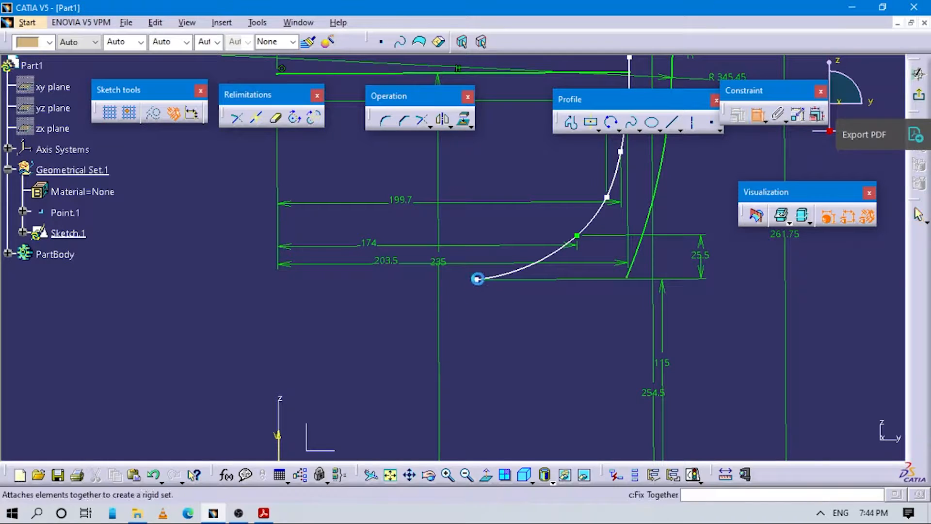
{"action": "left_click", "coordinate": [477, 279]}
{"action": "left_click", "coordinate": [631, 280]}
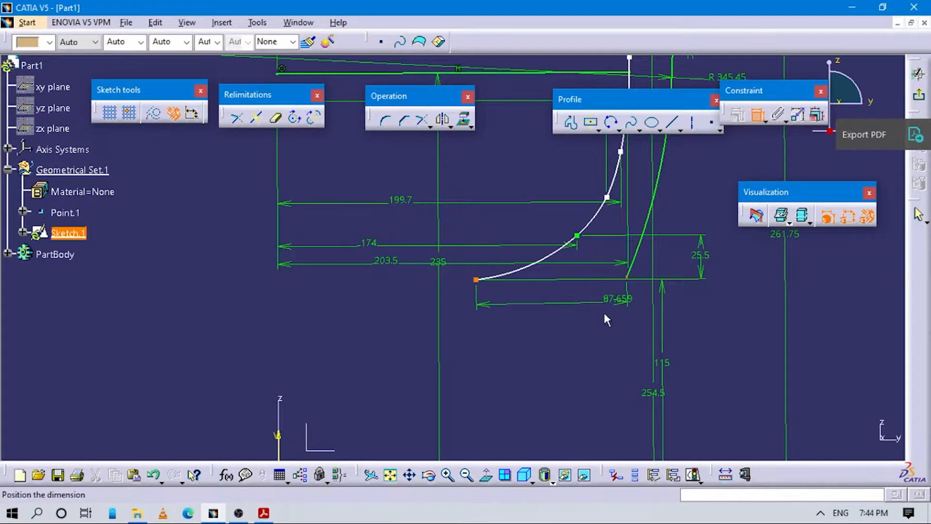
{"action": "right_click", "coordinate": [598, 326]}
{"action": "left_click", "coordinate": [627, 374]}
{"action": "left_click", "coordinate": [617, 336]}
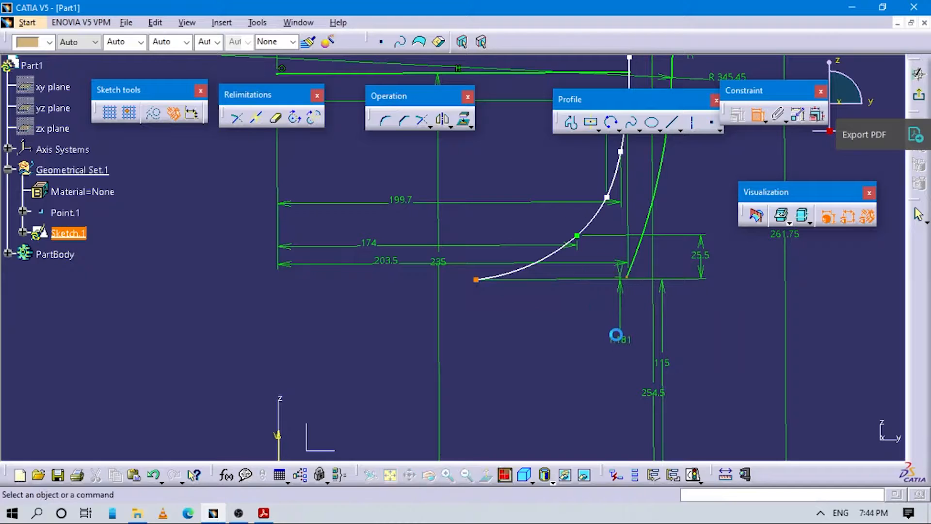
{"action": "double_click", "coordinate": [616, 337]}
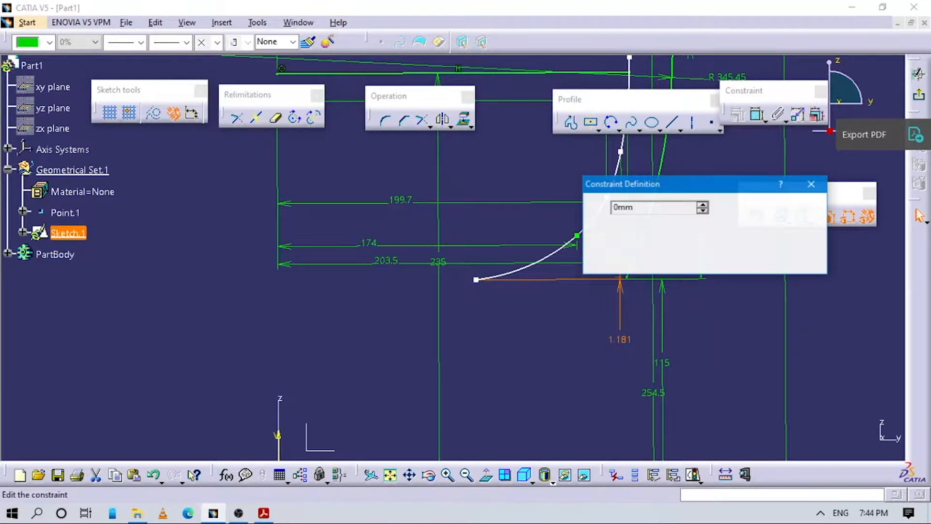
{"action": "type", "text": "0"}
{"action": "key", "text": "Return"}
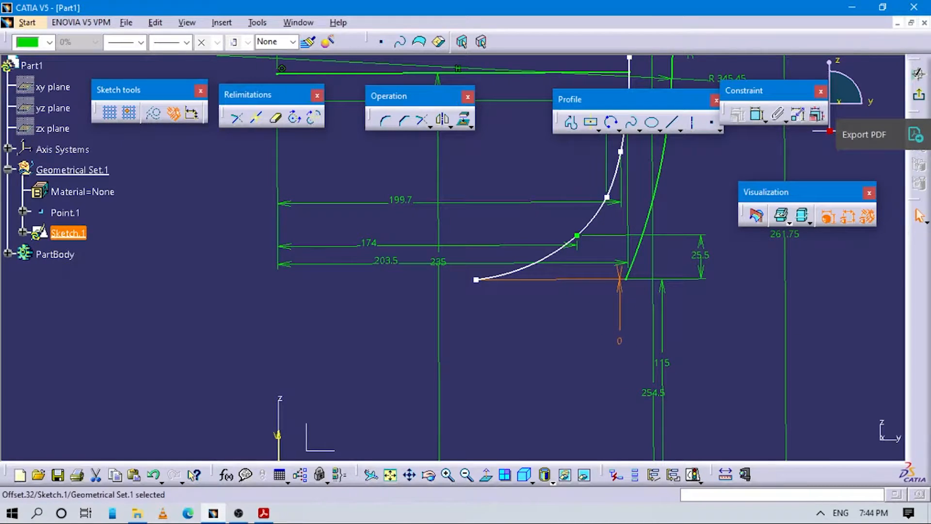
Check the section below the spline in the PDF and move the spline's lower end toward the front arc
{"action": "middle_click_drag", "start_coordinate": [525, 388], "coordinate": [534, 447]}
{"action": "middle_click_drag", "start_coordinate": [546, 354], "coordinate": [551, 340]}
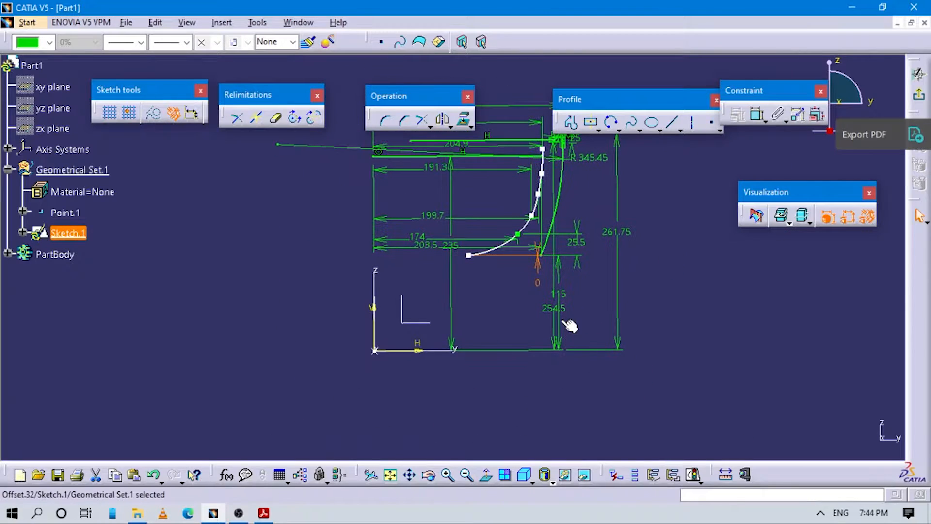
{"action": "key", "text": "alt+Tab"}
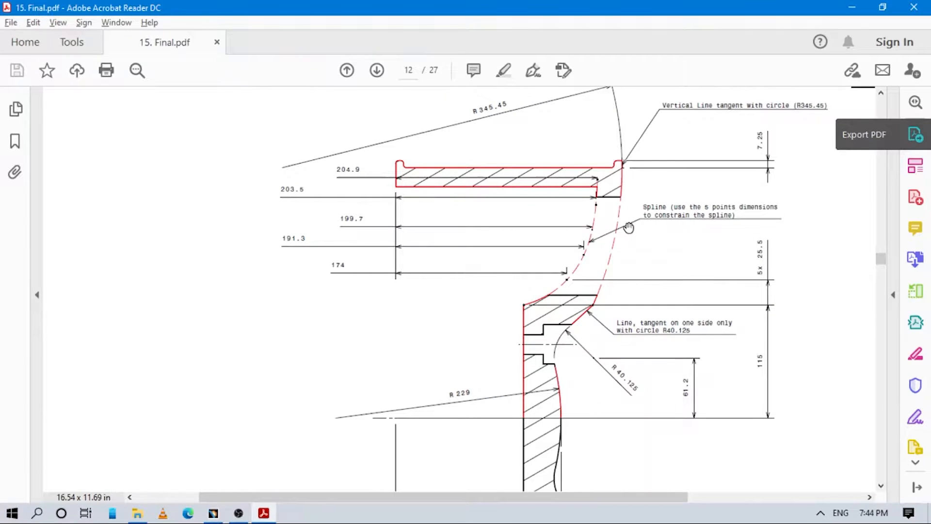
{"action": "key", "text": "alt+Tab"}
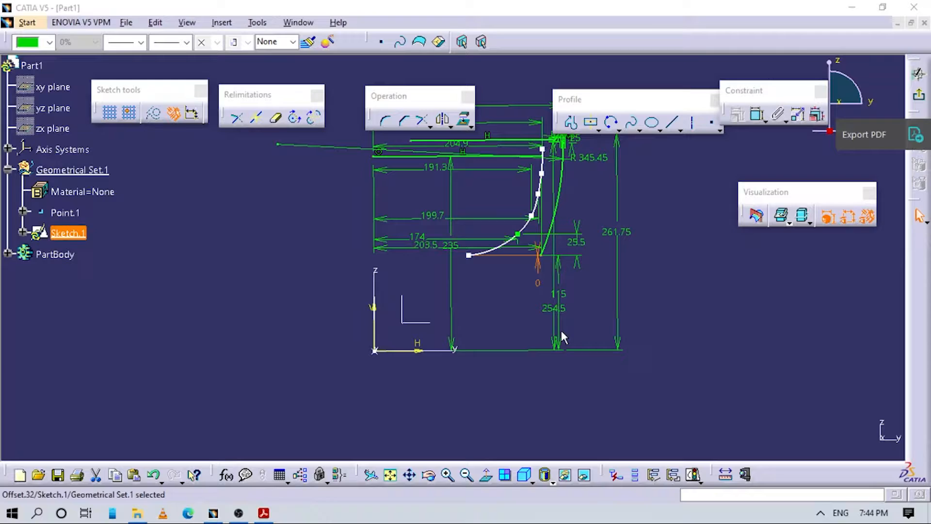
{"action": "mouse_move", "coordinate": [561, 331]}
{"action": "middle_mouse_down"}
{"action": "mouse_move", "coordinate": [495, 335]}
{"action": "mouse_move", "coordinate": [497, 309]}
{"action": "middle_mouse_up"}
{"action": "key", "text": "alt+Tab"}
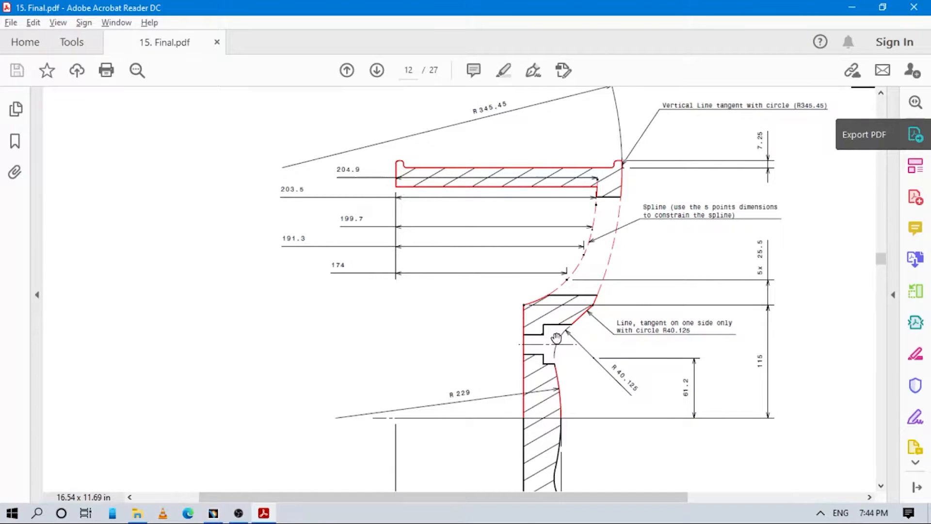
{"action": "scroll", "coordinate": [557, 338], "scroll_direction": "down", "scroll_amount": 5}
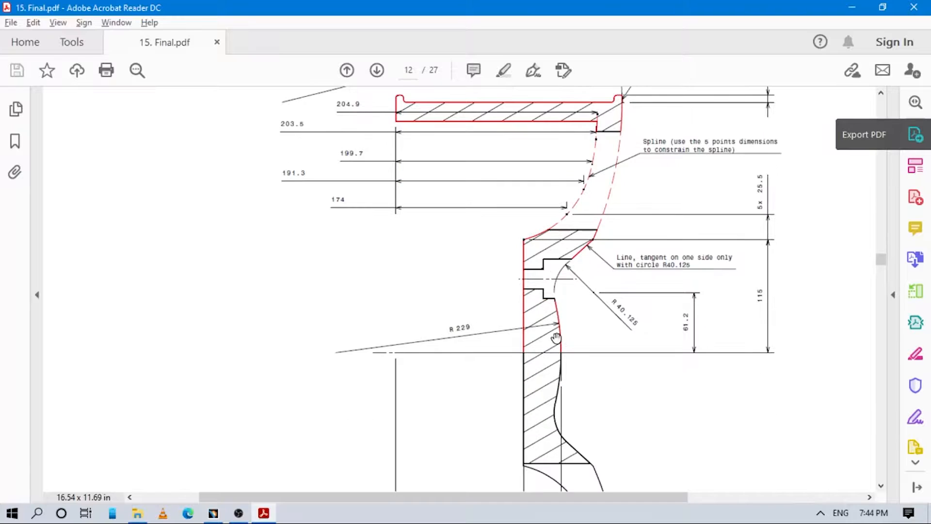
{"action": "scroll", "coordinate": [556, 338], "scroll_direction": "up", "scroll_amount": 3}
{"action": "key", "text": "alt+Tab"}
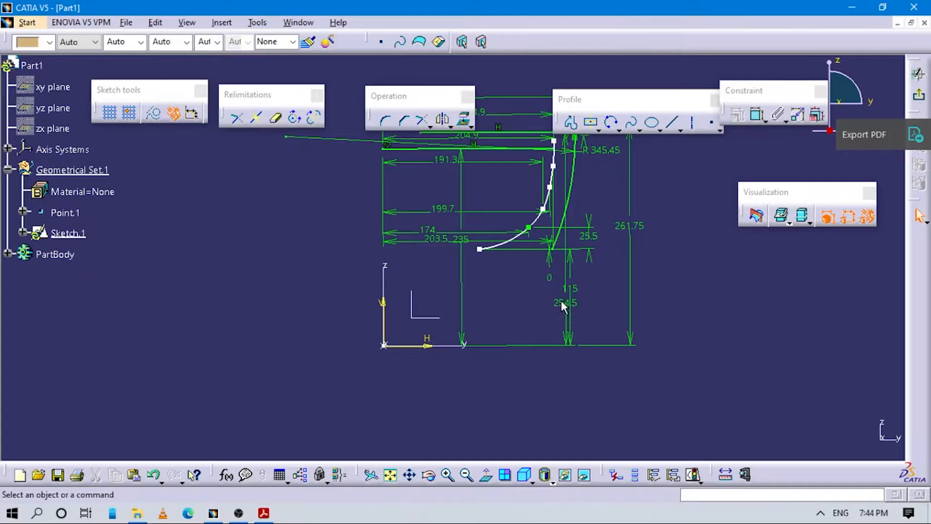
{"action": "mouse_move", "coordinate": [544, 269]}
{"action": "middle_mouse_down"}
{"action": "mouse_move", "coordinate": [526, 301]}
{"action": "mouse_move", "coordinate": [505, 309]}
{"action": "middle_mouse_up"}
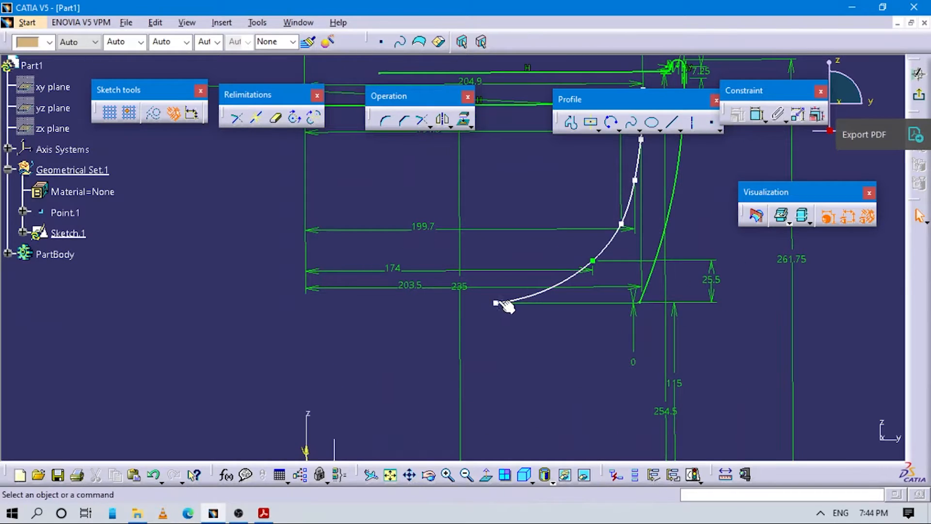
{"action": "left_click_drag", "start_coordinate": [497, 304], "coordinate": [540, 304]}
Look up the spline end's offset in the PDF and dimension its lower end 130 mm horizontally from the vertical axis
{"action": "key", "text": "alt+Tab"}
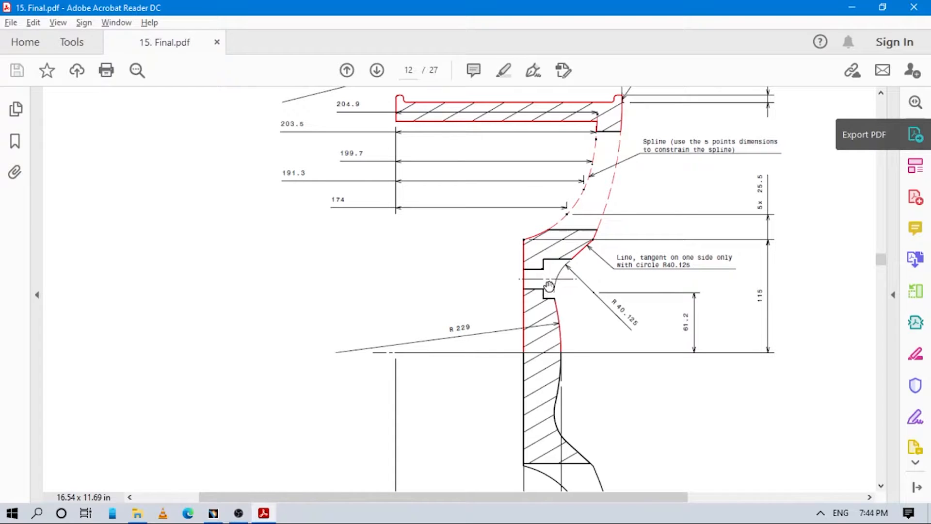
{"action": "scroll", "coordinate": [610, 256], "scroll_direction": "down", "scroll_amount": 4}
{"action": "scroll", "coordinate": [609, 256], "scroll_direction": "up", "scroll_amount": 3}
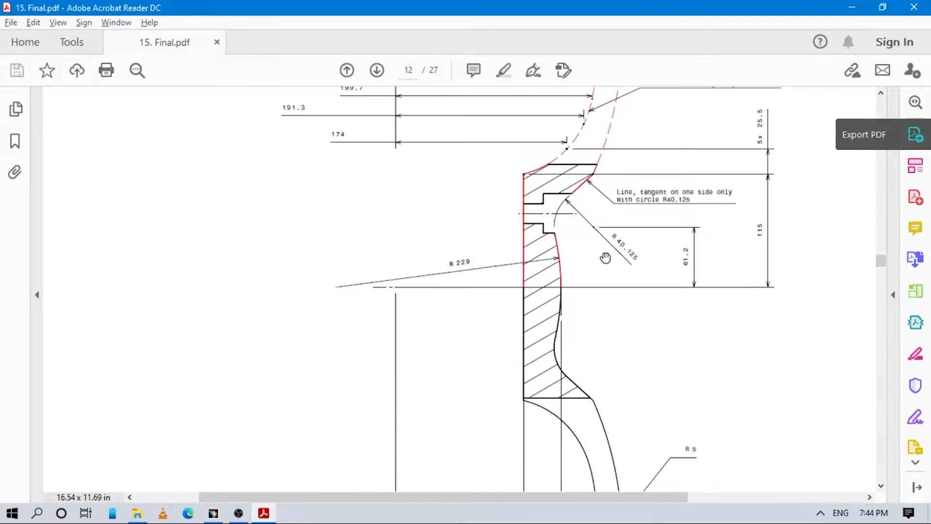
{"action": "scroll", "coordinate": [523, 284], "scroll_direction": "down", "scroll_amount": 7}
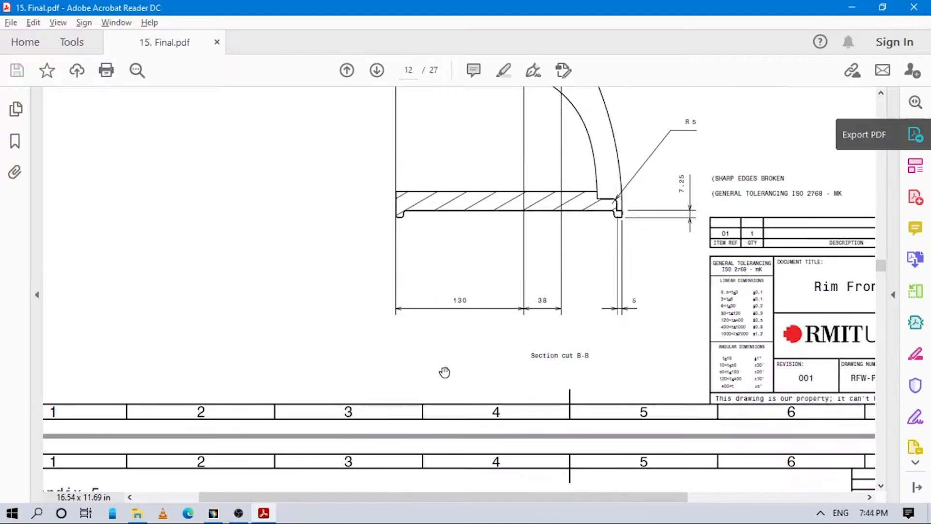
{"action": "scroll", "coordinate": [509, 308], "scroll_direction": "up", "scroll_amount": 7}
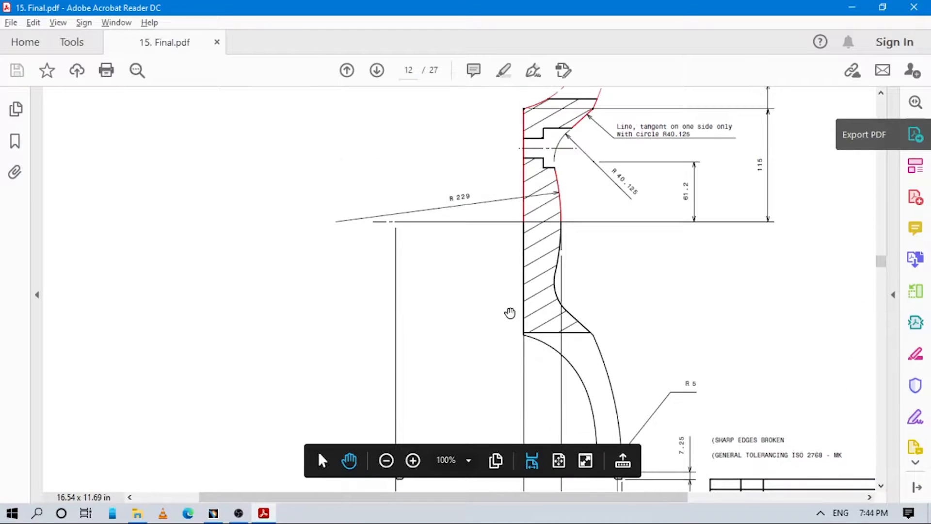
{"action": "key", "text": "alt+Tab"}
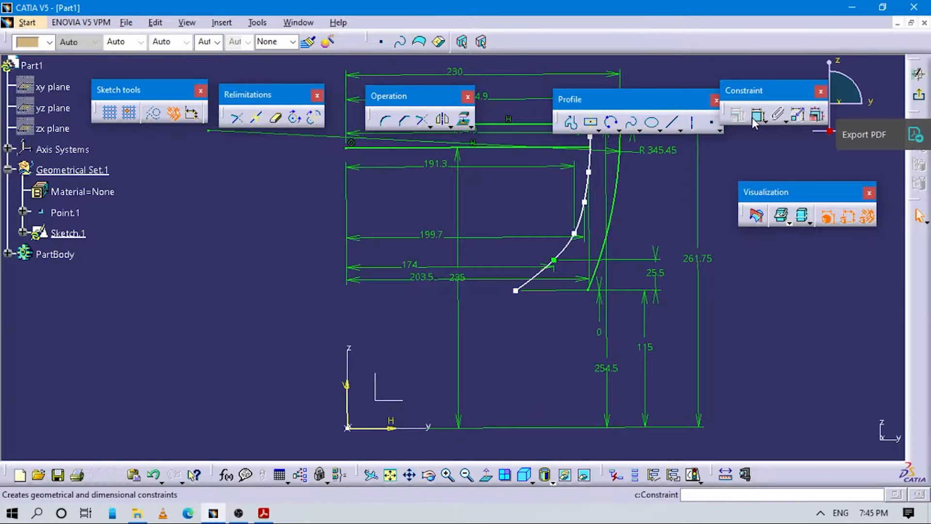
{"action": "left_click", "coordinate": [755, 115]}
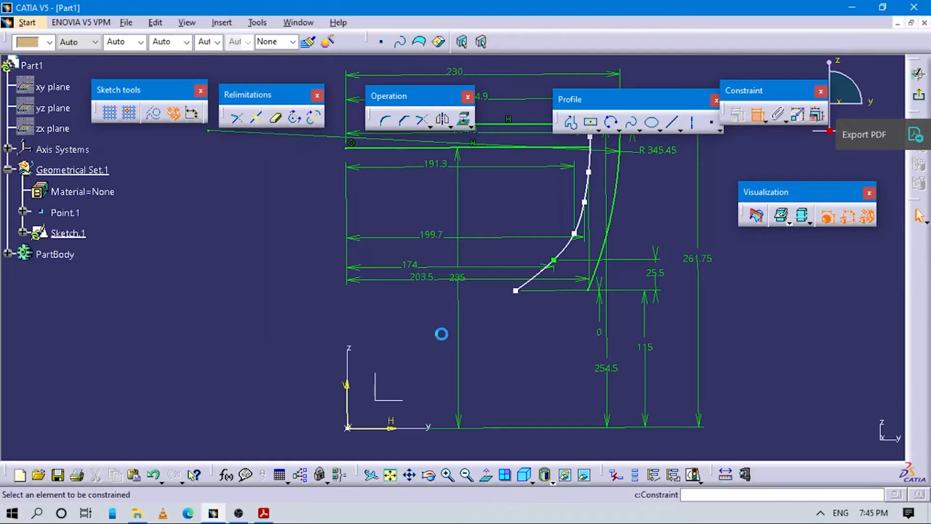
{"action": "left_click", "coordinate": [517, 292]}
{"action": "left_click", "coordinate": [479, 333]}
{"action": "double_click", "coordinate": [481, 332]}
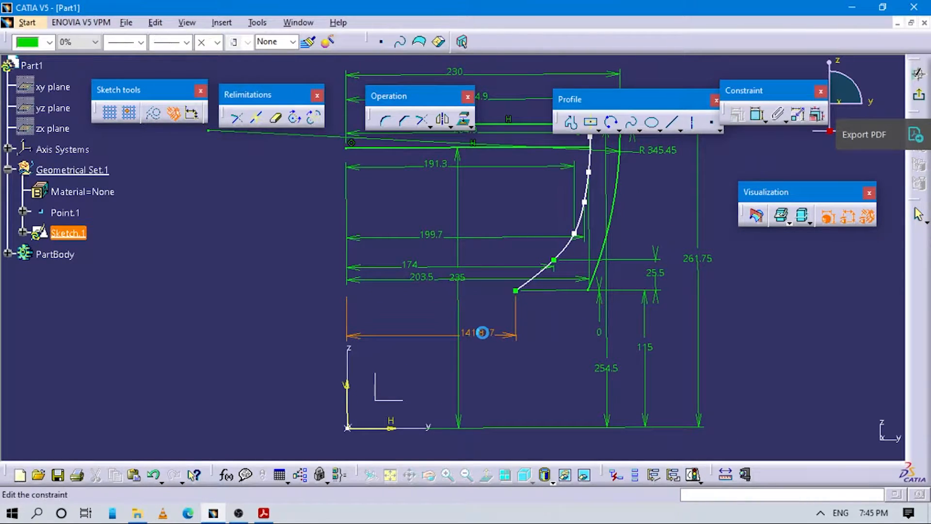
{"action": "type", "text": "130mm"}
{"action": "key", "text": "Return"}
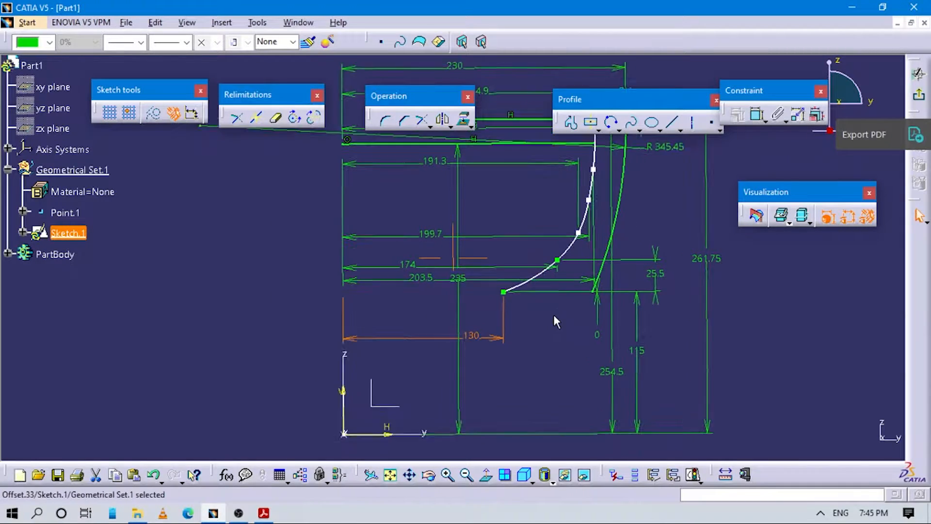
Draw a vertical profile line from the spline's lower end down to just below the horizontal axis
{"action": "middle_click_drag", "start_coordinate": [554, 315], "coordinate": [603, 287]}
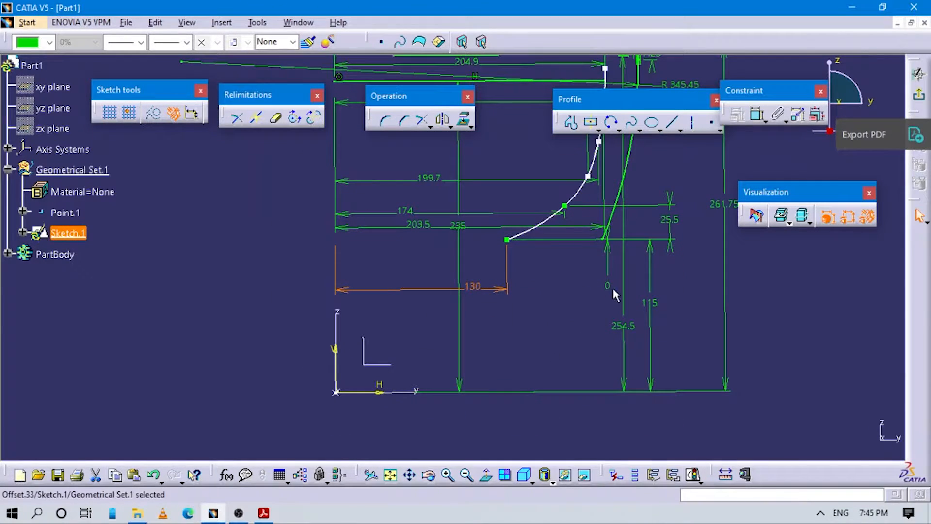
{"action": "left_click", "coordinate": [571, 122]}
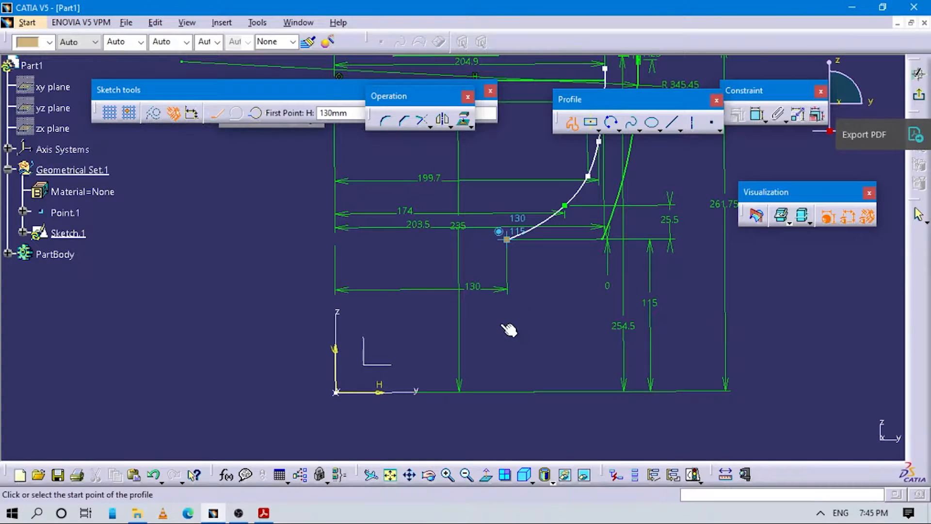
{"action": "left_click", "coordinate": [507, 239]}
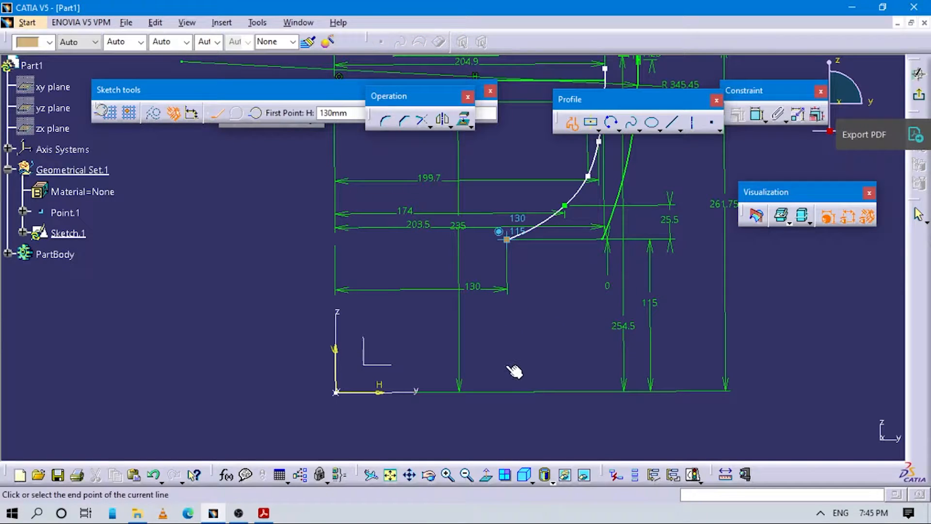
{"action": "left_click", "coordinate": [510, 395]}
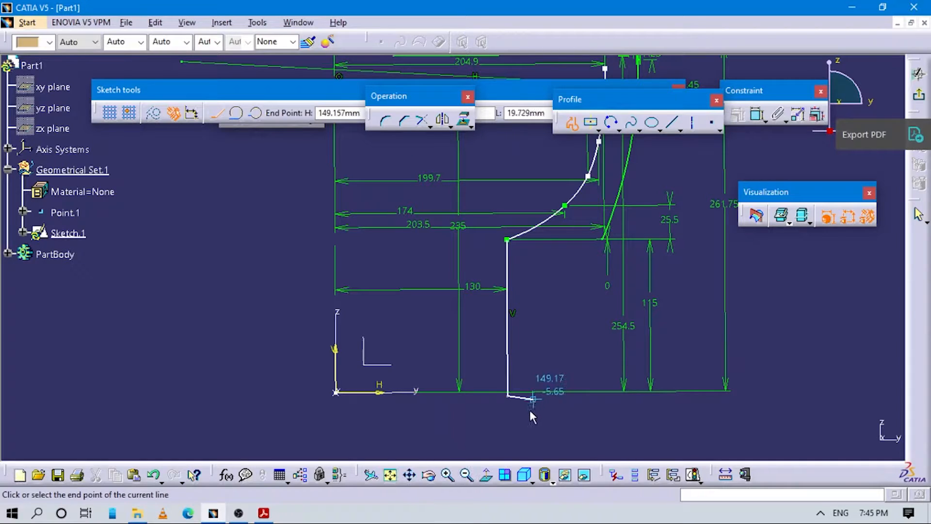
{"action": "key", "text": "Escape"}
{"action": "middle_click_drag", "start_coordinate": [505, 427], "coordinate": [527, 362]}
{"action": "left_click", "coordinate": [527, 365]}
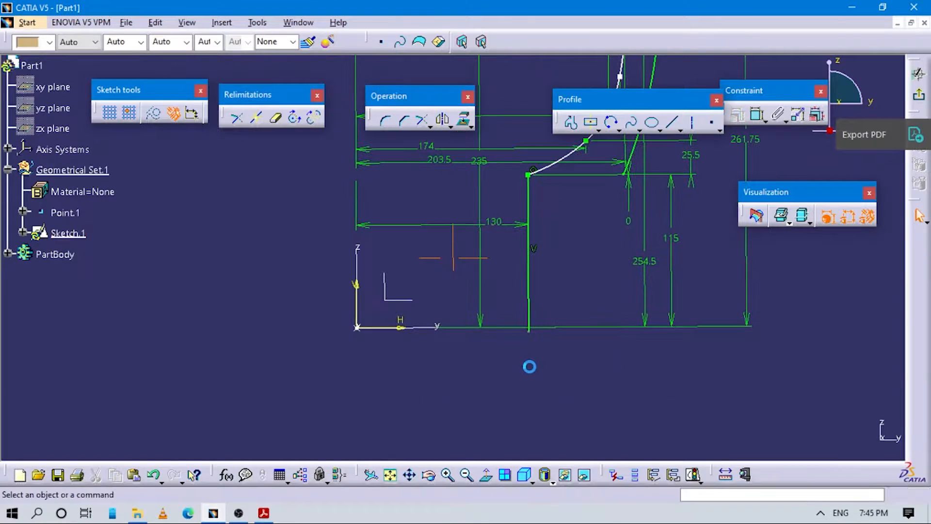
Check the hub section in the PDF and draw a slanted line about 34 mm long from the front arc's lower end down toward the vertical line
{"action": "mouse_move", "coordinate": [578, 275]}
{"action": "middle_mouse_down"}
{"action": "mouse_move", "coordinate": [534, 311]}
{"action": "mouse_move", "coordinate": [522, 353]}
{"action": "middle_mouse_up"}
{"action": "key", "text": "alt+Tab"}
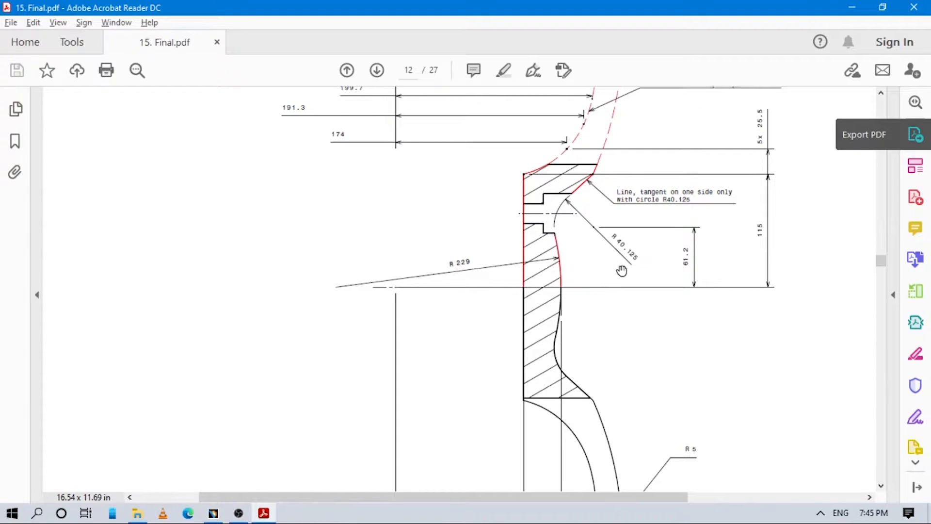
{"action": "scroll", "coordinate": [622, 270], "scroll_direction": "up", "scroll_amount": 3}
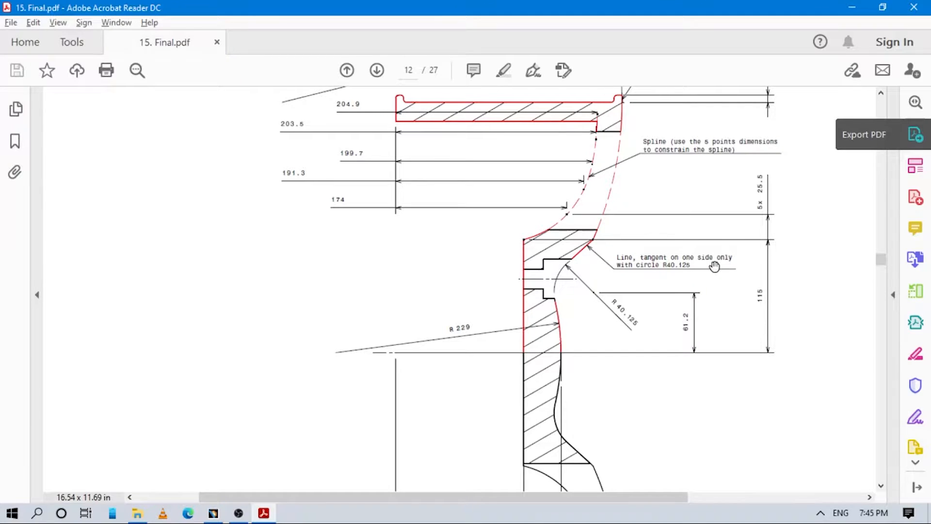
{"action": "key", "text": "alt+Tab"}
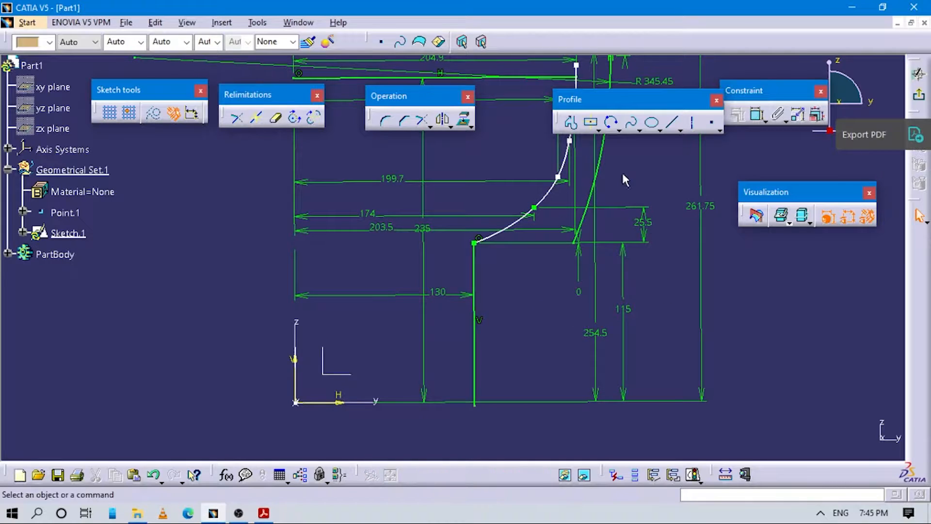
{"action": "left_click", "coordinate": [571, 123]}
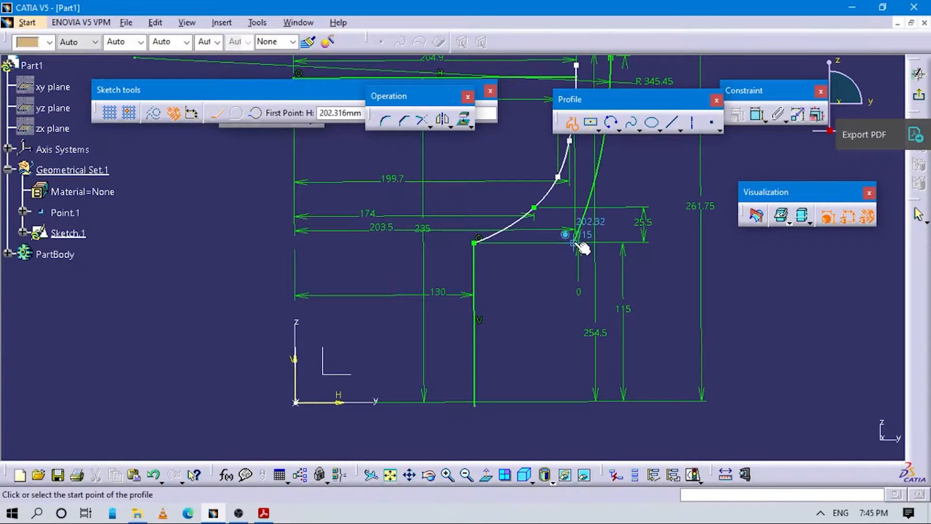
{"action": "left_click", "coordinate": [568, 252]}
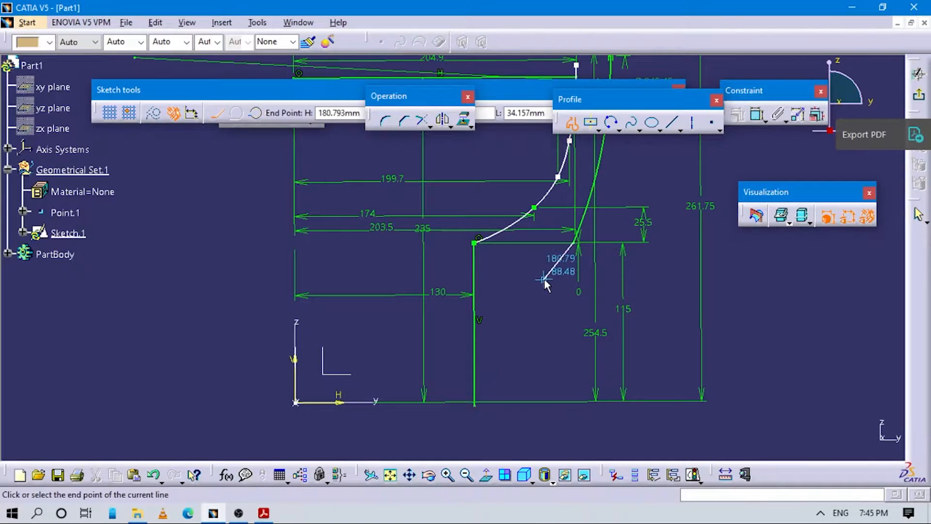
{"action": "left_click", "coordinate": [607, 251]}
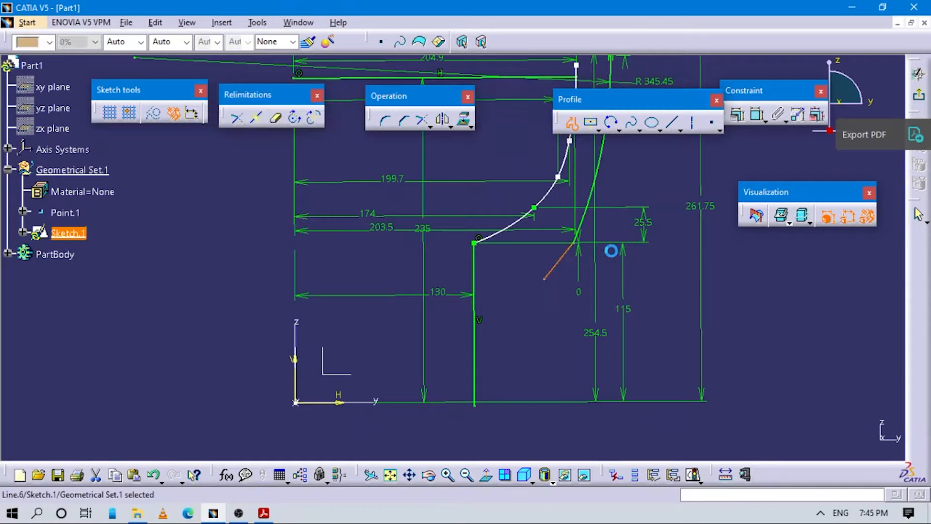
Draw a three-point arc from the slanted line's lower end, continuing downward and curving tangentially from the line
{"action": "key", "text": "alt+Tab"}
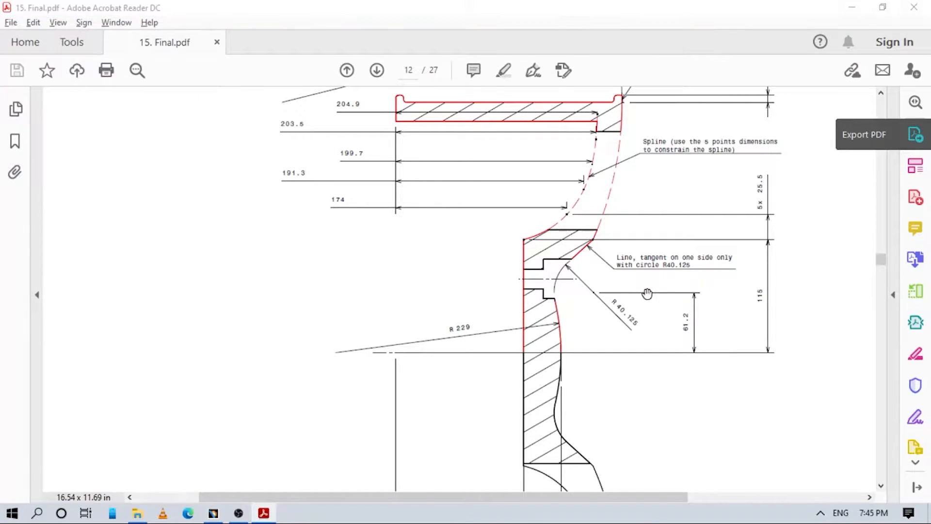
{"action": "key", "text": "alt+Tab"}
{"action": "left_click", "coordinate": [612, 125]}
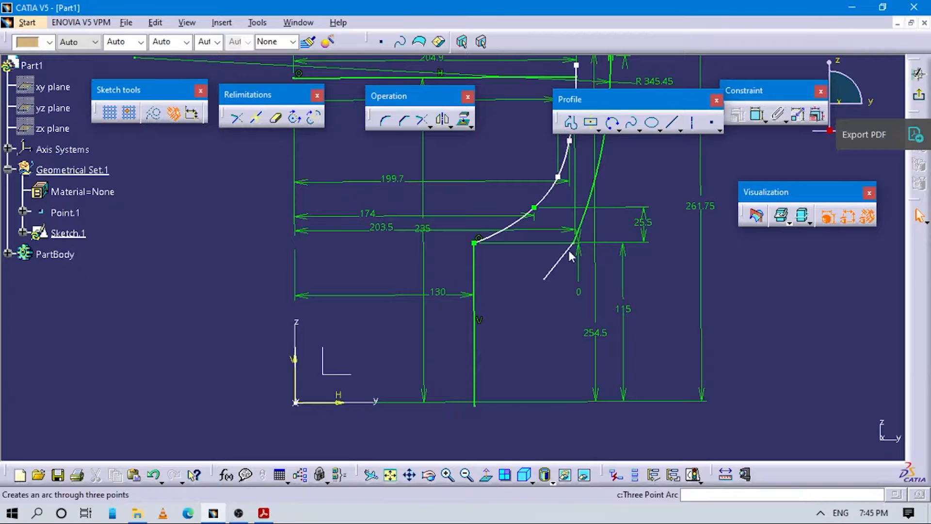
{"action": "left_click", "coordinate": [544, 282]}
{"action": "left_click", "coordinate": [526, 308]}
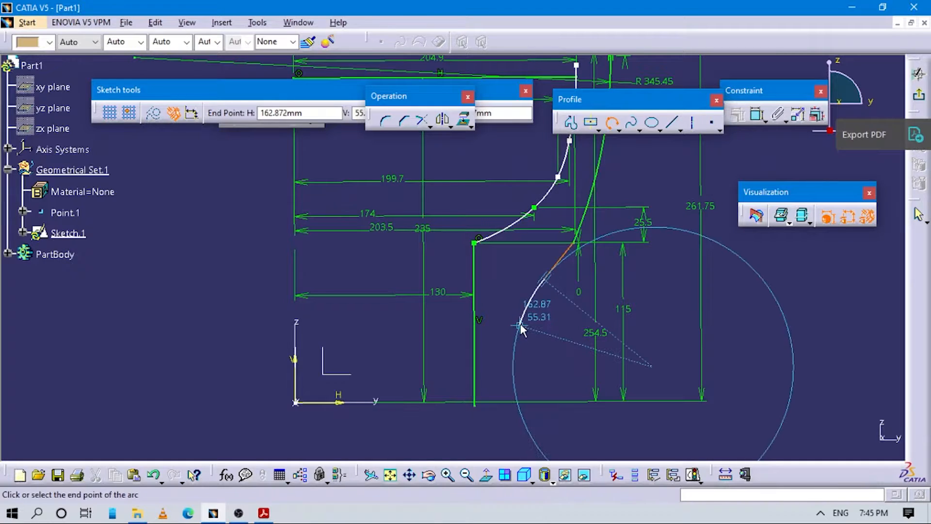
{"action": "left_click", "coordinate": [520, 324]}
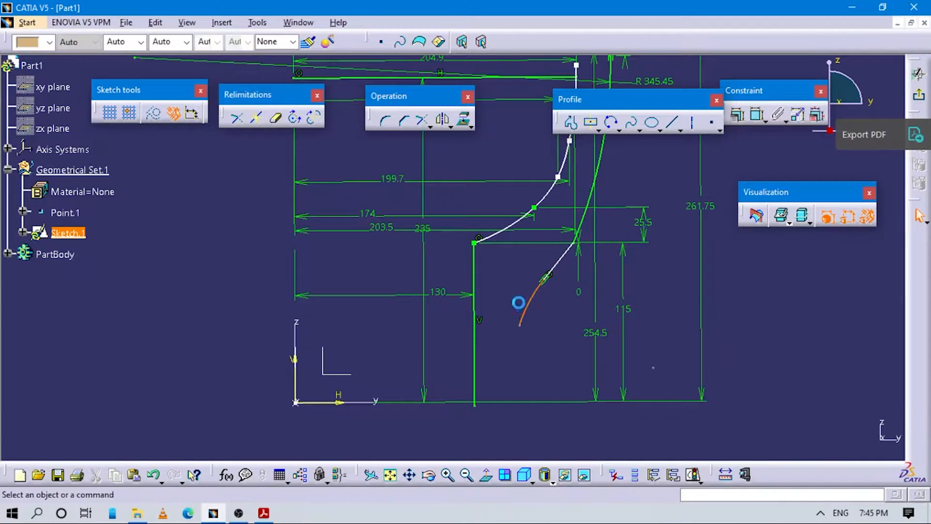
{"action": "left_click", "coordinate": [519, 303]}
Look up the arc's radius in the PDF and dimension the new arc with a radius of 40.125 mm
{"action": "key", "text": "alt+Tab"}
{"action": "key", "text": "alt+Tab"}
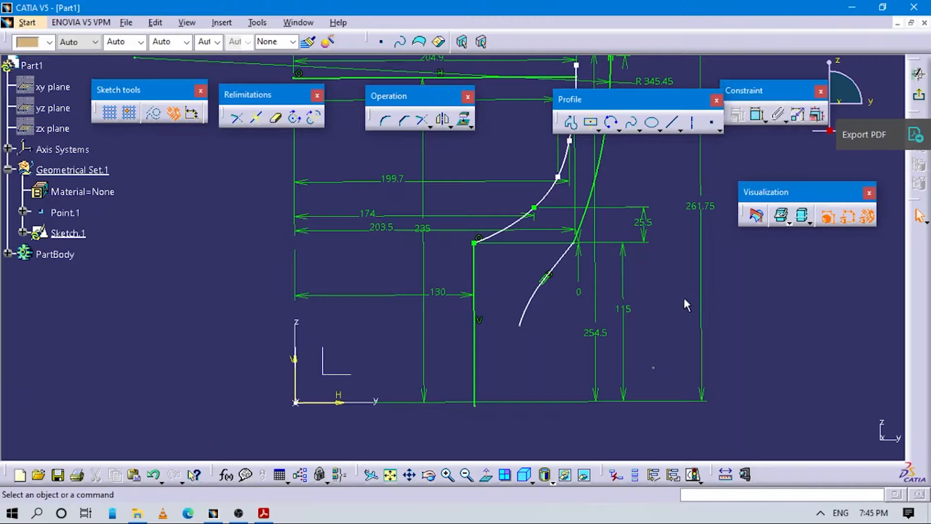
{"action": "left_click", "coordinate": [758, 115]}
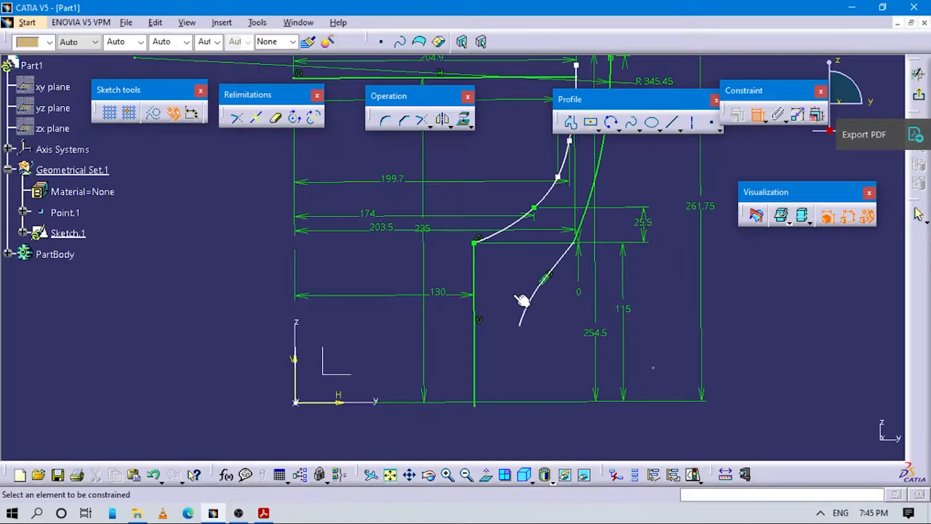
{"action": "left_click", "coordinate": [521, 299]}
{"action": "left_click", "coordinate": [505, 287]}
{"action": "key", "text": "alt+Tab"}
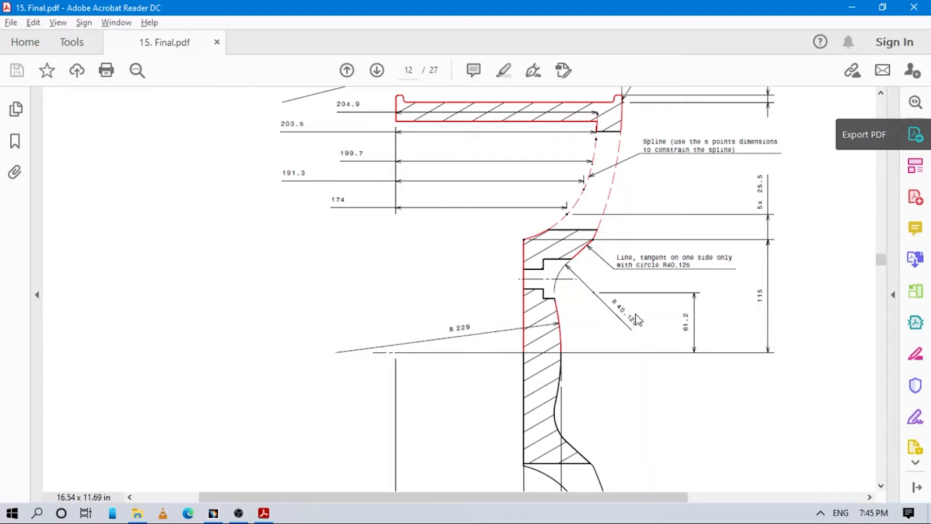
{"action": "key", "text": "alt+Tab"}
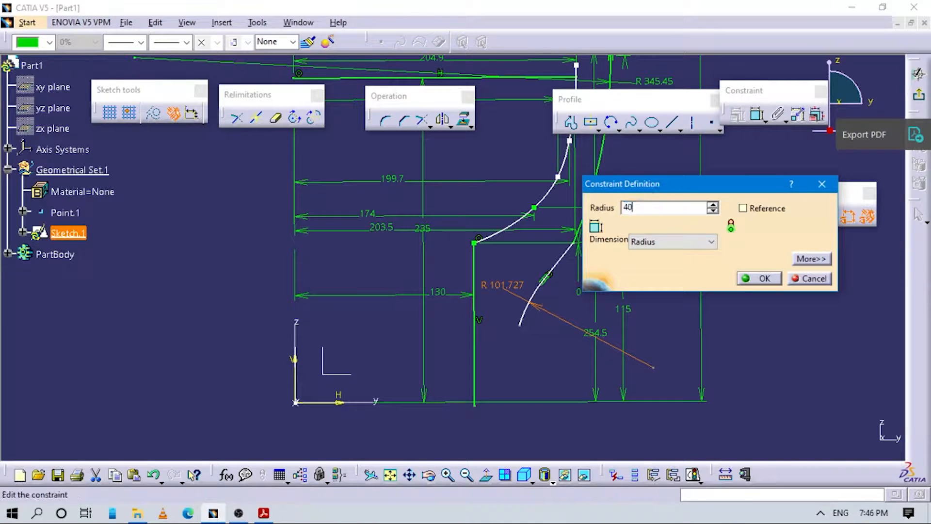
{"action": "key", "text": "Return"}
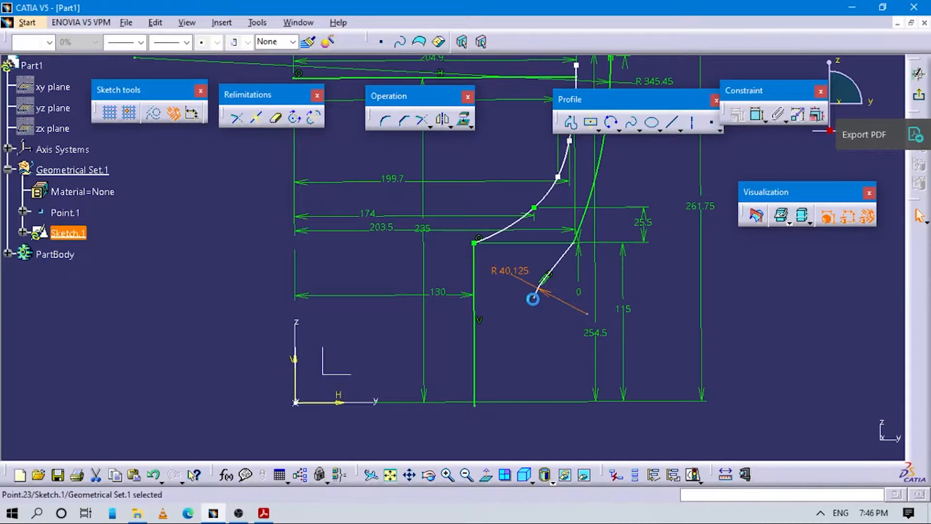
Adjust the R40.125 arc's lower end and position, and check the tangent line note in the PDF
{"action": "left_click_drag", "start_coordinate": [534, 298], "coordinate": [528, 314]}
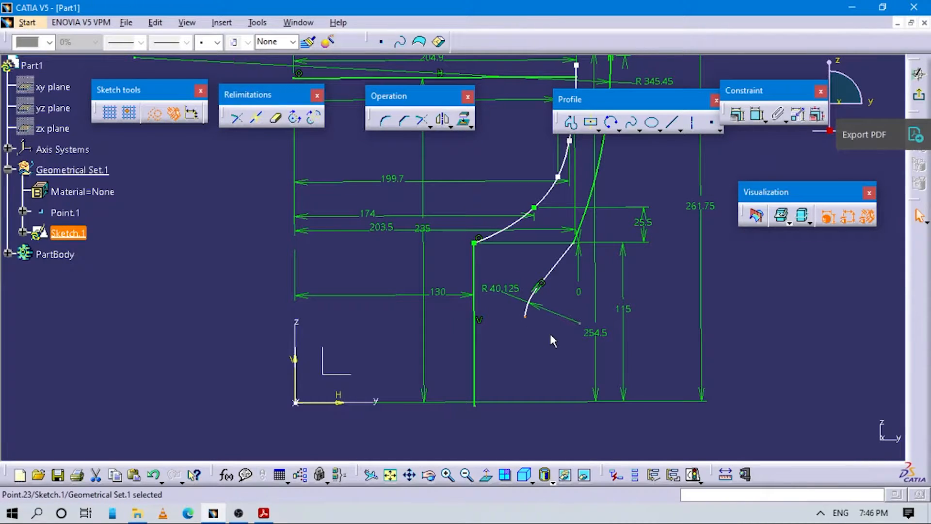
{"action": "left_click", "coordinate": [535, 289]}
{"action": "left_click_drag", "start_coordinate": [540, 286], "coordinate": [542, 286]}
{"action": "key", "text": "alt+Tab"}
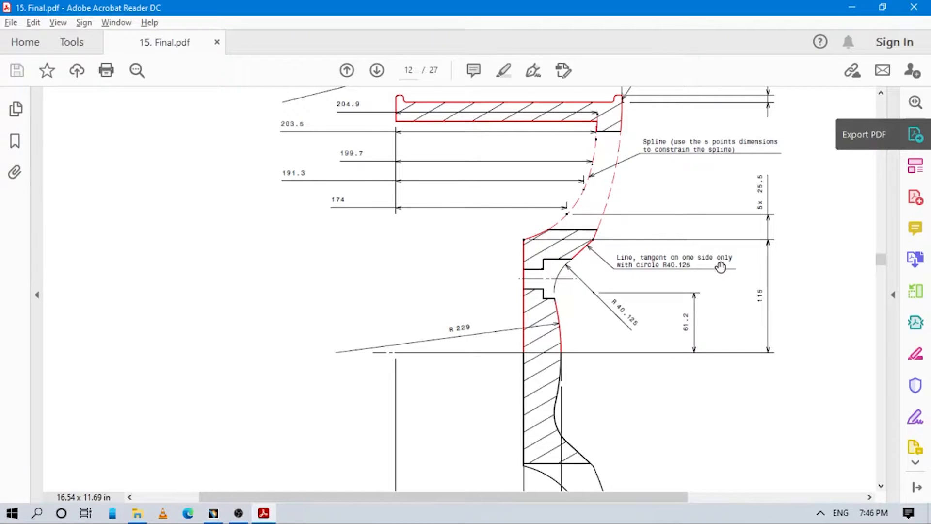
{"action": "key", "text": "alt+Tab"}
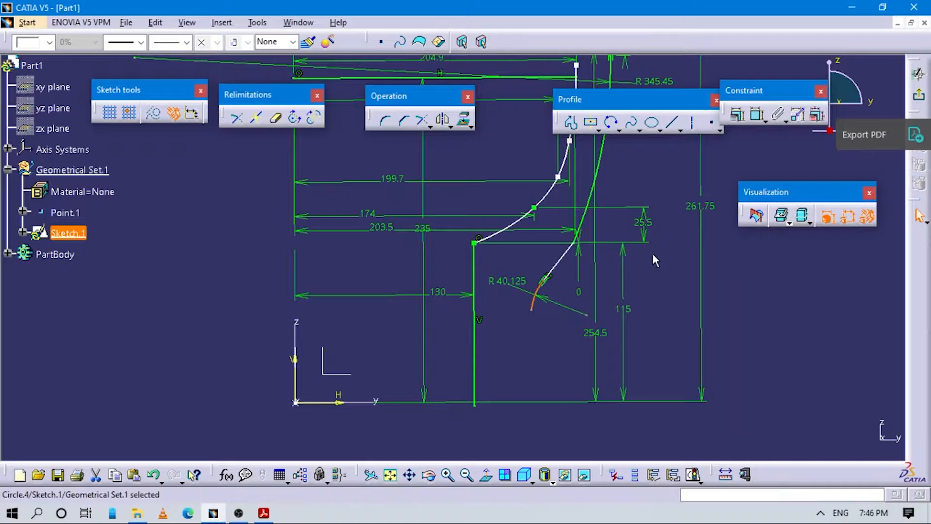
Check the lower hub curve in the PDF and draw a three-point arc from the R40.125 arc's lower end to the horizontal axis
{"action": "key", "text": "alt+Tab"}
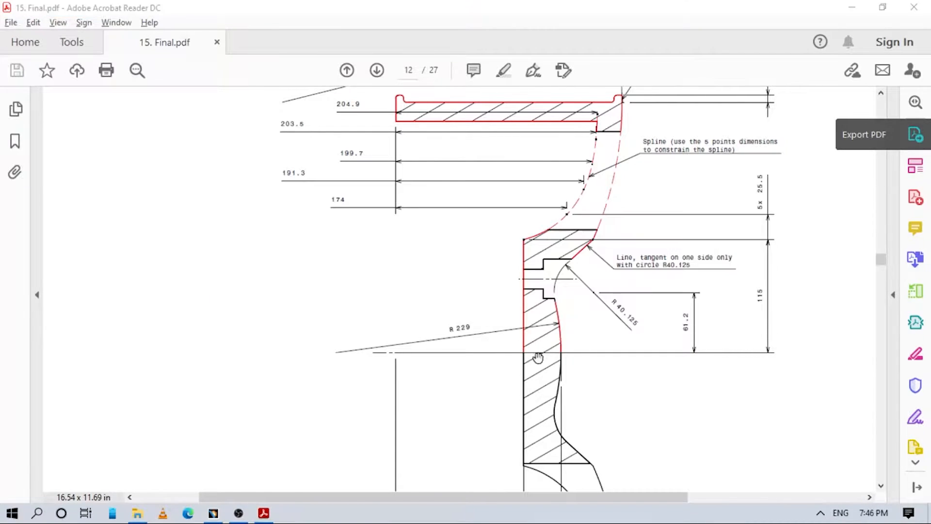
{"action": "key", "text": "alt+Tab"}
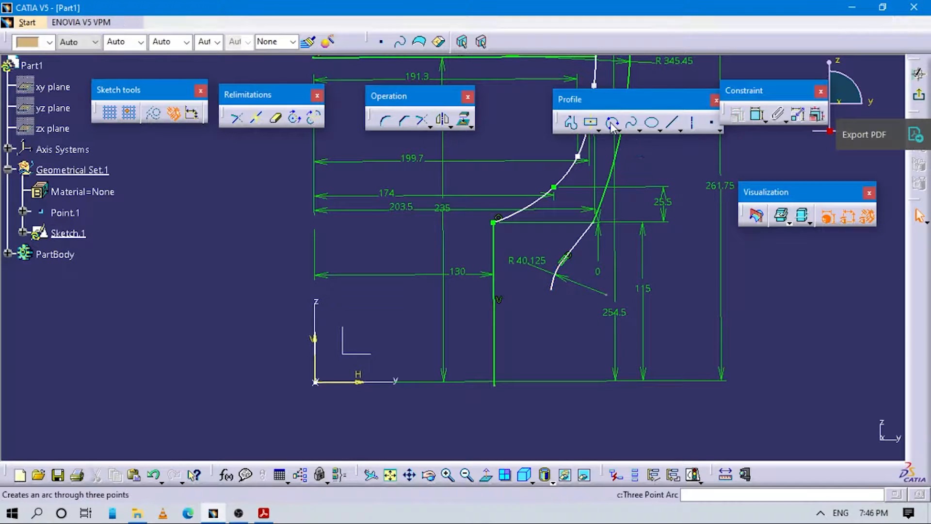
{"action": "left_click", "coordinate": [611, 122]}
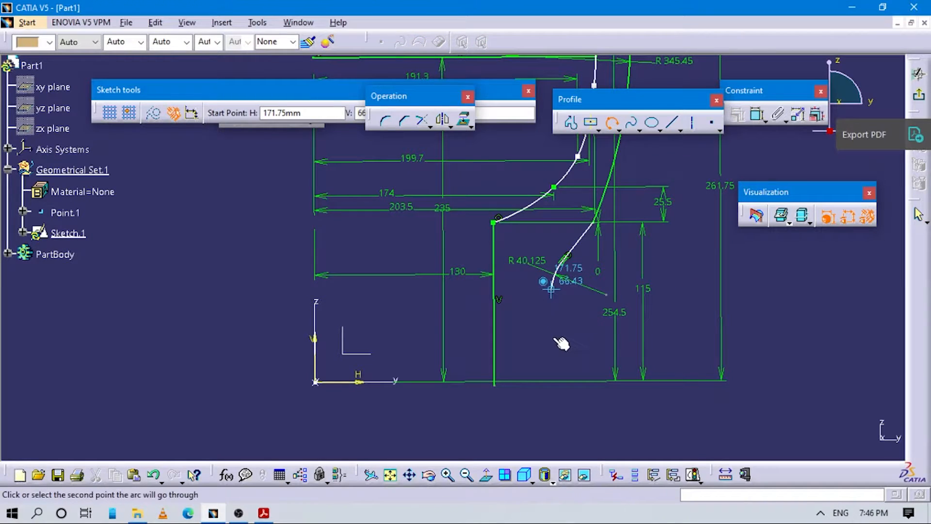
{"action": "left_click", "coordinate": [572, 378]}
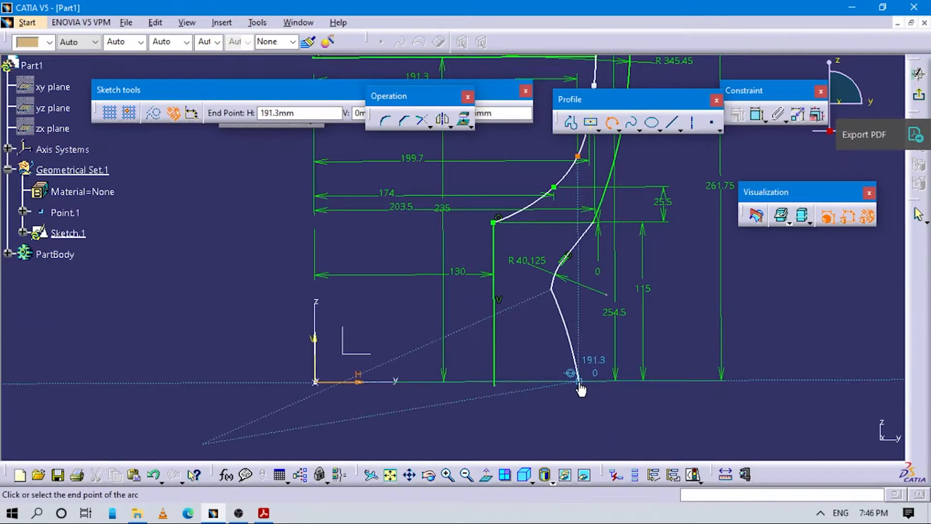
{"action": "left_click", "coordinate": [572, 383]}
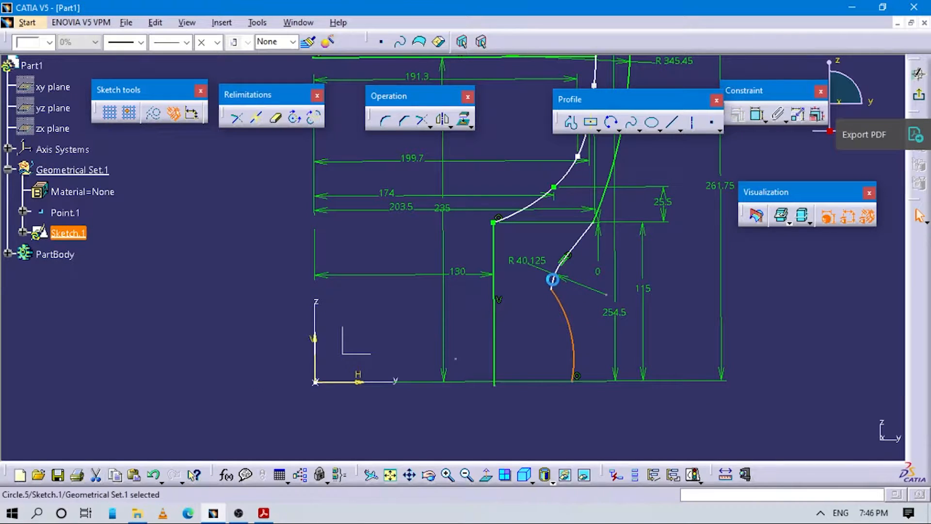
Make the lower arc tangent to the R40.125 arc and move its centre to the far side of the vertical axis
{"action": "left_click", "coordinate": [557, 276], "text": "ctrl"}
{"action": "left_click", "coordinate": [737, 115]}
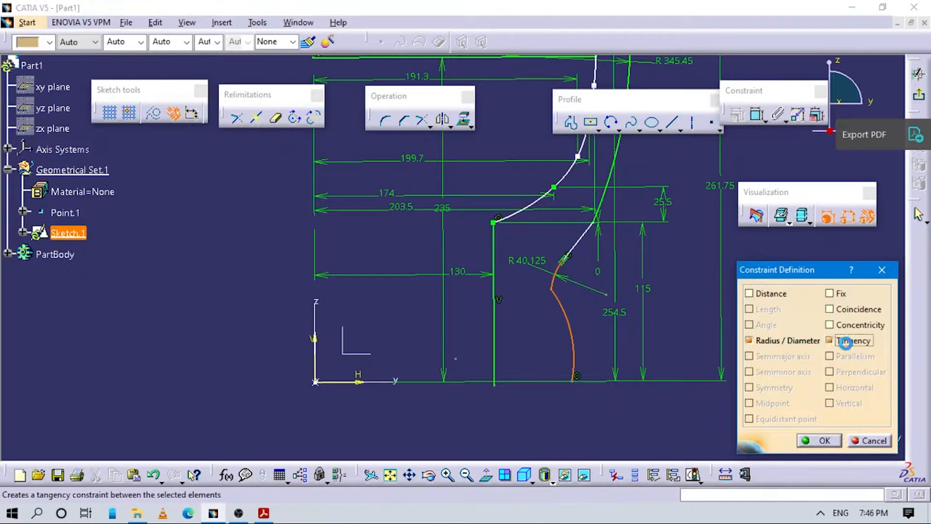
{"action": "left_click", "coordinate": [839, 341]}
{"action": "middle_click_drag", "start_coordinate": [495, 401], "coordinate": [549, 354]}
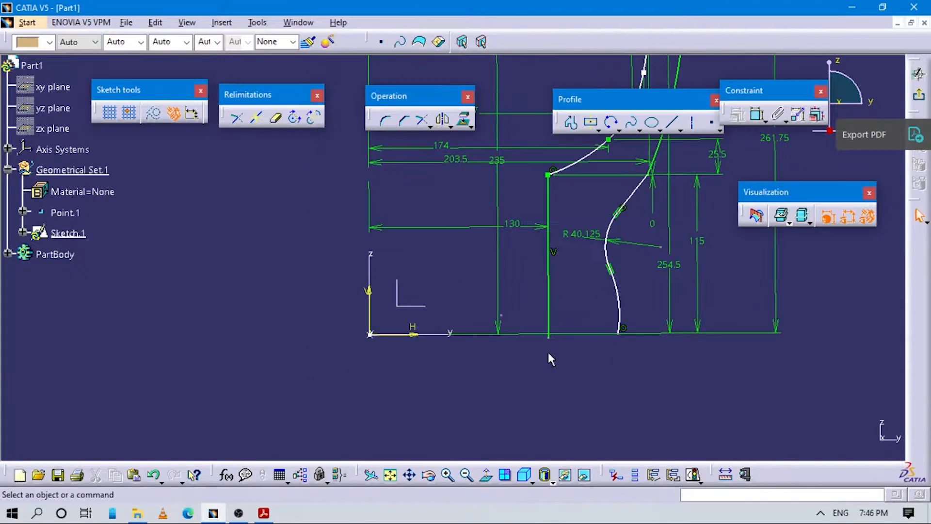
{"action": "left_click", "coordinate": [510, 319]}
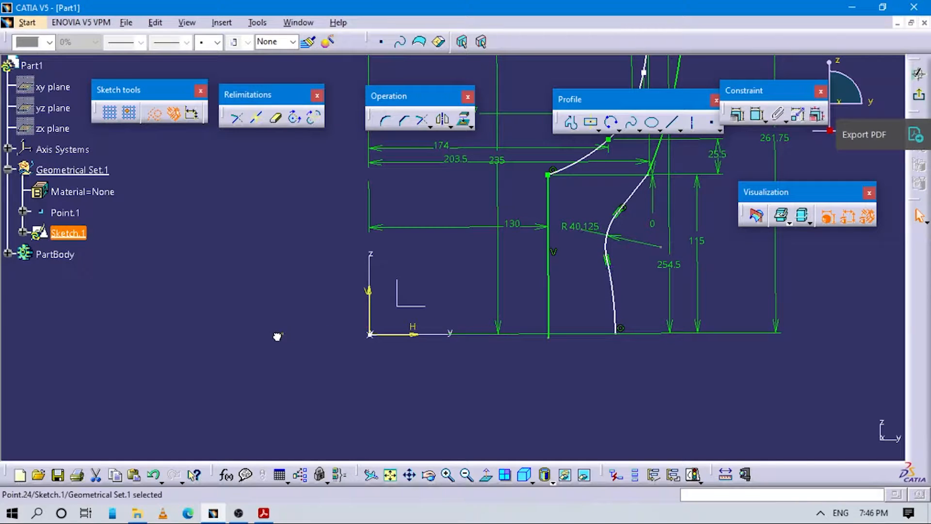
Look up the lower arc's radius in the PDF and dimension the arc with a radius of 229 mm
{"action": "key", "text": "alt+Tab"}
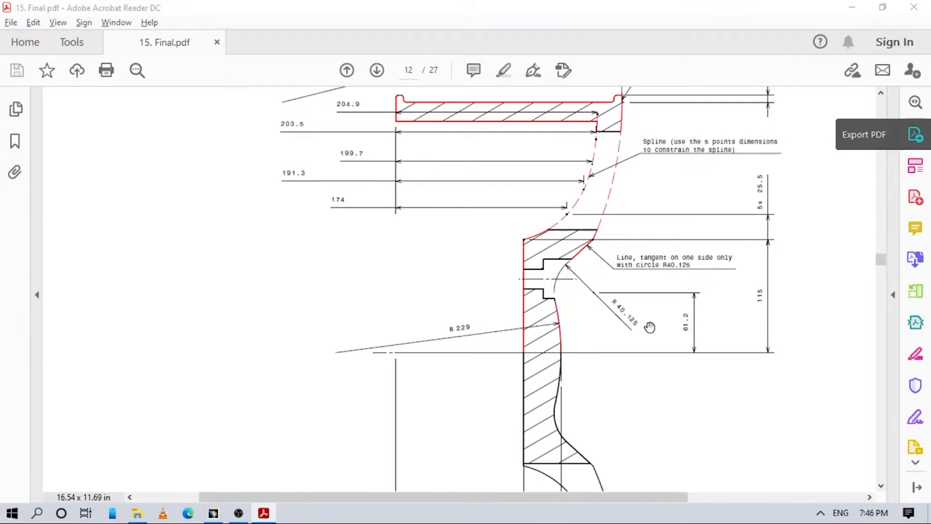
{"action": "key", "text": "alt+Tab"}
{"action": "left_click", "coordinate": [741, 280]}
{"action": "left_click", "coordinate": [757, 116]}
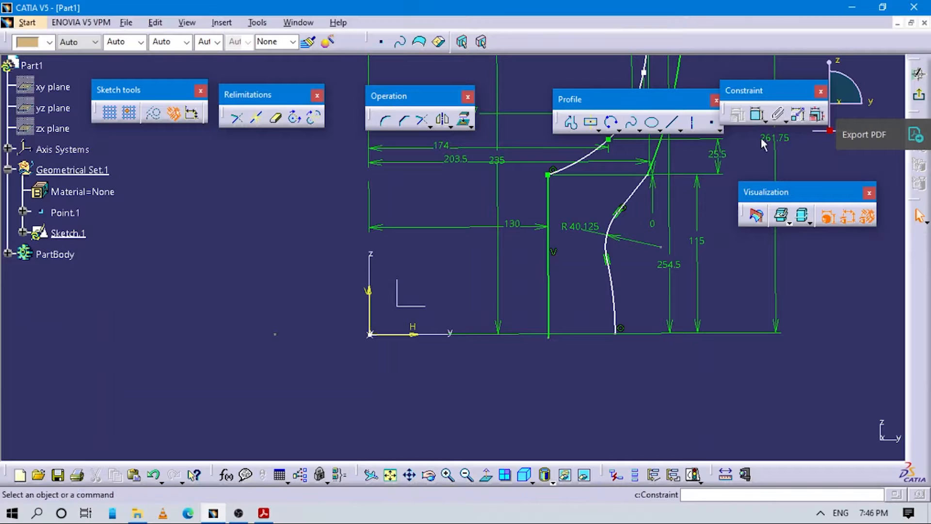
{"action": "left_click", "coordinate": [765, 121]}
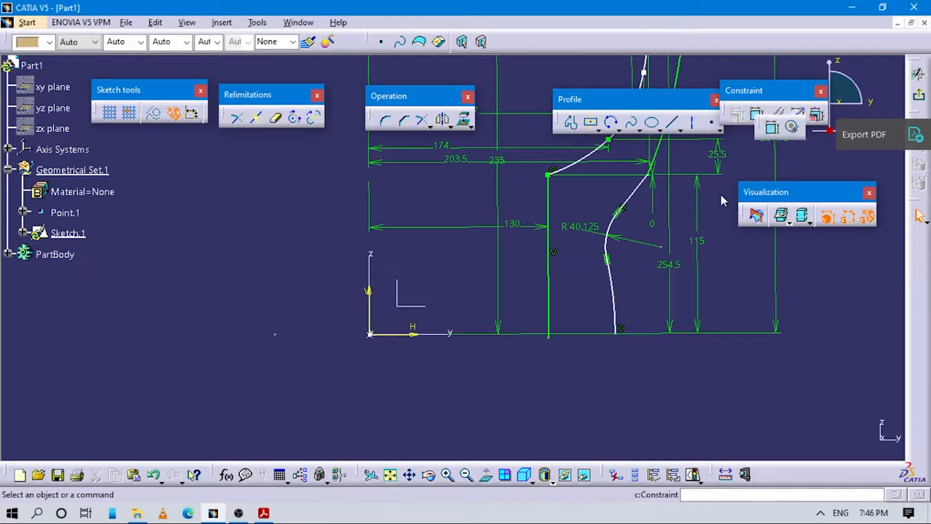
{"action": "left_click", "coordinate": [615, 290]}
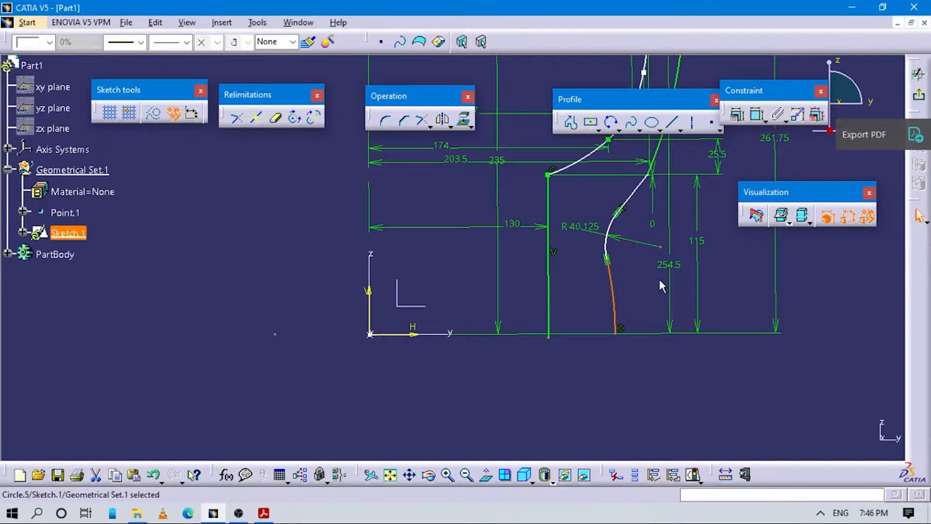
{"action": "left_click", "coordinate": [760, 119]}
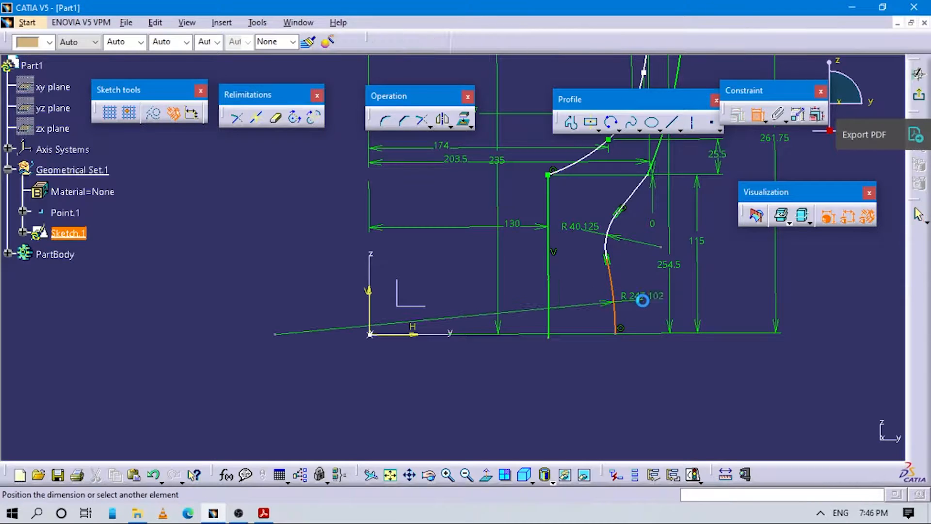
{"action": "double_click", "coordinate": [650, 297]}
{"action": "type", "text": "229"}
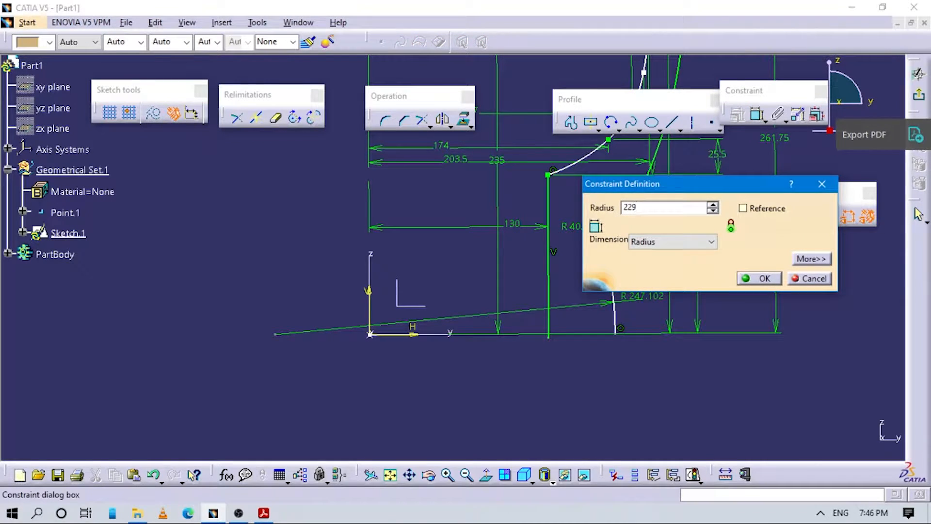
{"action": "key", "text": "Return"}
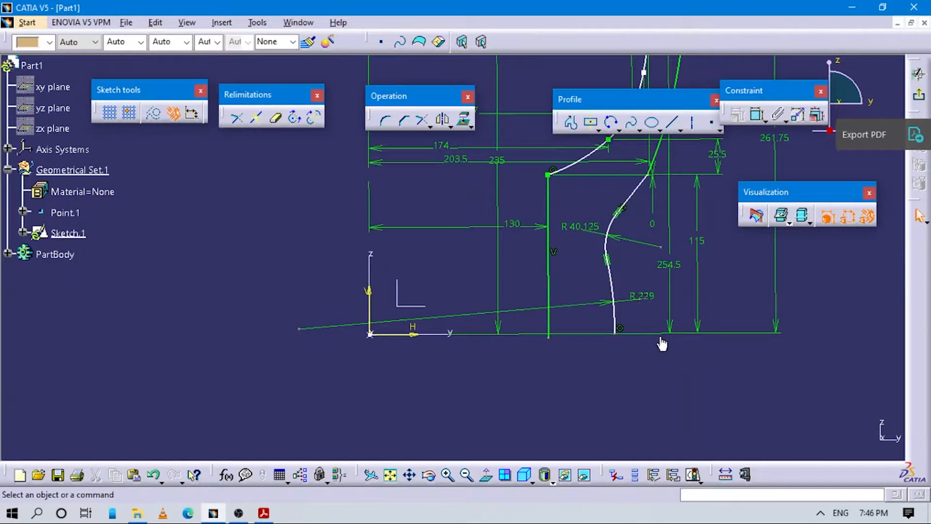
Shift the R40.125 arc slightly toward the vertical line and examine the hub section's dimensions in the PDF
{"action": "middle_click_drag", "start_coordinate": [662, 343], "coordinate": [579, 356]}
{"action": "mouse_move", "coordinate": [584, 304]}
{"action": "middle_mouse_down"}
{"action": "mouse_move", "coordinate": [584, 316]}
{"action": "mouse_move", "coordinate": [557, 281]}
{"action": "middle_mouse_up"}
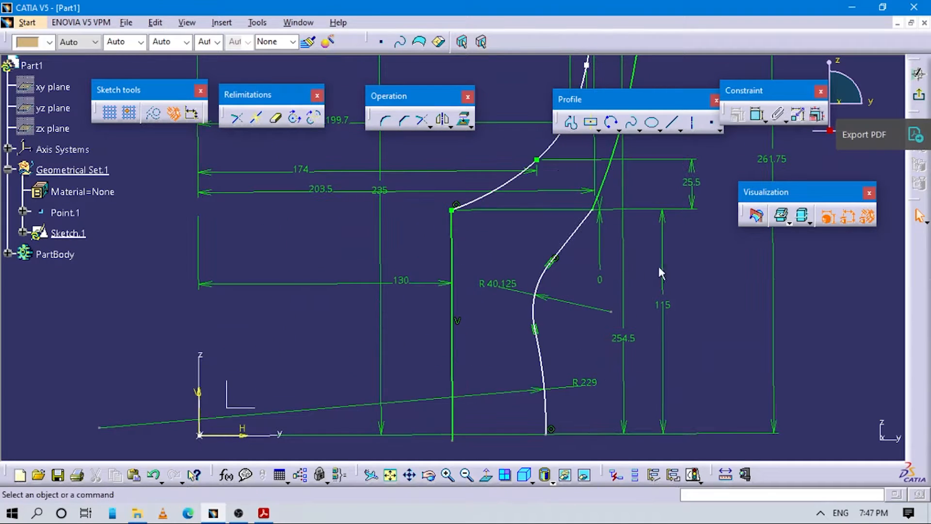
{"action": "left_click_drag", "start_coordinate": [549, 285], "coordinate": [538, 279]}
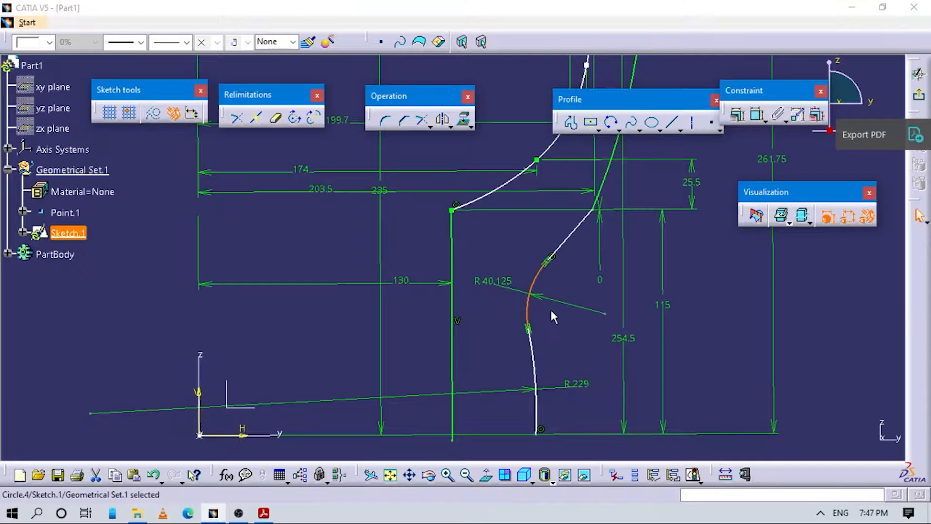
{"action": "key", "text": "alt+Tab"}
{"action": "scroll", "coordinate": [574, 308], "scroll_direction": "down", "scroll_amount": 5}
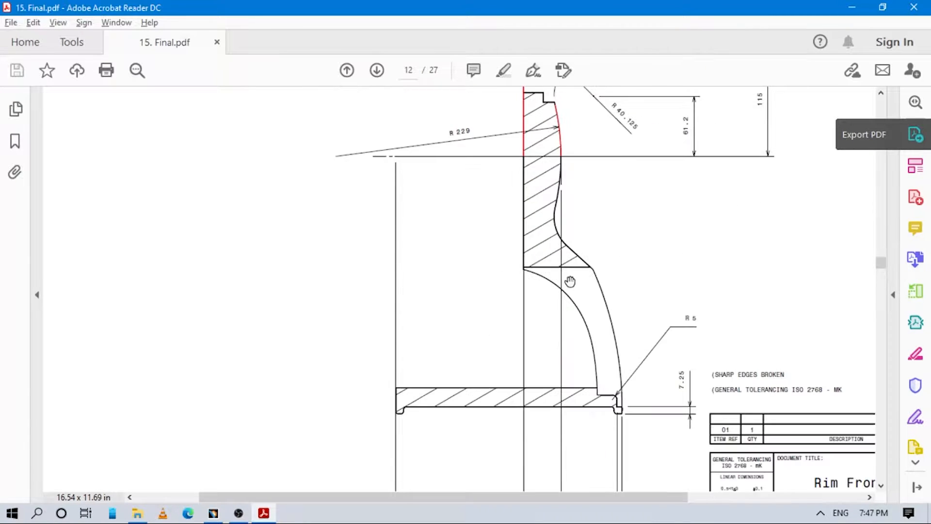
{"action": "scroll", "coordinate": [533, 340], "scroll_direction": "up", "scroll_amount": 1}
{"action": "scroll", "coordinate": [543, 320], "scroll_direction": "up", "scroll_amount": 5}
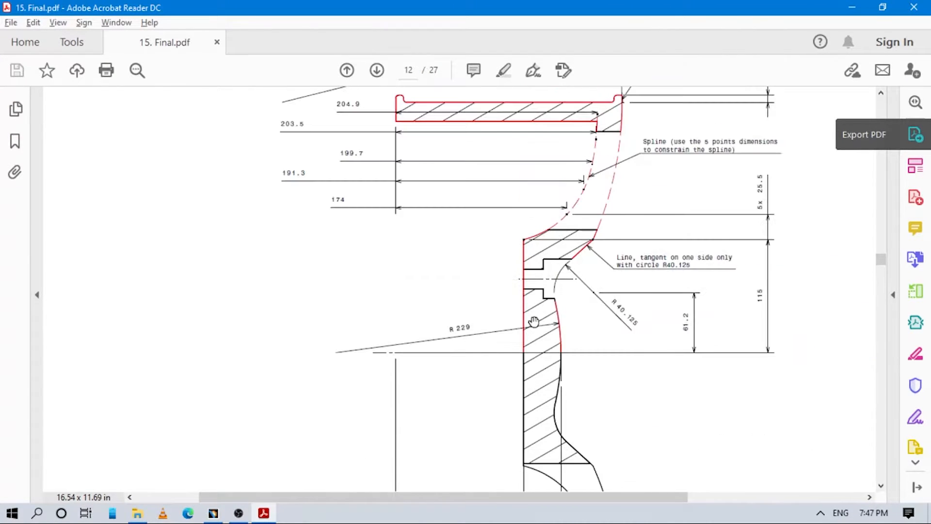
{"action": "key", "text": "alt+Tab"}
{"action": "middle_click_drag", "start_coordinate": [669, 271], "coordinate": [672, 303]}
{"action": "left_click", "coordinate": [672, 304]}
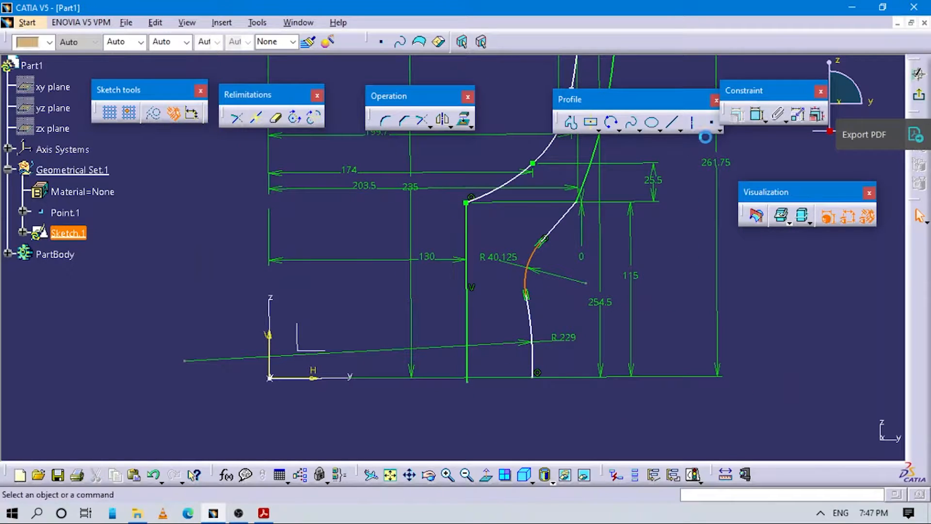
Dimension the distance between the R229 arc and the vertical profile line
{"action": "left_click", "coordinate": [758, 115]}
{"action": "left_click", "coordinate": [534, 335]}
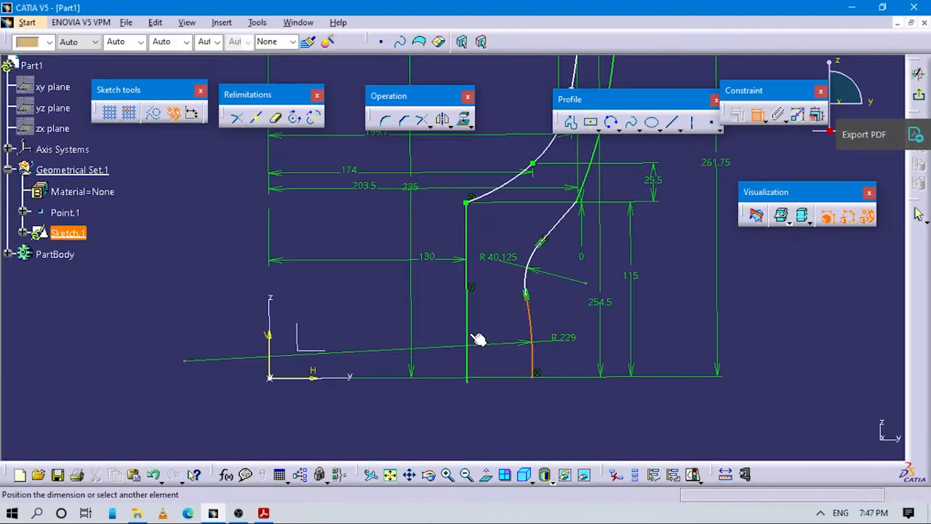
{"action": "left_click", "coordinate": [475, 332]}
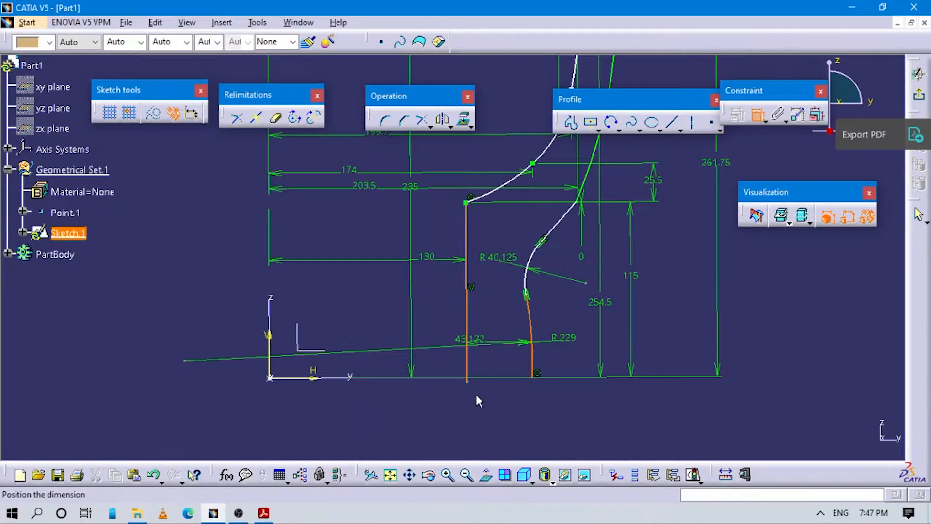
Place the horizontal dimension between the vertical line and the R 229 arc below the profile and set it to 38 mm
{"action": "middle_click_drag", "start_coordinate": [481, 423], "coordinate": [492, 377]}
{"action": "left_click", "coordinate": [492, 388]}
{"action": "double_click", "coordinate": [501, 381]}
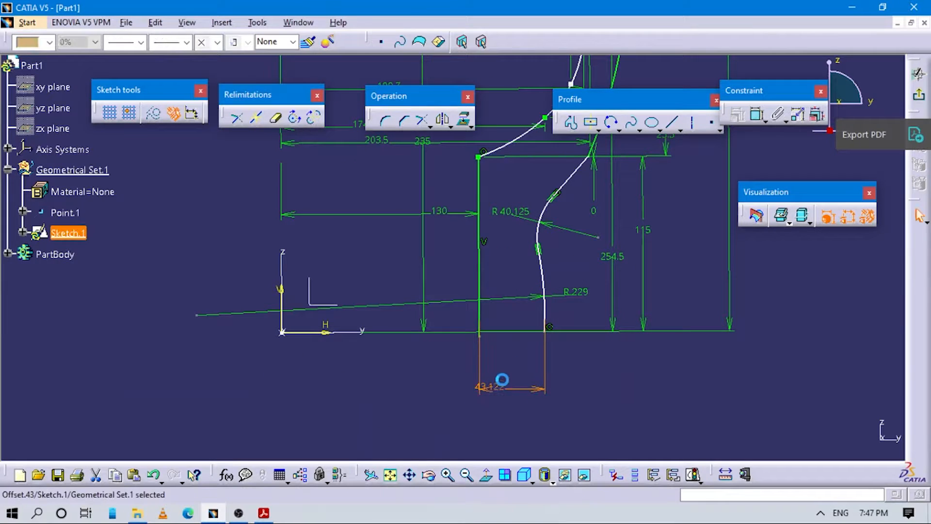
{"action": "type", "text": "38"}
{"action": "key", "text": "Return"}
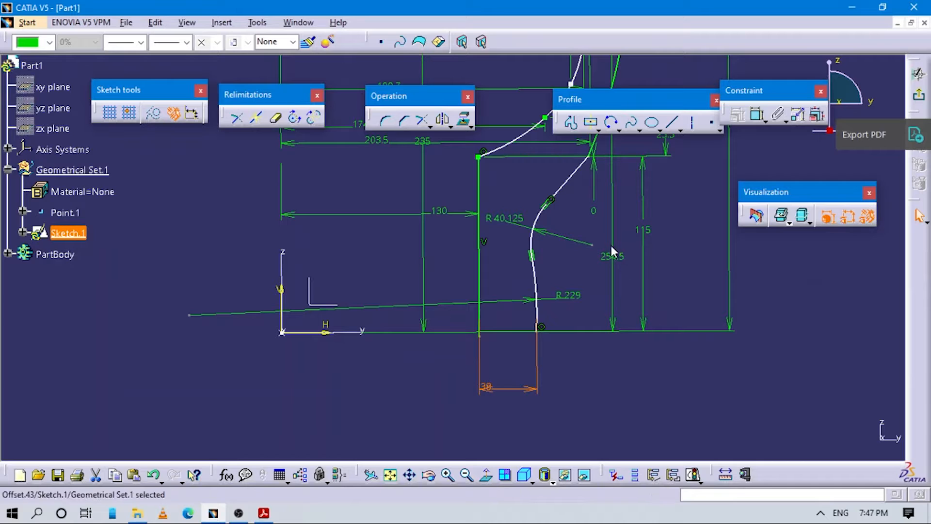
{"action": "mouse_move", "coordinate": [578, 312]}
{"action": "middle_mouse_down"}
{"action": "mouse_move", "coordinate": [536, 370]}
{"action": "mouse_move", "coordinate": [614, 328]}
{"action": "middle_mouse_up"}
{"action": "left_click", "coordinate": [613, 328]}
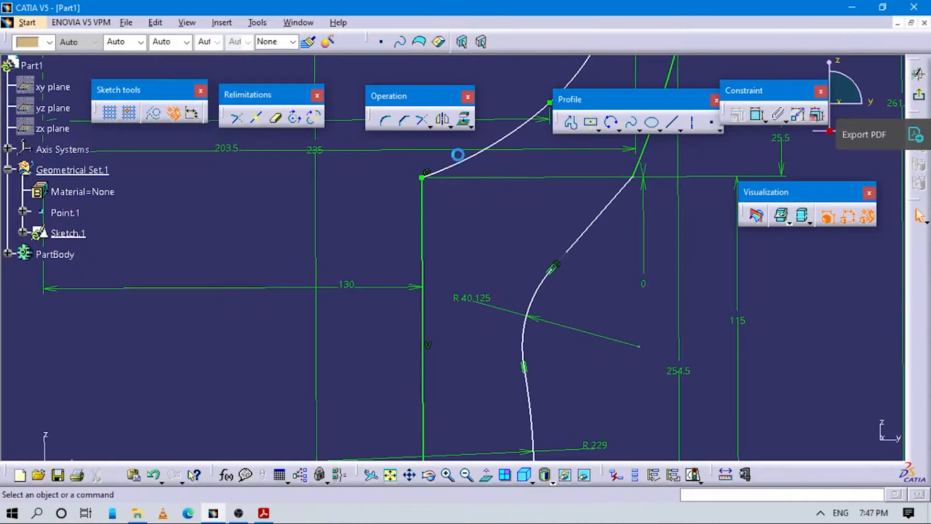
Extend the slanted line's free lower end past its tangent point with the R 40.125 arc
{"action": "middle_click_drag", "start_coordinate": [589, 256], "coordinate": [400, 270]}
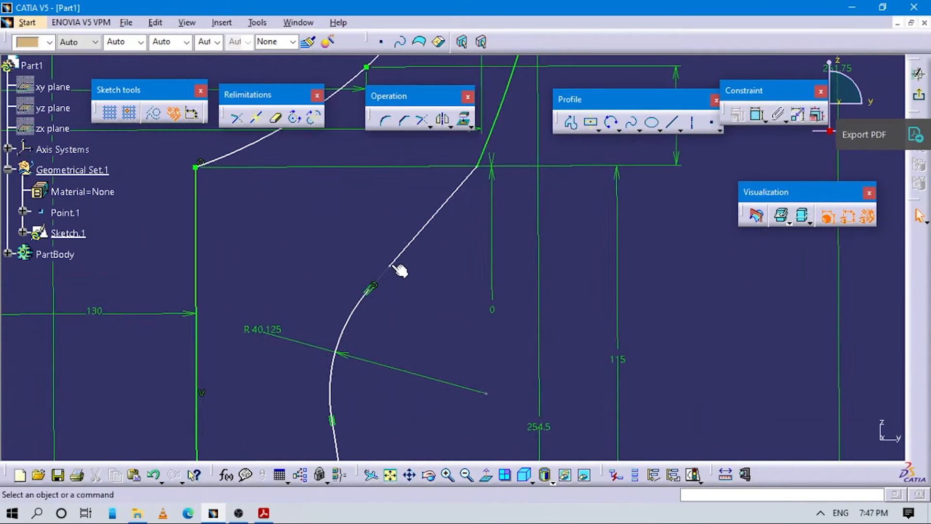
{"action": "left_click_drag", "start_coordinate": [393, 267], "coordinate": [346, 321]}
{"action": "middle_click_drag", "start_coordinate": [419, 259], "coordinate": [443, 301]}
{"action": "left_click", "coordinate": [409, 285]}
Try to make the slanted line tangent to the outer arc at their shared endpoint
{"action": "left_click", "coordinate": [401, 271]}
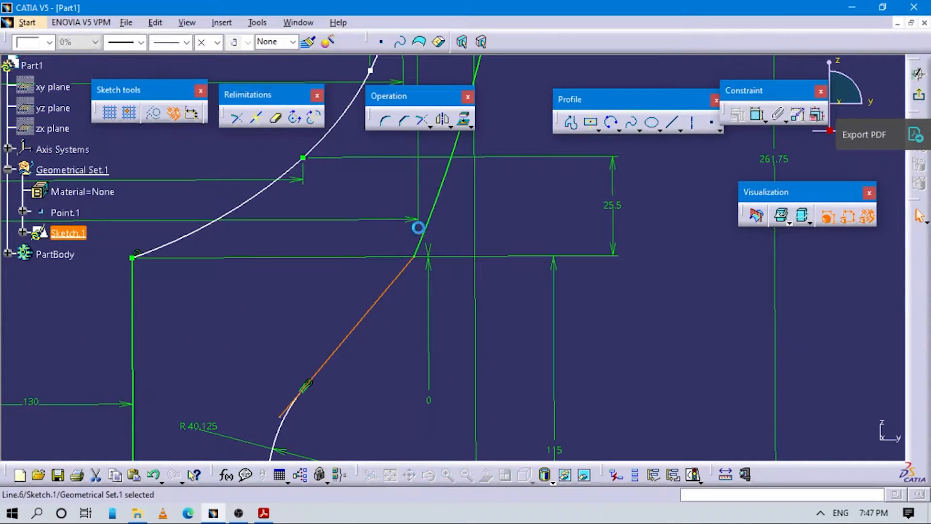
{"action": "left_click", "coordinate": [712, 122]}
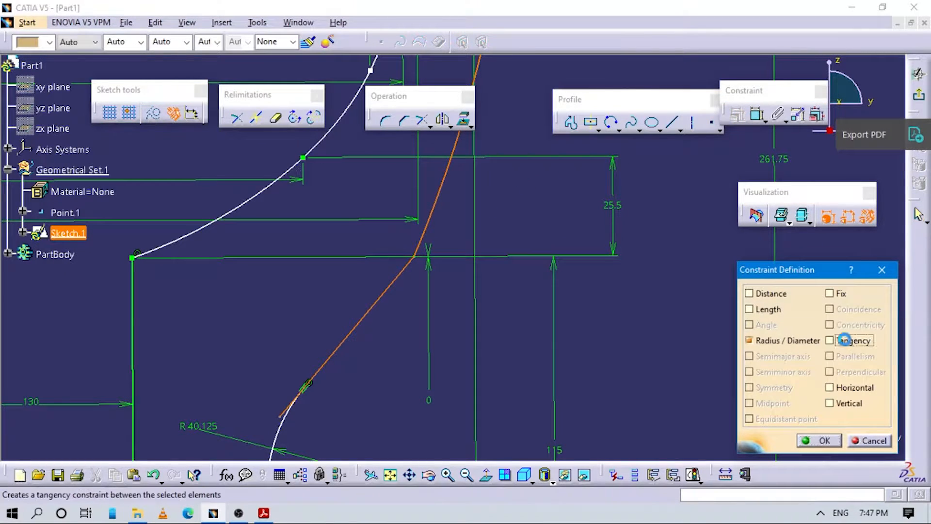
{"action": "left_click", "coordinate": [830, 341]}
{"action": "mouse_move", "coordinate": [480, 426]}
{"action": "middle_mouse_down"}
{"action": "mouse_move", "coordinate": [528, 290]}
{"action": "mouse_move", "coordinate": [538, 324]}
{"action": "middle_mouse_up"}
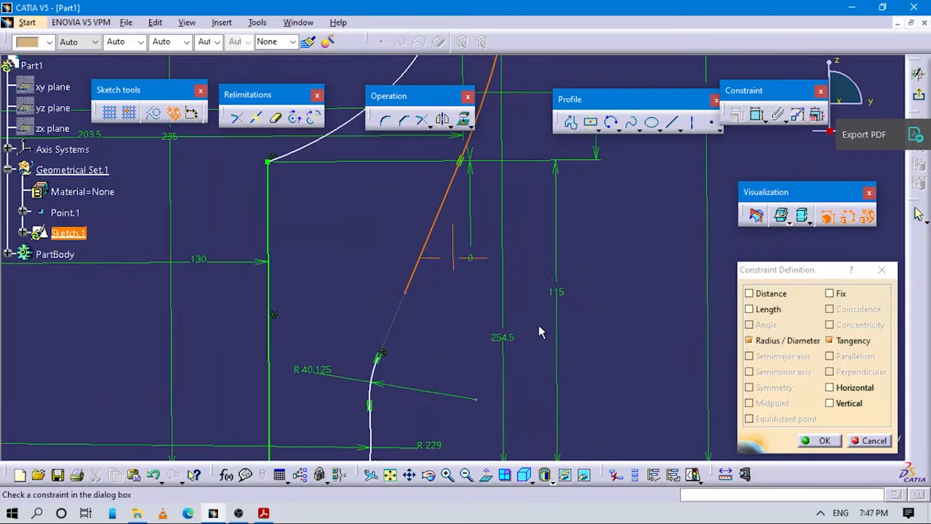
{"action": "middle_click_drag", "start_coordinate": [448, 381], "coordinate": [513, 288]}
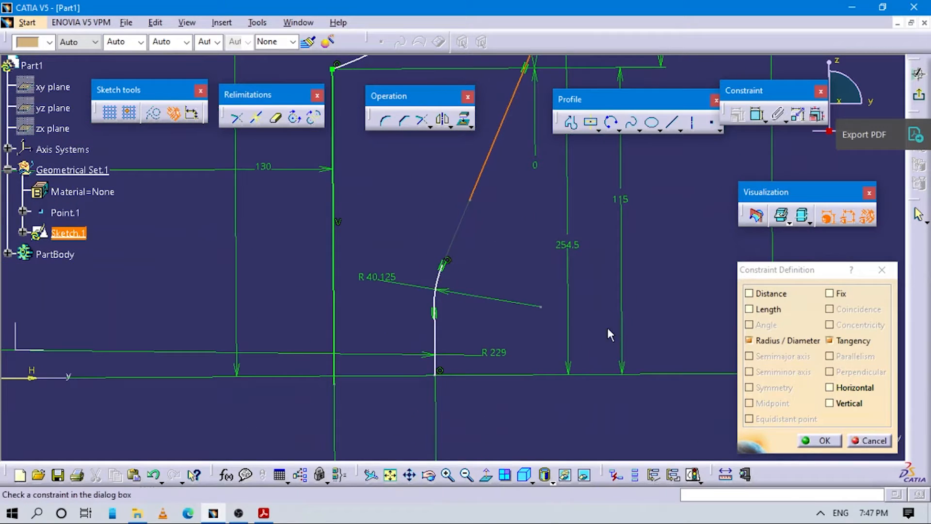
{"action": "left_click", "coordinate": [819, 440]}
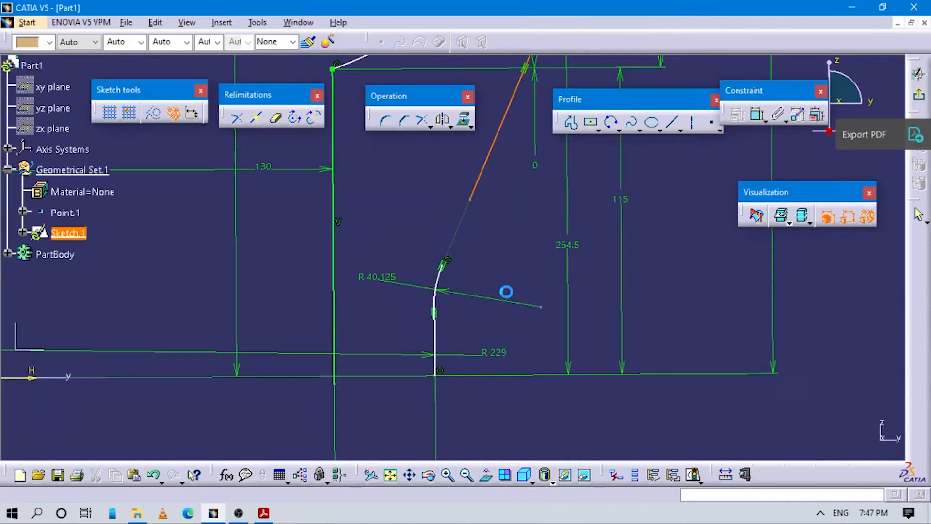
Try to reposition the R 40.125 and R 229 arcs, and undo the move together with the new tangency constraint
{"action": "left_click", "coordinate": [446, 262]}
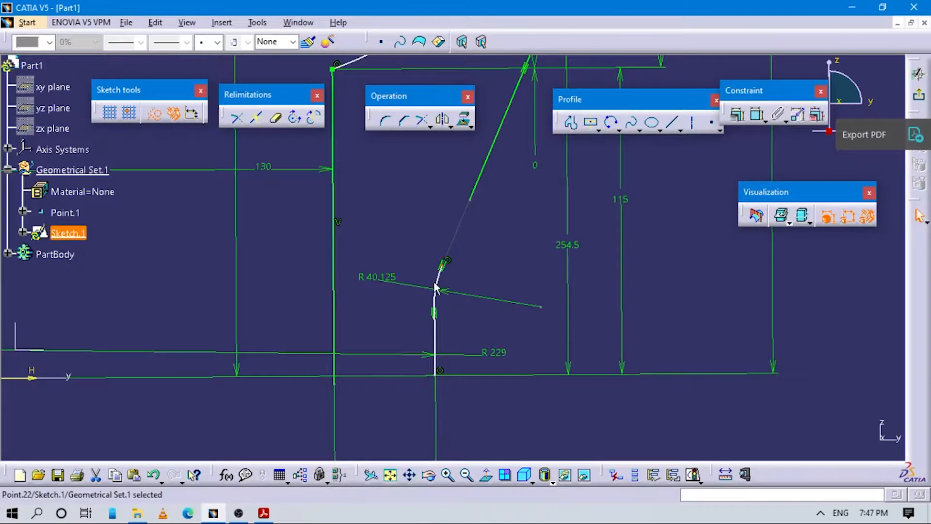
{"action": "left_click", "coordinate": [441, 257]}
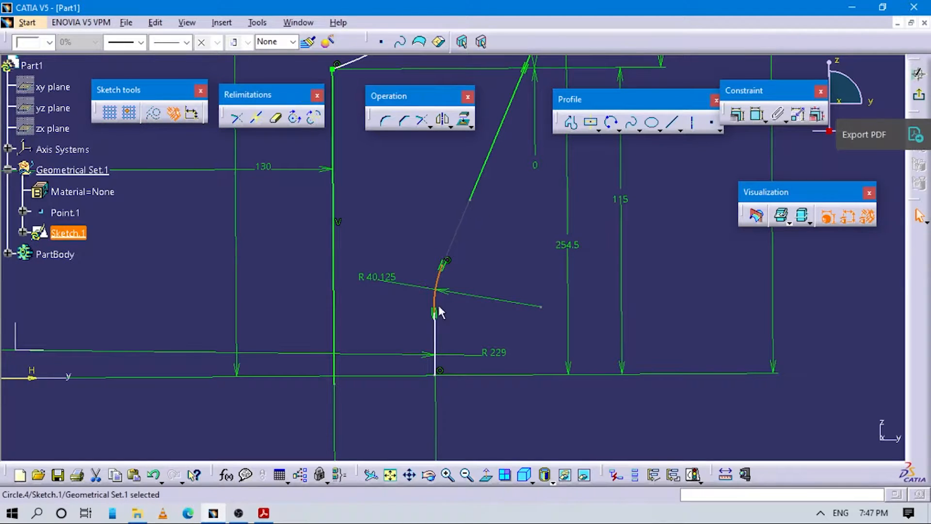
{"action": "mouse_move", "coordinate": [426, 317]}
{"action": "left_mouse_down"}
{"action": "mouse_move", "coordinate": [437, 332]}
{"action": "mouse_move", "coordinate": [430, 317]}
{"action": "left_mouse_up"}
{"action": "left_click_drag", "start_coordinate": [433, 286], "coordinate": [454, 254]}
{"action": "key", "text": "ctrl+z"}
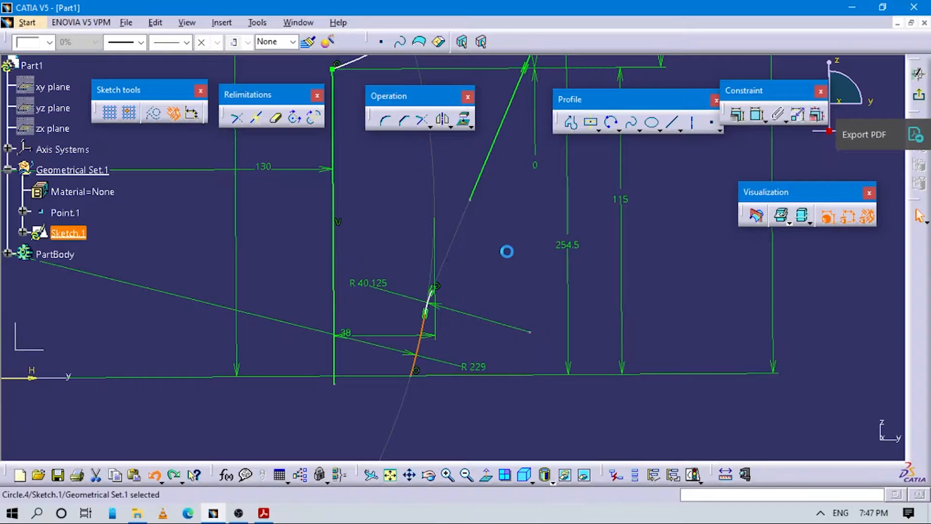
{"action": "key", "text": "ctrl+z"}
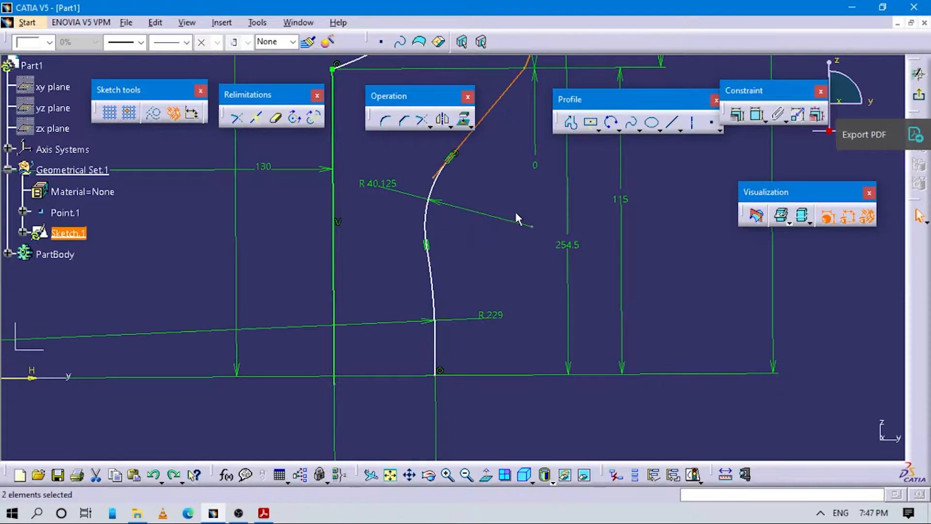
Check the tangency note in the PDF drawing and trim the slanted line and the R 40.125 arc where they meet
{"action": "middle_click_drag", "start_coordinate": [515, 213], "coordinate": [513, 291]}
{"action": "left_click", "coordinate": [513, 289]}
{"action": "key", "text": "alt+Tab"}
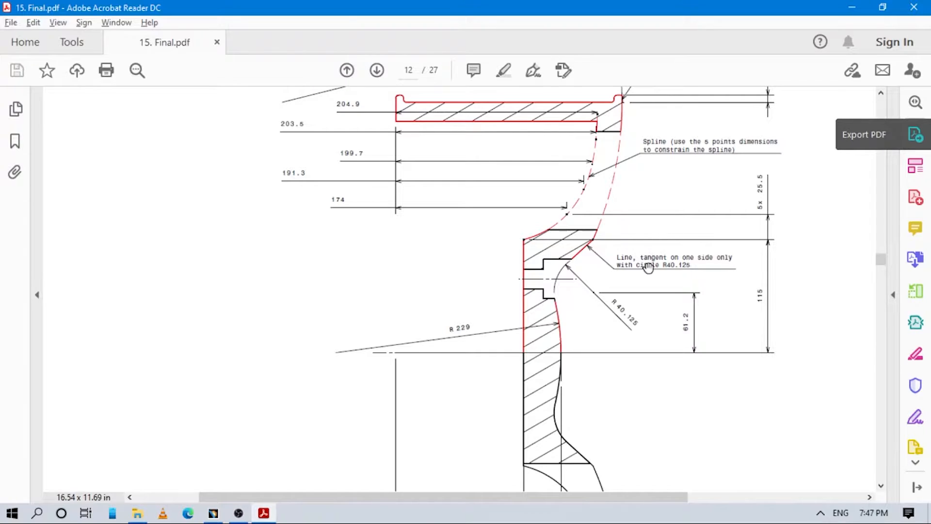
{"action": "key", "text": "alt+Tab"}
{"action": "middle_click_drag", "start_coordinate": [468, 337], "coordinate": [471, 291]}
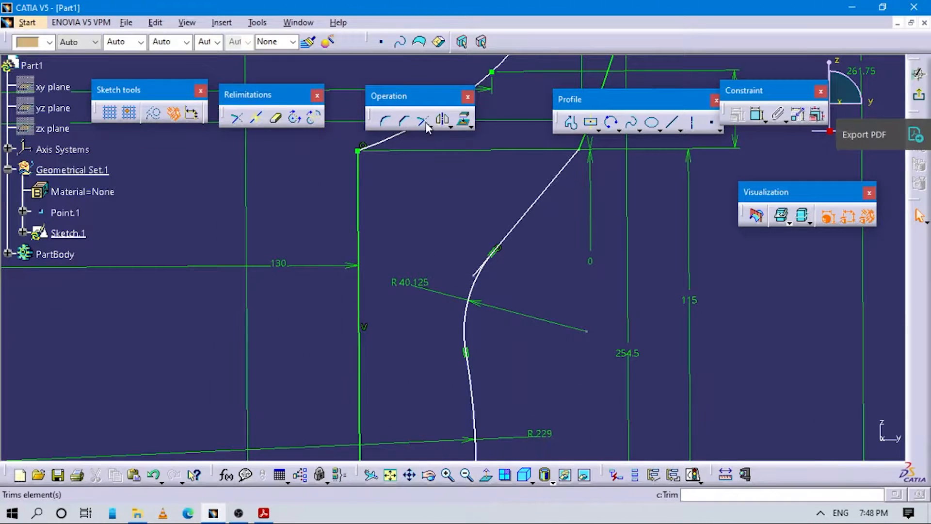
{"action": "left_click", "coordinate": [424, 122]}
{"action": "left_click", "coordinate": [474, 278]}
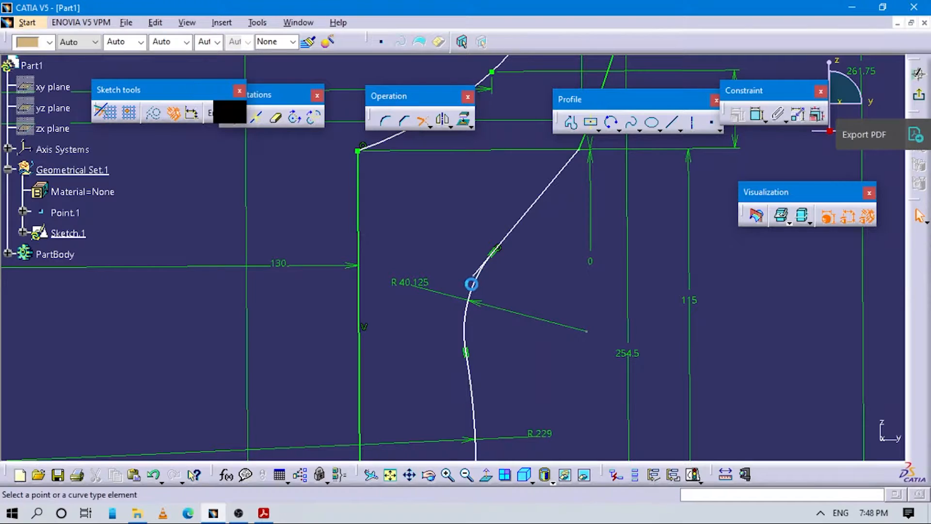
{"action": "left_click", "coordinate": [517, 227]}
Try to extend the R 229 arc below the horizontal axis with Trim
{"action": "middle_click_drag", "start_coordinate": [518, 255], "coordinate": [519, 330]}
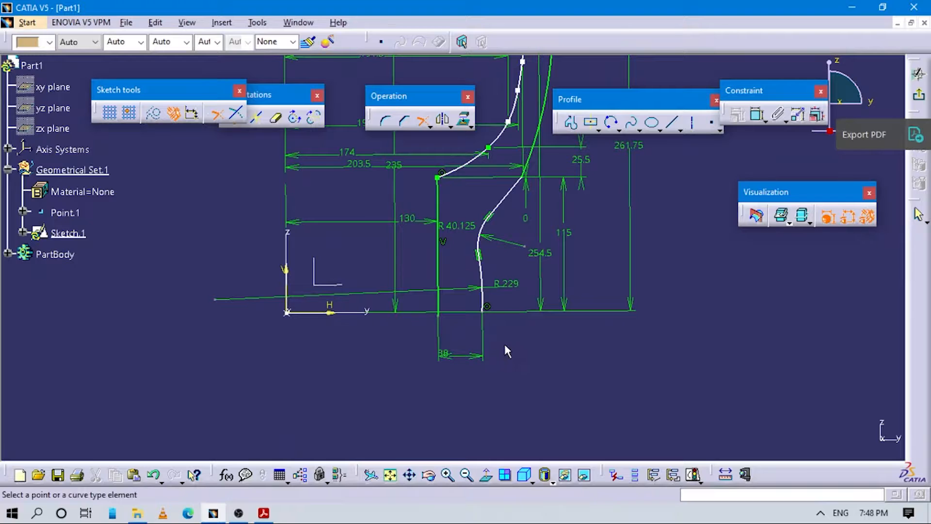
{"action": "left_click", "coordinate": [487, 301]}
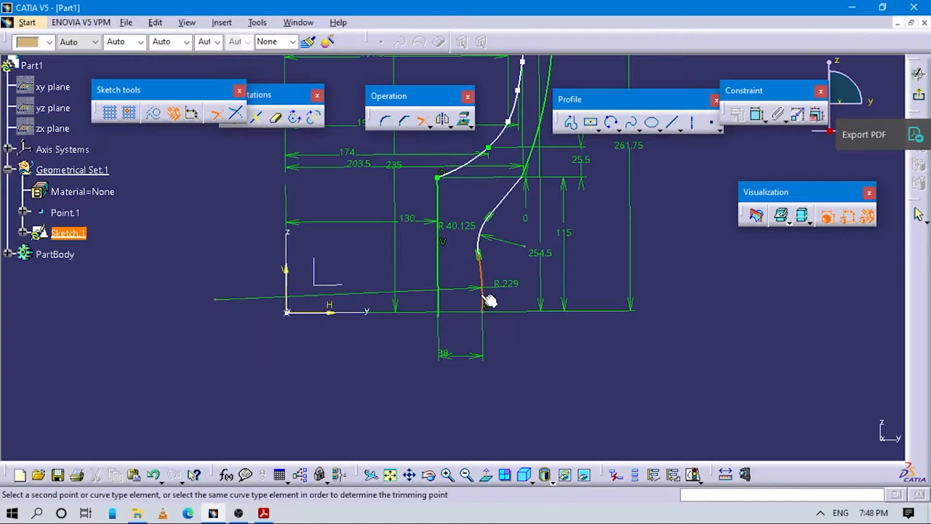
{"action": "left_click", "coordinate": [506, 333]}
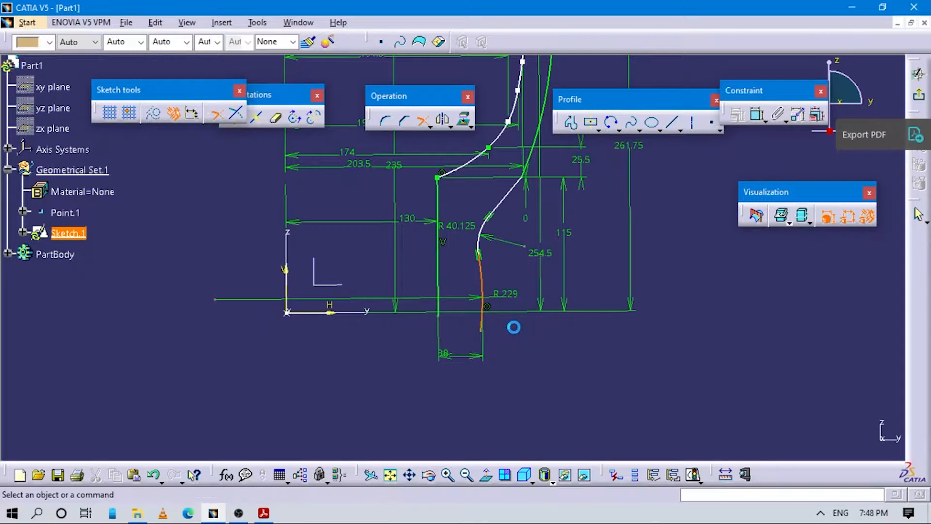
Draw a horizontal line along the H axis from the R 229 arc's lower end to the vertical line
{"action": "middle_click_drag", "start_coordinate": [521, 341], "coordinate": [503, 314]}
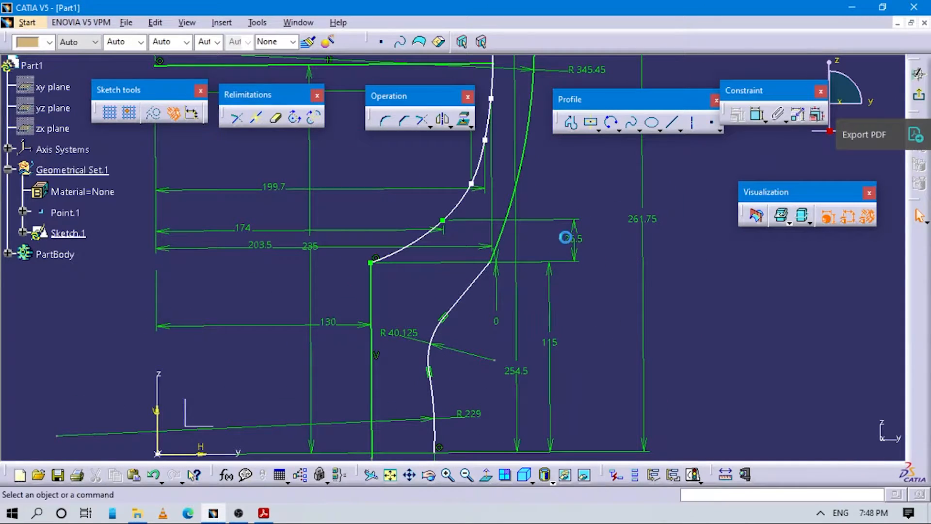
{"action": "mouse_move", "coordinate": [580, 204]}
{"action": "middle_mouse_down"}
{"action": "mouse_move", "coordinate": [584, 278]}
{"action": "mouse_move", "coordinate": [561, 227]}
{"action": "mouse_move", "coordinate": [548, 322]}
{"action": "mouse_move", "coordinate": [625, 327]}
{"action": "middle_mouse_up"}
{"action": "mouse_move", "coordinate": [590, 399]}
{"action": "middle_mouse_down"}
{"action": "mouse_move", "coordinate": [557, 288]}
{"action": "mouse_move", "coordinate": [578, 322]}
{"action": "mouse_move", "coordinate": [631, 294]}
{"action": "mouse_move", "coordinate": [592, 318]}
{"action": "middle_mouse_up"}
{"action": "middle_click_drag", "start_coordinate": [556, 248], "coordinate": [555, 160]}
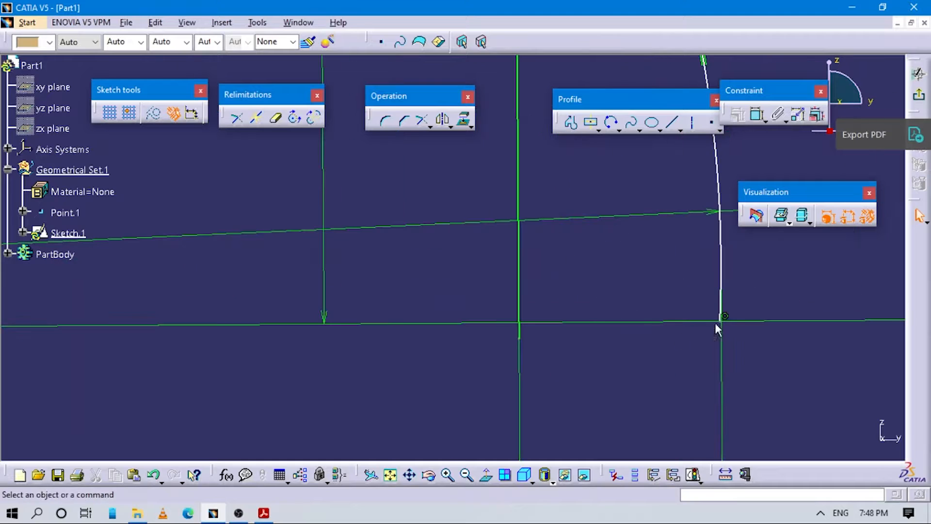
{"action": "mouse_move", "coordinate": [728, 317]}
{"action": "left_mouse_down"}
{"action": "mouse_move", "coordinate": [718, 332]}
{"action": "mouse_move", "coordinate": [715, 324]}
{"action": "left_mouse_up"}
{"action": "middle_click_drag", "start_coordinate": [716, 323], "coordinate": [558, 315]}
{"action": "left_click", "coordinate": [627, 333]}
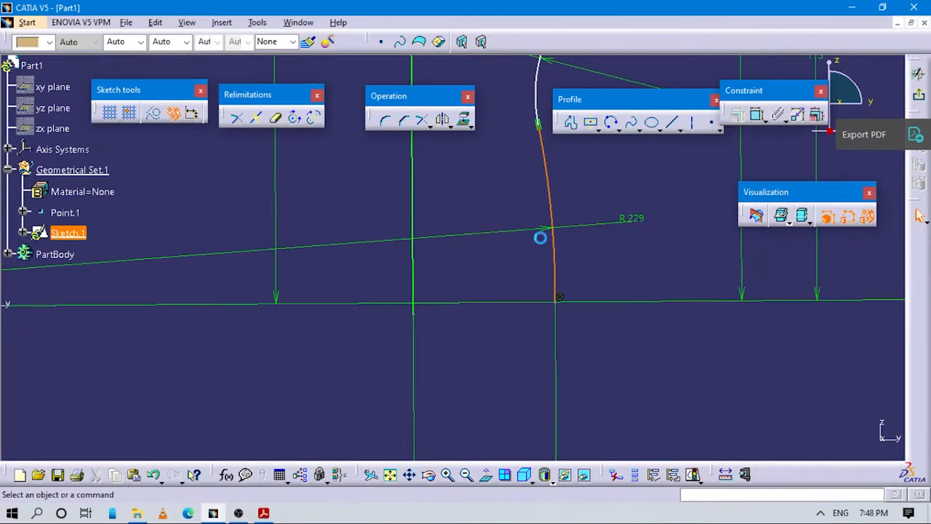
{"action": "left_click", "coordinate": [571, 122]}
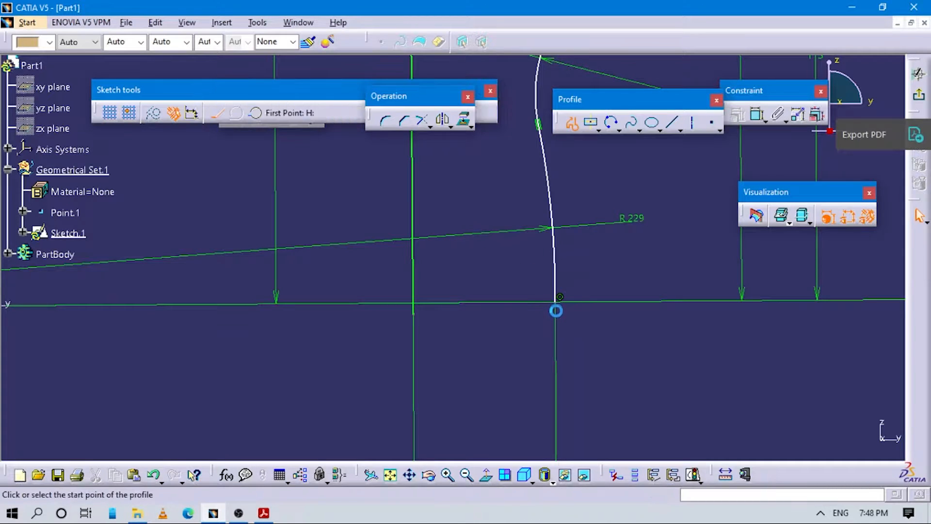
{"action": "double_click", "coordinate": [413, 302]}
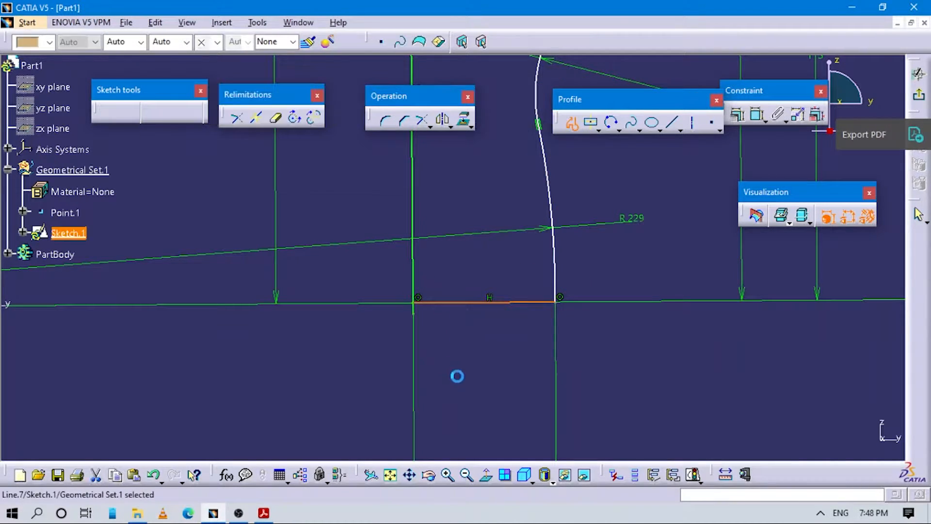
Trim the vertical line's lower overhang at the new horizontal base line
{"action": "mouse_move", "coordinate": [458, 376]}
{"action": "middle_mouse_down"}
{"action": "mouse_move", "coordinate": [464, 359]}
{"action": "mouse_move", "coordinate": [441, 155]}
{"action": "middle_mouse_up"}
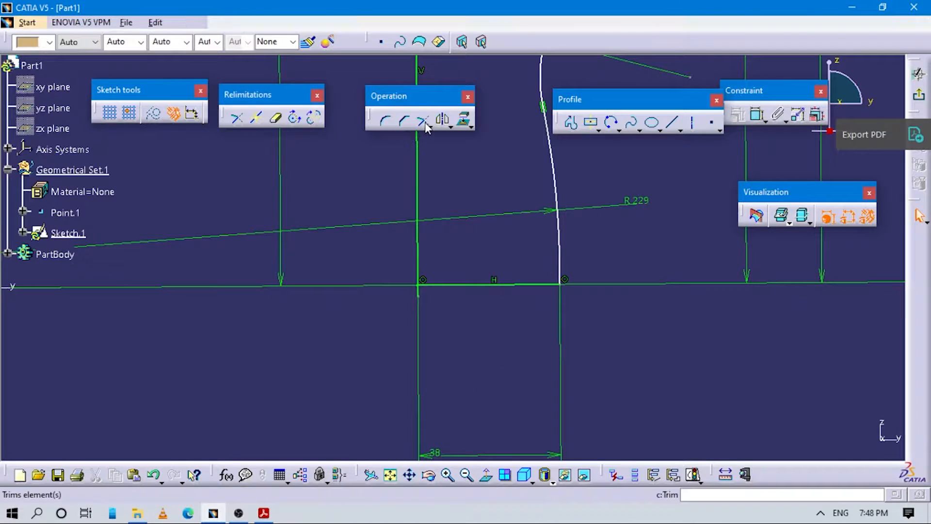
{"action": "left_click", "coordinate": [423, 121]}
{"action": "left_click", "coordinate": [427, 270]}
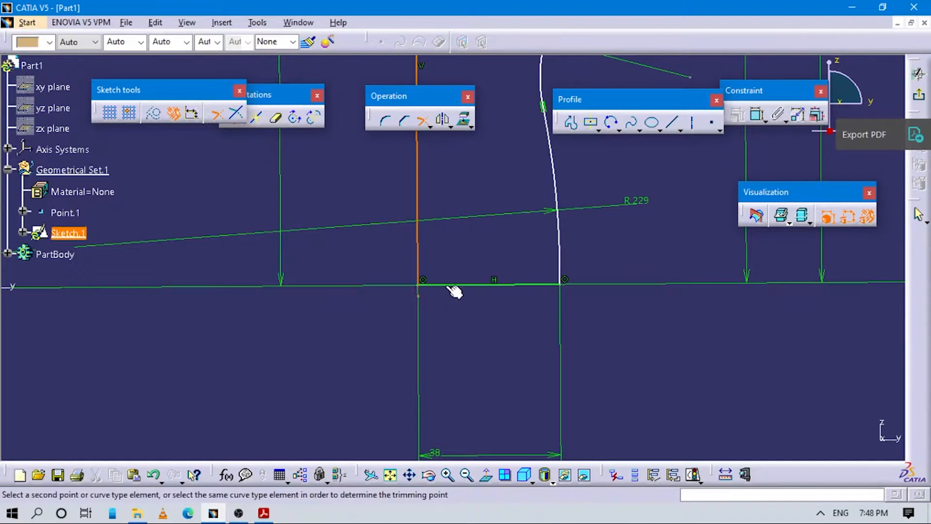
{"action": "left_click", "coordinate": [448, 286]}
Examine the rim lip's widths and radii in Detail D on page 11 of the PDF drawing
{"action": "middle_click_drag", "start_coordinate": [468, 242], "coordinate": [478, 398]}
{"action": "mouse_move", "coordinate": [461, 211]}
{"action": "middle_mouse_down"}
{"action": "mouse_move", "coordinate": [557, 372]}
{"action": "mouse_move", "coordinate": [567, 243]}
{"action": "mouse_move", "coordinate": [543, 292]}
{"action": "middle_mouse_up"}
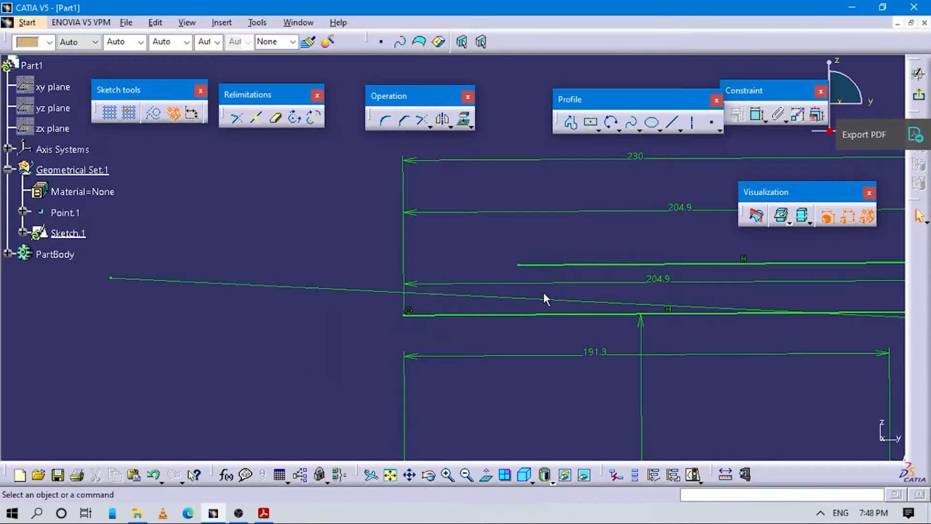
{"action": "key", "text": "alt+Tab"}
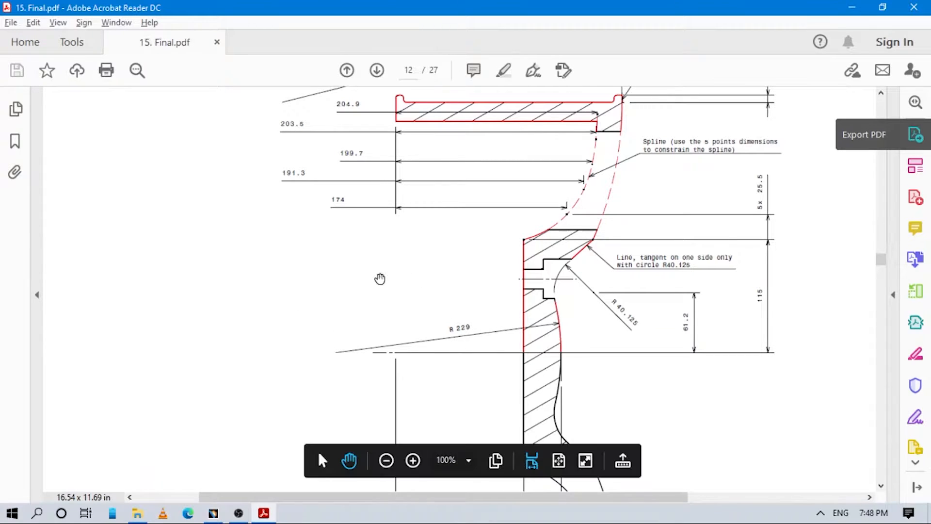
{"action": "left_click_drag", "start_coordinate": [371, 257], "coordinate": [479, 417]}
{"action": "scroll", "coordinate": [445, 290], "scroll_direction": "up", "scroll_amount": 6}
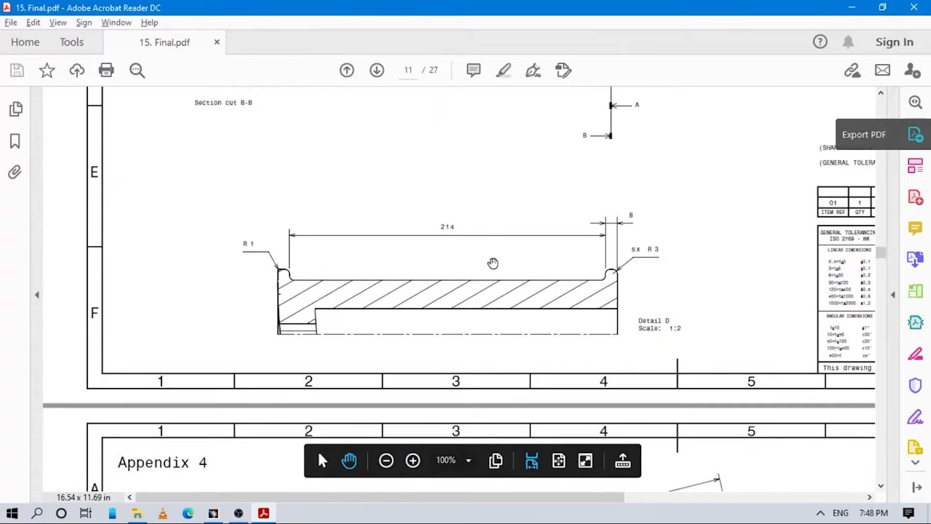
{"action": "key", "text": "alt+Tab"}
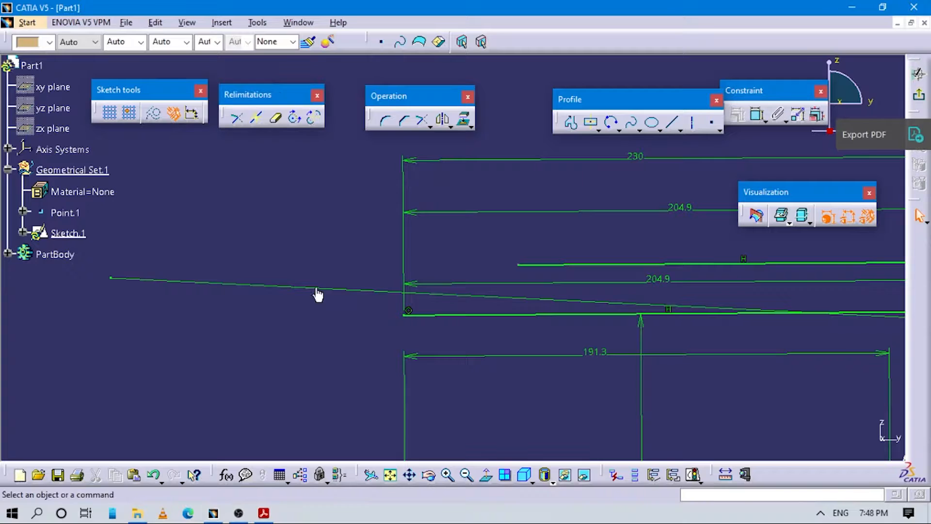
{"action": "middle_click_drag", "start_coordinate": [410, 343], "coordinate": [409, 334]}
{"action": "middle_click_drag", "start_coordinate": [479, 283], "coordinate": [438, 261]}
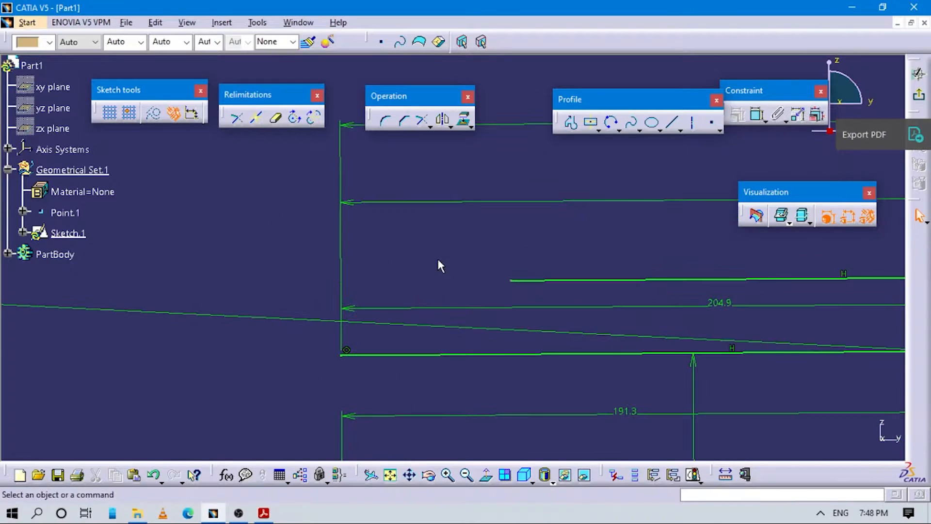
{"action": "key", "text": "alt+Tab"}
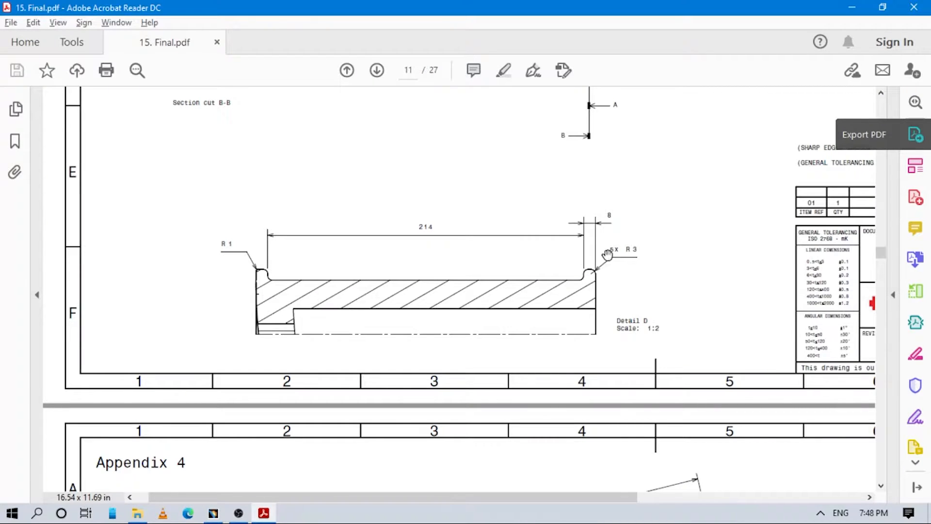
{"action": "key", "text": "alt+Tab"}
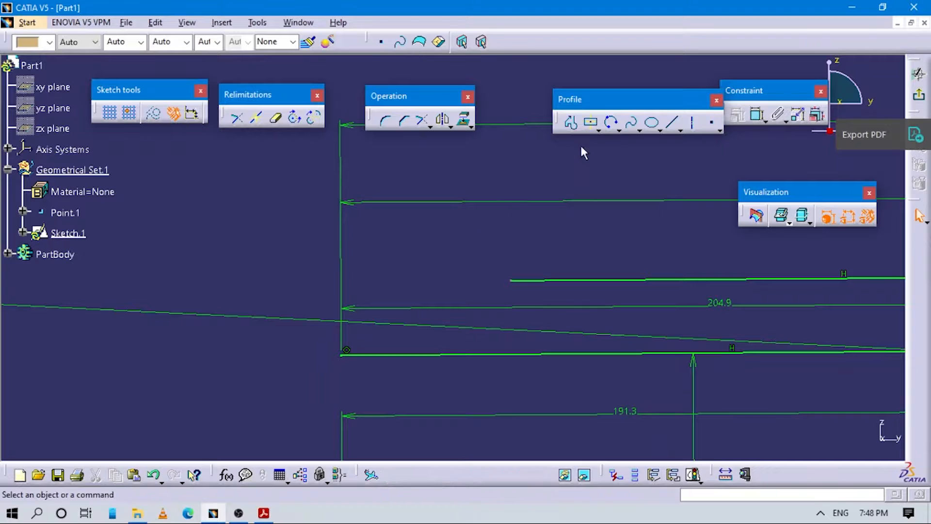
Sketch a small circle above the lower horizontal rim line's start, near the vertical extension line
{"action": "left_click", "coordinate": [626, 128]}
{"action": "left_click", "coordinate": [626, 128]}
{"action": "left_click", "coordinate": [619, 130]}
{"action": "left_click", "coordinate": [634, 142]}
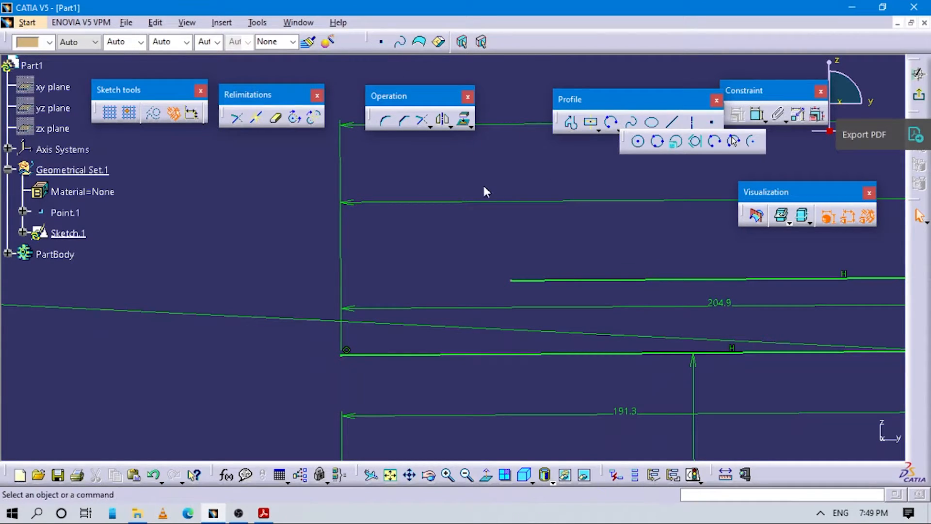
{"action": "left_click", "coordinate": [354, 254]}
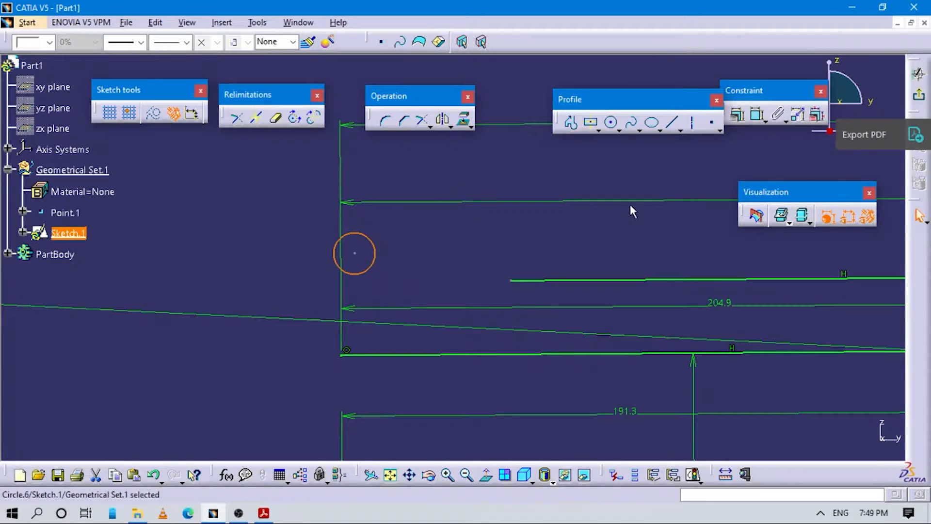
Dimension the small circle's diameter and set it to 8 mm
{"action": "left_click", "coordinate": [756, 116]}
{"action": "left_click", "coordinate": [344, 270]}
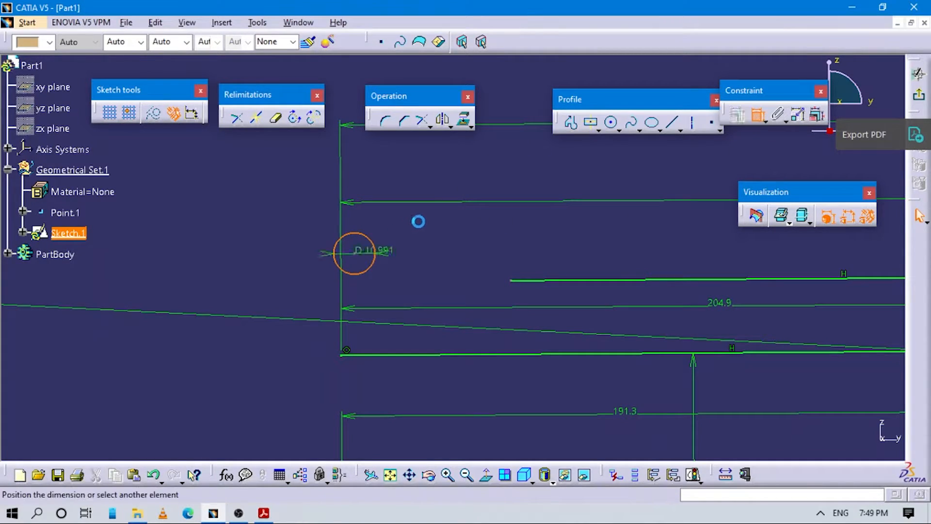
{"action": "double_click", "coordinate": [422, 220]}
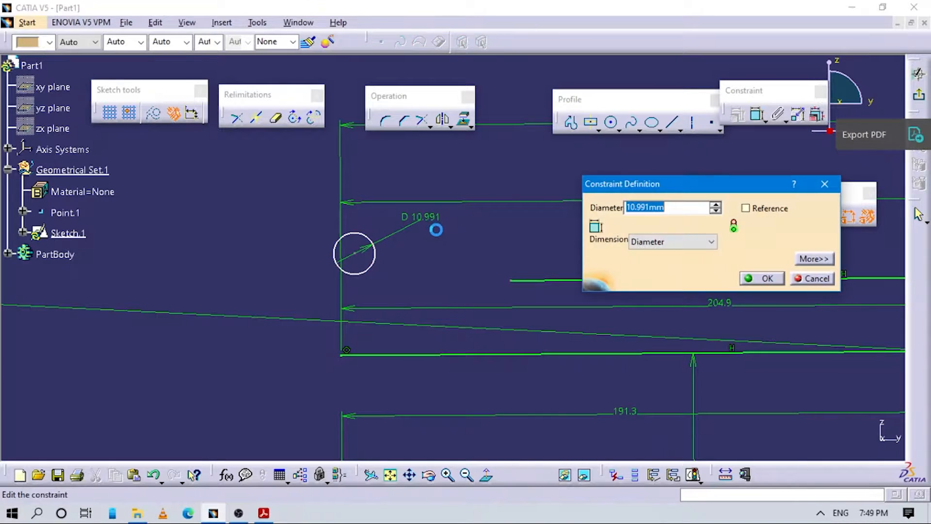
{"action": "type", "text": "8"}
{"action": "key", "text": "Return"}
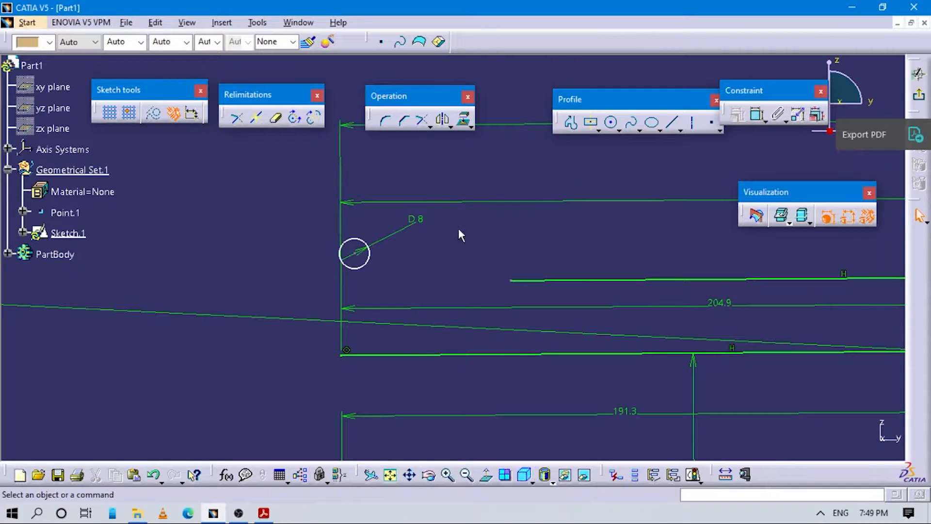
Dimension the distance between the 8 mm circle and the rounded lip arc at the rim's other end, and set it to 214 mm
{"action": "key", "text": "alt+Tab"}
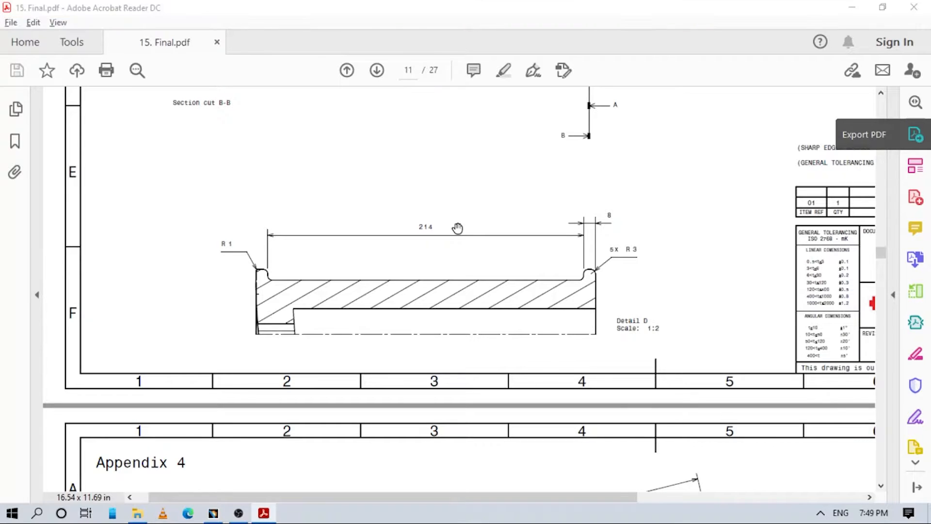
{"action": "key", "text": "alt+Tab"}
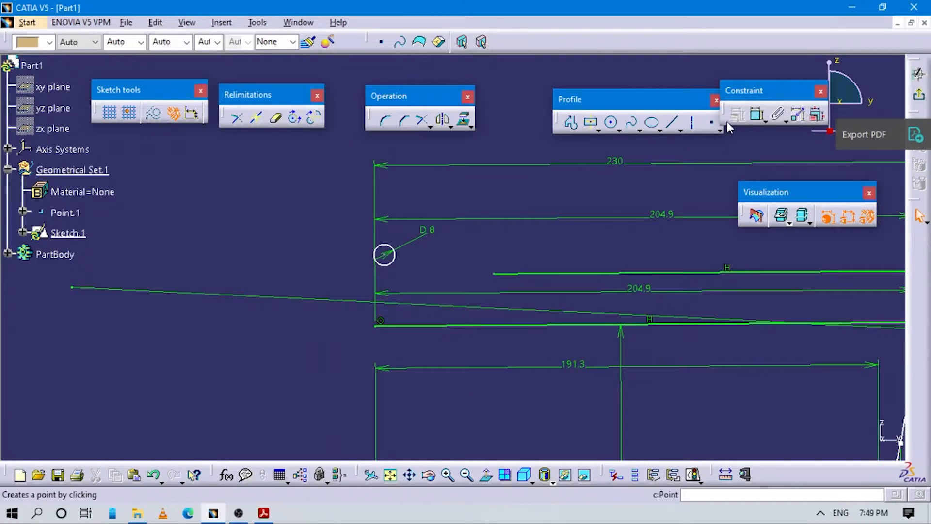
{"action": "left_click", "coordinate": [757, 115]}
{"action": "left_click", "coordinate": [396, 253]}
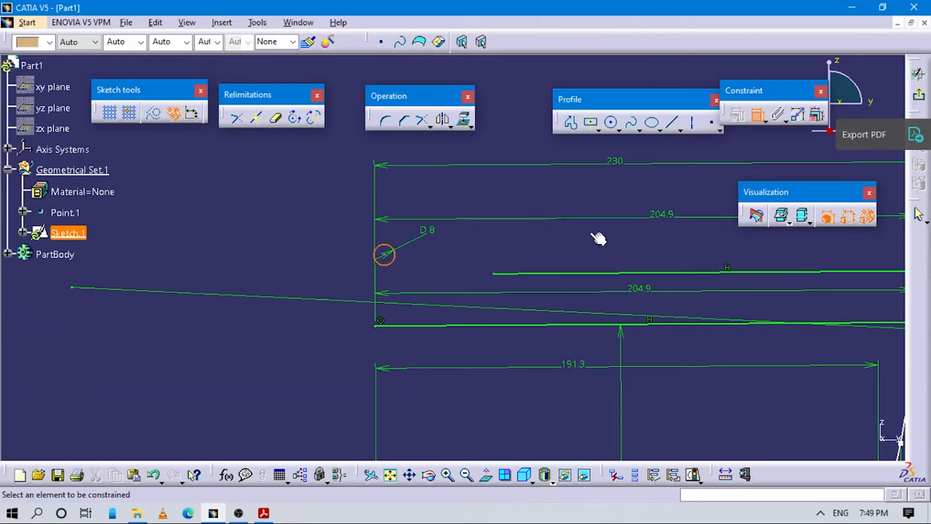
{"action": "middle_click_drag", "start_coordinate": [593, 231], "coordinate": [433, 269]}
{"action": "mouse_move", "coordinate": [809, 305]}
{"action": "middle_mouse_down"}
{"action": "mouse_move", "coordinate": [790, 308]}
{"action": "mouse_move", "coordinate": [717, 270]}
{"action": "mouse_move", "coordinate": [723, 297]}
{"action": "mouse_move", "coordinate": [512, 202]}
{"action": "mouse_move", "coordinate": [512, 155]}
{"action": "middle_mouse_up"}
{"action": "mouse_move", "coordinate": [553, 277]}
{"action": "middle_mouse_down"}
{"action": "mouse_move", "coordinate": [555, 289]}
{"action": "mouse_move", "coordinate": [337, 214]}
{"action": "middle_mouse_up"}
{"action": "left_click", "coordinate": [728, 257]}
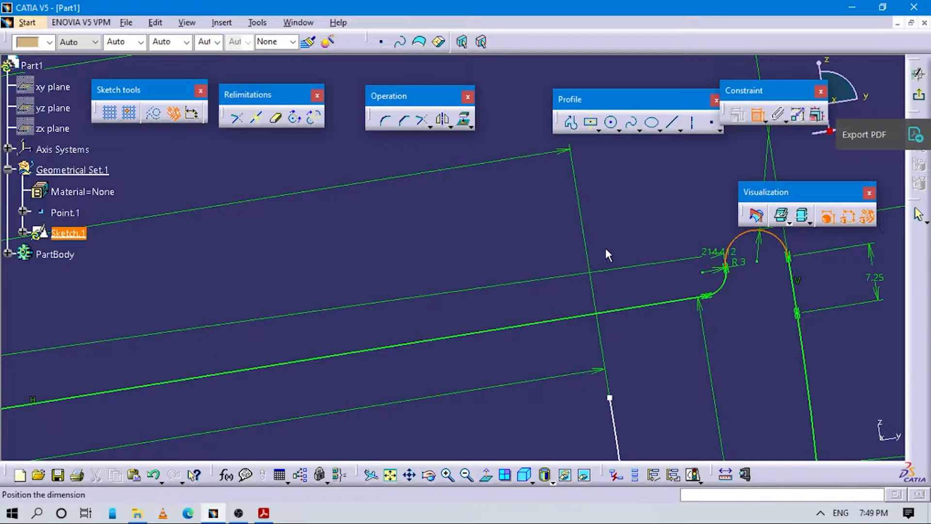
{"action": "double_click", "coordinate": [548, 256]}
{"action": "key", "text": "alt+Tab"}
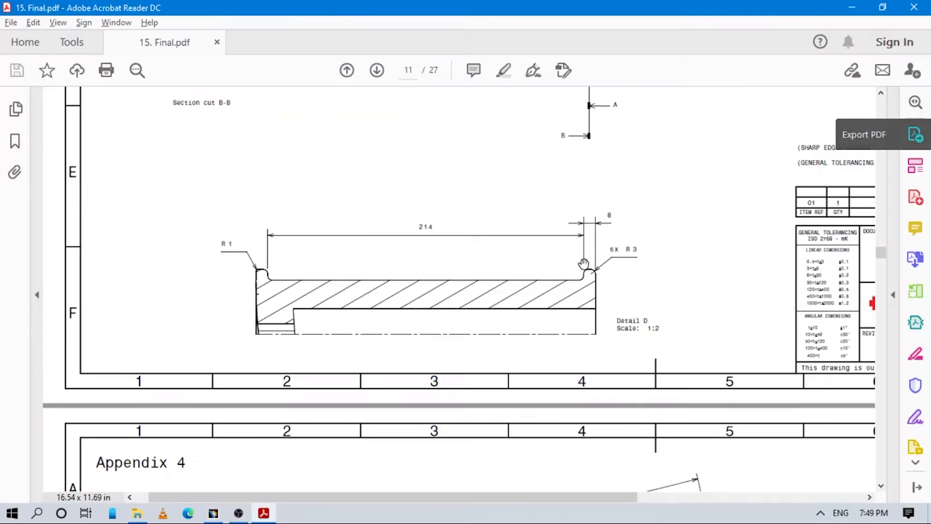
{"action": "key", "text": "alt+Tab"}
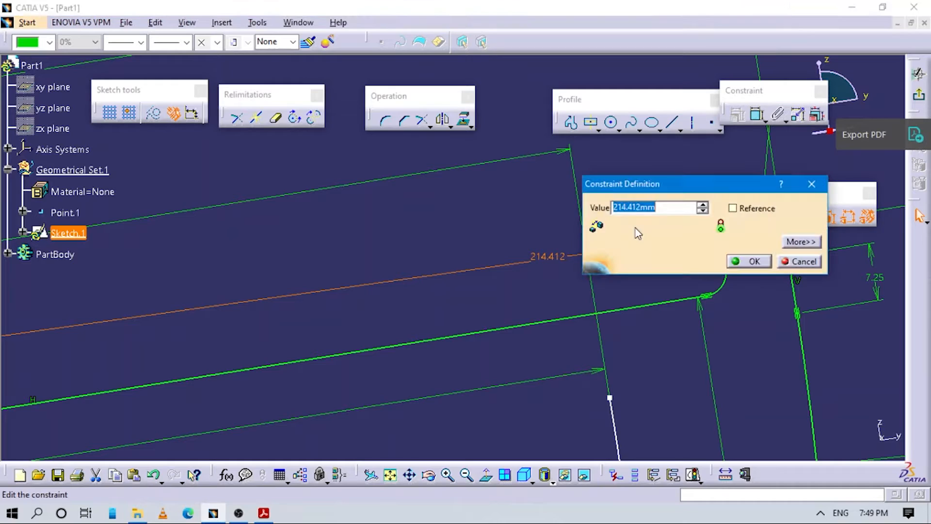
{"action": "type", "text": "214"}
{"action": "key", "text": "Return"}
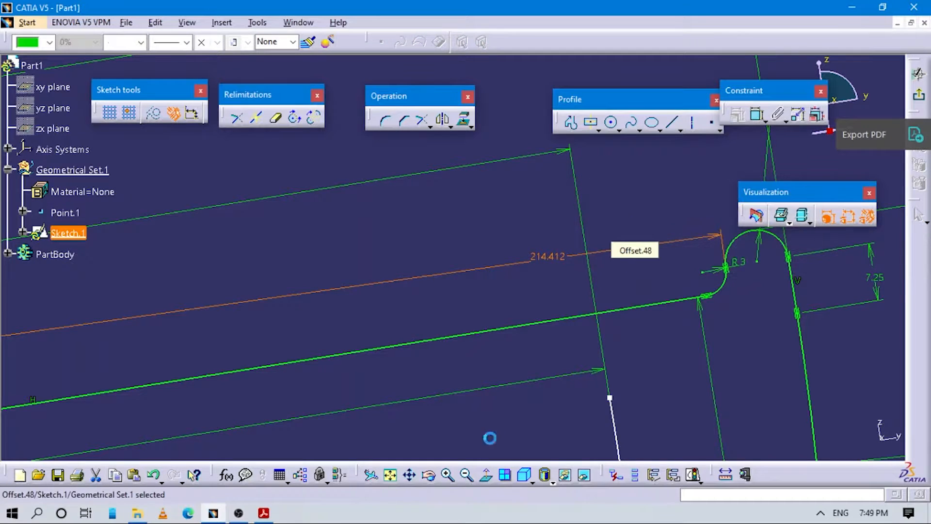
Draw a vertical line from the lower horizontal line's start up to the 8 mm circle's outer tangent point
{"action": "left_click", "coordinate": [486, 475]}
{"action": "middle_click_drag", "start_coordinate": [193, 342], "coordinate": [547, 348]}
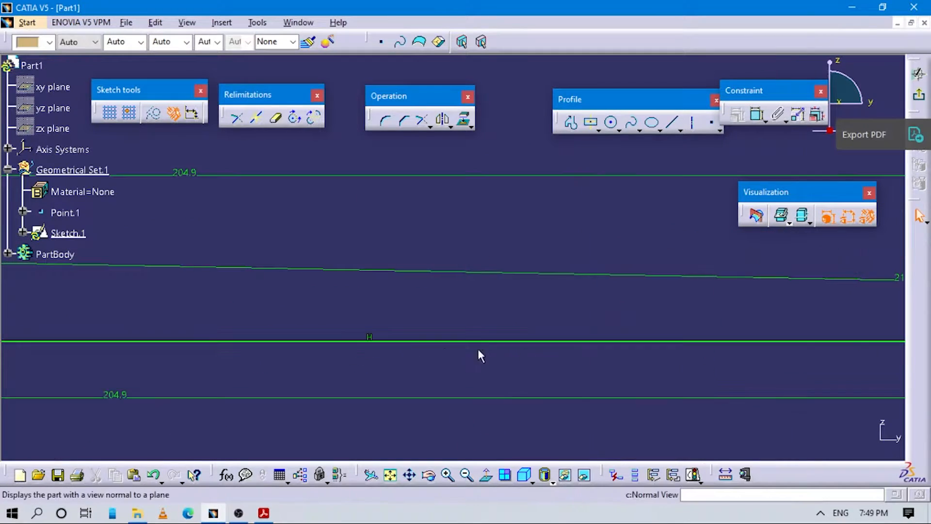
{"action": "middle_click_drag", "start_coordinate": [341, 344], "coordinate": [776, 349]}
{"action": "mouse_move", "coordinate": [141, 355]}
{"action": "middle_mouse_down"}
{"action": "mouse_move", "coordinate": [615, 319]}
{"action": "mouse_move", "coordinate": [600, 348]}
{"action": "middle_mouse_up"}
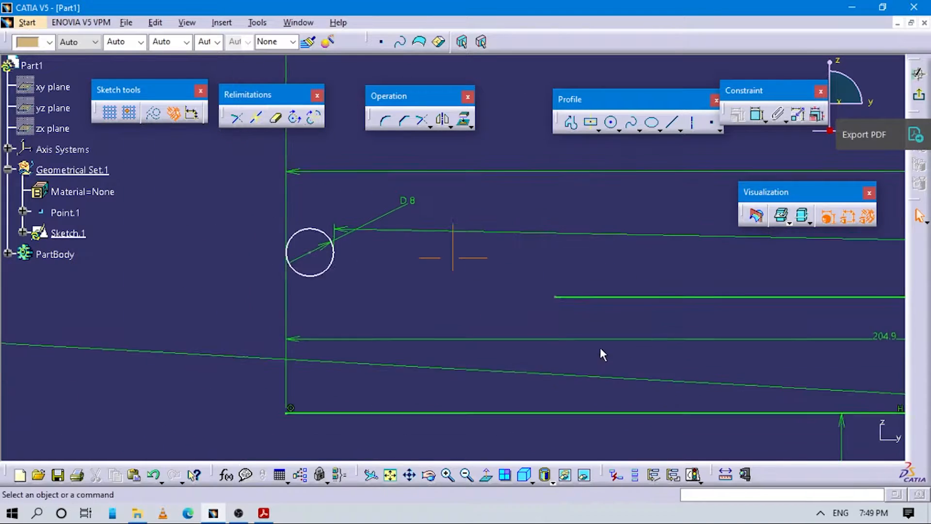
{"action": "middle_click_drag", "start_coordinate": [515, 349], "coordinate": [555, 326]}
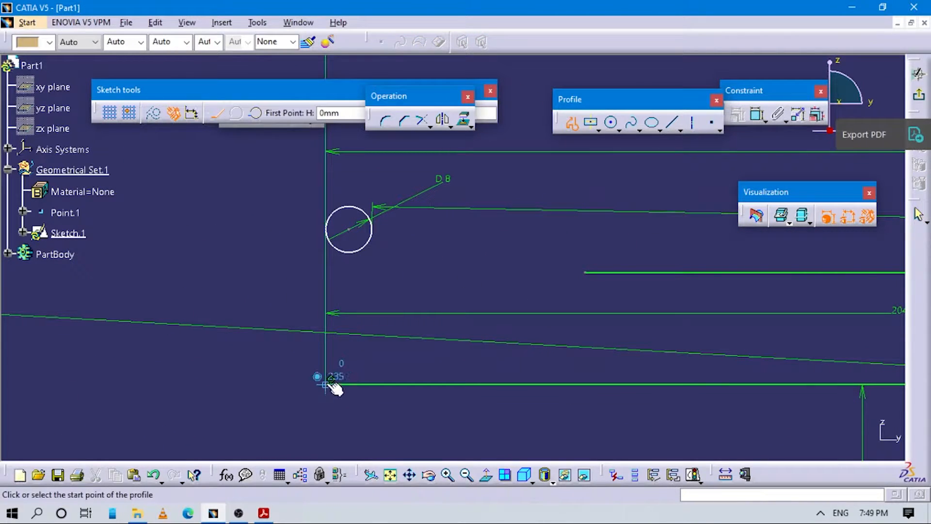
{"action": "left_click", "coordinate": [325, 229]}
{"action": "key", "text": "Escape"}
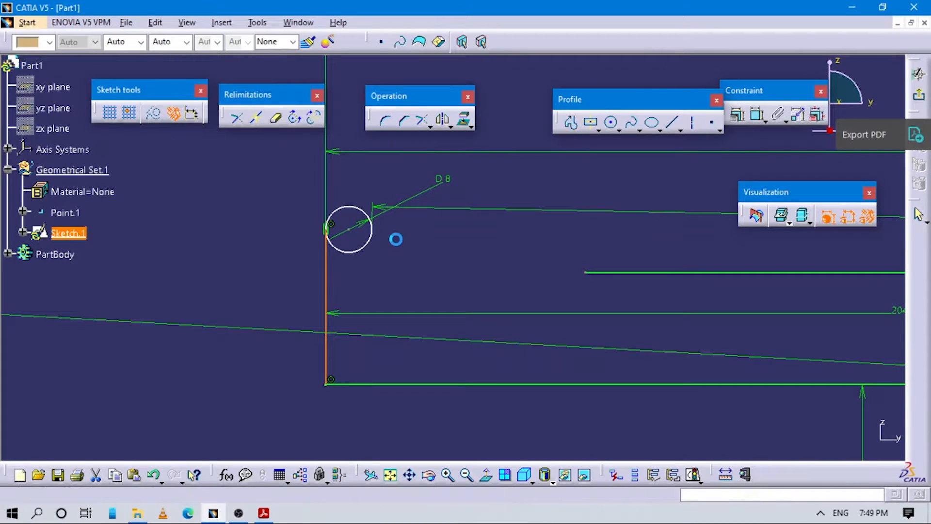
Delete the vertical line between the lower horizontal line and the 8 mm circle
{"action": "key", "text": "alt+Tab"}
{"action": "key", "text": "alt+Tab"}
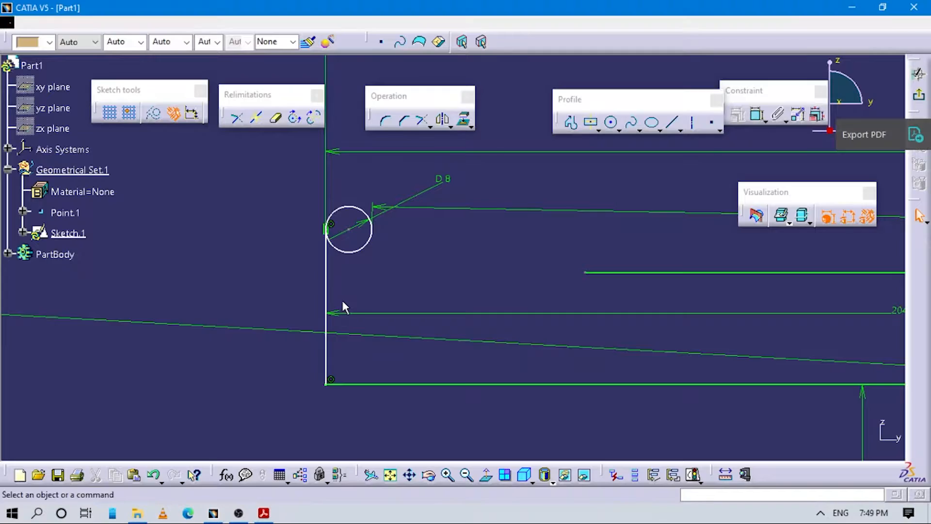
{"action": "mouse_move", "coordinate": [342, 290]}
{"action": "middle_mouse_down"}
{"action": "mouse_move", "coordinate": [430, 285]}
{"action": "mouse_move", "coordinate": [418, 271]}
{"action": "middle_mouse_up"}
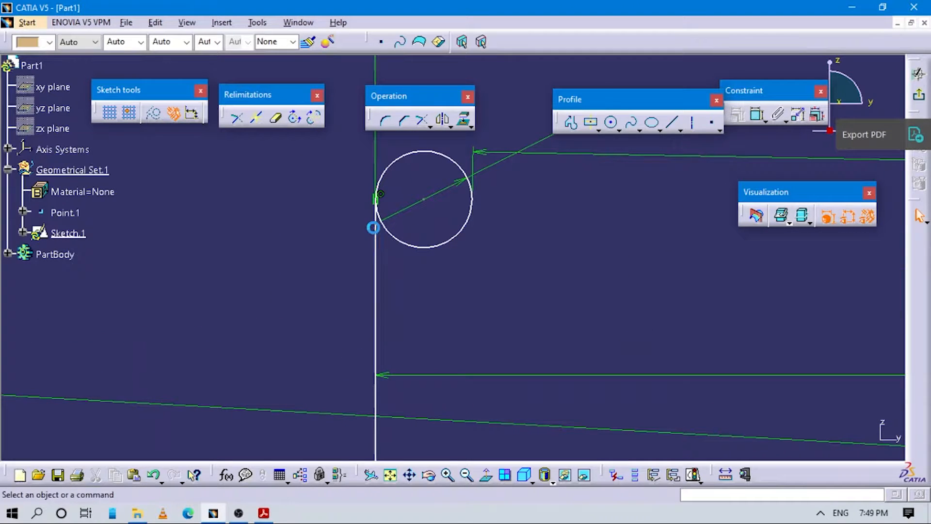
{"action": "left_click", "coordinate": [375, 200]}
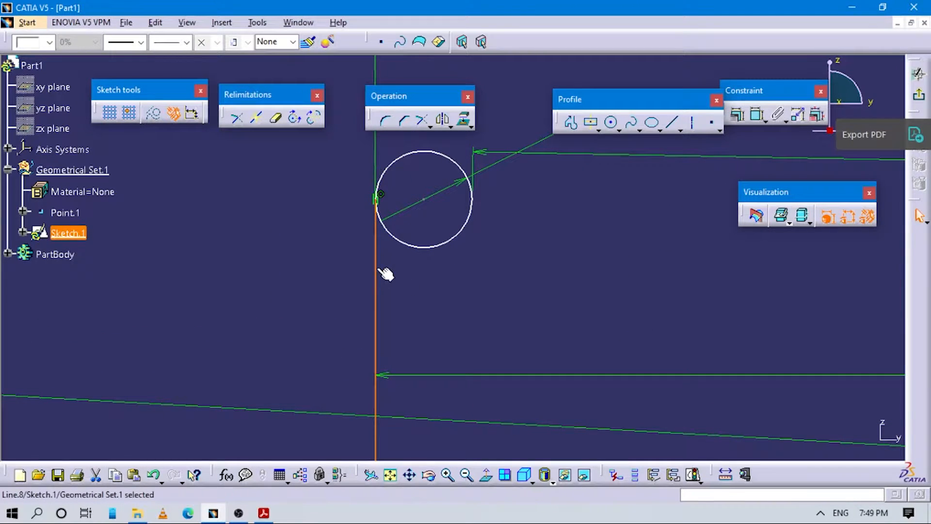
{"action": "key", "text": "Delete"}
{"action": "middle_click_drag", "start_coordinate": [460, 284], "coordinate": [484, 278], "text": "ctrl"}
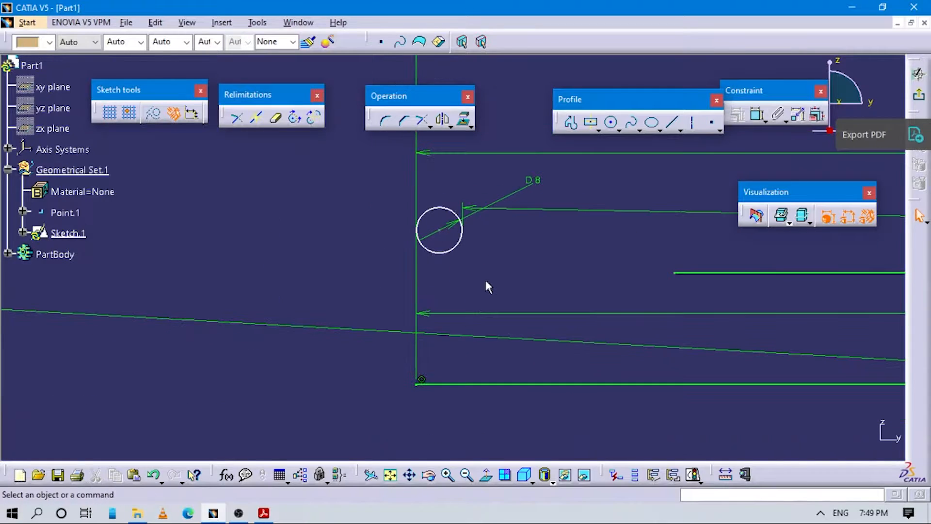
Draw a vertical line about 35 mm long from the lower horizontal line's start, tangent to the 8 mm circle and ending above it
{"action": "left_click", "coordinate": [570, 122]}
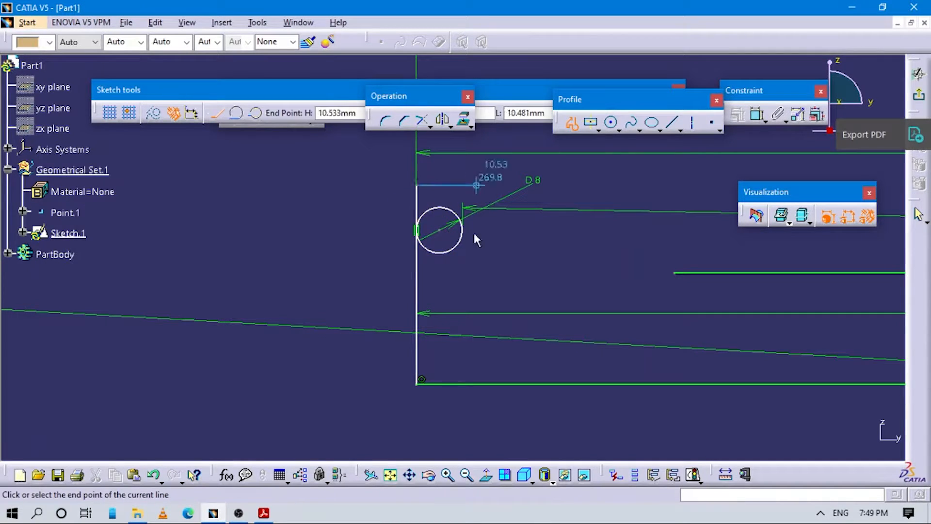
{"action": "left_click", "coordinate": [479, 252]}
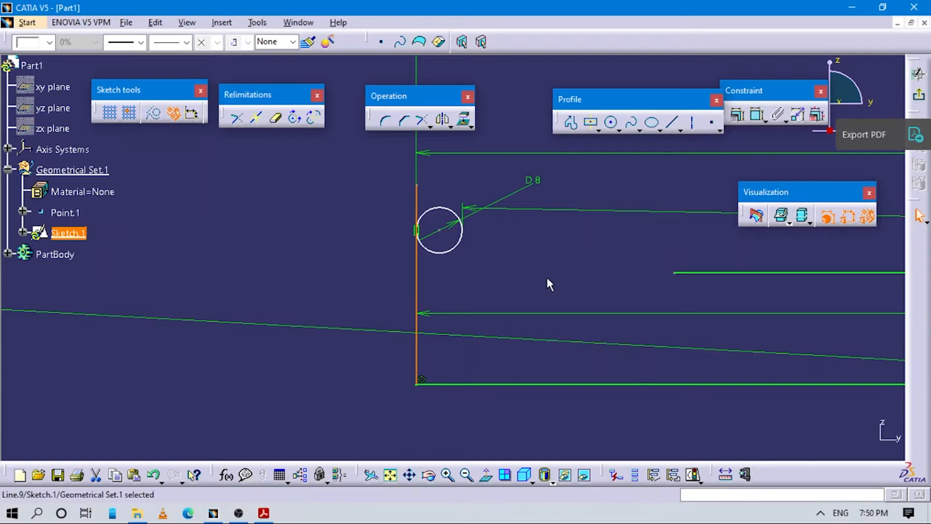
{"action": "mouse_move", "coordinate": [547, 280]}
{"action": "middle_mouse_down"}
{"action": "mouse_move", "coordinate": [316, 312]}
{"action": "mouse_move", "coordinate": [446, 303]}
{"action": "middle_mouse_up"}
{"action": "left_click", "coordinate": [445, 297]}
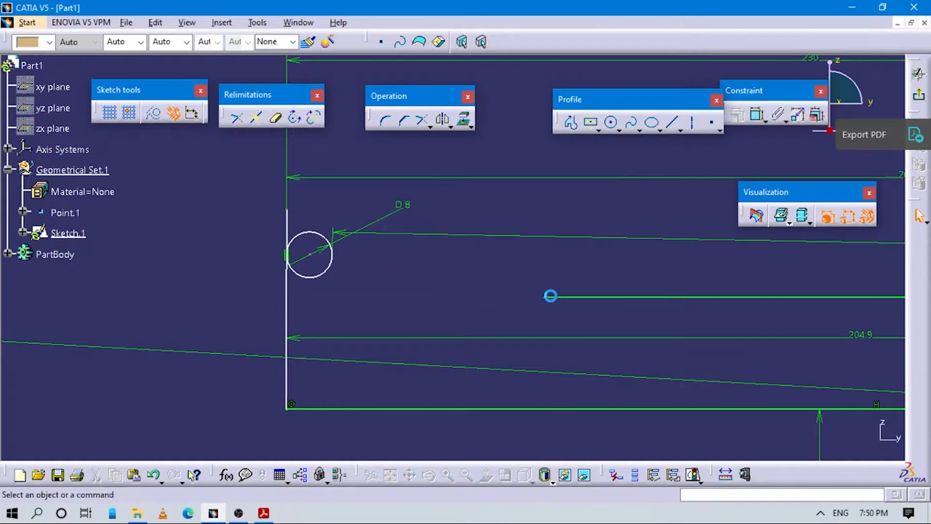
Stretch the free end of the upper horizontal rim line past the new vertical line
{"action": "mouse_move", "coordinate": [559, 297]}
{"action": "middle_mouse_down"}
{"action": "mouse_move", "coordinate": [574, 280]}
{"action": "mouse_move", "coordinate": [630, 309]}
{"action": "middle_mouse_up"}
{"action": "left_click", "coordinate": [633, 273]}
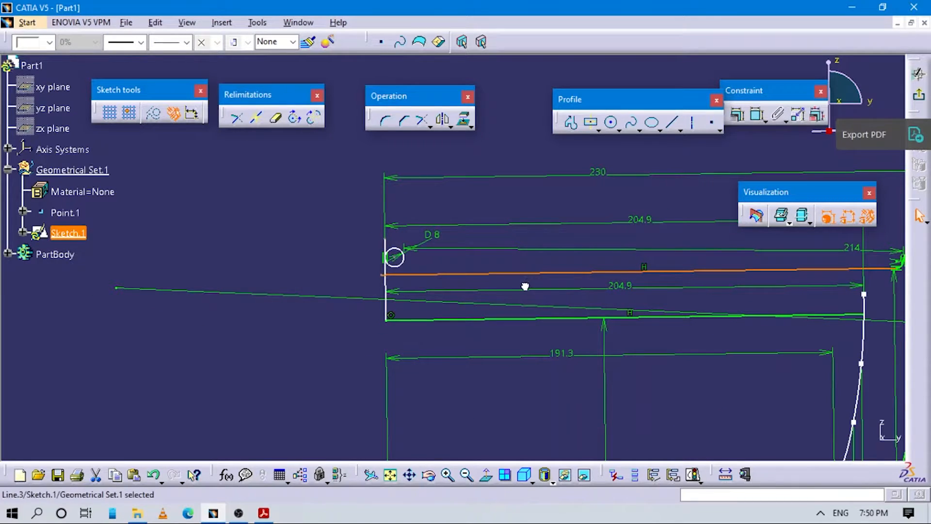
{"action": "middle_click_drag", "start_coordinate": [524, 288], "coordinate": [573, 255]}
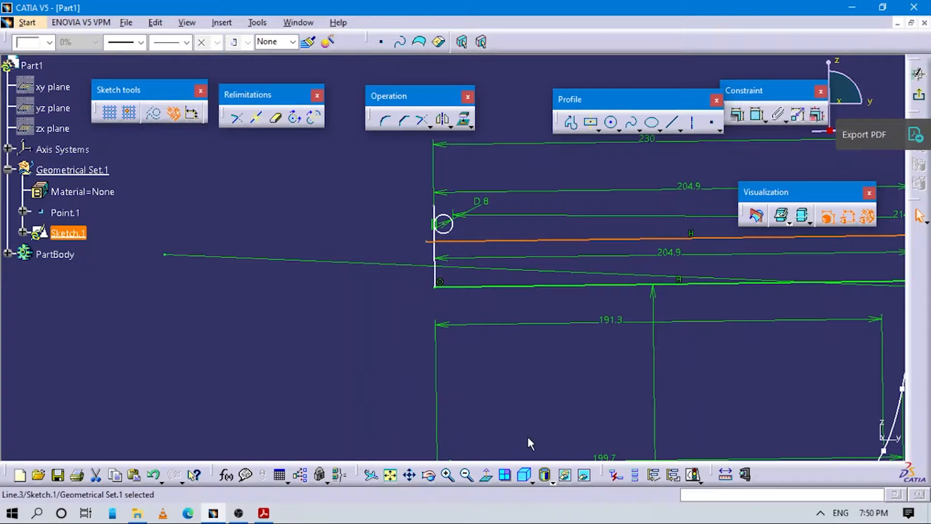
{"action": "left_click", "coordinate": [486, 475]}
{"action": "mouse_move", "coordinate": [509, 415]}
{"action": "middle_mouse_down"}
{"action": "mouse_move", "coordinate": [466, 291]}
{"action": "mouse_move", "coordinate": [484, 354]}
{"action": "mouse_move", "coordinate": [477, 413]}
{"action": "middle_mouse_up"}
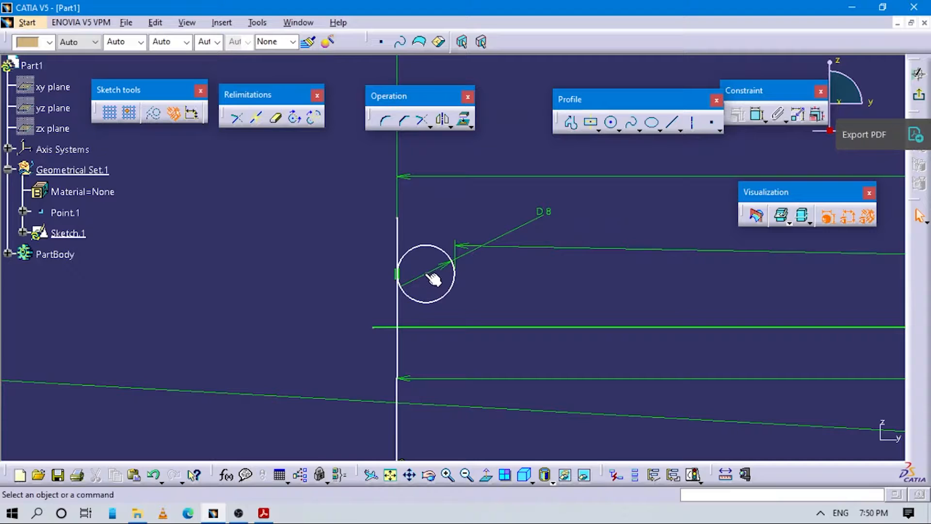
Move the 8 mm circle down towards the upper horizontal rim line and constrain the two as tangent
{"action": "left_click", "coordinate": [427, 275]}
{"action": "mouse_move", "coordinate": [427, 276]}
{"action": "left_mouse_down"}
{"action": "mouse_move", "coordinate": [428, 295]}
{"action": "mouse_move", "coordinate": [517, 294]}
{"action": "left_mouse_up"}
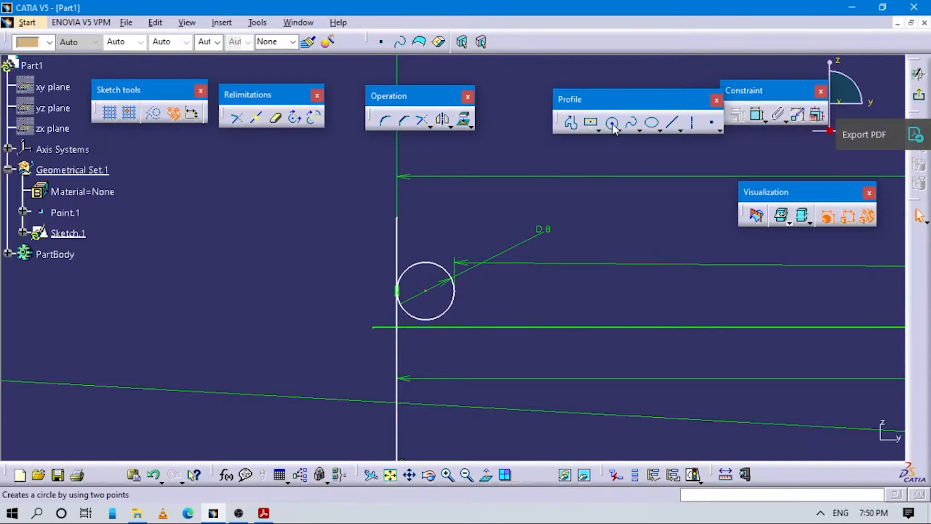
{"action": "left_click", "coordinate": [757, 115]}
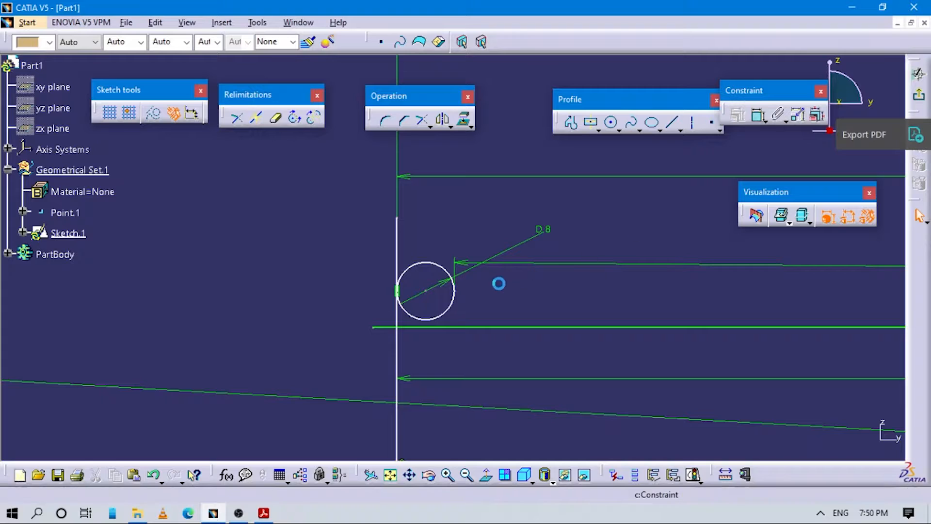
{"action": "left_click", "coordinate": [431, 318]}
{"action": "right_click", "coordinate": [493, 308]}
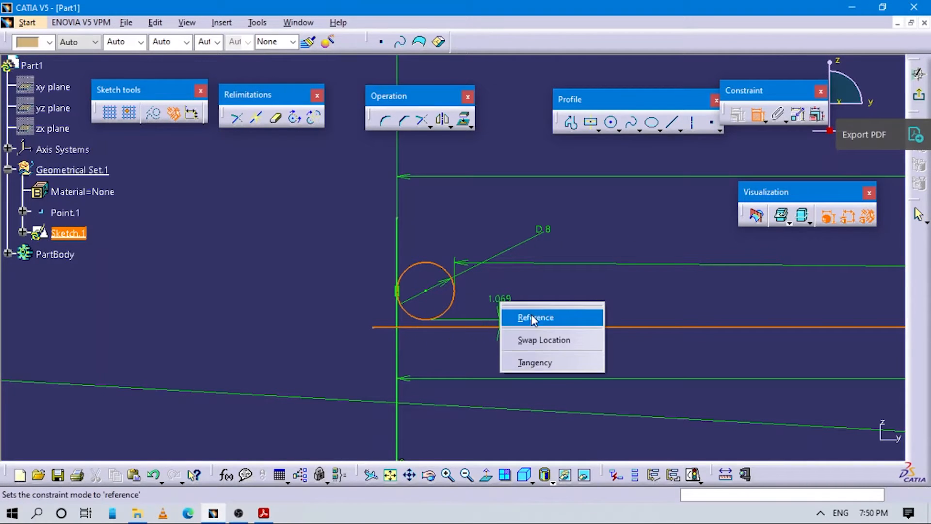
{"action": "left_click", "coordinate": [532, 362]}
{"action": "middle_click_drag", "start_coordinate": [465, 350], "coordinate": [477, 329]}
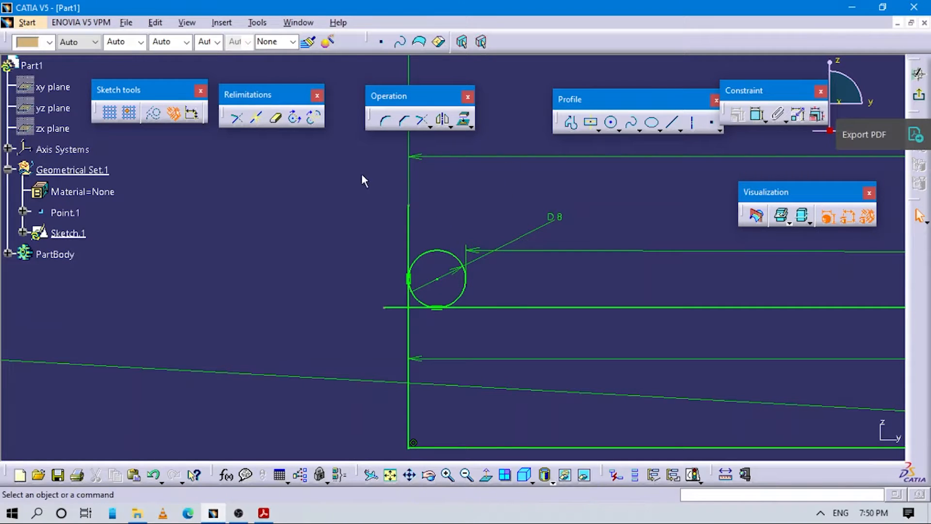
Draw a horizontal line about 4 mm long from the 8 mm circle's topmost point to the vertical line
{"action": "left_click", "coordinate": [571, 122]}
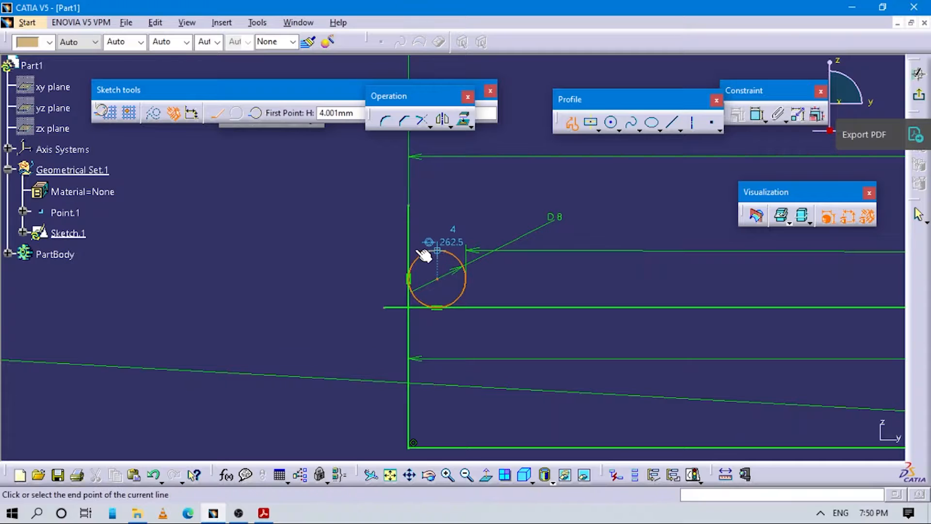
{"action": "left_click", "coordinate": [437, 249]}
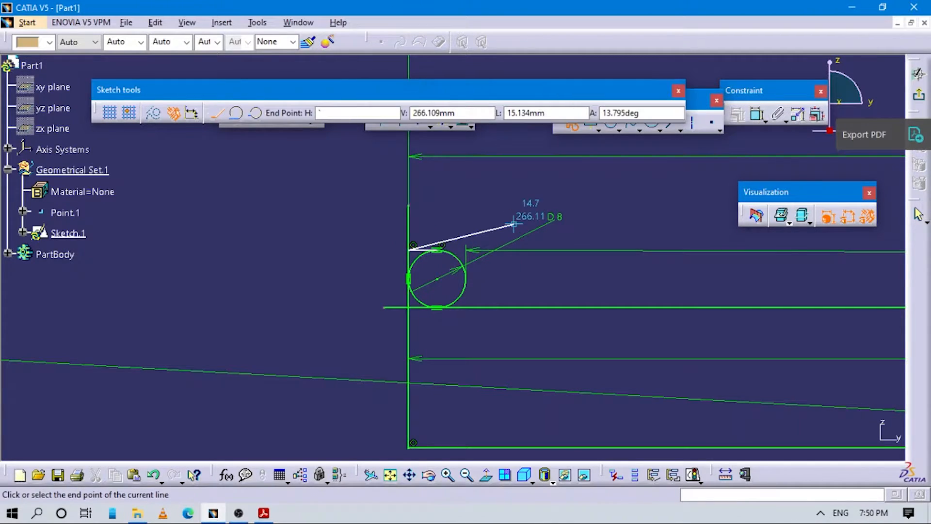
{"action": "key", "text": "Escape"}
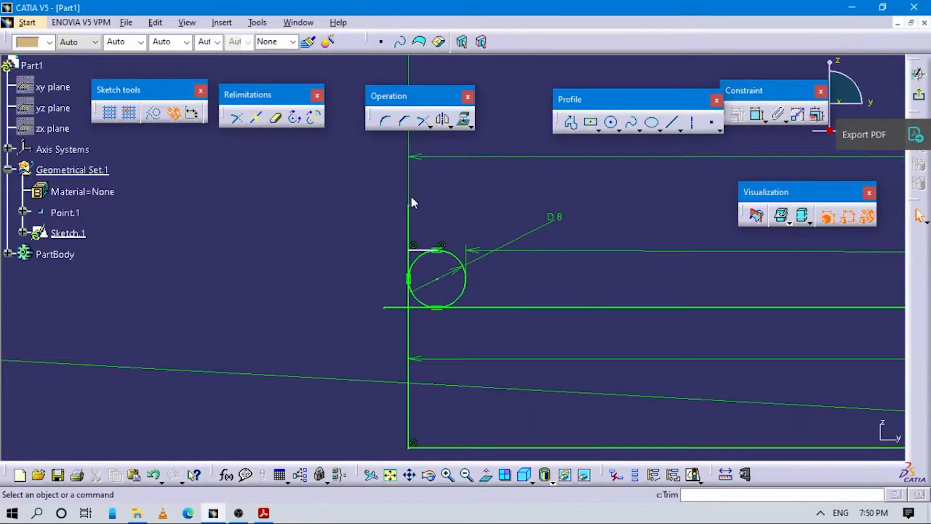
Trim the vertical line's upper overhang at the short horizontal line on top of the circle
{"action": "left_click", "coordinate": [419, 251]}
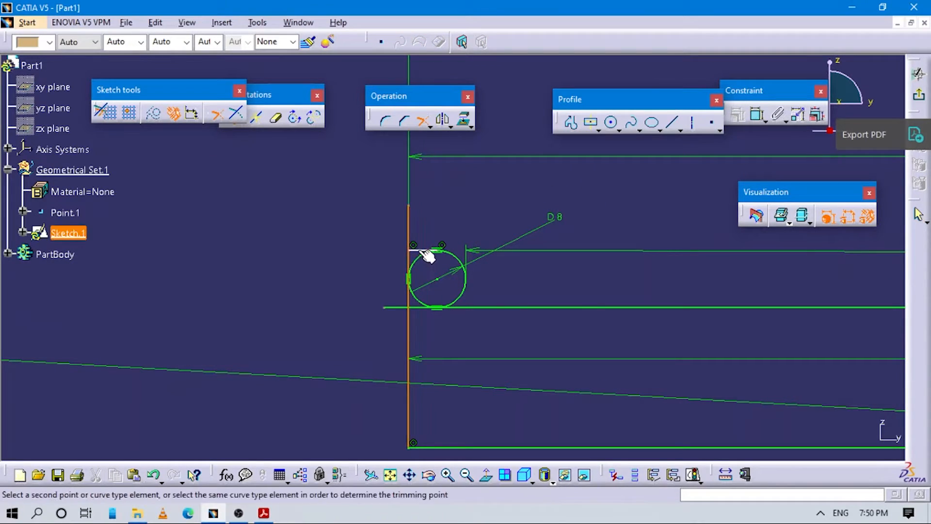
{"action": "left_click", "coordinate": [430, 252]}
{"action": "left_click", "coordinate": [420, 122]}
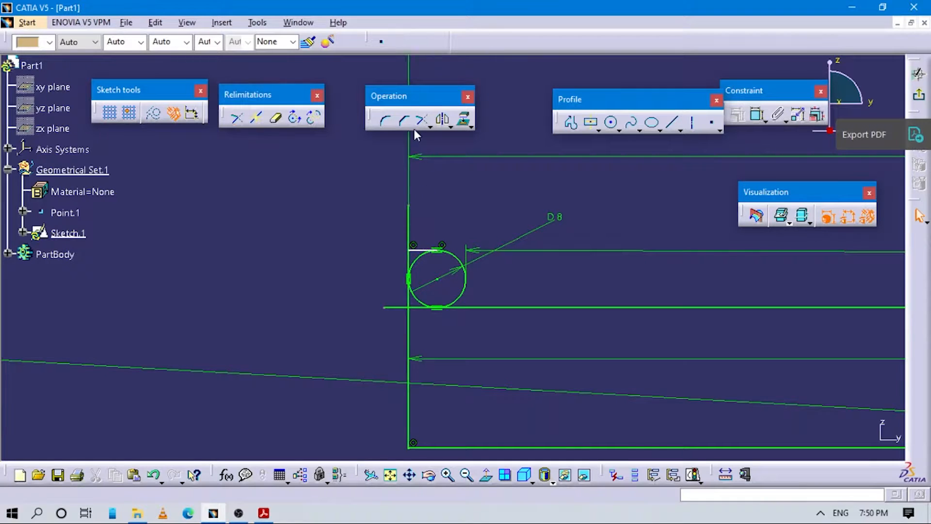
{"action": "left_click", "coordinate": [409, 264]}
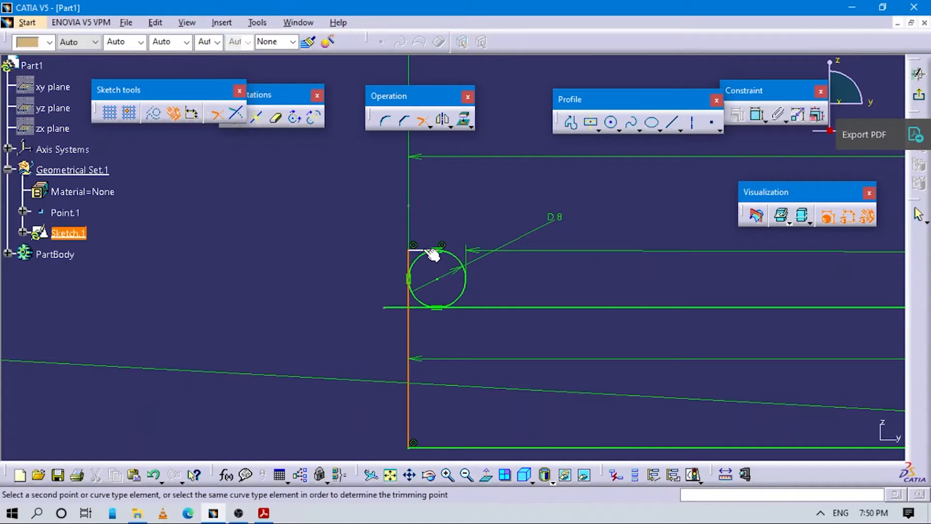
{"action": "left_click", "coordinate": [467, 266]}
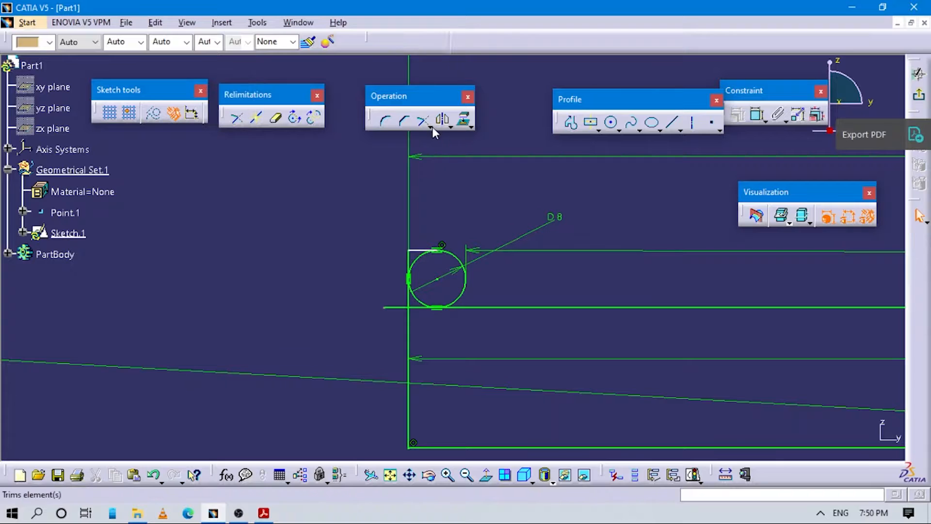
Quick-trim the half of the 8 mm circle facing the vertical line and the upper horizontal rim line's overhang beside it
{"action": "left_click", "coordinate": [430, 127]}
{"action": "left_click", "coordinate": [488, 138]}
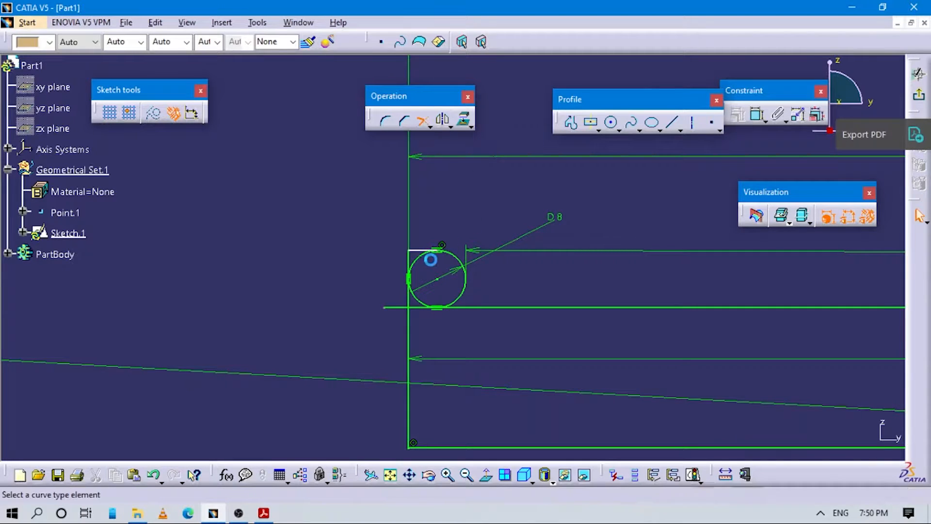
{"action": "left_click", "coordinate": [429, 264]}
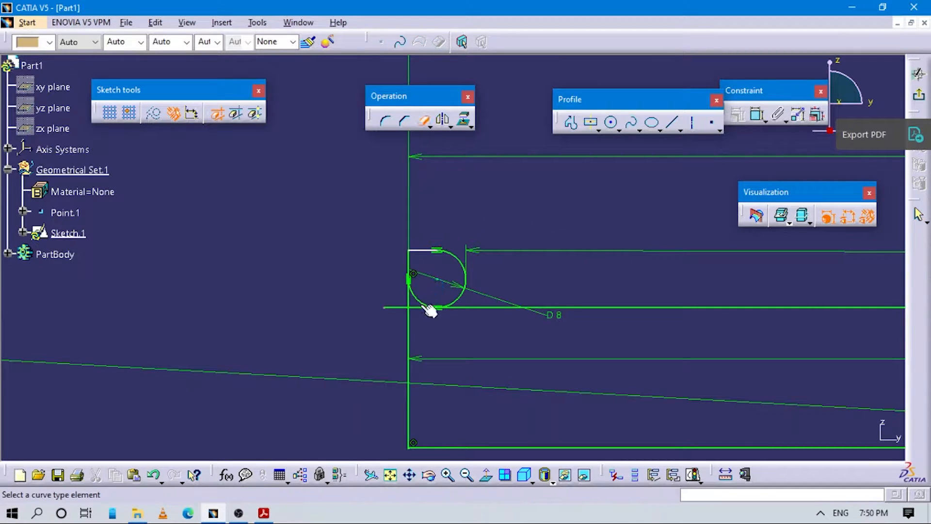
{"action": "left_click", "coordinate": [426, 303]}
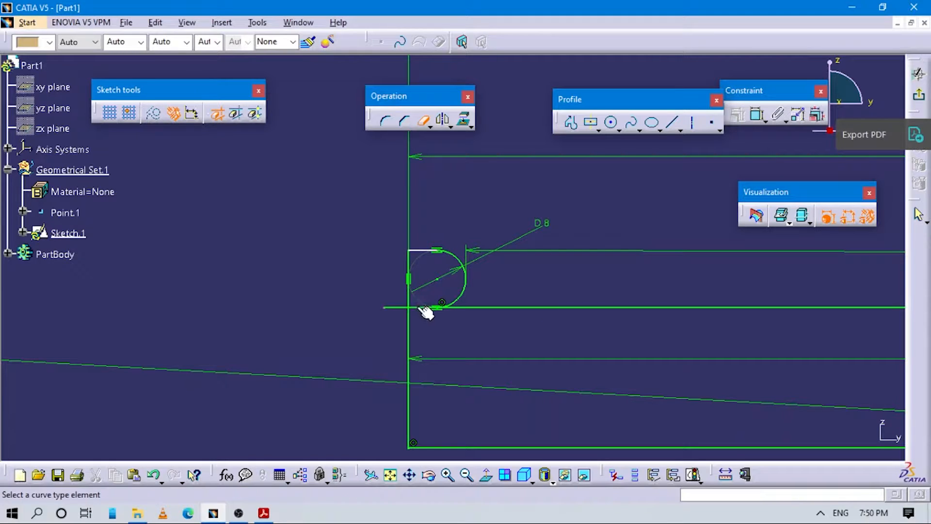
{"action": "left_click", "coordinate": [398, 306]}
{"action": "middle_click_drag", "start_coordinate": [486, 328], "coordinate": [479, 305]}
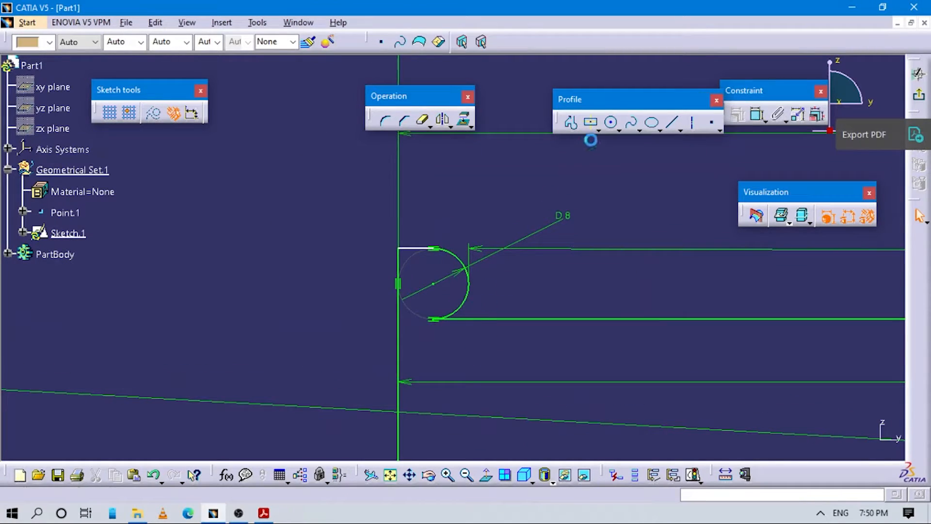
Round the junction between the 8 mm circle's remaining arc and the upper horizontal rim line with a corner constrained to 3 mm radius
{"action": "left_click", "coordinate": [386, 121]}
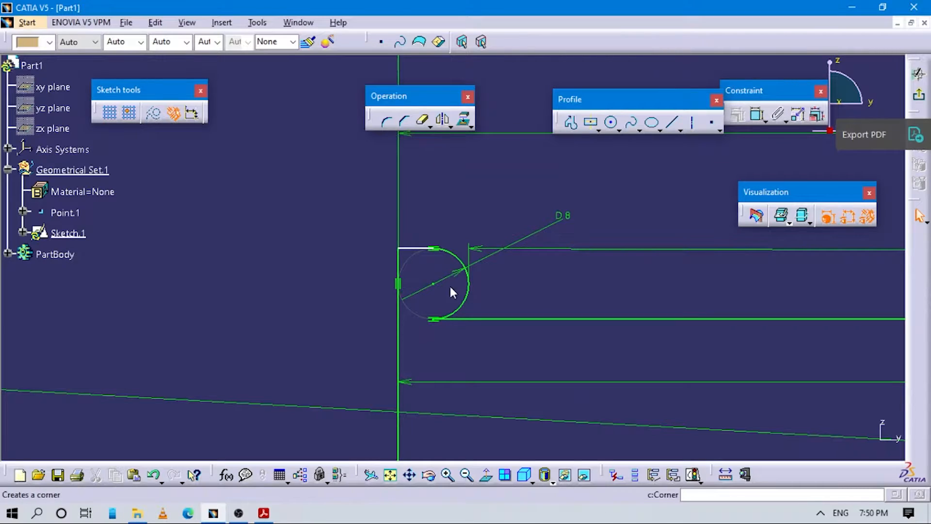
{"action": "left_click", "coordinate": [464, 318]}
{"action": "left_click", "coordinate": [467, 311]}
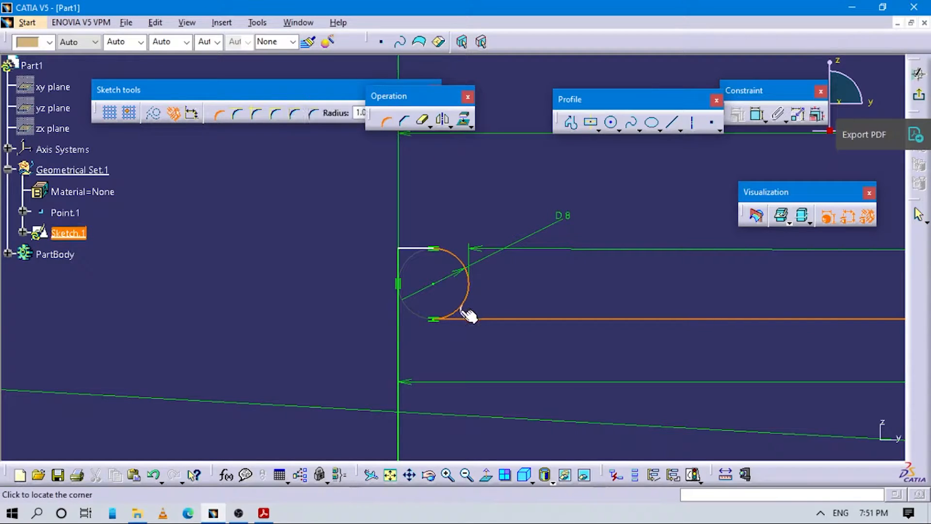
{"action": "left_click", "coordinate": [469, 316]}
{"action": "left_click", "coordinate": [758, 114]}
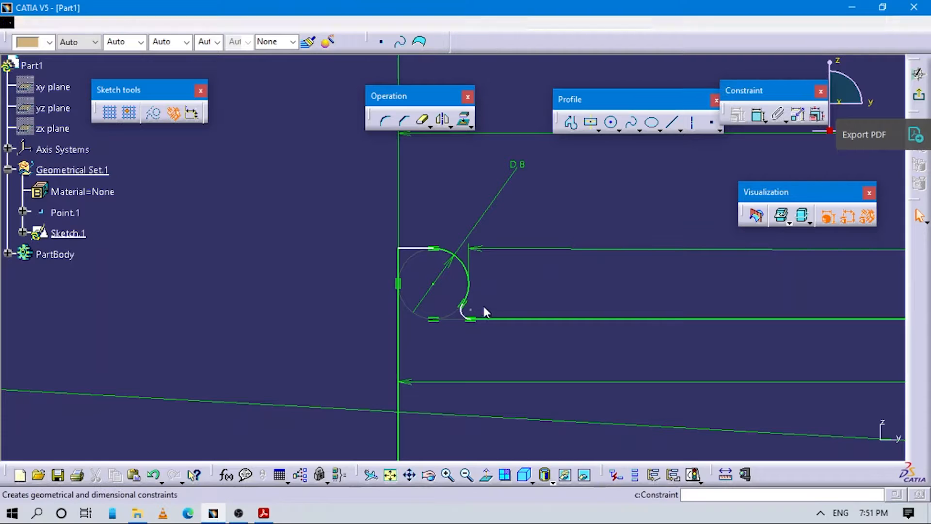
{"action": "left_click", "coordinate": [495, 296]}
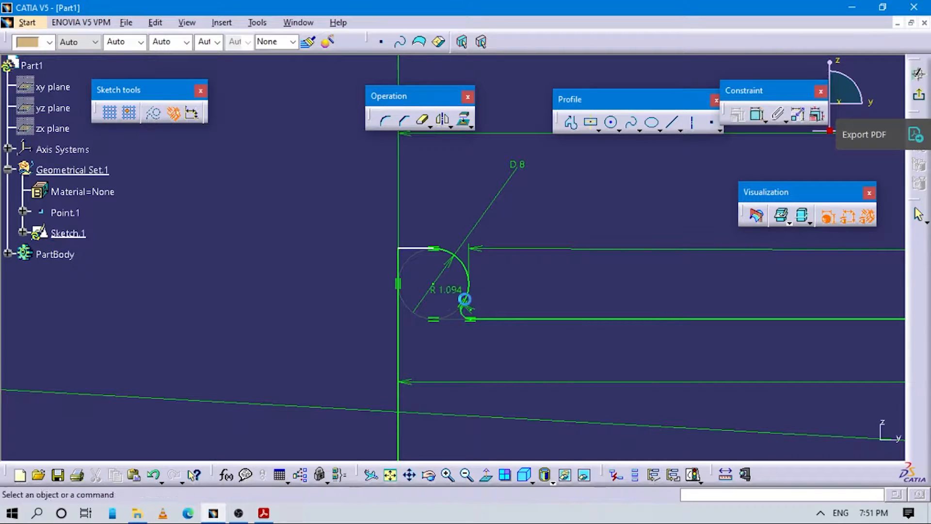
{"action": "double_click", "coordinate": [450, 292]}
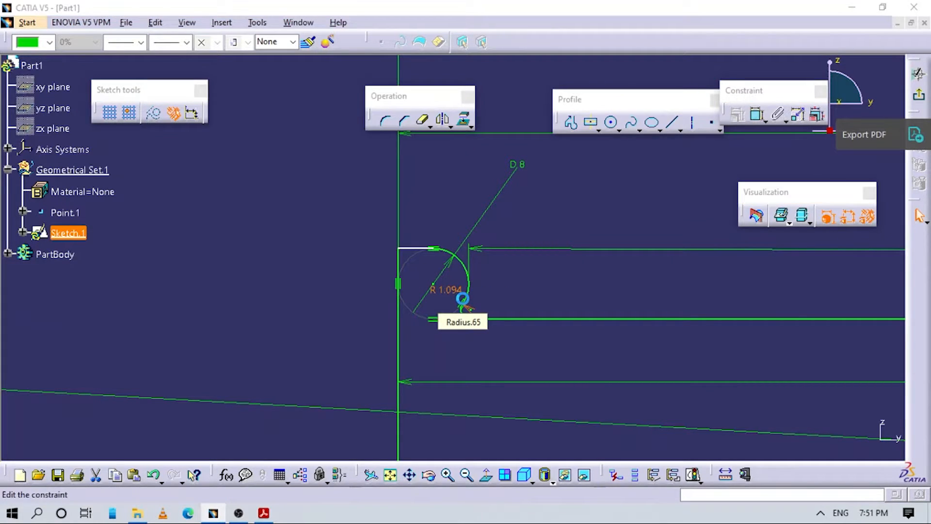
{"action": "type", "text": "5"}
{"action": "key", "text": "Return"}
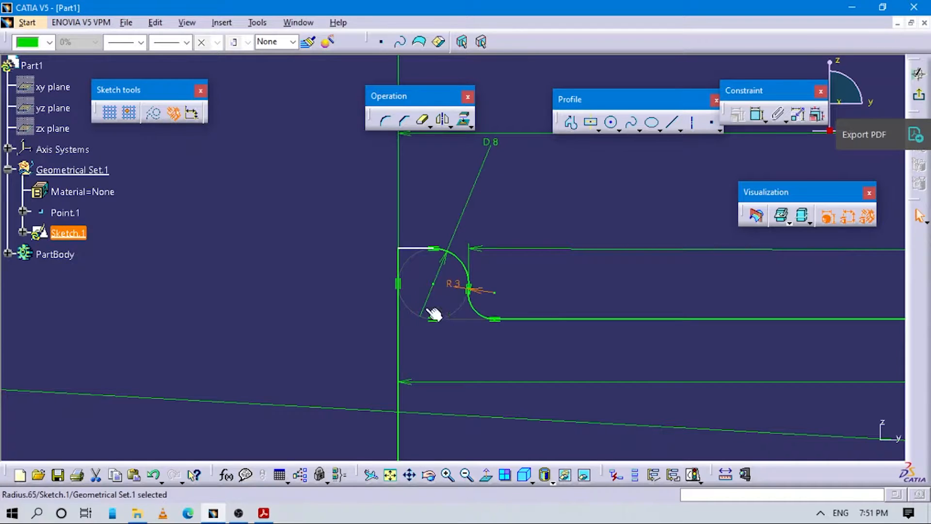
{"action": "left_click", "coordinate": [525, 282]}
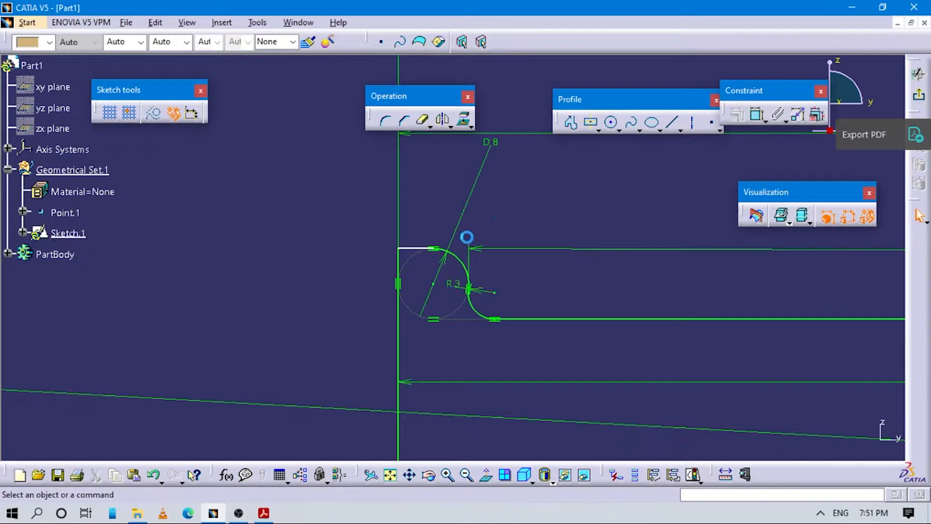
Round the corner between the vertical line and the lip's short top line and constrain its radius to 1 mm
{"action": "left_click", "coordinate": [385, 120]}
{"action": "left_click", "coordinate": [397, 260]}
{"action": "left_click", "coordinate": [411, 248]}
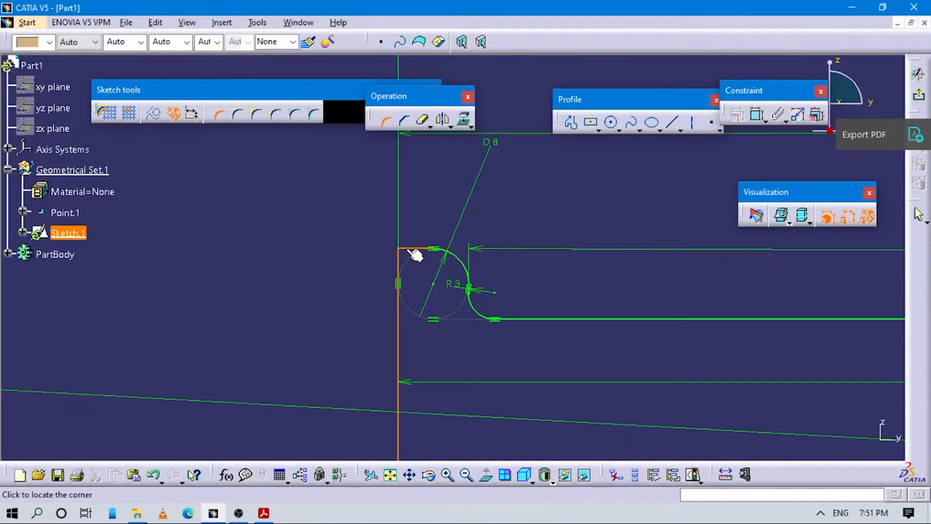
{"action": "left_click", "coordinate": [406, 252]}
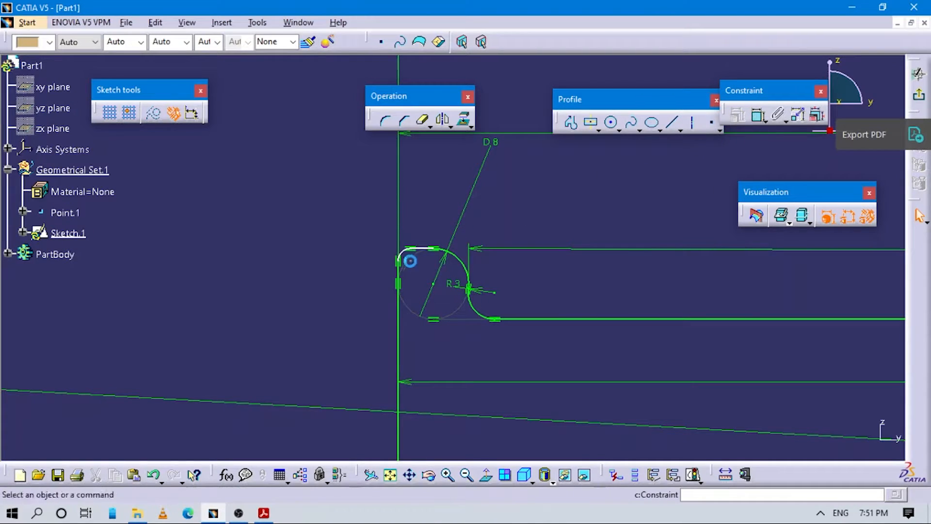
{"action": "left_click", "coordinate": [403, 252]}
{"action": "left_click", "coordinate": [375, 231]}
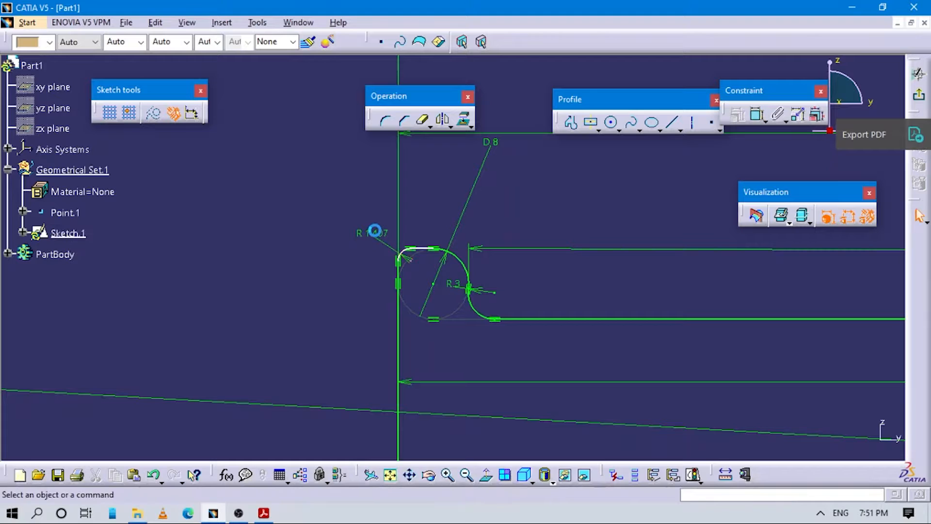
{"action": "double_click", "coordinate": [383, 244]}
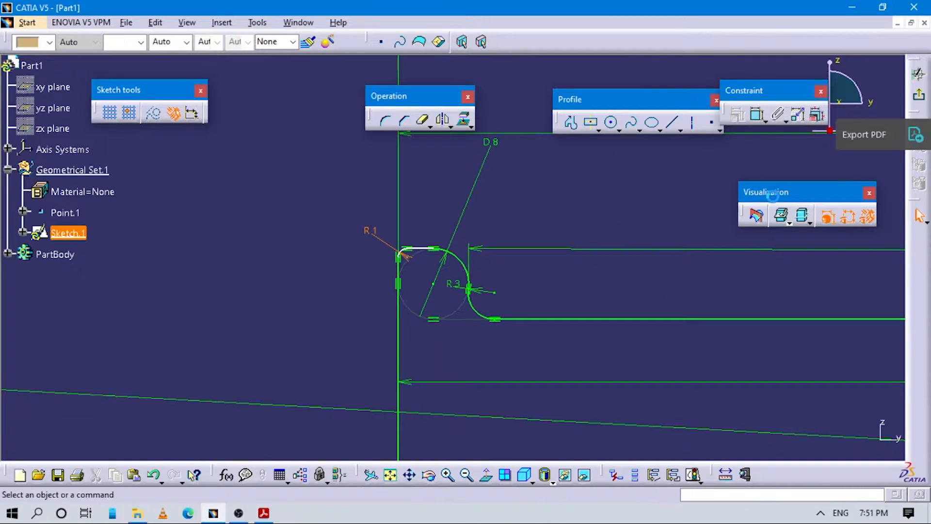
Dimension the length of the short horizontal line on top of the rounded lip
{"action": "left_click", "coordinate": [756, 115]}
{"action": "left_click", "coordinate": [421, 246]}
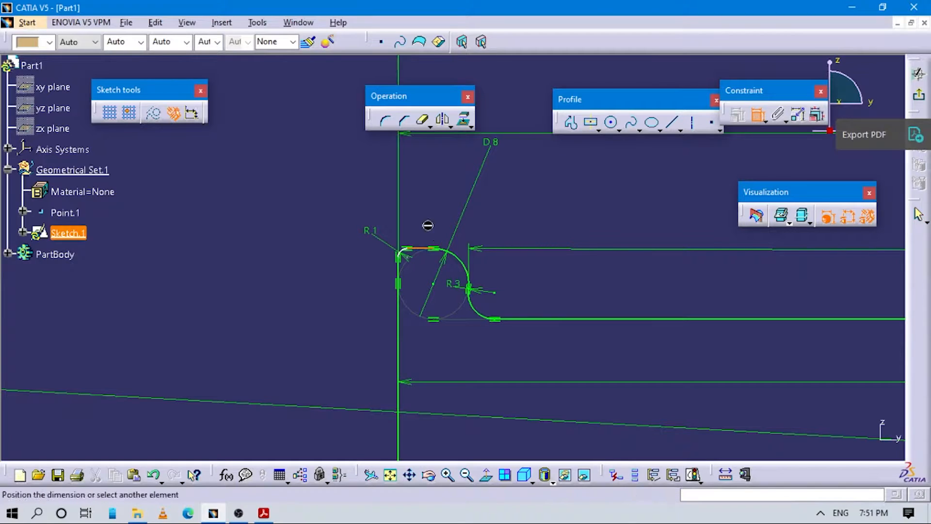
{"action": "left_click", "coordinate": [427, 217]}
{"action": "mouse_move", "coordinate": [426, 217]}
{"action": "middle_mouse_down"}
{"action": "mouse_move", "coordinate": [551, 247]}
{"action": "mouse_move", "coordinate": [653, 332]}
{"action": "mouse_move", "coordinate": [376, 272]}
{"action": "mouse_move", "coordinate": [553, 308]}
{"action": "mouse_move", "coordinate": [551, 283]}
{"action": "mouse_move", "coordinate": [474, 322]}
{"action": "mouse_move", "coordinate": [424, 251]}
{"action": "mouse_move", "coordinate": [511, 238]}
{"action": "mouse_move", "coordinate": [418, 222]}
{"action": "middle_mouse_up"}
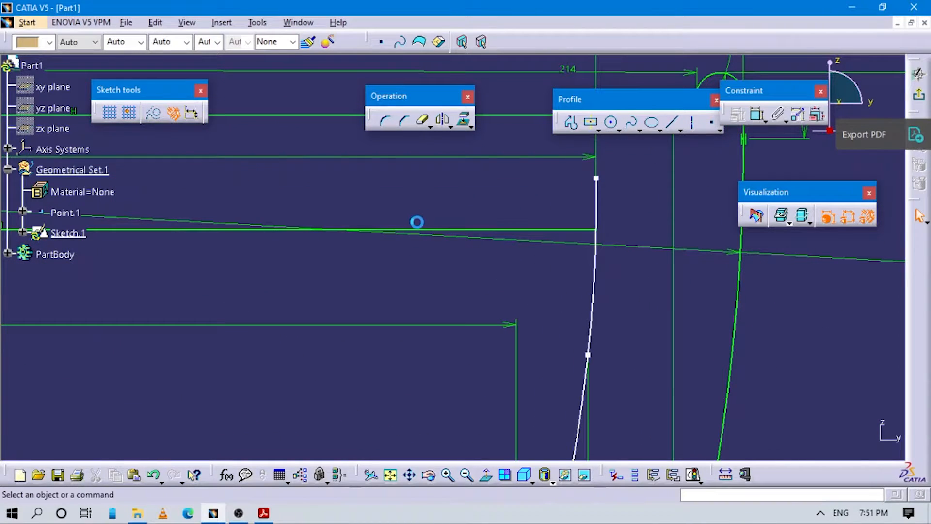
Trim the spline's upper overhang at the lower horizontal rim line
{"action": "left_click", "coordinate": [429, 127]}
{"action": "left_click", "coordinate": [451, 138]}
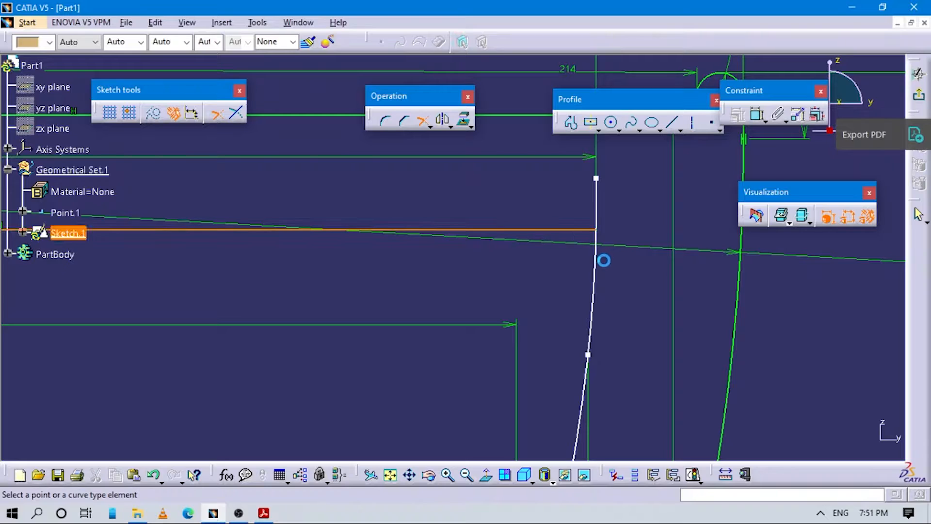
{"action": "left_click", "coordinate": [597, 258]}
{"action": "left_click", "coordinate": [547, 282]}
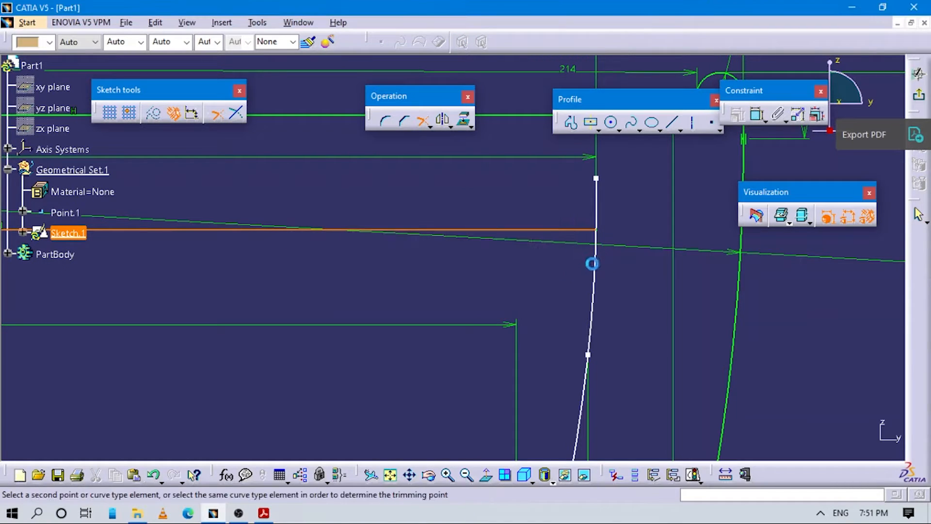
{"action": "left_click", "coordinate": [597, 258]}
{"action": "middle_click_drag", "start_coordinate": [518, 269], "coordinate": [557, 329]}
{"action": "key", "text": "Escape"}
{"action": "left_click", "coordinate": [757, 114]}
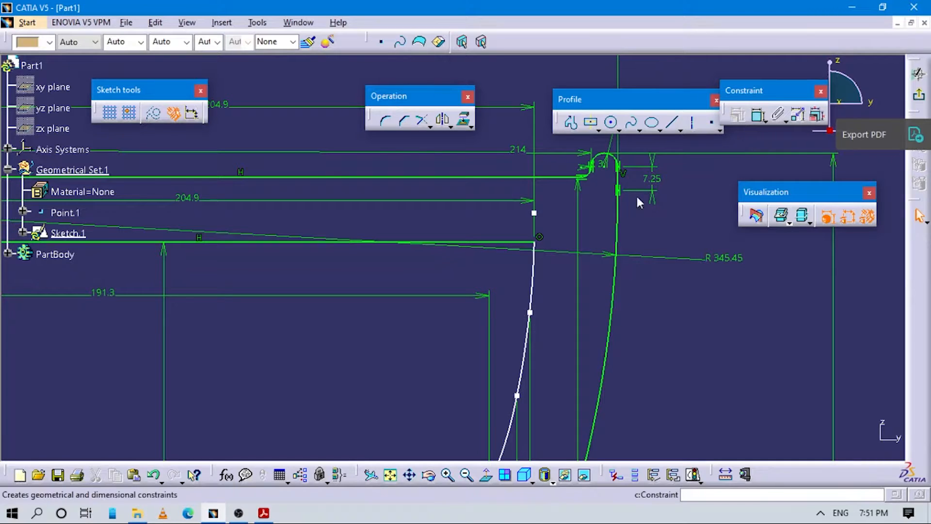
{"action": "left_click", "coordinate": [532, 271]}
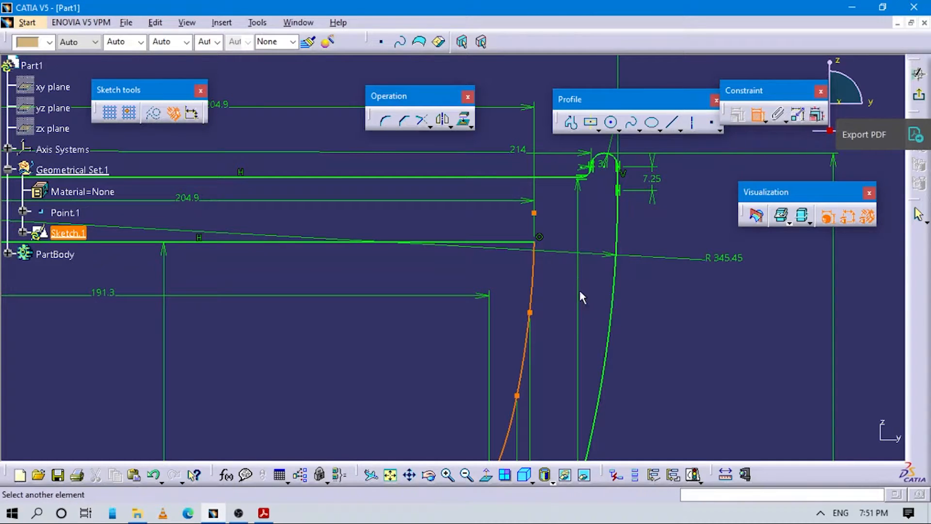
{"action": "middle_click_drag", "start_coordinate": [462, 326], "coordinate": [520, 331]}
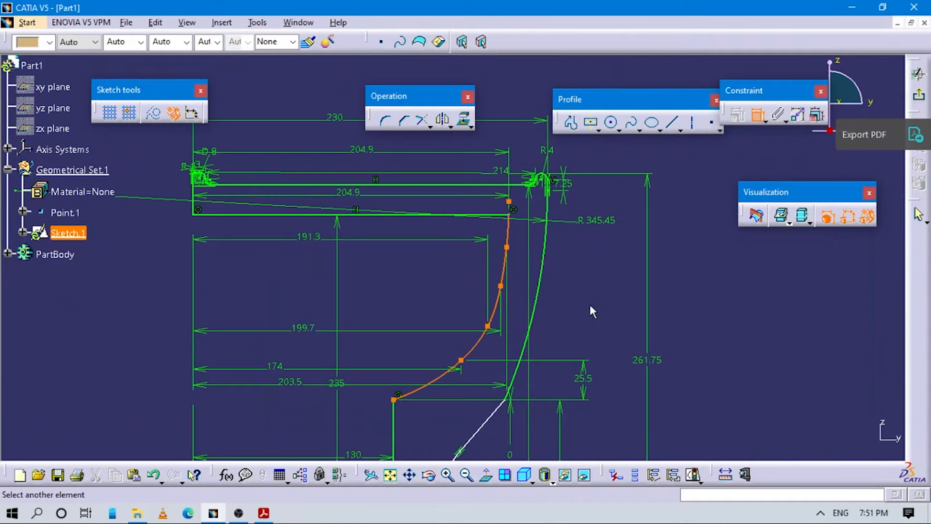
{"action": "key", "text": "Escape"}
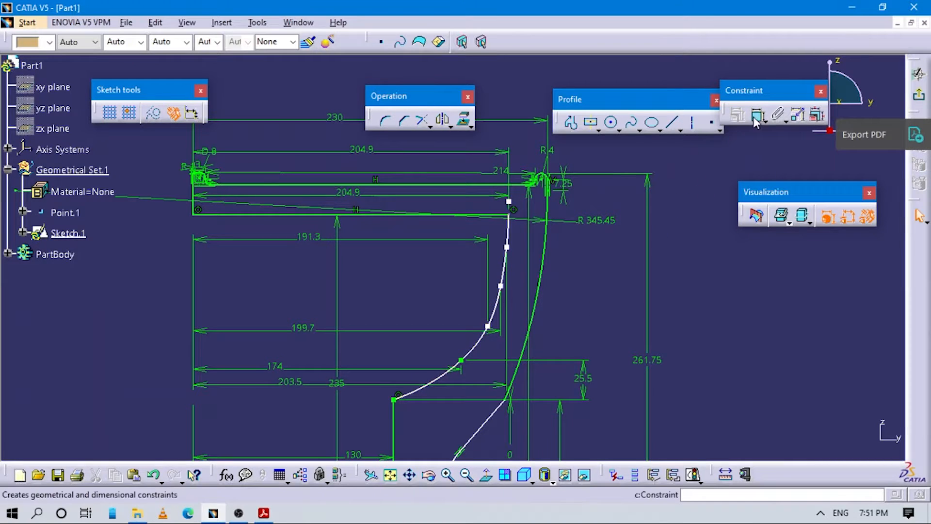
Try to dimension the spline point just below the lower rim line from the vertical axis
{"action": "left_click", "coordinate": [757, 115]}
{"action": "left_click", "coordinate": [508, 247]}
{"action": "mouse_move", "coordinate": [482, 248]}
{"action": "middle_mouse_down"}
{"action": "mouse_move", "coordinate": [496, 247]}
{"action": "mouse_move", "coordinate": [343, 226]}
{"action": "middle_mouse_up"}
{"action": "middle_click_drag", "start_coordinate": [346, 354], "coordinate": [370, 258]}
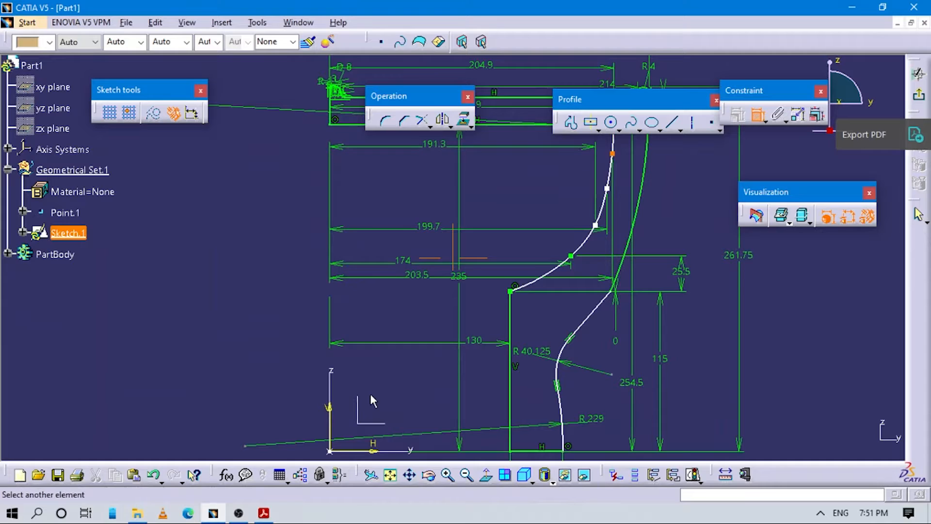
{"action": "left_click", "coordinate": [332, 413]}
{"action": "left_click", "coordinate": [507, 352]}
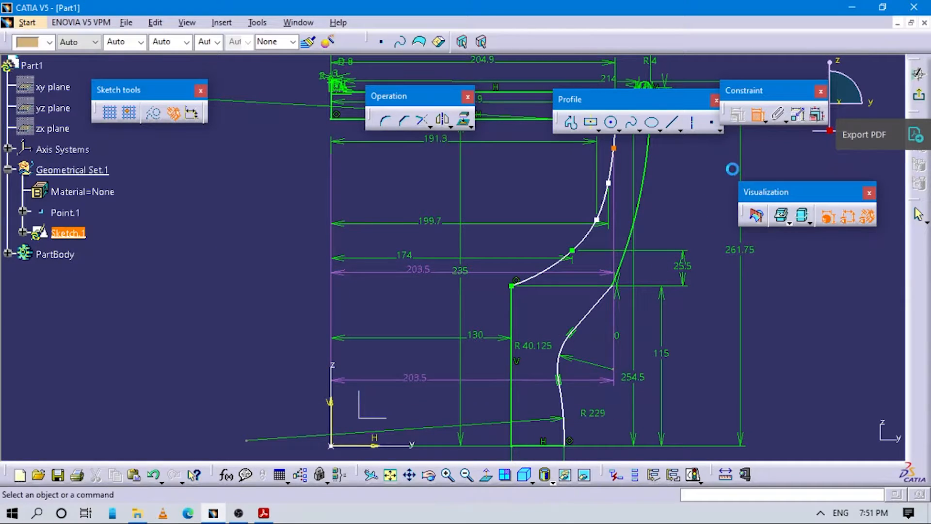
{"action": "key", "text": "ctrl+z"}
Dimension the height of the spline point just below the lower rim line from the horizontal axis
{"action": "left_click", "coordinate": [615, 149]}
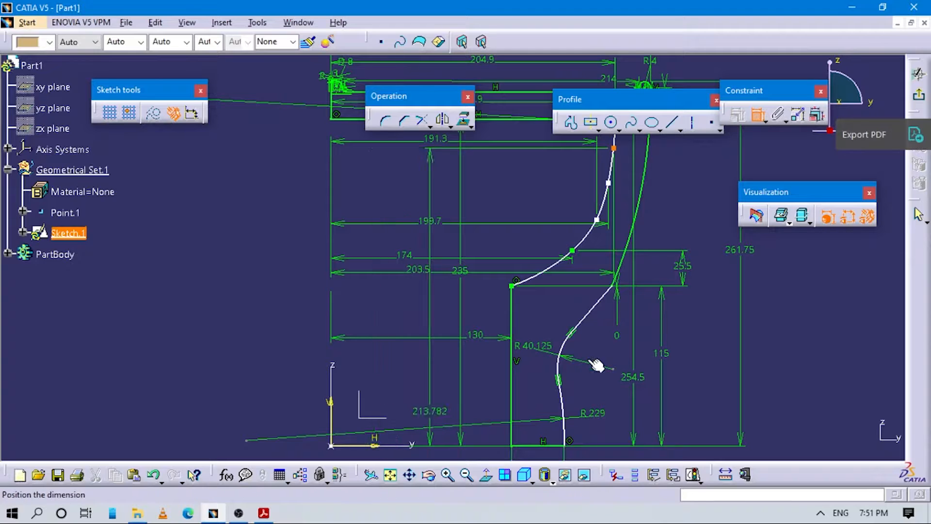
{"action": "left_click", "coordinate": [728, 308]}
{"action": "middle_click_drag", "start_coordinate": [689, 204], "coordinate": [657, 256]}
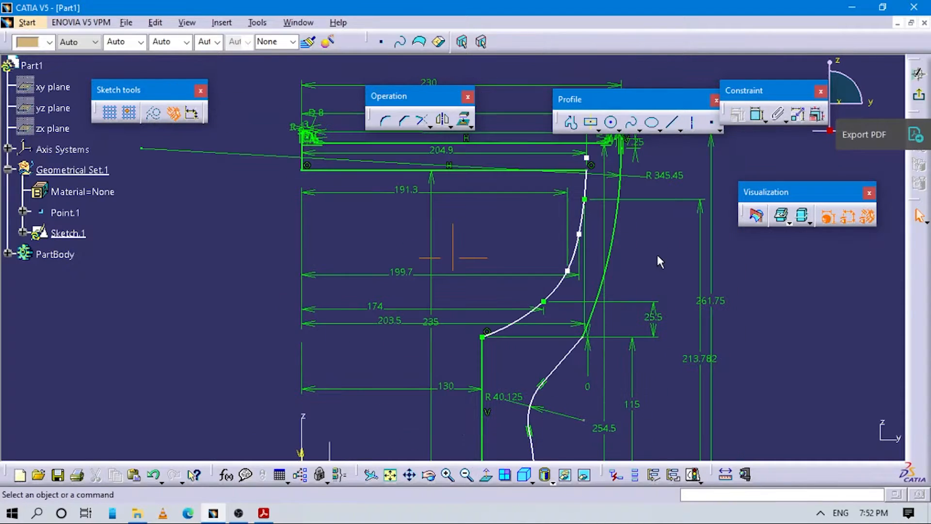
Dimension the height of the second spline point below the lower rim line from the horizontal axis
{"action": "left_click", "coordinate": [758, 114]}
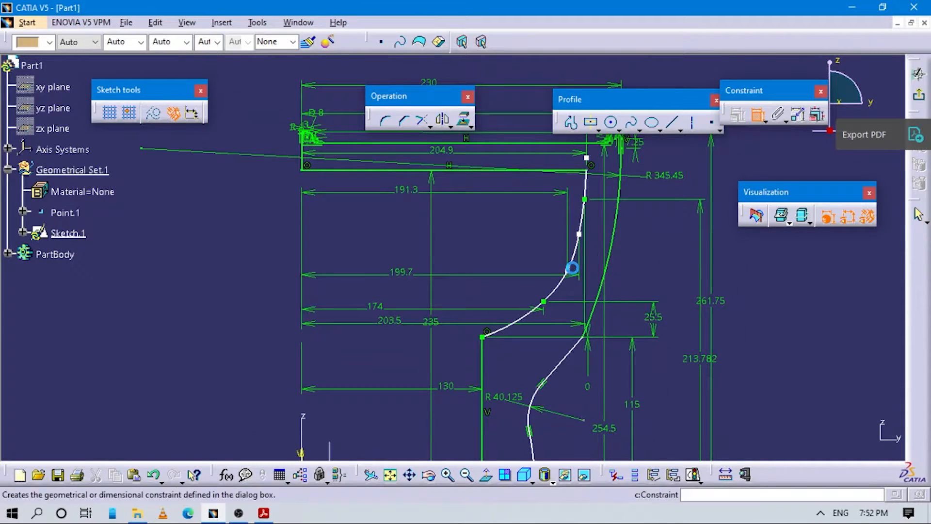
{"action": "left_click", "coordinate": [579, 234]}
{"action": "mouse_move", "coordinate": [511, 308]}
{"action": "middle_mouse_down"}
{"action": "mouse_move", "coordinate": [434, 342]}
{"action": "mouse_move", "coordinate": [401, 377]}
{"action": "middle_mouse_up"}
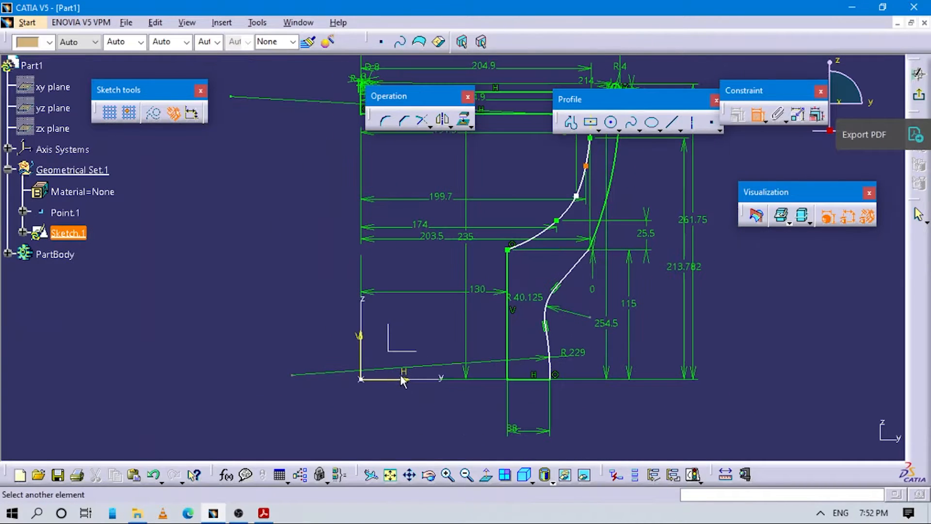
{"action": "left_click", "coordinate": [740, 345]}
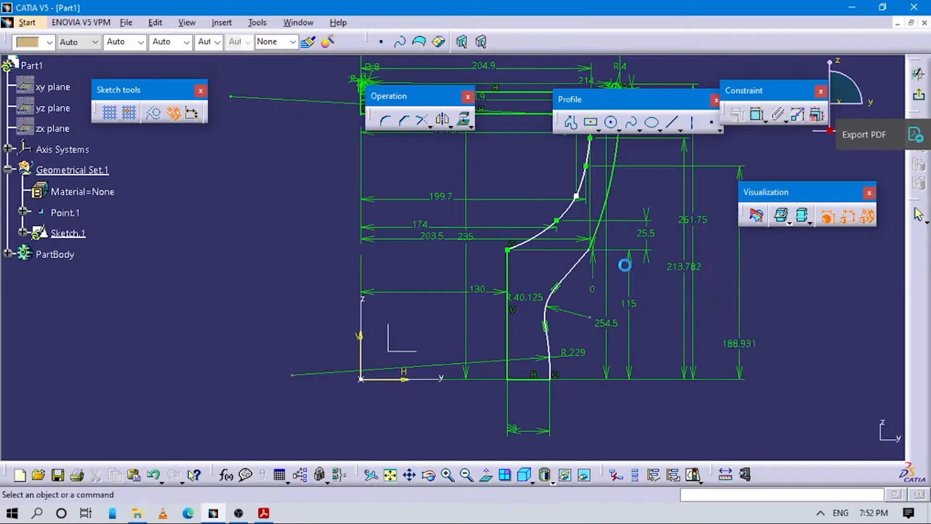
Convert the spline's leftover control point above the lower horizontal rim line into a construction element
{"action": "middle_click_drag", "start_coordinate": [624, 263], "coordinate": [619, 338]}
{"action": "mouse_move", "coordinate": [591, 393]}
{"action": "middle_mouse_down"}
{"action": "mouse_move", "coordinate": [598, 350]}
{"action": "mouse_move", "coordinate": [586, 312]}
{"action": "middle_mouse_up"}
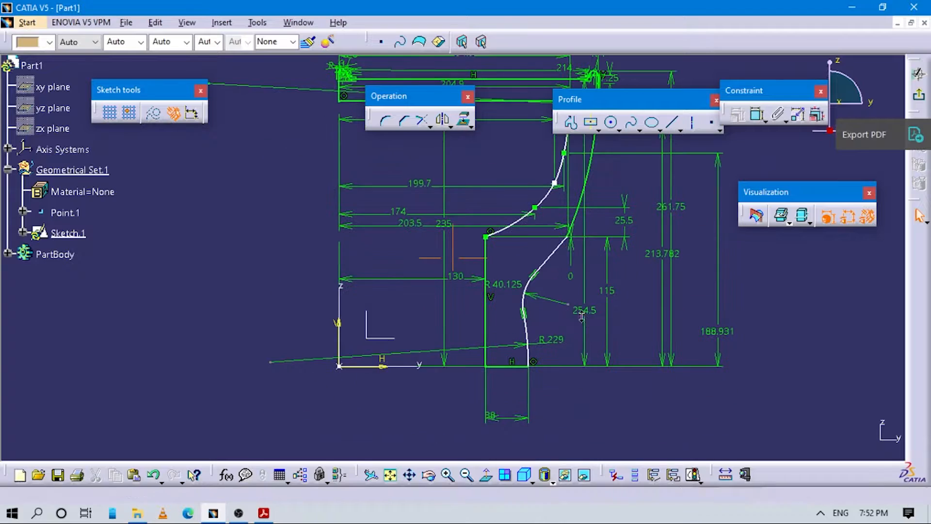
{"action": "mouse_move", "coordinate": [547, 372]}
{"action": "middle_mouse_down"}
{"action": "mouse_move", "coordinate": [545, 386]}
{"action": "mouse_move", "coordinate": [540, 292]}
{"action": "middle_mouse_up"}
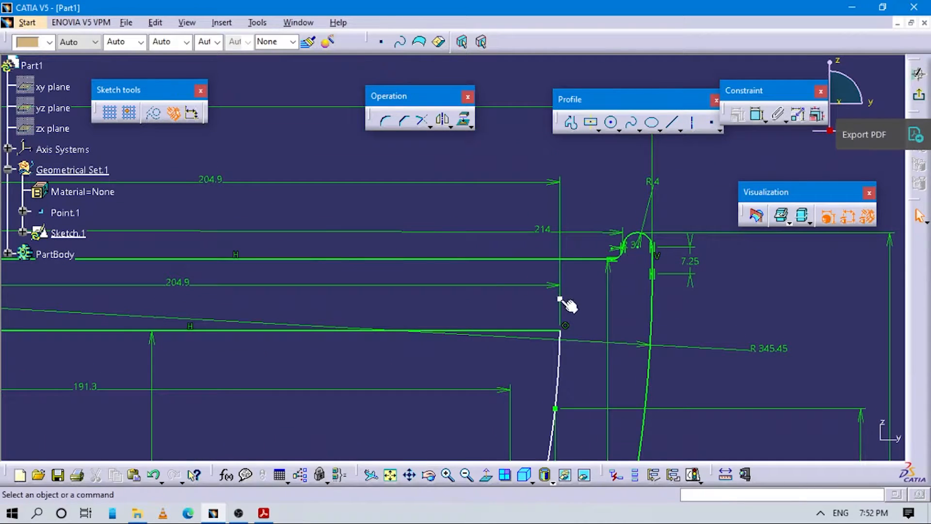
{"action": "left_click", "coordinate": [560, 299]}
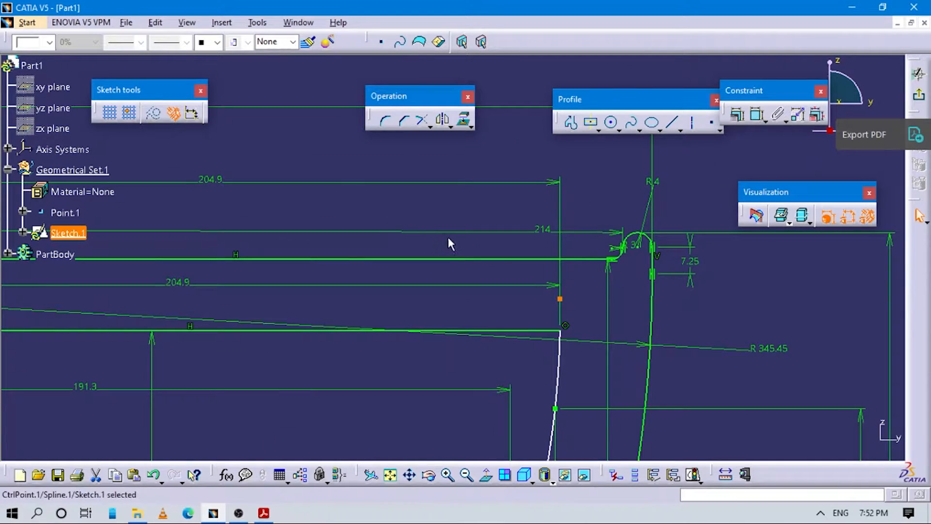
{"action": "left_click", "coordinate": [560, 299]}
{"action": "left_click", "coordinate": [155, 113]}
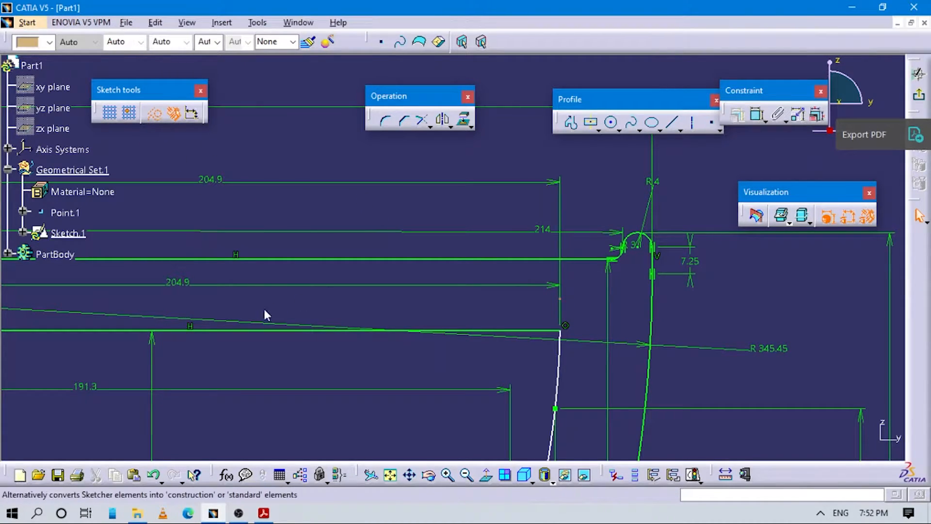
{"action": "middle_click_drag", "start_coordinate": [281, 342], "coordinate": [361, 256]}
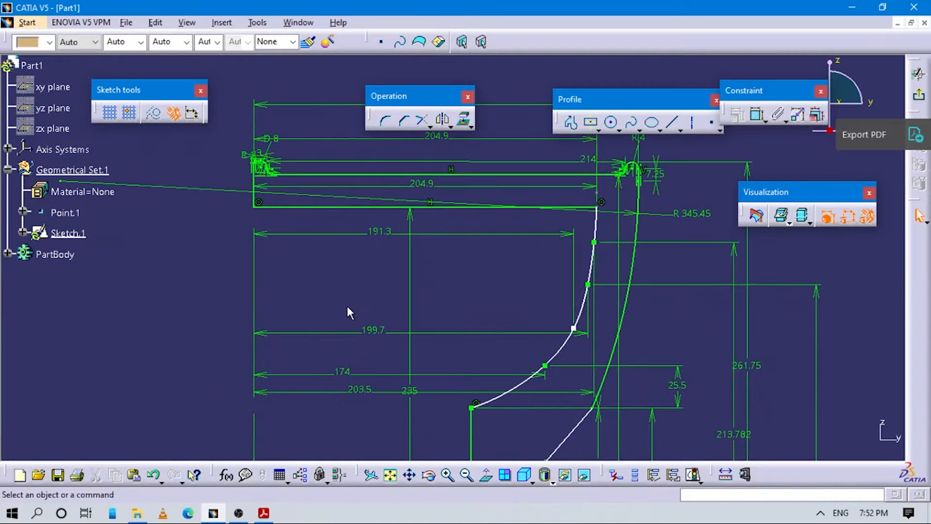
Exit the sketch and compare the finished rim profile with the dimensioned cross-section in the PDF drawing
{"action": "middle_click_drag", "start_coordinate": [329, 317], "coordinate": [335, 248]}
{"action": "mouse_move", "coordinate": [464, 332]}
{"action": "middle_mouse_down"}
{"action": "mouse_move", "coordinate": [484, 370]}
{"action": "mouse_move", "coordinate": [545, 337]}
{"action": "middle_mouse_up"}
{"action": "middle_click_drag", "start_coordinate": [523, 282], "coordinate": [520, 286]}
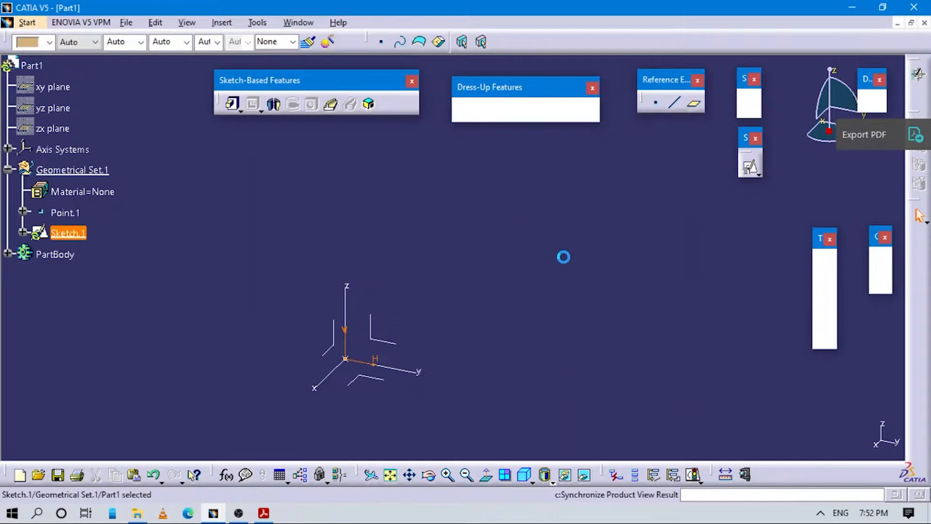
{"action": "left_click", "coordinate": [472, 233]}
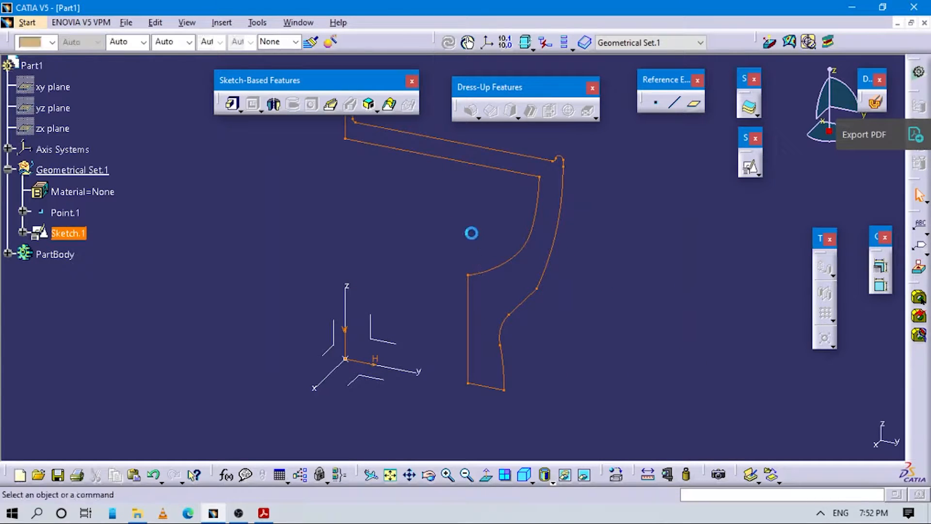
{"action": "middle_click_drag", "start_coordinate": [421, 229], "coordinate": [455, 273]}
{"action": "middle_click_drag", "start_coordinate": [574, 347], "coordinate": [550, 315]}
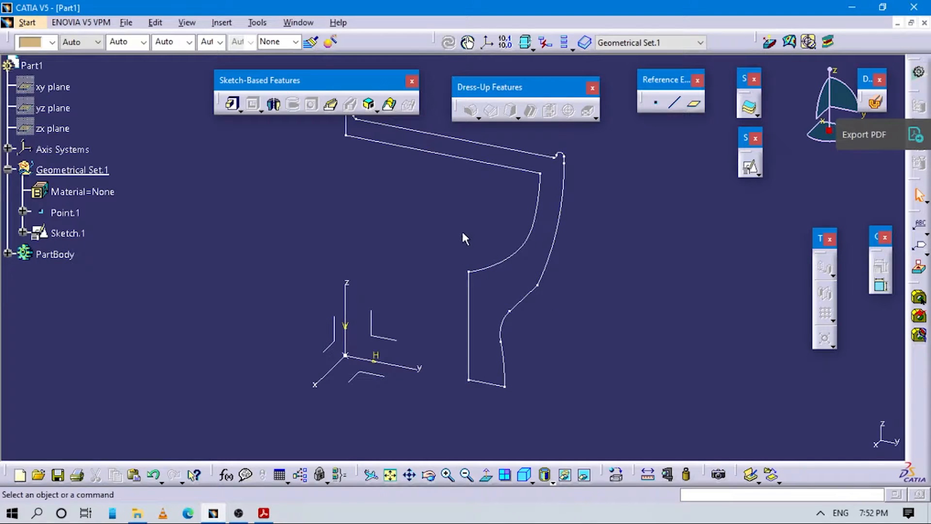
{"action": "middle_click_drag", "start_coordinate": [464, 235], "coordinate": [481, 299]}
{"action": "middle_click", "coordinate": [481, 299]}
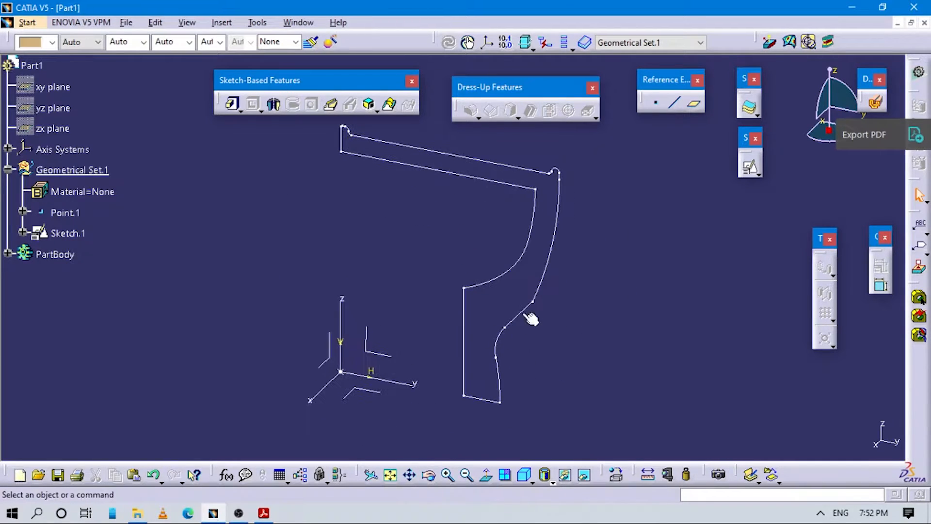
{"action": "left_click", "coordinate": [264, 512]}
{"action": "scroll", "coordinate": [600, 383], "scroll_direction": "down", "scroll_amount": 3}
{"action": "scroll", "coordinate": [600, 383], "scroll_direction": "down", "scroll_amount": 5}
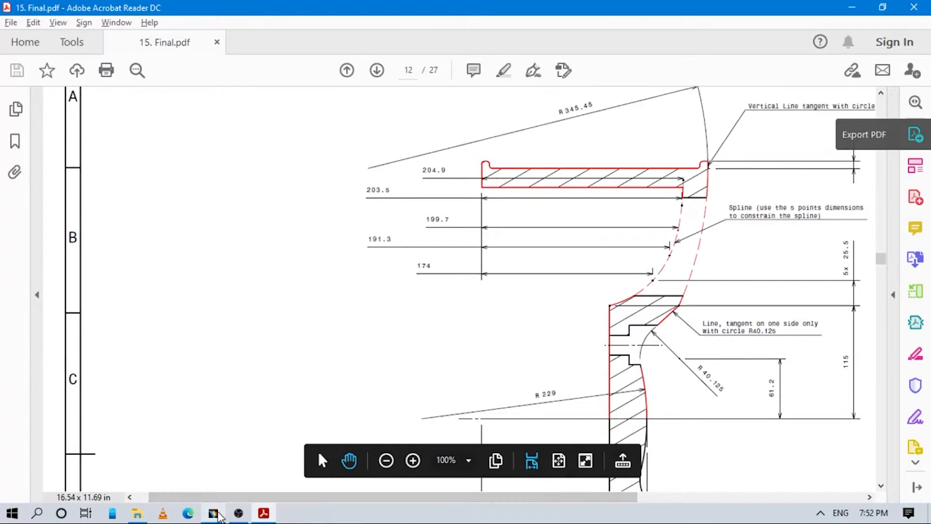
{"action": "left_click", "coordinate": [215, 513]}
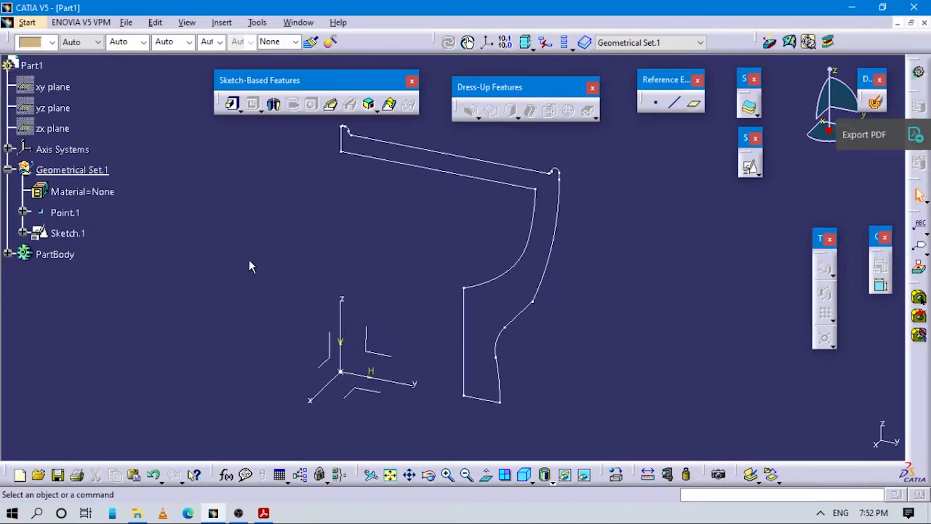
Move Sketch.1 from Geometrical Set.1 into PartBody and define PartBody as the in-work object
{"action": "left_click", "coordinate": [68, 234]}
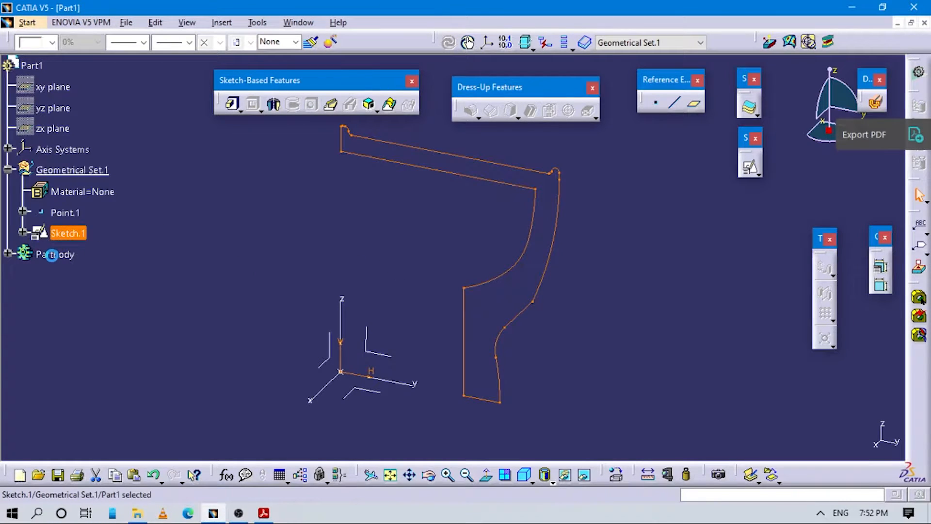
{"action": "left_click", "coordinate": [61, 282]}
{"action": "double_click", "coordinate": [69, 233]}
{"action": "left_click_drag", "start_coordinate": [53, 262], "coordinate": [52, 255]}
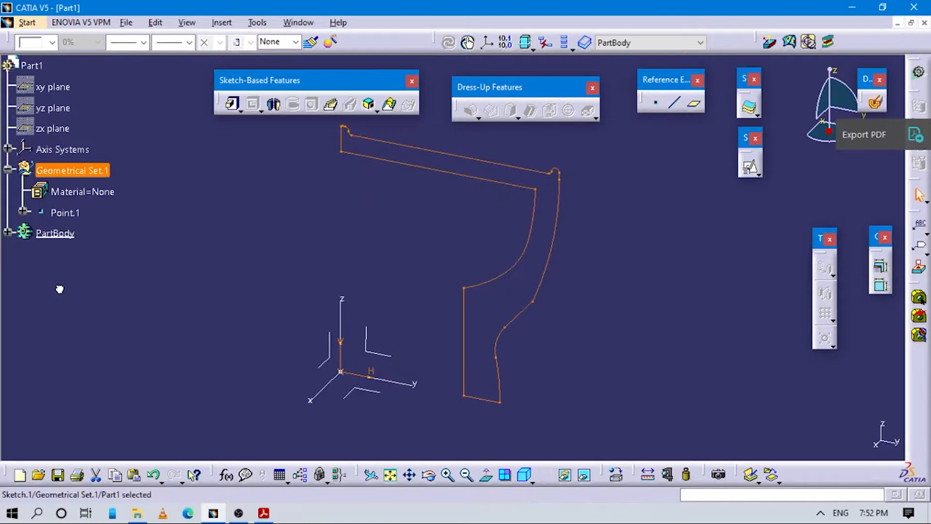
{"action": "right_click", "coordinate": [60, 232]}
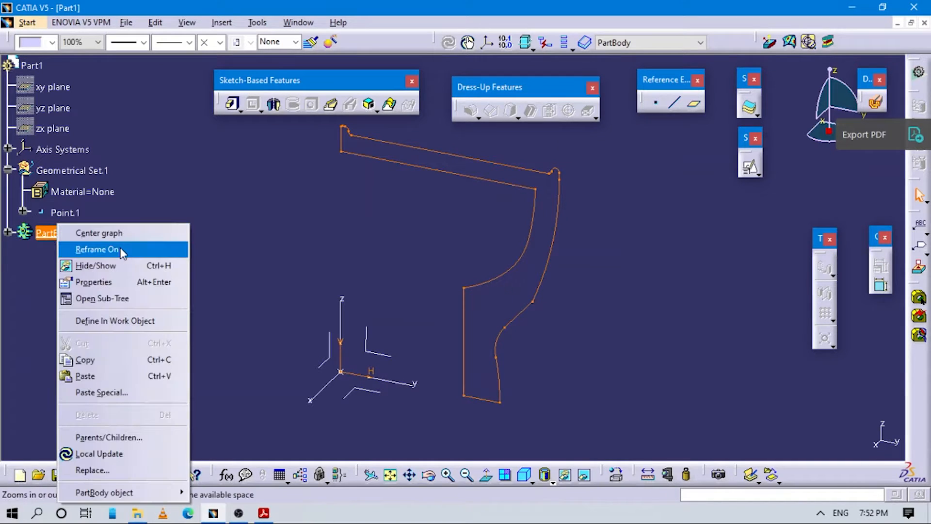
{"action": "left_click", "coordinate": [115, 322]}
{"action": "middle_click_drag", "start_coordinate": [405, 236], "coordinate": [437, 265]}
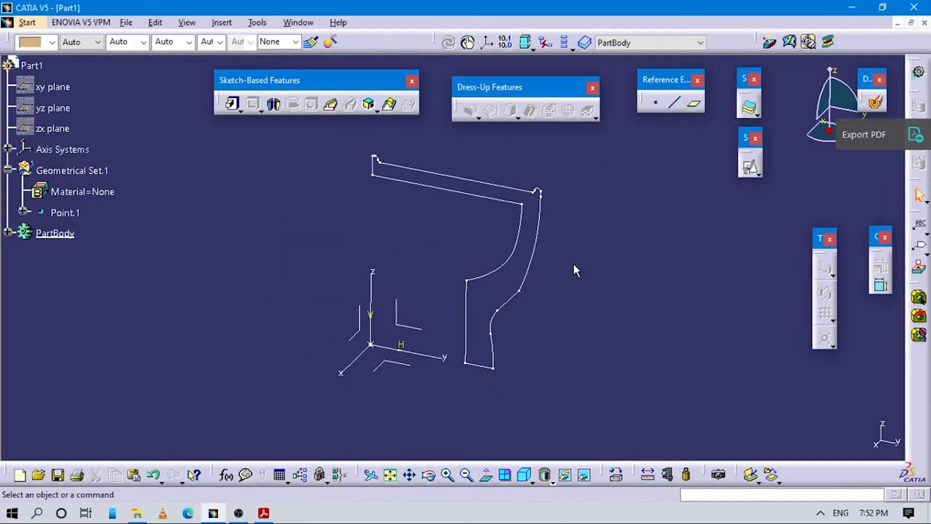
Revolve the rim profile 360 degrees about the sketch's horizontal axis as a Shaft
{"action": "left_click", "coordinate": [275, 105]}
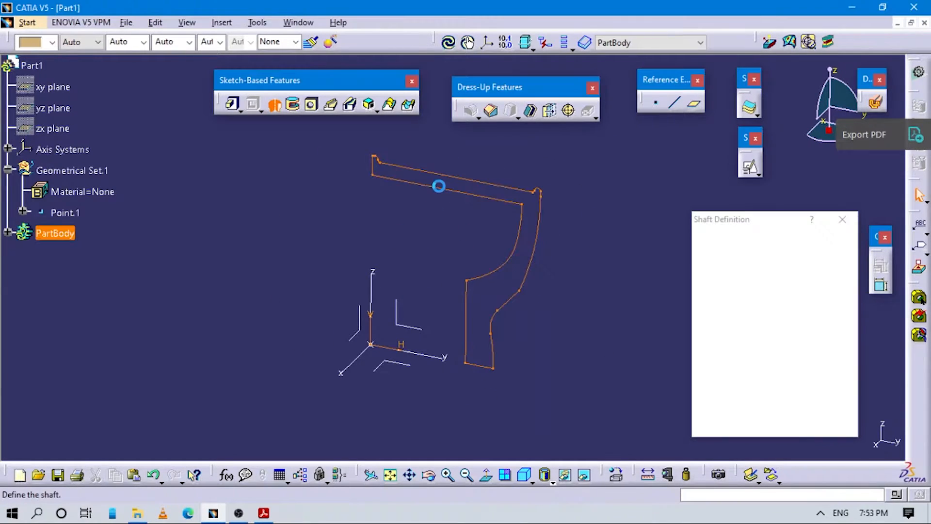
{"action": "middle_click_drag", "start_coordinate": [433, 350], "coordinate": [679, 360]}
{"action": "mouse_move", "coordinate": [423, 384]}
{"action": "middle_mouse_down"}
{"action": "mouse_move", "coordinate": [520, 374]}
{"action": "mouse_move", "coordinate": [402, 317]}
{"action": "mouse_move", "coordinate": [446, 335]}
{"action": "mouse_move", "coordinate": [438, 307]}
{"action": "middle_mouse_up"}
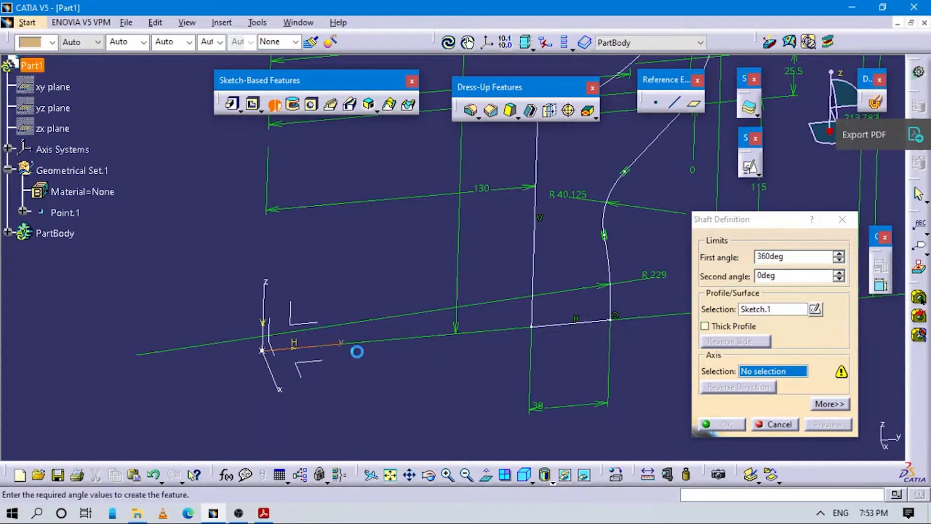
{"action": "left_click", "coordinate": [516, 306]}
{"action": "middle_click_drag", "start_coordinate": [516, 306], "coordinate": [394, 432]}
{"action": "left_click", "coordinate": [734, 427]}
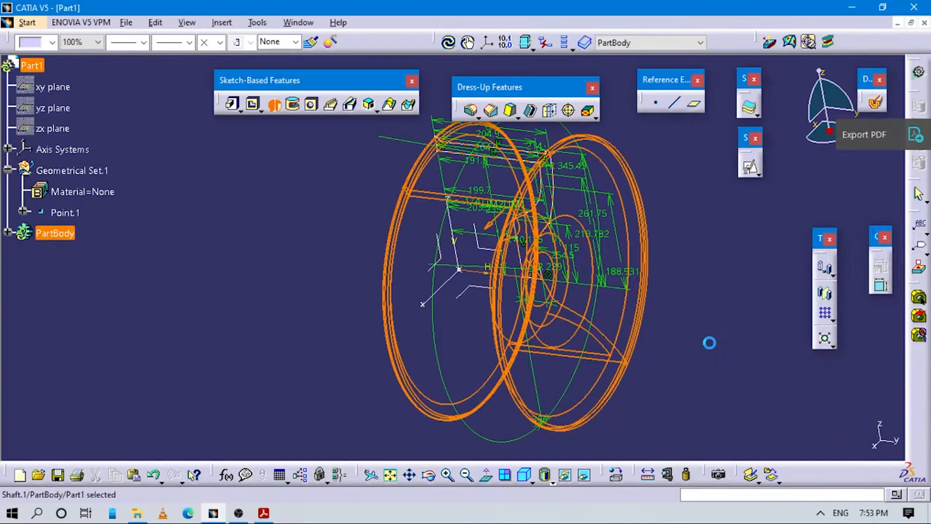
{"action": "left_click", "coordinate": [697, 341]}
{"action": "middle_click_drag", "start_coordinate": [700, 295], "coordinate": [626, 361]}
{"action": "middle_click_drag", "start_coordinate": [567, 318], "coordinate": [292, 322]}
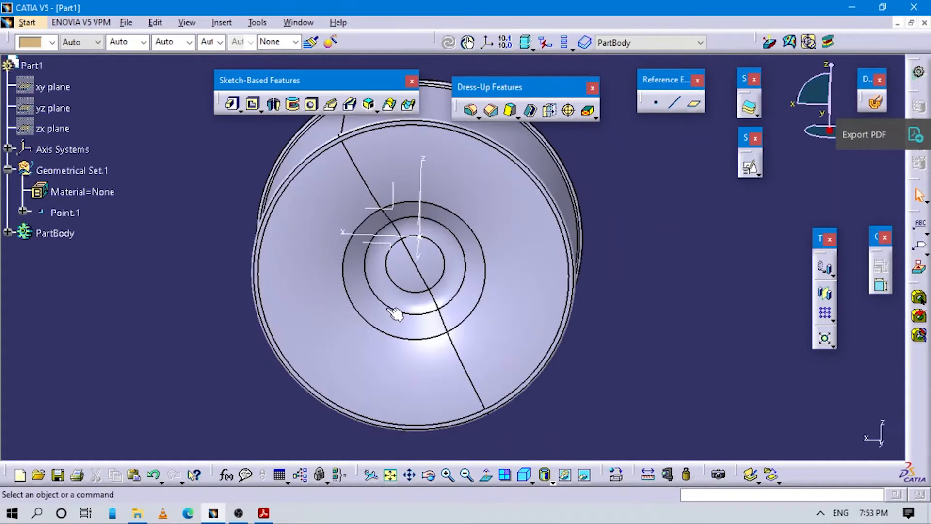
{"action": "middle_click_drag", "start_coordinate": [396, 314], "coordinate": [492, 225]}
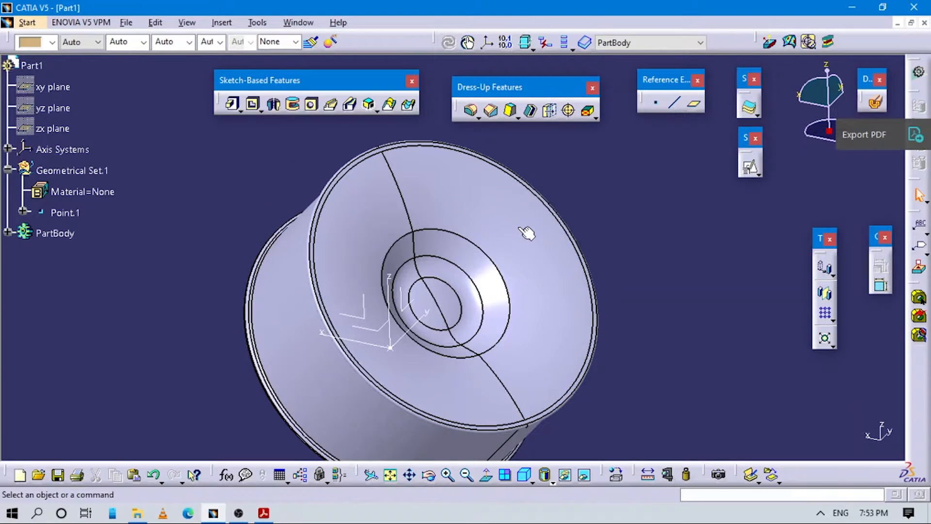
Switch to the PDF and examine the rim drawings and the shaded view of the wheel with its marked spokes on page 3
{"action": "key", "text": "alt+Tab"}
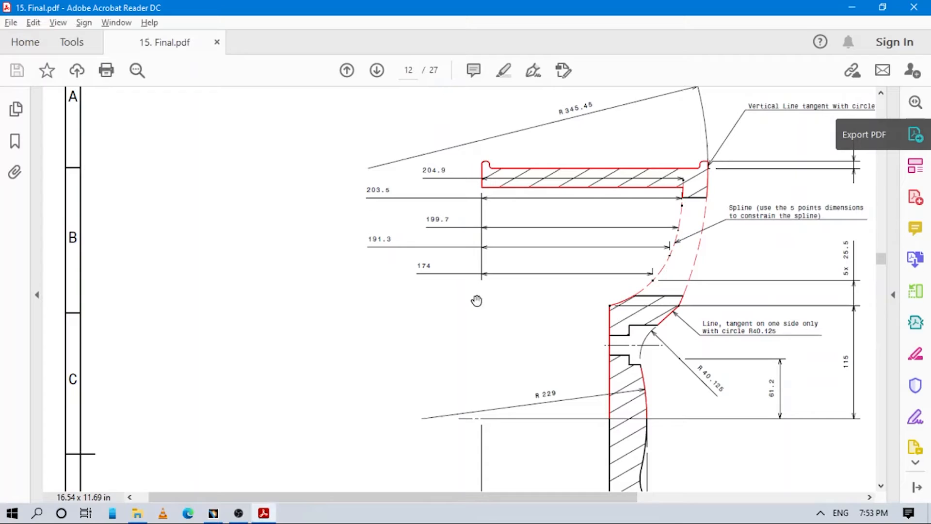
{"action": "scroll", "coordinate": [705, 286], "scroll_direction": "down", "scroll_amount": 3}
{"action": "scroll", "coordinate": [781, 311], "scroll_direction": "down", "scroll_amount": 2, "text": "ctrl"}
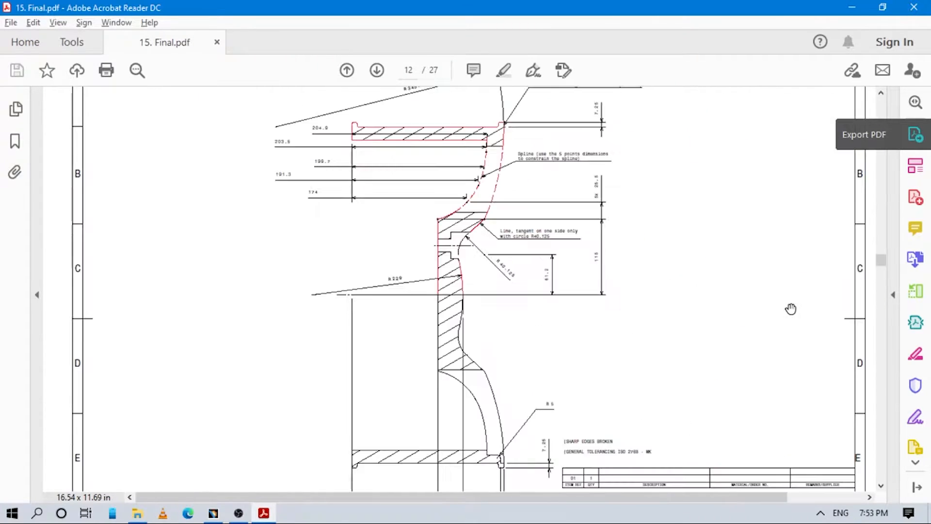
{"action": "scroll", "coordinate": [680, 319], "scroll_direction": "down", "scroll_amount": 2, "text": "ctrl"}
{"action": "scroll", "coordinate": [622, 319], "scroll_direction": "up", "scroll_amount": 3}
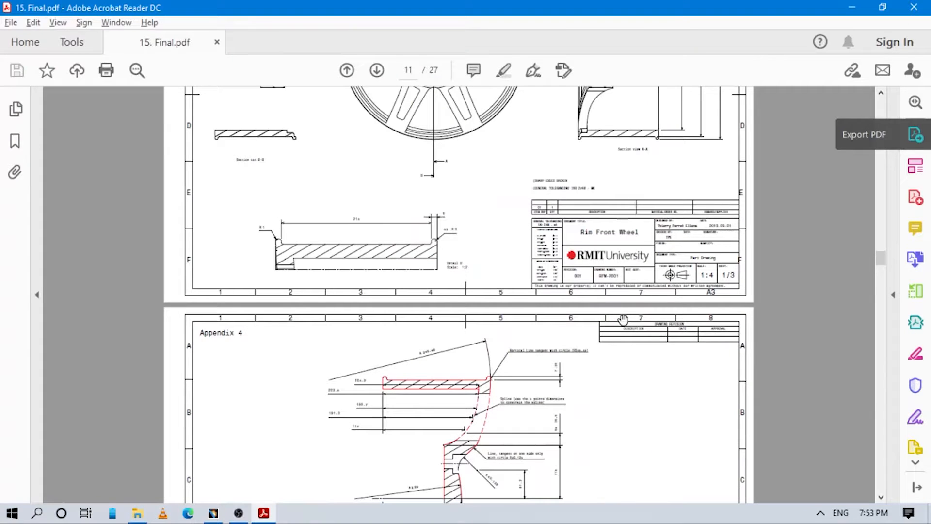
{"action": "scroll", "coordinate": [607, 312], "scroll_direction": "up", "scroll_amount": 4}
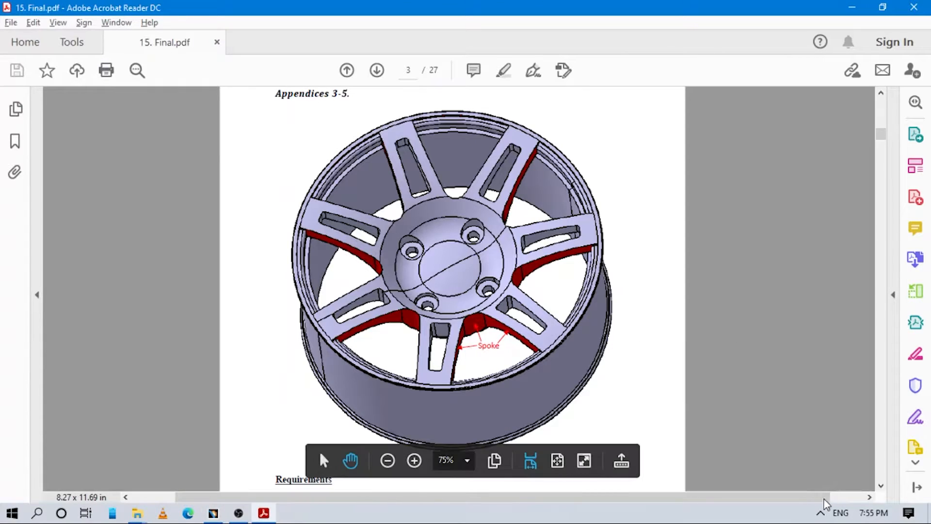
{"action": "left_click", "coordinate": [820, 513]}
{"action": "left_click", "coordinate": [748, 521]}
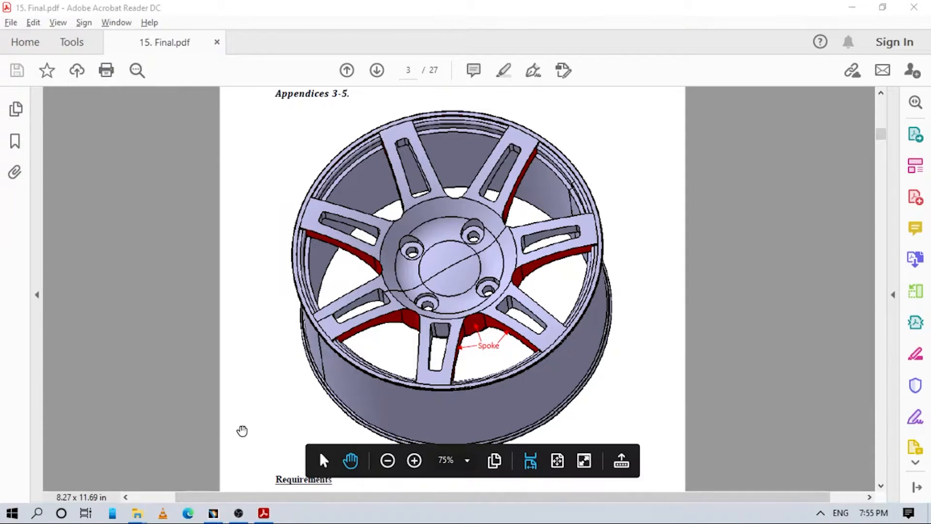
{"action": "left_click", "coordinate": [214, 512]}
{"action": "scroll", "coordinate": [491, 267], "scroll_direction": "down", "scroll_amount": 1}
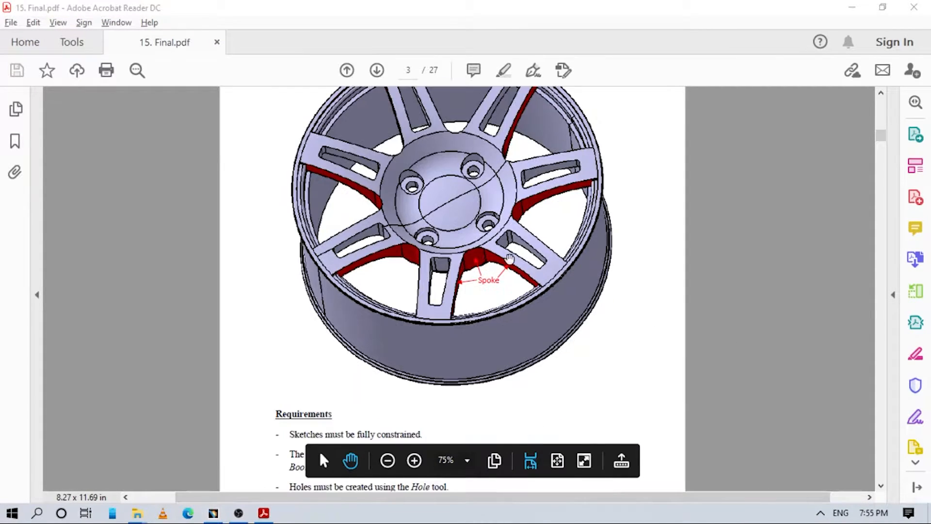
{"action": "scroll", "coordinate": [511, 260], "scroll_direction": "up", "scroll_amount": 1}
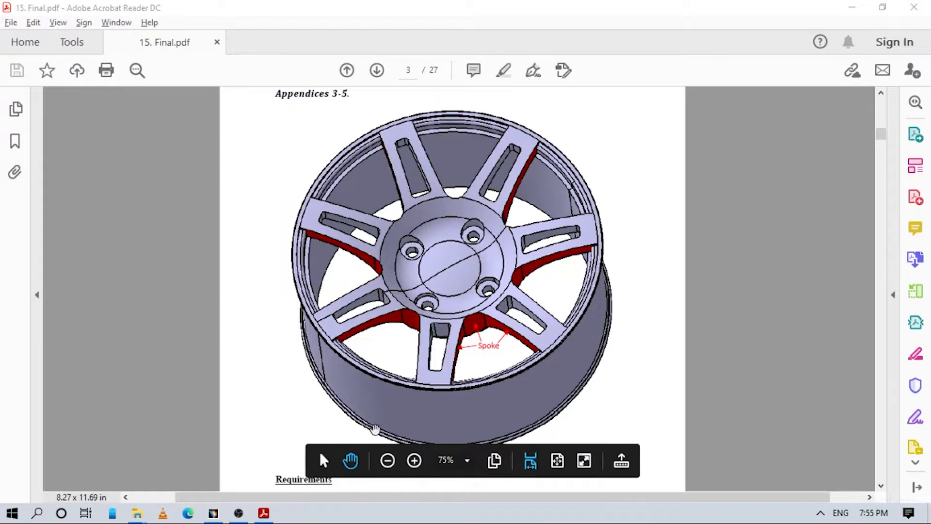
Return to CATIA and inspect the revolved rim and the features listed under PartBody
{"action": "left_click", "coordinate": [214, 515]}
{"action": "middle_click_drag", "start_coordinate": [439, 301], "coordinate": [395, 291]}
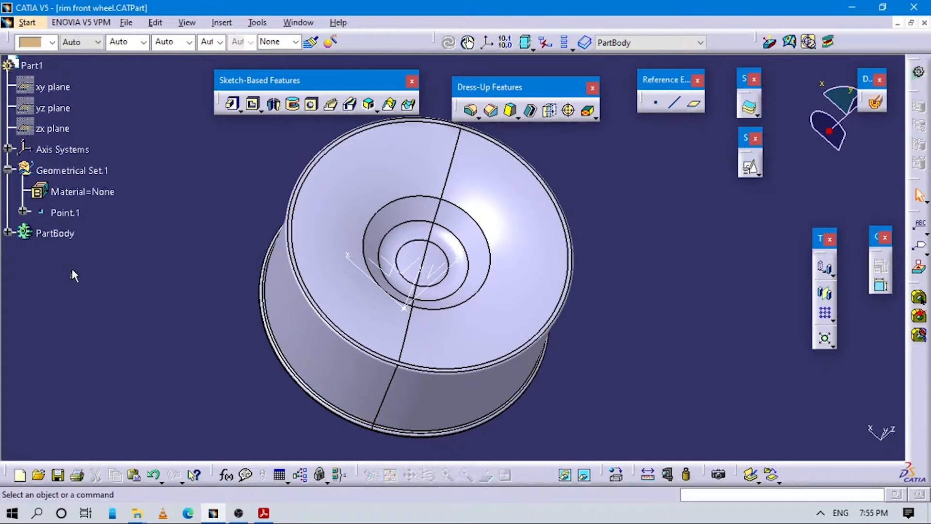
{"action": "left_click", "coordinate": [8, 233]}
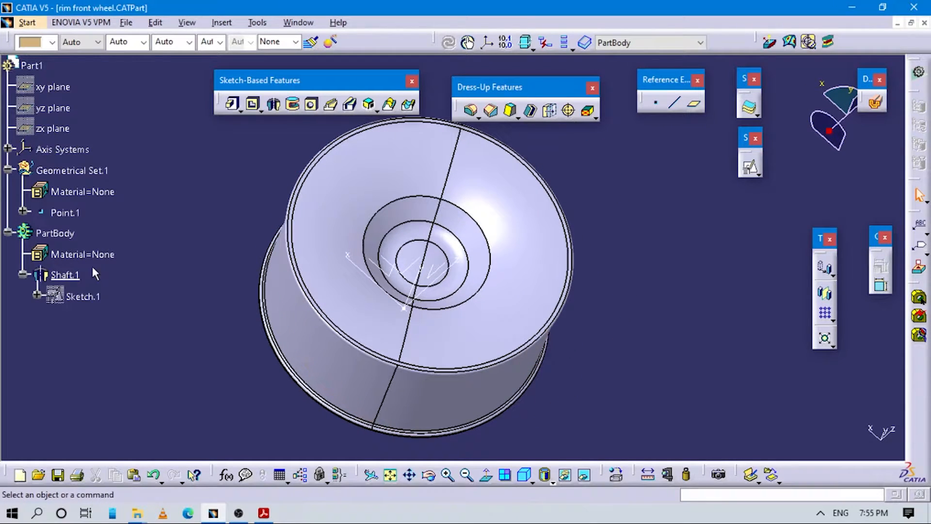
{"action": "left_click", "coordinate": [8, 233]}
{"action": "middle_click_drag", "start_coordinate": [478, 311], "coordinate": [447, 354]}
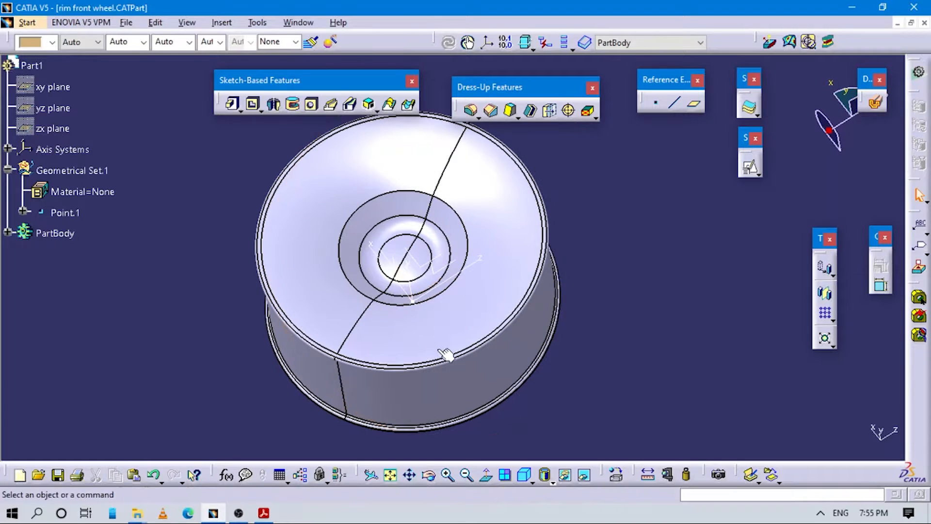
Switch to page 11 of the PDF and read through to the spoke, pocket and bolt-hole dimensions on page 13
{"action": "left_click", "coordinate": [264, 513]}
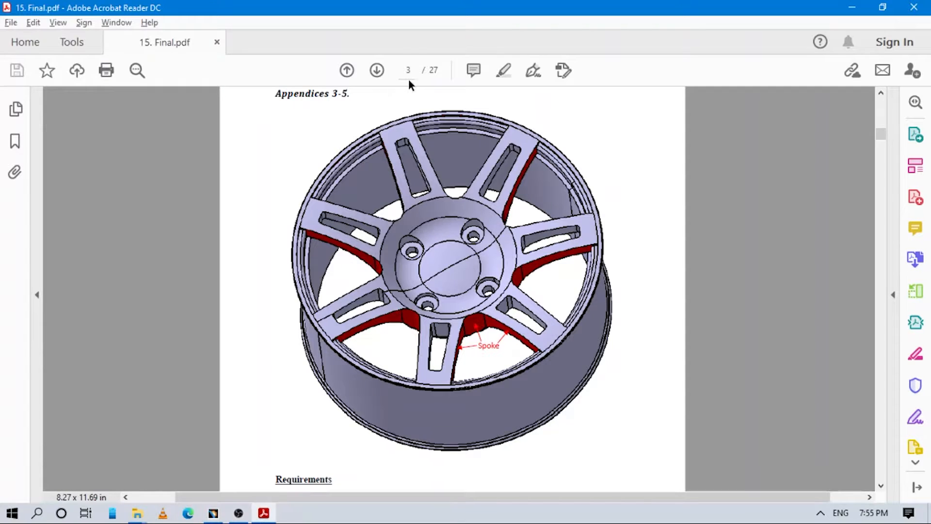
{"action": "type", "text": "11"}
{"action": "key", "text": "Return"}
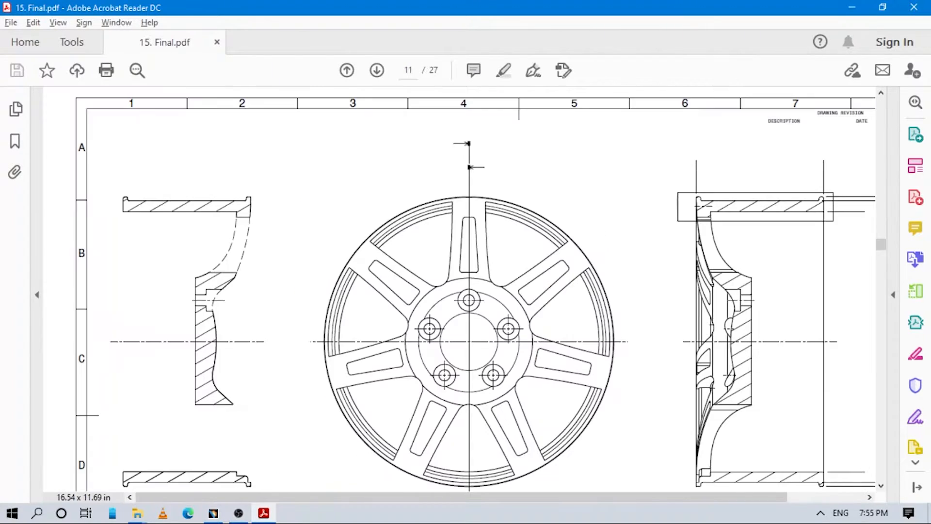
{"action": "scroll", "coordinate": [700, 223], "scroll_direction": "down", "scroll_amount": 3}
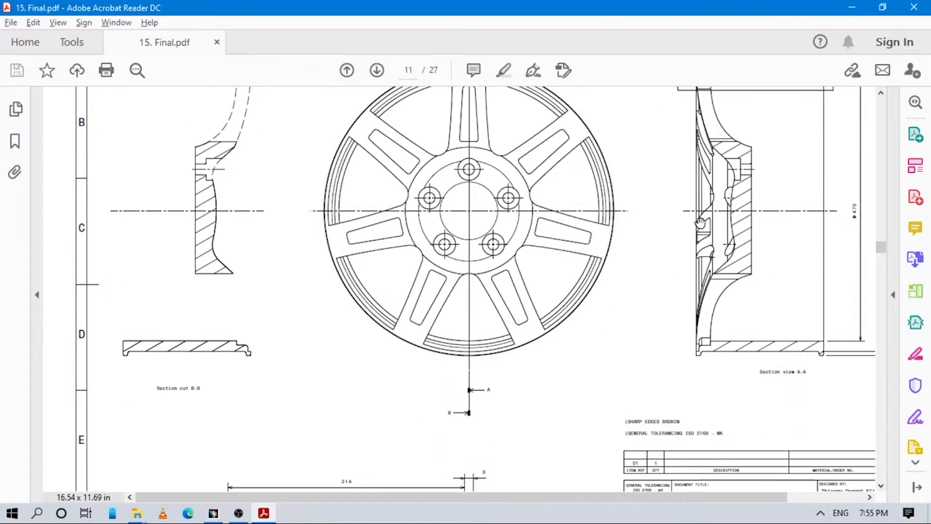
{"action": "scroll", "coordinate": [702, 230], "scroll_direction": "down", "scroll_amount": 20}
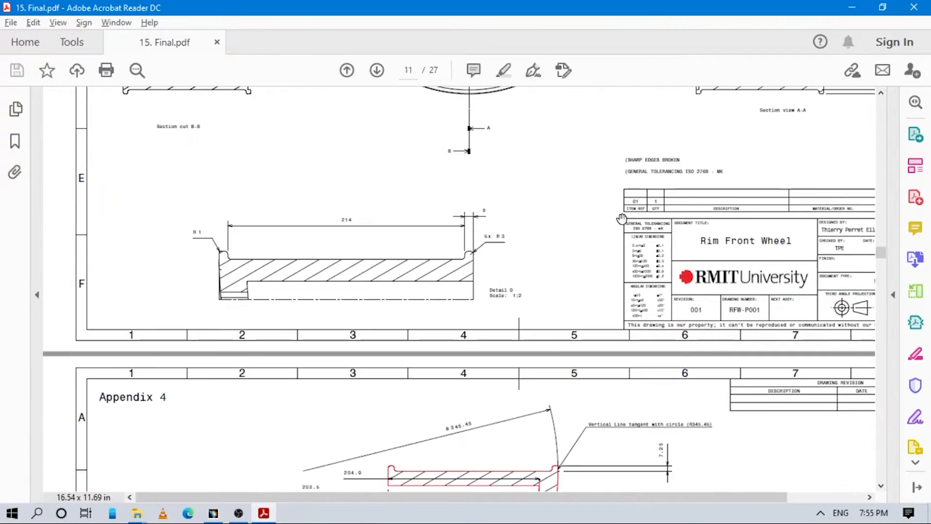
{"action": "scroll", "coordinate": [574, 275], "scroll_direction": "down", "scroll_amount": 20}
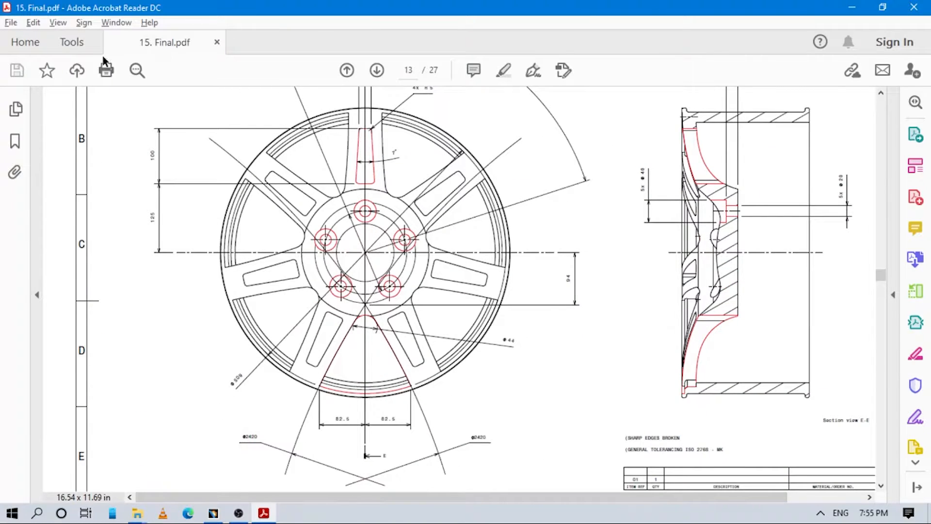
Return to CATIA, define PartBody as the in-work object and insert a new body into the part
{"action": "key", "text": "alt+Tab"}
{"action": "middle_click_drag", "start_coordinate": [276, 264], "coordinate": [327, 243]}
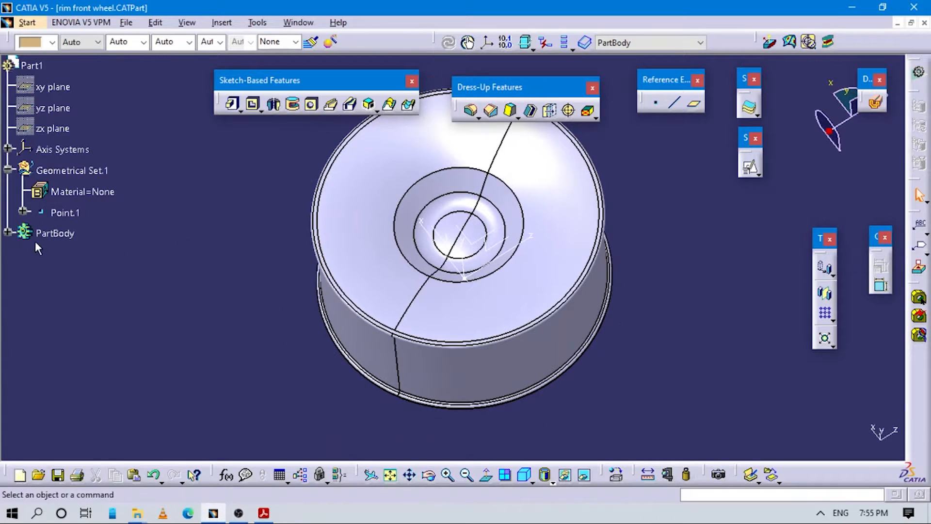
{"action": "left_click", "coordinate": [54, 233]}
{"action": "right_click", "coordinate": [54, 233]}
{"action": "left_click", "coordinate": [111, 318]}
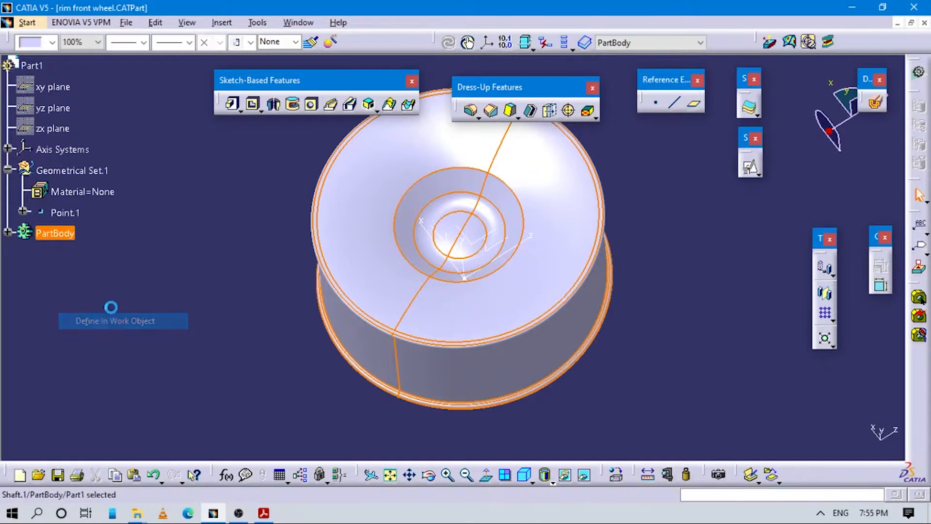
{"action": "left_click", "coordinate": [219, 22]}
{"action": "left_click", "coordinate": [227, 56]}
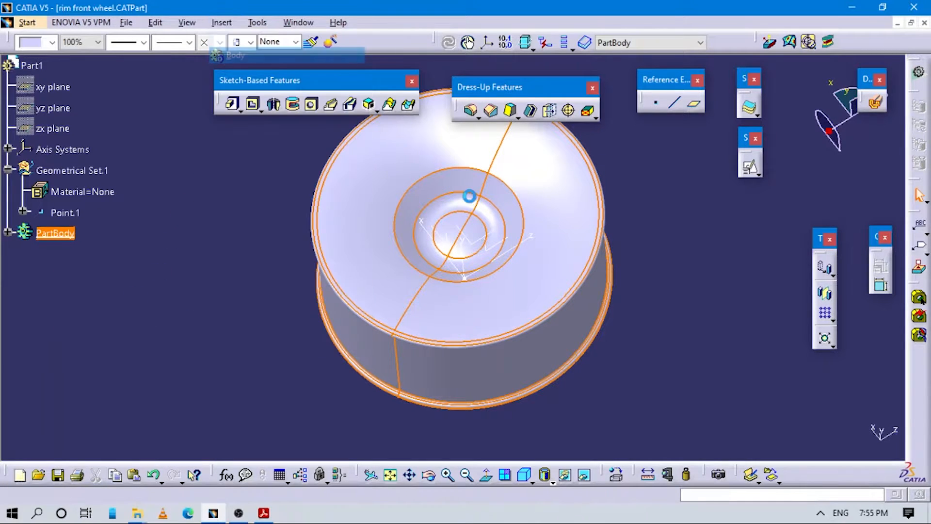
{"action": "left_click", "coordinate": [83, 281]}
Rename the newly inserted body as SPOKES and define it as the in-work object
{"action": "left_click", "coordinate": [53, 254]}
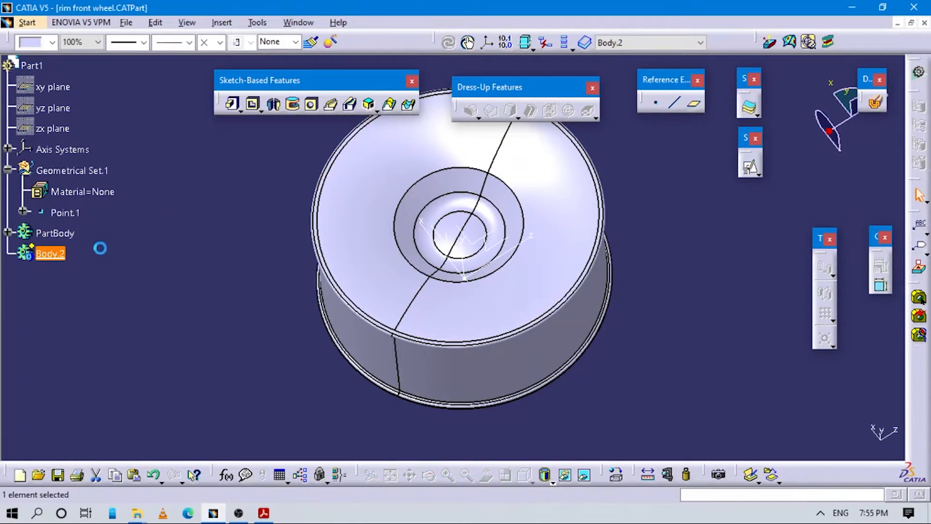
{"action": "right_click", "coordinate": [54, 254]}
{"action": "left_click", "coordinate": [90, 281]}
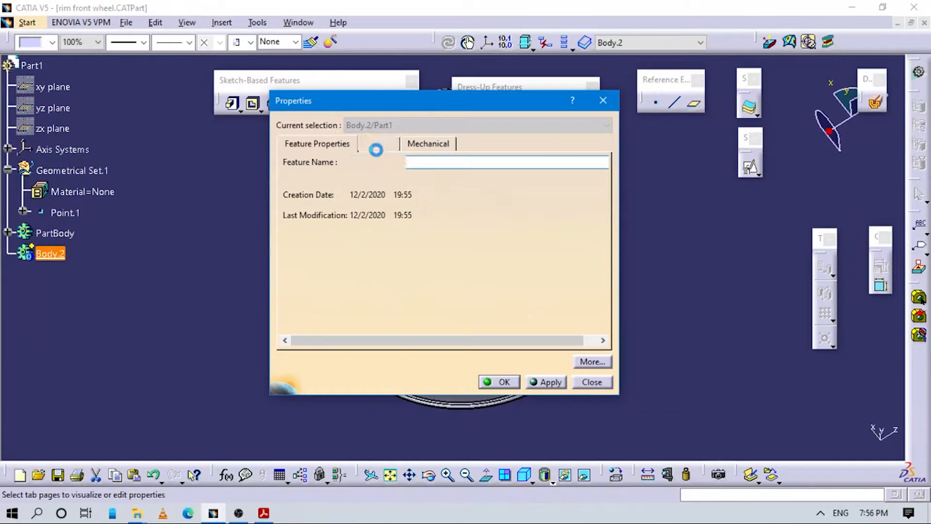
{"action": "left_click", "coordinate": [376, 148]}
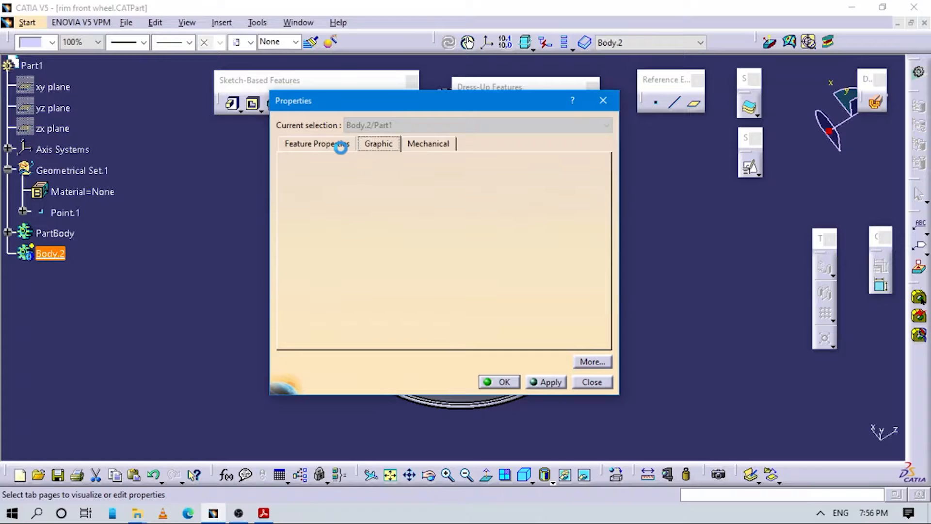
{"action": "left_click", "coordinate": [341, 144]}
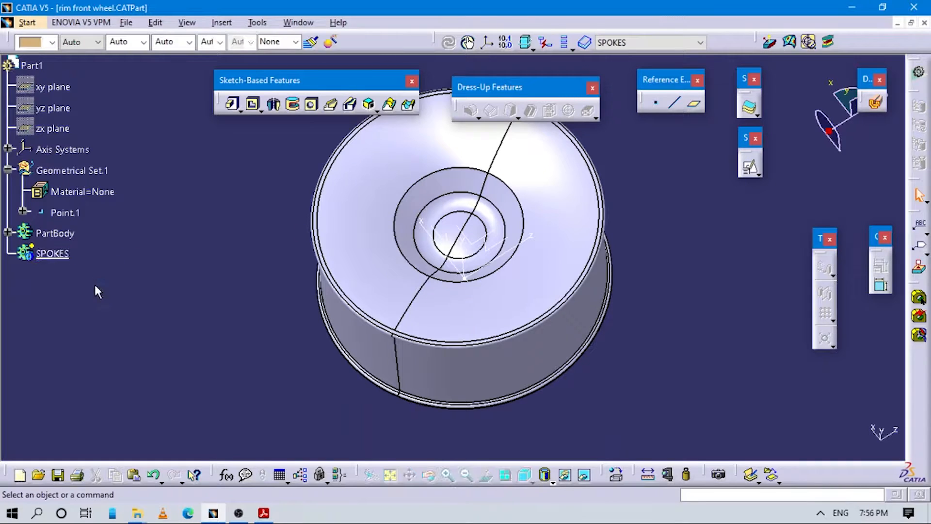
{"action": "right_click", "coordinate": [66, 262]}
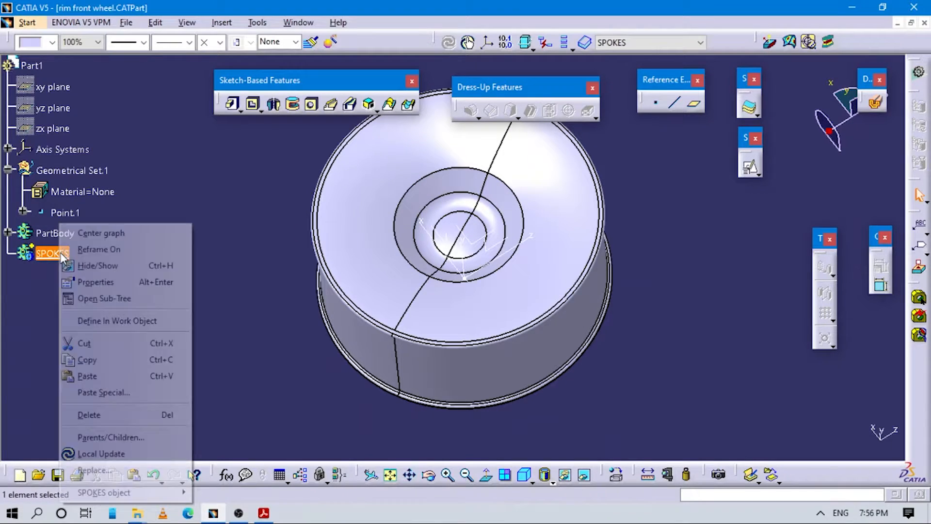
{"action": "left_click", "coordinate": [117, 319]}
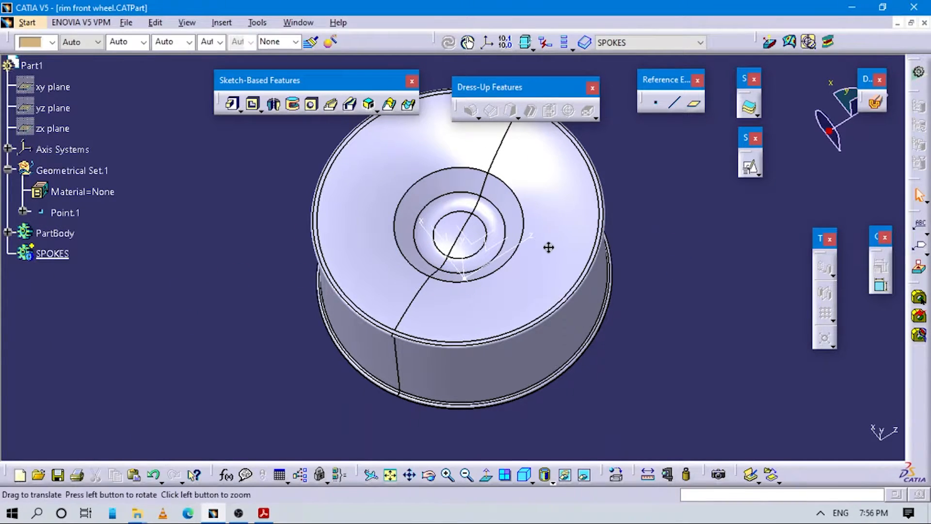
Show the rim in isometric view and adjust the direction of the light source shining on it
{"action": "middle_click_drag", "start_coordinate": [548, 247], "coordinate": [409, 131]}
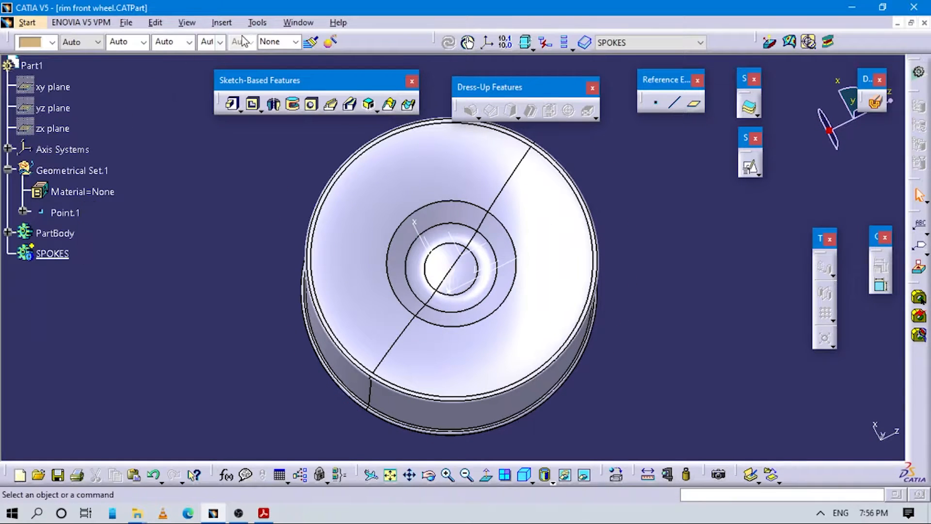
{"action": "left_click", "coordinate": [187, 22]}
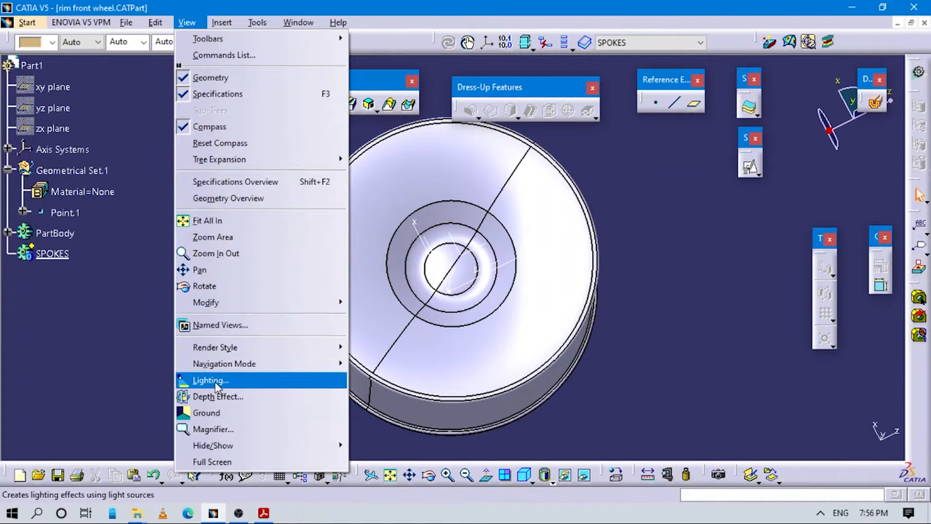
{"action": "left_click", "coordinate": [214, 380]}
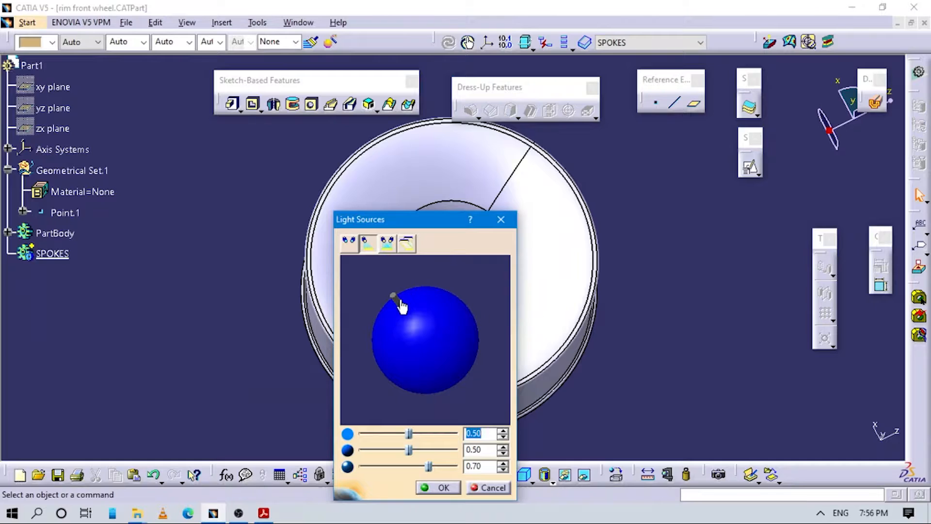
{"action": "left_click", "coordinate": [524, 475]}
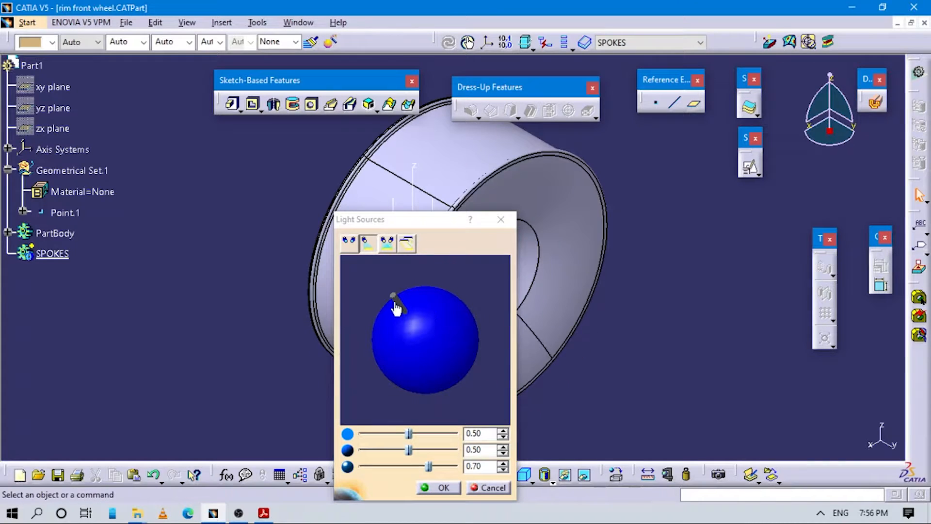
{"action": "left_click_drag", "start_coordinate": [397, 307], "coordinate": [407, 289]}
{"action": "left_click", "coordinate": [439, 487]}
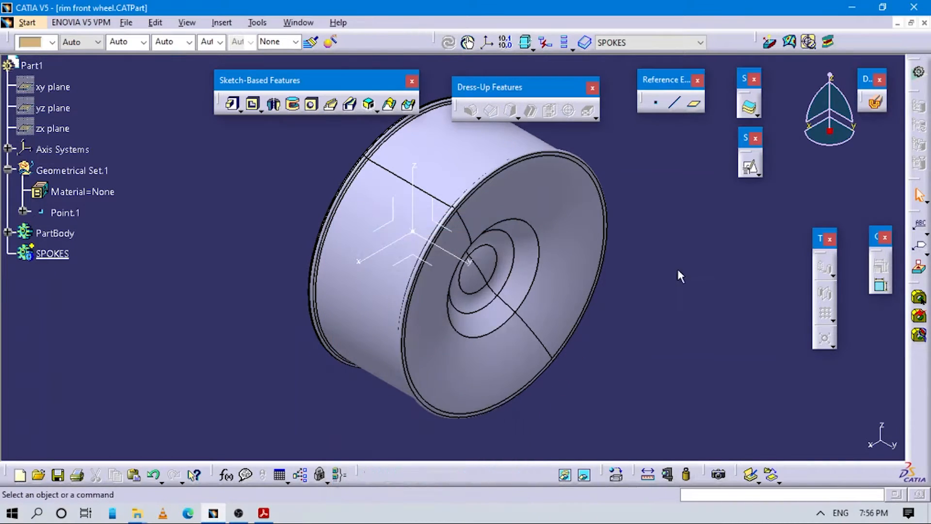
Start a positioned sketch in SPOKES on the axis system's ZX plane, with its origin projected from Point.1
{"action": "middle_click_drag", "start_coordinate": [615, 282], "coordinate": [595, 261]}
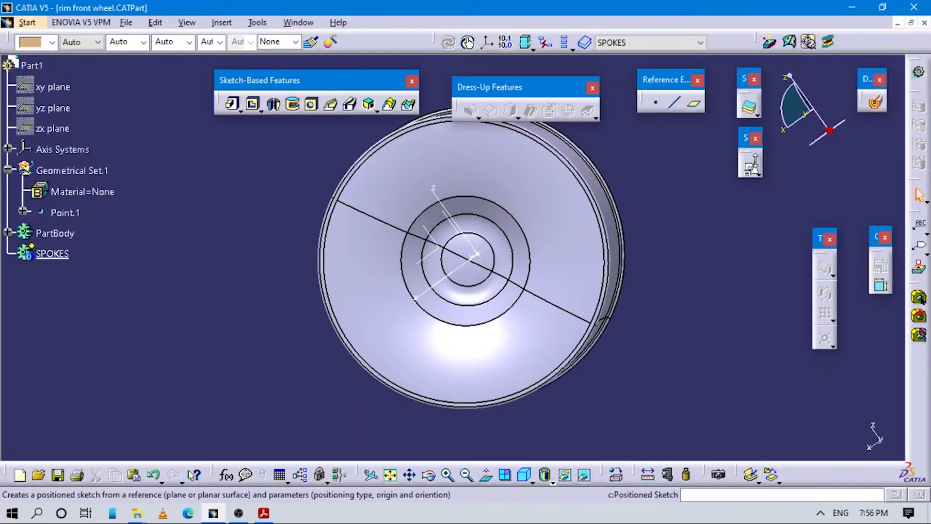
{"action": "left_click", "coordinate": [748, 173]}
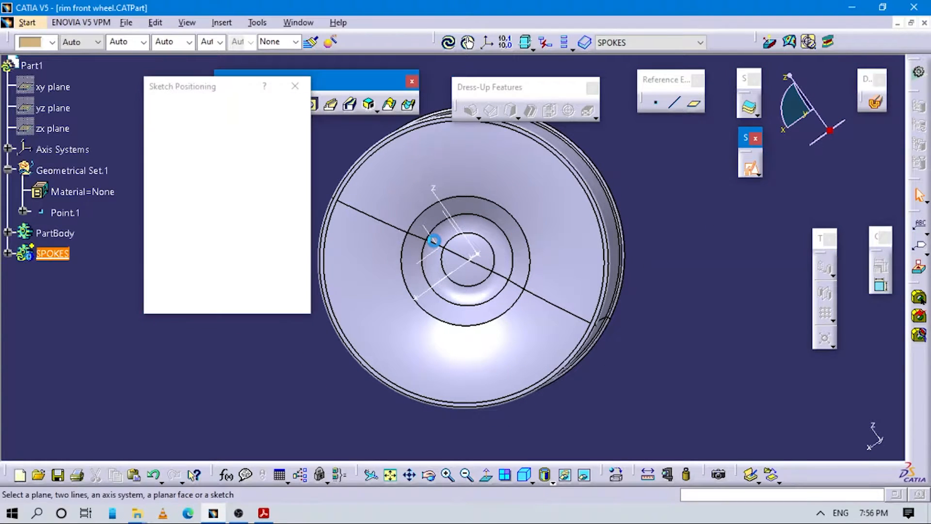
{"action": "left_click", "coordinate": [430, 254]}
{"action": "middle_click_drag", "start_coordinate": [431, 254], "coordinate": [366, 261]}
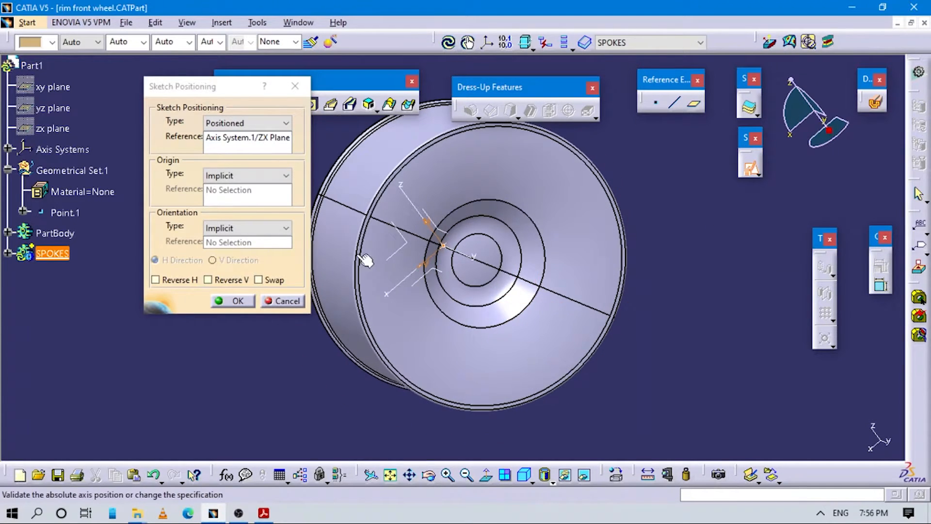
{"action": "left_click", "coordinate": [241, 179]}
{"action": "left_click", "coordinate": [234, 206]}
{"action": "left_click", "coordinate": [64, 213]}
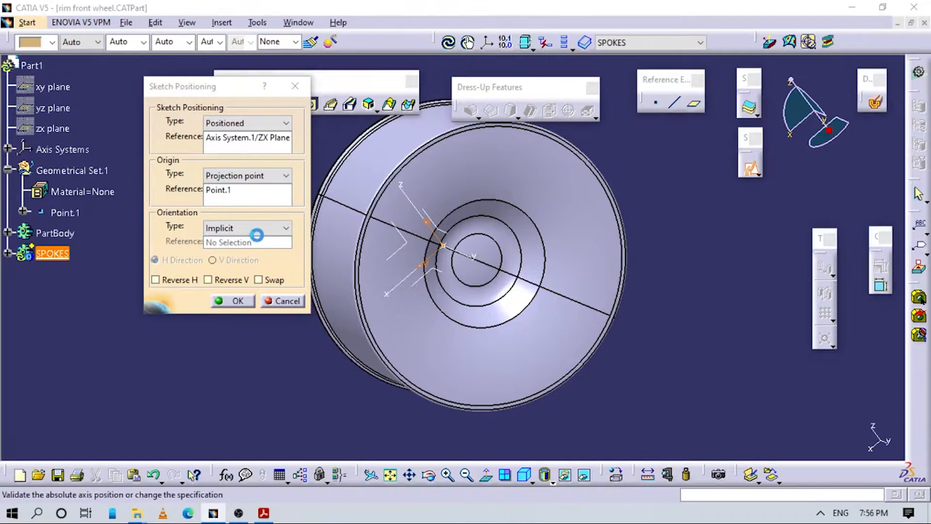
Orient the sketch parallel to the axis system's X axis, reverse its H and V directions and enter the sketch
{"action": "left_click", "coordinate": [257, 228]}
{"action": "left_click", "coordinate": [237, 300]}
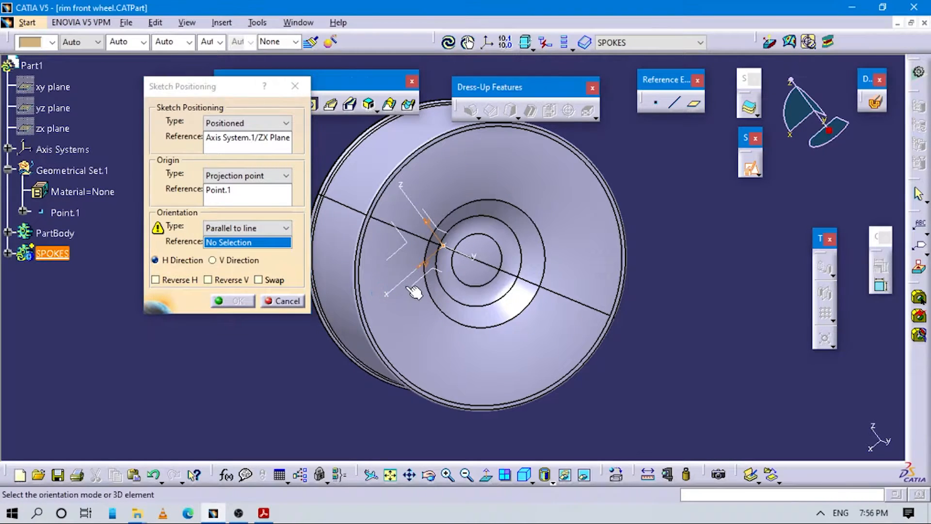
{"action": "left_click", "coordinate": [514, 276]}
{"action": "left_click", "coordinate": [566, 291]}
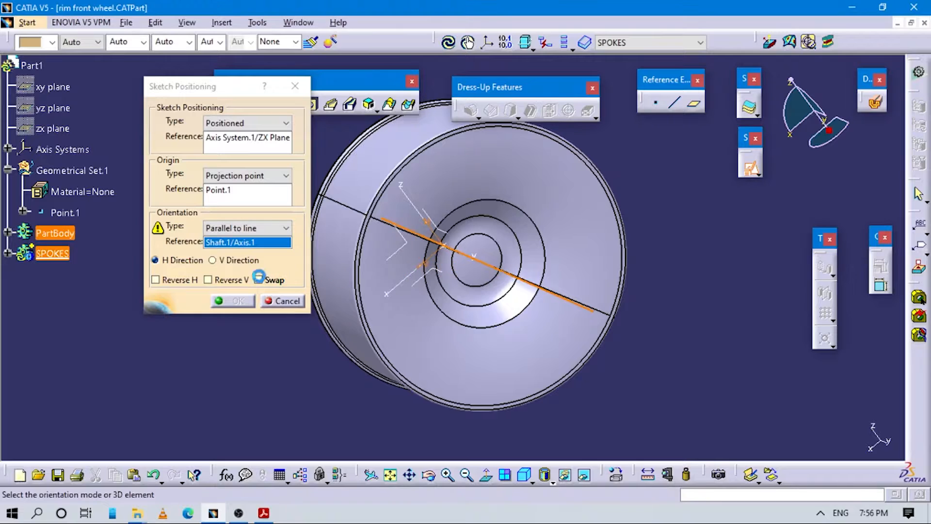
{"action": "left_click", "coordinate": [400, 283]}
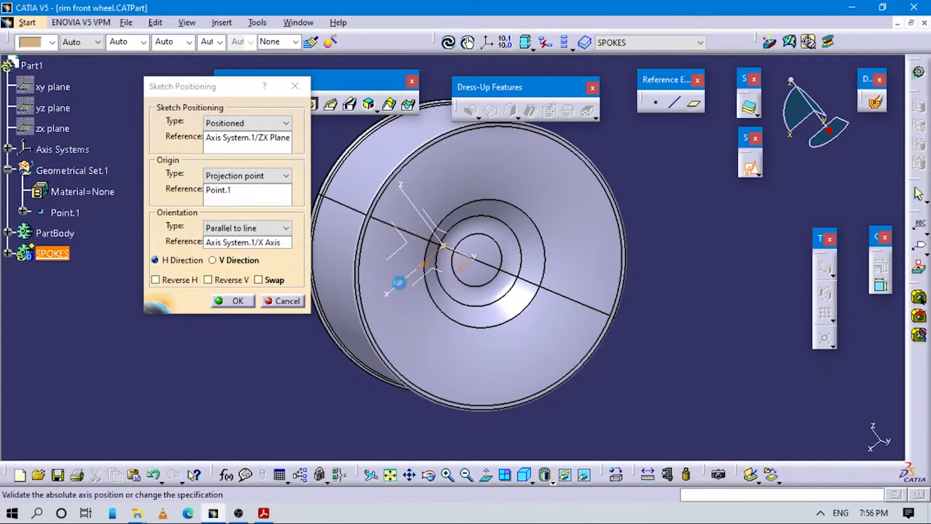
{"action": "left_click", "coordinate": [228, 282]}
{"action": "left_click", "coordinate": [250, 306]}
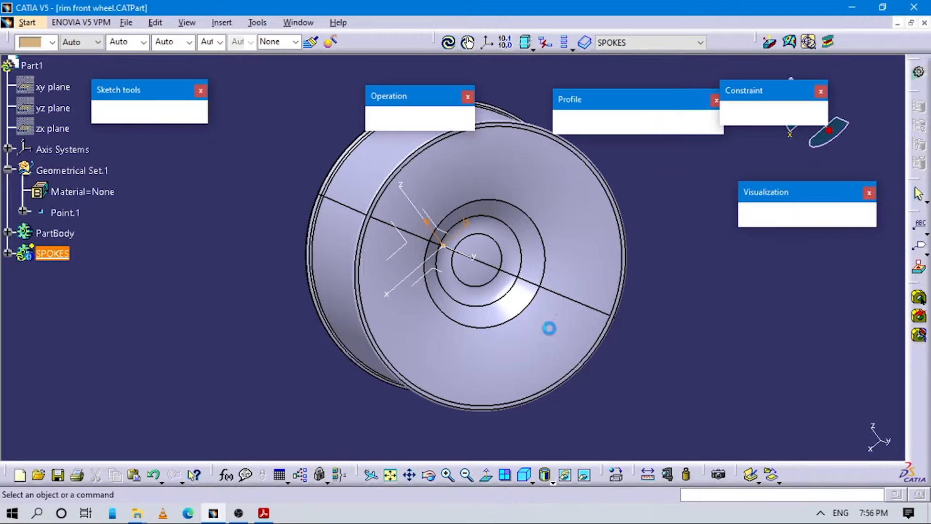
{"action": "mouse_move", "coordinate": [526, 320]}
{"action": "middle_mouse_down"}
{"action": "mouse_move", "coordinate": [499, 325]}
{"action": "mouse_move", "coordinate": [530, 324]}
{"action": "middle_mouse_up"}
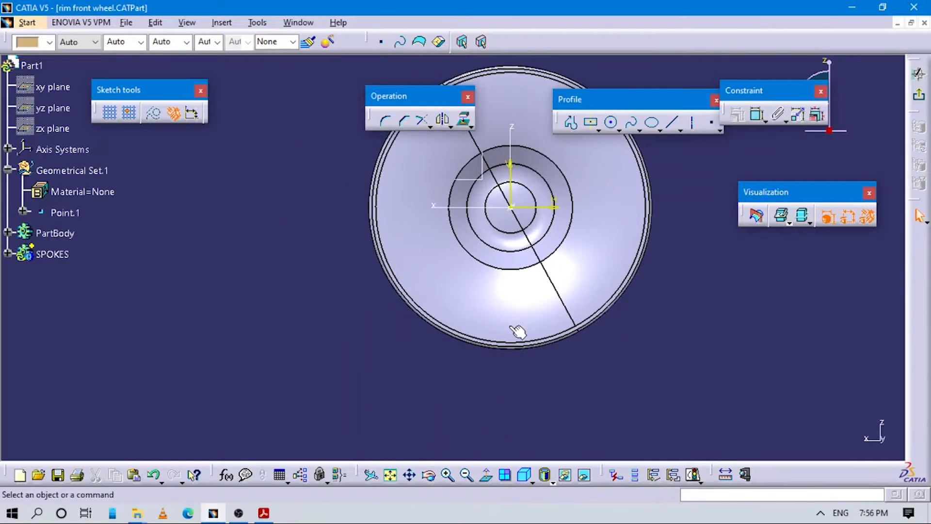
Switch to the PDF and examine the dimensions of the cutout between the lower spokes on page 13
{"action": "key", "text": "alt+Tab"}
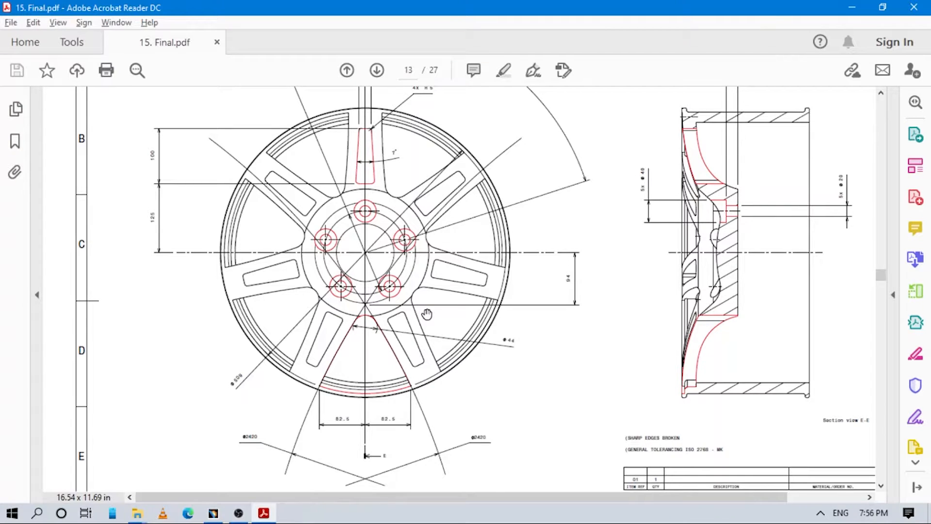
{"action": "key", "text": "alt+Tab"}
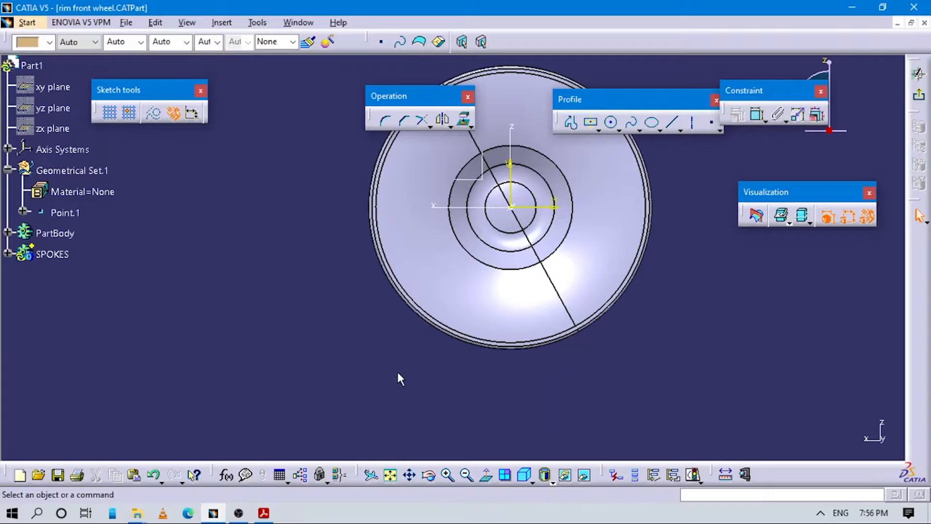
{"action": "key", "text": "alt+Tab"}
{"action": "scroll", "coordinate": [417, 359], "scroll_direction": "up", "scroll_amount": 2, "text": "ctrl"}
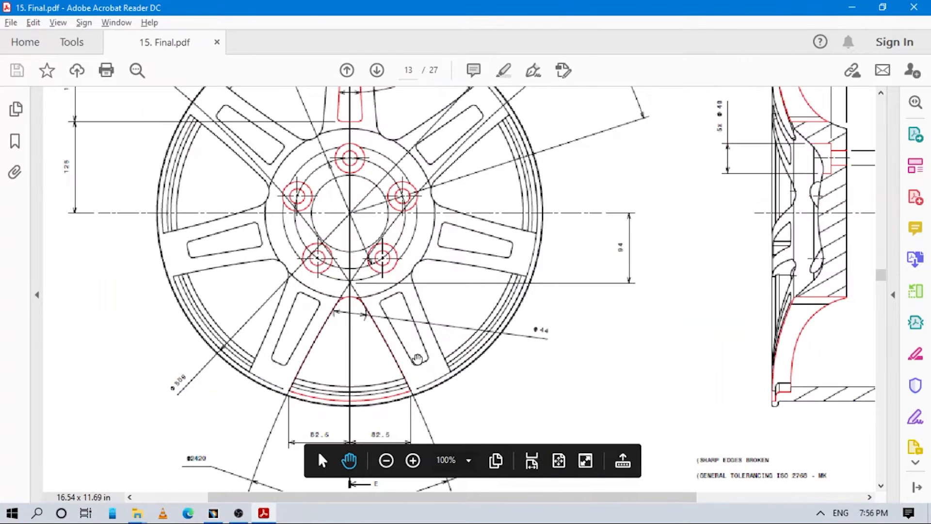
{"action": "left_click_drag", "start_coordinate": [393, 386], "coordinate": [509, 359]}
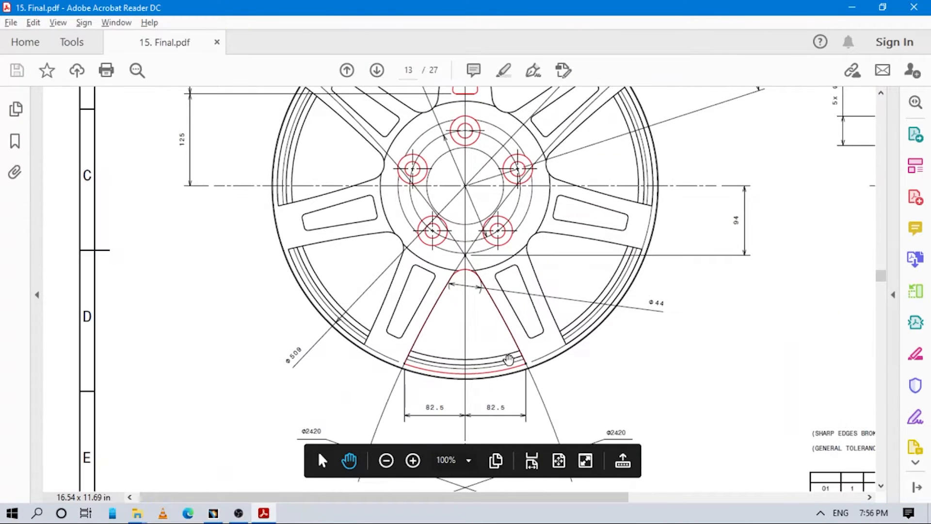
Return to CATIA, draw a circle on the vertical axis about 136 mm below the origin and dimension its diameter as 44 mm
{"action": "key", "text": "alt+Tab"}
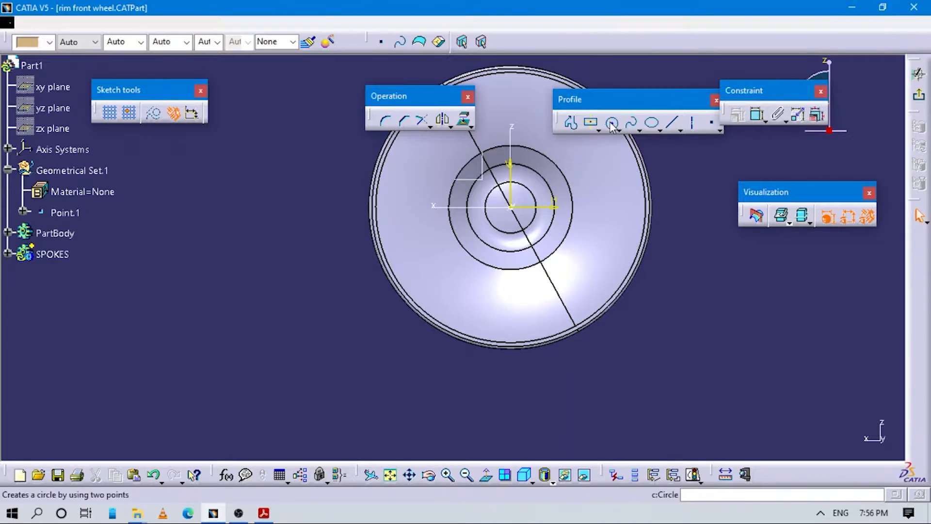
{"action": "left_click", "coordinate": [612, 124]}
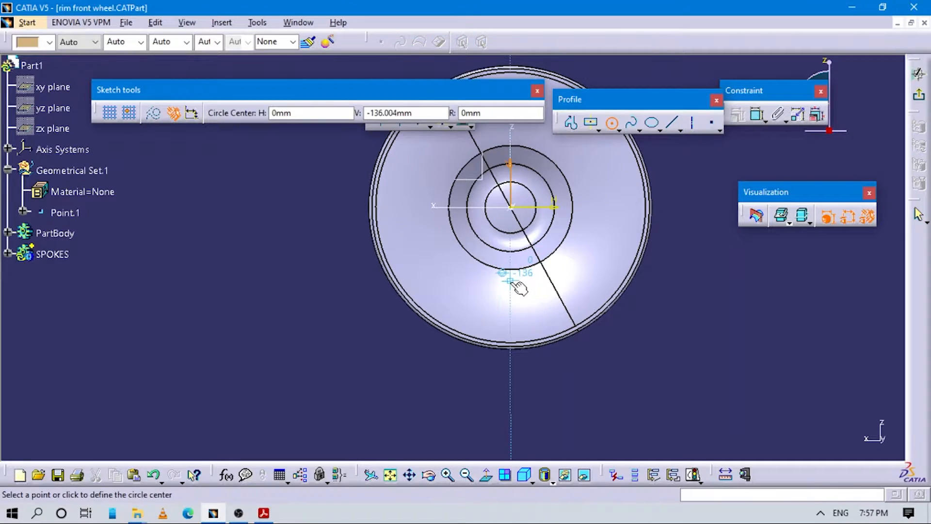
{"action": "left_click", "coordinate": [533, 265]}
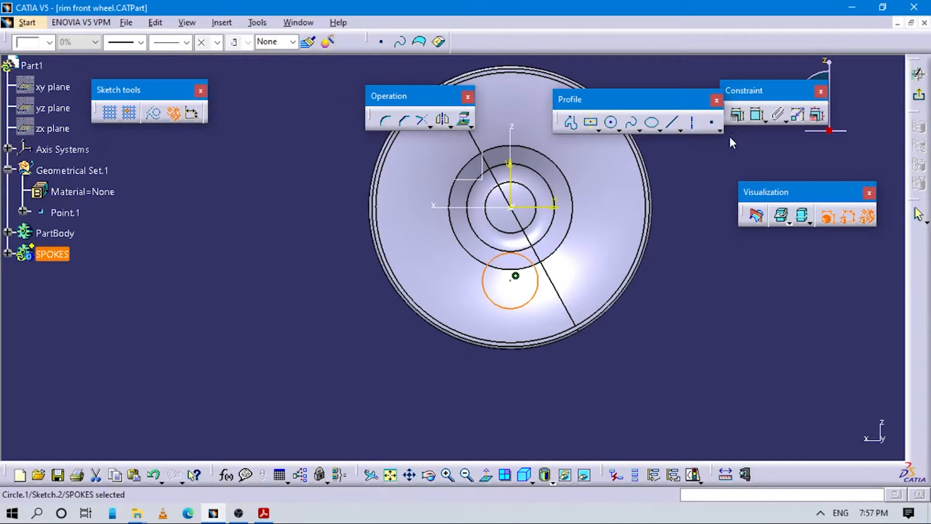
{"action": "left_click", "coordinate": [756, 119]}
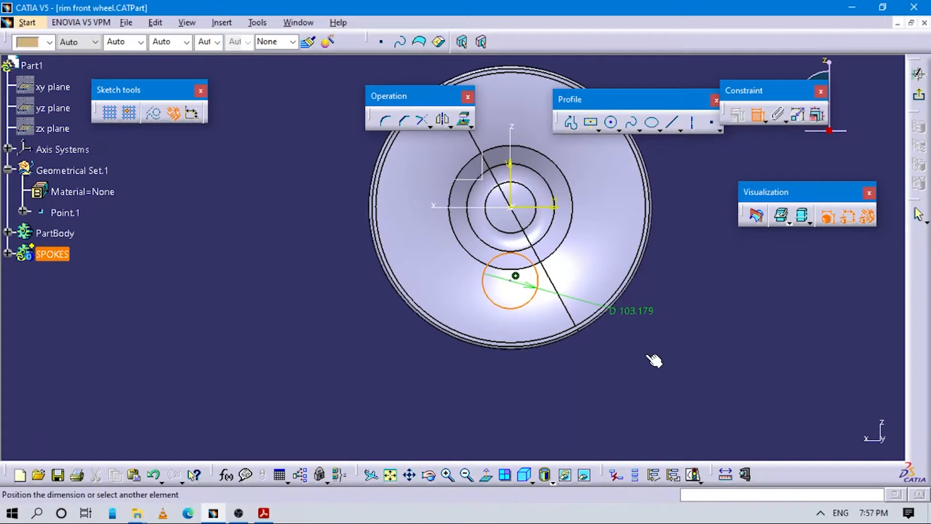
{"action": "left_click", "coordinate": [642, 321]}
{"action": "double_click", "coordinate": [643, 313]}
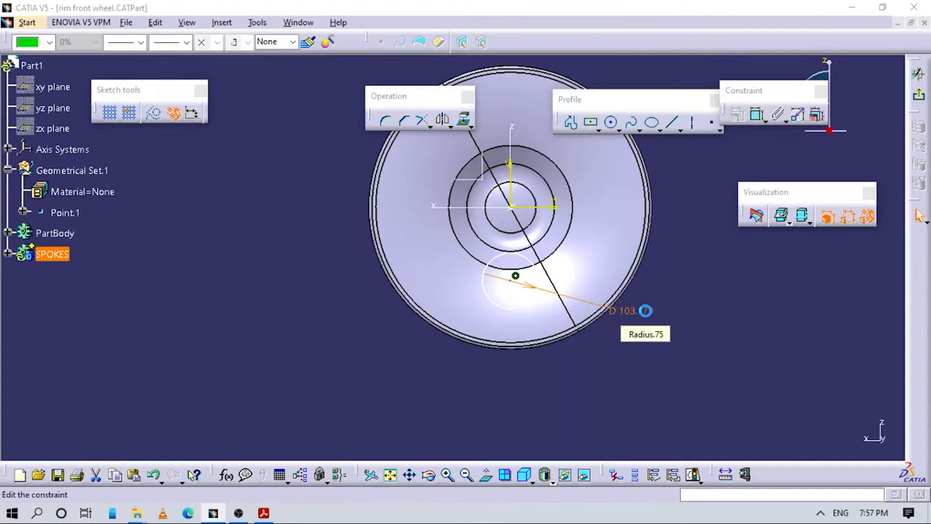
{"action": "key", "text": "Escape"}
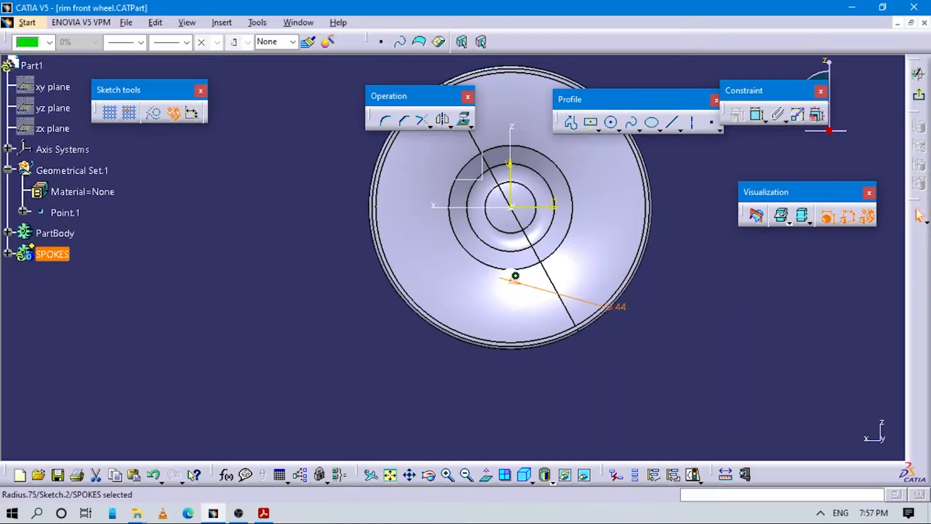
Move the light source toward the side to reduce glare around the 44 mm circle, then show the part in isometric view
{"action": "middle_click_drag", "start_coordinate": [528, 299], "coordinate": [529, 198]}
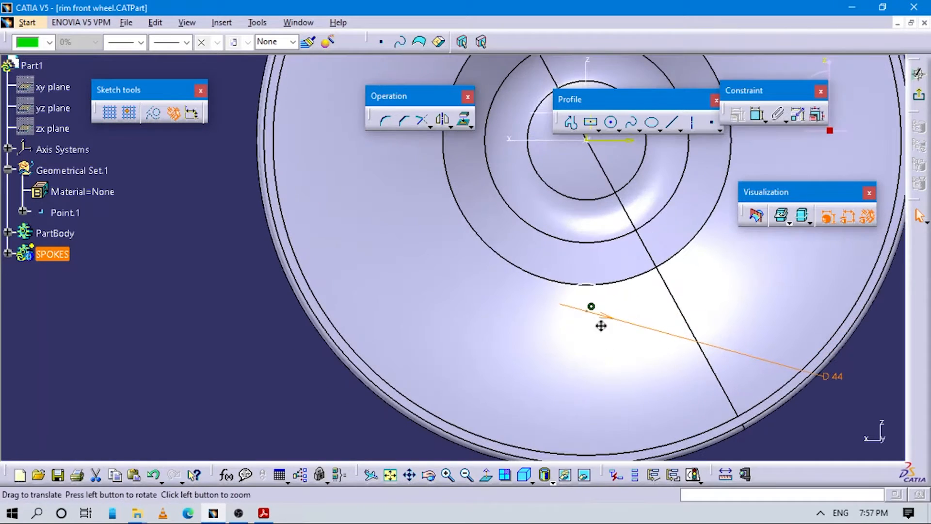
{"action": "middle_click_drag", "start_coordinate": [601, 324], "coordinate": [488, 300]}
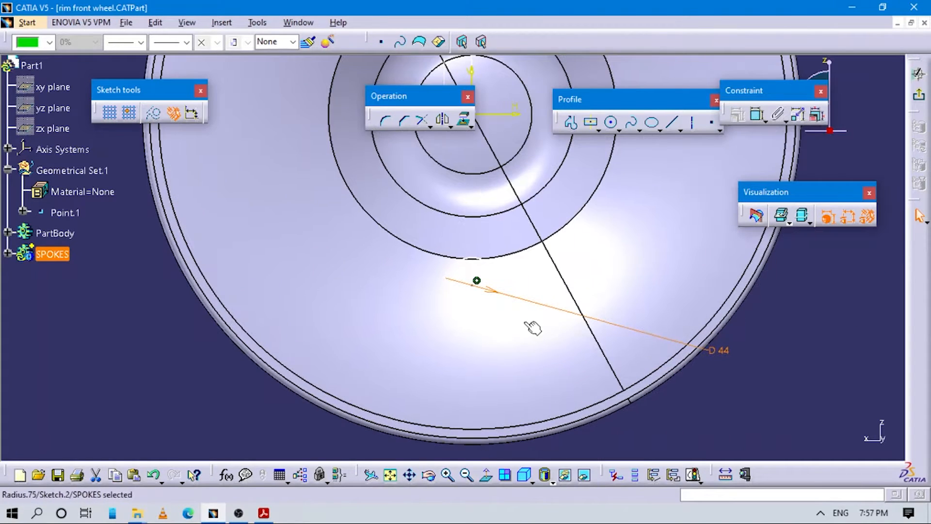
{"action": "left_click", "coordinate": [187, 23]}
{"action": "left_click", "coordinate": [209, 379]}
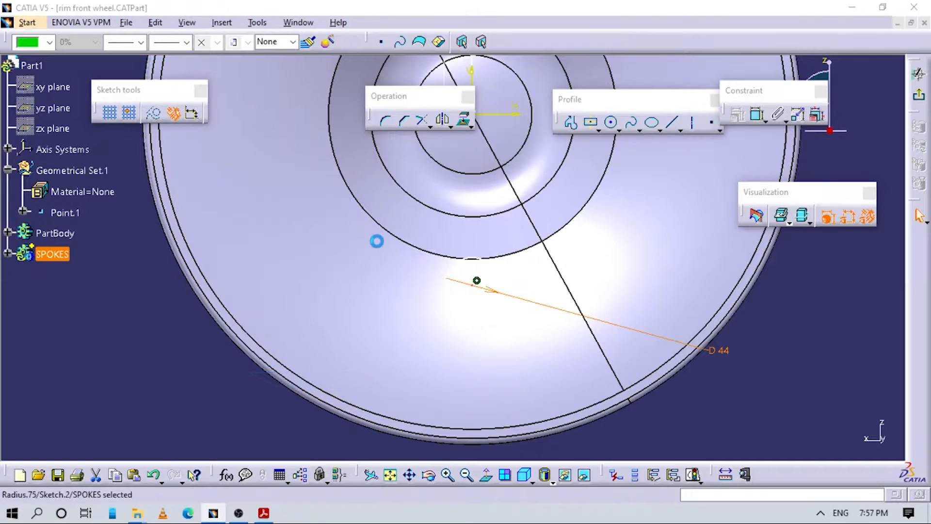
{"action": "mouse_move", "coordinate": [450, 286]}
{"action": "left_mouse_down"}
{"action": "mouse_move", "coordinate": [383, 322]}
{"action": "mouse_move", "coordinate": [394, 308]}
{"action": "left_mouse_up"}
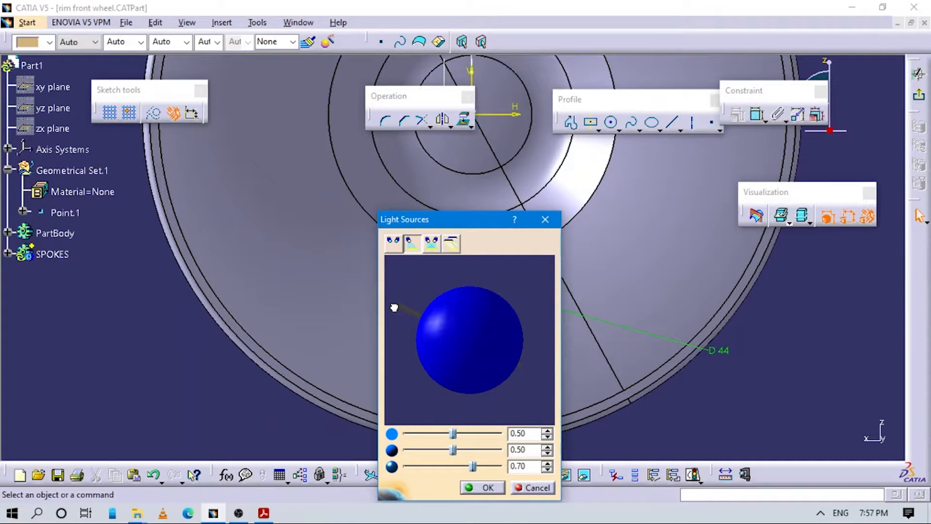
{"action": "left_click", "coordinate": [483, 488]}
{"action": "mouse_move", "coordinate": [527, 338]}
{"action": "middle_mouse_down", "text": "ctrl"}
{"action": "mouse_move", "coordinate": [539, 431]}
{"action": "mouse_move", "coordinate": [530, 465]}
{"action": "middle_mouse_up", "text": "ctrl"}
{"action": "left_click", "coordinate": [524, 476]}
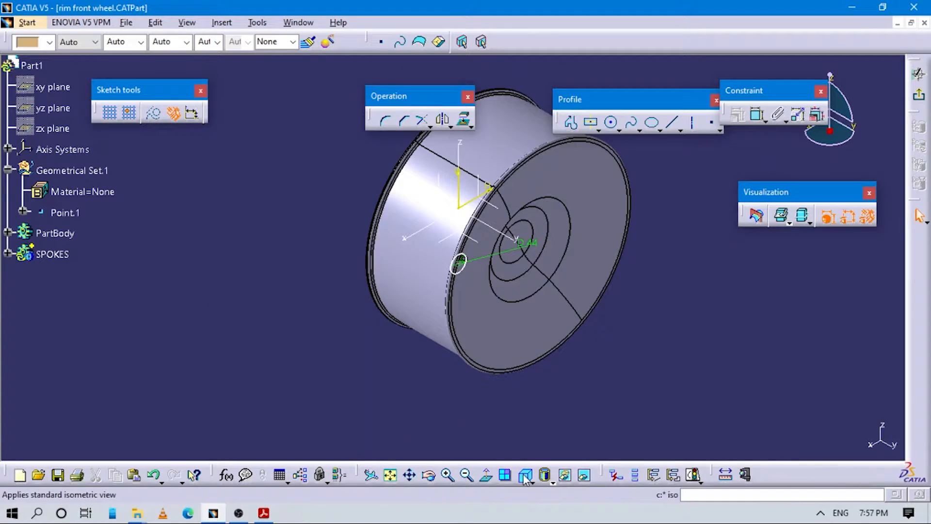
View the sketch face-on, check the cutout in the PDF, and shift the 44 mm circle slightly down its vertical axis
{"action": "left_click", "coordinate": [487, 475]}
{"action": "middle_click_drag", "start_coordinate": [529, 360], "coordinate": [522, 314], "text": "ctrl"}
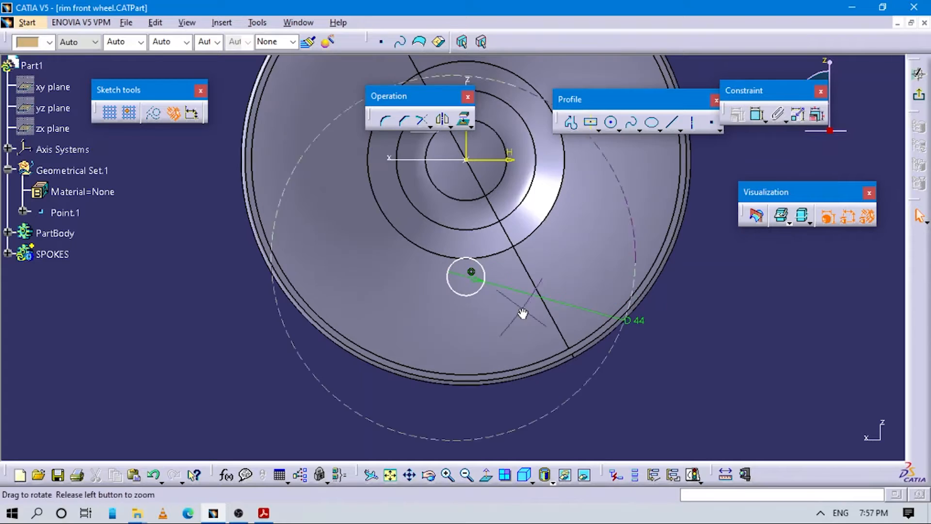
{"action": "key", "text": "alt+Tab"}
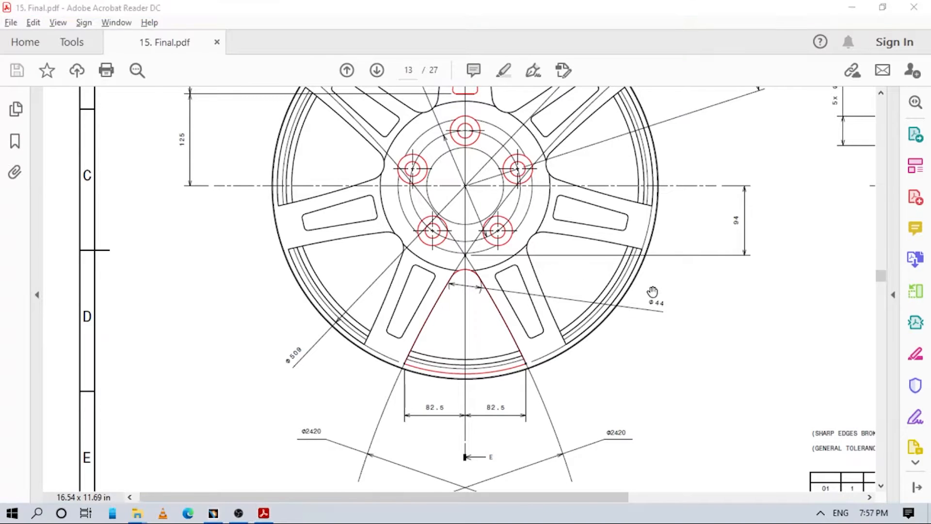
{"action": "key", "text": "alt+Tab"}
{"action": "left_click", "coordinate": [472, 273]}
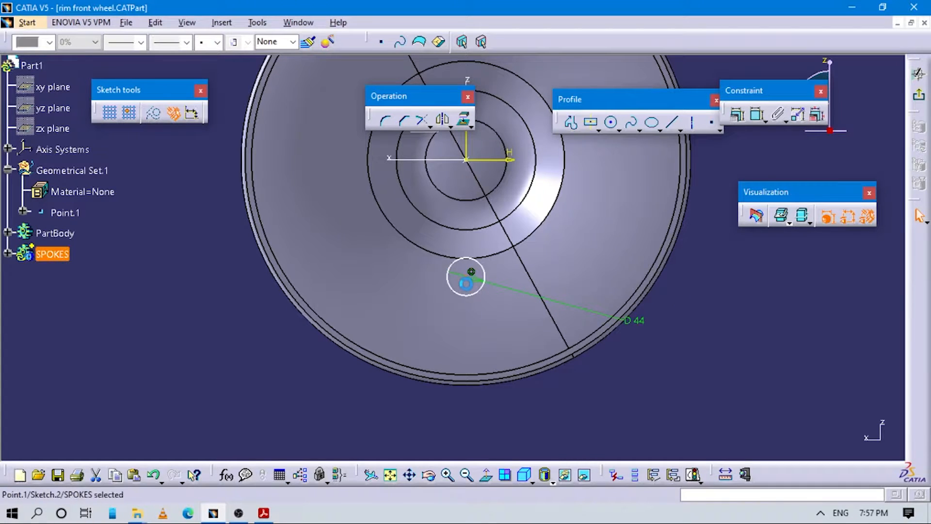
{"action": "left_click", "coordinate": [702, 307]}
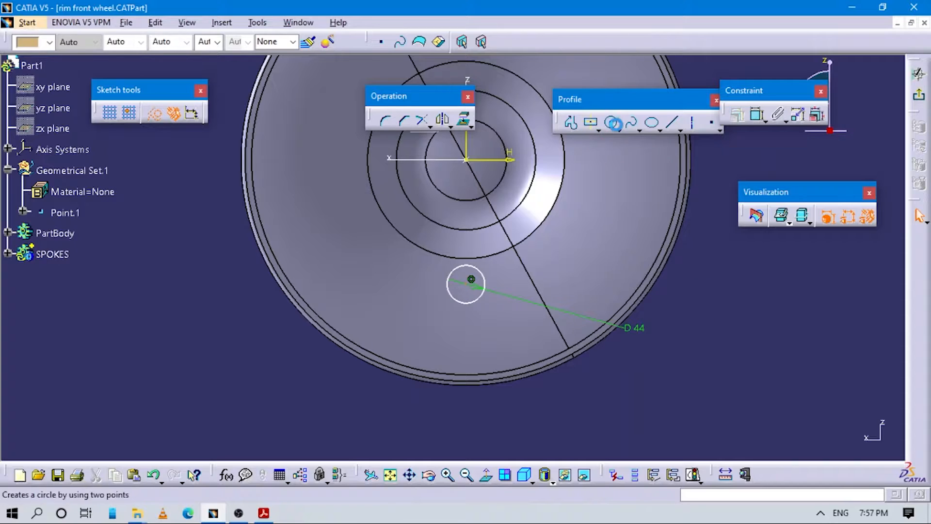
Constrain the 44 mm circle to be tangent to the large hub edge circle directly above it
{"action": "left_click", "coordinate": [754, 118]}
{"action": "left_click", "coordinate": [480, 272]}
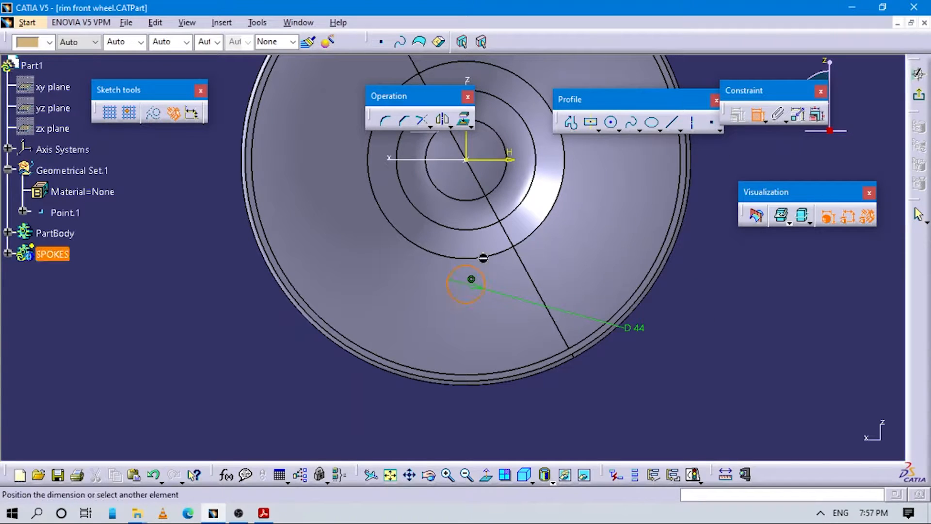
{"action": "left_click", "coordinate": [494, 256]}
{"action": "right_click", "coordinate": [694, 313]}
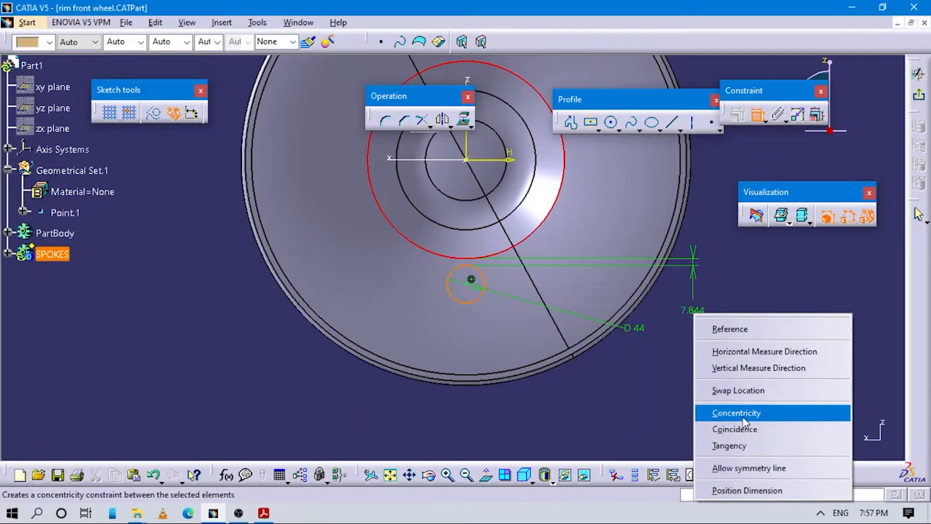
{"action": "left_click", "coordinate": [730, 448]}
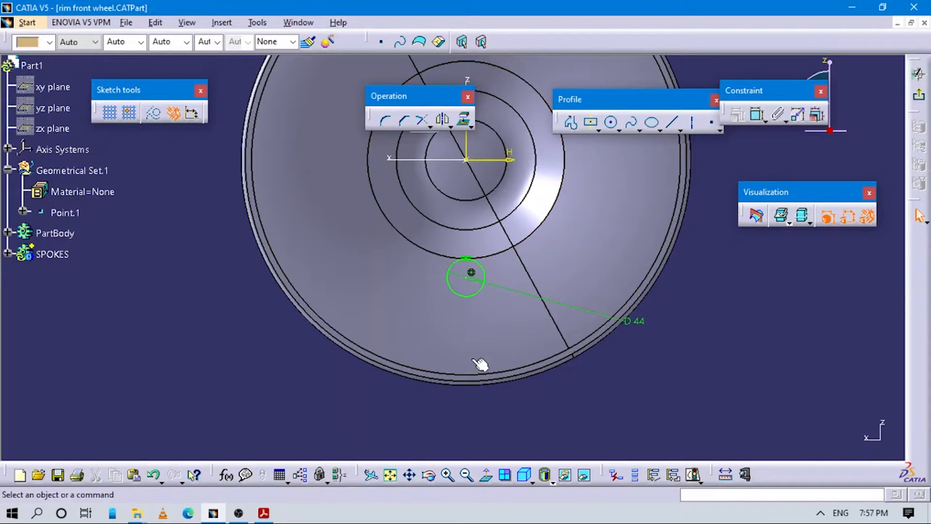
Switch between CATIA and the PDF to examine how the cutout's side arcs meet the 44 mm circle
{"action": "middle_click_drag", "start_coordinate": [474, 360], "coordinate": [475, 383]}
{"action": "middle_click_drag", "start_coordinate": [576, 372], "coordinate": [563, 335]}
{"action": "middle_click_drag", "start_coordinate": [525, 373], "coordinate": [532, 394]}
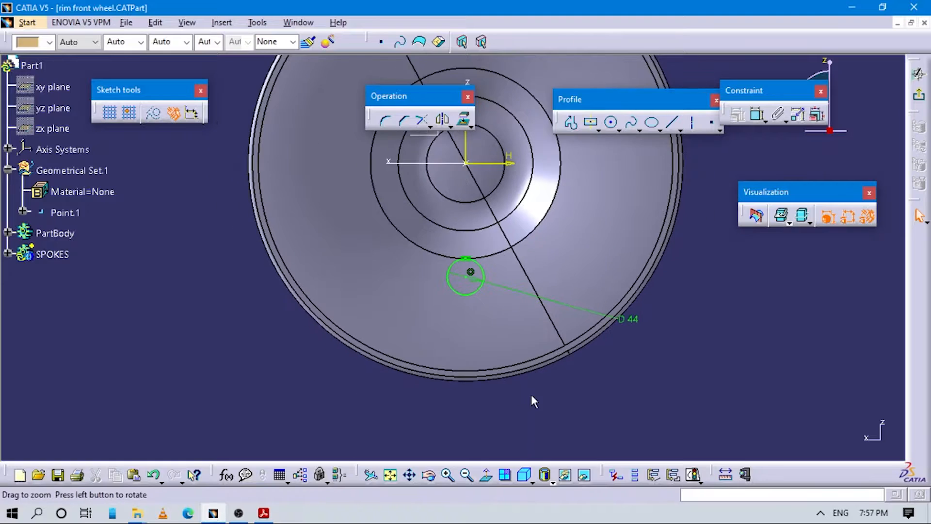
{"action": "key", "text": "alt+Tab"}
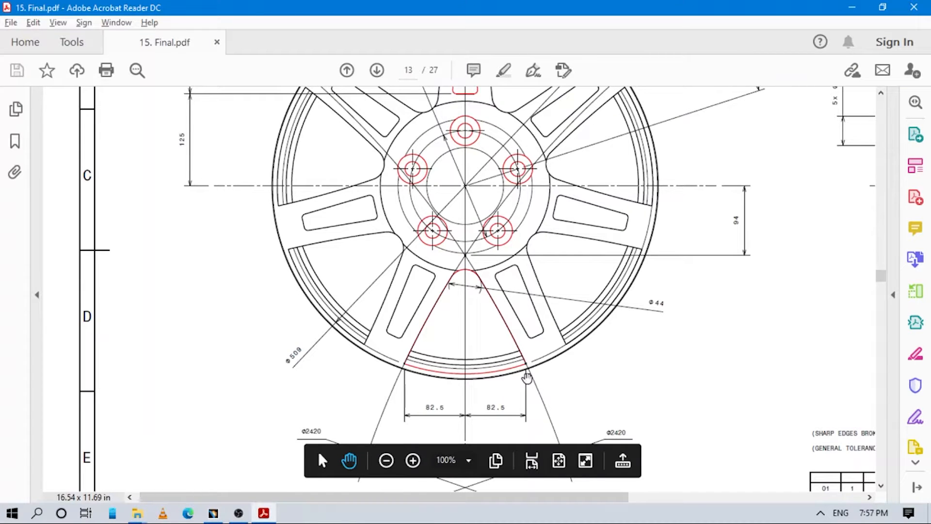
{"action": "key", "text": "alt+Tab"}
{"action": "middle_click_drag", "start_coordinate": [621, 295], "coordinate": [658, 319]}
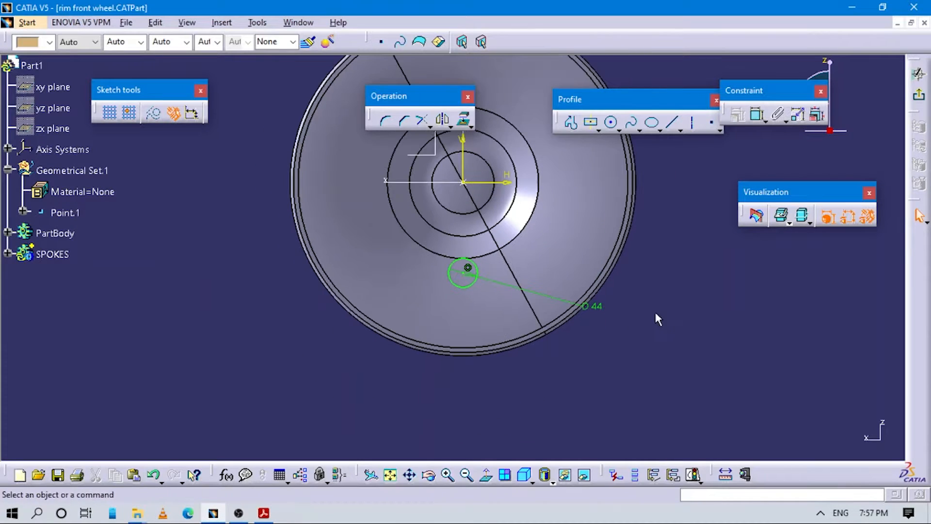
{"action": "key", "text": "alt+Tab"}
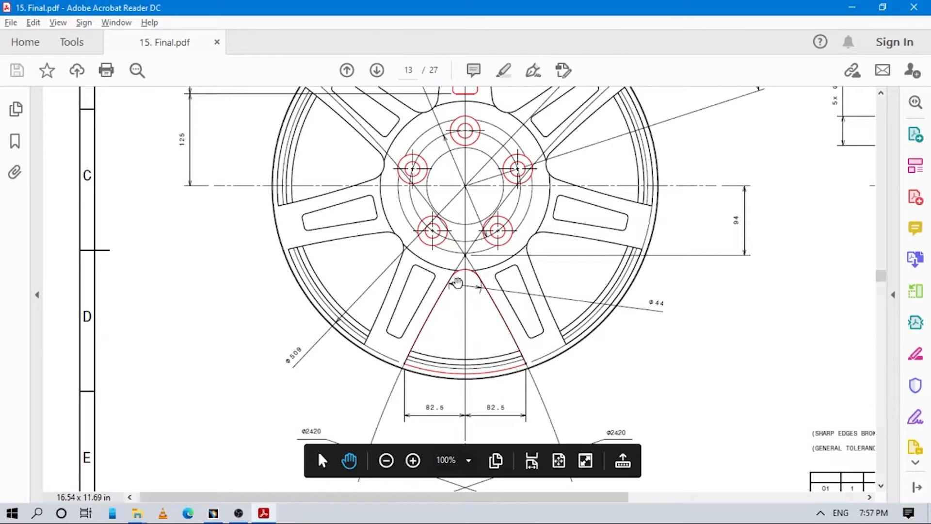
{"action": "key", "text": "alt+Tab"}
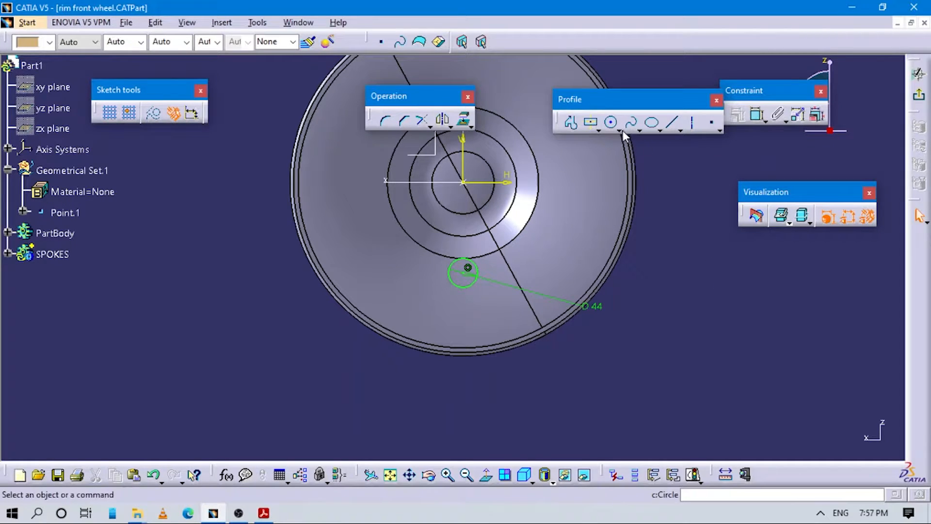
Draw a three-point arc from the 44 mm circle's left side past the rim, ending at about H -173, V -342 mm
{"action": "left_click", "coordinate": [621, 129]}
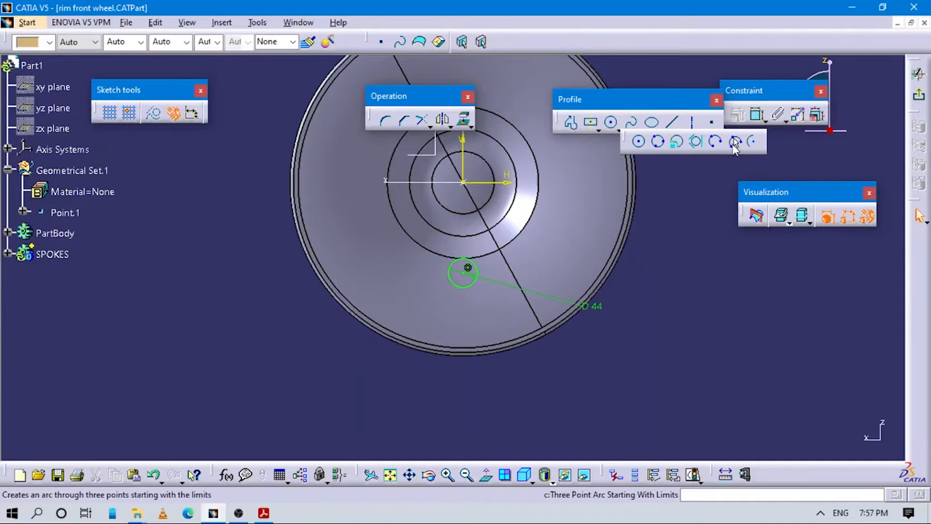
{"action": "left_click", "coordinate": [715, 142]}
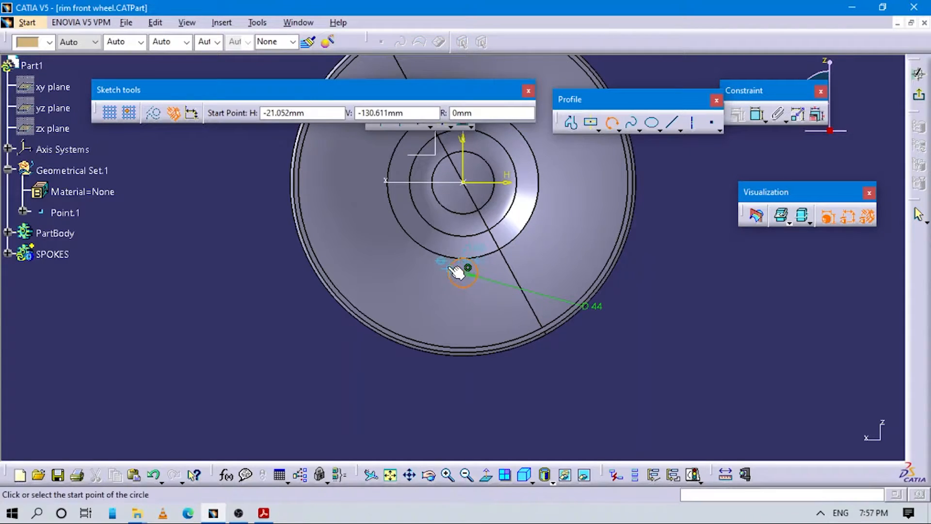
{"action": "key", "text": "alt+Tab"}
{"action": "key", "text": "alt+Tab"}
{"action": "left_click", "coordinate": [463, 270]}
{"action": "left_click", "coordinate": [368, 364]}
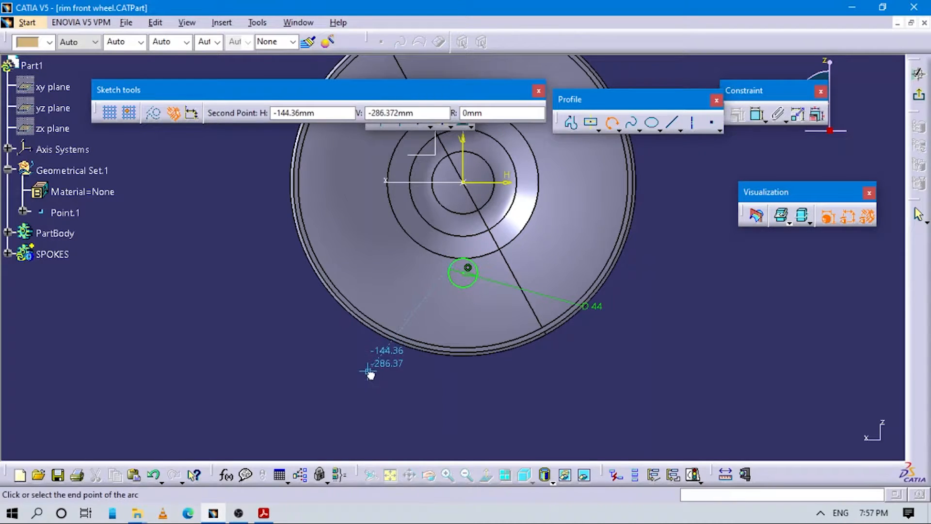
{"action": "left_click", "coordinate": [349, 408]}
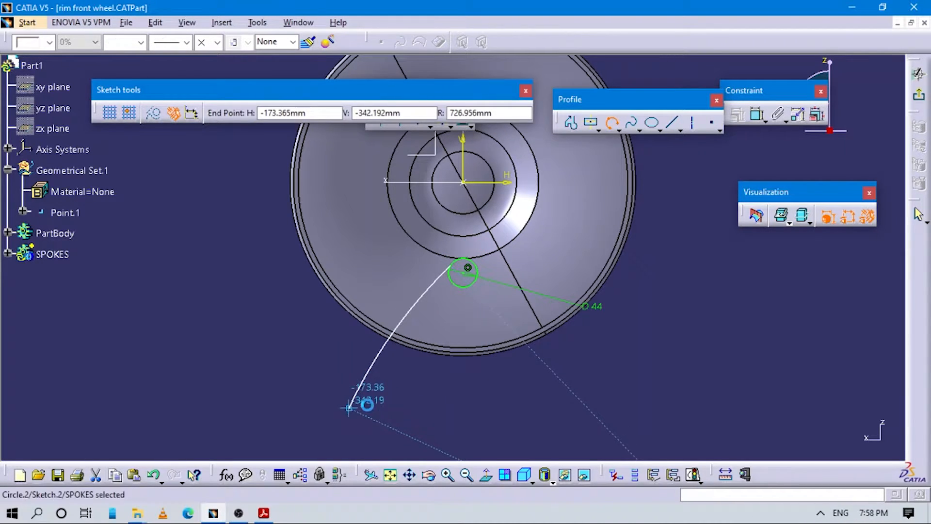
{"action": "left_click", "coordinate": [446, 366]}
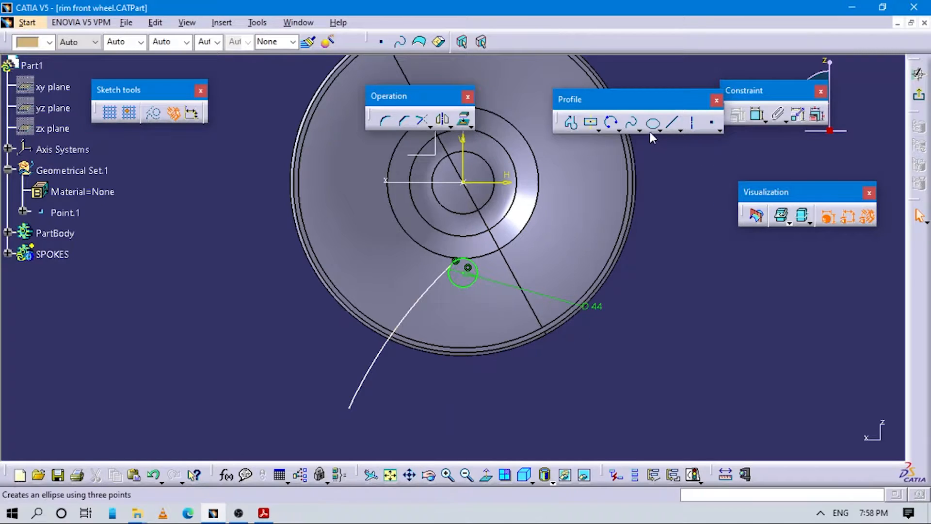
Draw a second three-point arc from the 44 mm circle's right side past the rim, ending at about H 85, V -371 mm
{"action": "middle_click_drag", "start_coordinate": [681, 280], "coordinate": [695, 249]}
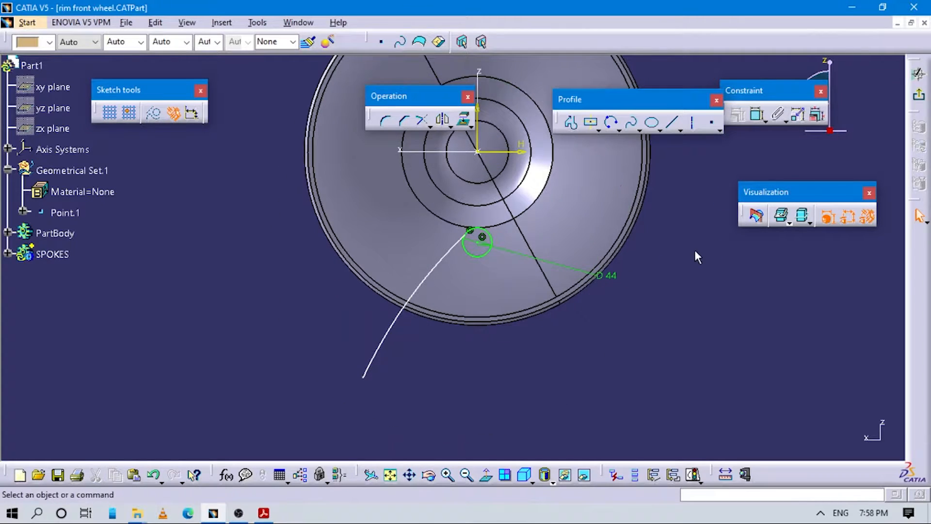
{"action": "left_click", "coordinate": [612, 124]}
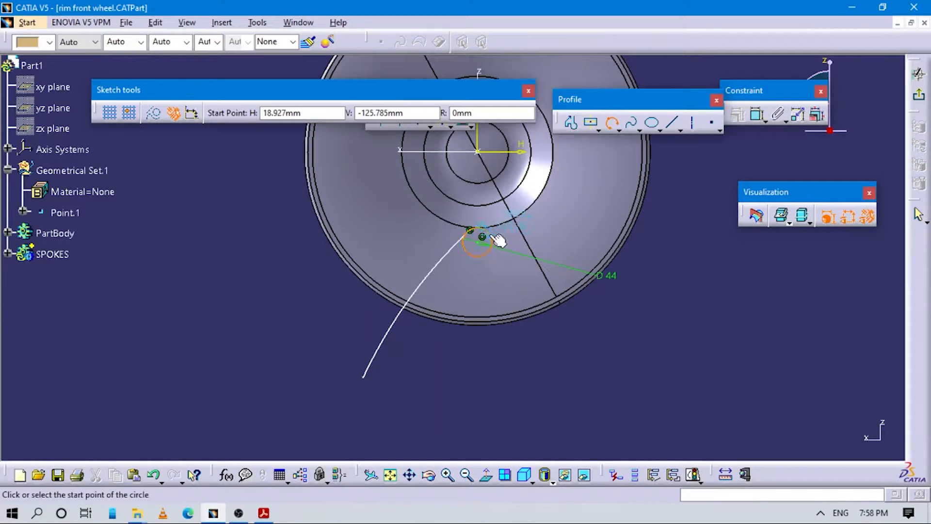
{"action": "left_click", "coordinate": [498, 239]}
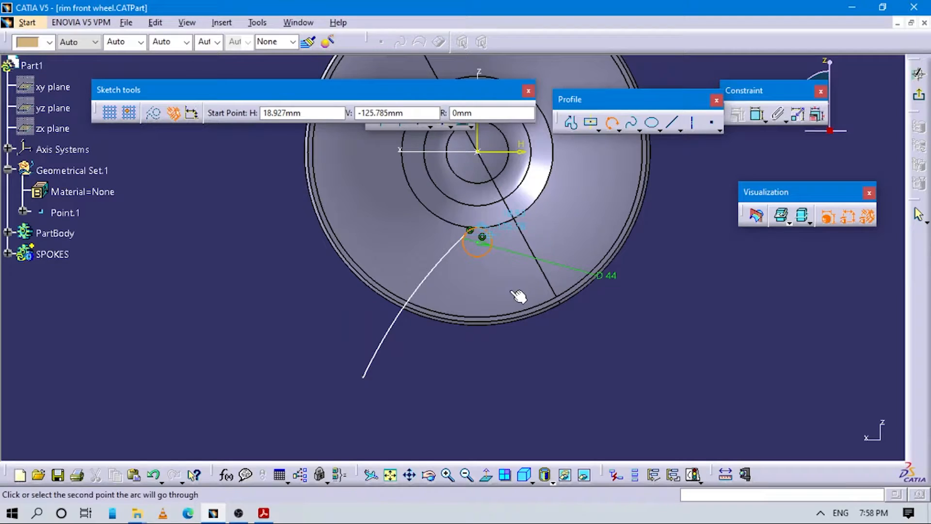
{"action": "left_click", "coordinate": [534, 347]}
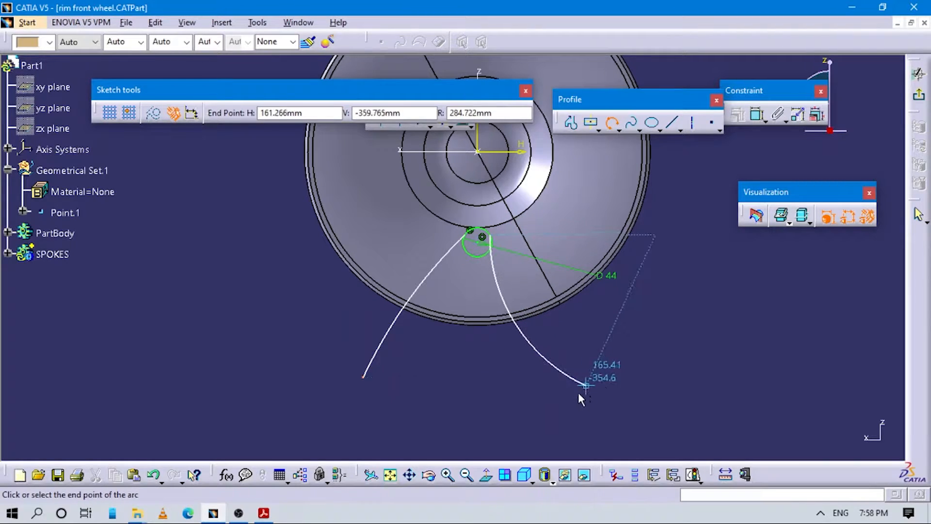
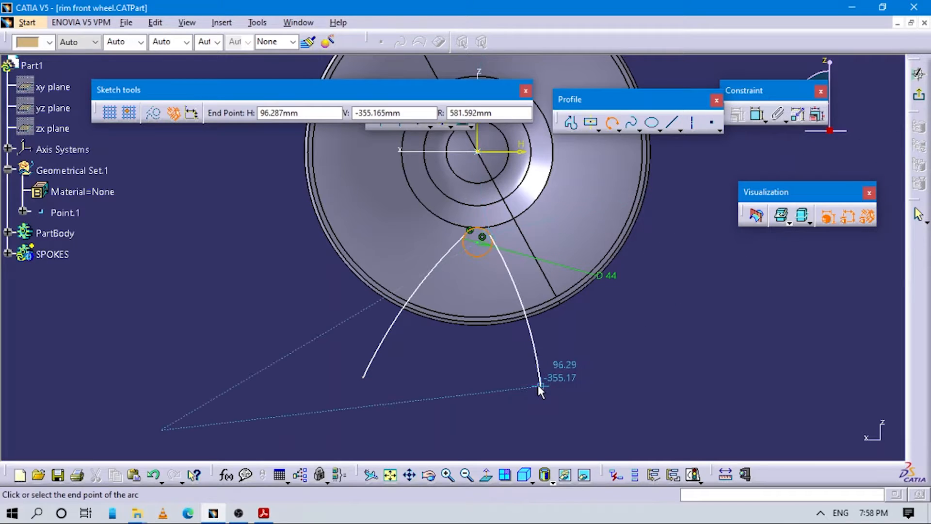
{"action": "left_click", "coordinate": [532, 396]}
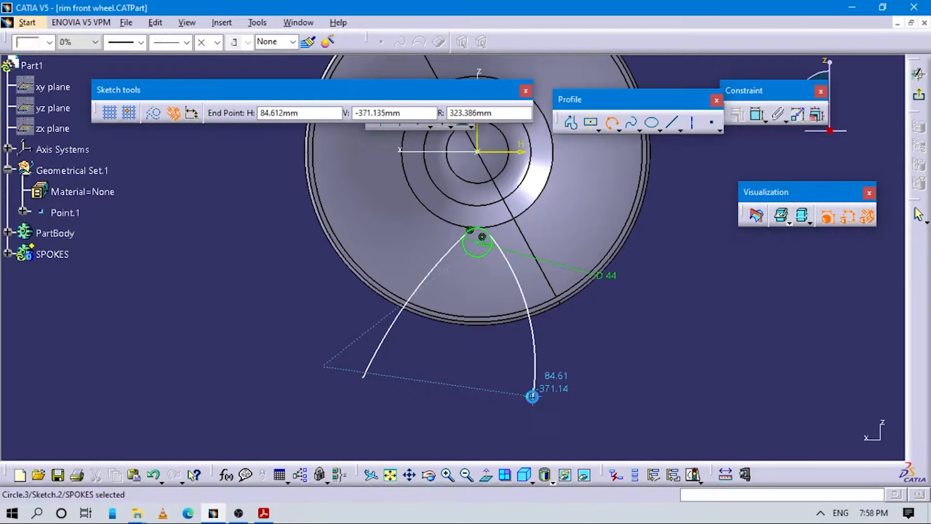
{"action": "mouse_move", "coordinate": [456, 386]}
{"action": "middle_mouse_down"}
{"action": "mouse_move", "coordinate": [505, 370]}
{"action": "mouse_move", "coordinate": [496, 366]}
{"action": "middle_mouse_up"}
{"action": "left_click", "coordinate": [496, 367]}
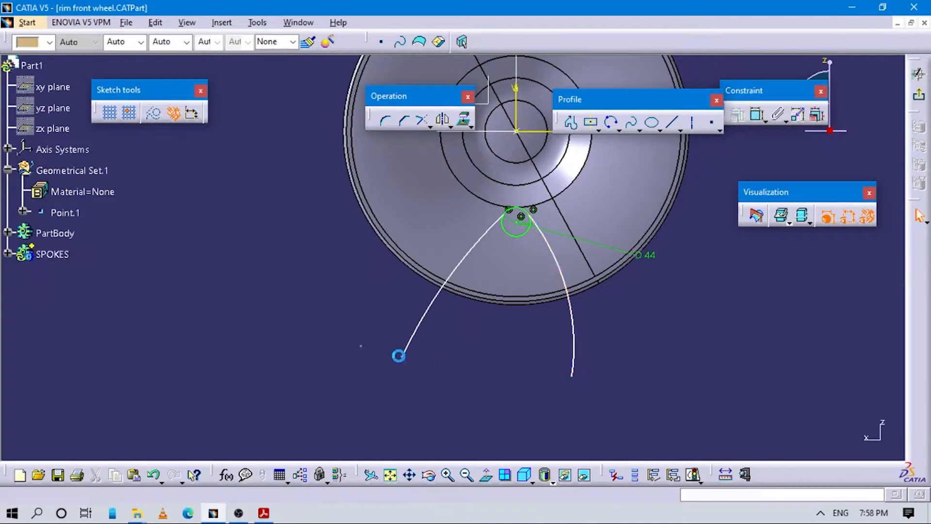
Check the side arc dimensions in the PDF, return to CATIA and dimension the radius of the left arc
{"action": "key", "text": "alt+Tab"}
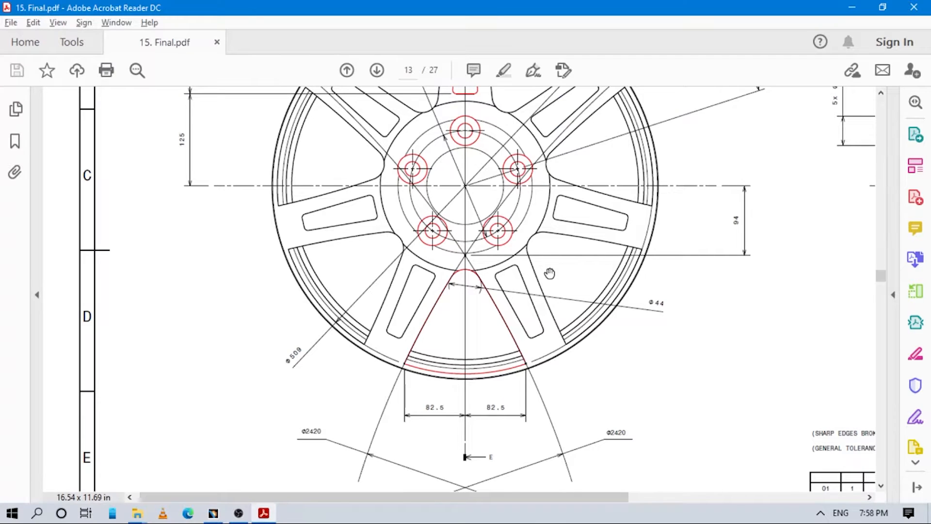
{"action": "scroll", "coordinate": [507, 342], "scroll_direction": "down", "scroll_amount": 3}
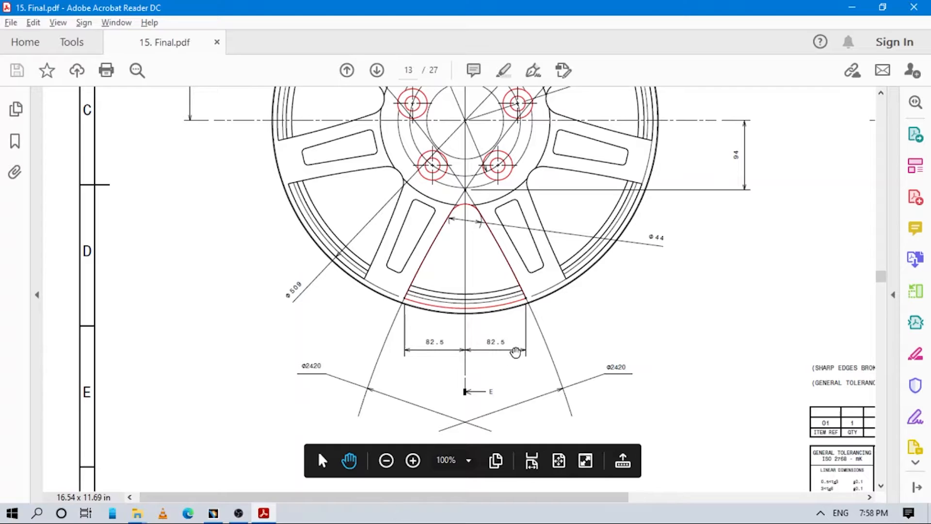
{"action": "key", "text": "alt+Tab"}
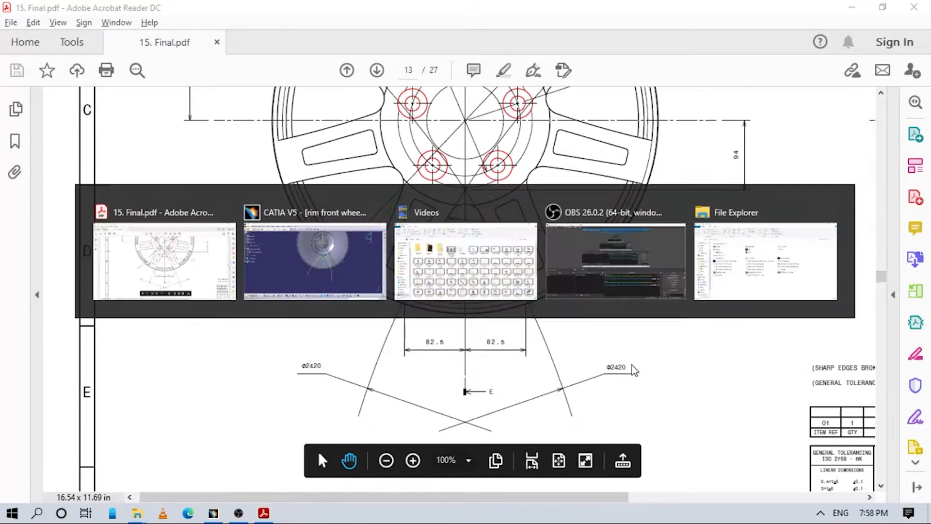
{"action": "left_click", "coordinate": [758, 116]}
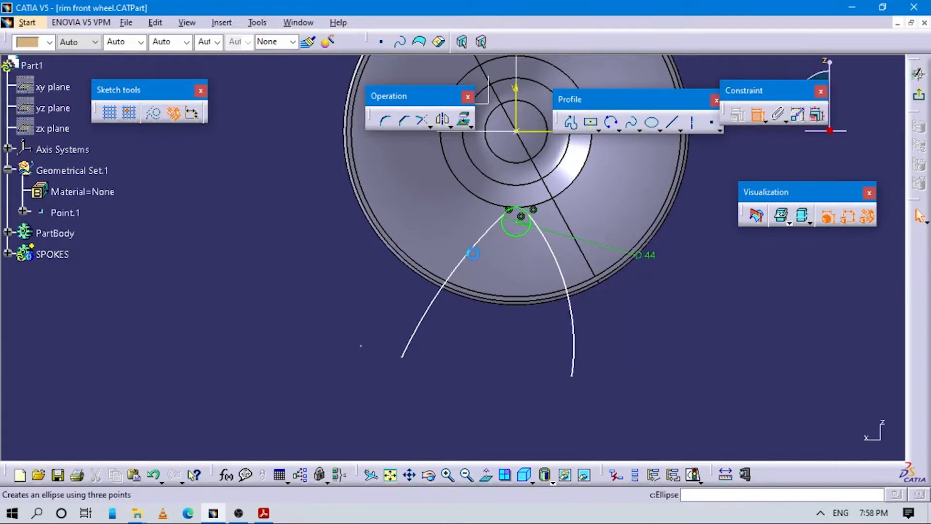
{"action": "left_click", "coordinate": [422, 321]}
{"action": "left_click", "coordinate": [360, 288]}
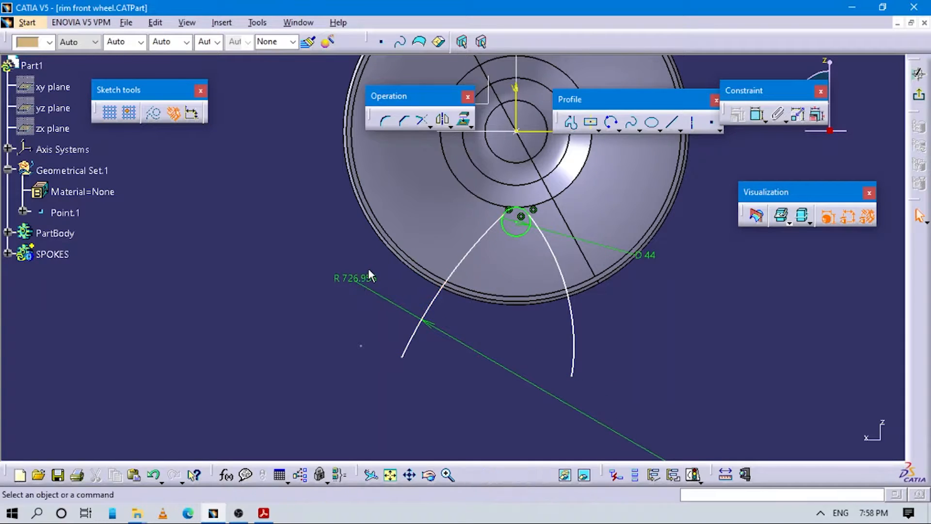
Convert the left arc's radius dimension to a diameter and set it to 2420 mm
{"action": "double_click", "coordinate": [368, 272]}
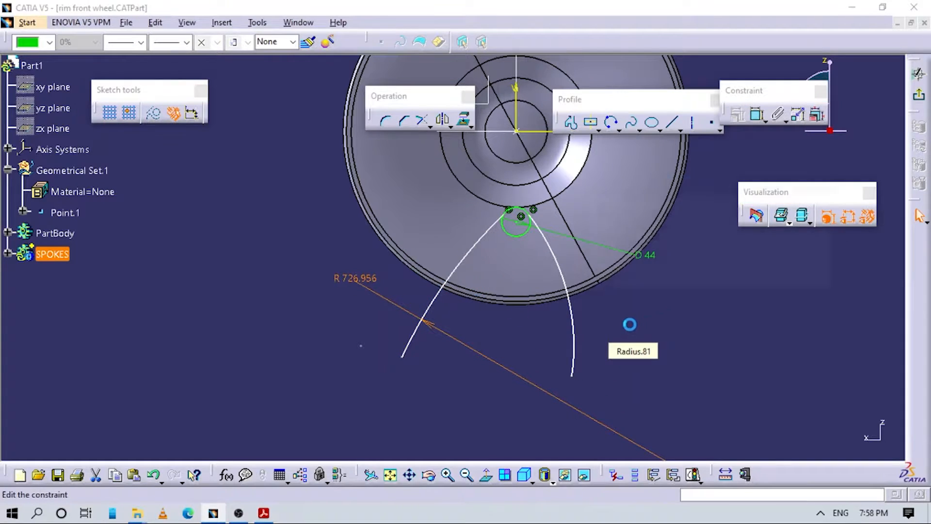
{"action": "left_click", "coordinate": [669, 242]}
{"action": "left_click", "coordinate": [651, 264]}
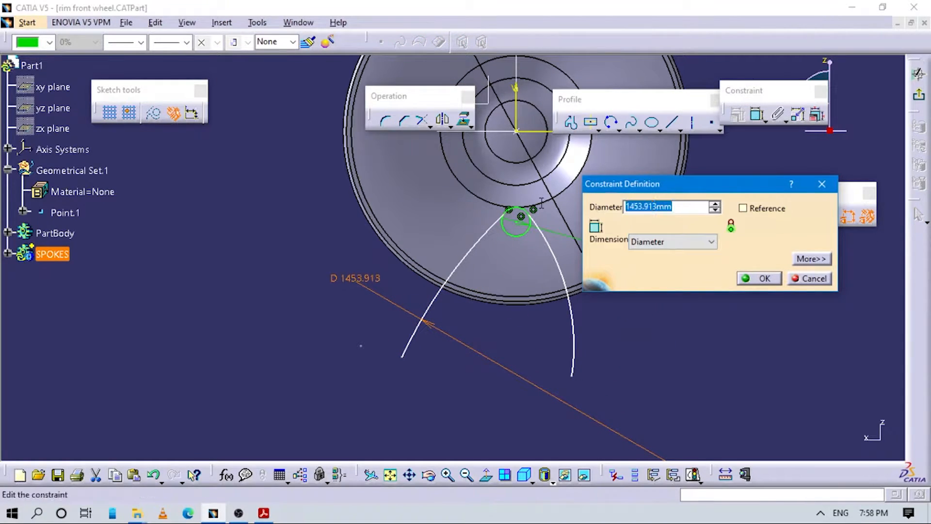
{"action": "type", "text": "2420"}
{"action": "key", "text": "alt+Tab"}
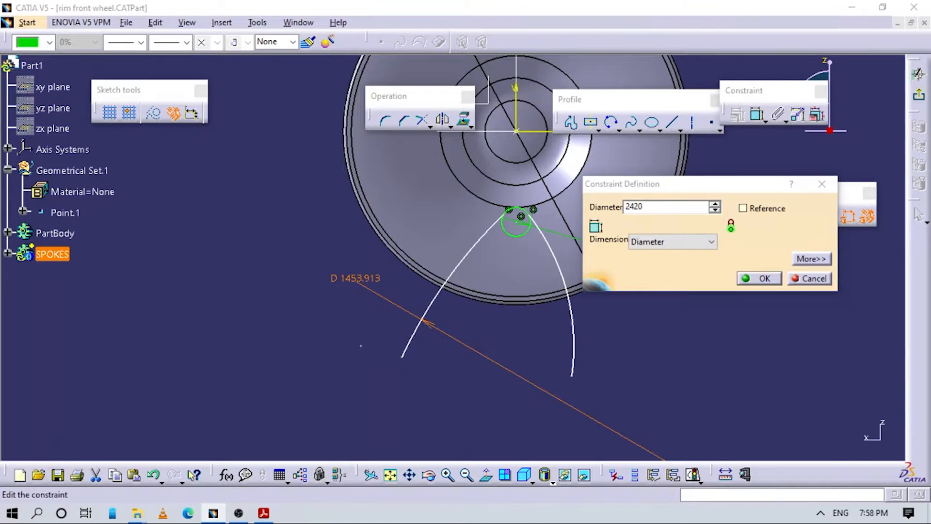
{"action": "key", "text": "alt+Tab"}
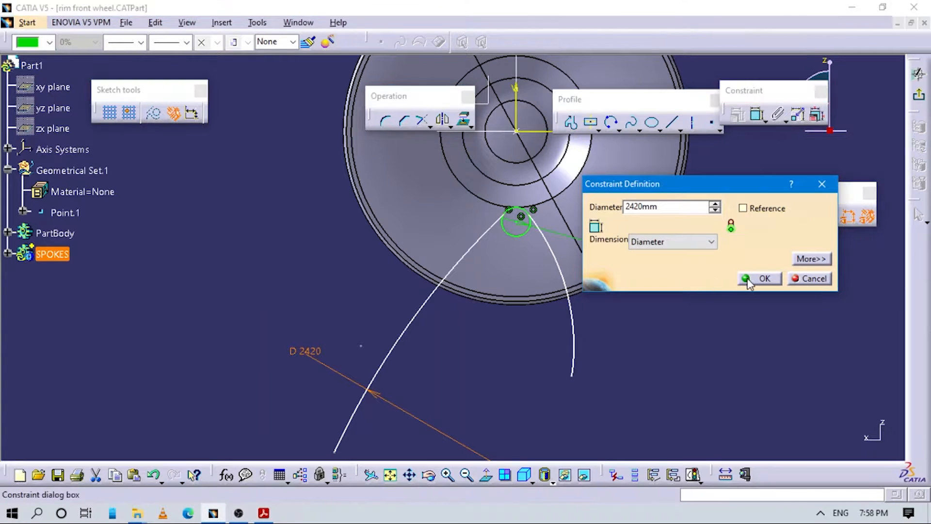
{"action": "left_click", "coordinate": [750, 278]}
Constrain the left 2420 mm arc to be tangent to the 44 mm circle
{"action": "left_click", "coordinate": [484, 235]}
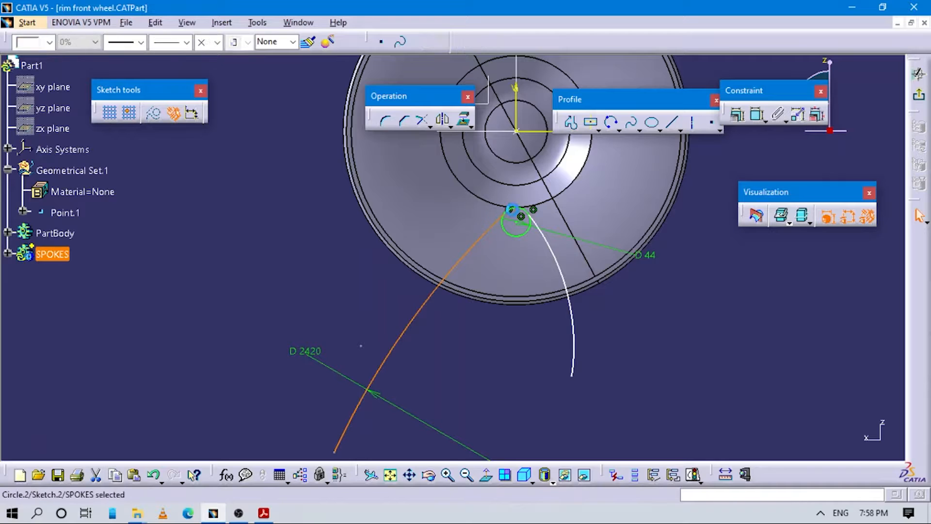
{"action": "left_click", "coordinate": [512, 209], "text": "ctrl"}
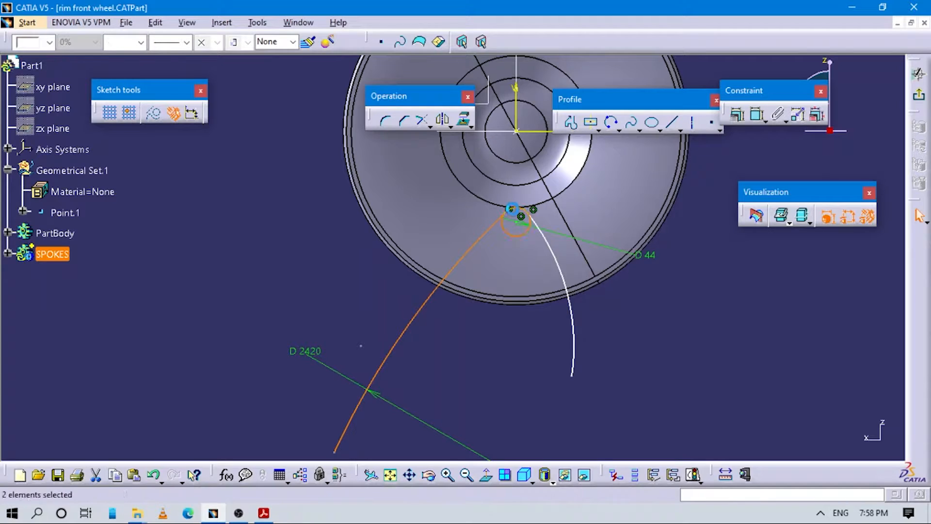
{"action": "left_click", "coordinate": [757, 215]}
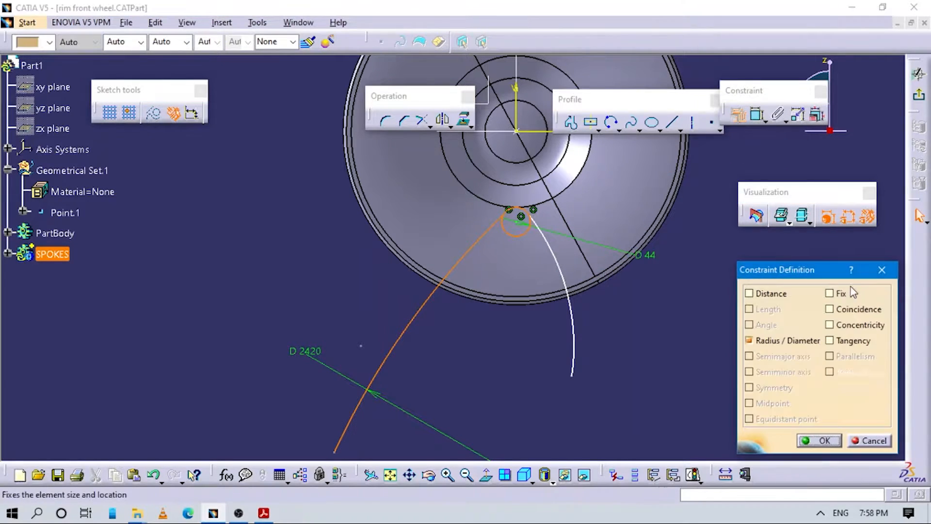
{"action": "left_click", "coordinate": [830, 340]}
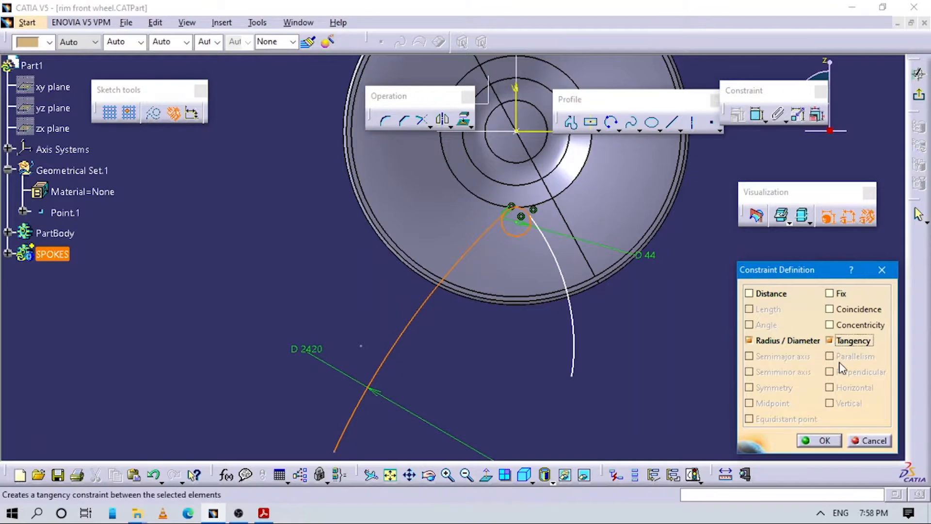
{"action": "left_click", "coordinate": [820, 440]}
Try to constrain the right side arc to be tangent to the 44 mm circle
{"action": "left_click", "coordinate": [558, 257]}
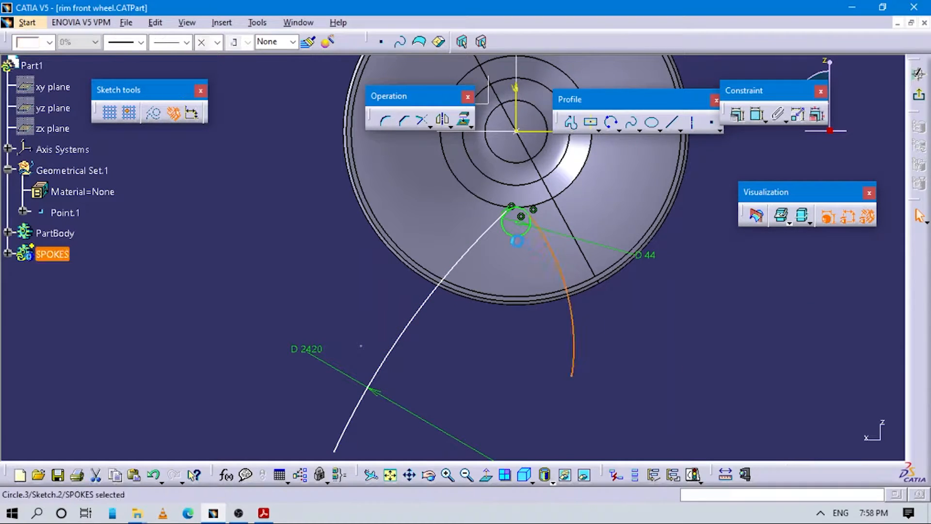
{"action": "left_click", "coordinate": [737, 114]}
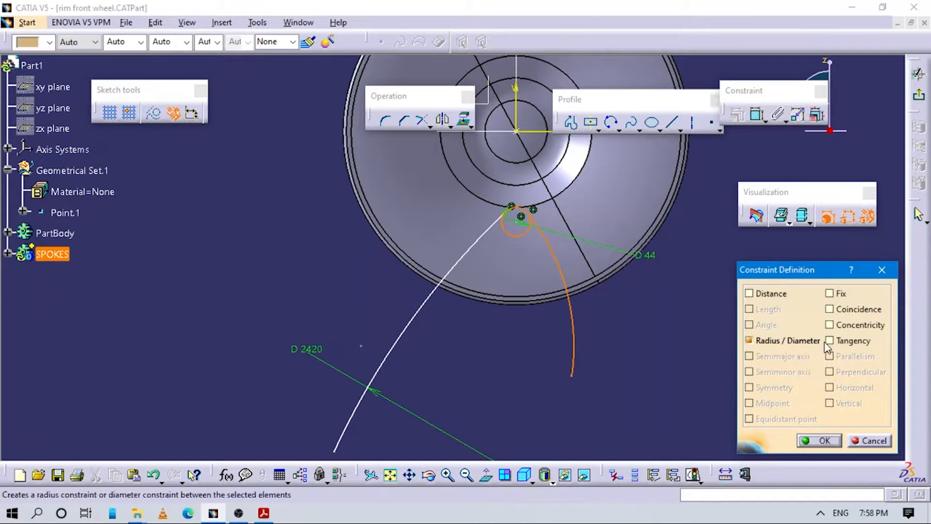
{"action": "left_click", "coordinate": [830, 340]}
{"action": "left_click", "coordinate": [818, 439]}
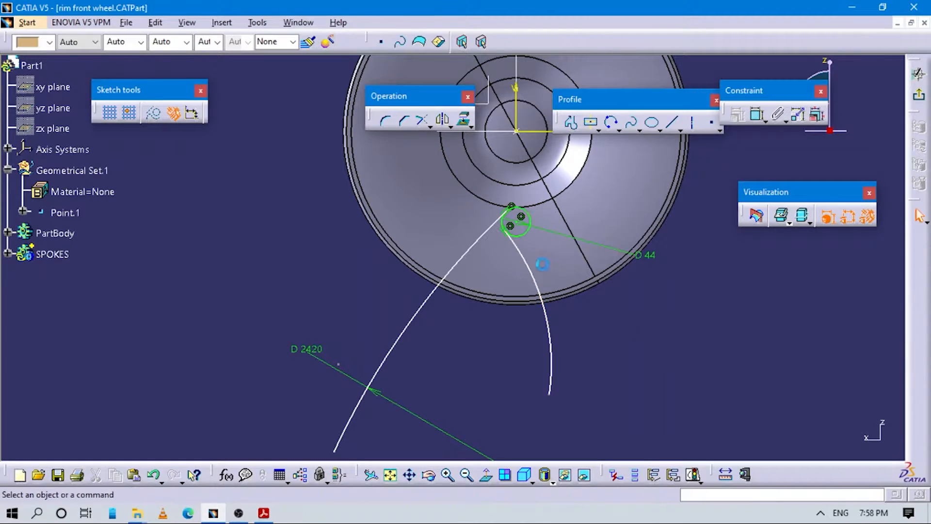
Pull the right side arc away from the 44 mm circle and delete it
{"action": "mouse_move", "coordinate": [526, 255]}
{"action": "left_mouse_down"}
{"action": "mouse_move", "coordinate": [536, 258]}
{"action": "mouse_move", "coordinate": [524, 258]}
{"action": "mouse_move", "coordinate": [561, 308]}
{"action": "mouse_move", "coordinate": [546, 375]}
{"action": "left_mouse_up"}
{"action": "left_click_drag", "start_coordinate": [540, 234], "coordinate": [633, 332]}
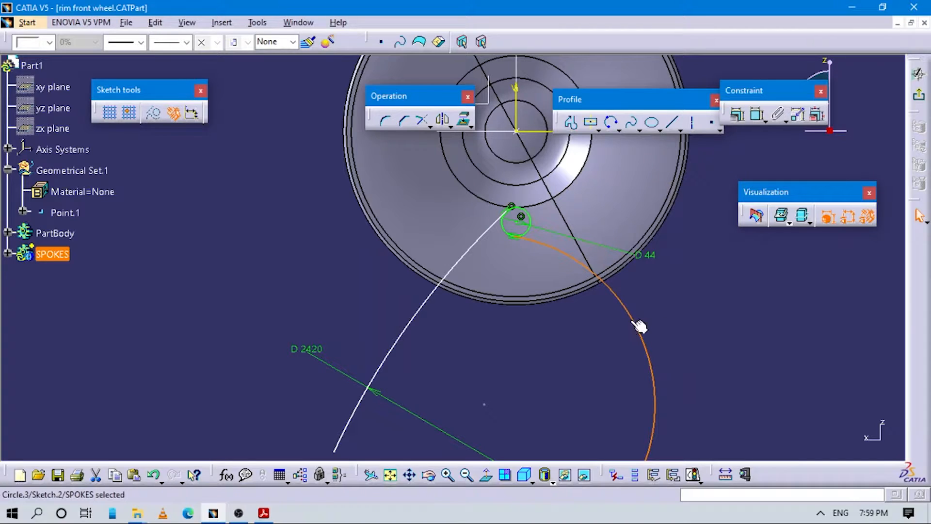
{"action": "key", "text": "Delete"}
{"action": "mouse_move", "coordinate": [476, 337]}
{"action": "middle_mouse_down"}
{"action": "mouse_move", "coordinate": [484, 309]}
{"action": "mouse_move", "coordinate": [505, 328]}
{"action": "middle_mouse_up"}
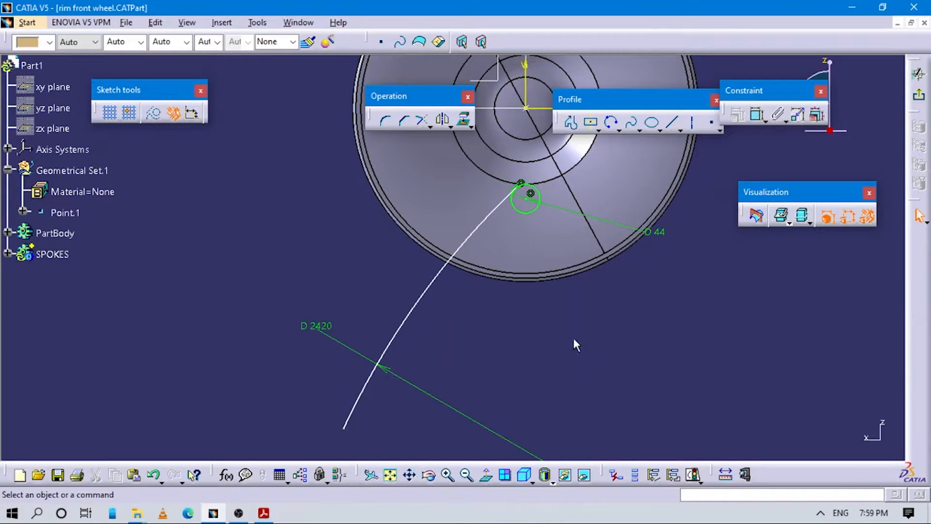
Check the cutout profile in the PDF, return to CATIA and draw a construction circle centred on the origin with a radius of about 206 mm
{"action": "key", "text": "alt+Tab"}
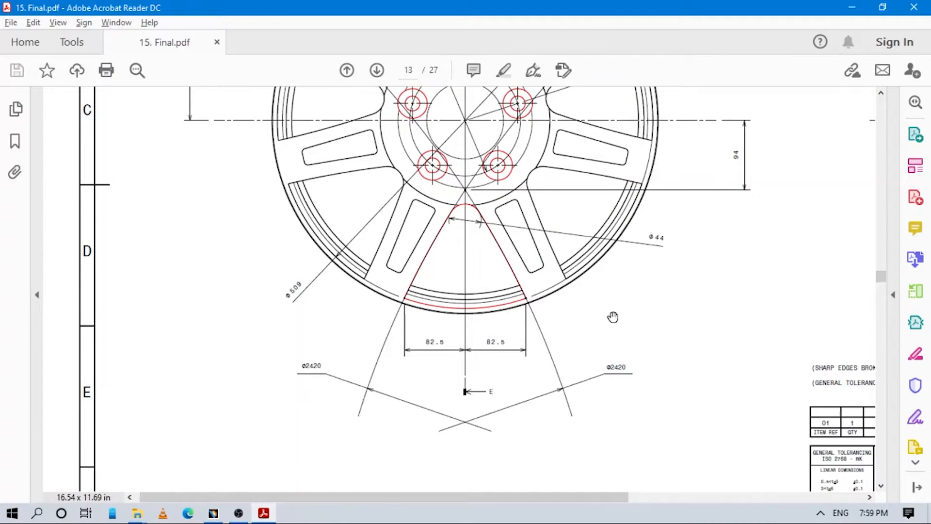
{"action": "key", "text": "alt+Tab"}
{"action": "key", "text": "alt+Tab"}
{"action": "key", "text": "alt+Tab"}
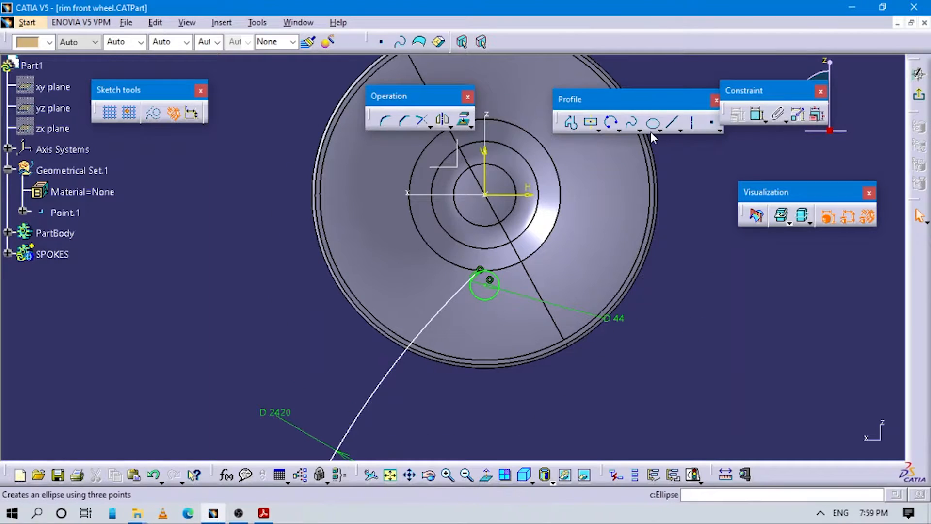
{"action": "left_click", "coordinate": [618, 130]}
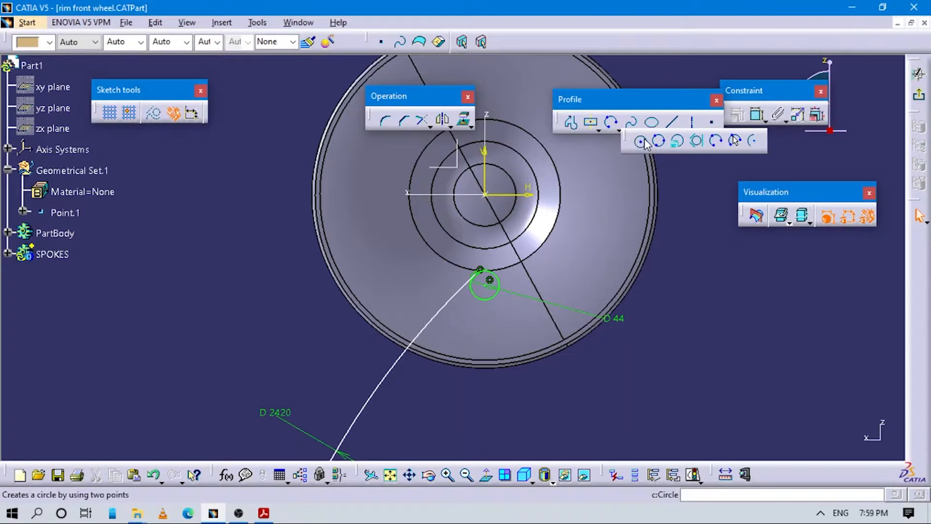
{"action": "left_click", "coordinate": [642, 140]}
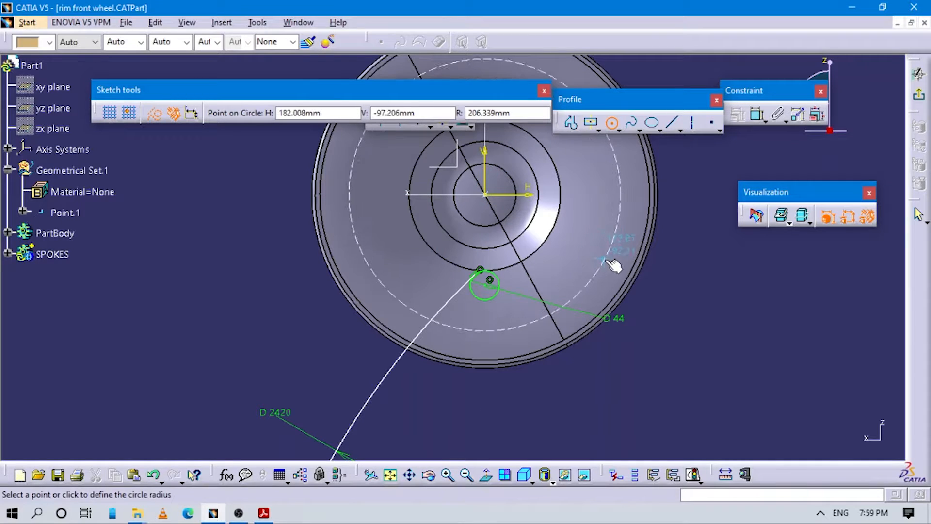
{"action": "left_click", "coordinate": [614, 261]}
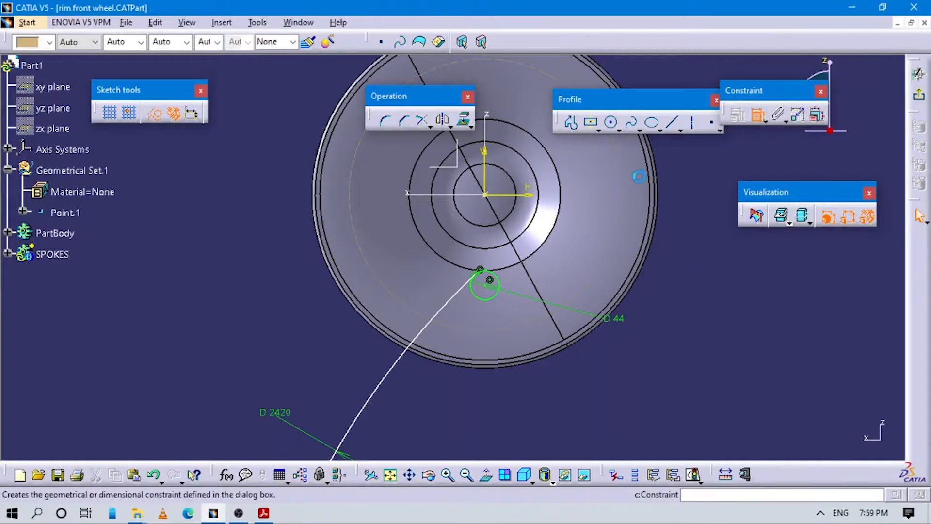
Dimension the construction circle's diameter and set it to 509 mm, checking the value against the PDF drawing
{"action": "left_click", "coordinate": [758, 115]}
{"action": "left_click", "coordinate": [620, 166]}
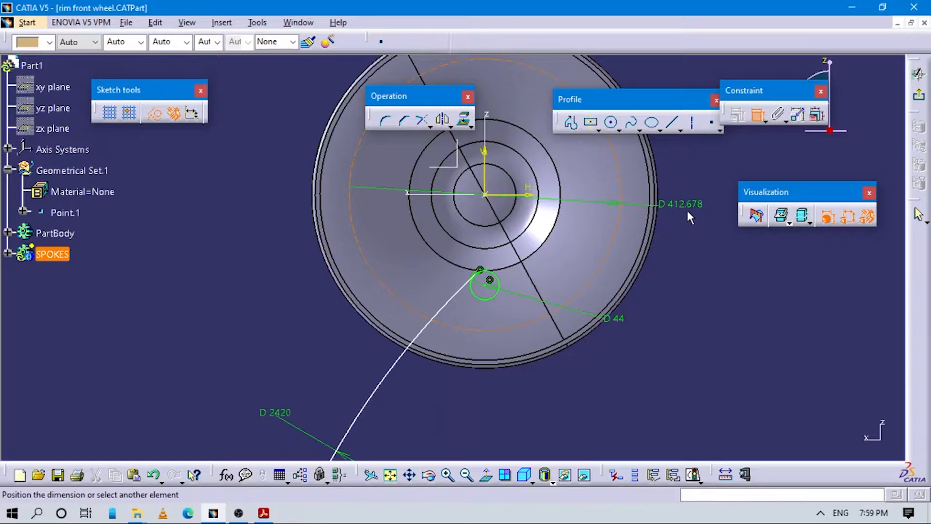
{"action": "left_click", "coordinate": [693, 207]}
{"action": "double_click", "coordinate": [694, 207]}
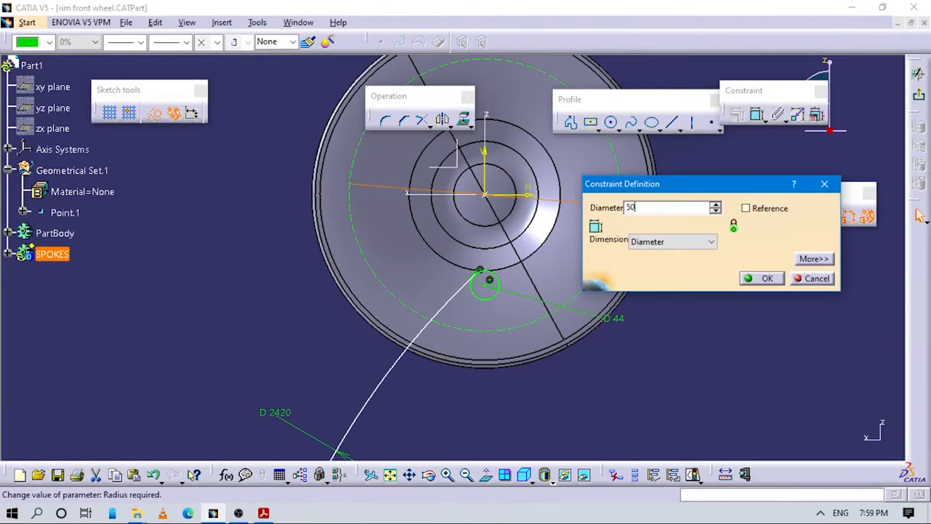
{"action": "type", "text": "509mm"}
{"action": "key", "text": "alt+Tab"}
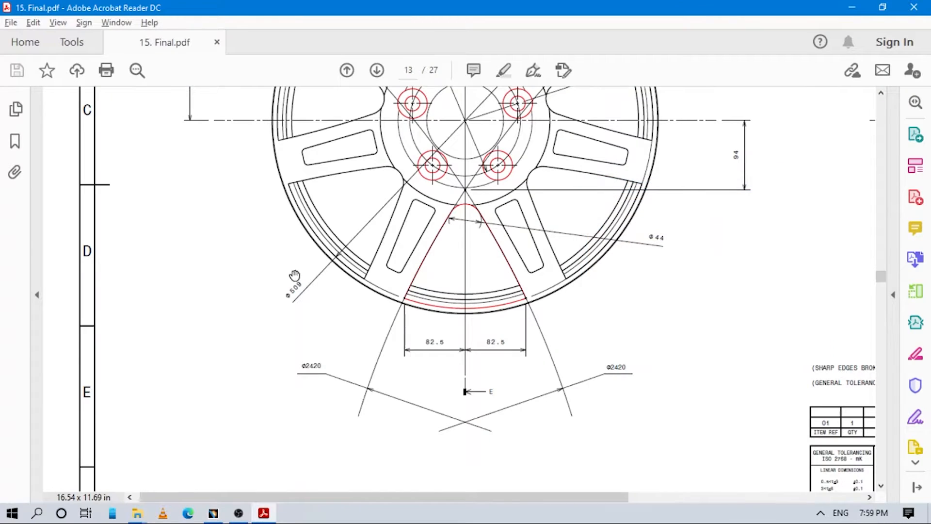
{"action": "key", "text": "alt+Tab"}
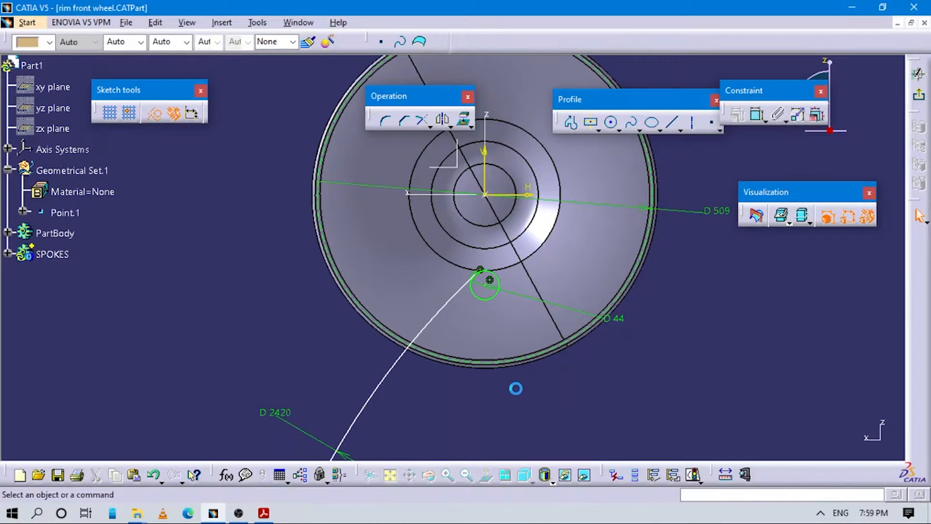
Place a point on the lower left of the 509 mm construction circle at about H -48, V -250 mm
{"action": "mouse_move", "coordinate": [516, 388]}
{"action": "middle_mouse_down"}
{"action": "mouse_move", "coordinate": [538, 362]}
{"action": "mouse_move", "coordinate": [538, 325]}
{"action": "middle_mouse_up"}
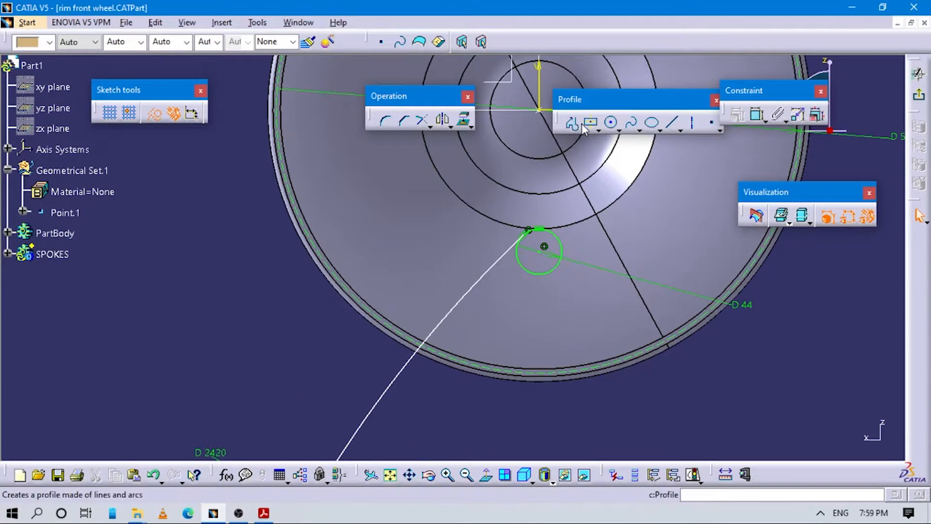
{"action": "left_click", "coordinate": [714, 125]}
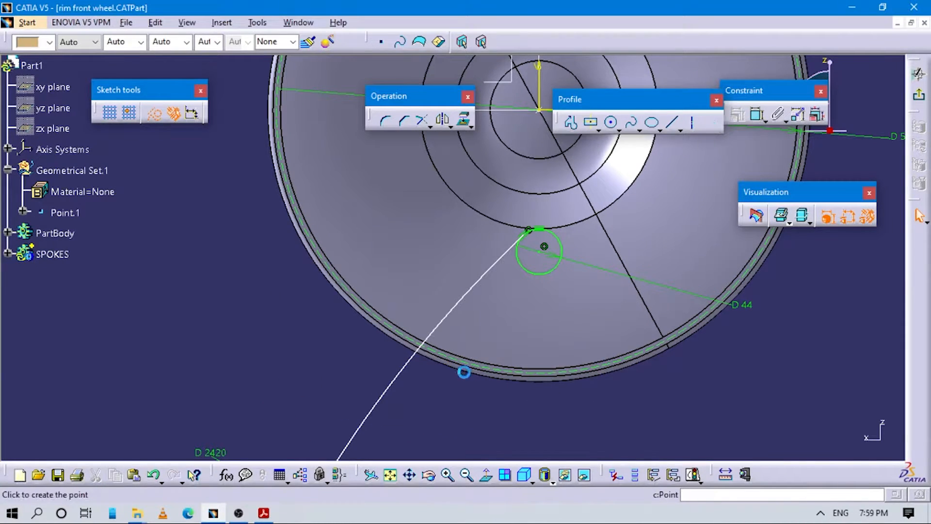
{"action": "left_click", "coordinate": [491, 367]}
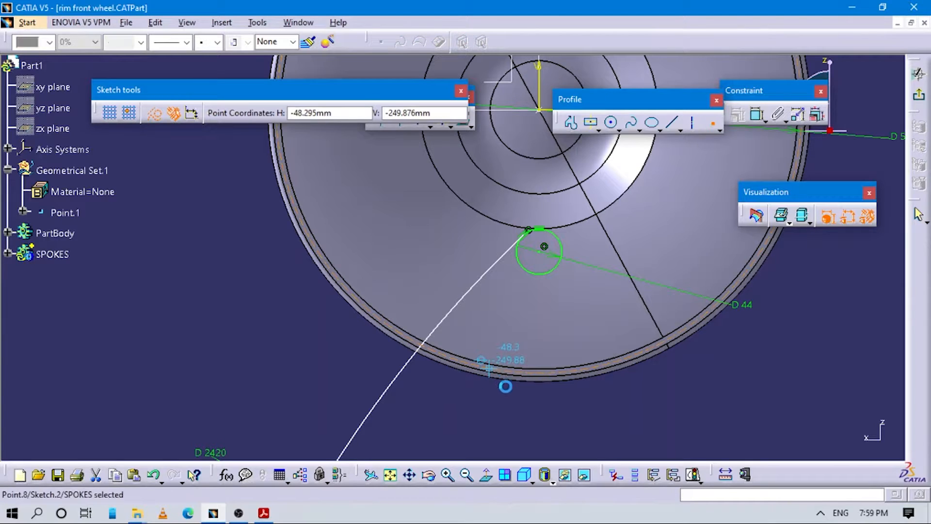
Dimension the point's horizontal distance from the vertical axis and set it to 82.5 mm as given in the PDF
{"action": "middle_click_drag", "start_coordinate": [637, 416], "coordinate": [605, 393]}
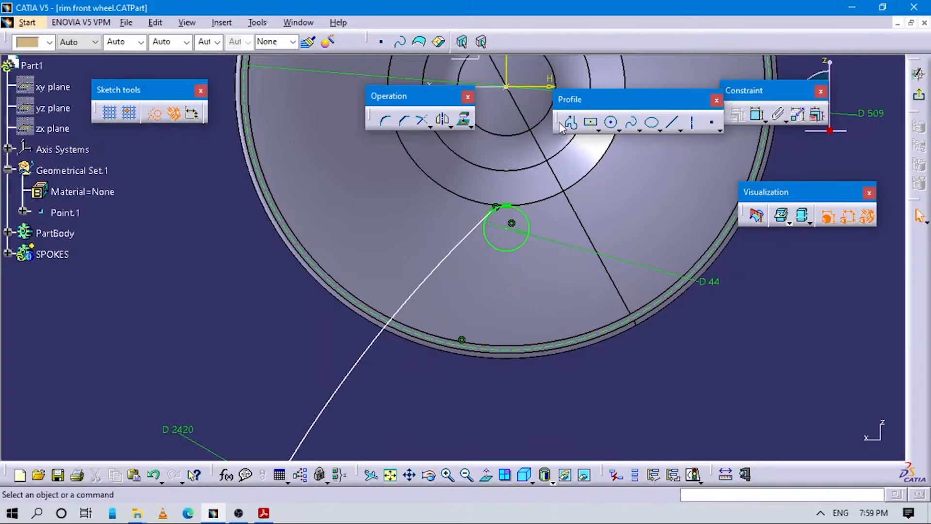
{"action": "left_click", "coordinate": [758, 115]}
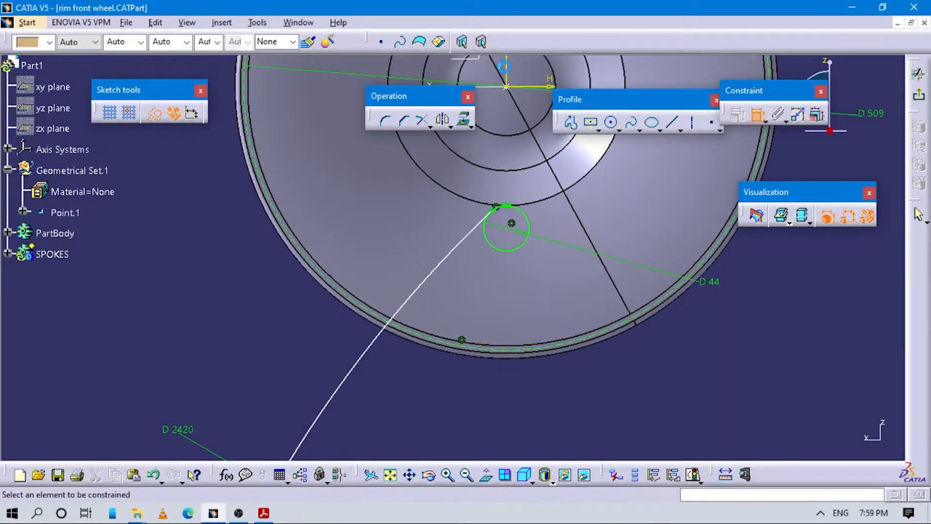
{"action": "left_click", "coordinate": [505, 67]}
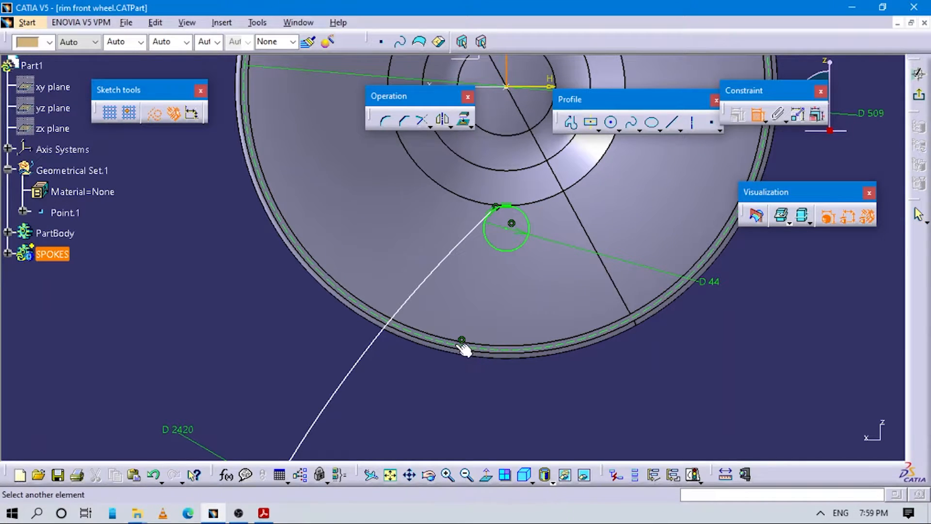
{"action": "left_click", "coordinate": [462, 346]}
{"action": "left_click", "coordinate": [485, 388]}
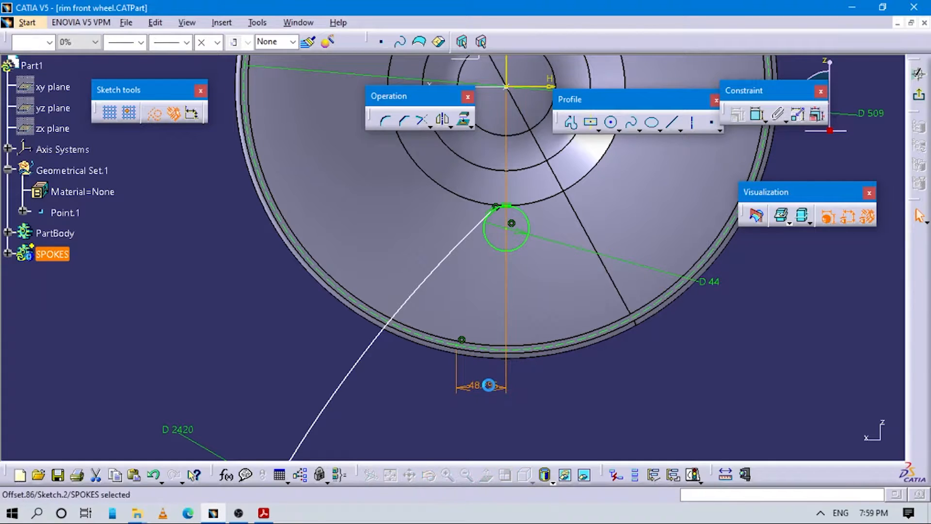
{"action": "key", "text": "alt+Tab"}
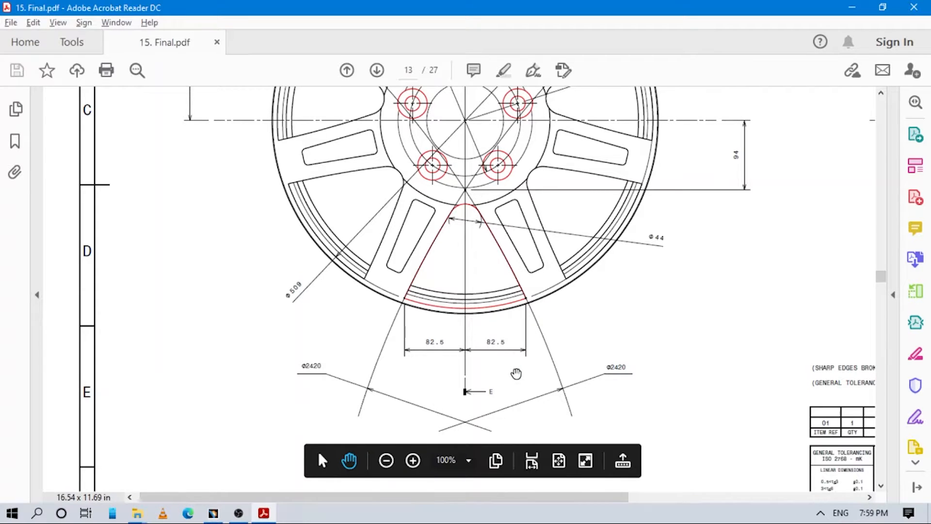
{"action": "key", "text": "alt+Tab"}
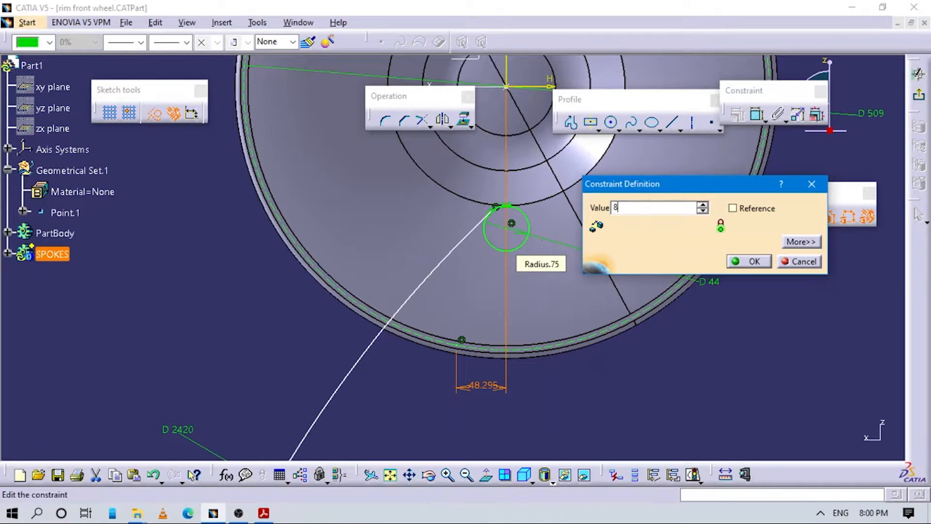
{"action": "key", "text": "Return"}
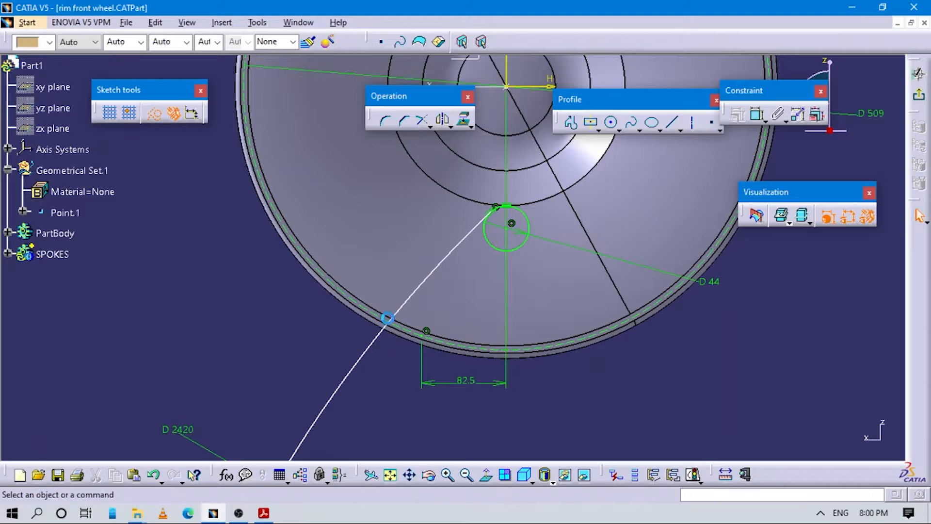
Move the left 2420 mm arc so that it crosses the 509 mm circle close to the 82.5 mm point
{"action": "left_click", "coordinate": [390, 319]}
{"action": "left_click_drag", "start_coordinate": [412, 325], "coordinate": [364, 314]}
{"action": "left_click", "coordinate": [376, 358]}
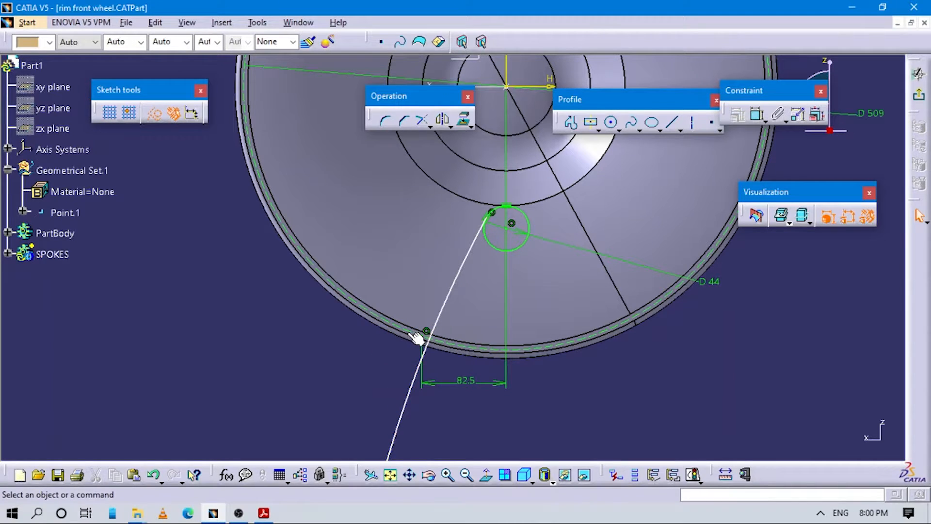
Check the arc's rim crossing in the PDF, return to CATIA and make the left arc coincident with the 82.5 mm point
{"action": "key", "text": "alt+Tab"}
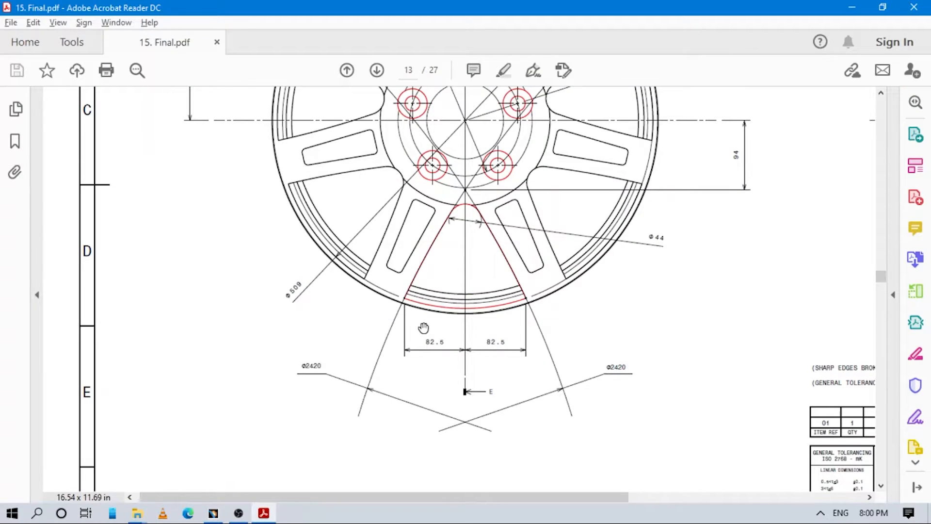
{"action": "key", "text": "alt+Tab"}
{"action": "mouse_move", "coordinate": [661, 362]}
{"action": "middle_mouse_down"}
{"action": "mouse_move", "coordinate": [661, 374]}
{"action": "mouse_move", "coordinate": [693, 304]}
{"action": "middle_mouse_up"}
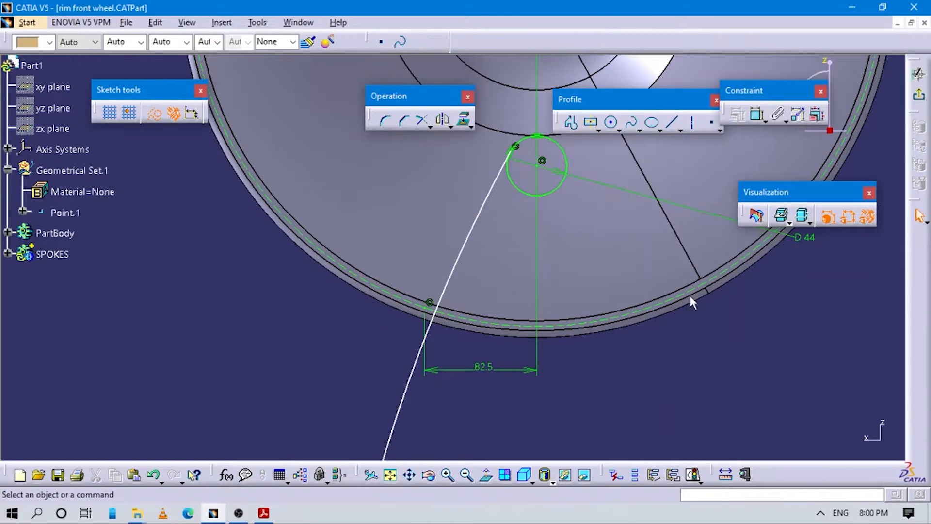
{"action": "left_click", "coordinate": [757, 115]}
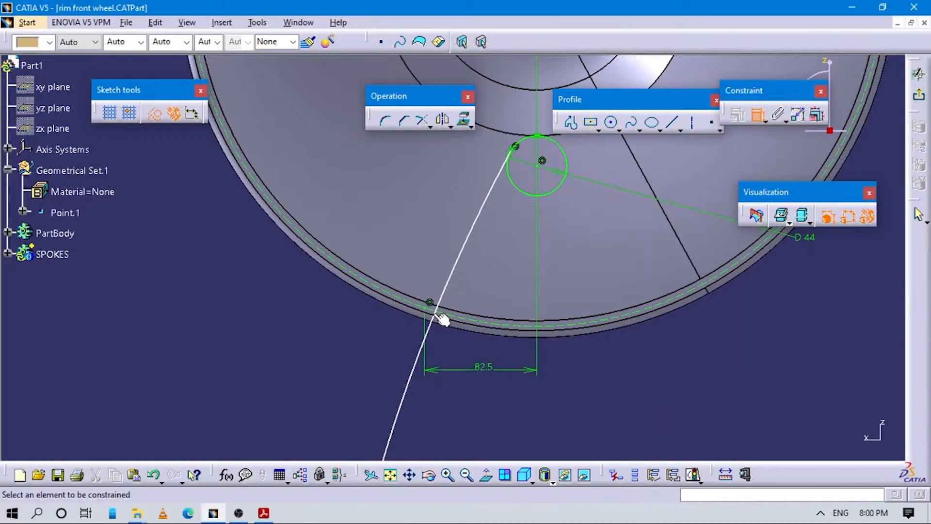
{"action": "left_click", "coordinate": [441, 319]}
{"action": "left_click", "coordinate": [433, 311]}
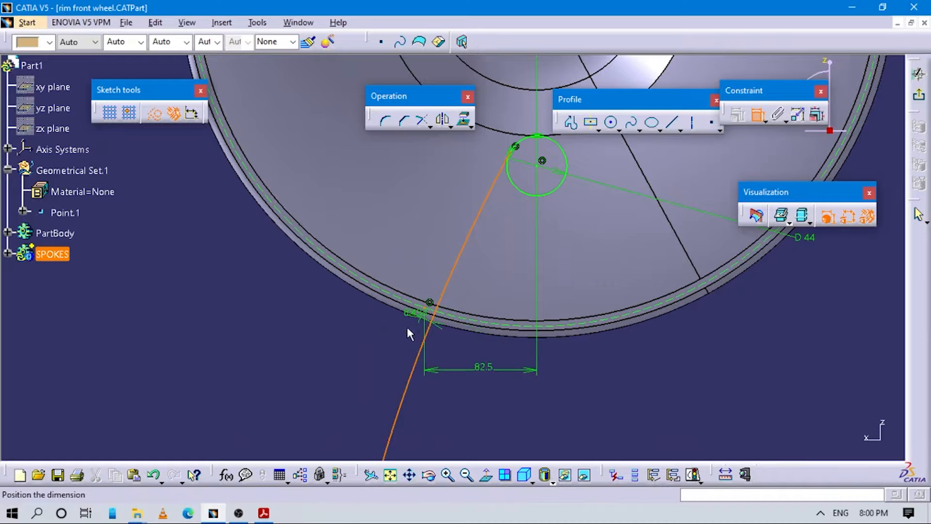
{"action": "right_click", "coordinate": [384, 345]}
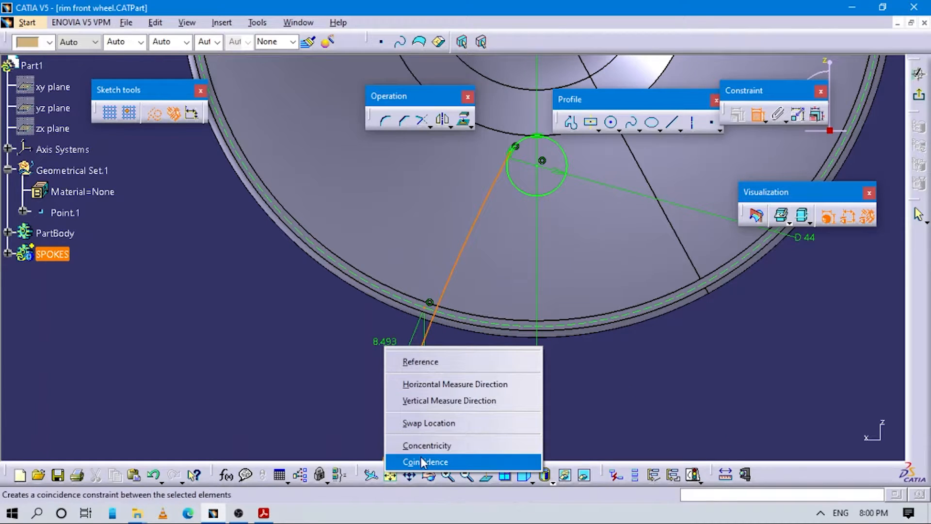
{"action": "left_click", "coordinate": [426, 461]}
{"action": "mouse_move", "coordinate": [585, 403]}
{"action": "middle_mouse_down"}
{"action": "mouse_move", "coordinate": [576, 357]}
{"action": "mouse_move", "coordinate": [577, 383]}
{"action": "mouse_move", "coordinate": [545, 362]}
{"action": "mouse_move", "coordinate": [497, 294]}
{"action": "mouse_move", "coordinate": [438, 337]}
{"action": "middle_mouse_up"}
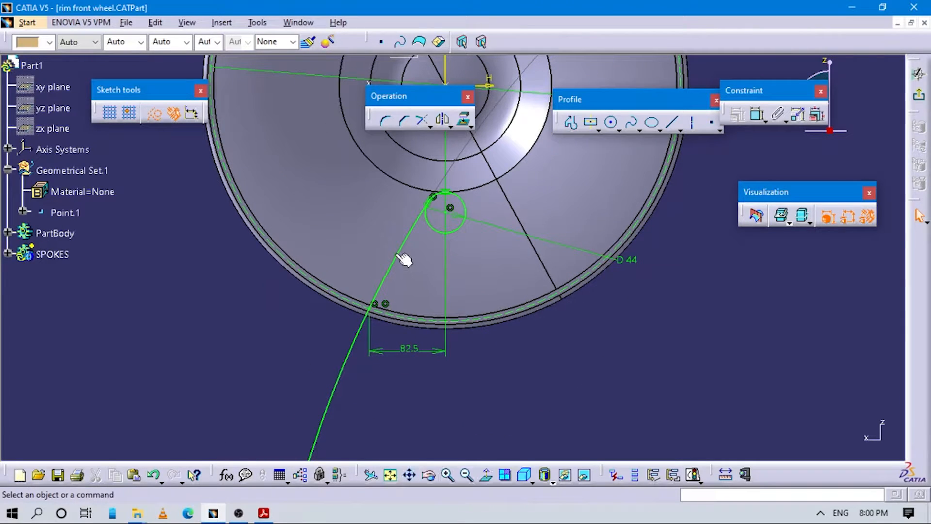
Mirror the left 2420 mm arc about the vertical axis to create the cutout's right side
{"action": "left_click", "coordinate": [408, 250]}
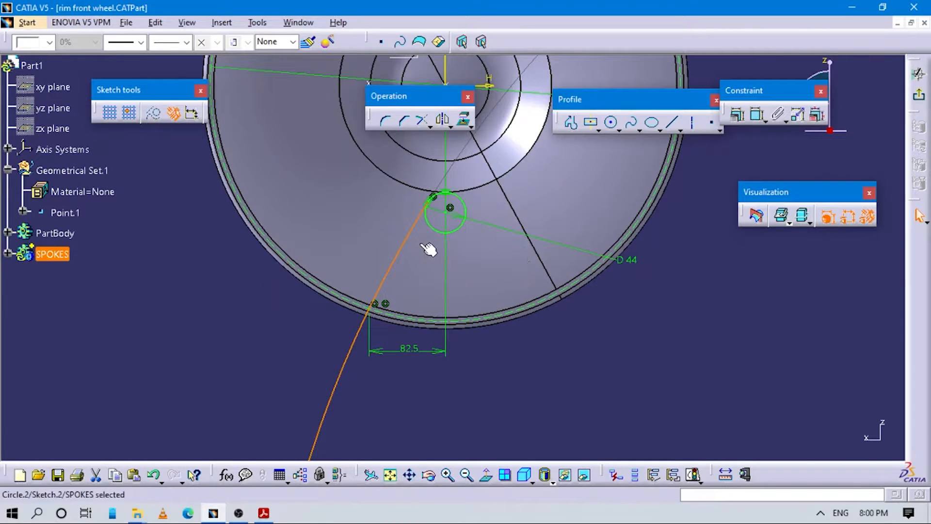
{"action": "left_click", "coordinate": [442, 119]}
{"action": "middle_click_drag", "start_coordinate": [552, 251], "coordinate": [572, 320]}
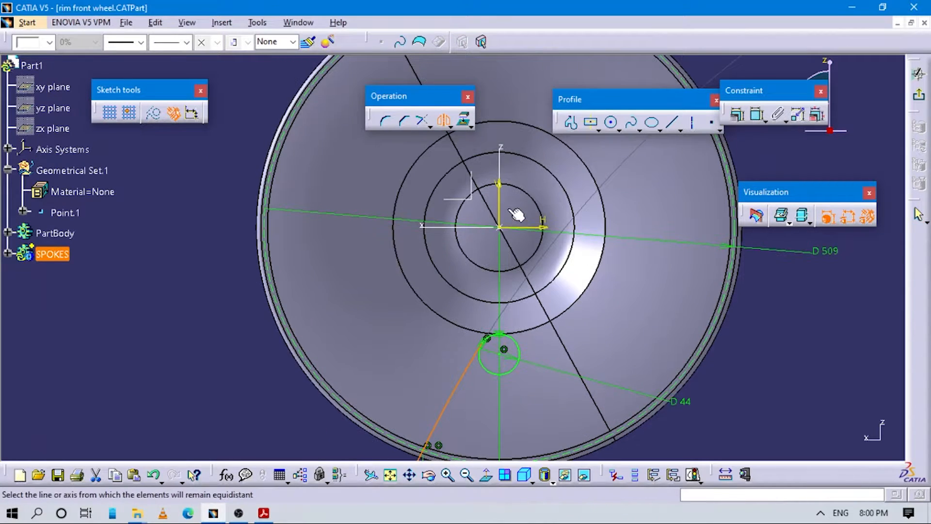
{"action": "left_click", "coordinate": [497, 200]}
{"action": "middle_click_drag", "start_coordinate": [527, 347], "coordinate": [521, 225]}
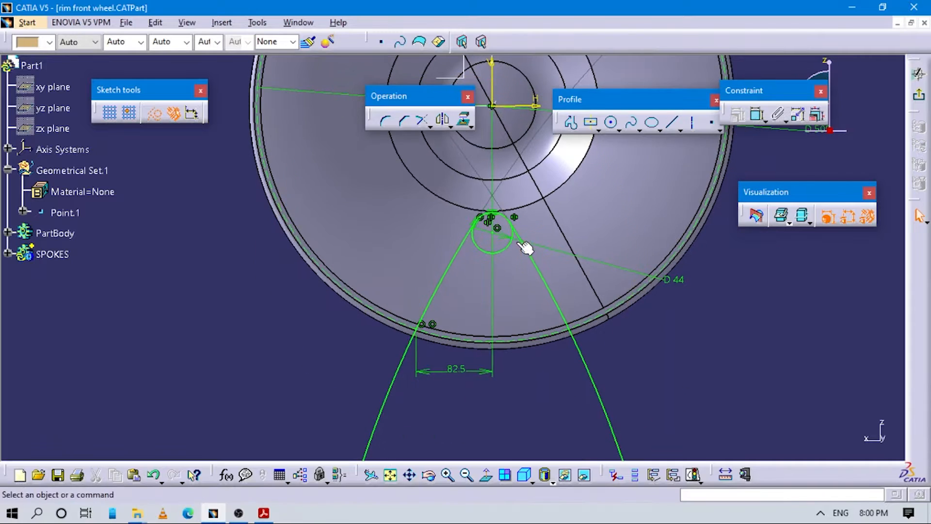
{"action": "middle_click_drag", "start_coordinate": [484, 364], "coordinate": [487, 344]}
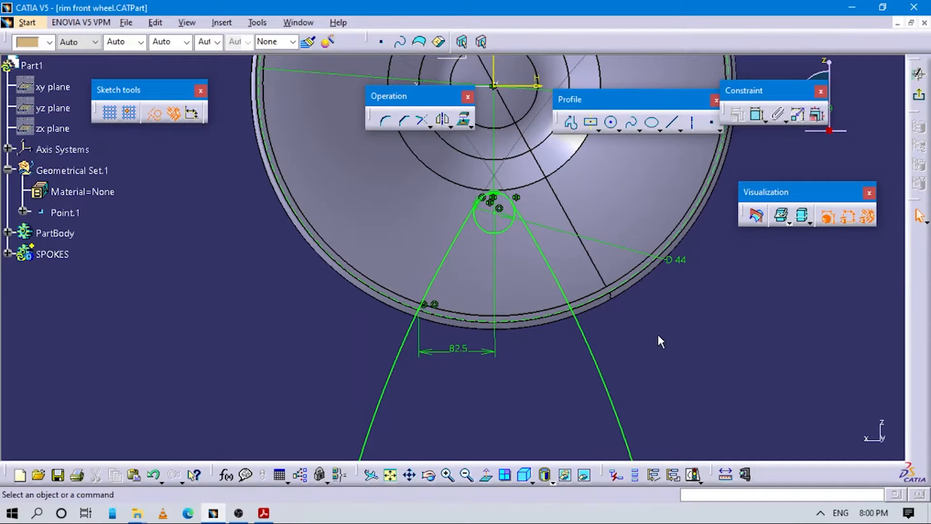
{"action": "middle_click_drag", "start_coordinate": [537, 174], "coordinate": [559, 206]}
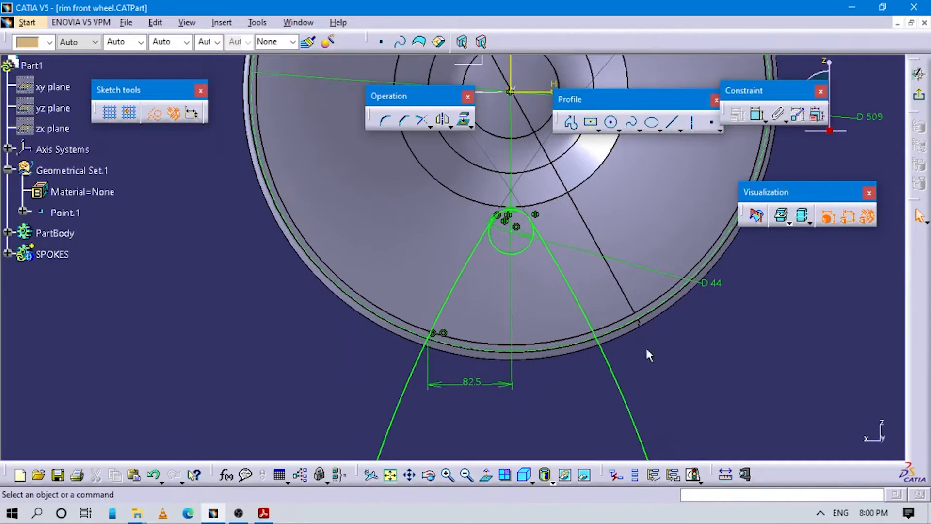
Quick Trim the lower portion of the 44 mm circle, keeping the rounded tip between the two side arcs
{"action": "left_click", "coordinate": [430, 127]}
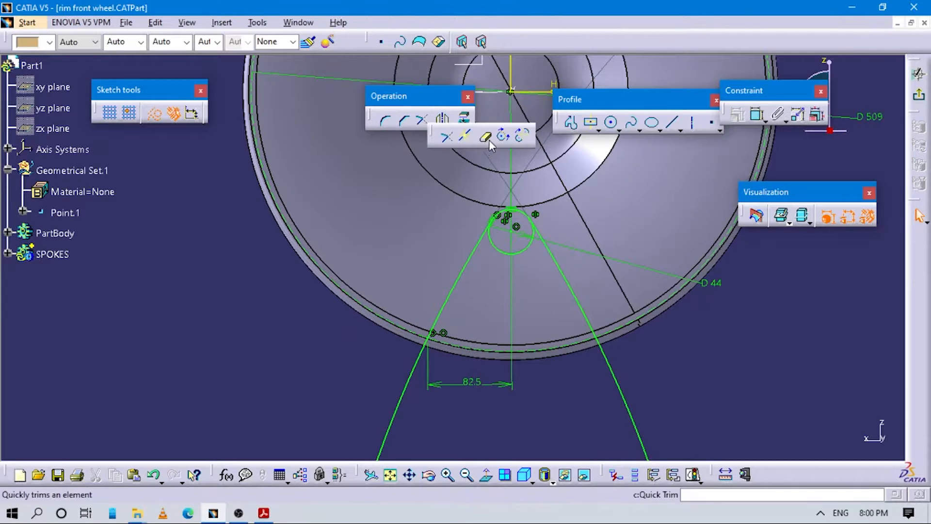
{"action": "left_click", "coordinate": [488, 138]}
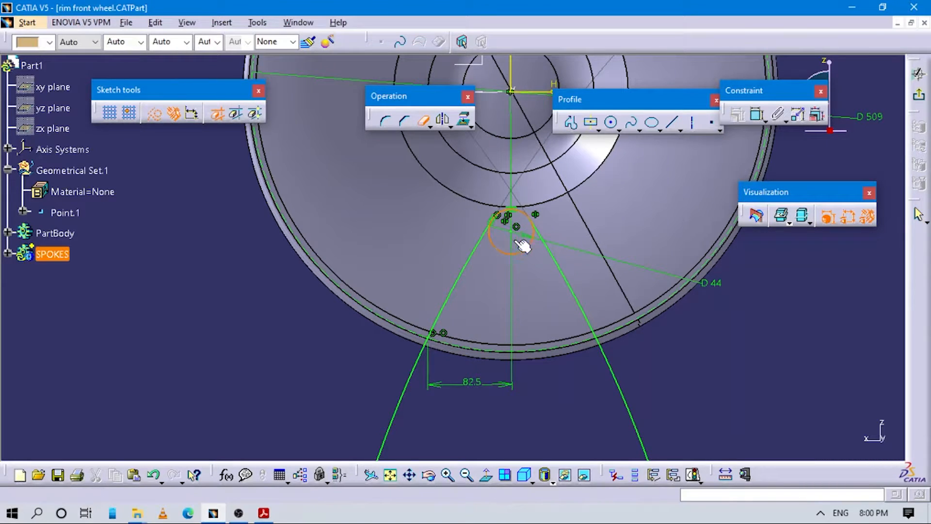
{"action": "left_click", "coordinate": [525, 247]}
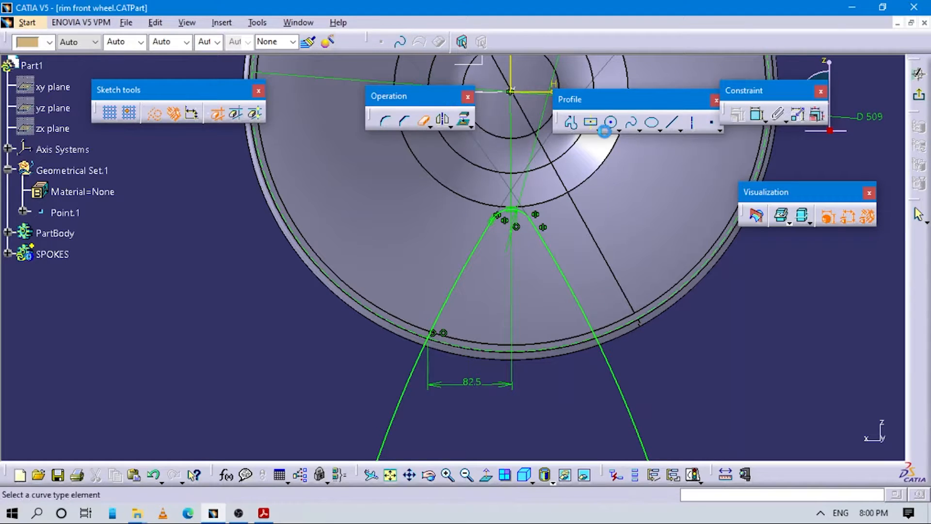
Draw a standard, non-construction arc centred on the origin with radius 254.5 mm, from the 82.5 mm point to the right side arc
{"action": "left_click", "coordinate": [610, 125]}
{"action": "left_click", "coordinate": [620, 130]}
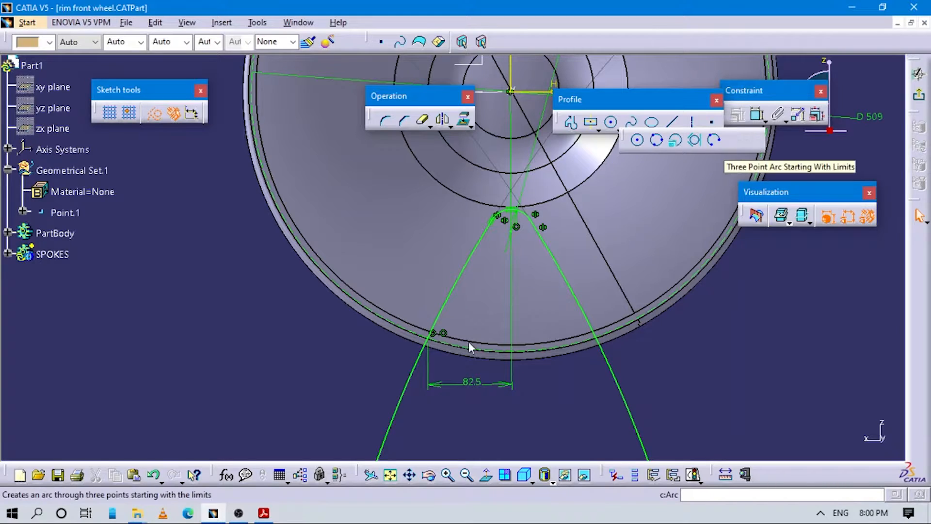
{"action": "left_click", "coordinate": [753, 141]}
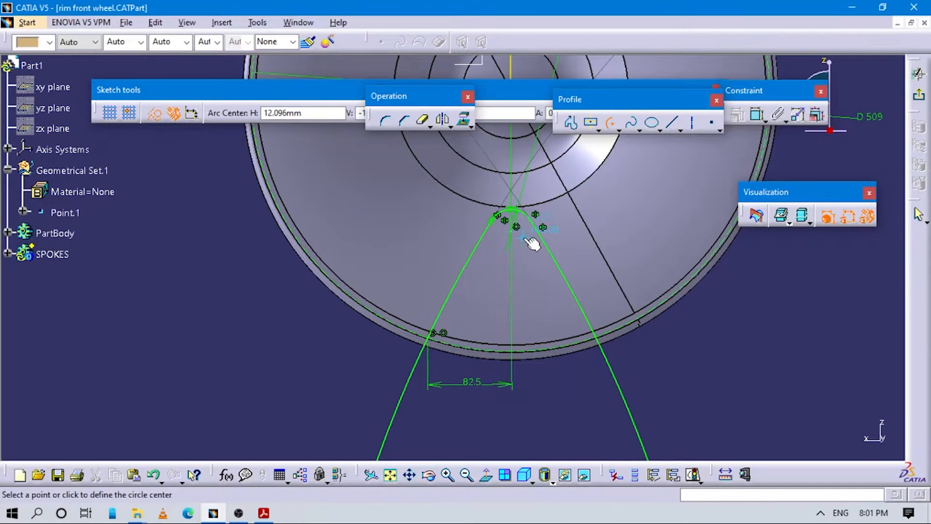
{"action": "mouse_move", "coordinate": [537, 243]}
{"action": "middle_mouse_down"}
{"action": "mouse_move", "coordinate": [532, 254]}
{"action": "mouse_move", "coordinate": [493, 194]}
{"action": "middle_mouse_up"}
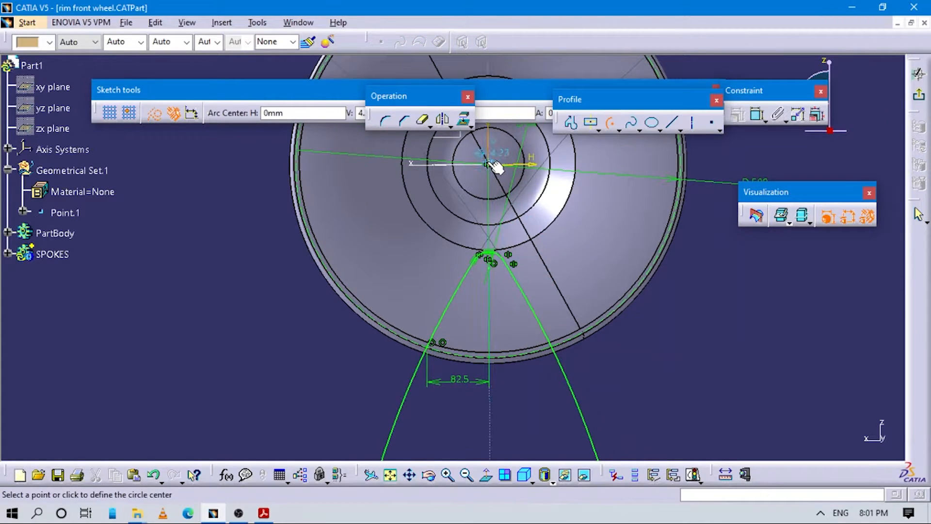
{"action": "left_click", "coordinate": [488, 165]}
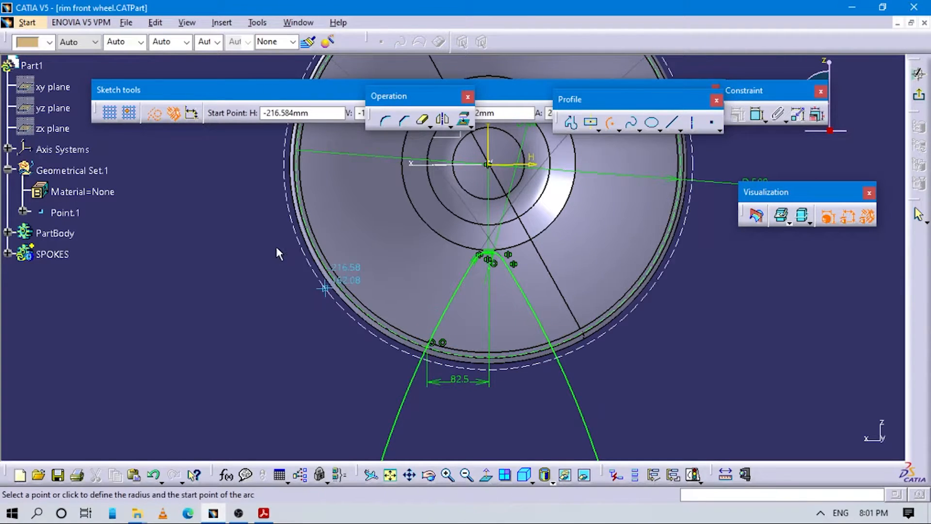
{"action": "left_click", "coordinate": [154, 114]}
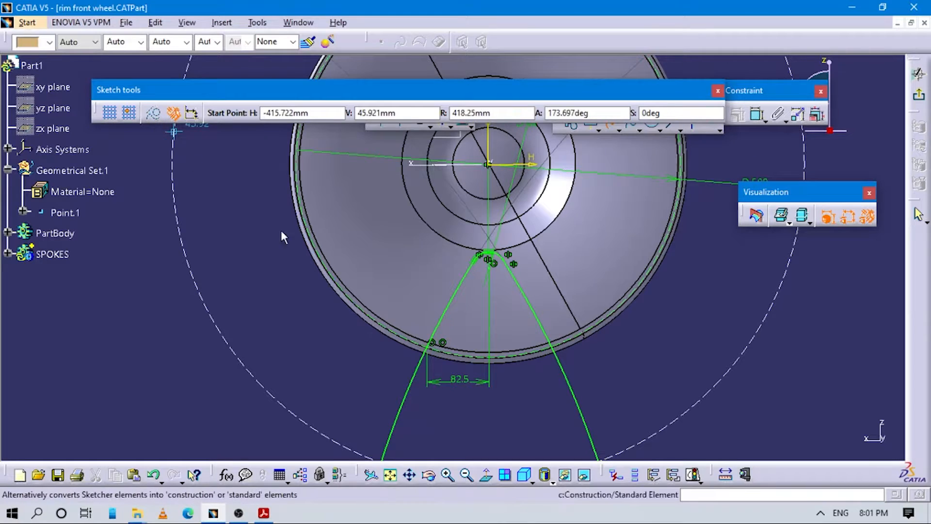
{"action": "left_click", "coordinate": [436, 355]}
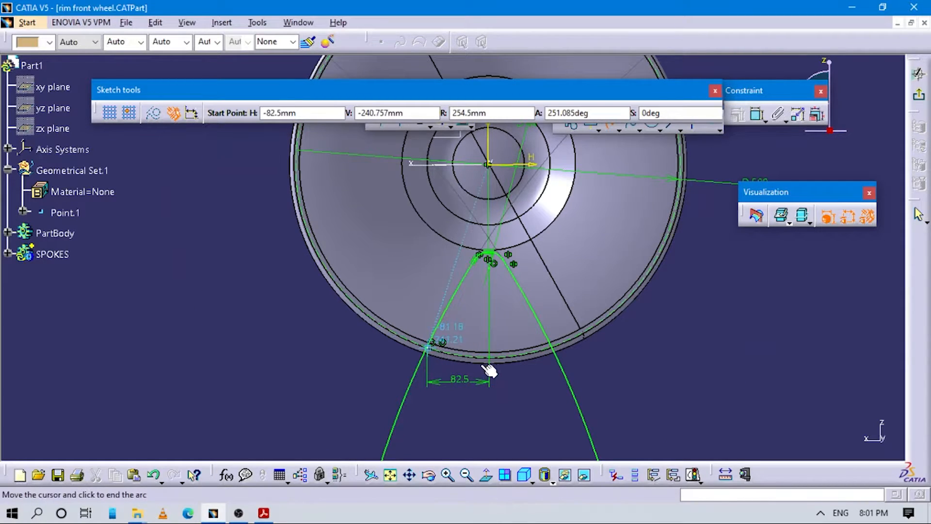
{"action": "left_click", "coordinate": [555, 348]}
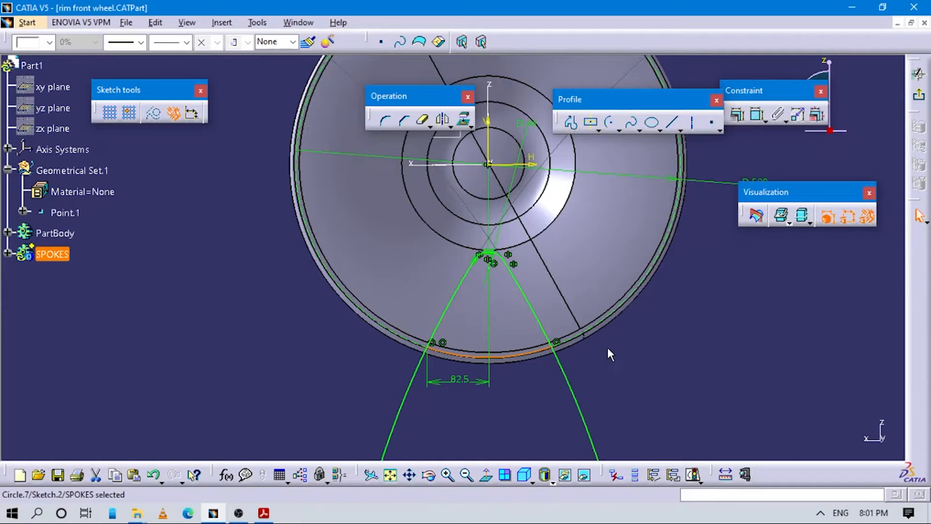
{"action": "left_click", "coordinate": [523, 387]}
{"action": "middle_click_drag", "start_coordinate": [500, 418], "coordinate": [530, 349]}
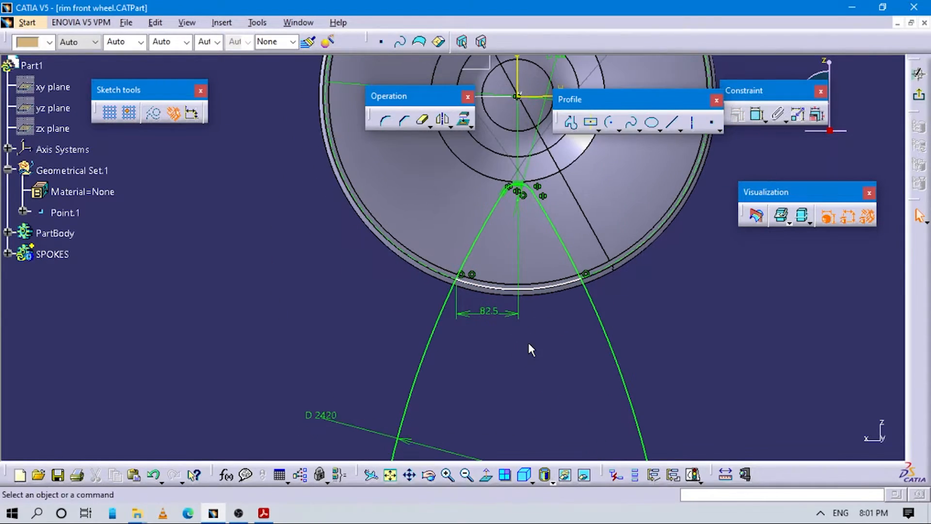
{"action": "middle_click_drag", "start_coordinate": [503, 282], "coordinate": [491, 270]}
{"action": "middle_click_drag", "start_coordinate": [489, 319], "coordinate": [596, 389]}
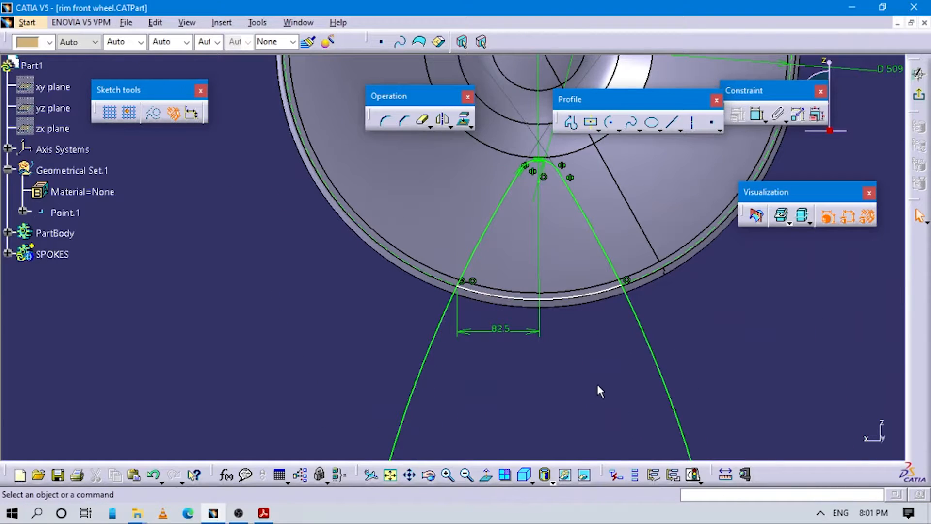
{"action": "type", "text": "PO"}
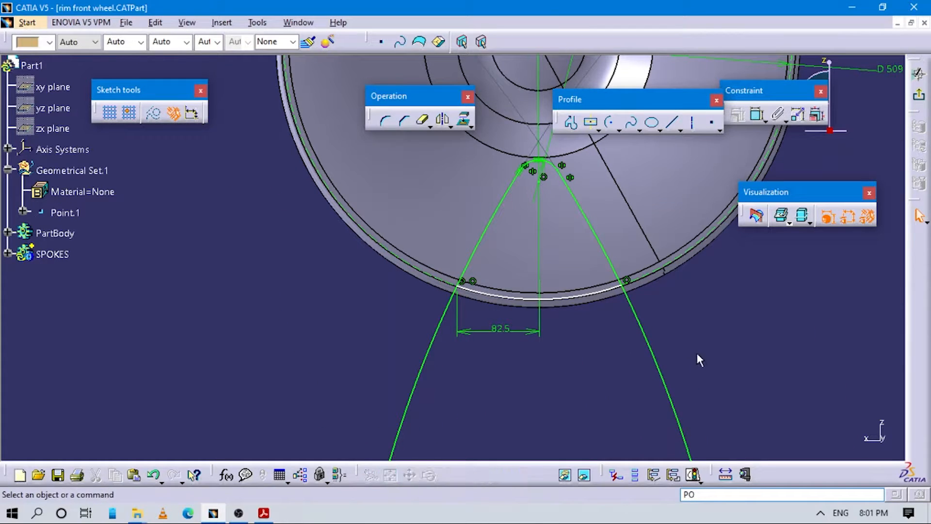
{"action": "left_click", "coordinate": [820, 513]}
{"action": "left_click", "coordinate": [820, 513]}
{"action": "left_click", "coordinate": [761, 372]}
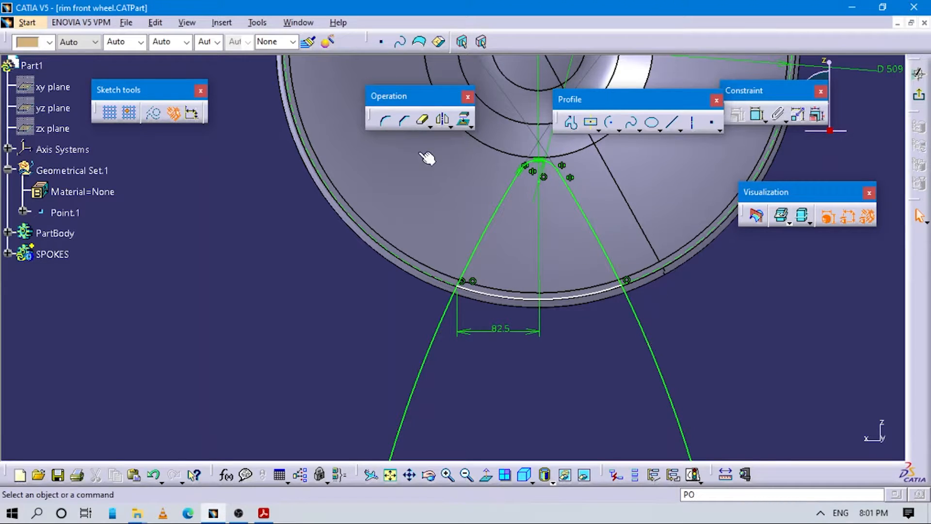
Quick Trim the ends of both 2420 mm side arcs that extend beyond the rim arc
{"action": "left_click", "coordinate": [422, 120]}
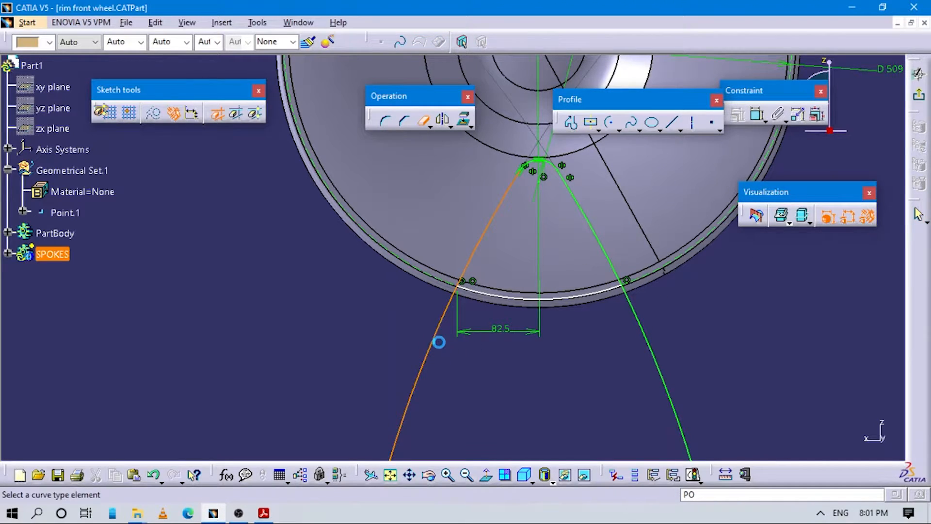
{"action": "left_click", "coordinate": [437, 342]}
{"action": "left_click", "coordinate": [649, 330]}
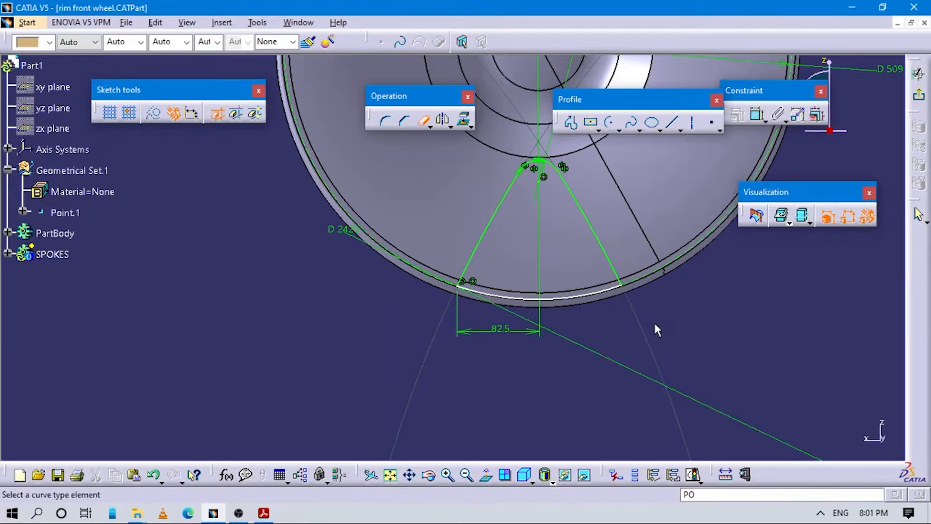
Dimension the radius of the rim arc that closes the cutout profile
{"action": "left_click", "coordinate": [758, 114]}
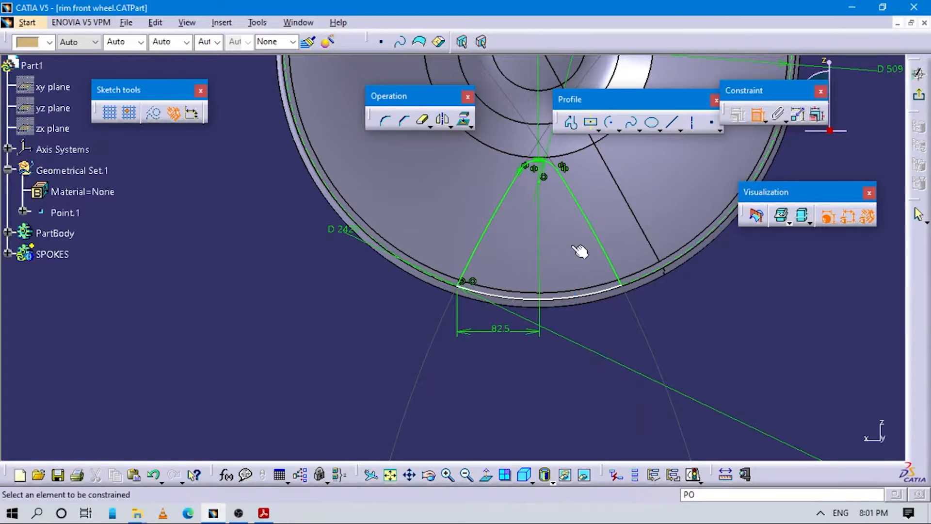
{"action": "left_click", "coordinate": [576, 296]}
{"action": "middle_click_drag", "start_coordinate": [593, 195], "coordinate": [589, 263]}
{"action": "left_click", "coordinate": [573, 299]}
{"action": "mouse_move", "coordinate": [516, 358]}
{"action": "middle_mouse_down"}
{"action": "mouse_move", "coordinate": [522, 301]}
{"action": "mouse_move", "coordinate": [540, 318]}
{"action": "middle_mouse_up"}
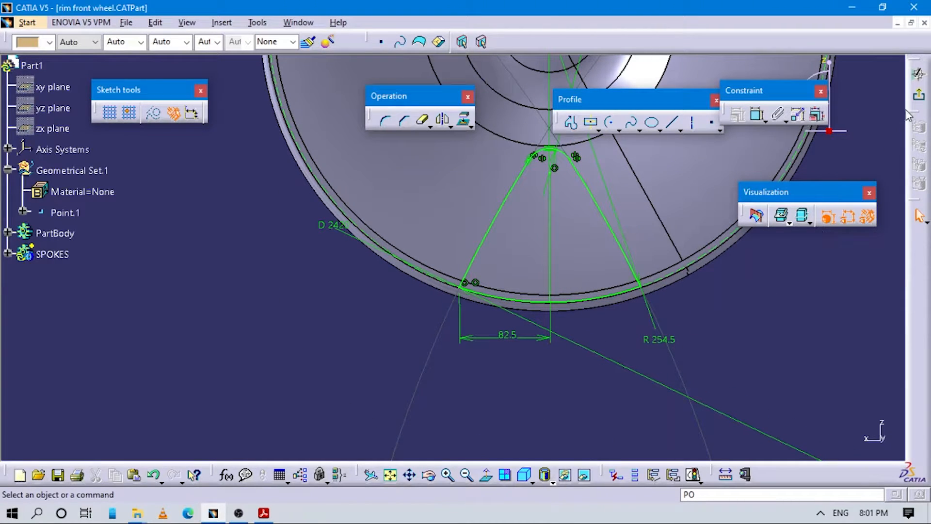
Exit the sketch and start a Pad on the closed cutout profile in the SPOKES body
{"action": "left_click", "coordinate": [918, 95]}
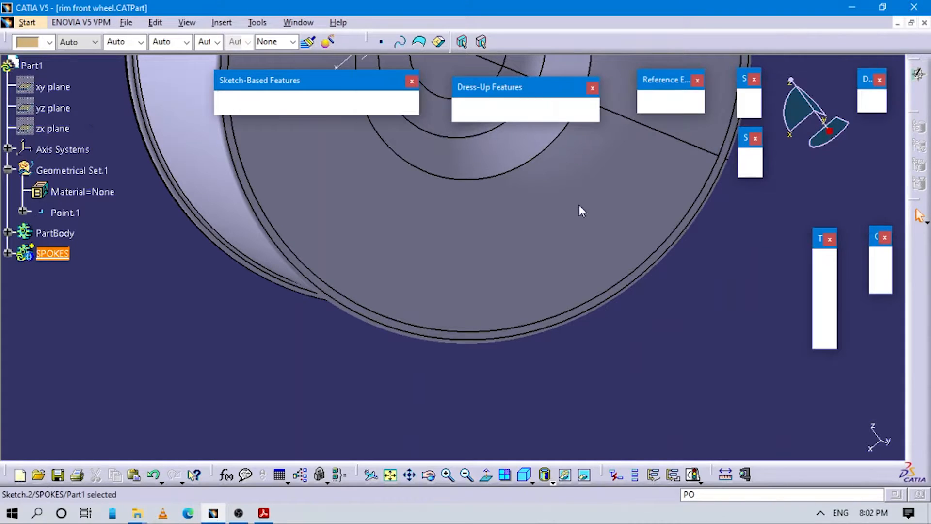
{"action": "mouse_move", "coordinate": [408, 281]}
{"action": "middle_mouse_down"}
{"action": "mouse_move", "coordinate": [401, 297]}
{"action": "mouse_move", "coordinate": [453, 204]}
{"action": "mouse_move", "coordinate": [405, 281]}
{"action": "middle_mouse_up"}
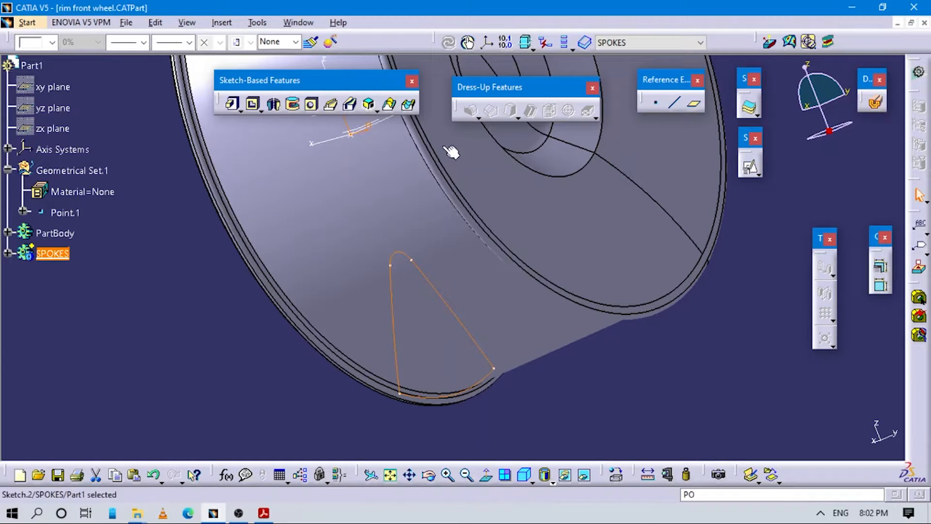
{"action": "left_click", "coordinate": [232, 104]}
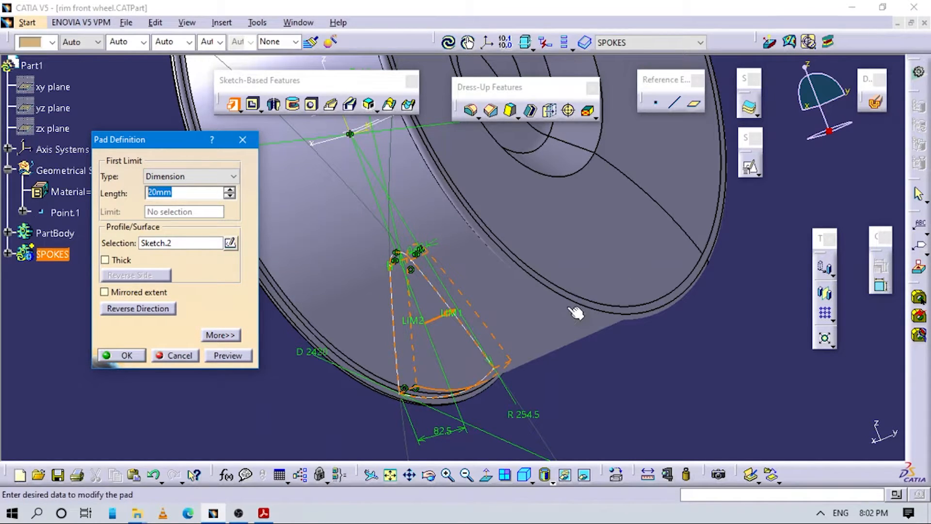
Check the rim section dimensions in the PDF, return to CATIA and set the pad length to 230 mm
{"action": "key", "text": "alt+Tab"}
{"action": "scroll", "coordinate": [495, 286], "scroll_direction": "up", "scroll_amount": 10}
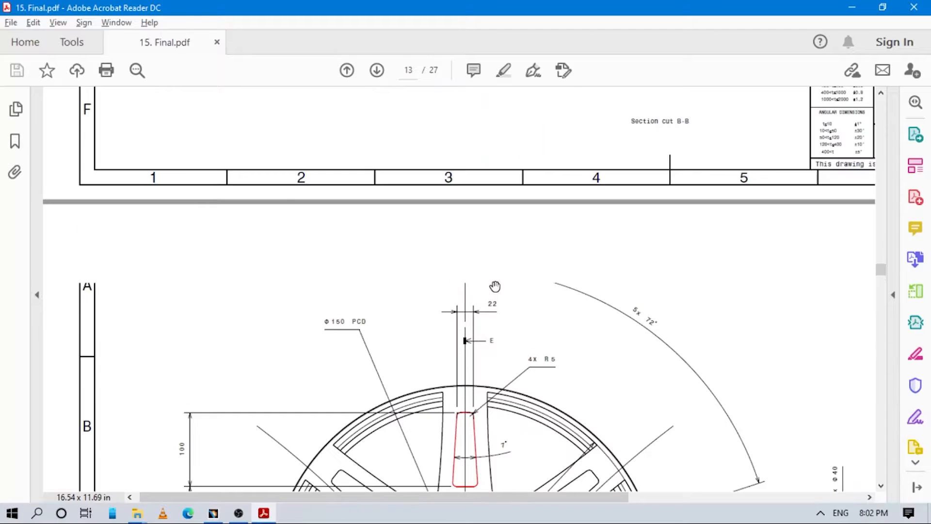
{"action": "scroll", "coordinate": [494, 286], "scroll_direction": "up", "scroll_amount": 15}
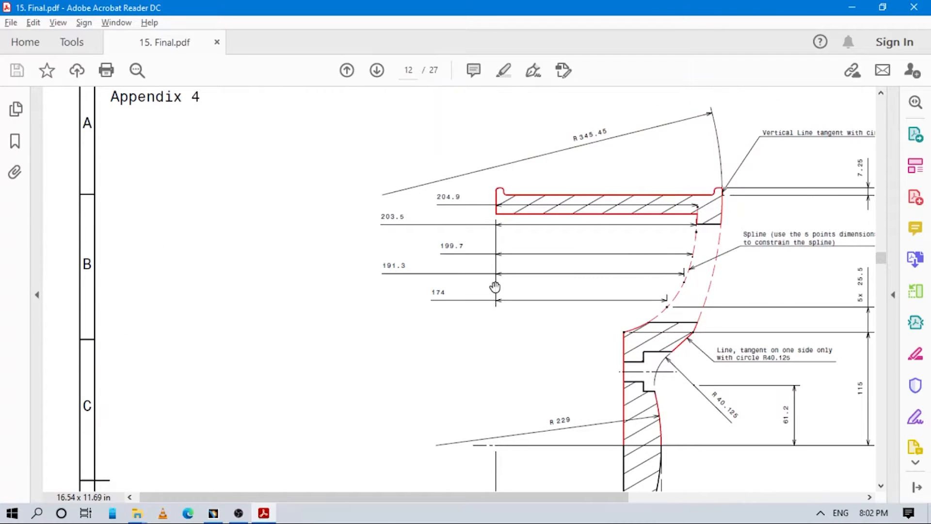
{"action": "scroll", "coordinate": [495, 287], "scroll_direction": "down", "scroll_amount": 4}
{"action": "key", "text": "alt+Tab"}
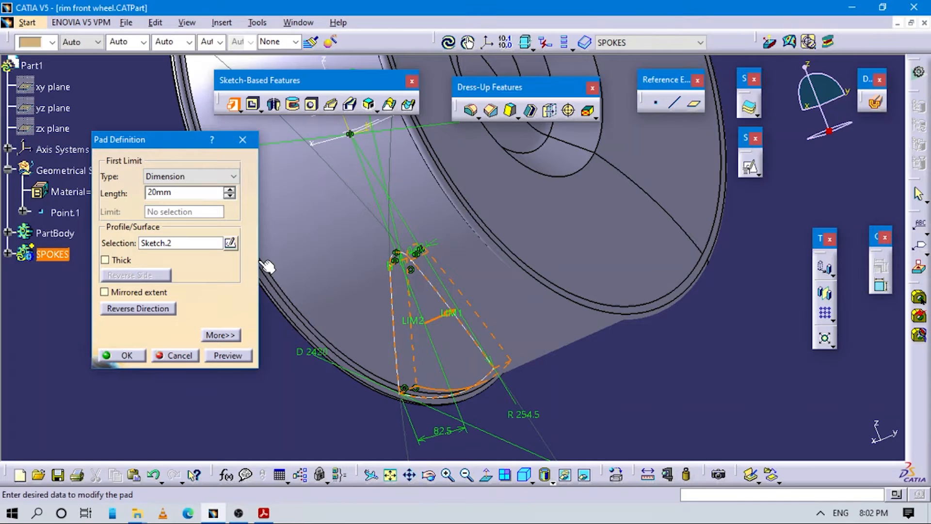
{"action": "type", "text": "13"}
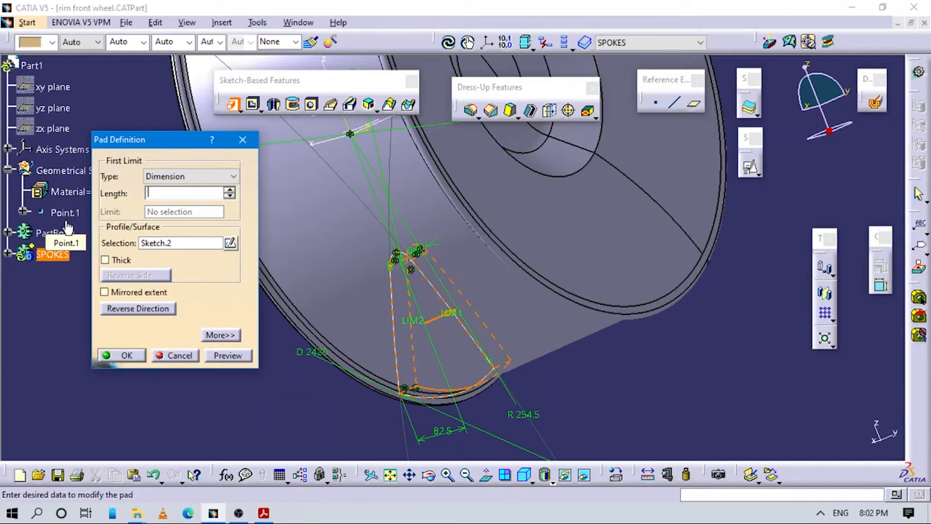
{"action": "left_click", "coordinate": [322, 418]}
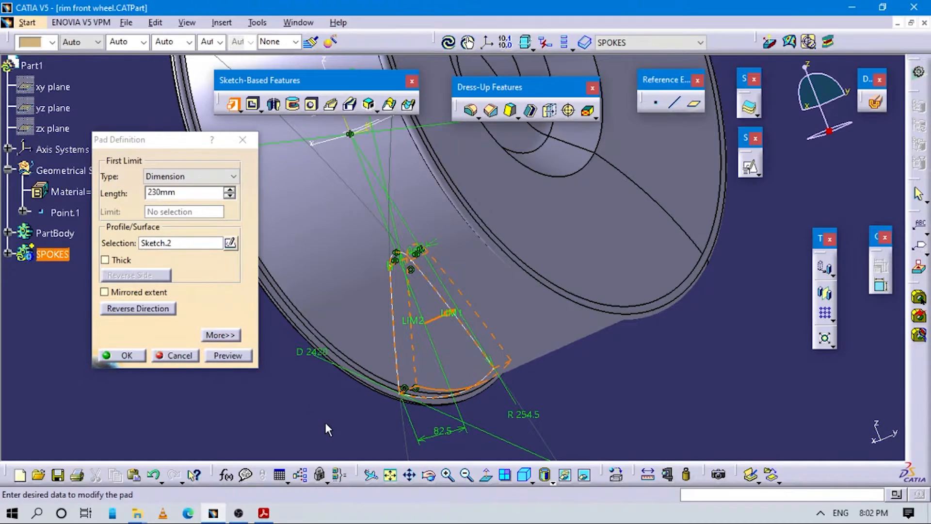
Increase the pad length to 241 mm and preview how the pad passes through the wheel face
{"action": "middle_click_drag", "start_coordinate": [581, 249], "coordinate": [437, 274]}
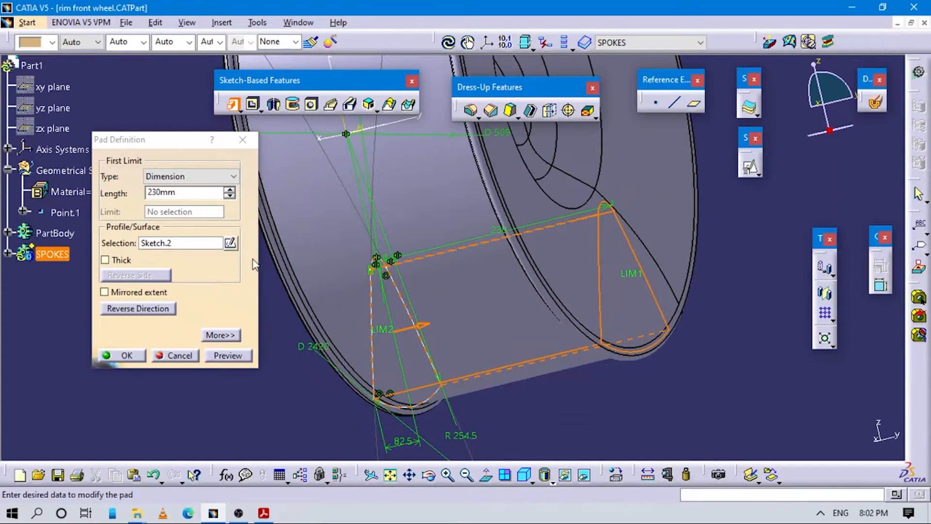
{"action": "left_click", "coordinate": [230, 189]}
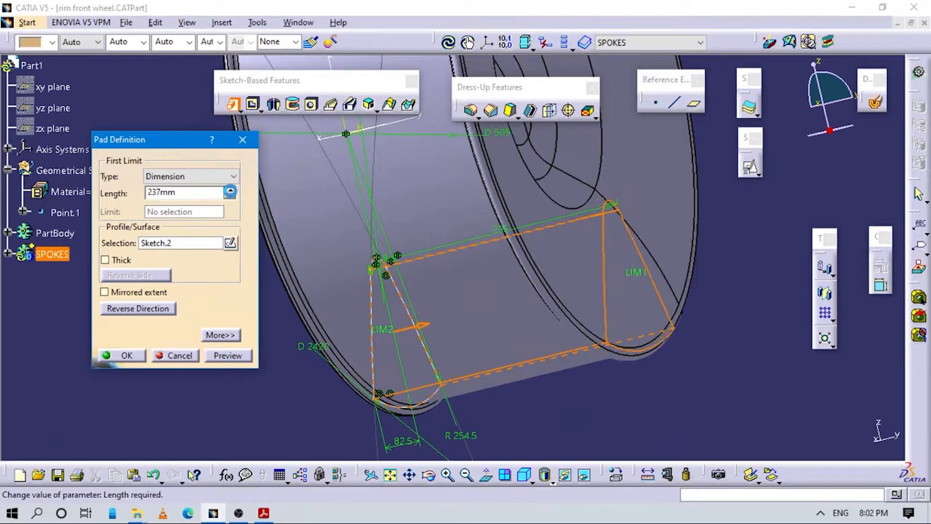
{"action": "left_click", "coordinate": [230, 190]}
{"action": "left_click", "coordinate": [228, 355]}
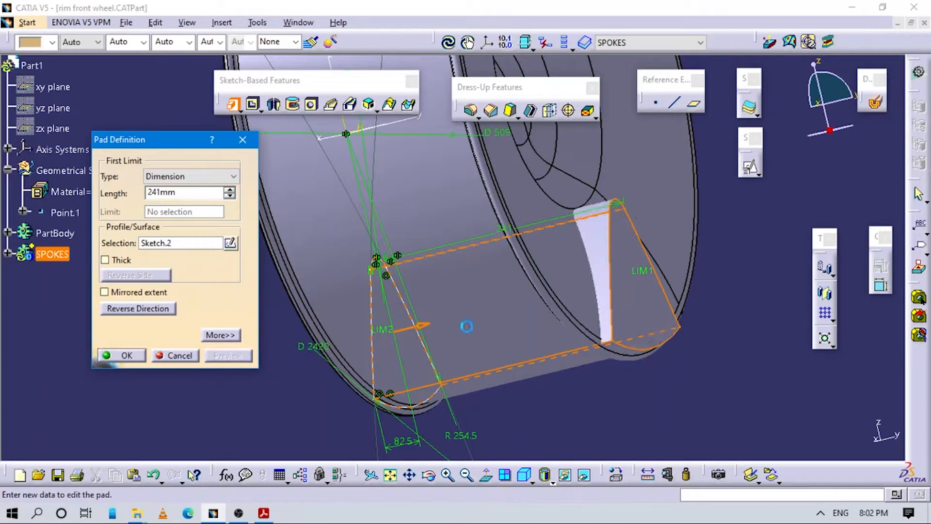
{"action": "middle_click_drag", "start_coordinate": [467, 326], "coordinate": [327, 319]}
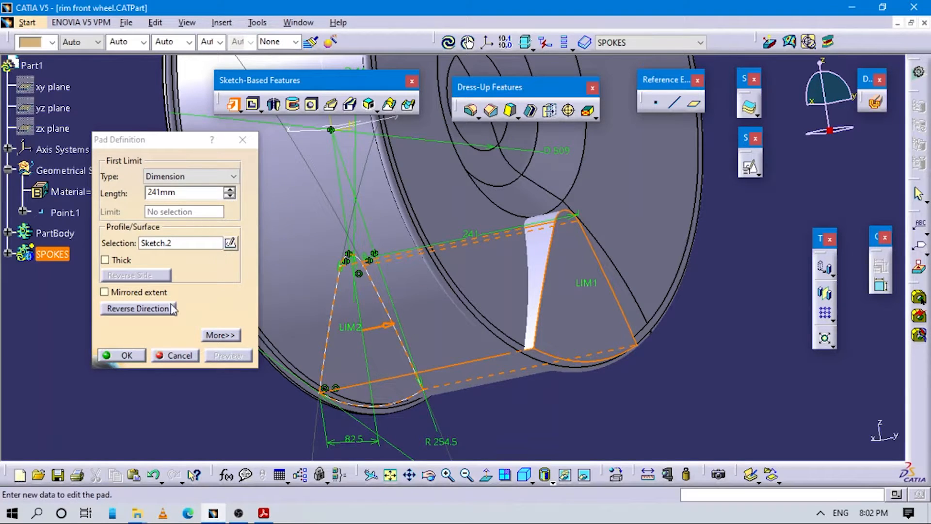
Set the second limit of the cutout pad to -210 mm and create the 241 mm pad in the SPOKES body
{"action": "left_click", "coordinate": [233, 334]}
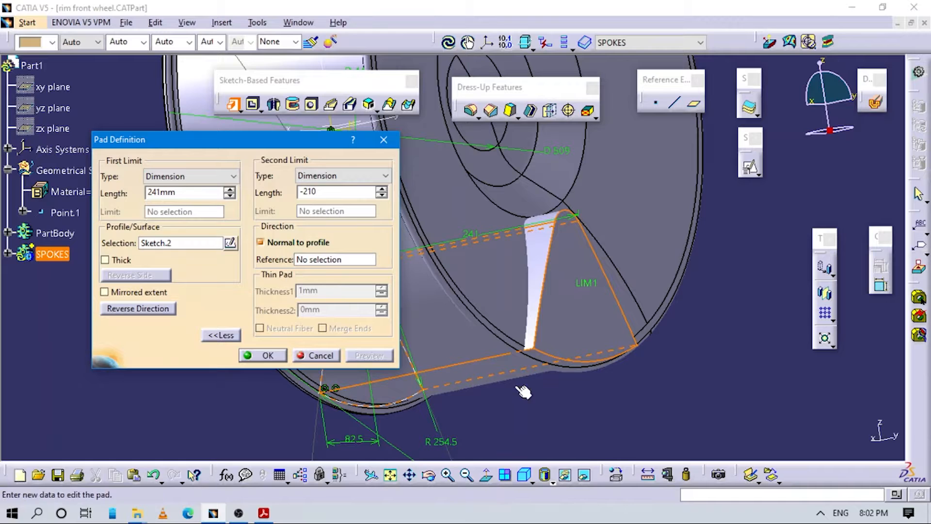
{"action": "left_click", "coordinate": [522, 387]}
{"action": "middle_click_drag", "start_coordinate": [483, 275], "coordinate": [366, 343]}
{"action": "left_click", "coordinate": [367, 351]}
{"action": "mouse_move", "coordinate": [565, 273]}
{"action": "middle_mouse_down"}
{"action": "mouse_move", "coordinate": [584, 269]}
{"action": "mouse_move", "coordinate": [555, 252]}
{"action": "mouse_move", "coordinate": [550, 287]}
{"action": "mouse_move", "coordinate": [582, 342]}
{"action": "mouse_move", "coordinate": [558, 298]}
{"action": "middle_mouse_up"}
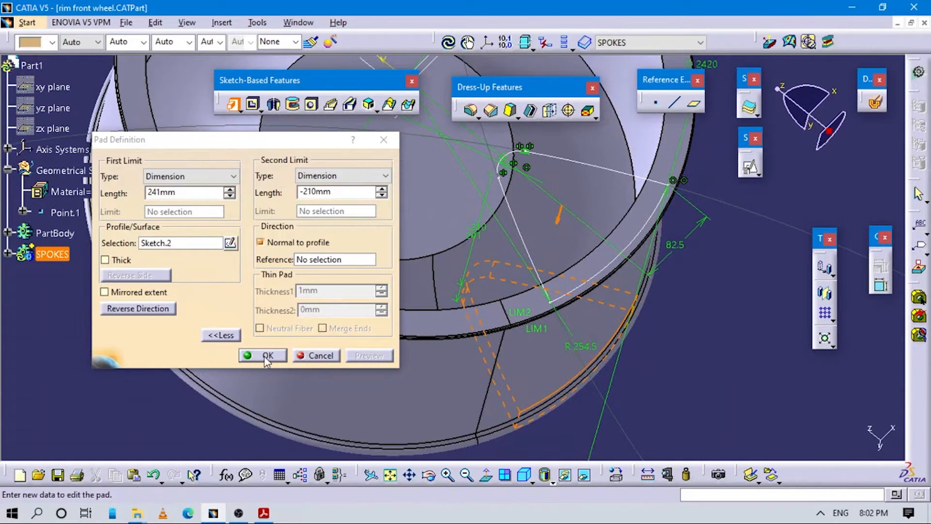
{"action": "left_click", "coordinate": [266, 355]}
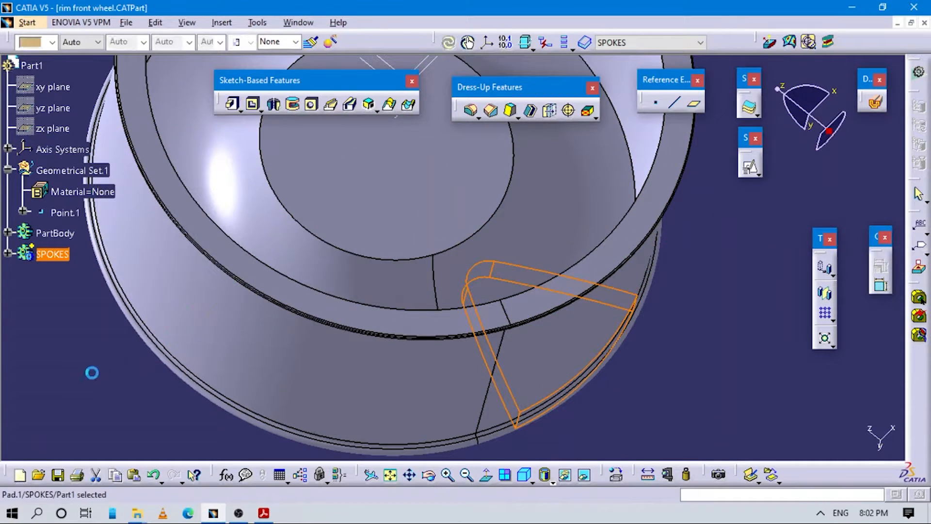
{"action": "left_click", "coordinate": [92, 374]}
{"action": "middle_click_drag", "start_coordinate": [485, 226], "coordinate": [521, 218]}
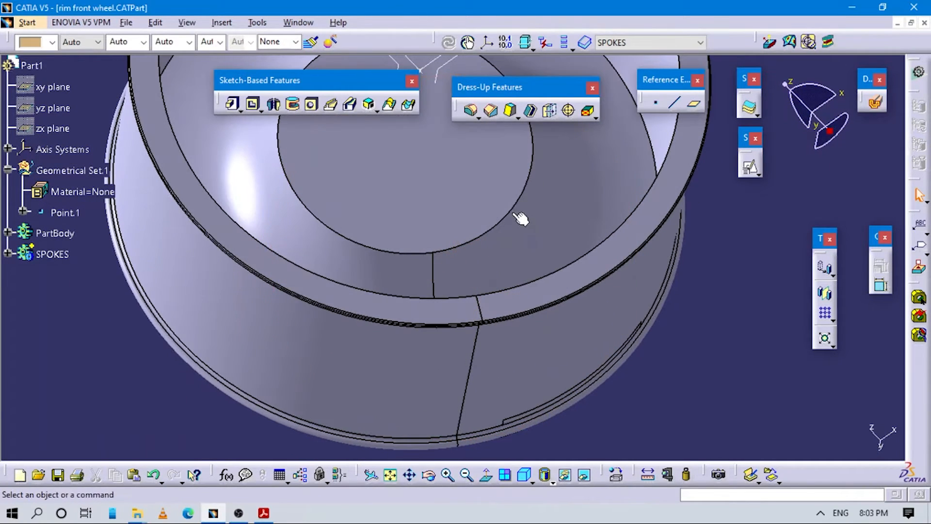
Reopen the cutout pad in the SPOKES body and change its second limit to -127 mm
{"action": "left_click", "coordinate": [9, 254]}
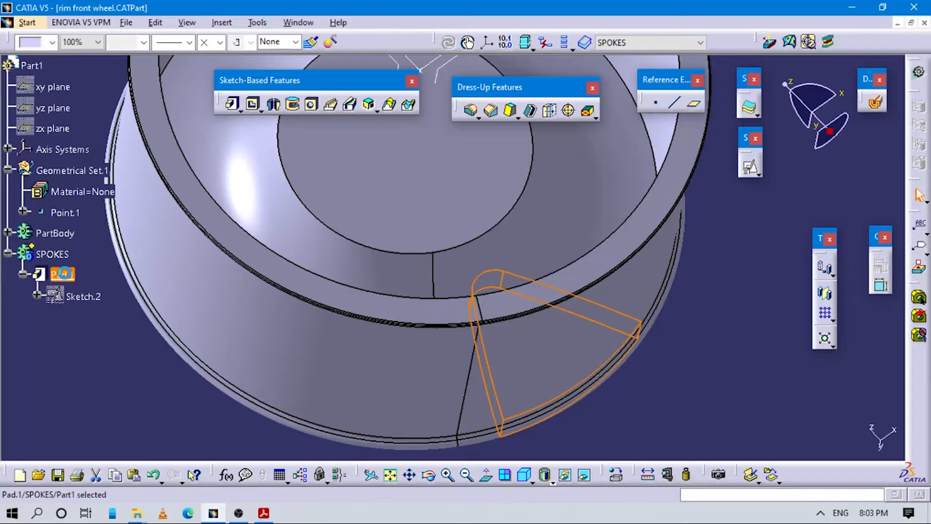
{"action": "double_click", "coordinate": [522, 288]}
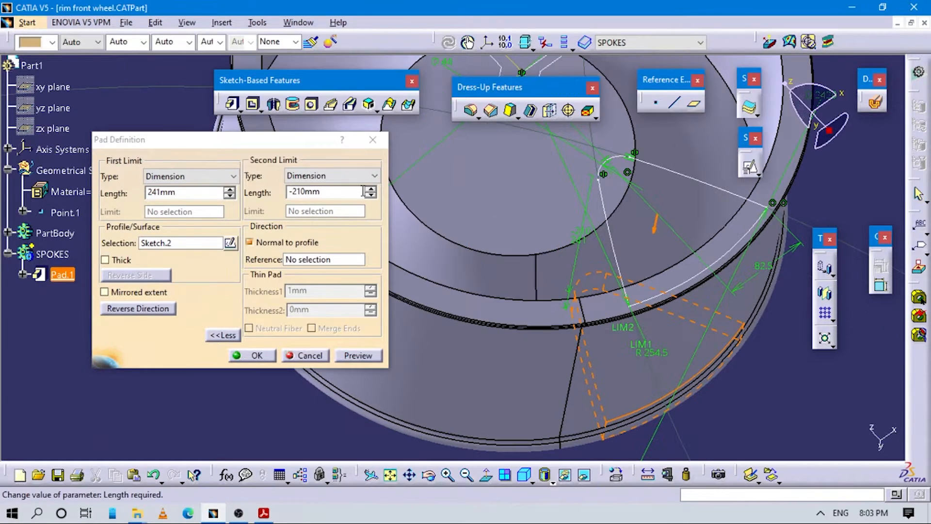
{"action": "left_click", "coordinate": [371, 189]}
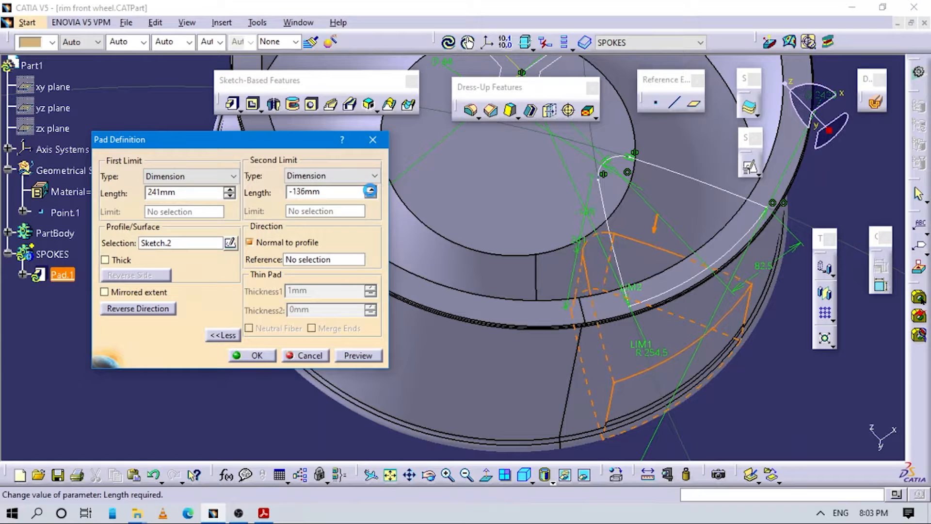
{"action": "left_click", "coordinate": [370, 190]}
{"action": "left_click", "coordinate": [370, 190]}
{"action": "left_click", "coordinate": [370, 190]}
{"action": "left_click", "coordinate": [370, 190]}
{"action": "left_click", "coordinate": [370, 191]}
{"action": "left_click", "coordinate": [370, 191]}
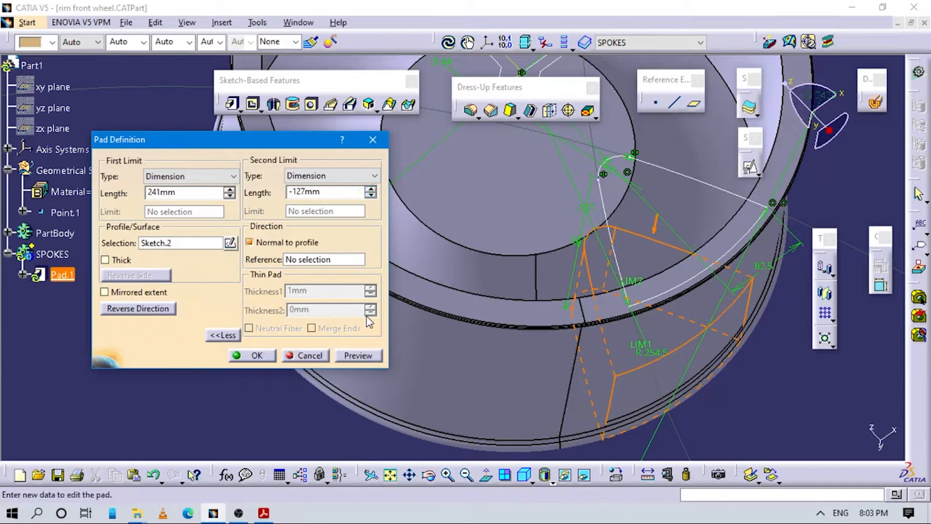
{"action": "left_click", "coordinate": [360, 359]}
{"action": "mouse_move", "coordinate": [531, 293]}
{"action": "middle_mouse_down"}
{"action": "mouse_move", "coordinate": [580, 344]}
{"action": "mouse_move", "coordinate": [571, 297]}
{"action": "mouse_move", "coordinate": [669, 312]}
{"action": "mouse_move", "coordinate": [684, 393]}
{"action": "mouse_move", "coordinate": [279, 357]}
{"action": "middle_mouse_up"}
{"action": "left_click", "coordinate": [252, 356]}
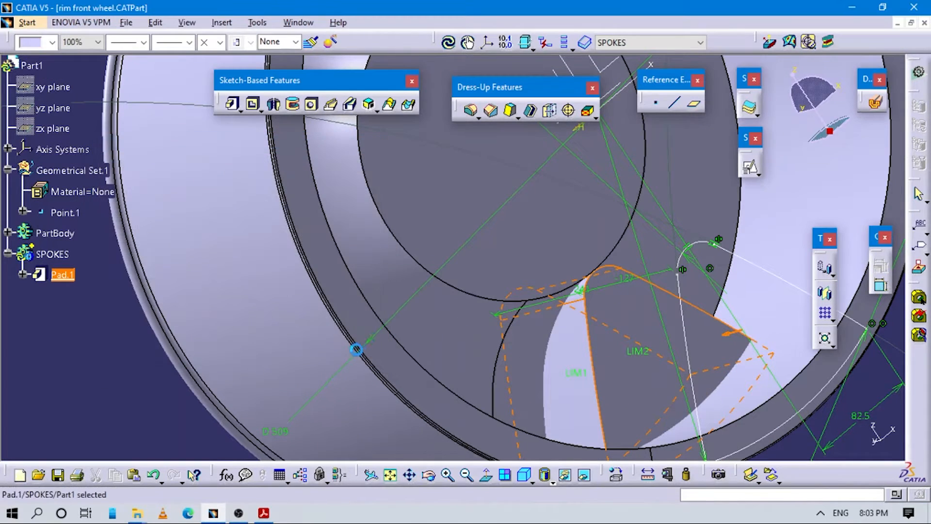
Inspect the cutout pad from both sides of the wheel in CATIA and check the spoke layout in the PDF drawing
{"action": "middle_click_drag", "start_coordinate": [437, 295], "coordinate": [349, 334]}
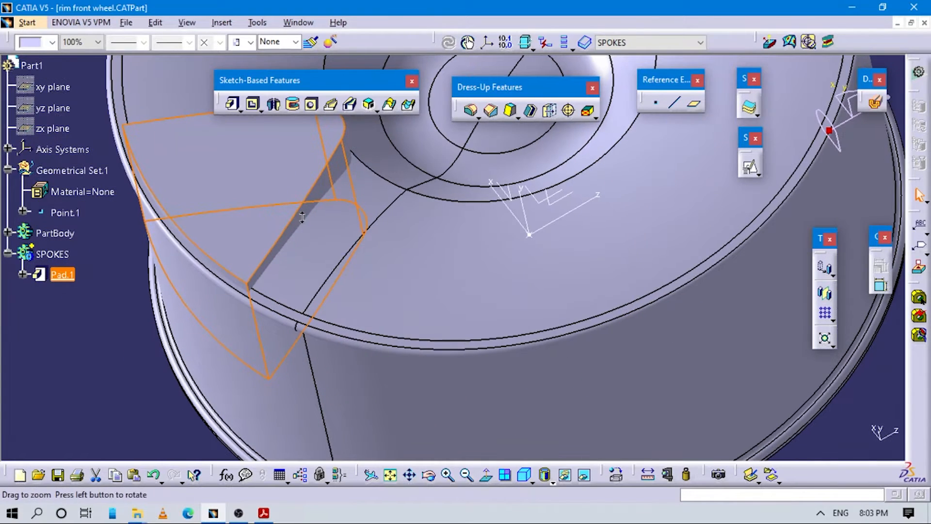
{"action": "middle_click_drag", "start_coordinate": [472, 335], "coordinate": [493, 458]}
{"action": "middle_click_drag", "start_coordinate": [508, 395], "coordinate": [482, 399]}
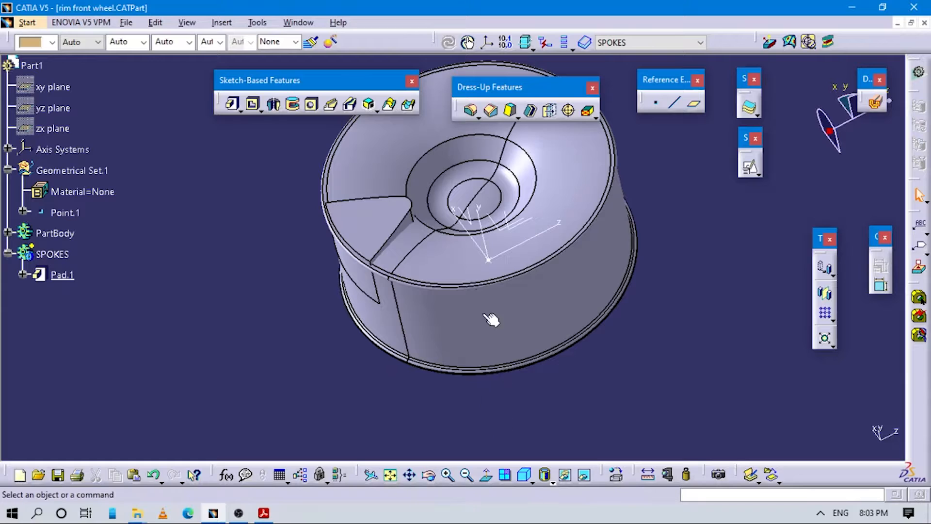
{"action": "left_click", "coordinate": [525, 477]}
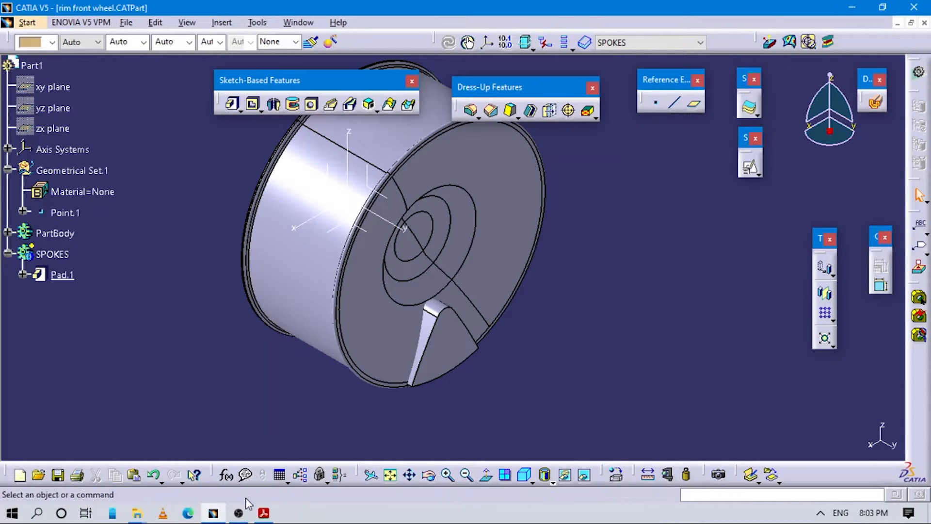
{"action": "left_click", "coordinate": [264, 513]}
{"action": "scroll", "coordinate": [616, 328], "scroll_direction": "down", "scroll_amount": 15}
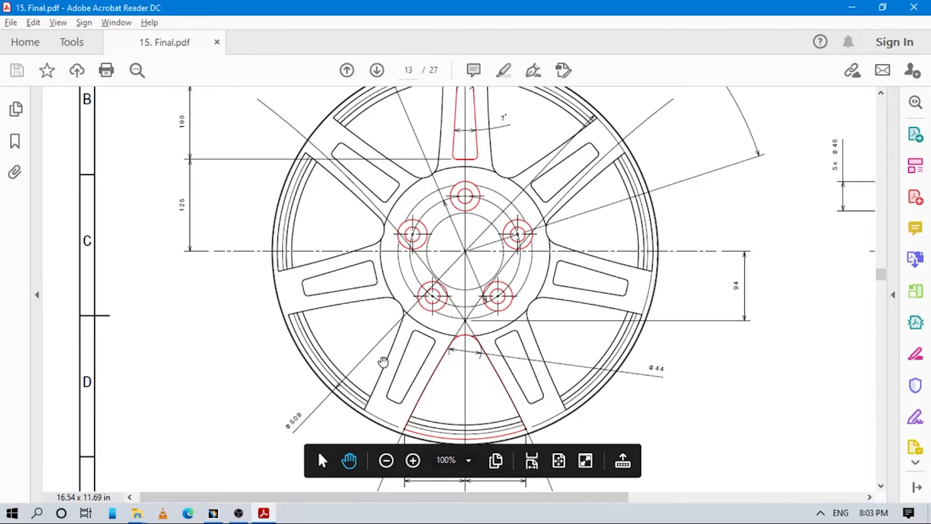
{"action": "key", "text": "alt+Tab"}
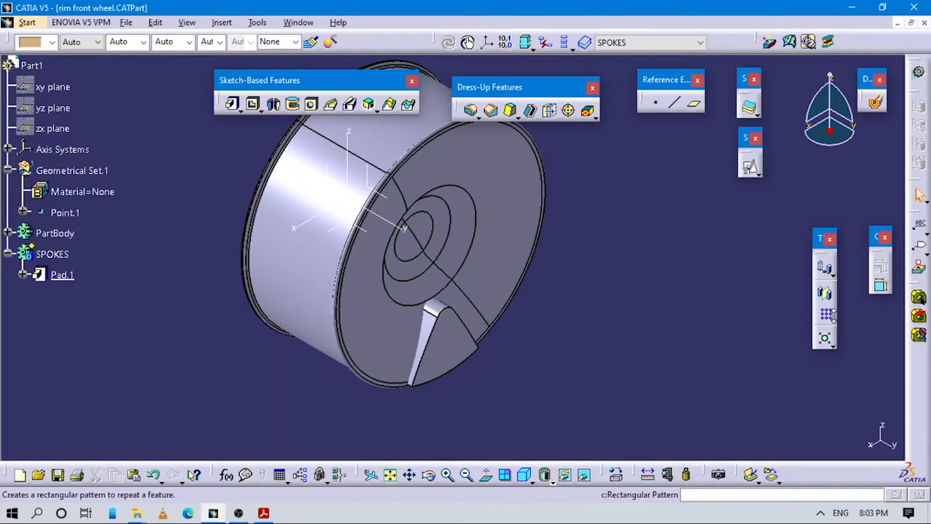
Start a circular pattern and choose the cutout pad as the object to repeat
{"action": "left_click", "coordinate": [834, 319]}
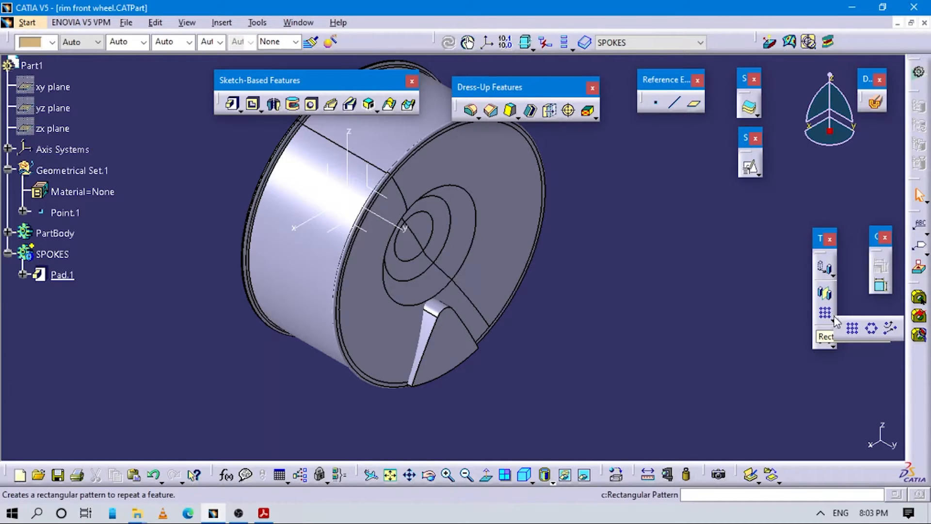
{"action": "left_click", "coordinate": [873, 330]}
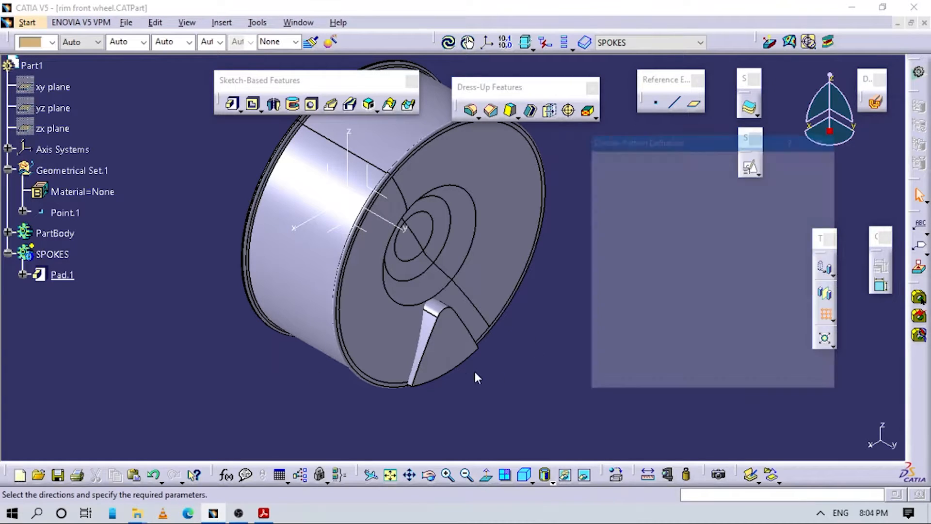
{"action": "left_click", "coordinate": [670, 326]}
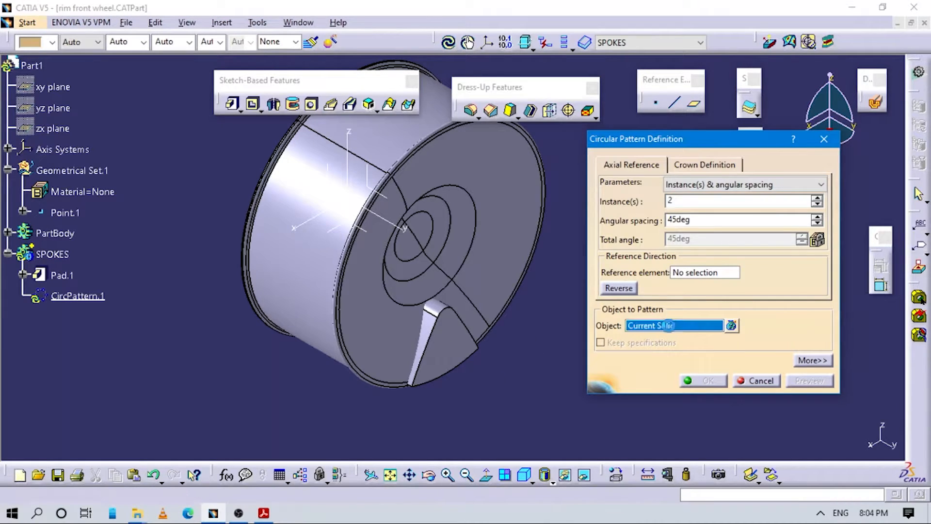
{"action": "left_click", "coordinate": [418, 347]}
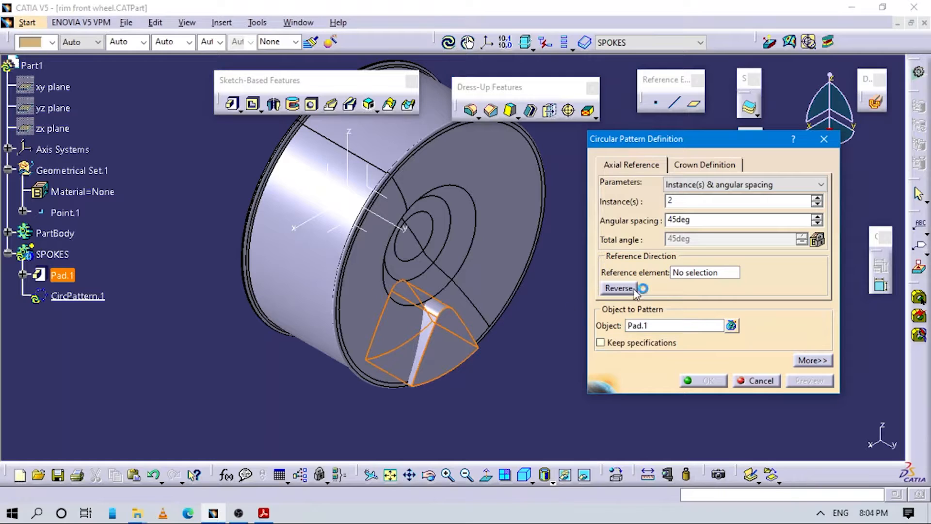
Define a complete-crown circular pattern of Pad.1 with 7 instances around the wheel's central axis
{"action": "left_click", "coordinate": [701, 184]}
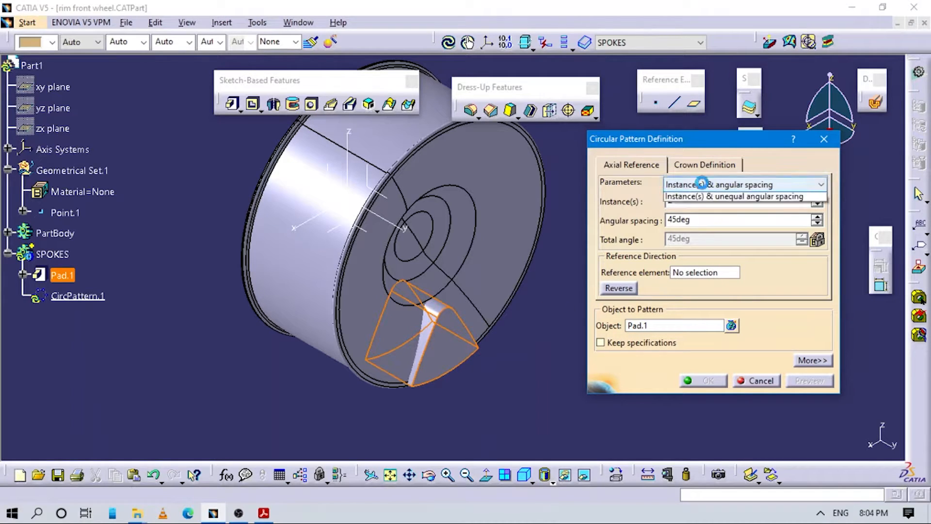
{"action": "left_click", "coordinate": [696, 229]}
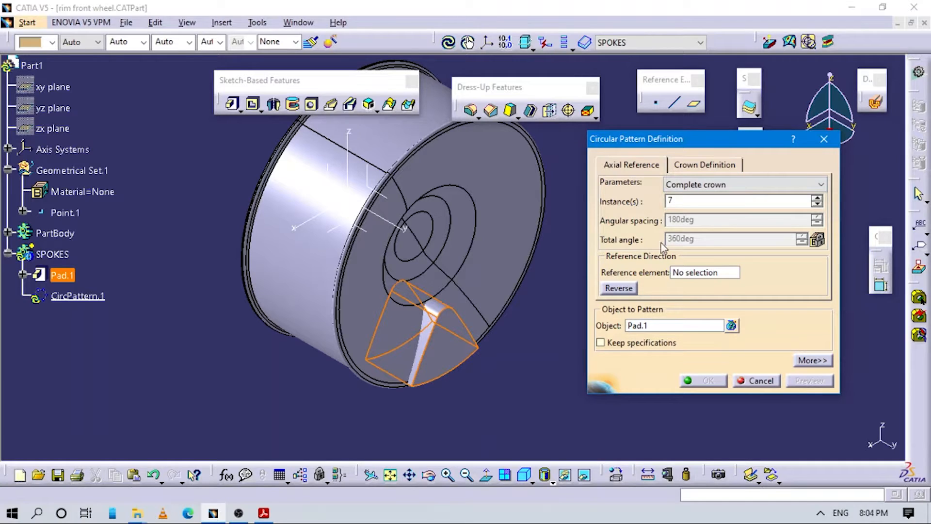
{"action": "left_click", "coordinate": [699, 271]}
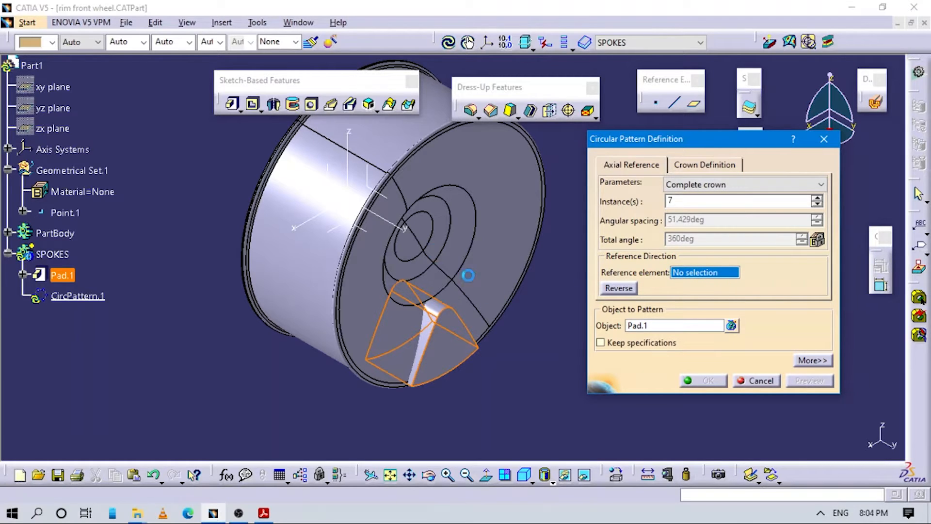
{"action": "left_click", "coordinate": [397, 227]}
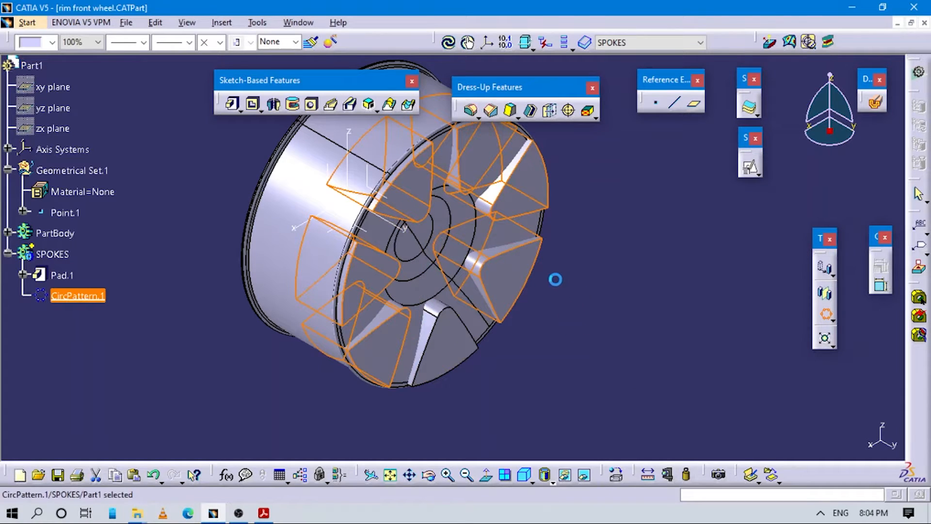
Inspect the patterned spoke cutout bodies from several angles and compare them with the wheel drawing on page 13 in Acrobat Reader
{"action": "middle_click_drag", "start_coordinate": [556, 279], "coordinate": [516, 319]}
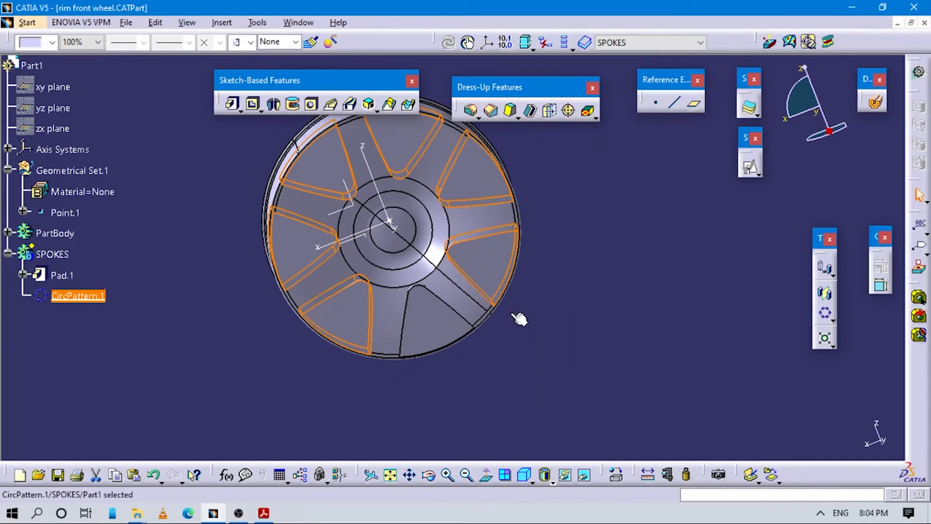
{"action": "left_click", "coordinate": [509, 352]}
{"action": "left_click", "coordinate": [430, 324]}
{"action": "left_click", "coordinate": [498, 244]}
{"action": "left_click", "coordinate": [485, 188]}
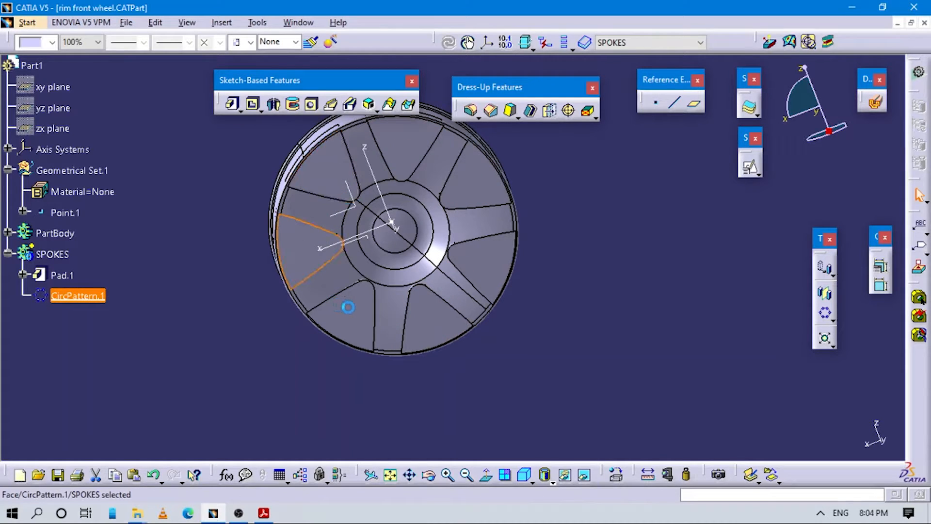
{"action": "key", "text": "alt+Tab"}
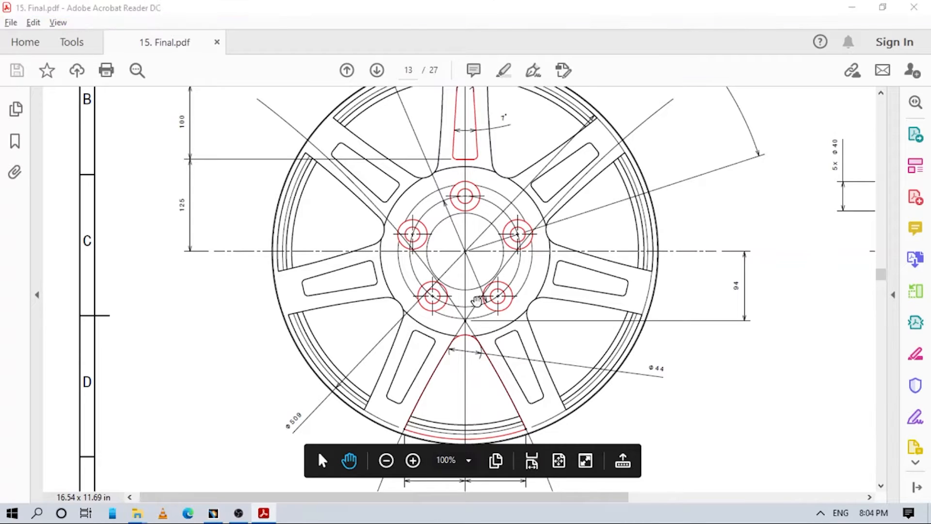
{"action": "key", "text": "alt+Tab"}
{"action": "middle_click_drag", "start_coordinate": [491, 295], "coordinate": [345, 352]}
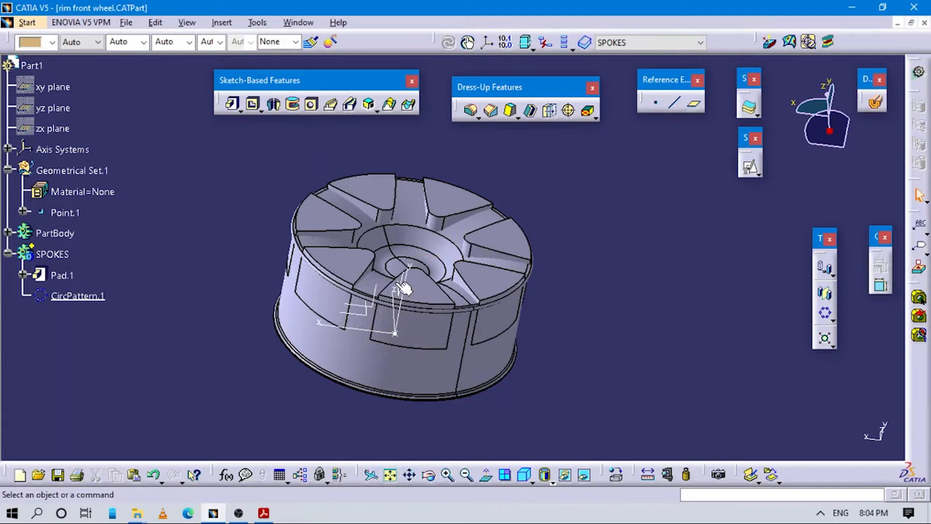
{"action": "middle_click_drag", "start_coordinate": [405, 289], "coordinate": [309, 320]}
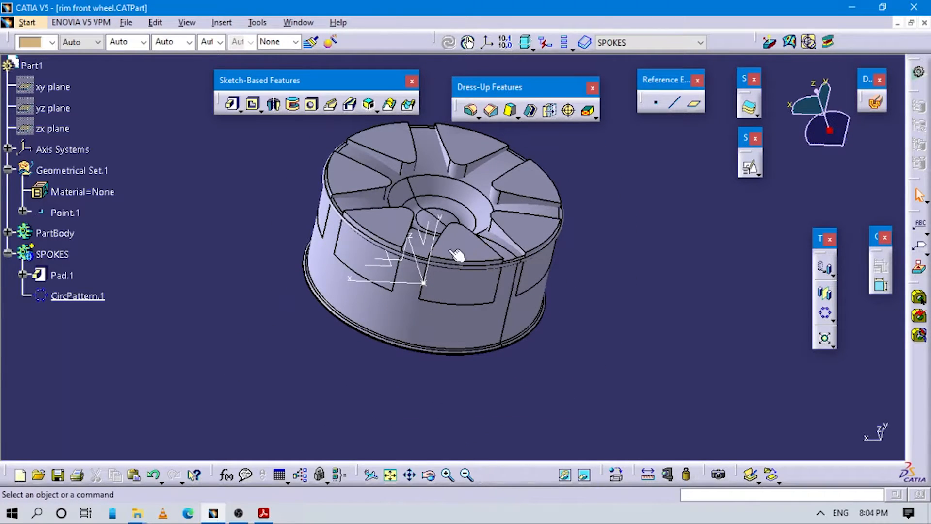
{"action": "middle_click_drag", "start_coordinate": [440, 236], "coordinate": [228, 327]}
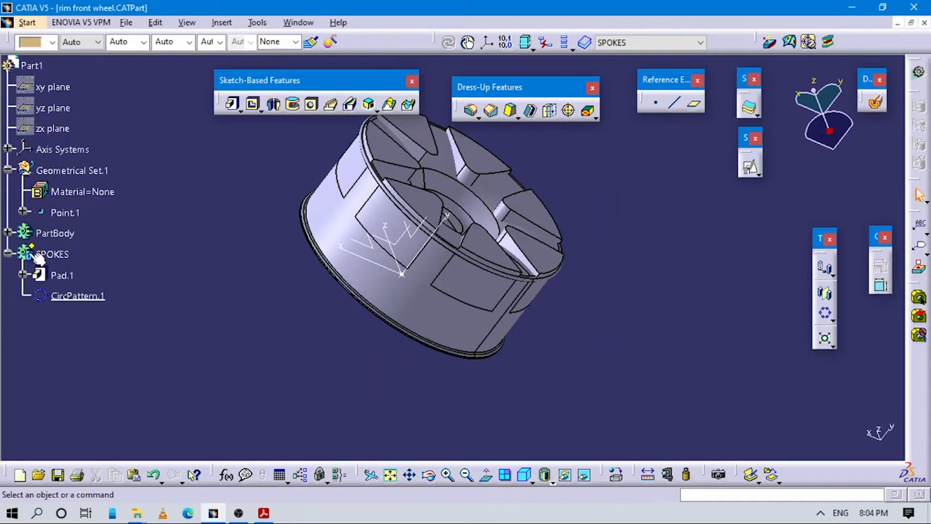
Subtract the SPOKES body from PartBody with a Boolean Remove and inspect the resulting spoke openings
{"action": "right_click", "coordinate": [58, 254]}
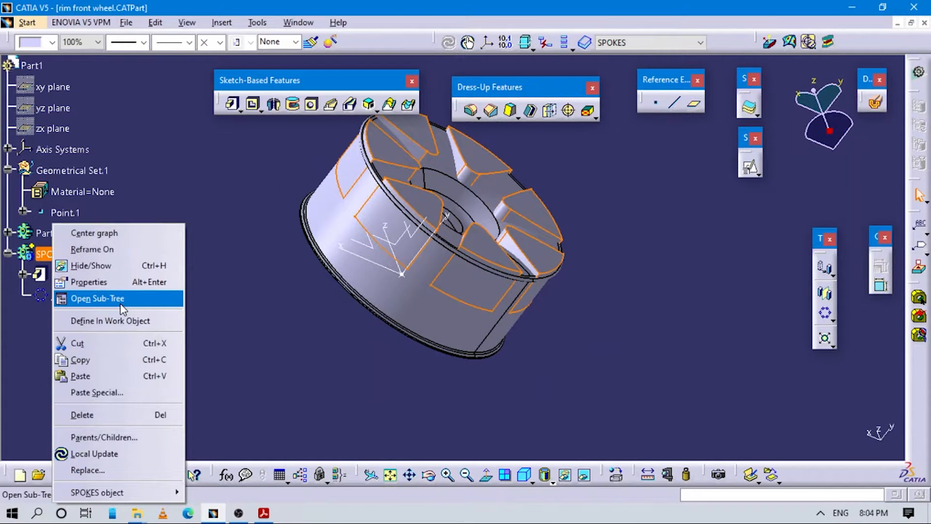
{"action": "left_click", "coordinate": [115, 319]}
{"action": "left_click", "coordinate": [153, 307]}
{"action": "right_click", "coordinate": [55, 254]}
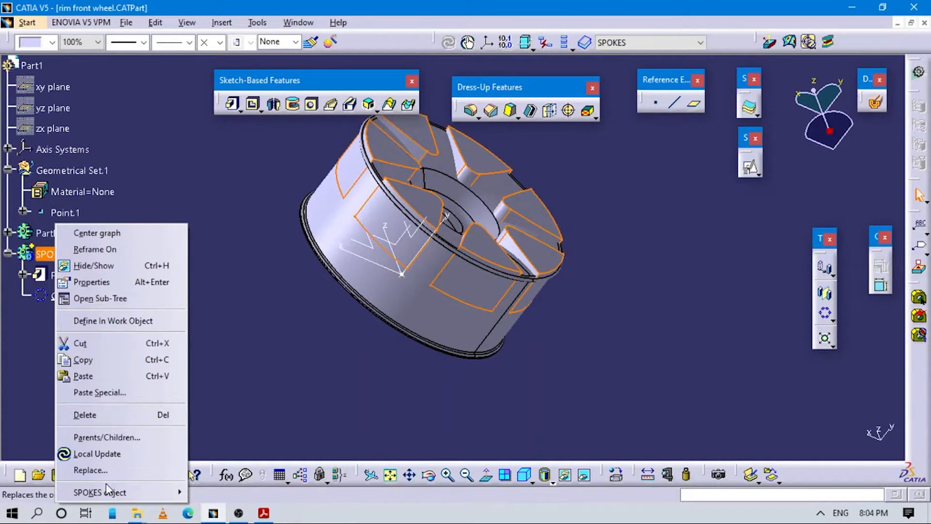
{"action": "mouse_move", "coordinate": [109, 491]}
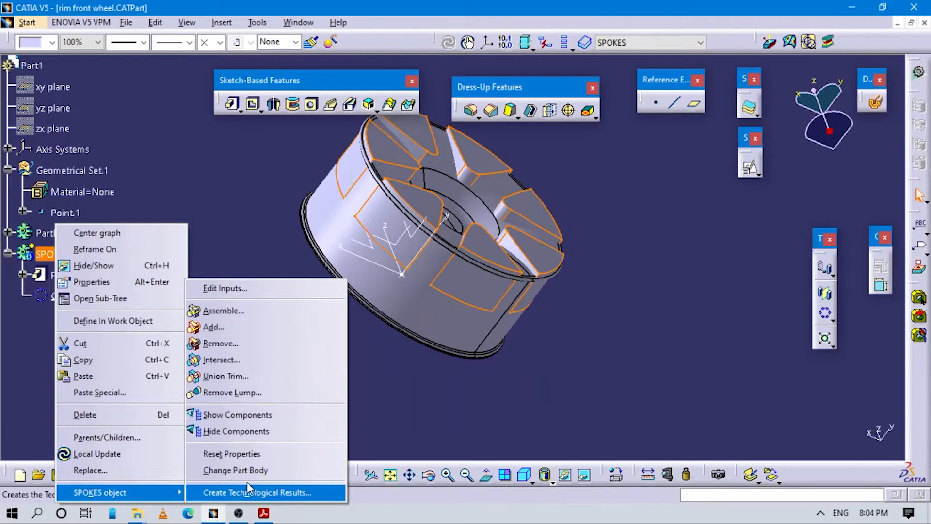
{"action": "left_click", "coordinate": [225, 343]}
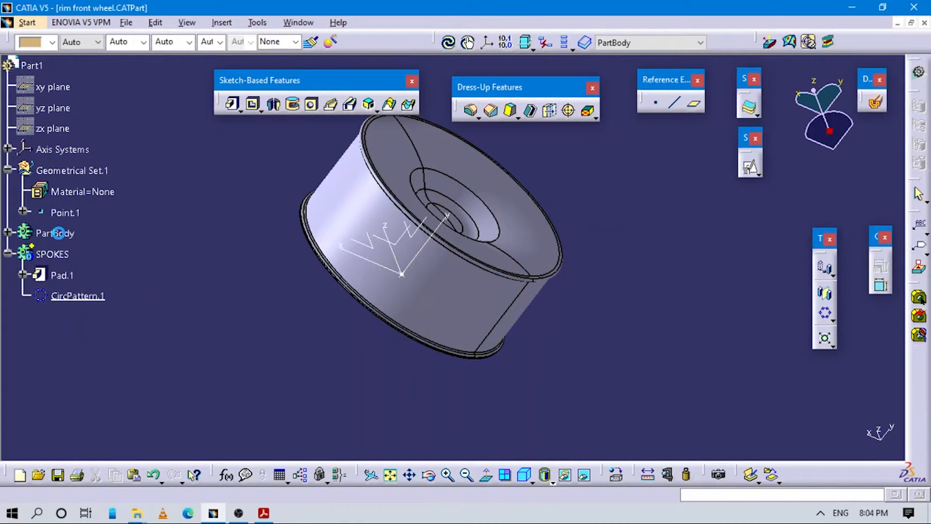
{"action": "middle_click_drag", "start_coordinate": [430, 224], "coordinate": [399, 230]}
{"action": "right_click", "coordinate": [399, 230]}
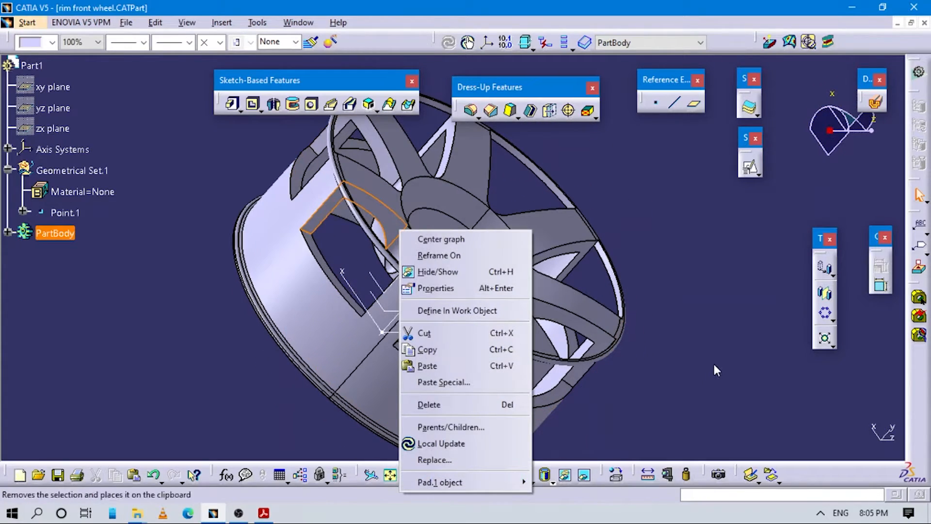
{"action": "middle_click_drag", "start_coordinate": [714, 370], "coordinate": [723, 340]}
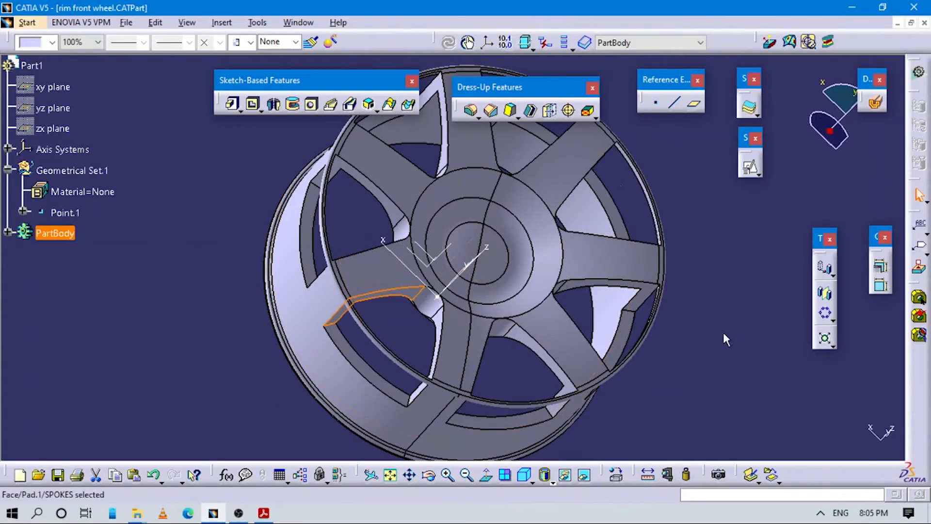
{"action": "middle_click_drag", "start_coordinate": [474, 341], "coordinate": [619, 329]}
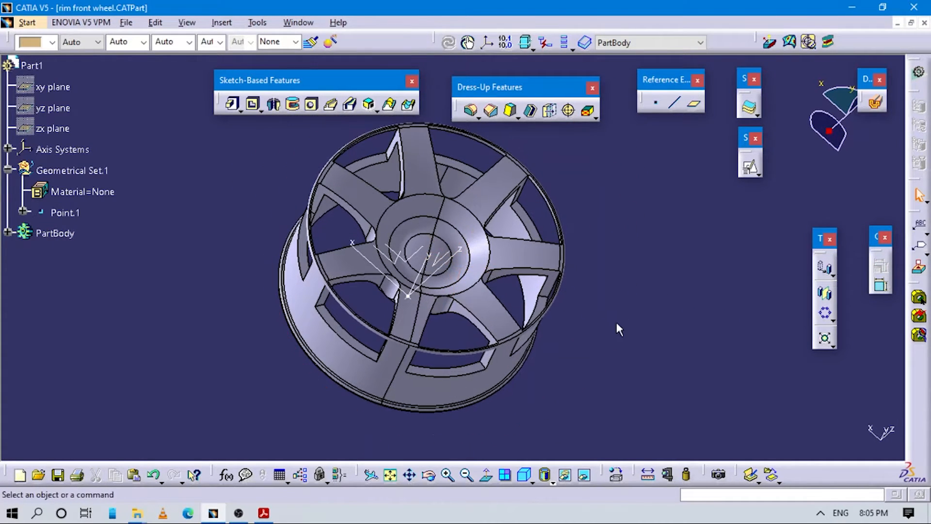
Create a positioned sketch on Axis System.1's ZX plane, with origin projected from Point.1 and H direction parallel to the Z axis
{"action": "left_click", "coordinate": [751, 167]}
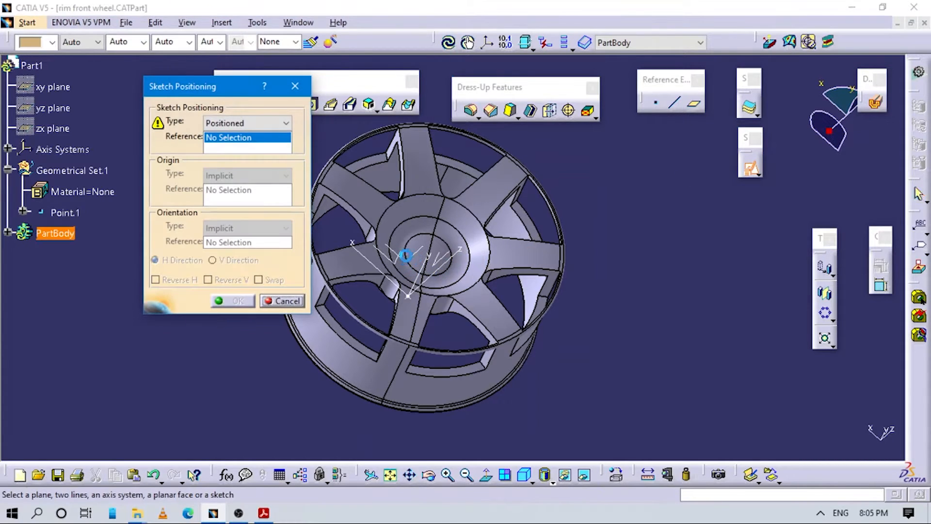
{"action": "left_click", "coordinate": [415, 261]}
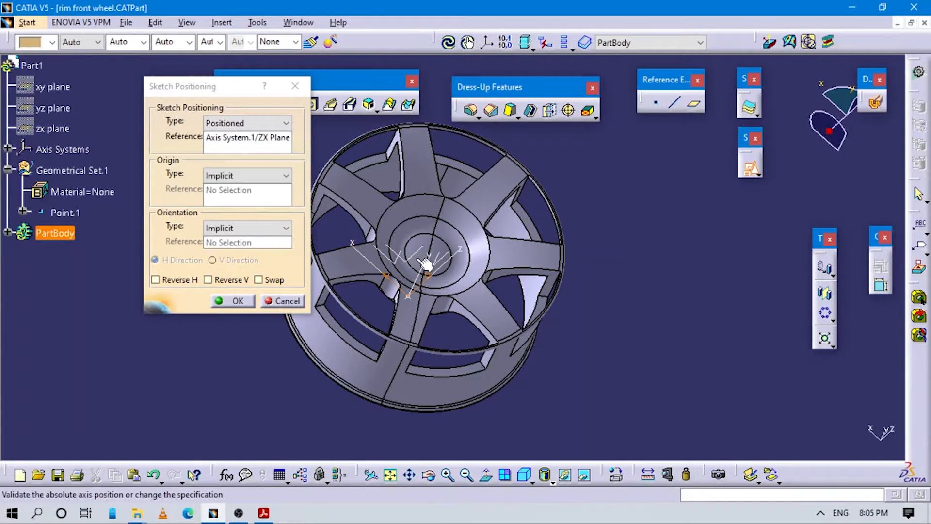
{"action": "left_click", "coordinate": [219, 175]}
{"action": "left_click", "coordinate": [230, 208]}
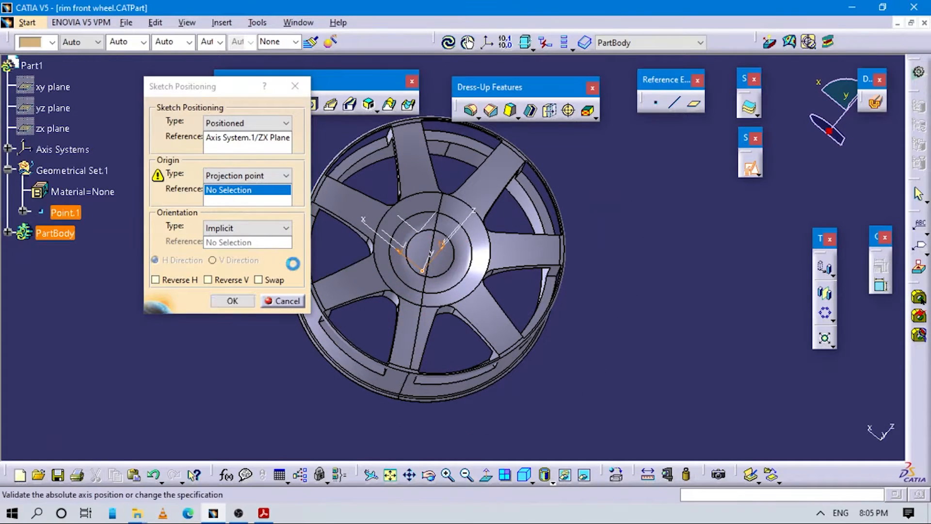
{"action": "left_click", "coordinate": [261, 228]}
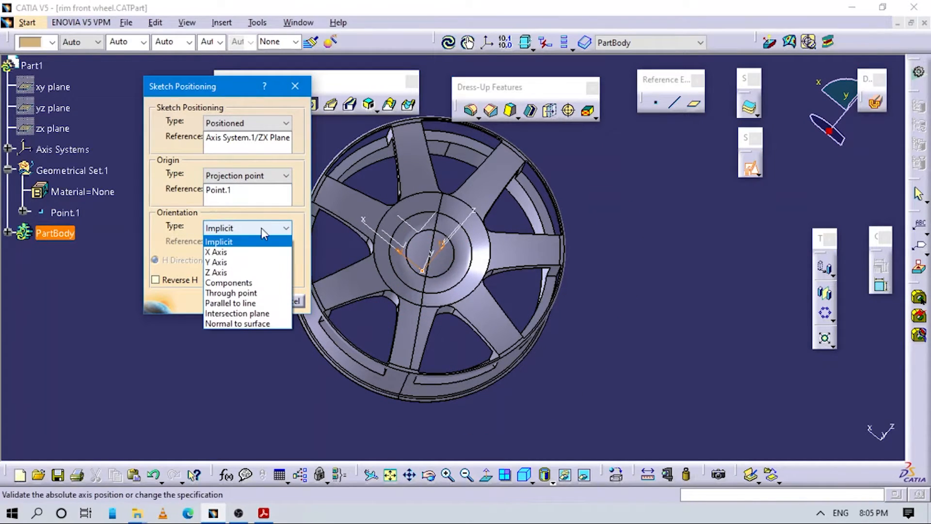
{"action": "left_click", "coordinate": [230, 303]}
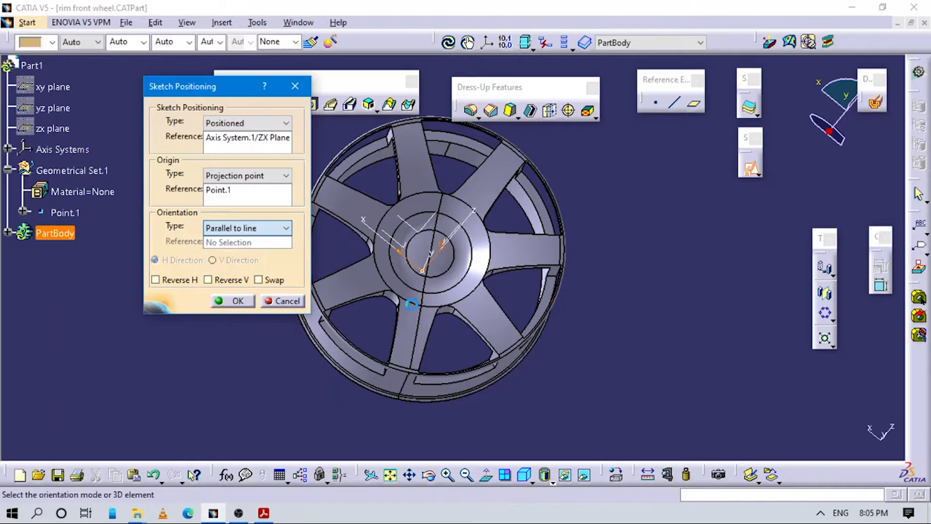
{"action": "left_click", "coordinate": [469, 224]}
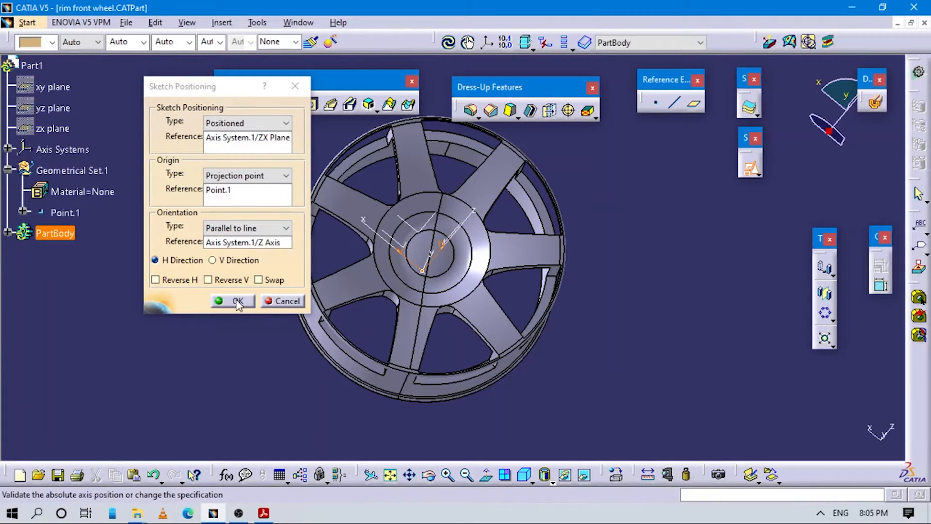
{"action": "left_click", "coordinate": [238, 301]}
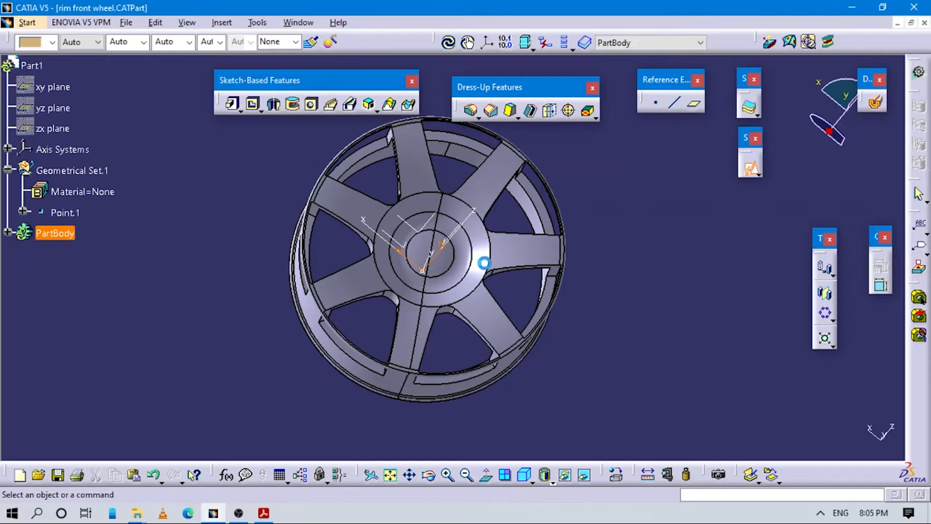
Sketch two concentric circles centred on the wheel origin, an inner one about 390 mm in diameter and an outer one beyond the rim
{"action": "middle_click_drag", "start_coordinate": [613, 291], "coordinate": [589, 269]}
{"action": "middle_click_drag", "start_coordinate": [519, 340], "coordinate": [564, 291]}
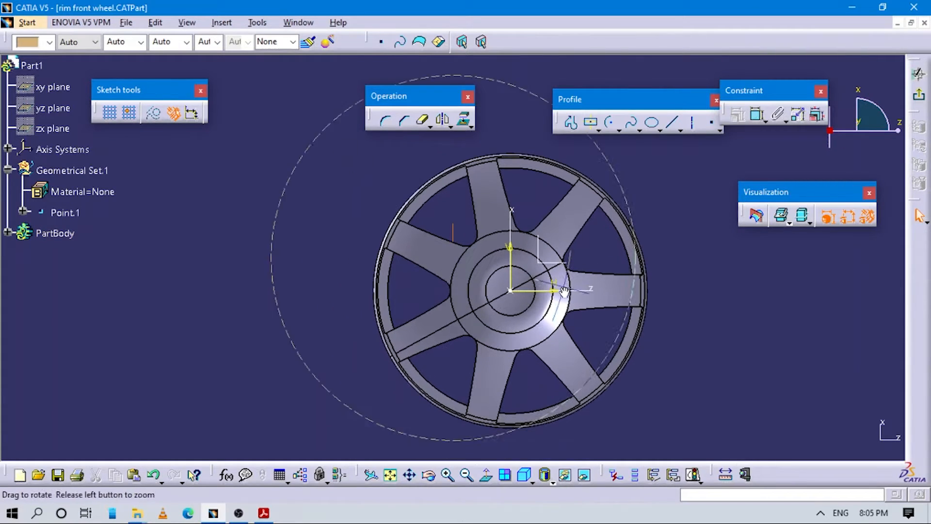
{"action": "left_click", "coordinate": [619, 128]}
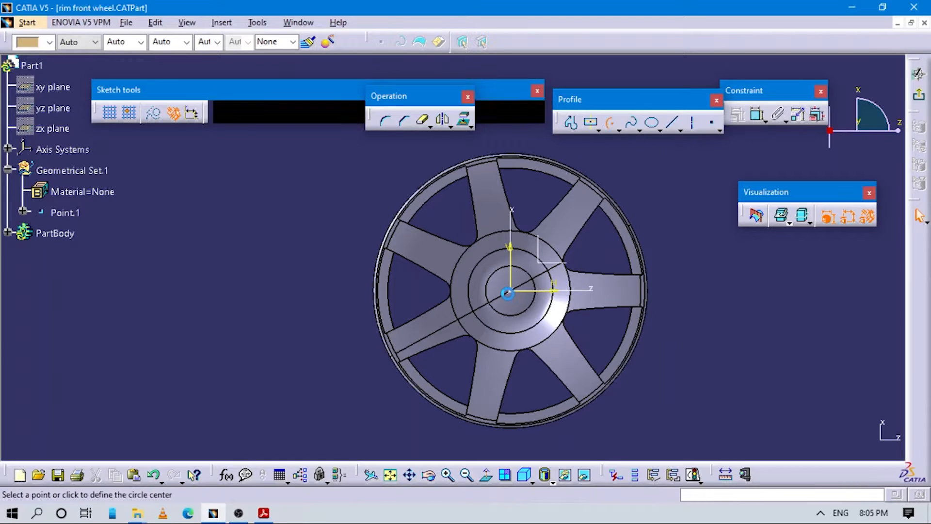
{"action": "left_click", "coordinate": [511, 291]}
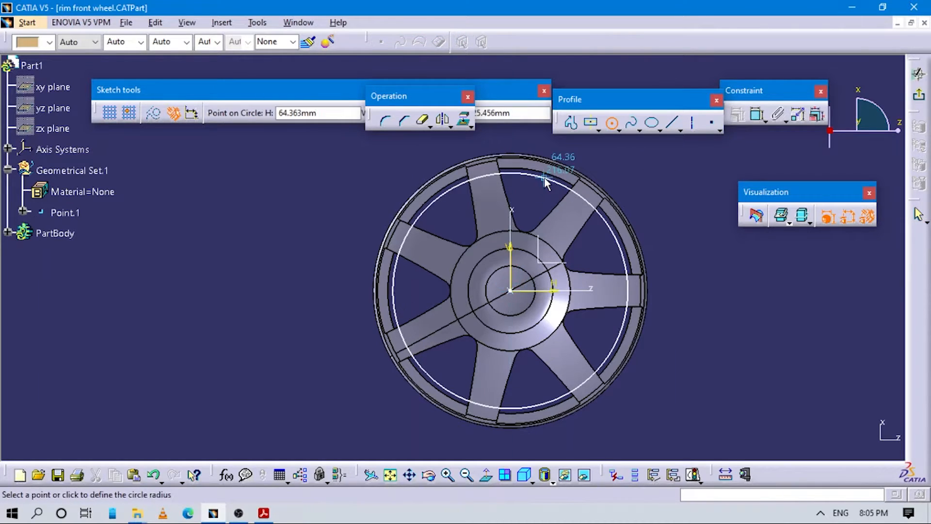
{"action": "left_click", "coordinate": [539, 193]}
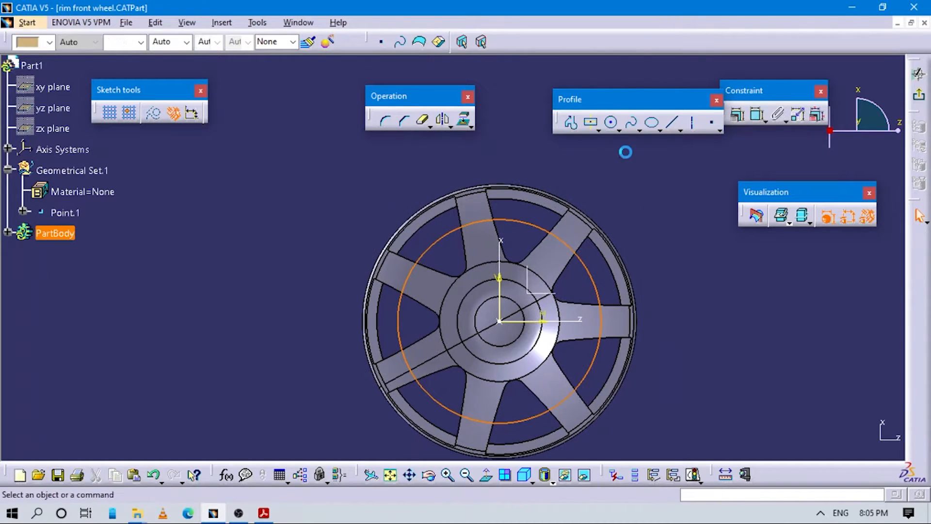
{"action": "left_click", "coordinate": [612, 125]}
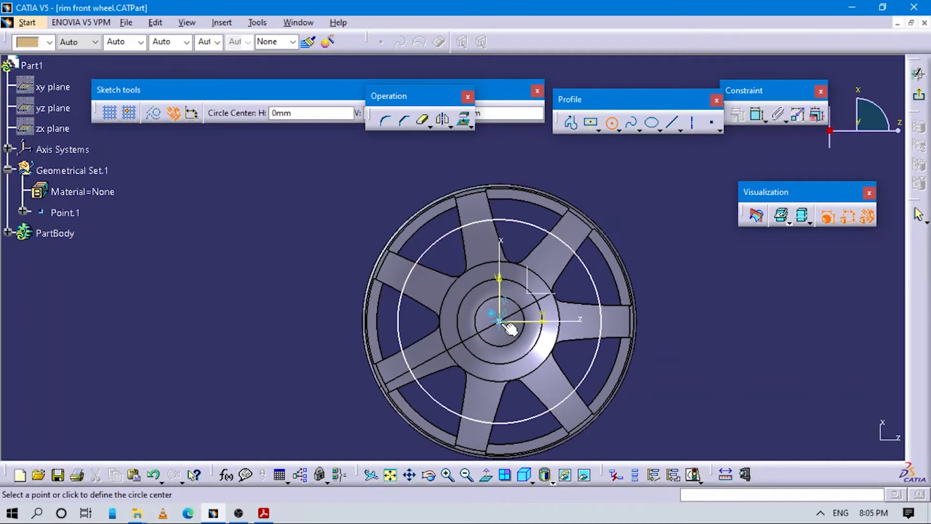
{"action": "left_click", "coordinate": [565, 179]}
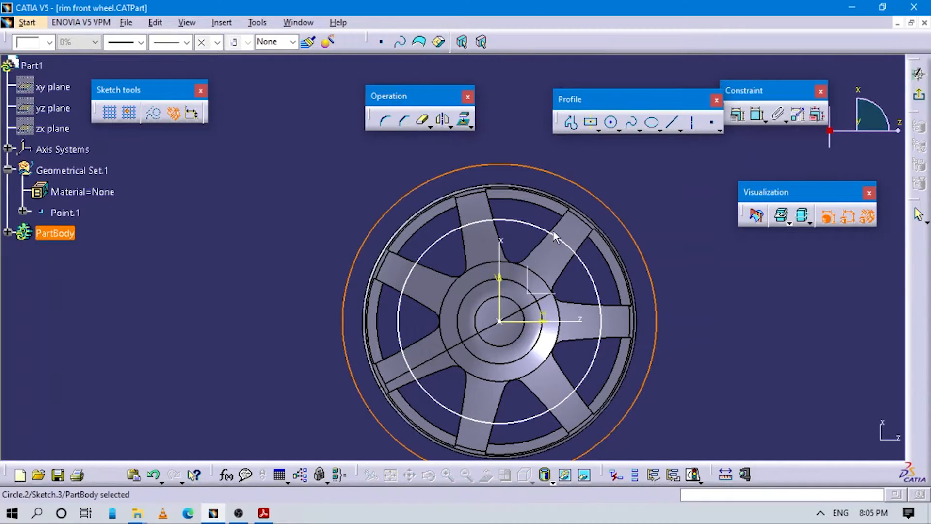
Constrain the inner circle coincident with the curved rim edge seen through the spoke opening
{"action": "middle_click_drag", "start_coordinate": [544, 225], "coordinate": [536, 195]}
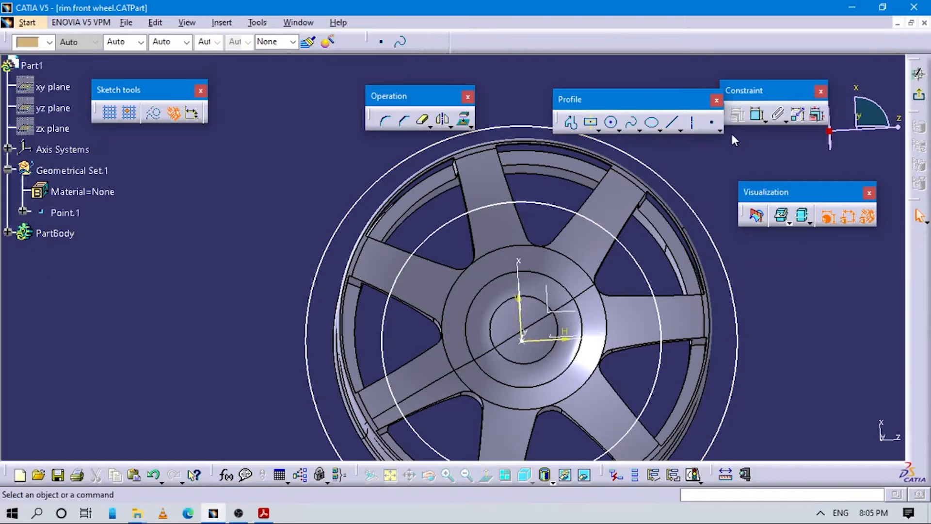
{"action": "left_click", "coordinate": [737, 115]}
{"action": "left_click", "coordinate": [529, 203]}
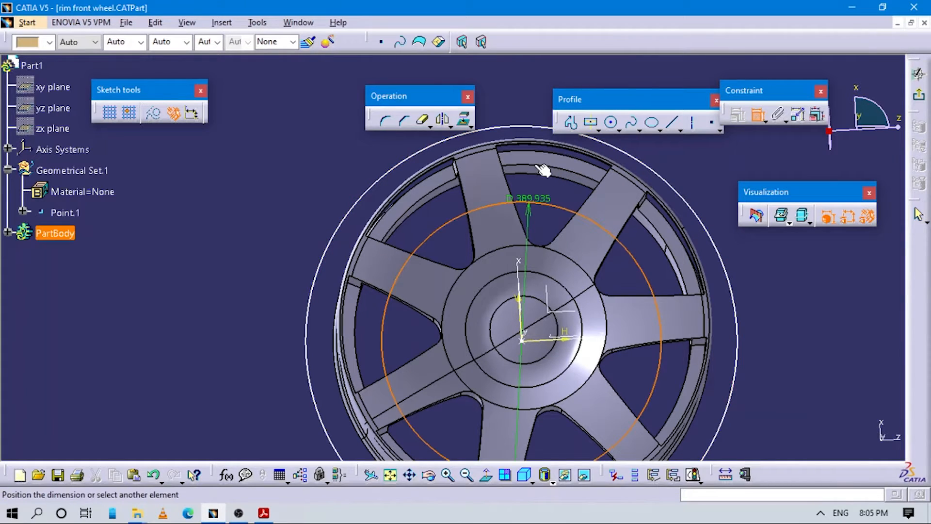
{"action": "left_click", "coordinate": [717, 260]}
{"action": "right_click", "coordinate": [732, 264]}
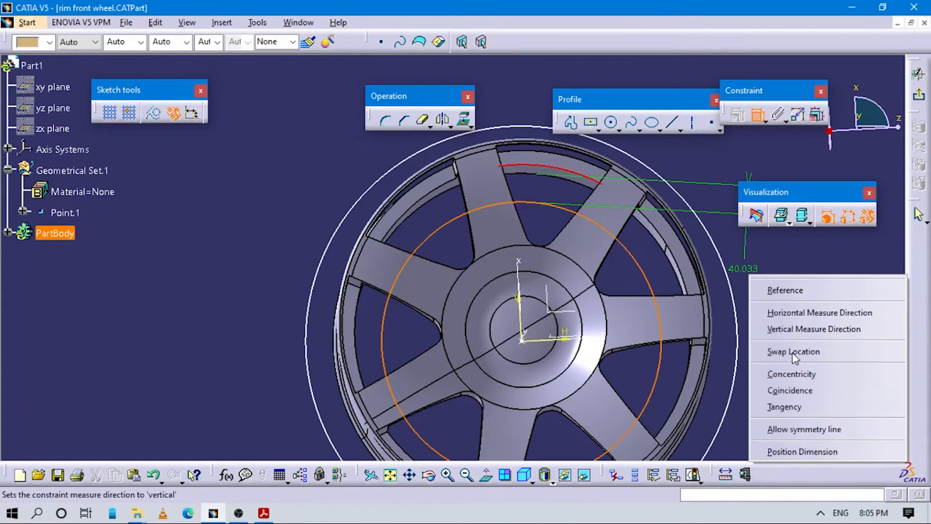
{"action": "left_click", "coordinate": [784, 389]}
Constrain the outer circle coincident with the outer curved rim edge seen through the spoke opening, and exit the sketch
{"action": "middle_click_drag", "start_coordinate": [628, 233], "coordinate": [653, 176]}
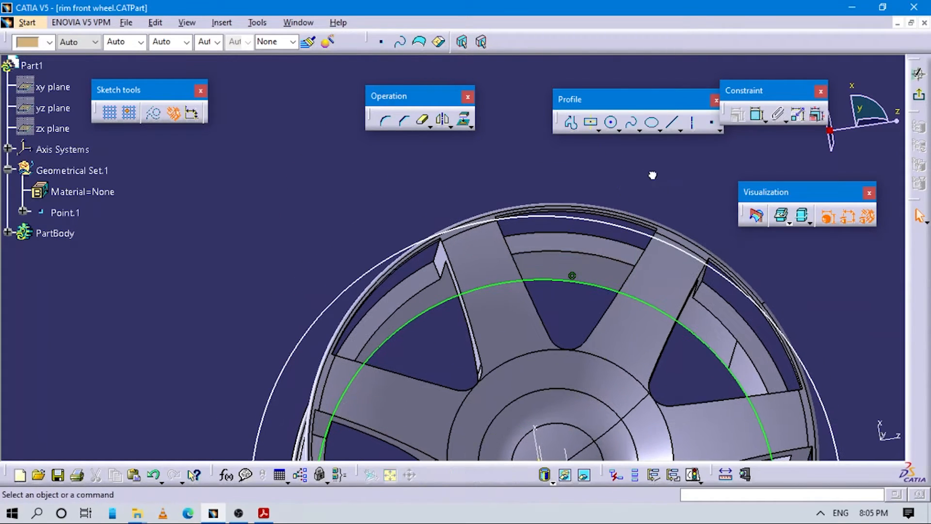
{"action": "left_click", "coordinate": [757, 115]}
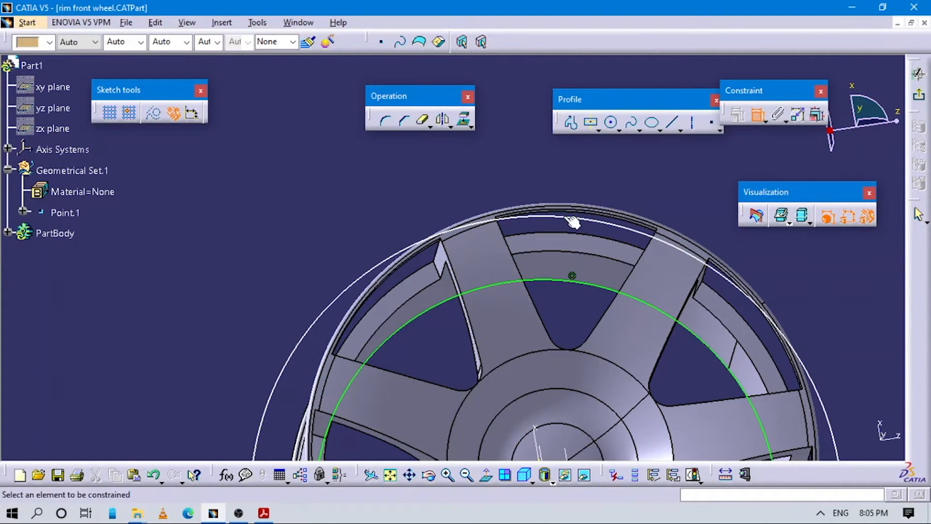
{"action": "left_click", "coordinate": [557, 234]}
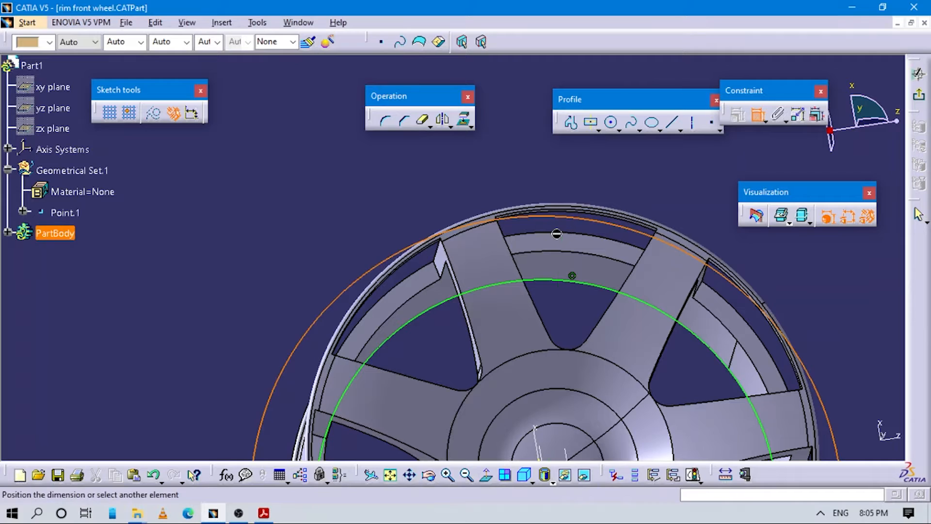
{"action": "right_click", "coordinate": [553, 168]}
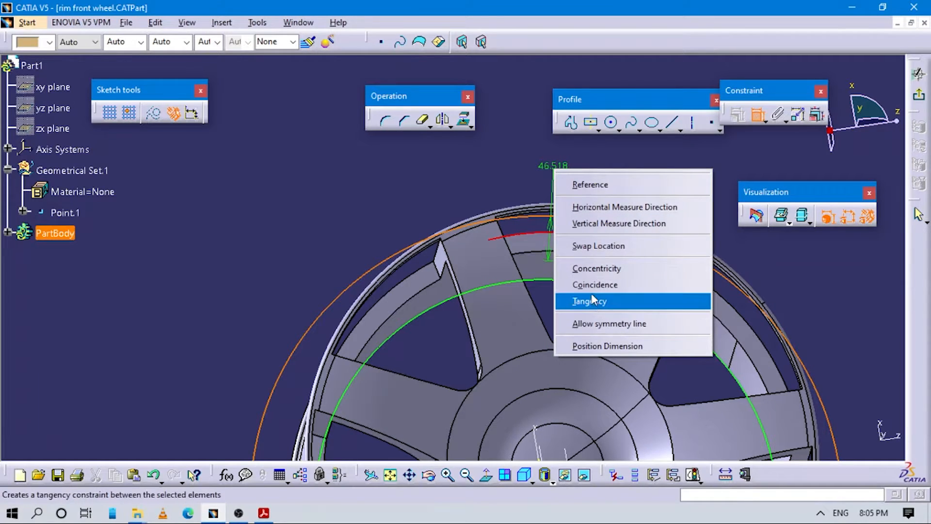
{"action": "left_click", "coordinate": [593, 283]}
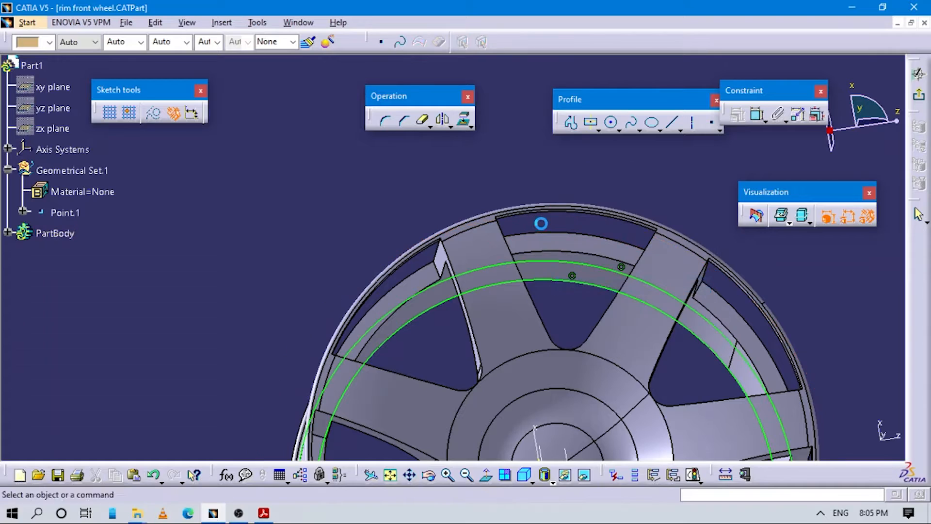
{"action": "middle_click_drag", "start_coordinate": [541, 223], "coordinate": [569, 277]}
{"action": "right_click", "coordinate": [557, 277]}
{"action": "left_click", "coordinate": [718, 283]}
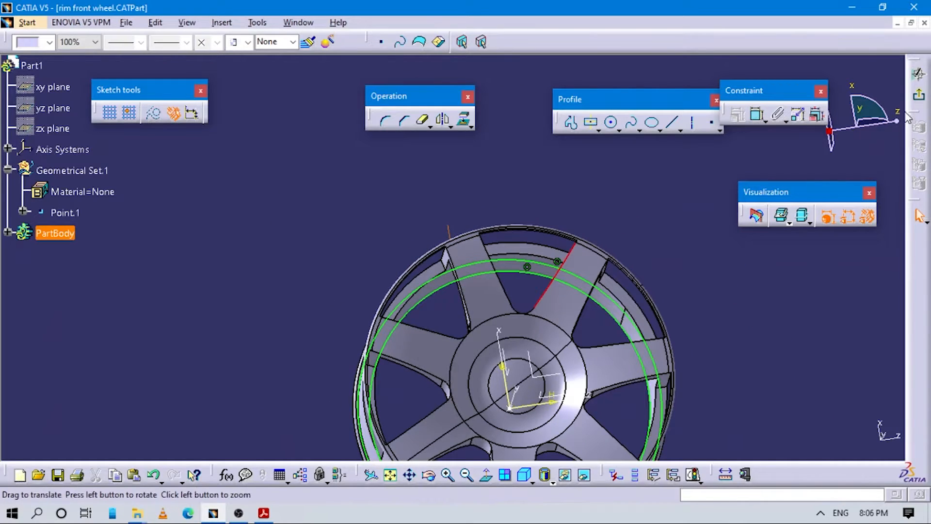
{"action": "left_click", "coordinate": [917, 97]}
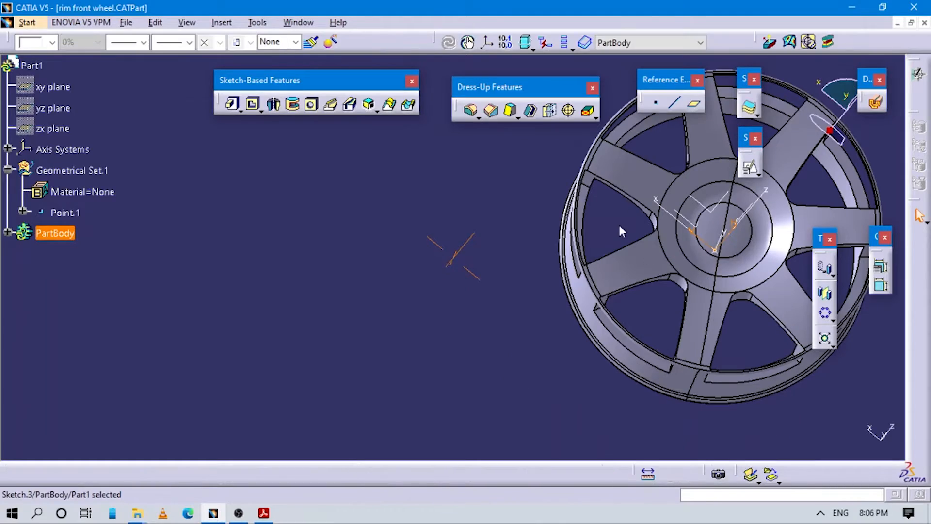
Start a Pad of Sketch.3 and preview it with the length reduced to 229 mm
{"action": "mouse_move", "coordinate": [620, 226]}
{"action": "middle_mouse_down"}
{"action": "mouse_move", "coordinate": [421, 222]}
{"action": "mouse_move", "coordinate": [430, 262]}
{"action": "mouse_move", "coordinate": [423, 260]}
{"action": "mouse_move", "coordinate": [493, 270]}
{"action": "mouse_move", "coordinate": [485, 281]}
{"action": "mouse_move", "coordinate": [453, 264]}
{"action": "mouse_move", "coordinate": [475, 224]}
{"action": "mouse_move", "coordinate": [443, 266]}
{"action": "mouse_move", "coordinate": [481, 201]}
{"action": "mouse_move", "coordinate": [458, 312]}
{"action": "mouse_move", "coordinate": [450, 214]}
{"action": "mouse_move", "coordinate": [356, 316]}
{"action": "mouse_move", "coordinate": [273, 366]}
{"action": "mouse_move", "coordinate": [422, 293]}
{"action": "mouse_move", "coordinate": [299, 336]}
{"action": "mouse_move", "coordinate": [365, 315]}
{"action": "mouse_move", "coordinate": [401, 270]}
{"action": "mouse_move", "coordinate": [415, 309]}
{"action": "mouse_move", "coordinate": [509, 291]}
{"action": "middle_mouse_up"}
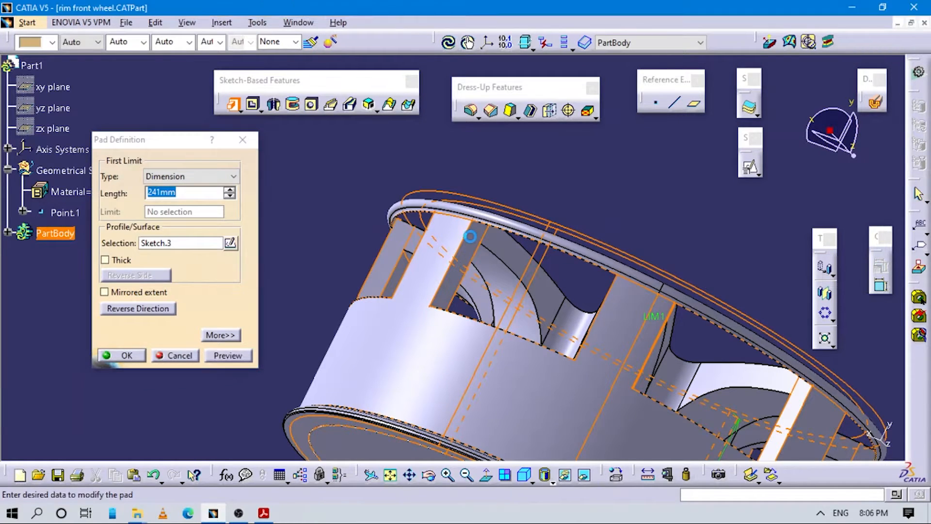
{"action": "middle_click_drag", "start_coordinate": [460, 279], "coordinate": [454, 258]}
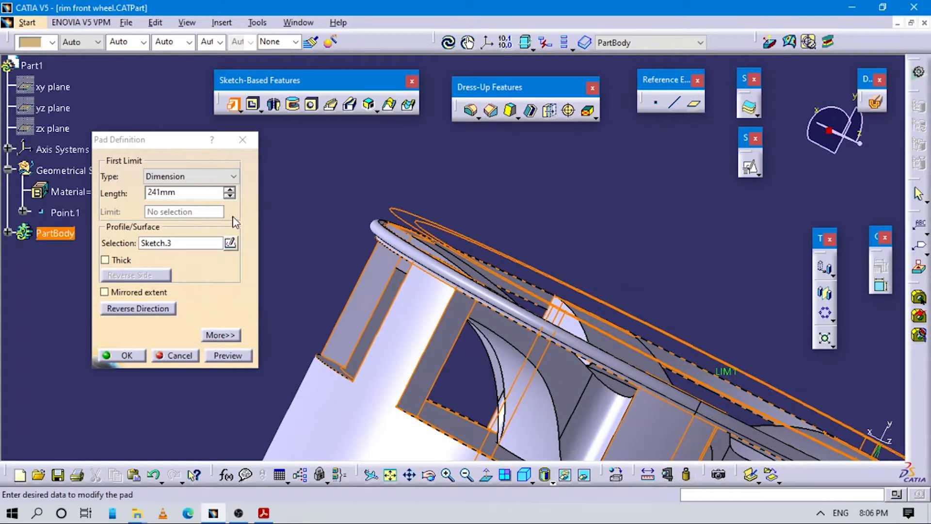
{"action": "left_click", "coordinate": [229, 194]}
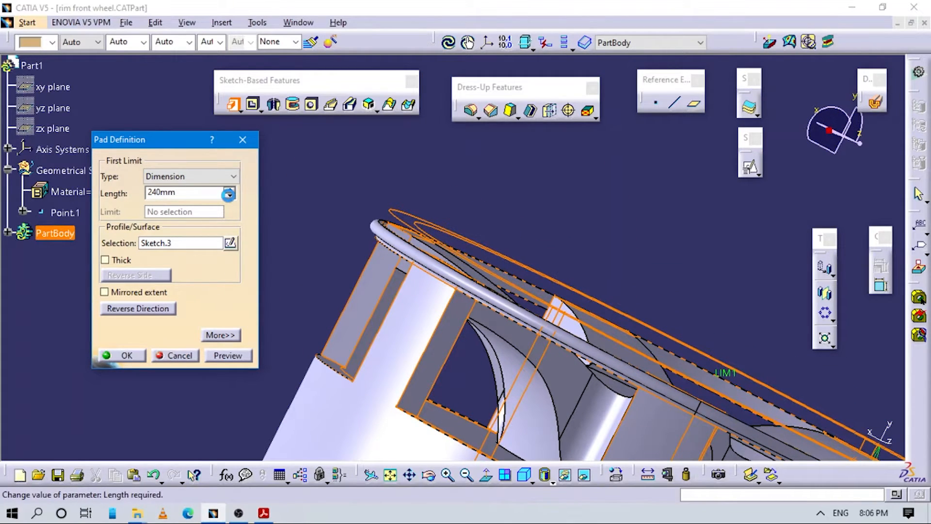
{"action": "left_click", "coordinate": [229, 194]}
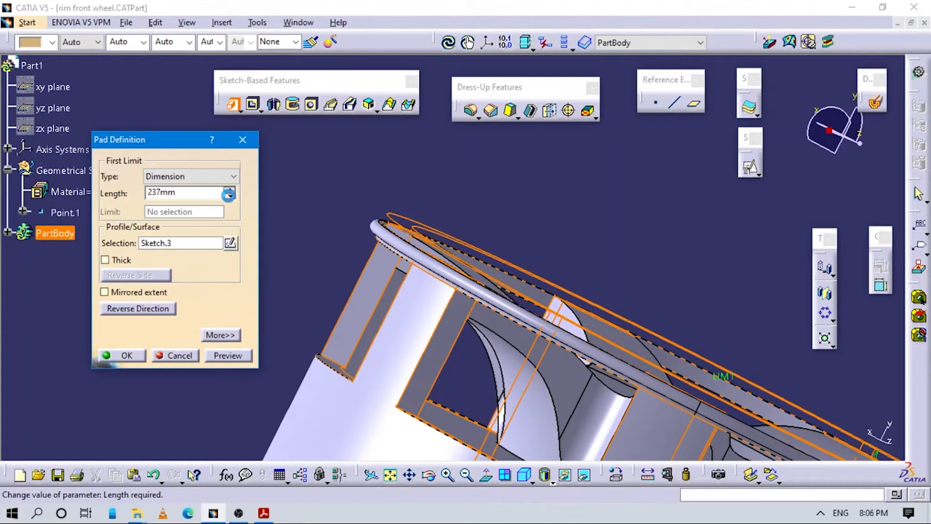
{"action": "left_click", "coordinate": [229, 195]}
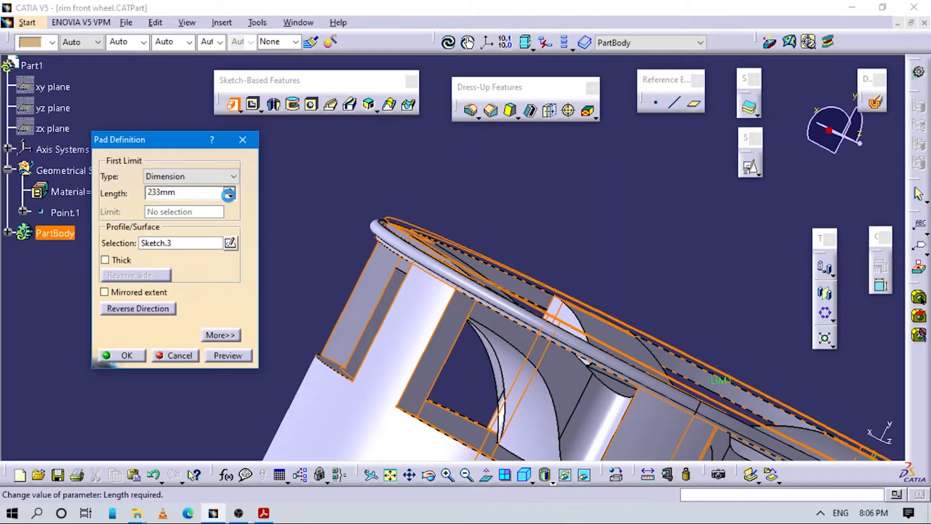
{"action": "left_click", "coordinate": [229, 195]}
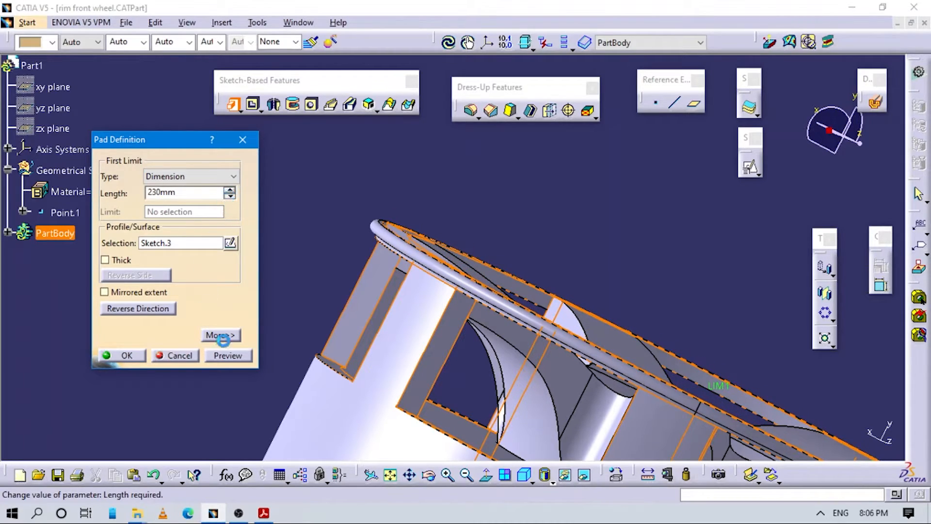
{"action": "left_click", "coordinate": [221, 356]}
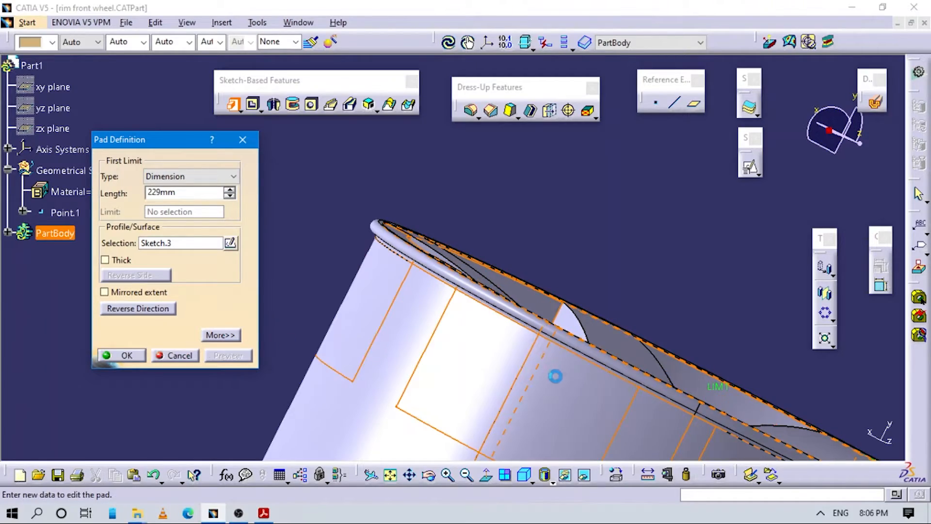
Shorten the pad of Sketch.3 to 220 mm, checking its fit behind the rim lip, and create it
{"action": "middle_click_drag", "start_coordinate": [530, 247], "coordinate": [577, 268]}
{"action": "left_click", "coordinate": [230, 196]}
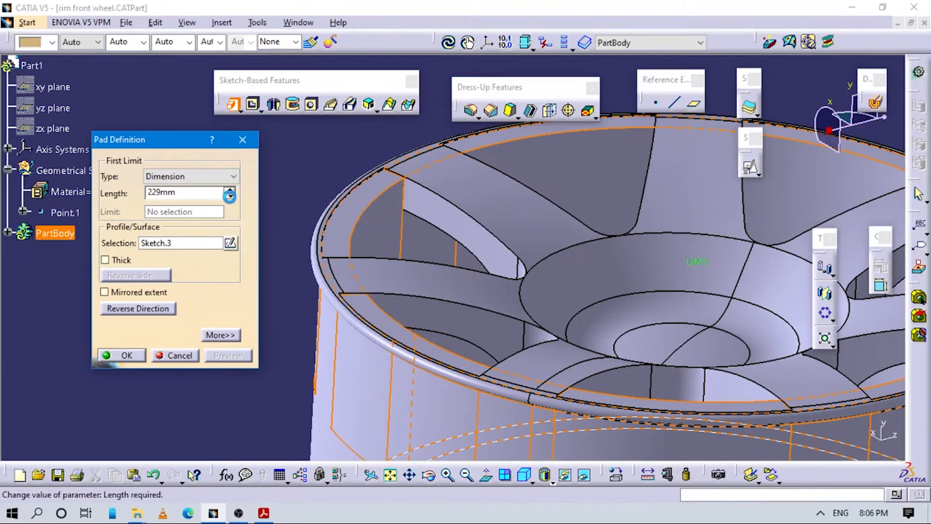
{"action": "left_click", "coordinate": [230, 195]}
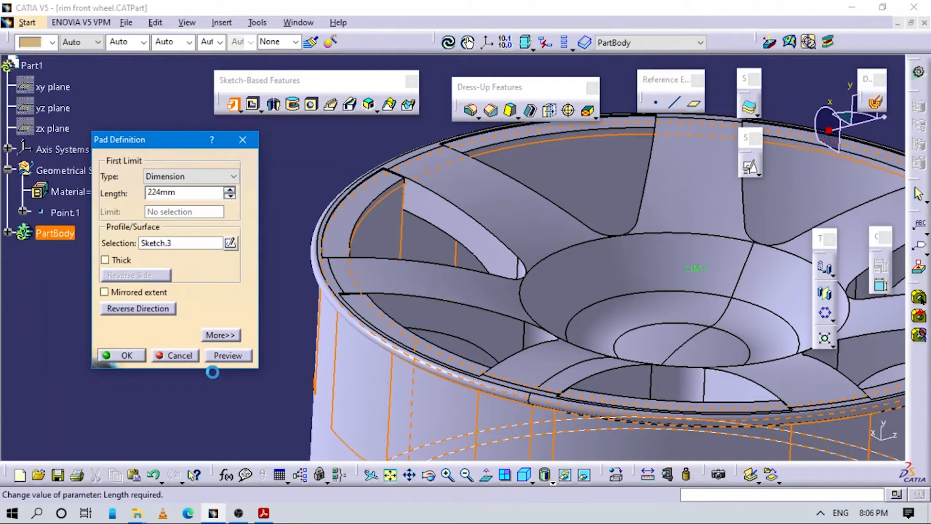
{"action": "left_click", "coordinate": [224, 352]}
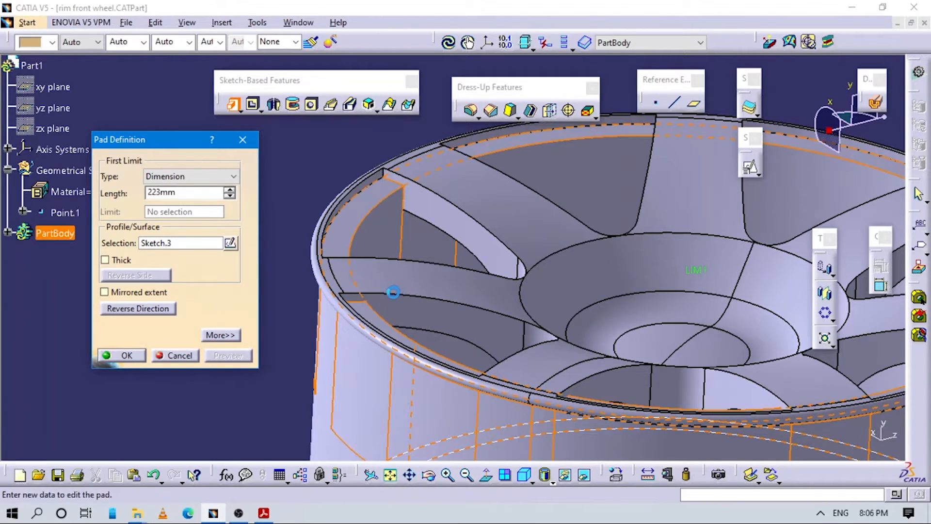
{"action": "middle_click_drag", "start_coordinate": [384, 302], "coordinate": [322, 312]}
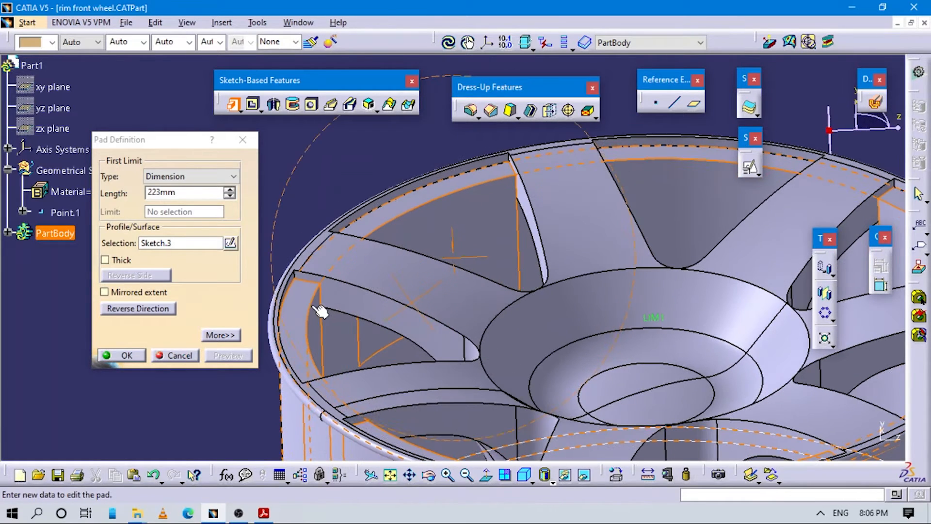
{"action": "left_click", "coordinate": [229, 195]}
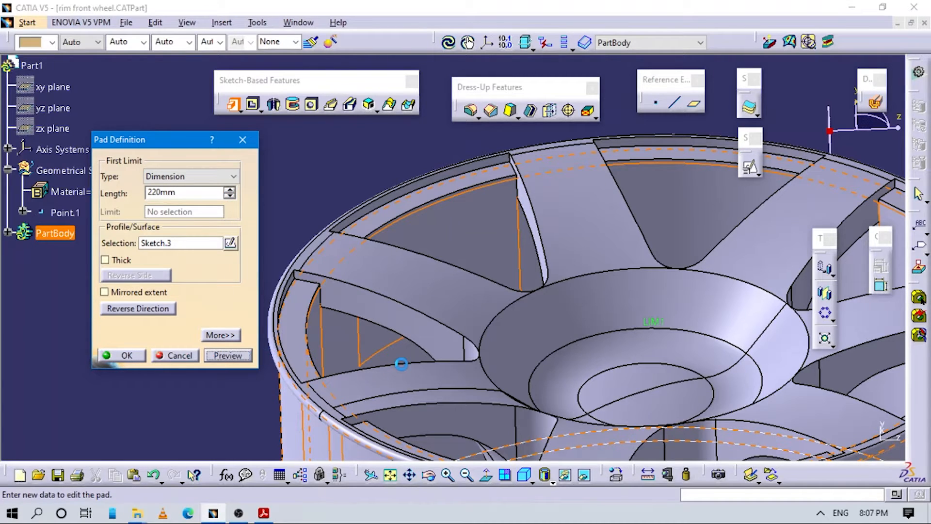
{"action": "middle_click_drag", "start_coordinate": [401, 364], "coordinate": [399, 421], "text": "ctrl"}
{"action": "left_click", "coordinate": [129, 356]}
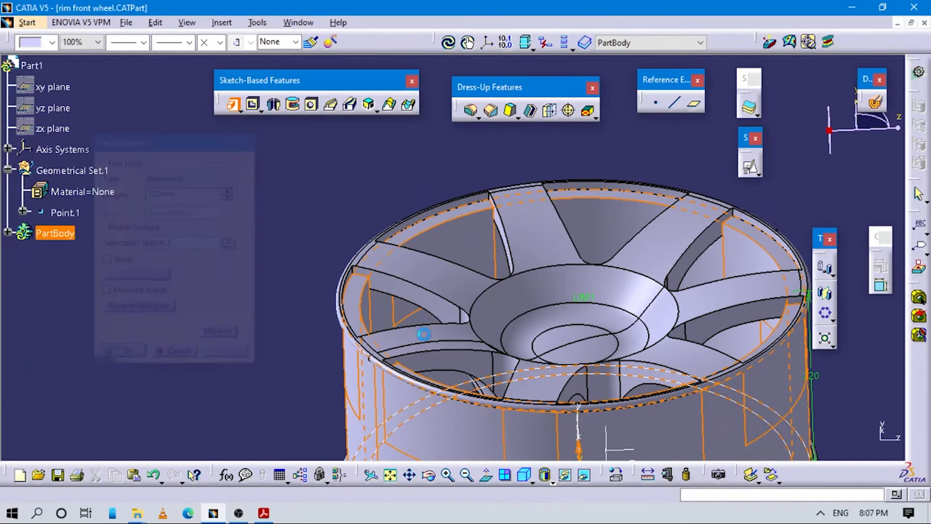
Inspect the padded rim in isometric view and check the spoke pocket dimensions on page 13 of 15. Final.pdf in Adobe Acrobat Reader
{"action": "middle_click_drag", "start_coordinate": [573, 353], "coordinate": [577, 325]}
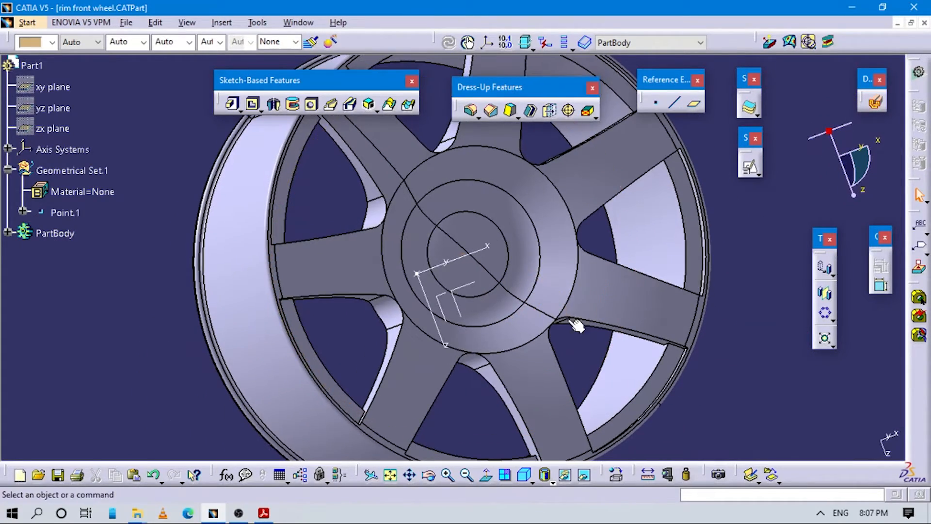
{"action": "middle_click_drag", "start_coordinate": [566, 374], "coordinate": [604, 388], "text": "ctrl"}
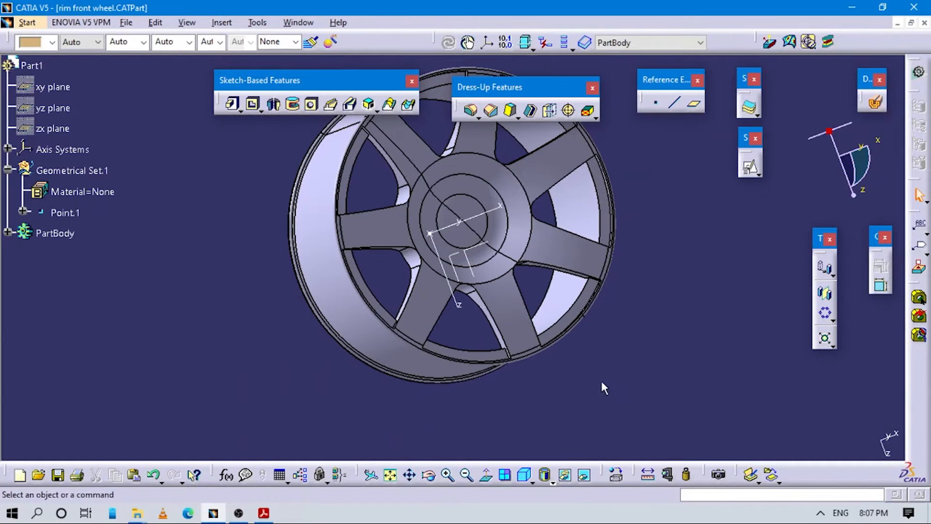
{"action": "left_click", "coordinate": [522, 476]}
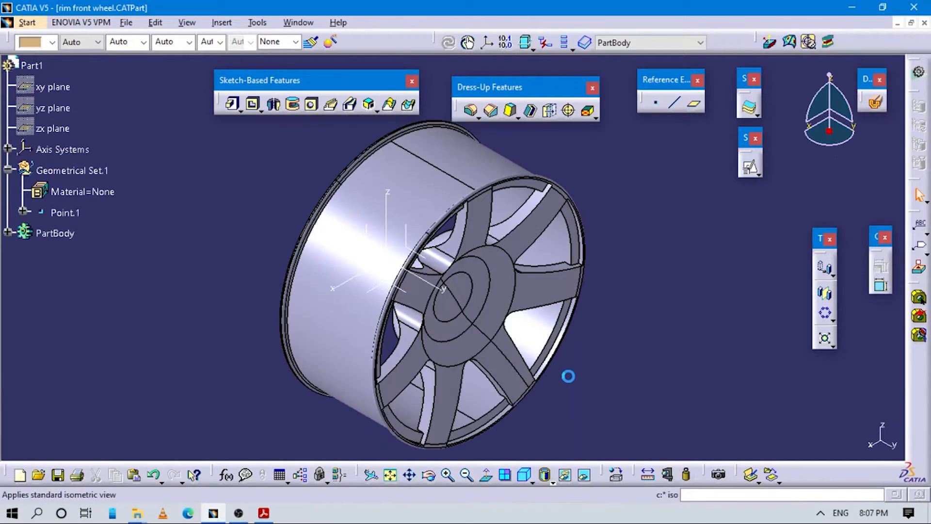
{"action": "left_click", "coordinate": [263, 513]}
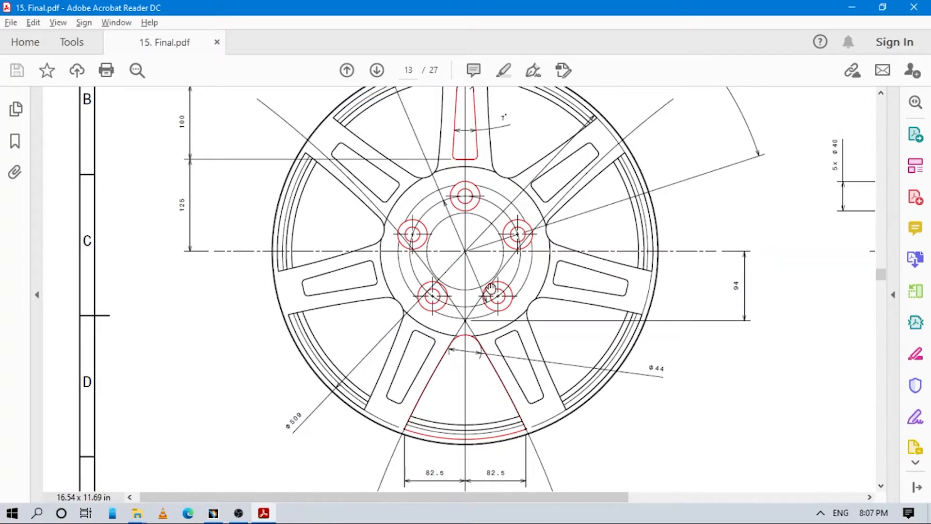
{"action": "scroll", "coordinate": [491, 289], "scroll_direction": "up", "scroll_amount": 3}
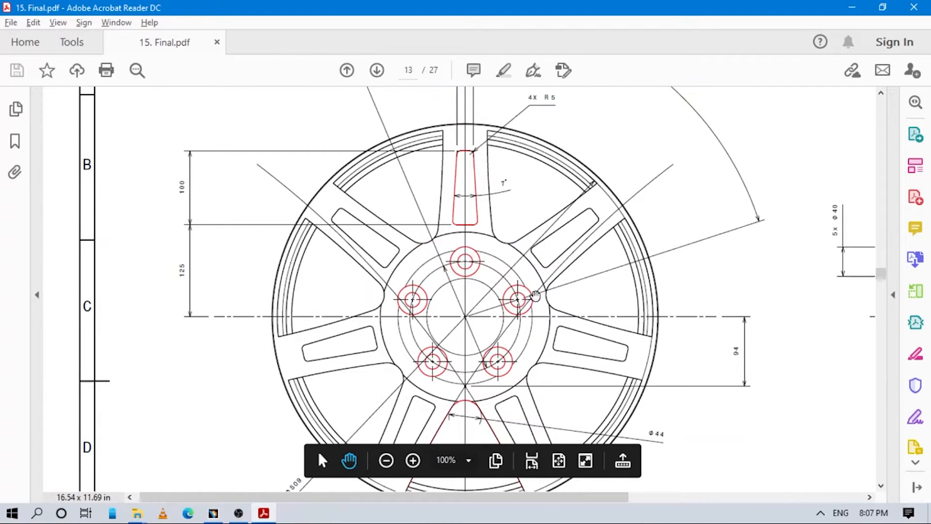
{"action": "key", "text": "alt+Tab"}
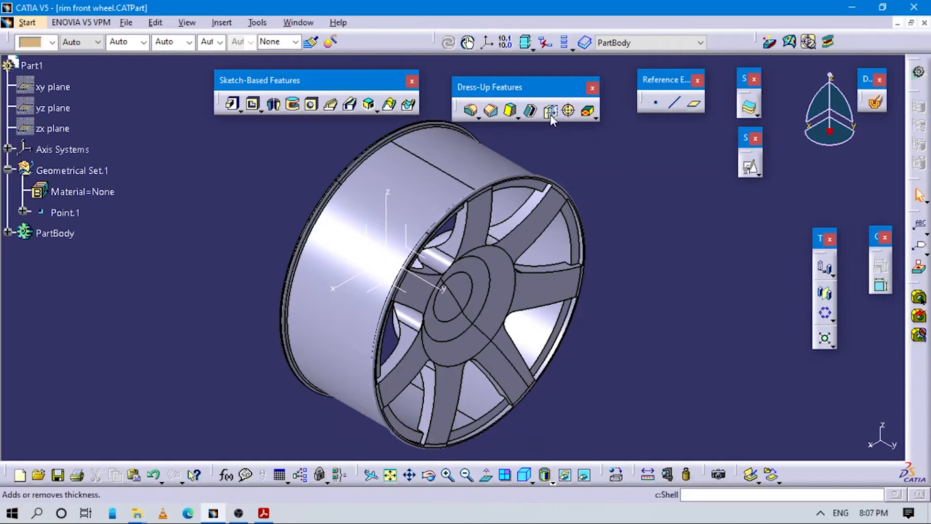
Create a positioned sketch on Axis System.1's ZX plane, origin projected from Point.1, H parallel to the X axis, with H and V reversed
{"action": "left_click", "coordinate": [751, 167]}
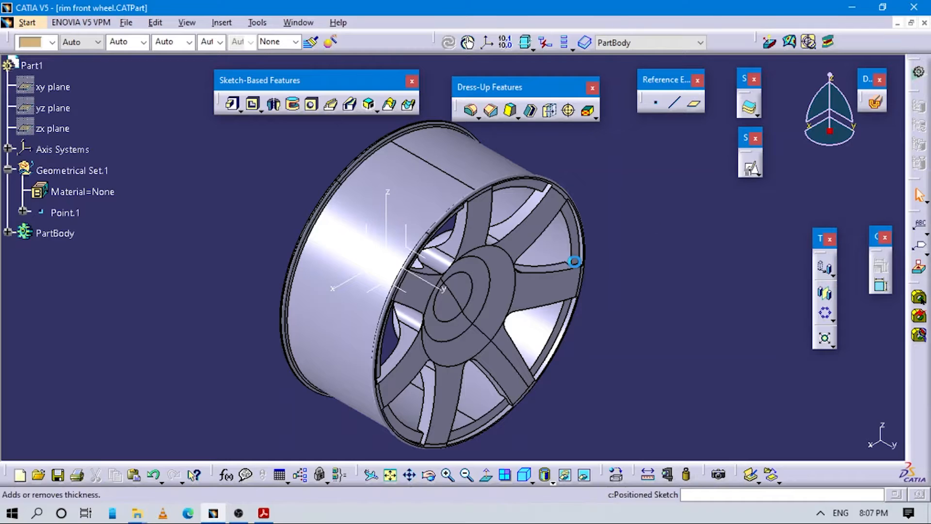
{"action": "left_click", "coordinate": [367, 236]}
{"action": "left_click", "coordinate": [244, 173]}
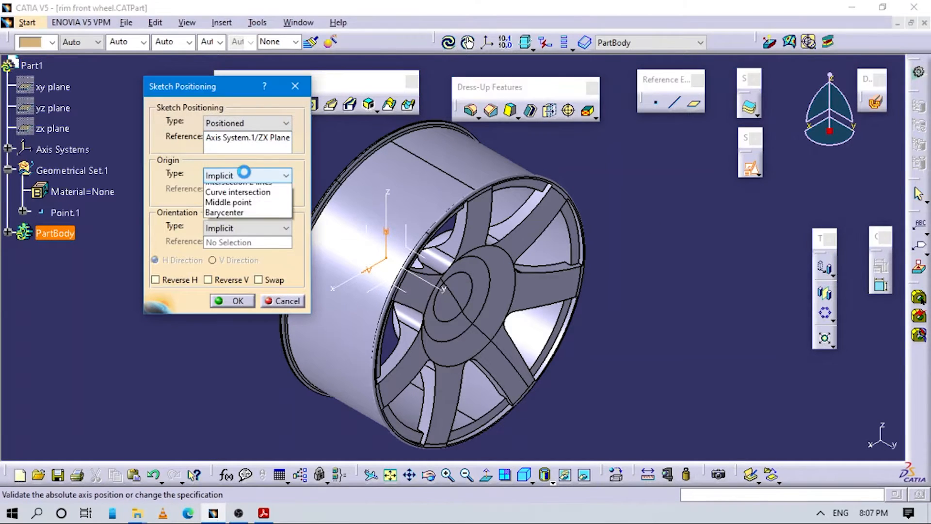
{"action": "left_click", "coordinate": [225, 197]}
{"action": "left_click", "coordinate": [244, 175]}
{"action": "left_click", "coordinate": [233, 207]}
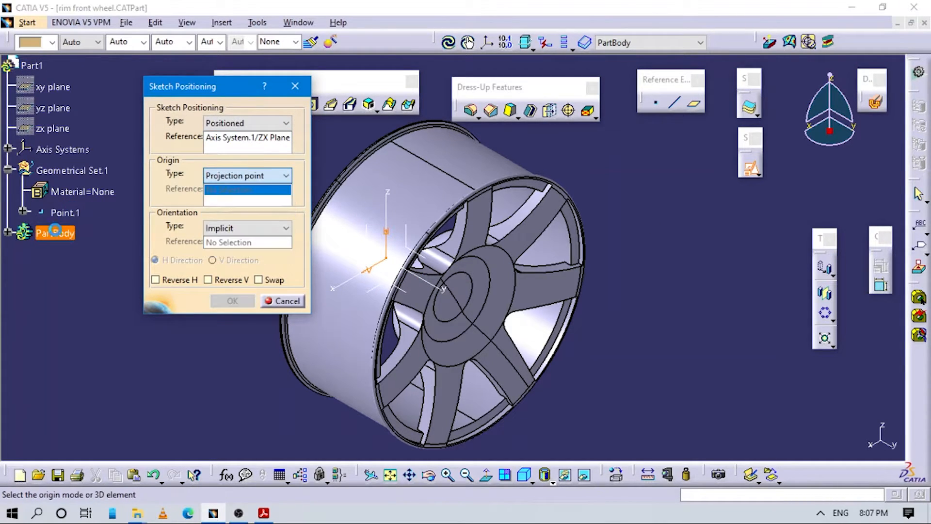
{"action": "left_click", "coordinate": [64, 212]}
{"action": "left_click", "coordinate": [285, 228]}
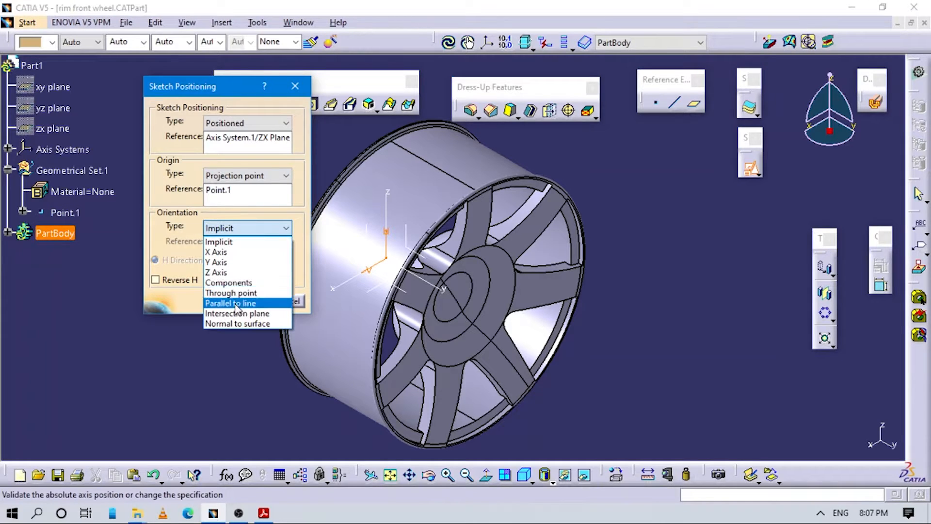
{"action": "left_click", "coordinate": [237, 305]}
{"action": "left_click", "coordinate": [347, 285]}
{"action": "left_click", "coordinate": [230, 285]}
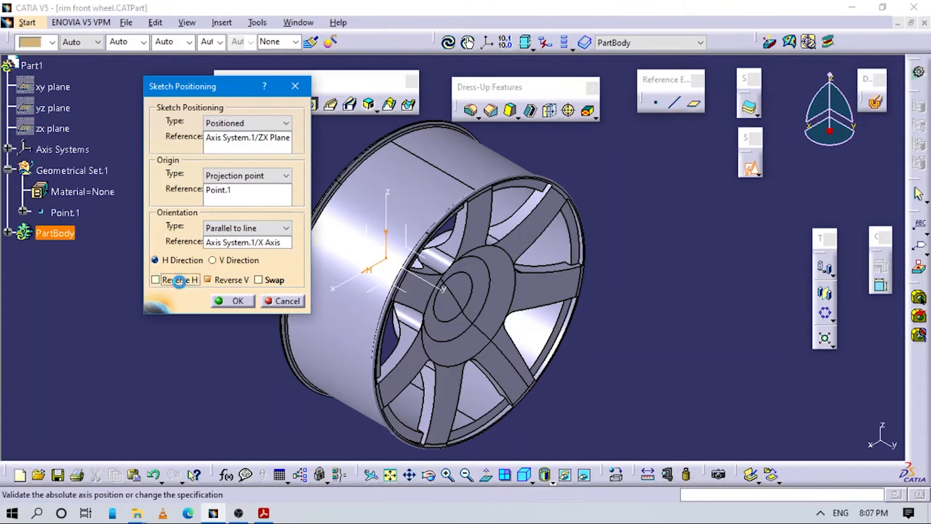
{"action": "left_click", "coordinate": [244, 301]}
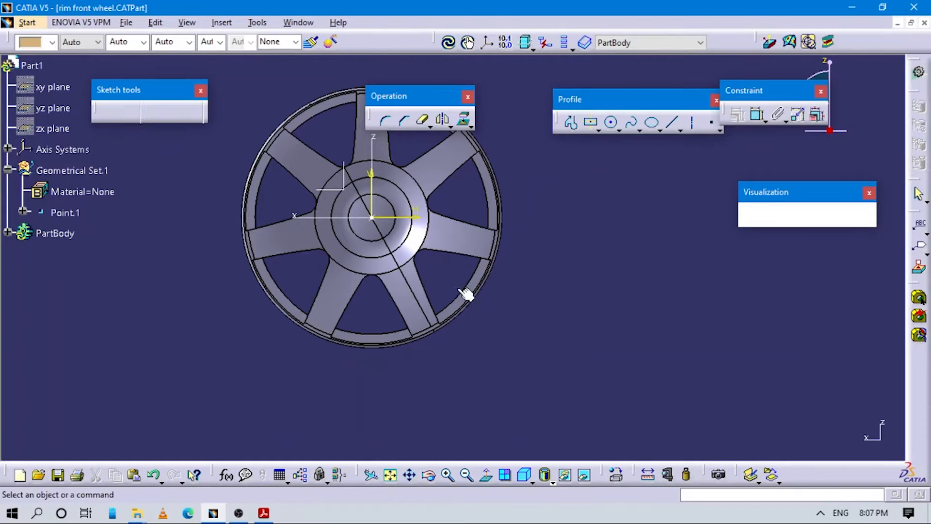
Sketch a closed trapezoid on the upper spoke, with horizontal top and bottom edges, a top about 23 mm wide and right side about 89 mm
{"action": "middle_click_drag", "start_coordinate": [455, 212], "coordinate": [463, 299]}
{"action": "key", "text": "alt+Tab"}
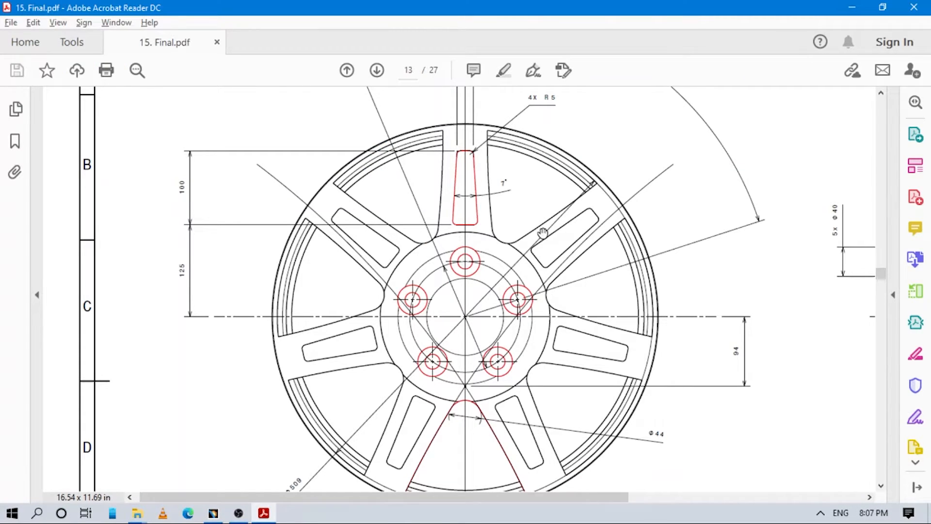
{"action": "key", "text": "alt+Tab"}
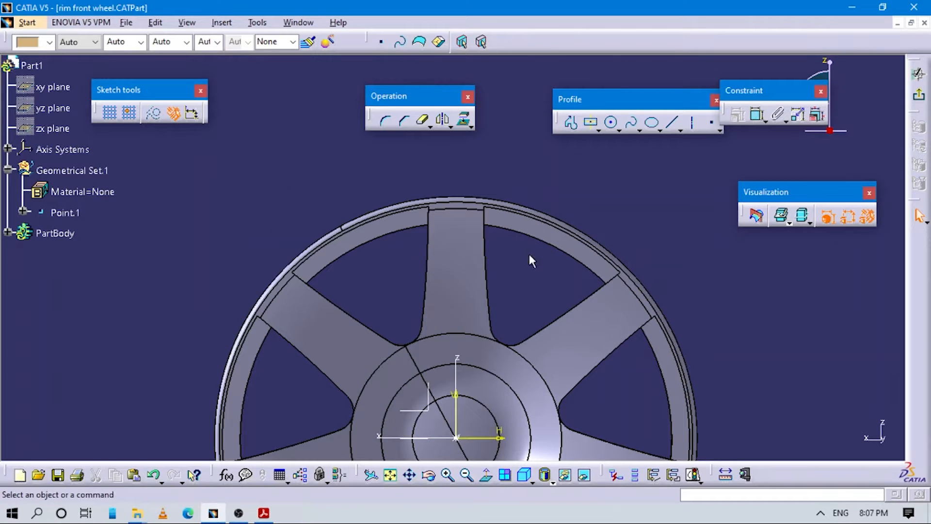
{"action": "left_click", "coordinate": [433, 308]}
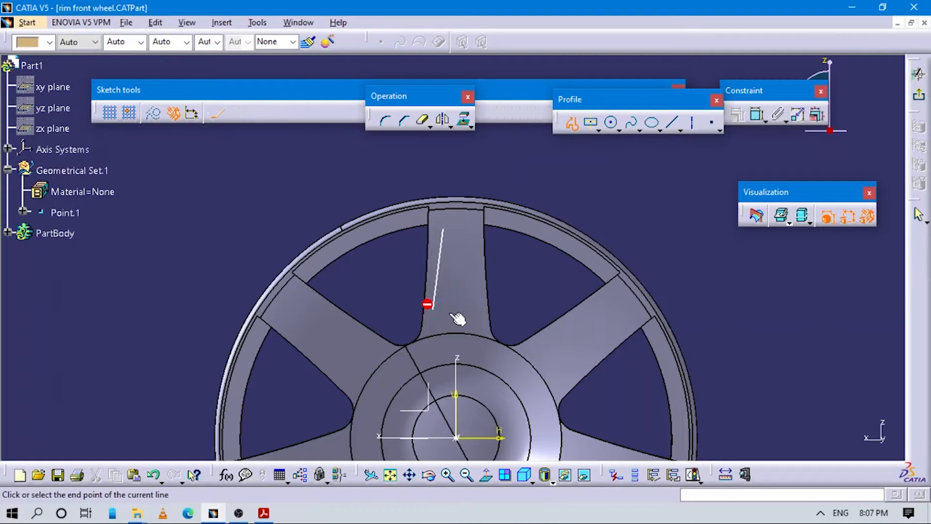
{"action": "left_click", "coordinate": [478, 308]}
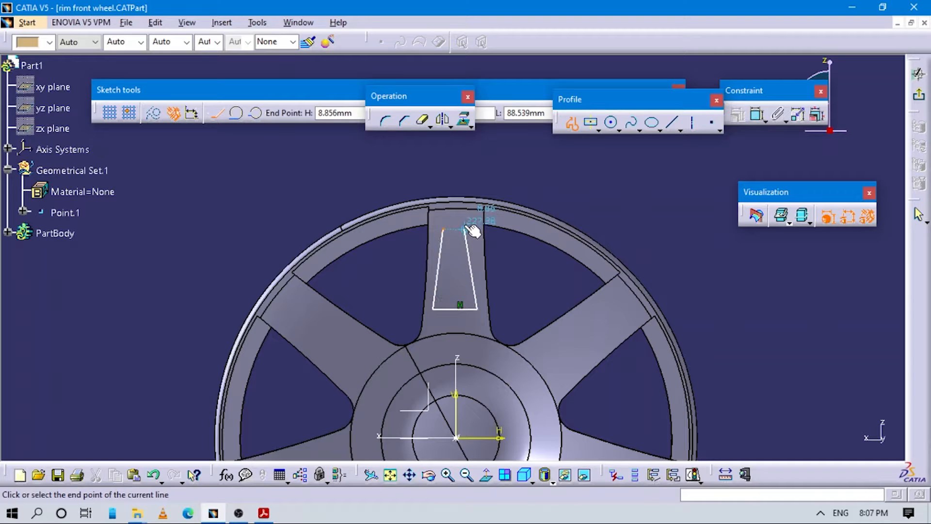
{"action": "left_click", "coordinate": [465, 229]}
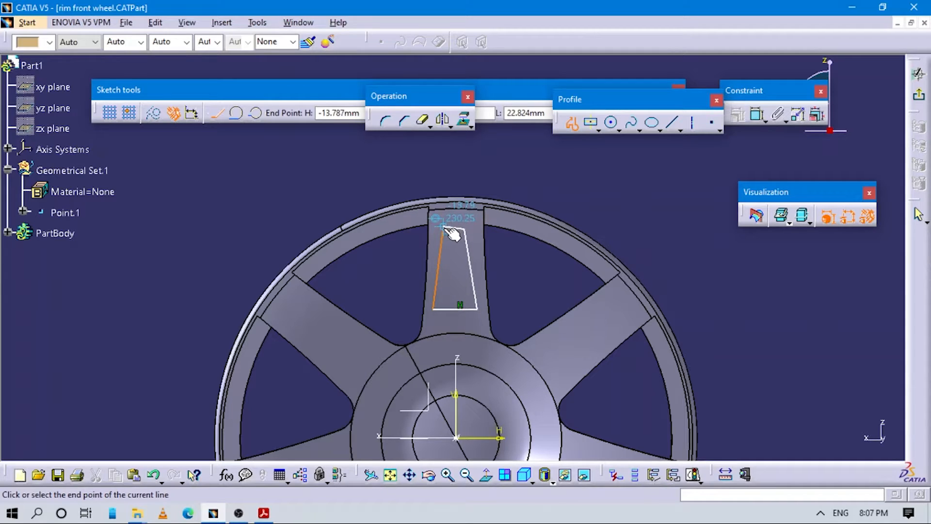
{"action": "left_click", "coordinate": [445, 229]}
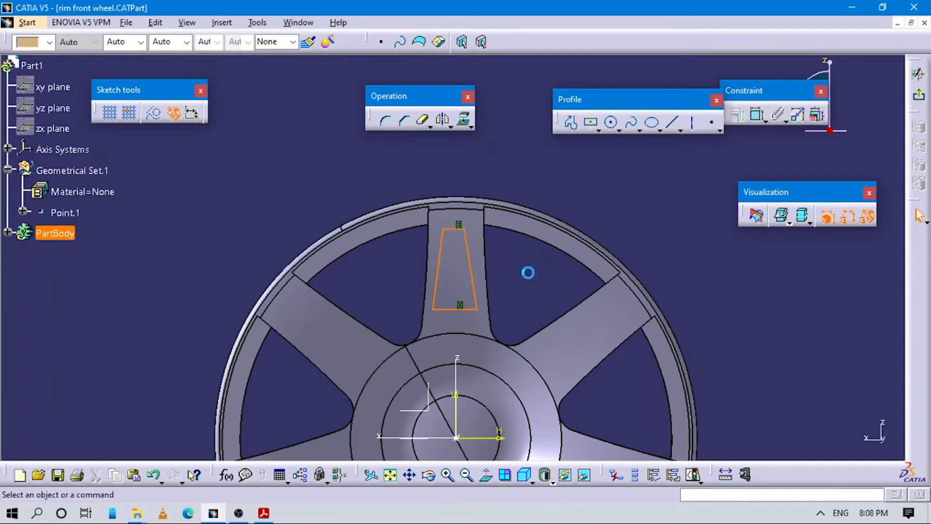
Check the spoke pocket's angle, width and height dimensions on page 13 of 15. Final.pdf in Adobe Acrobat Reader
{"action": "key", "text": "alt+Tab"}
{"action": "key", "text": "alt+Tab"}
{"action": "key", "text": "alt+Tab"}
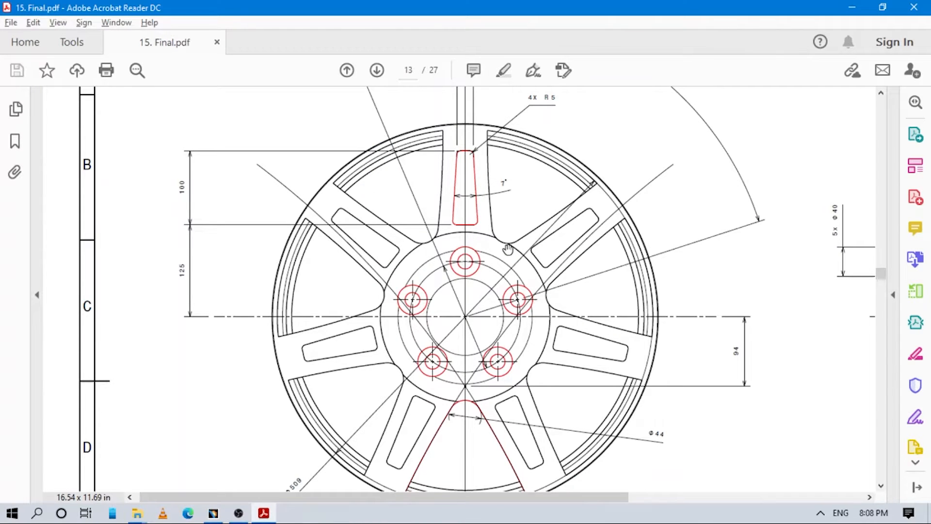
{"action": "scroll", "coordinate": [459, 167], "scroll_direction": "up", "scroll_amount": 3}
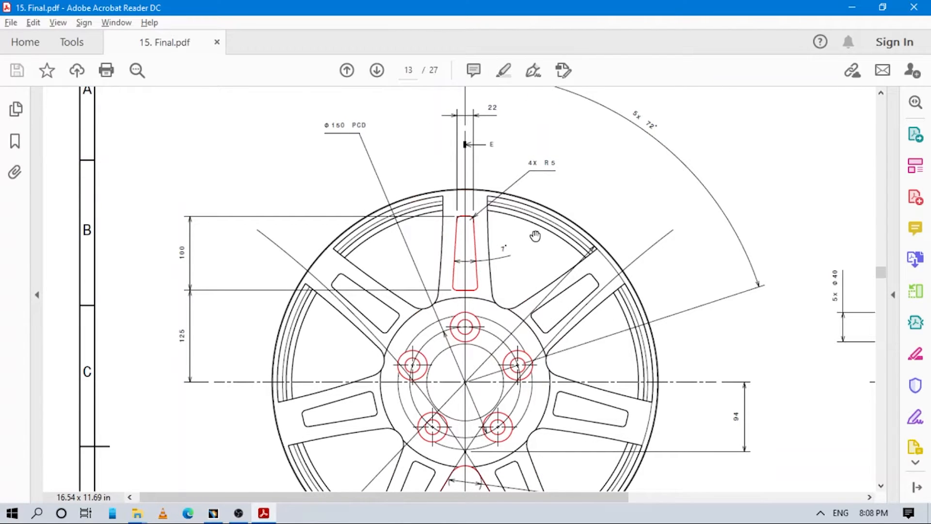
{"action": "key", "text": "alt+Tab"}
{"action": "key", "text": "alt+Tab"}
{"action": "key", "text": "alt+Tab"}
Dimension the angle between the trapezoid's two slanted sides and set it to 7°
{"action": "left_click", "coordinate": [758, 114]}
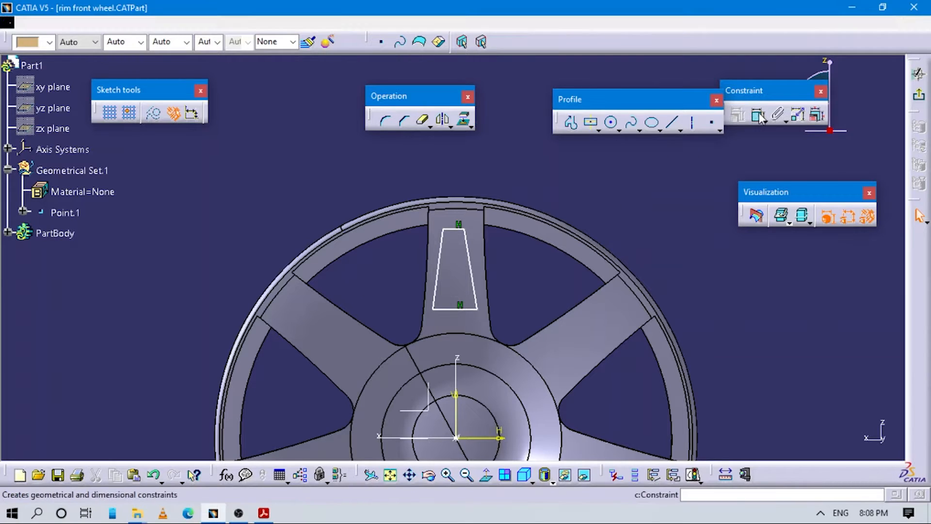
{"action": "left_click", "coordinate": [457, 397]}
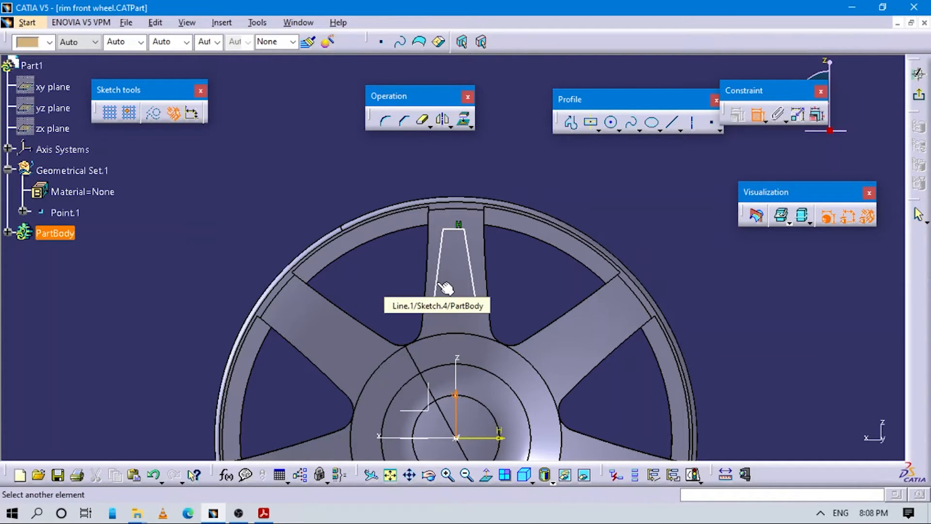
{"action": "left_click", "coordinate": [758, 115]}
{"action": "left_click", "coordinate": [439, 258]}
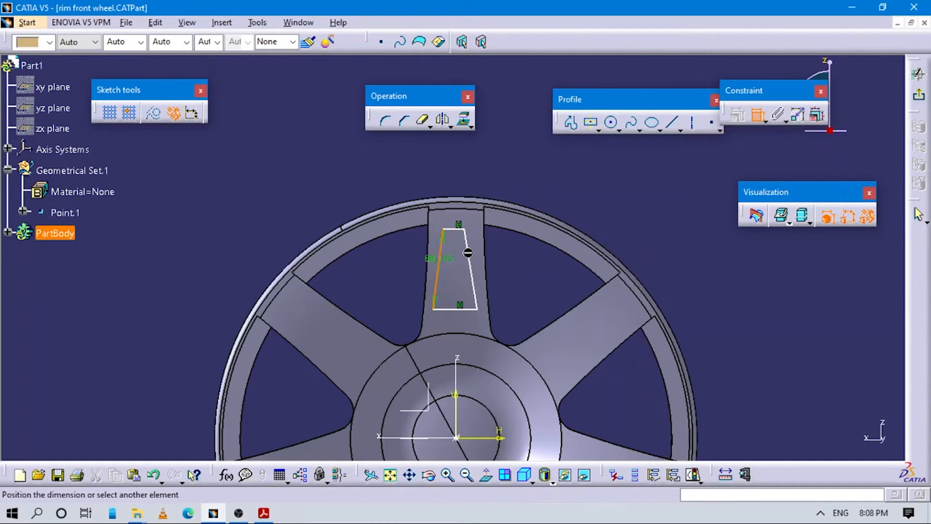
{"action": "left_click", "coordinate": [474, 257]}
{"action": "left_click", "coordinate": [465, 259]}
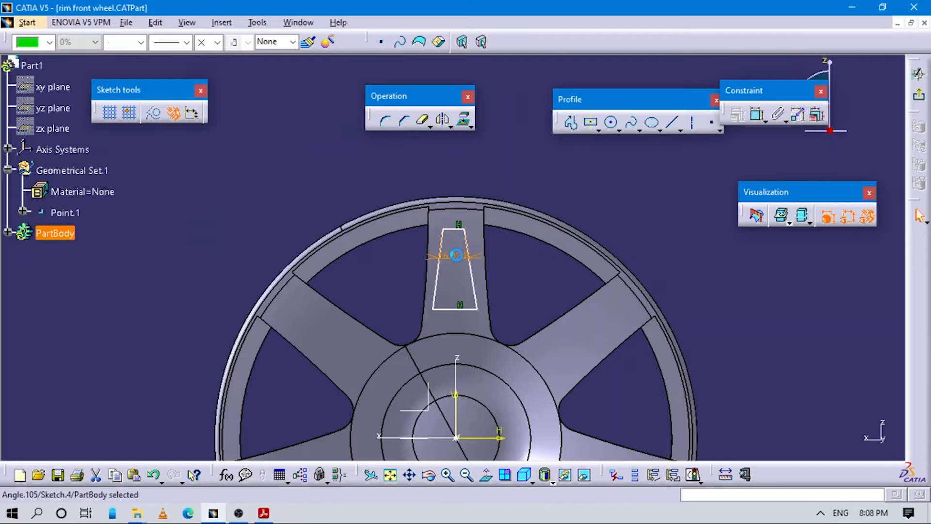
{"action": "type", "text": "15"}
{"action": "key", "text": "Return"}
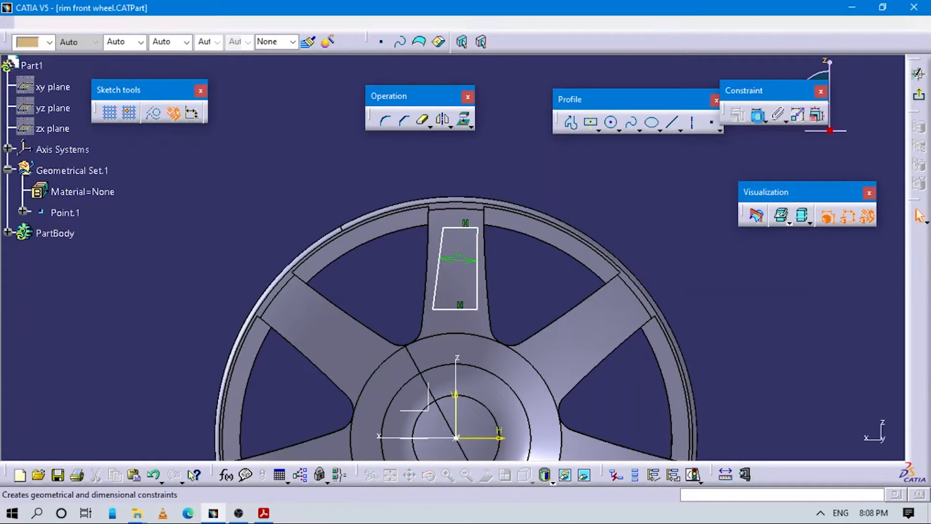
Dimension the angle between the trapezoid's right side and the sketch's vertical axis and set it to 7/2 degrees
{"action": "left_click", "coordinate": [758, 115]}
{"action": "left_click", "coordinate": [477, 270]}
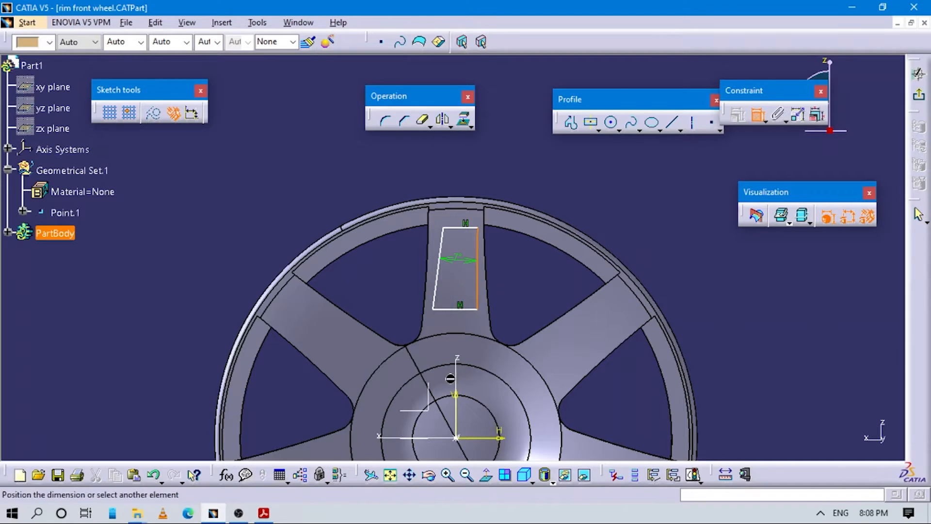
{"action": "left_click", "coordinate": [456, 403]}
{"action": "left_click", "coordinate": [466, 275]}
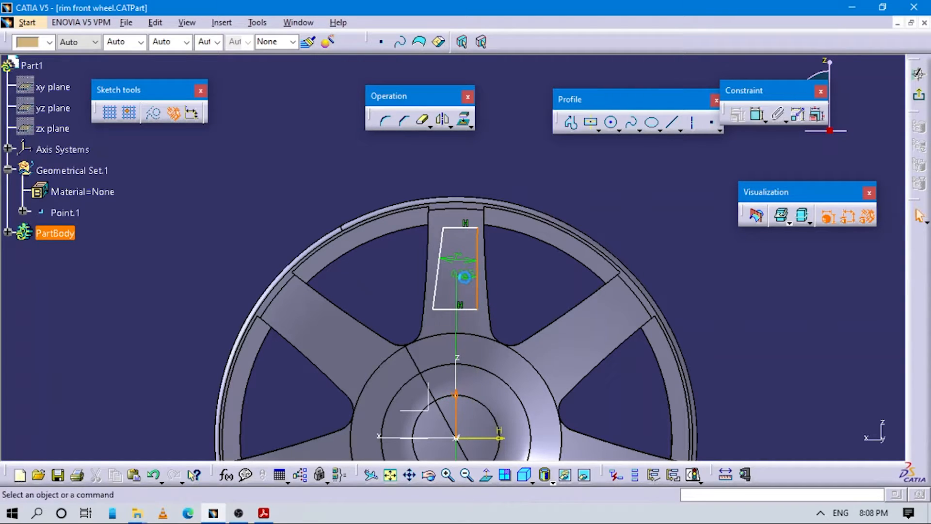
{"action": "double_click", "coordinate": [465, 275]}
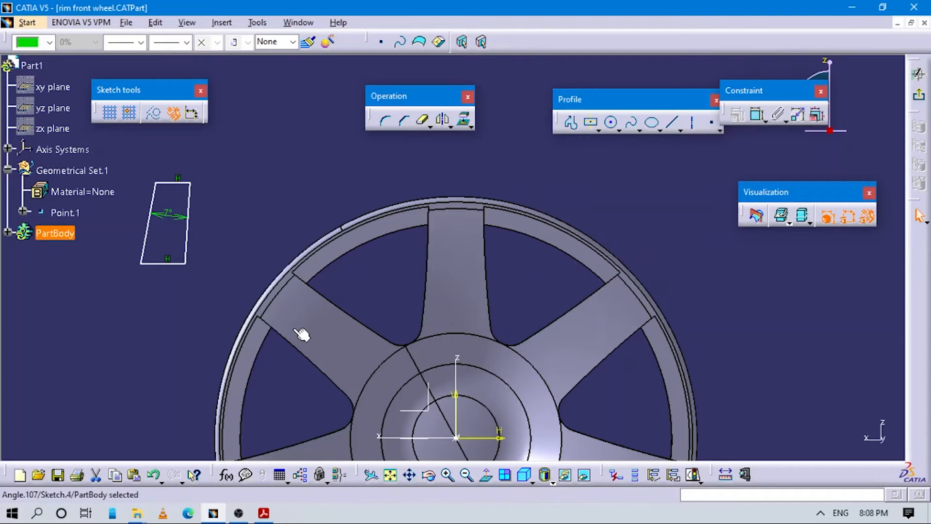
{"action": "key", "text": "ctrl+z"}
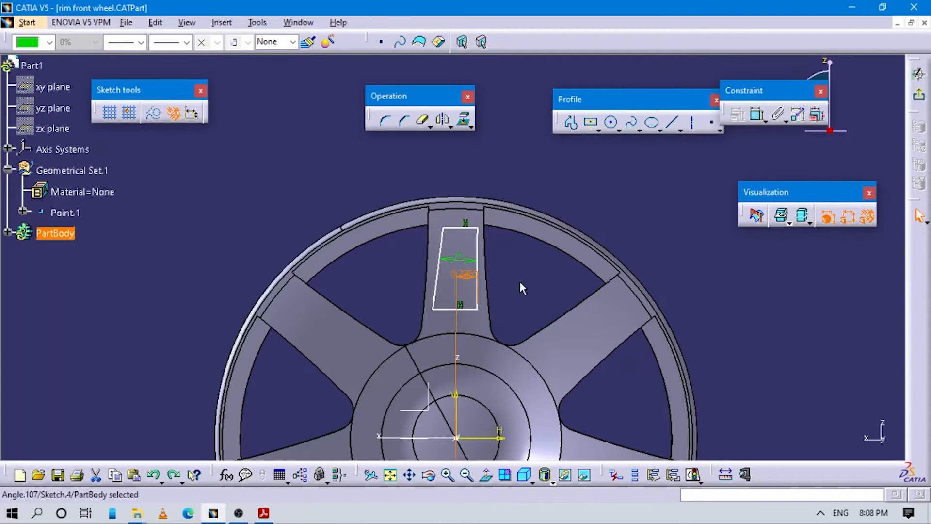
{"action": "double_click", "coordinate": [466, 275]}
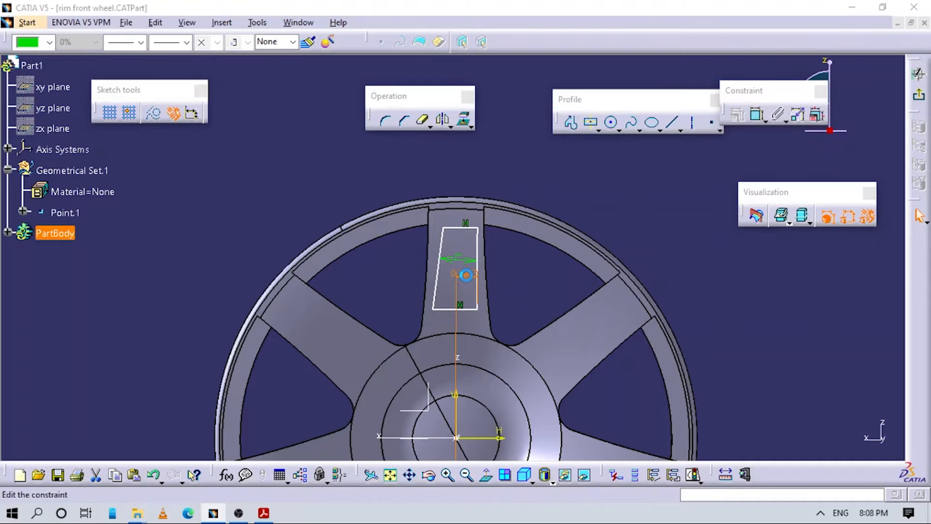
{"action": "type", "text": "7/2"}
{"action": "key", "text": "Return"}
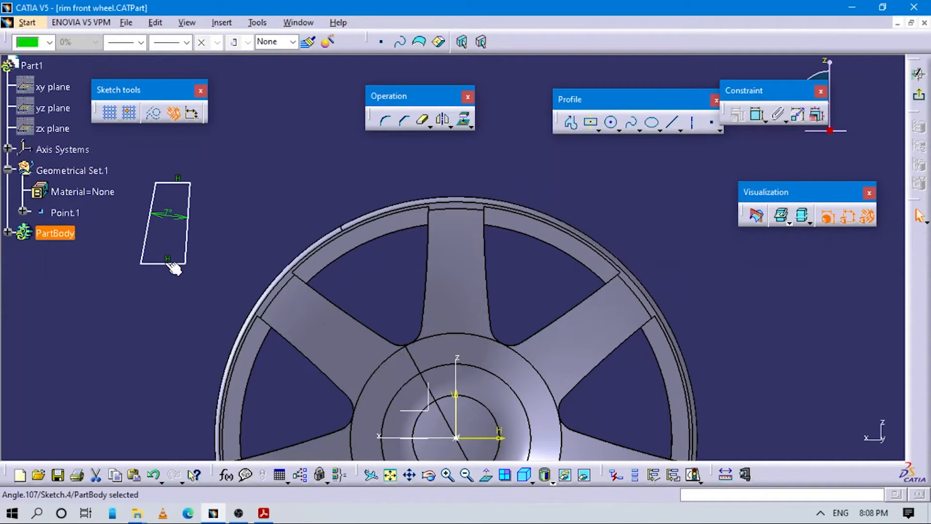
Move the displaced trapezoid back onto the upper spoke and try to dimension its left side against the vertical axis
{"action": "mouse_move", "coordinate": [173, 266]}
{"action": "left_mouse_down"}
{"action": "mouse_move", "coordinate": [257, 253]}
{"action": "mouse_move", "coordinate": [468, 291]}
{"action": "left_mouse_up"}
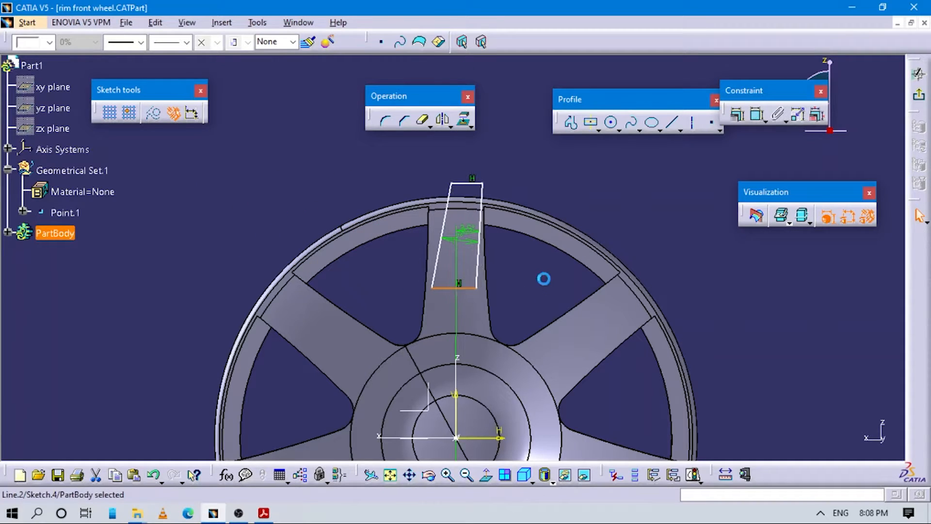
{"action": "left_click", "coordinate": [544, 279]}
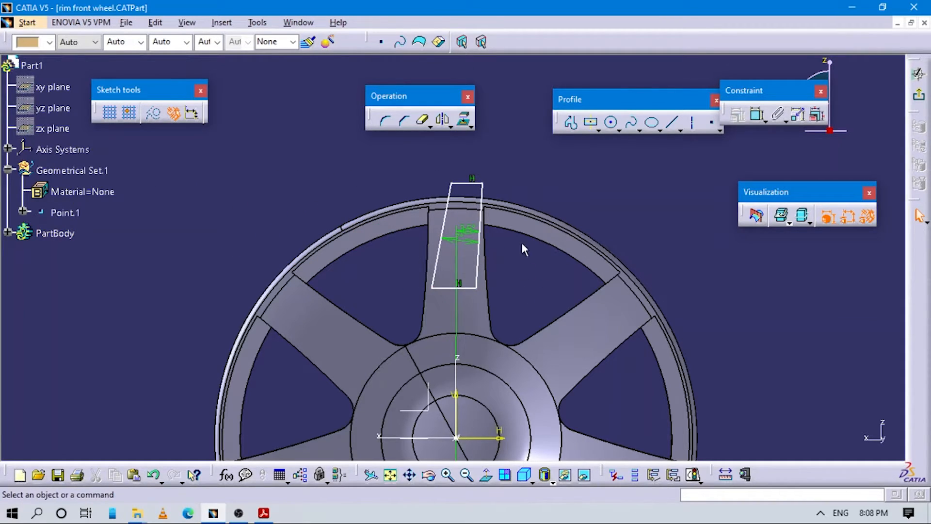
{"action": "left_click", "coordinate": [757, 114]}
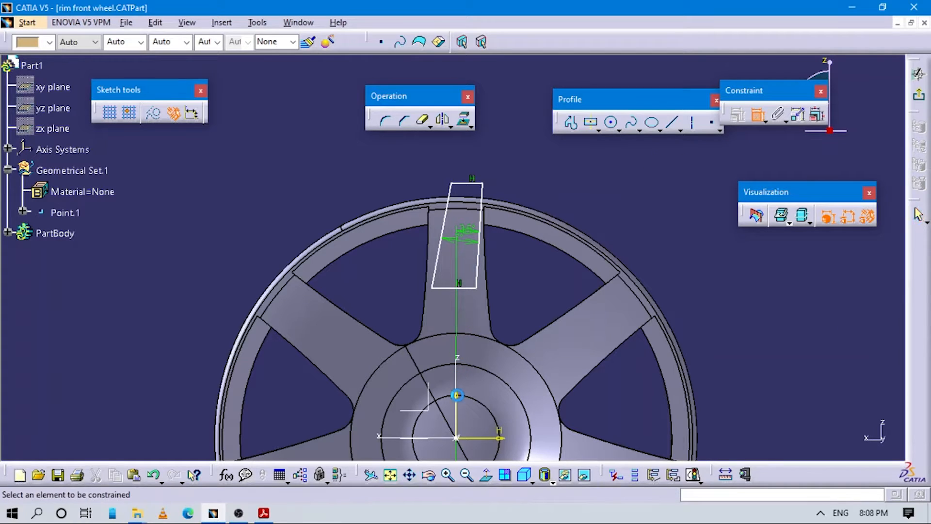
{"action": "left_click", "coordinate": [458, 362]}
{"action": "left_click", "coordinate": [436, 264]}
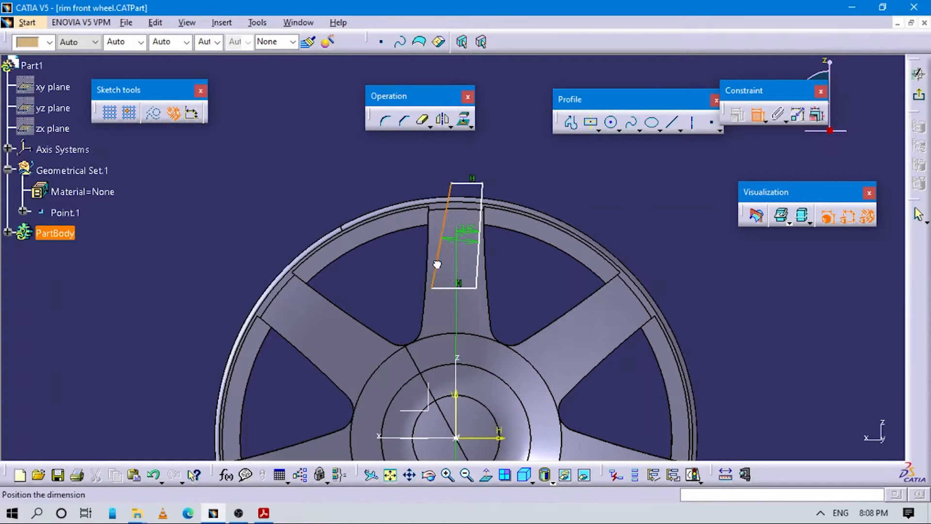
{"action": "key", "text": "Escape"}
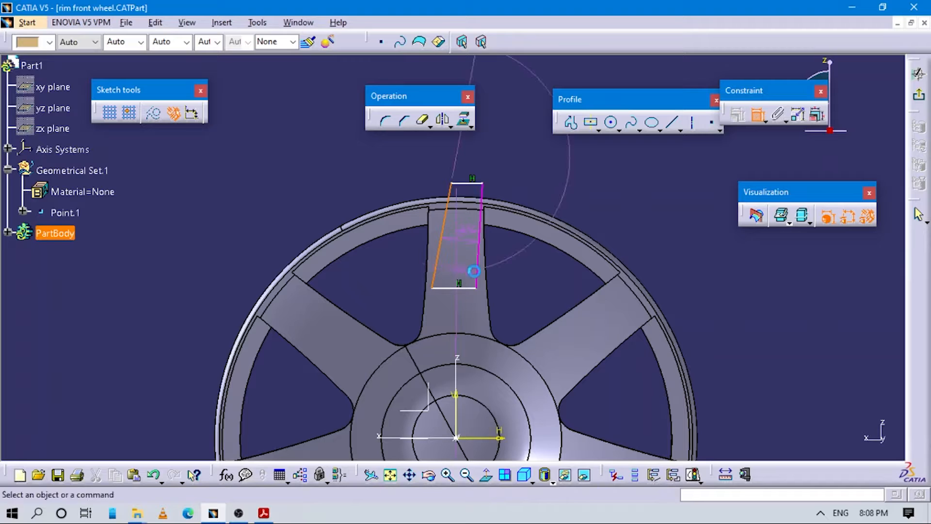
Try shifting the trapezoid's top and bottom edges, and undo back past the angle dimension to the vertical axis
{"action": "middle_click_drag", "start_coordinate": [509, 274], "coordinate": [527, 330]}
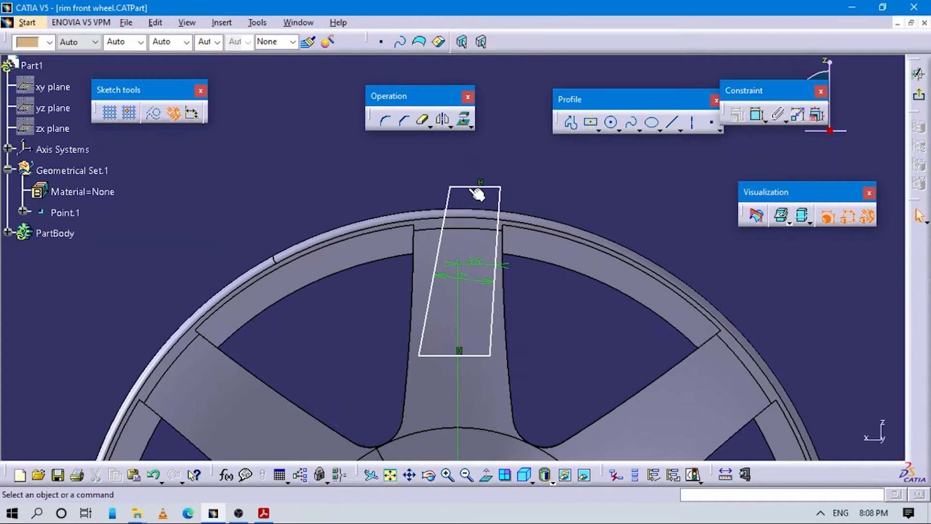
{"action": "mouse_move", "coordinate": [475, 190]}
{"action": "left_mouse_down"}
{"action": "mouse_move", "coordinate": [460, 200]}
{"action": "mouse_move", "coordinate": [475, 204]}
{"action": "left_mouse_up"}
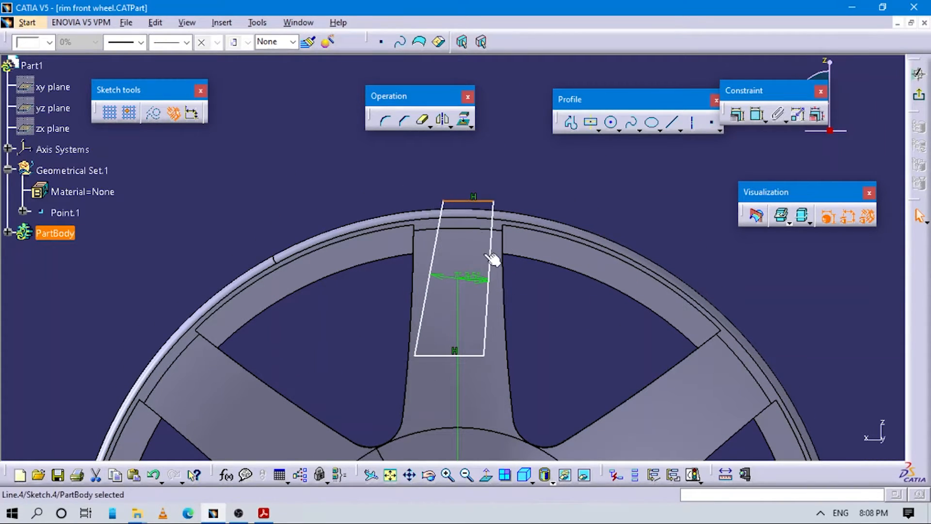
{"action": "left_click", "coordinate": [560, 275]}
{"action": "key", "text": "ctrl+z"}
{"action": "key", "text": "ctrl+z"}
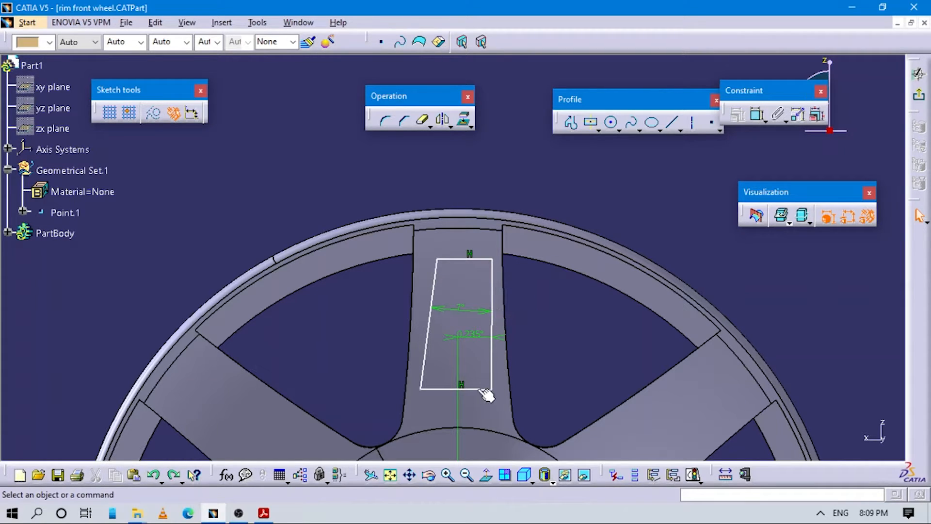
{"action": "left_click_drag", "start_coordinate": [483, 390], "coordinate": [490, 341]}
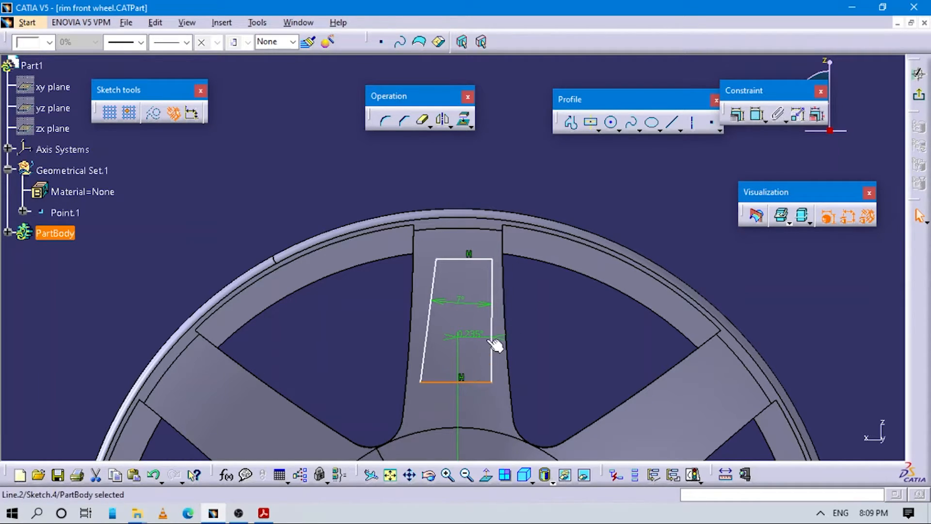
{"action": "key", "text": "ctrl+z"}
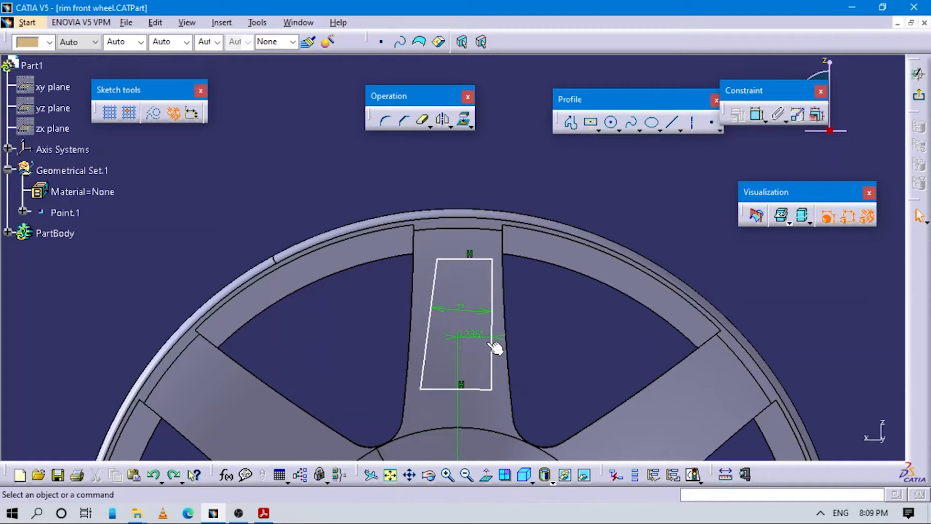
{"action": "key", "text": "ctrl+z"}
Shift the trapezoid's top edge until both sides taper evenly inside the spoke, and delete the 7° angle dimension
{"action": "mouse_move", "coordinate": [493, 340]}
{"action": "left_mouse_down"}
{"action": "mouse_move", "coordinate": [484, 327]}
{"action": "mouse_move", "coordinate": [493, 337]}
{"action": "left_mouse_up"}
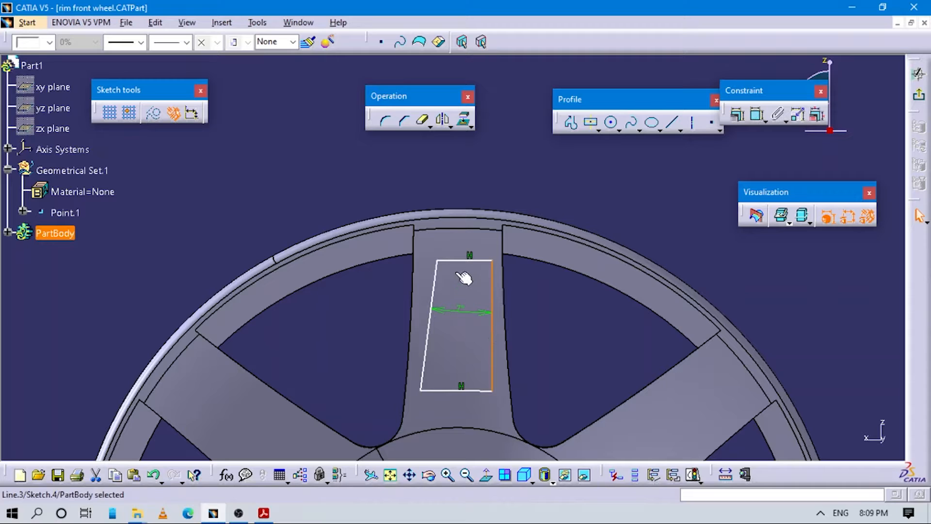
{"action": "mouse_move", "coordinate": [460, 265]}
{"action": "left_mouse_down"}
{"action": "mouse_move", "coordinate": [437, 264]}
{"action": "mouse_move", "coordinate": [446, 266]}
{"action": "left_mouse_up"}
{"action": "middle_click_drag", "start_coordinate": [493, 399], "coordinate": [476, 322]}
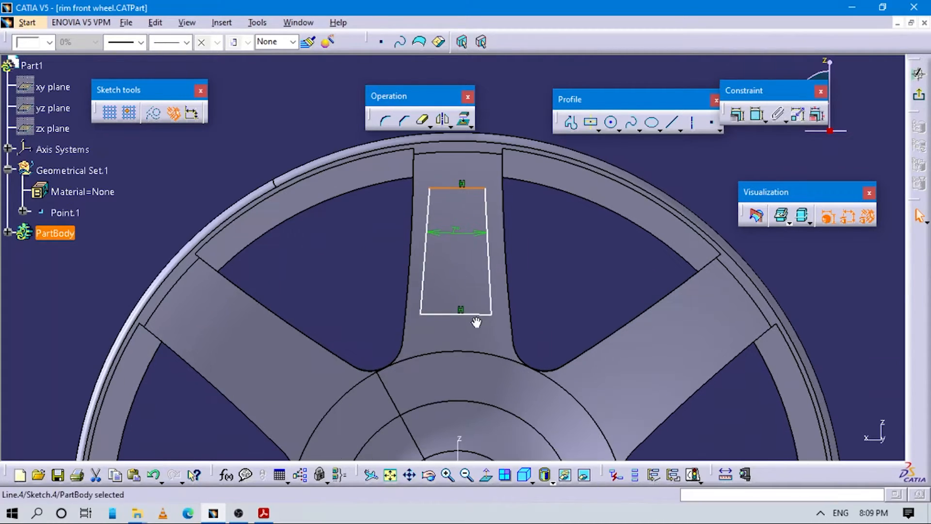
{"action": "left_click", "coordinate": [555, 285]}
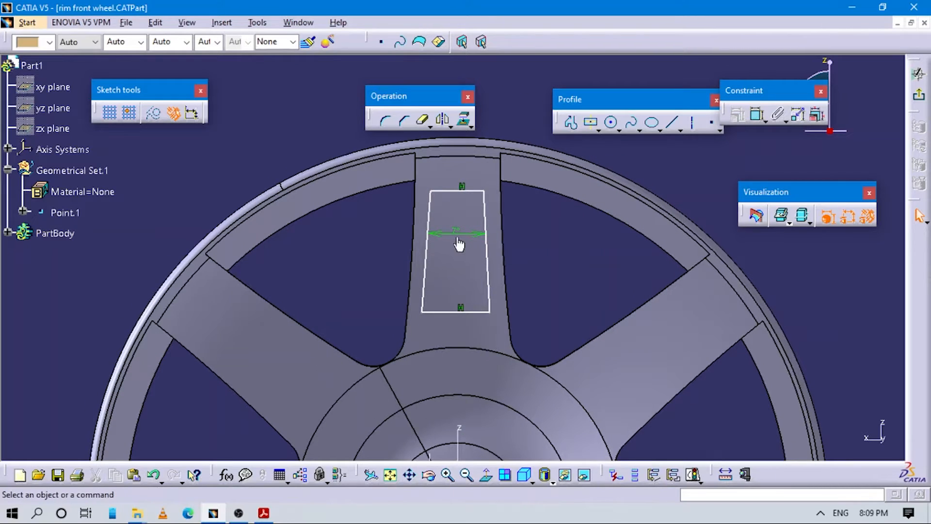
{"action": "left_click", "coordinate": [458, 237]}
{"action": "key", "text": "Delete"}
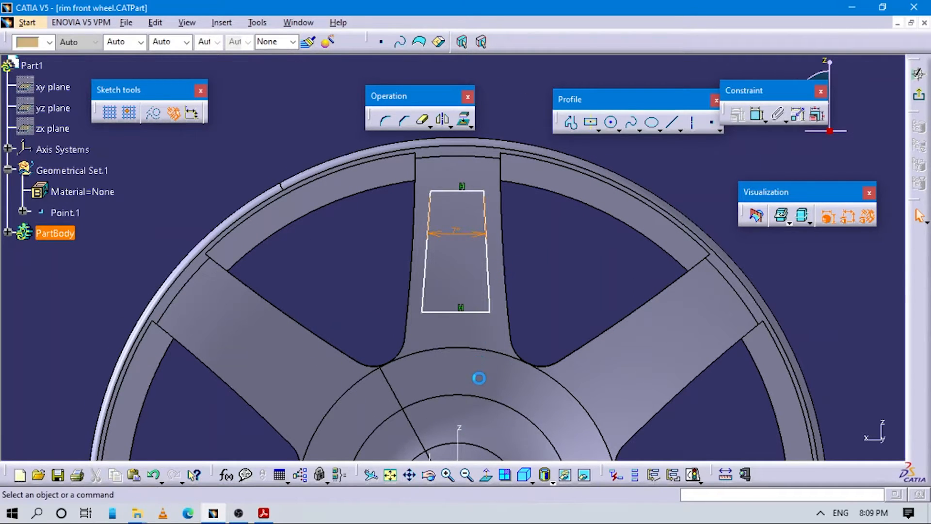
Recheck the spoke pocket's dimensions on page 13 of 15. Final.pdf in Adobe Acrobat Reader
{"action": "middle_click_drag", "start_coordinate": [480, 378], "coordinate": [494, 355]}
{"action": "key", "text": "alt+Tab"}
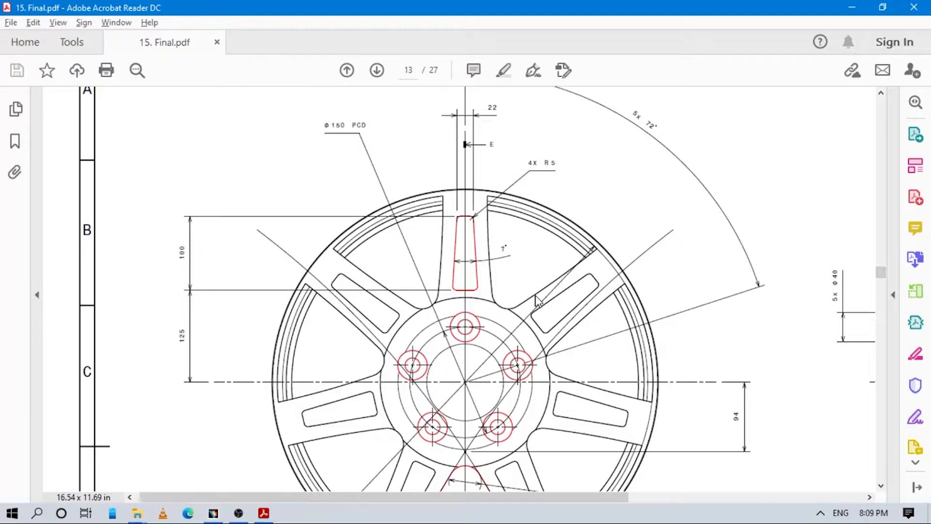
{"action": "scroll", "coordinate": [488, 254], "scroll_direction": "down", "scroll_amount": 2}
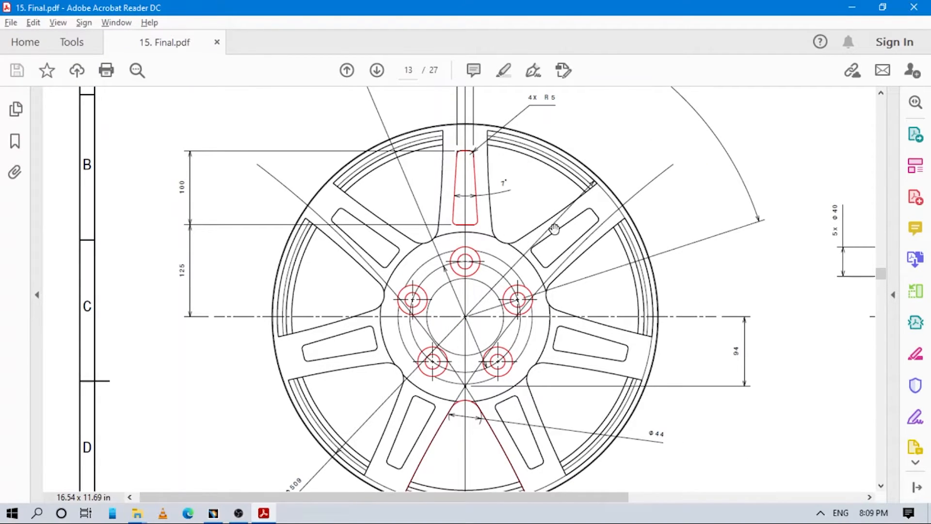
Return to CATIA V5, dimension the distance between the trapezoid's top and bottom edges, and set it to 100 mm per the PDF drawing
{"action": "key", "text": "alt+Tab"}
{"action": "left_click", "coordinate": [759, 114]}
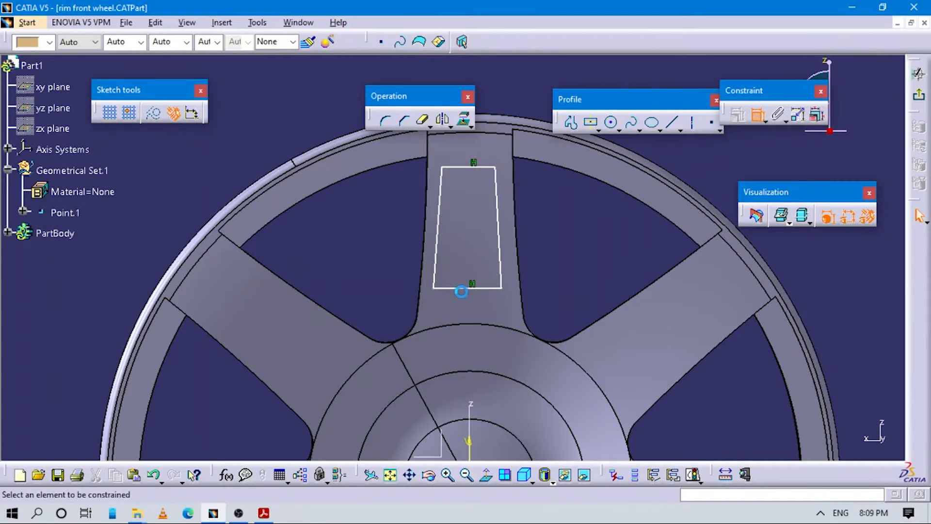
{"action": "left_click", "coordinate": [478, 288]}
{"action": "left_click", "coordinate": [484, 168]}
{"action": "left_click", "coordinate": [383, 231]}
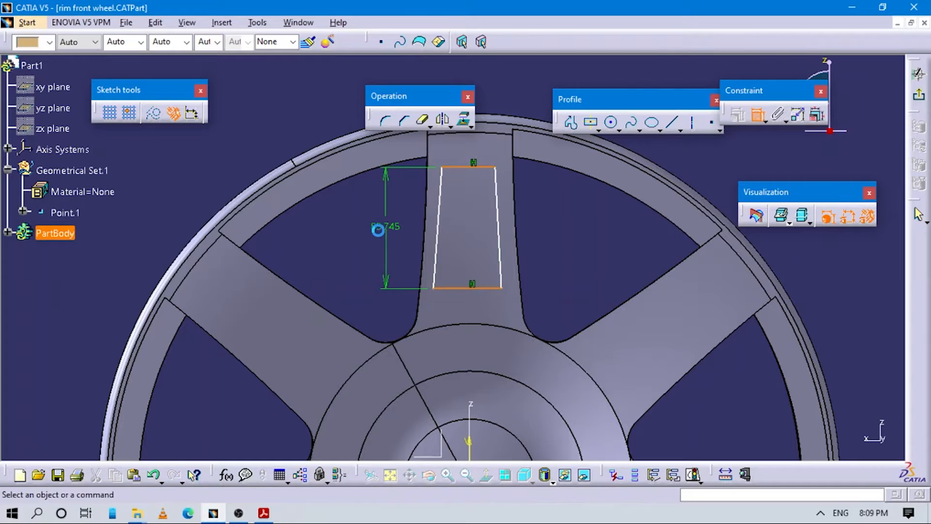
{"action": "double_click", "coordinate": [384, 232]}
{"action": "key", "text": "Escape"}
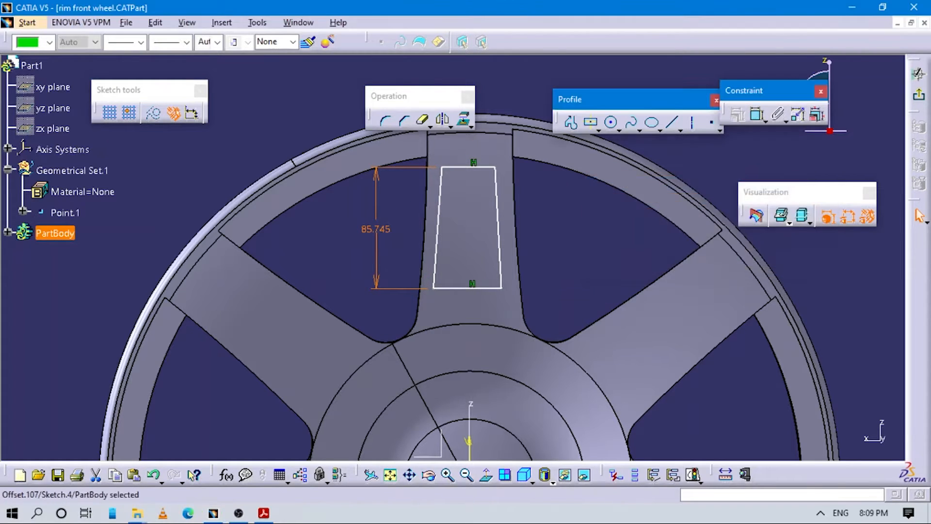
{"action": "key", "text": "alt+Tab"}
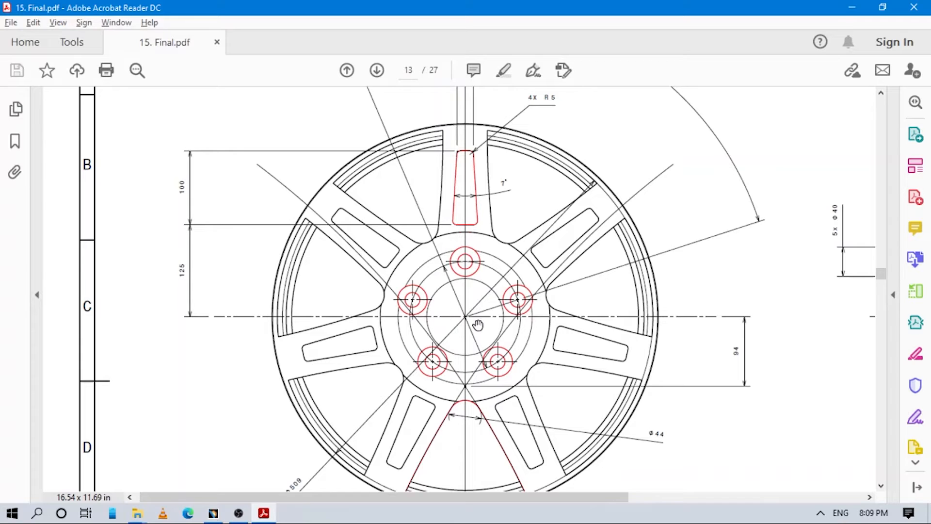
{"action": "key", "text": "alt+Tab"}
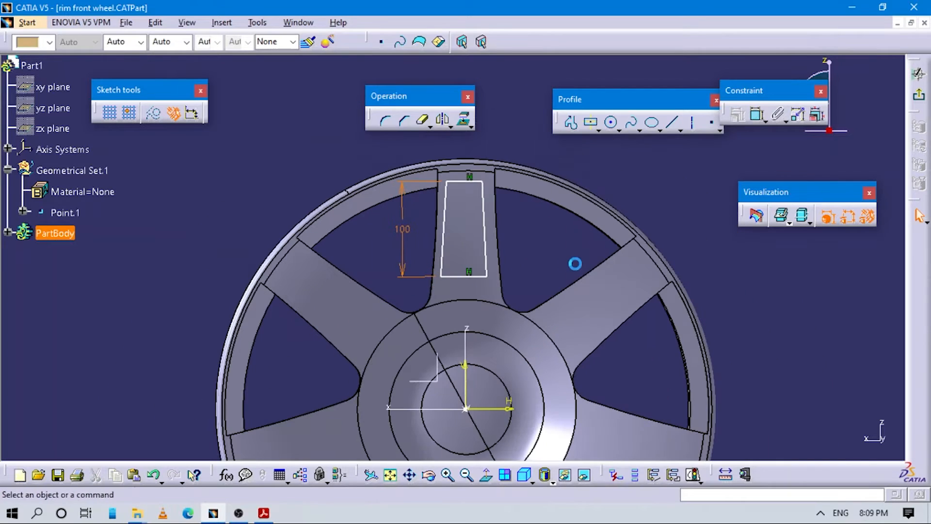
Dimension the trapezoid's bottom edge from the horizontal axis and set the distance to 125 mm, checking it against the PDF drawing
{"action": "left_click", "coordinate": [758, 115]}
{"action": "left_click", "coordinate": [464, 276]}
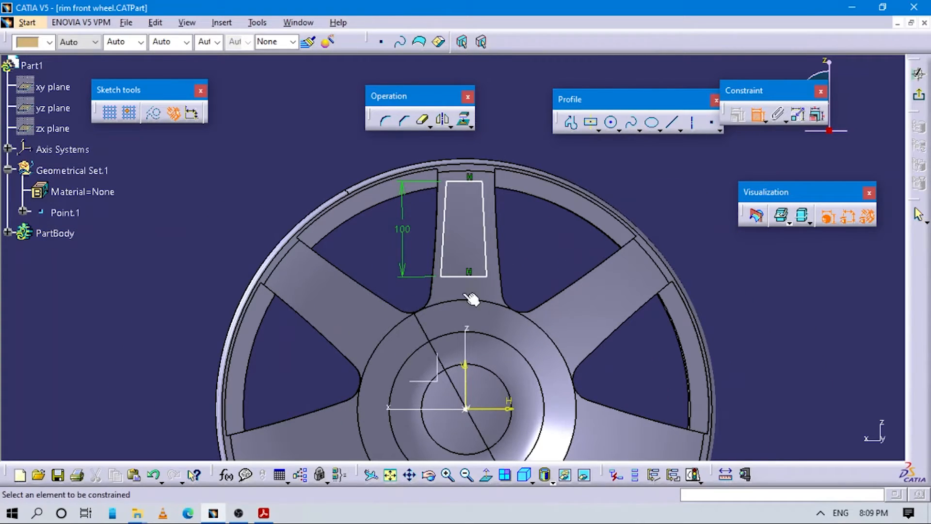
{"action": "left_click", "coordinate": [484, 408]}
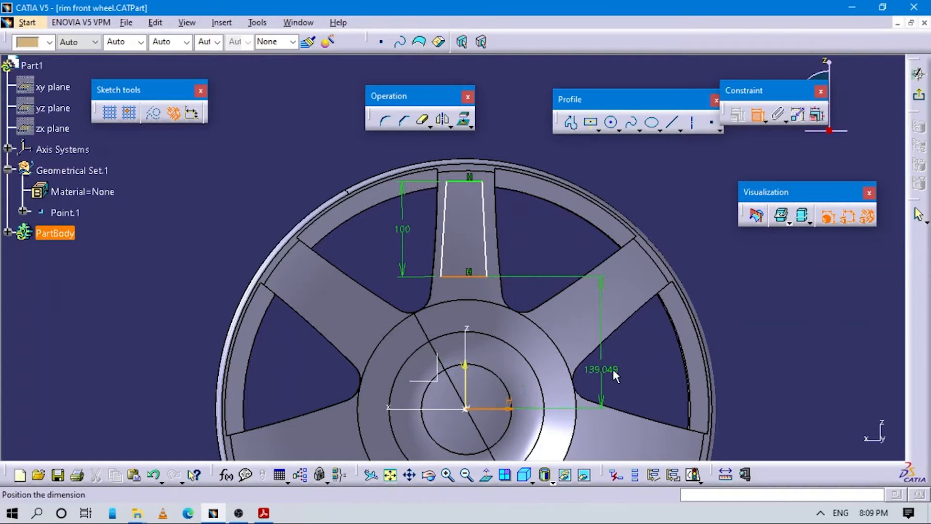
{"action": "left_click", "coordinate": [621, 367]}
{"action": "double_click", "coordinate": [621, 368]}
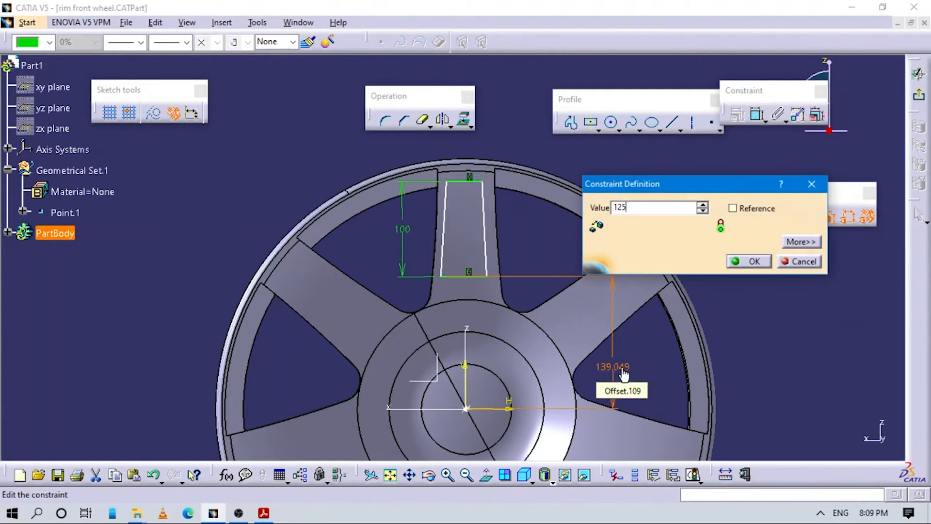
{"action": "key", "text": "alt+Tab"}
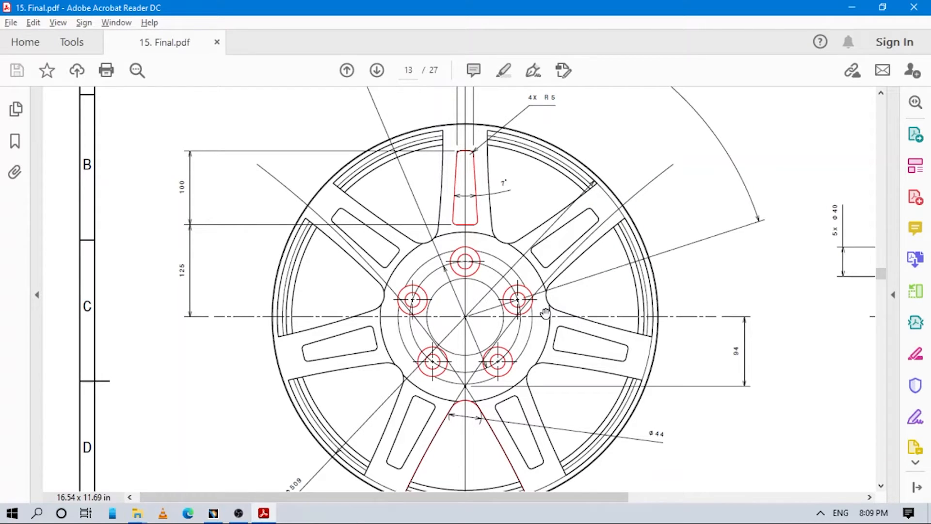
{"action": "key", "text": "alt+Tab"}
{"action": "mouse_move", "coordinate": [543, 313]}
{"action": "middle_mouse_down"}
{"action": "mouse_move", "coordinate": [517, 265]}
{"action": "mouse_move", "coordinate": [484, 309]}
{"action": "mouse_move", "coordinate": [472, 276]}
{"action": "mouse_move", "coordinate": [500, 311]}
{"action": "mouse_move", "coordinate": [486, 279]}
{"action": "middle_mouse_up"}
{"action": "middle_click_drag", "start_coordinate": [578, 273], "coordinate": [580, 276]}
{"action": "left_click", "coordinate": [580, 276]}
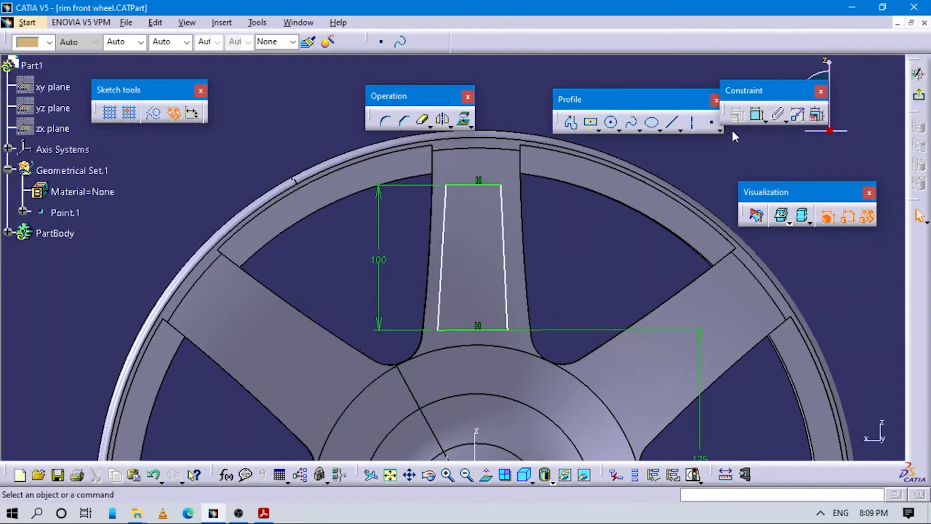
Dimension the angle between the trapezoid's left side and the vertical axis and set it to 3.5°
{"action": "left_click", "coordinate": [758, 115]}
{"action": "middle_click_drag", "start_coordinate": [473, 441], "coordinate": [492, 392]}
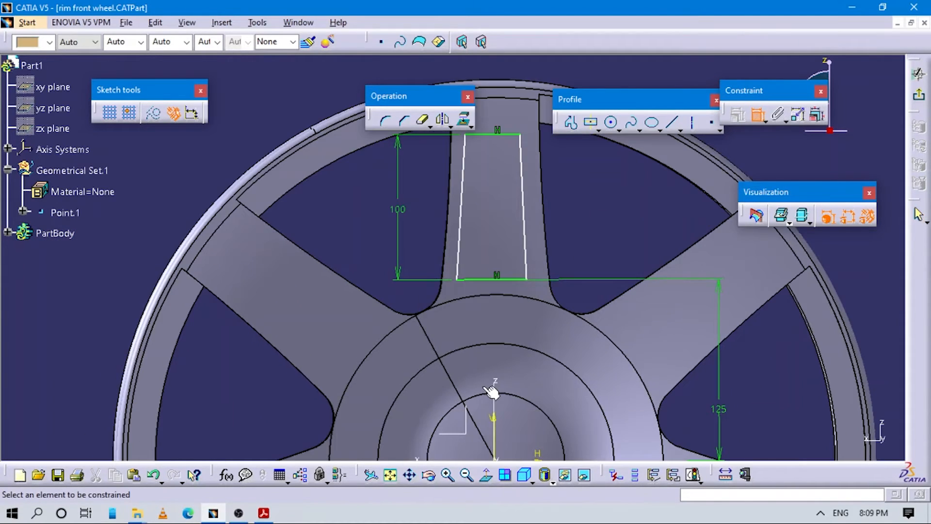
{"action": "left_click", "coordinate": [495, 418]}
{"action": "left_click", "coordinate": [462, 247]}
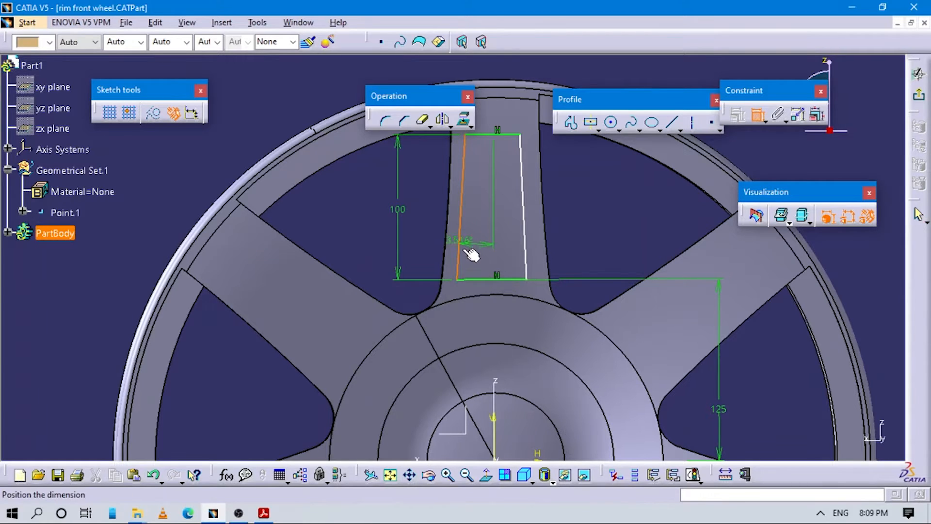
{"action": "mouse_move", "coordinate": [495, 116]}
{"action": "middle_mouse_down"}
{"action": "mouse_move", "coordinate": [493, 210]}
{"action": "mouse_move", "coordinate": [495, 197]}
{"action": "middle_mouse_up"}
{"action": "left_click", "coordinate": [481, 184]}
{"action": "double_click", "coordinate": [498, 193]}
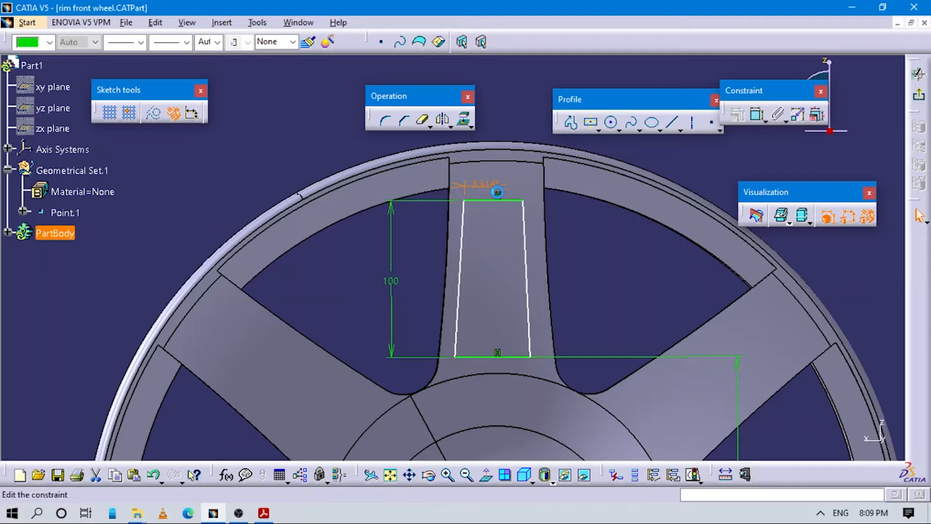
{"action": "type", "text": "3.5"}
{"action": "key", "text": "Return"}
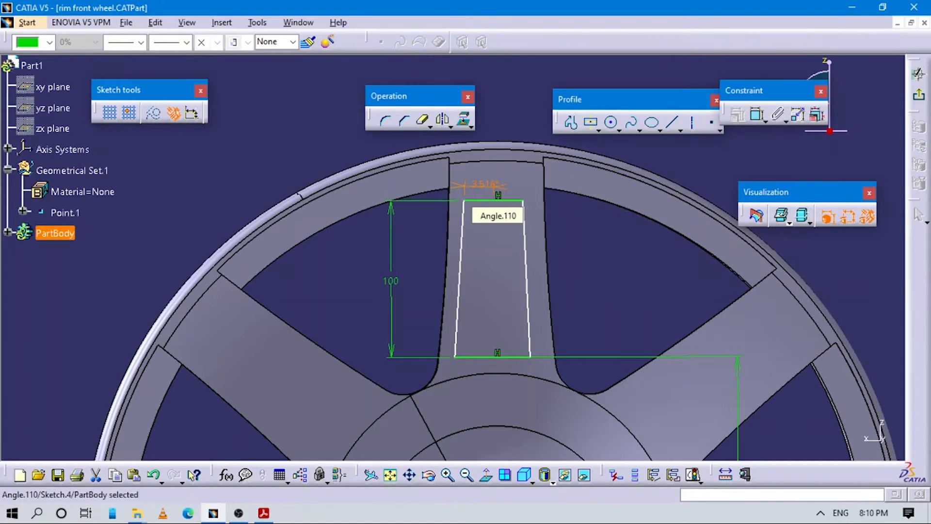
{"action": "middle_click_drag", "start_coordinate": [483, 233], "coordinate": [504, 339], "text": "ctrl"}
{"action": "left_click", "coordinate": [613, 246]}
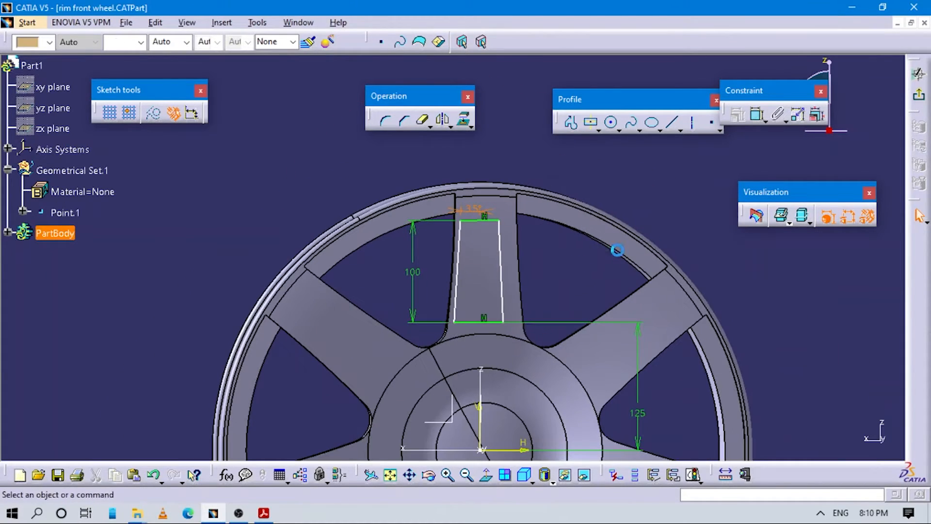
Dimension the angle between the trapezoid's right side and the vertical axis and set it to 3.5°
{"action": "left_click", "coordinate": [757, 115]}
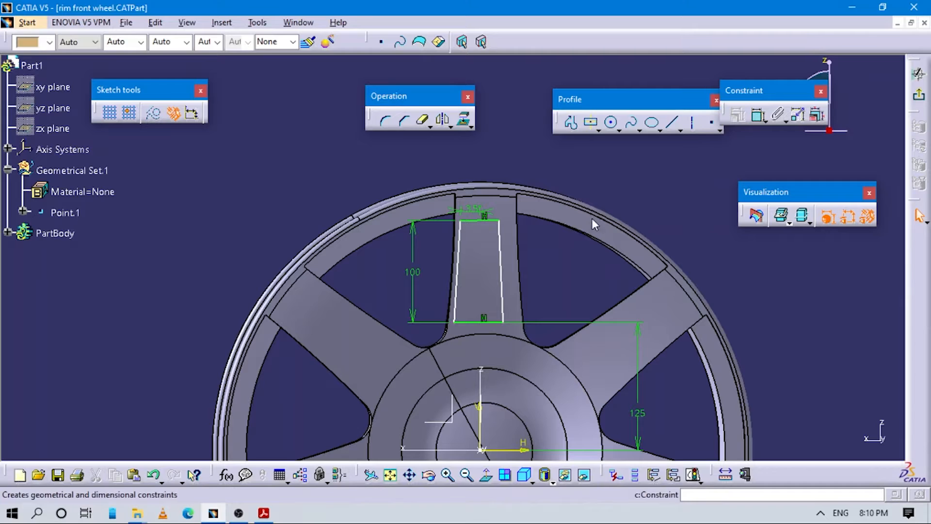
{"action": "left_click", "coordinate": [507, 297]}
{"action": "left_click", "coordinate": [482, 411]}
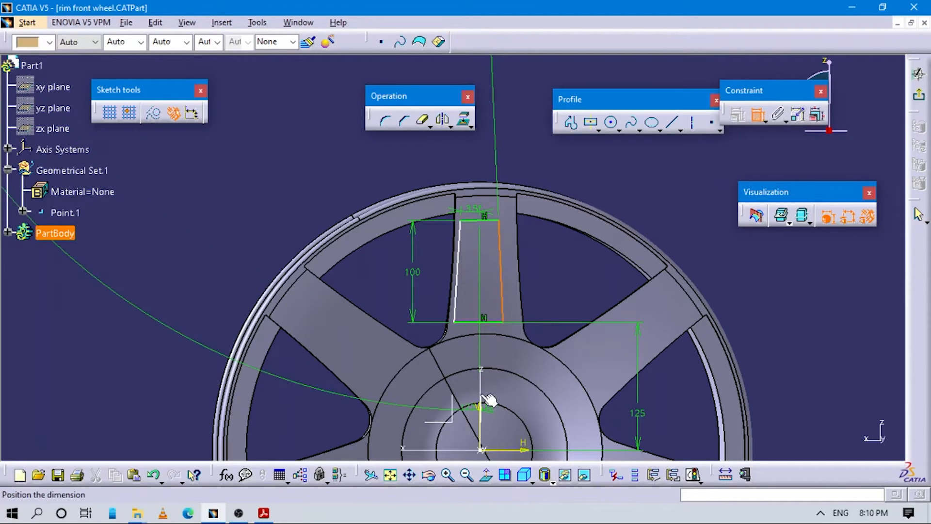
{"action": "left_click", "coordinate": [502, 293]}
{"action": "double_click", "coordinate": [504, 288]}
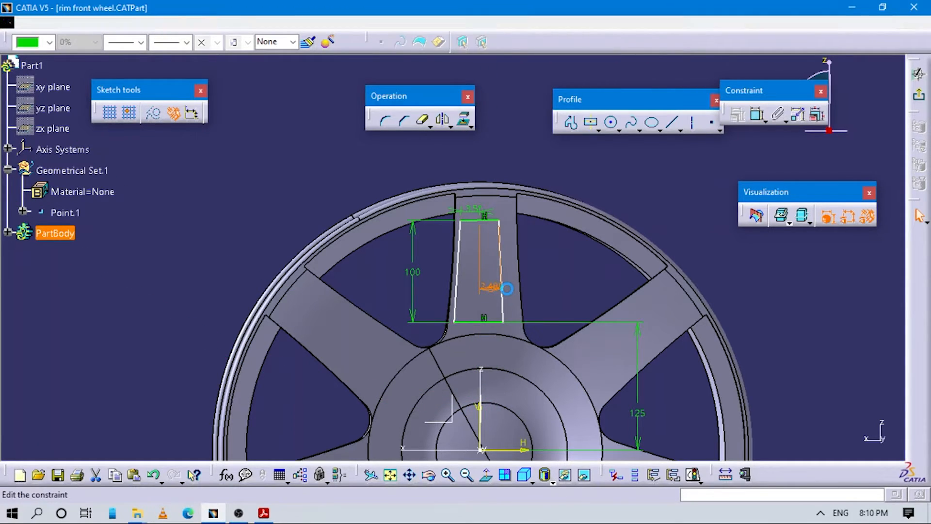
{"action": "type", "text": "3.5deg"}
{"action": "key", "text": "Return"}
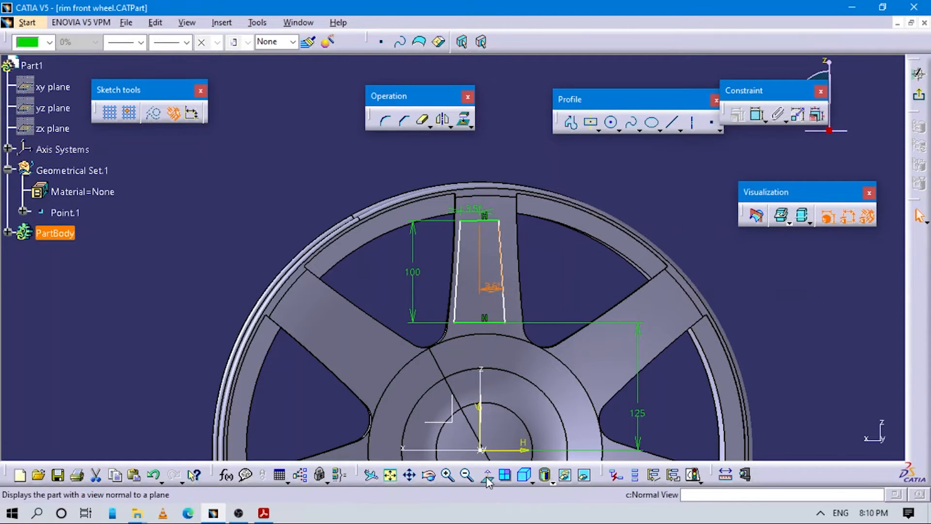
{"action": "left_click", "coordinate": [466, 475]}
{"action": "middle_click_drag", "start_coordinate": [489, 333], "coordinate": [558, 213]}
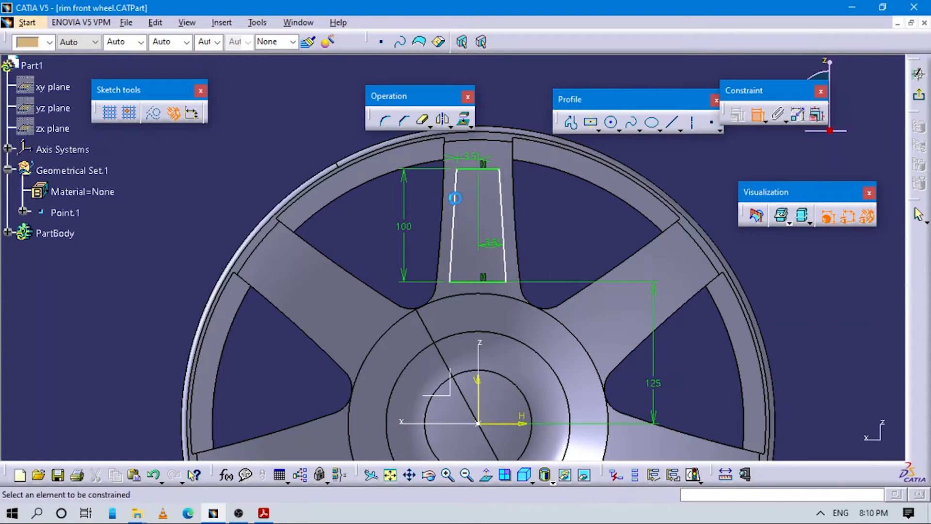
{"action": "left_click", "coordinate": [500, 212]}
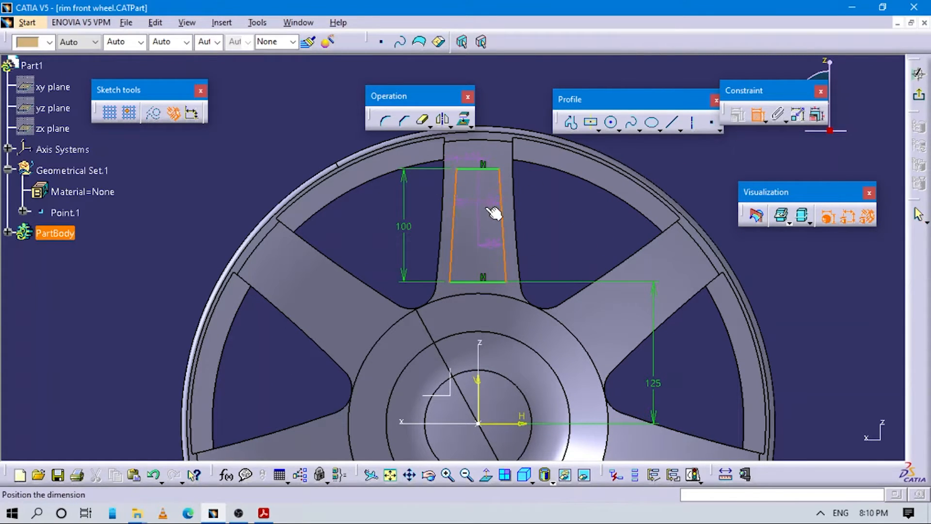
{"action": "key", "text": "Escape"}
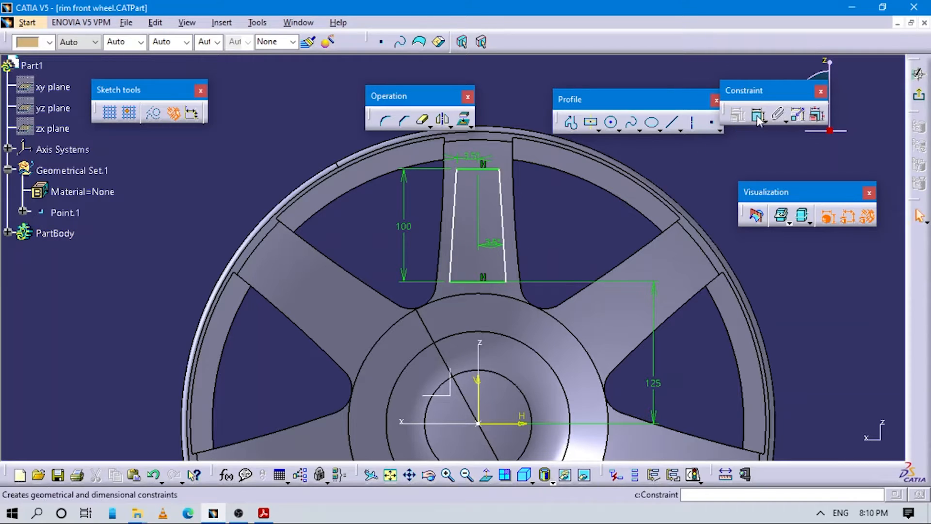
{"action": "left_click", "coordinate": [758, 116]}
{"action": "left_click", "coordinate": [454, 200]}
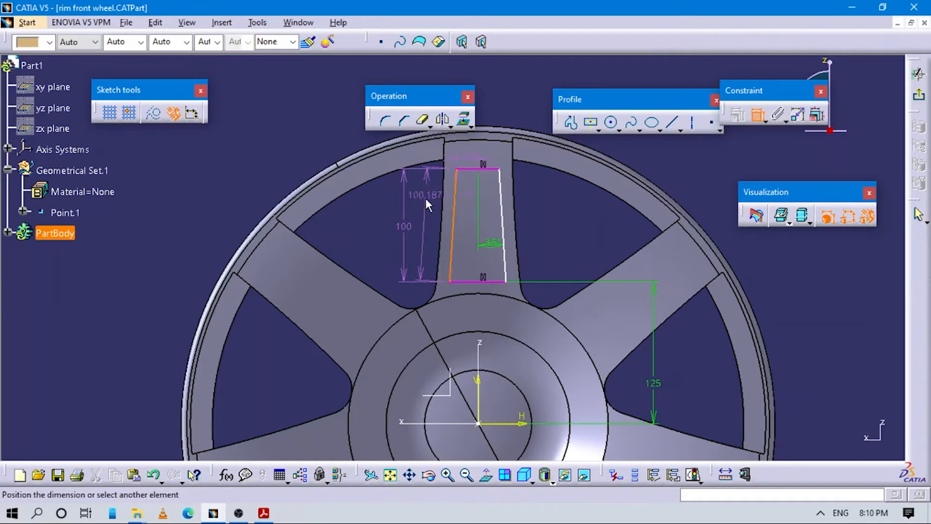
{"action": "left_click", "coordinate": [504, 425]}
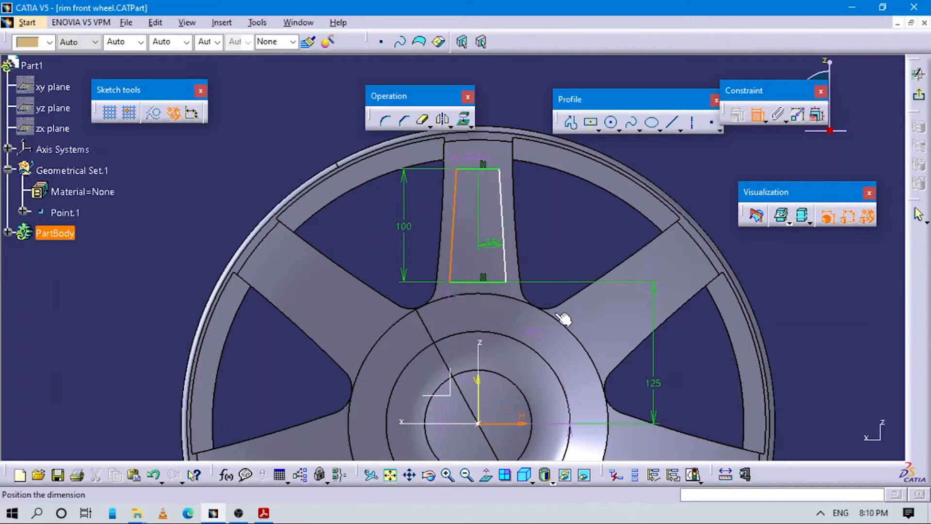
{"action": "key", "text": "Escape"}
{"action": "left_click", "coordinate": [757, 115]}
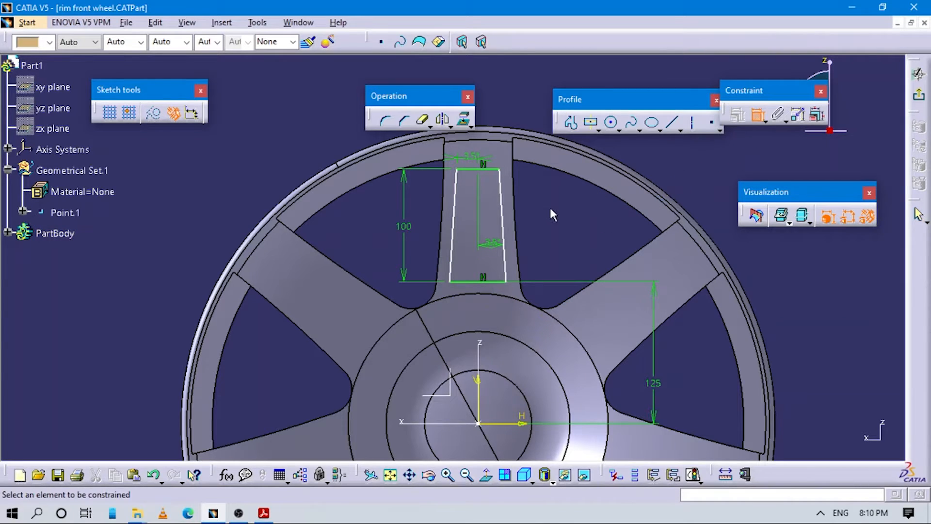
{"action": "key", "text": "Escape"}
{"action": "left_click", "coordinate": [501, 198]}
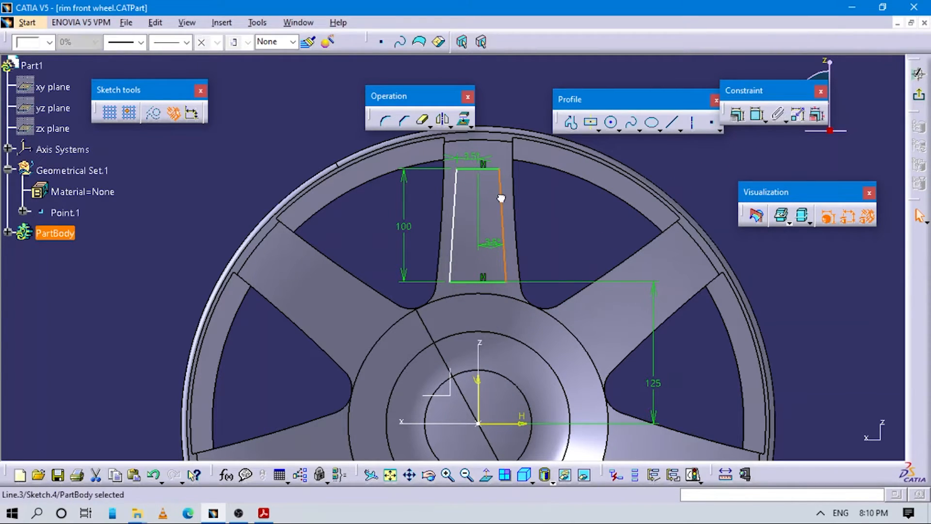
{"action": "left_click", "coordinate": [550, 220]}
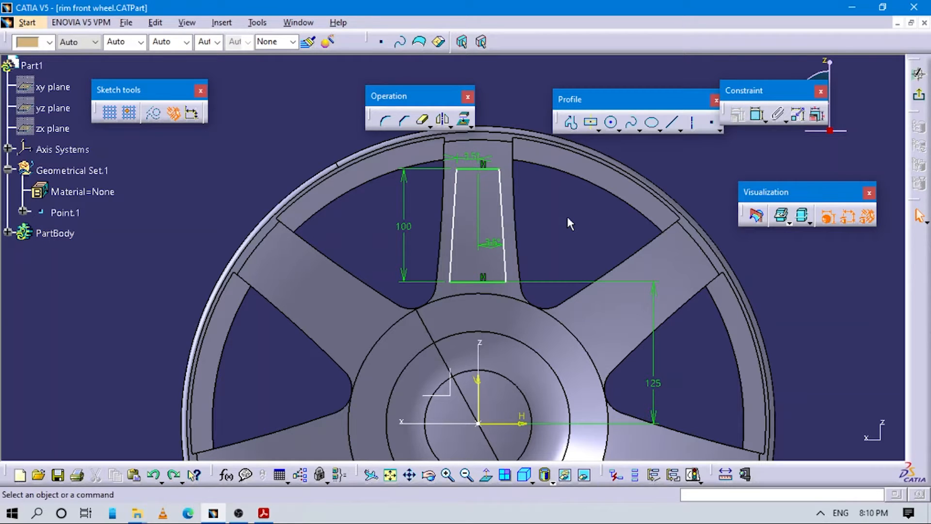
Check the pocket's top width on page 13 of the PDF drawing, and constrain the trapezoid's top edge in CATIA V5 to 22 mm
{"action": "key", "text": "alt+Tab"}
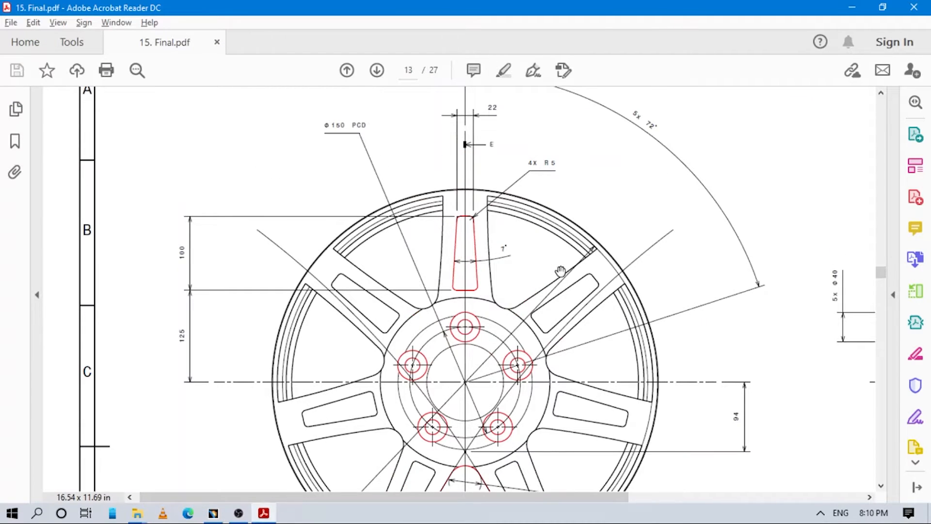
{"action": "scroll", "coordinate": [560, 271], "scroll_direction": "up", "scroll_amount": 2}
{"action": "scroll", "coordinate": [560, 271], "scroll_direction": "down", "scroll_amount": 6}
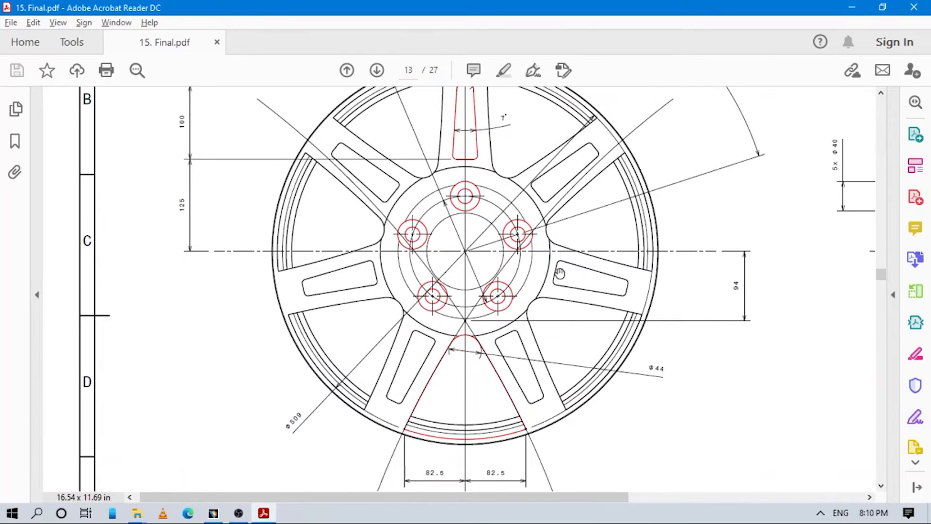
{"action": "scroll", "coordinate": [561, 273], "scroll_direction": "down", "scroll_amount": 2}
{"action": "scroll", "coordinate": [560, 273], "scroll_direction": "up", "scroll_amount": 6}
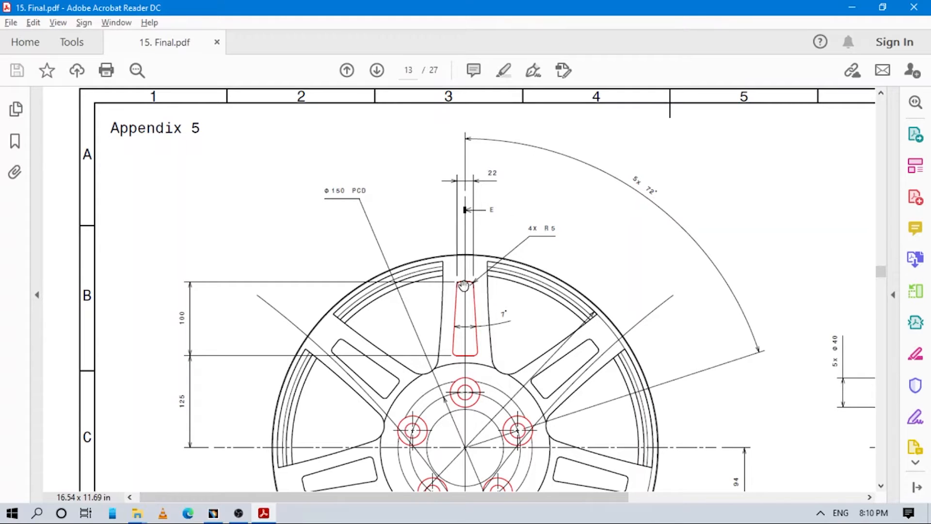
{"action": "key", "text": "alt+Tab"}
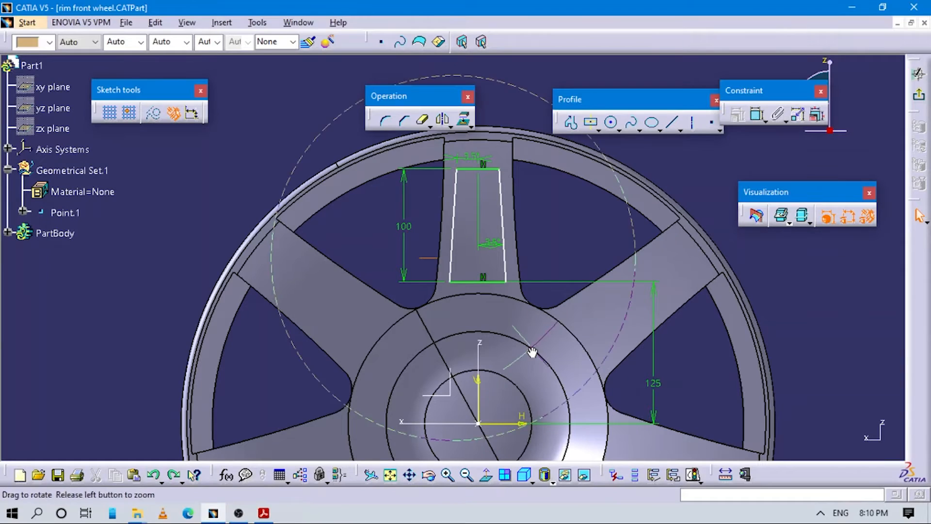
{"action": "middle_click_drag", "start_coordinate": [557, 257], "coordinate": [541, 347]}
{"action": "left_click", "coordinate": [758, 115]}
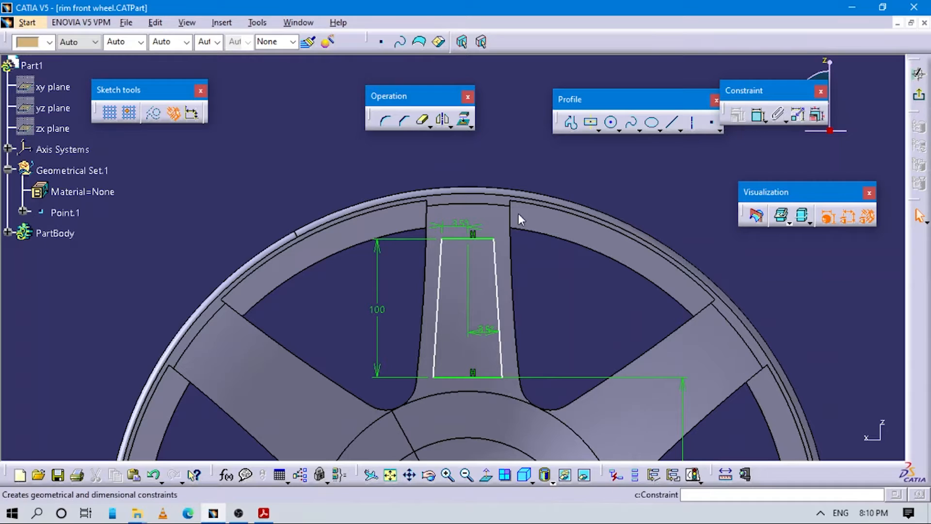
{"action": "left_click", "coordinate": [481, 239]}
{"action": "left_click", "coordinate": [482, 150]}
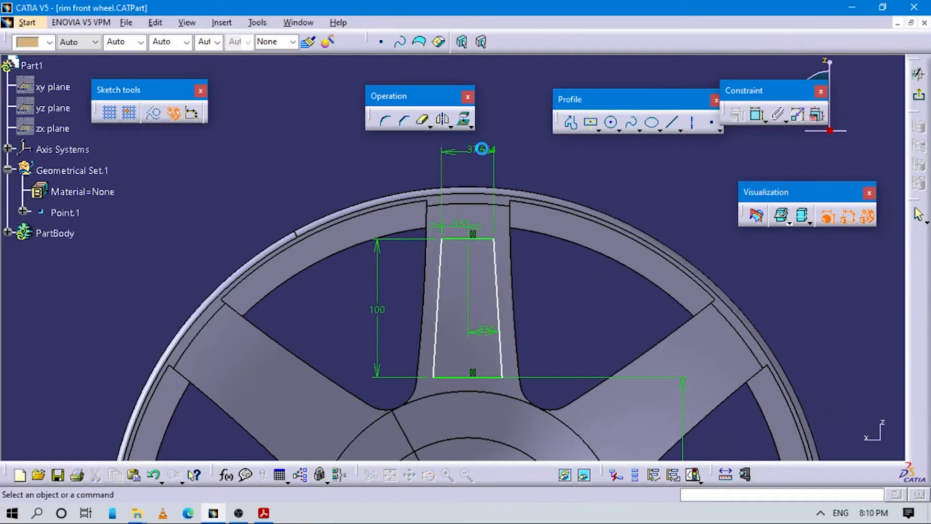
{"action": "double_click", "coordinate": [484, 155]}
{"action": "type", "text": "20"}
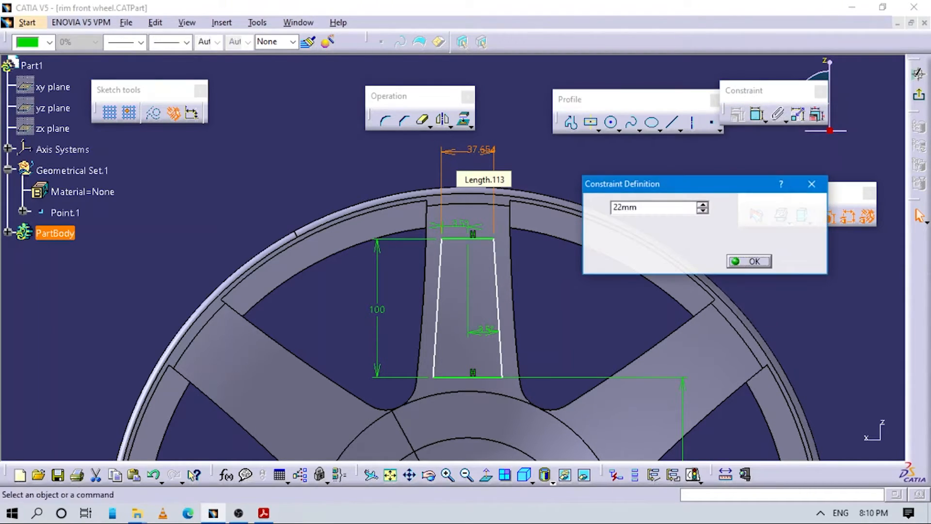
{"action": "key", "text": "Return"}
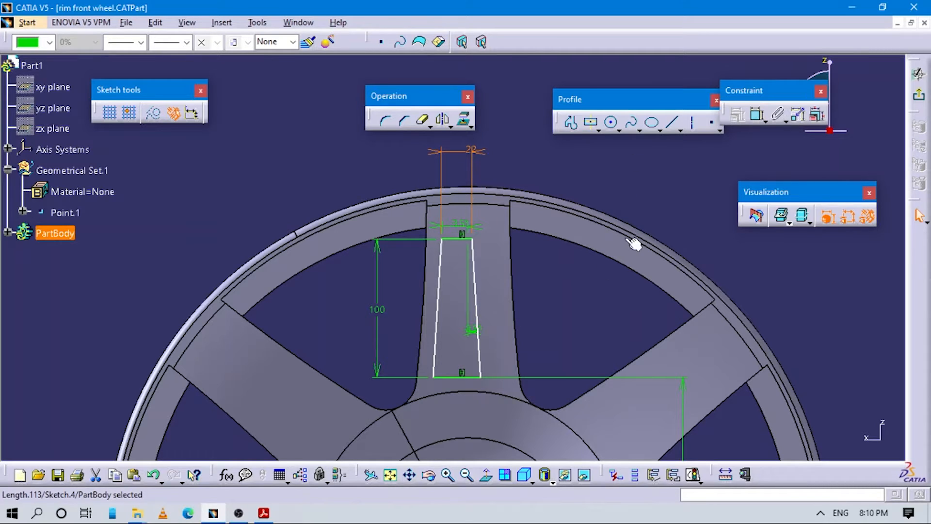
Try to constrain the two ends of the trapezoid's top edge symmetrically about the vertical axis
{"action": "left_click", "coordinate": [635, 244]}
{"action": "left_click", "coordinate": [758, 115]}
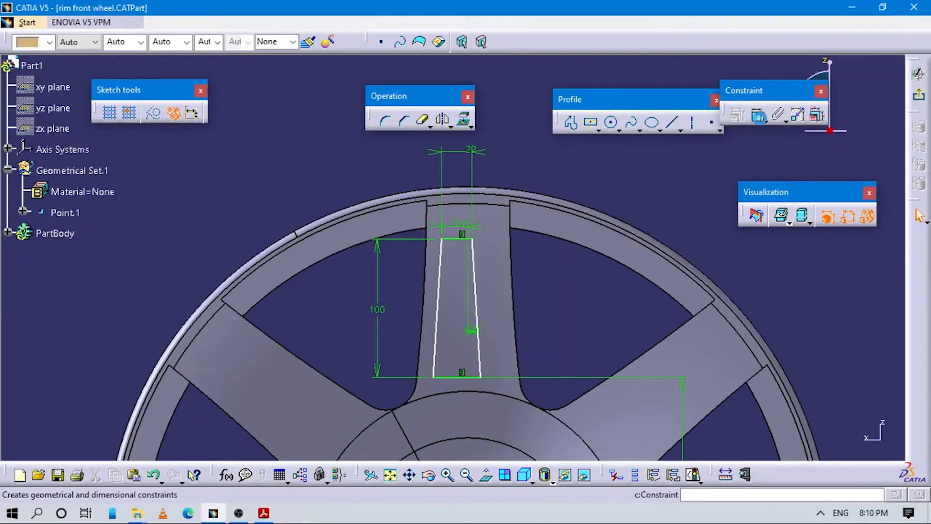
{"action": "left_click", "coordinate": [442, 239]}
{"action": "left_click", "coordinate": [472, 239]}
{"action": "middle_click_drag", "start_coordinate": [480, 353], "coordinate": [539, 258]}
{"action": "right_click", "coordinate": [563, 228]}
{"action": "left_click", "coordinate": [626, 285]}
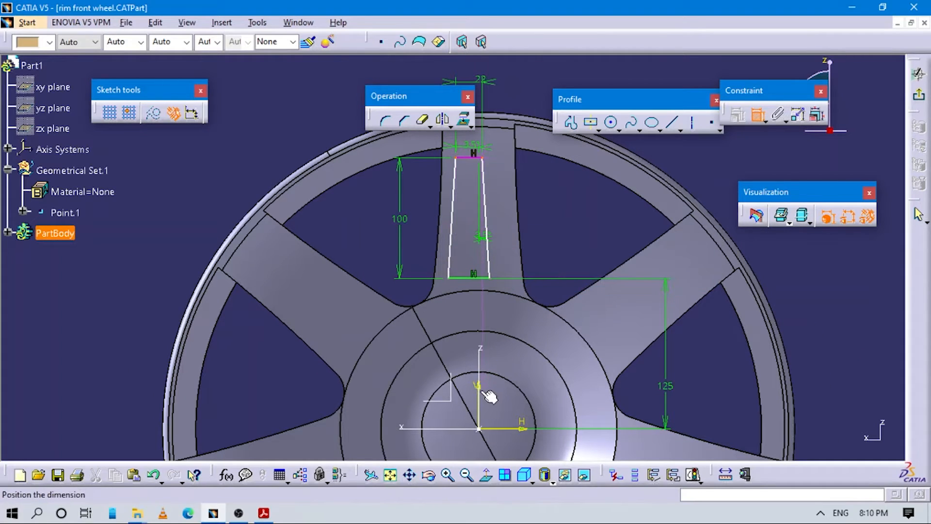
{"action": "left_click", "coordinate": [486, 391]}
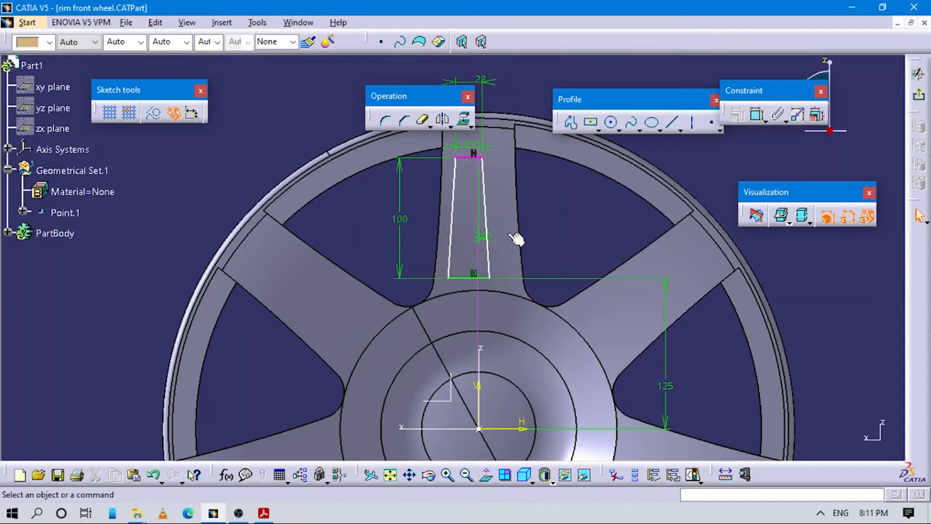
{"action": "middle_click_drag", "start_coordinate": [515, 239], "coordinate": [519, 275]}
{"action": "key", "text": "ctrl+z"}
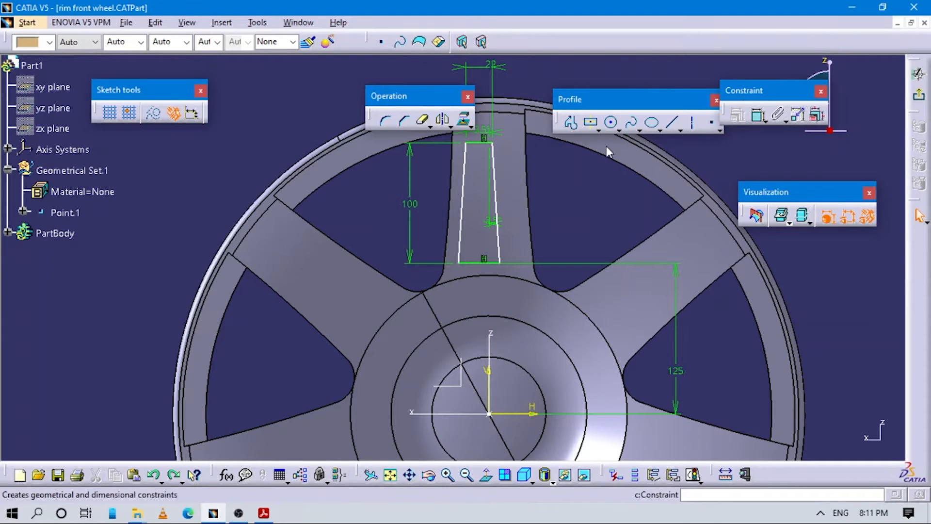
Dimension the trapezoid's top-left corner from the vertical axis and set the distance to 22/2, i.e. 11 mm
{"action": "left_click", "coordinate": [474, 144]}
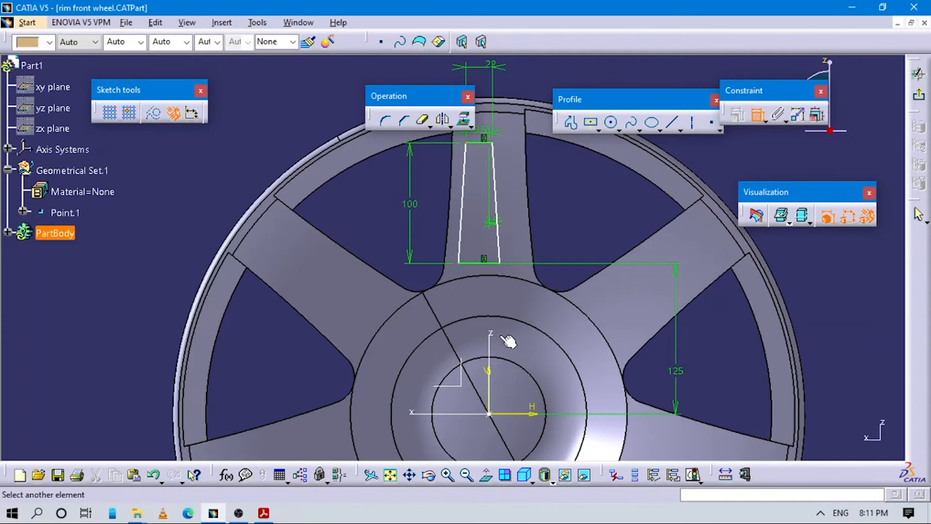
{"action": "left_click", "coordinate": [490, 376]}
{"action": "middle_click_drag", "start_coordinate": [479, 215], "coordinate": [489, 340]}
{"action": "left_click", "coordinate": [494, 147]}
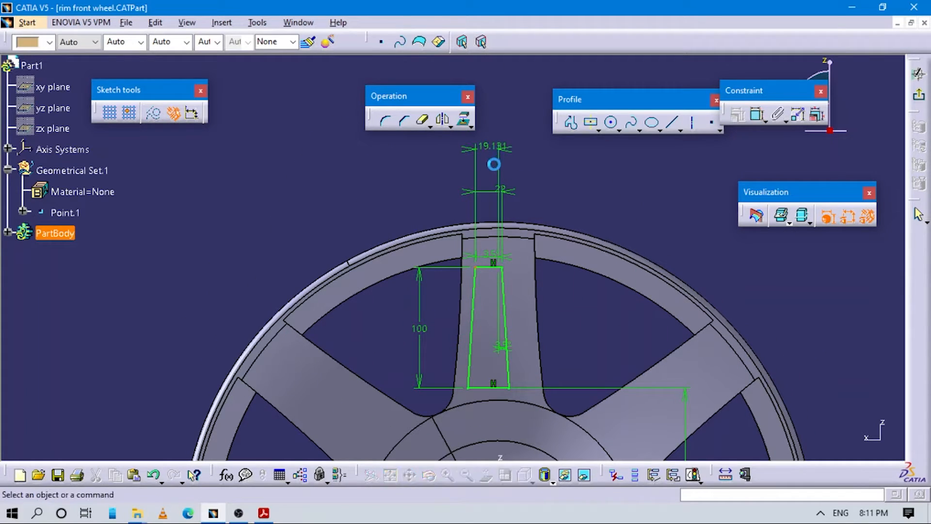
{"action": "double_click", "coordinate": [493, 146]}
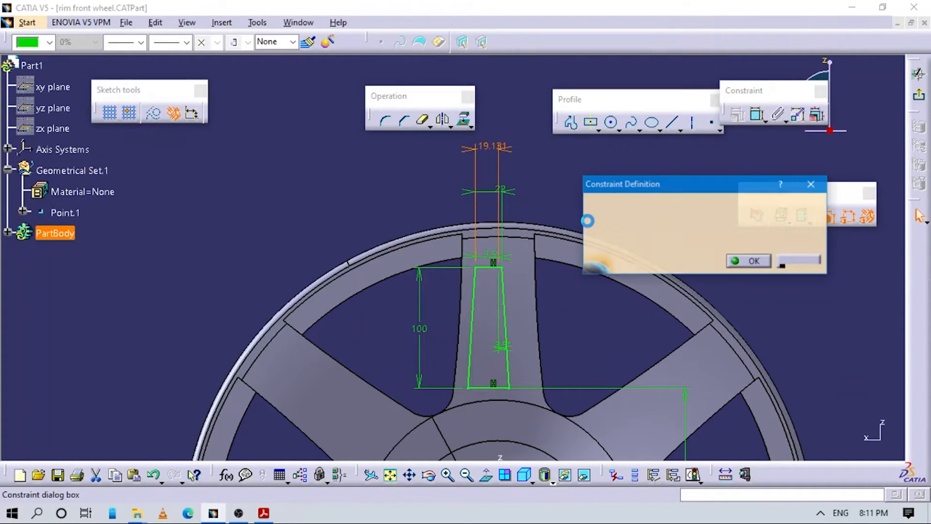
{"action": "type", "text": "22/"}
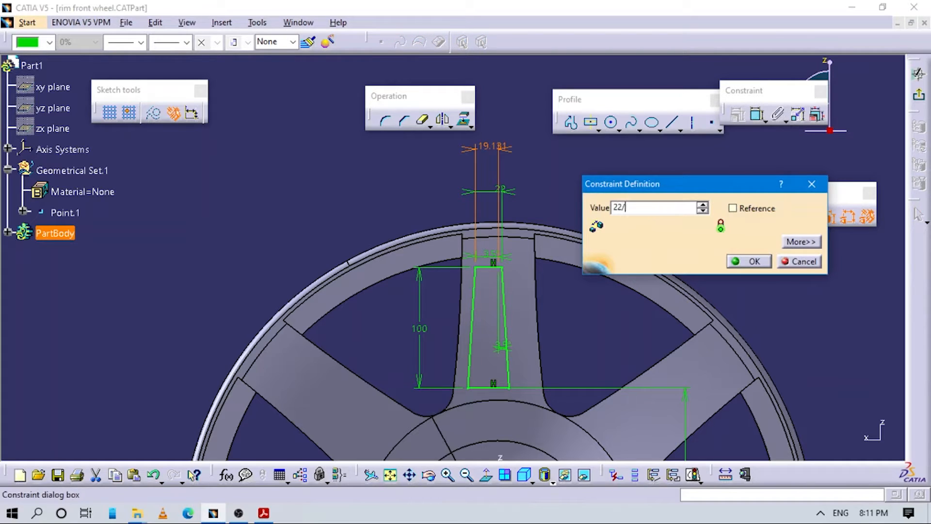
{"action": "type", "text": "2"}
{"action": "key", "text": "Return"}
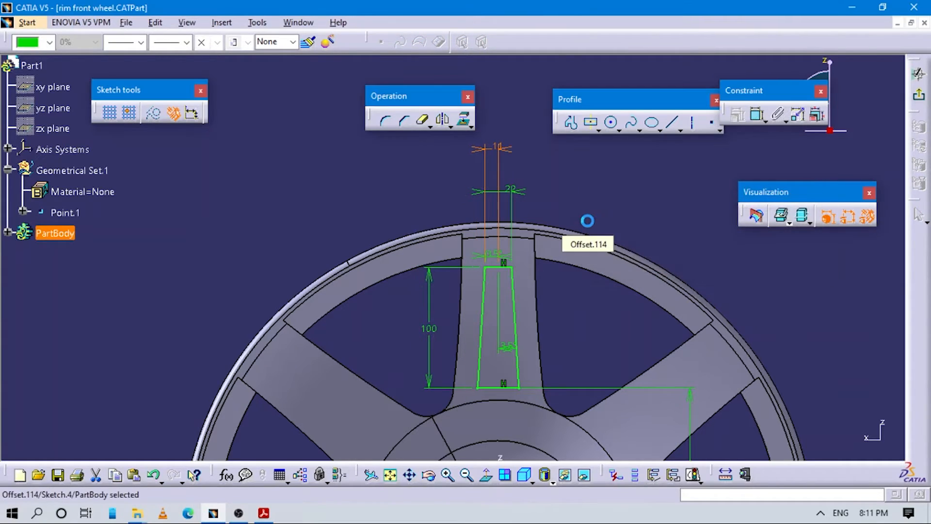
{"action": "middle_click_drag", "start_coordinate": [542, 374], "coordinate": [546, 315]}
{"action": "left_click", "coordinate": [581, 270]}
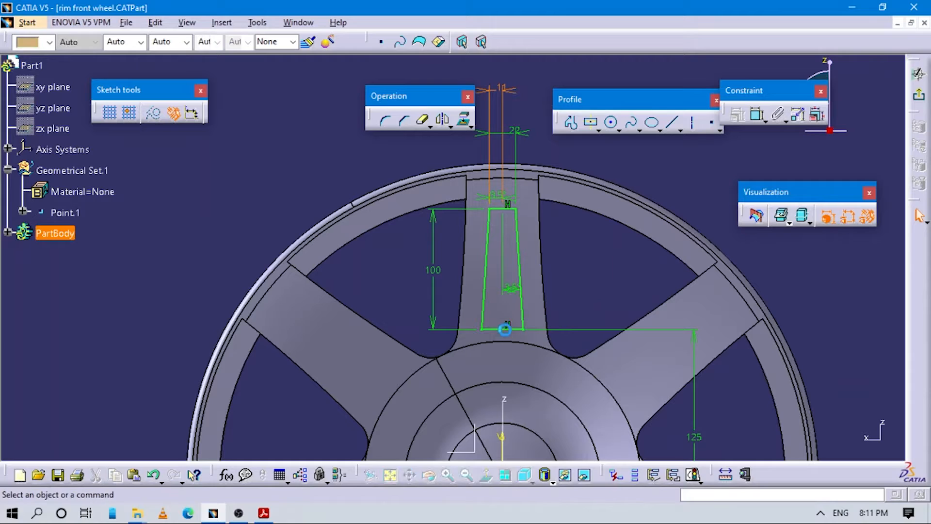
{"action": "middle_click_drag", "start_coordinate": [498, 390], "coordinate": [507, 431]}
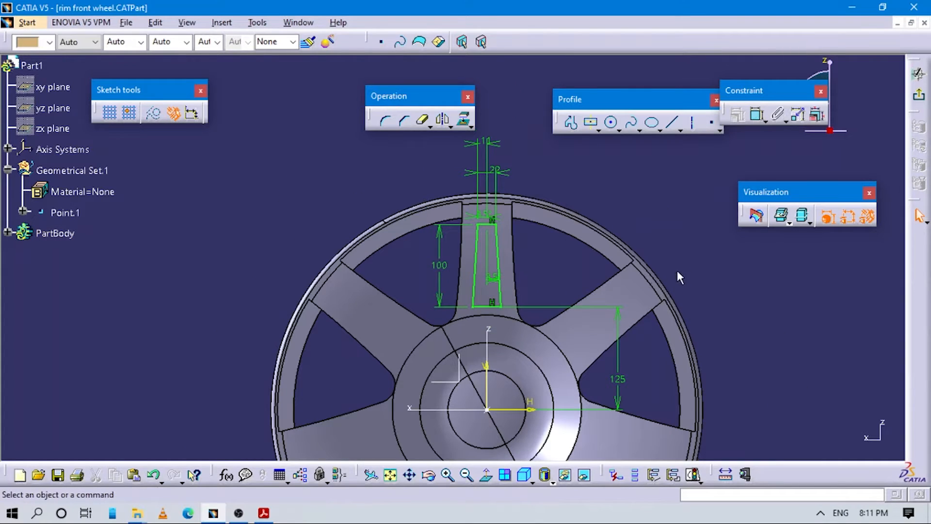
Exit the sketch and cut the trapezoid through the upper spoke as a 250 mm deep pocket in the reversed direction
{"action": "left_click", "coordinate": [919, 94]}
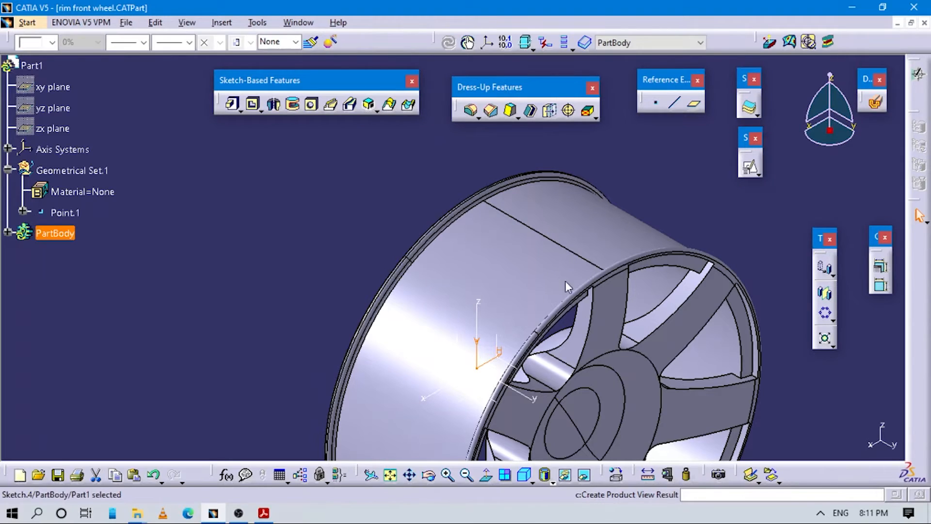
{"action": "middle_click_drag", "start_coordinate": [565, 281], "coordinate": [522, 263]}
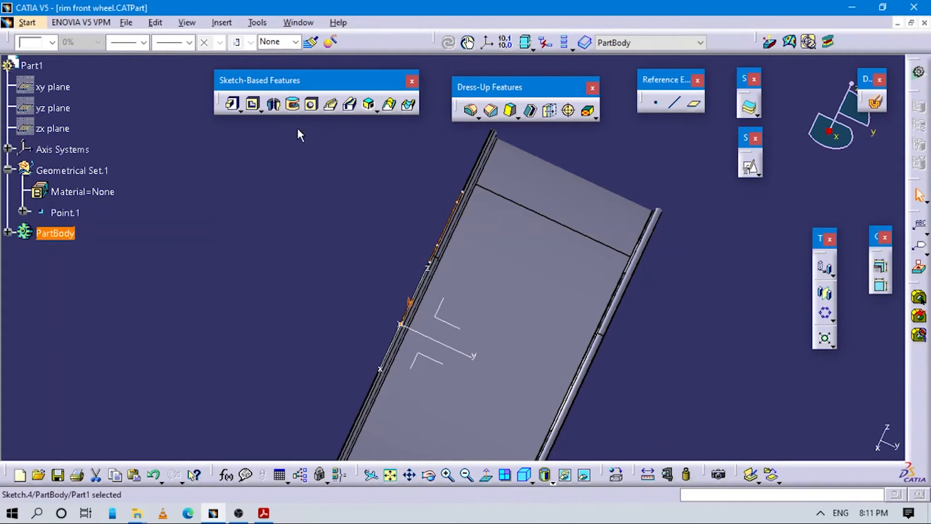
{"action": "left_click", "coordinate": [253, 104]}
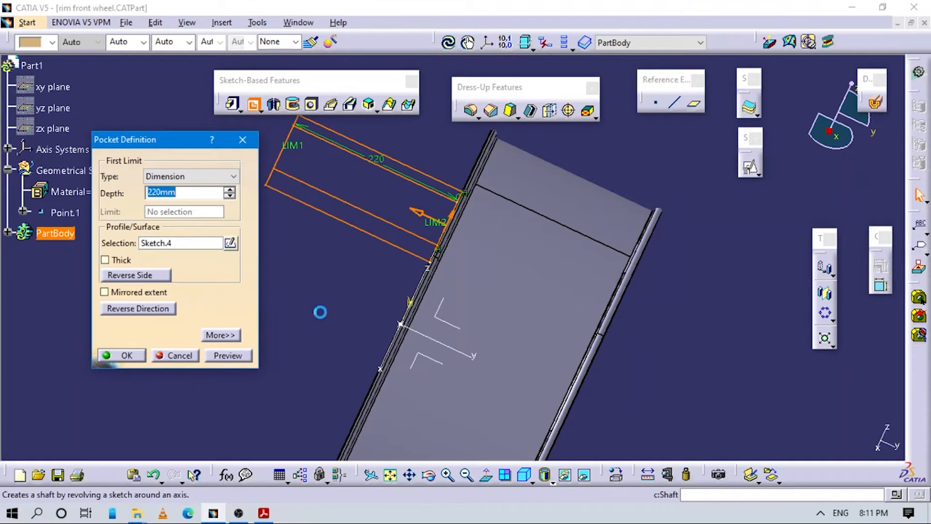
{"action": "left_click", "coordinate": [167, 310]}
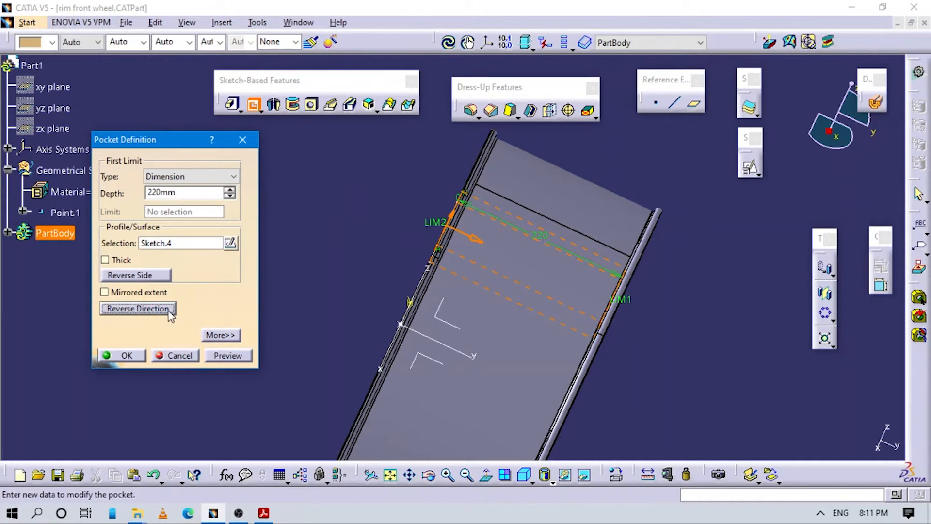
{"action": "left_click", "coordinate": [230, 190]}
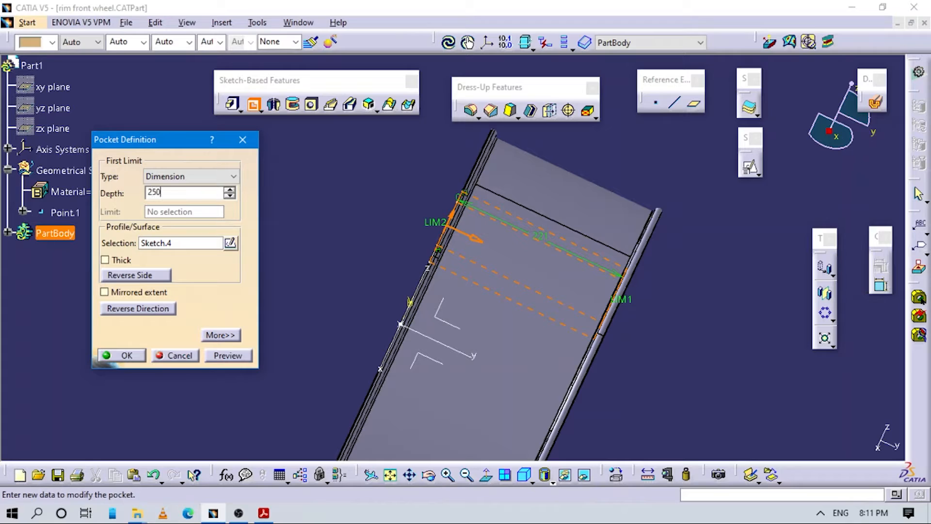
{"action": "key", "text": "Return"}
{"action": "type", "text": "PO"}
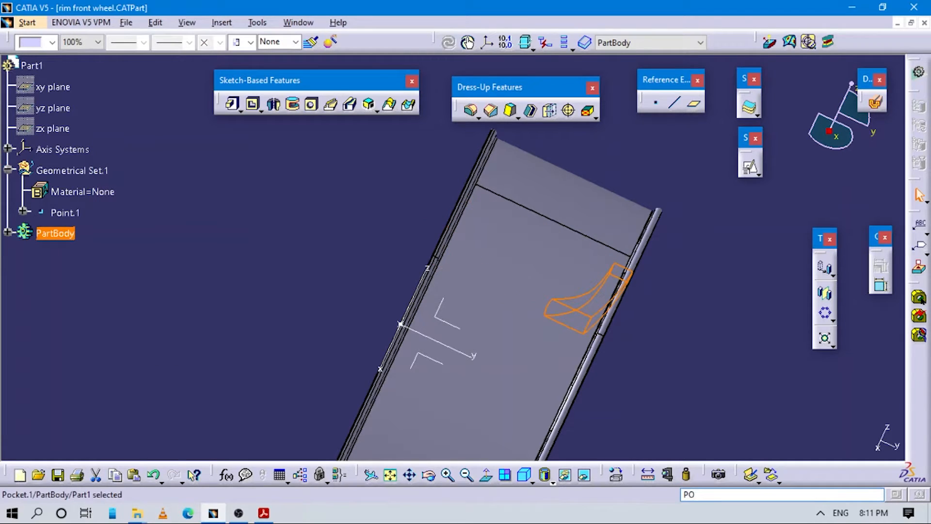
{"action": "left_click", "coordinate": [820, 513]}
{"action": "left_click", "coordinate": [720, 407]}
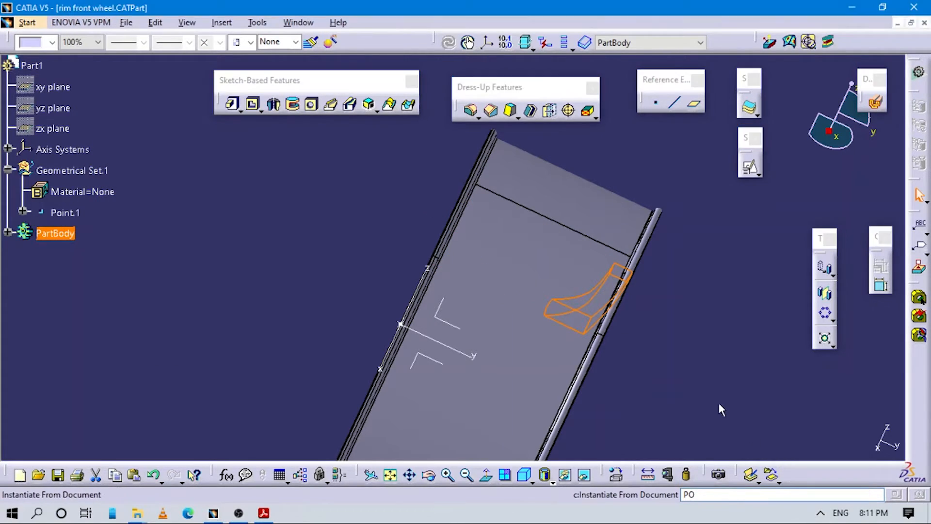
Examine the new pocket on the spoke and check its corner radius on page 13 of the PDF drawing in Acrobat Reader
{"action": "middle_click_drag", "start_coordinate": [492, 259], "coordinate": [521, 351]}
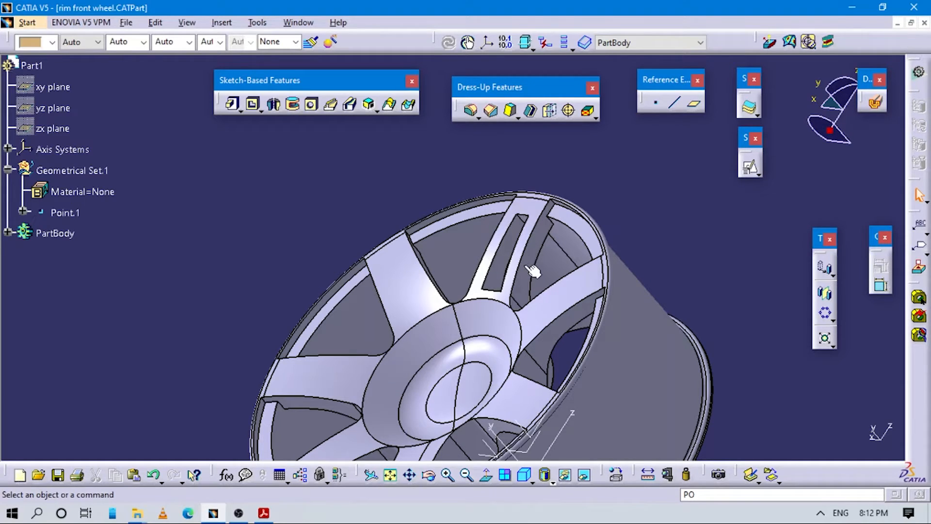
{"action": "middle_click_drag", "start_coordinate": [526, 266], "coordinate": [544, 275]}
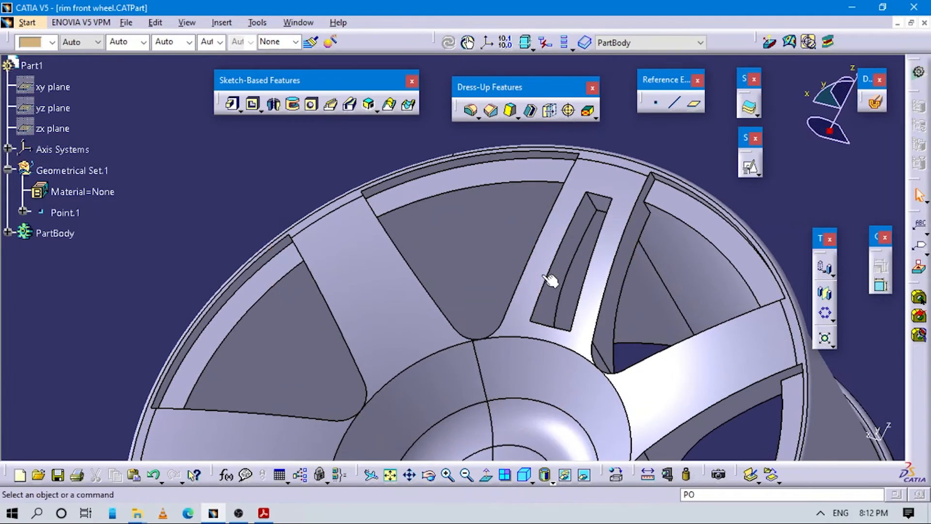
{"action": "left_click", "coordinate": [264, 515]}
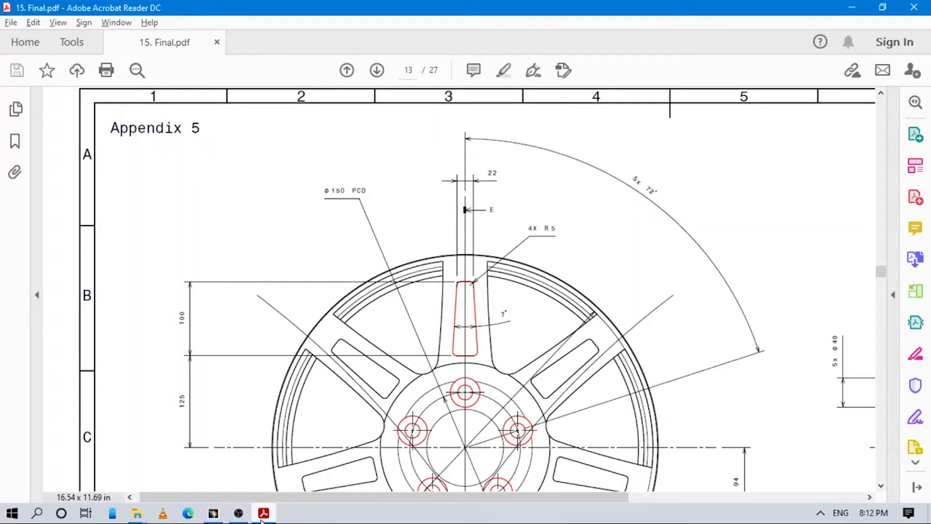
{"action": "left_click", "coordinate": [261, 521]}
{"action": "middle_click_drag", "start_coordinate": [546, 361], "coordinate": [636, 295]}
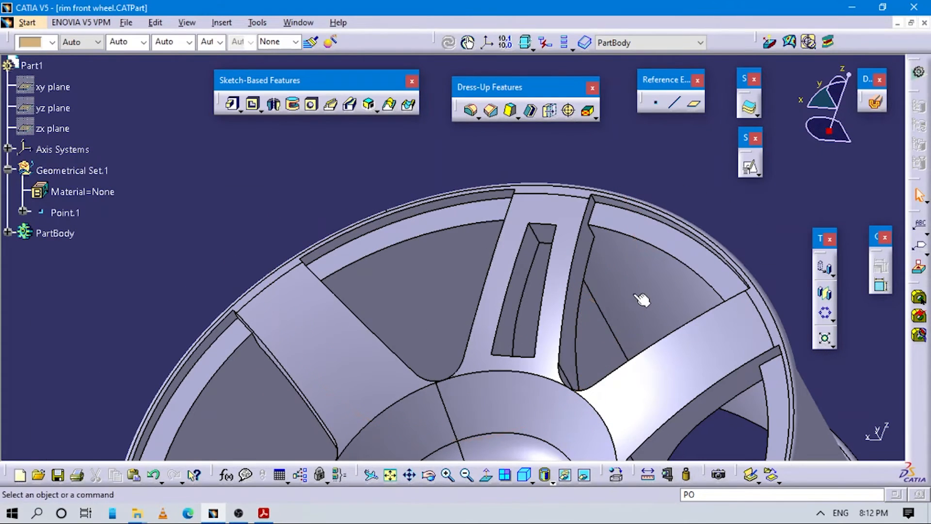
{"action": "left_click_drag", "start_coordinate": [641, 100], "coordinate": [642, 103]}
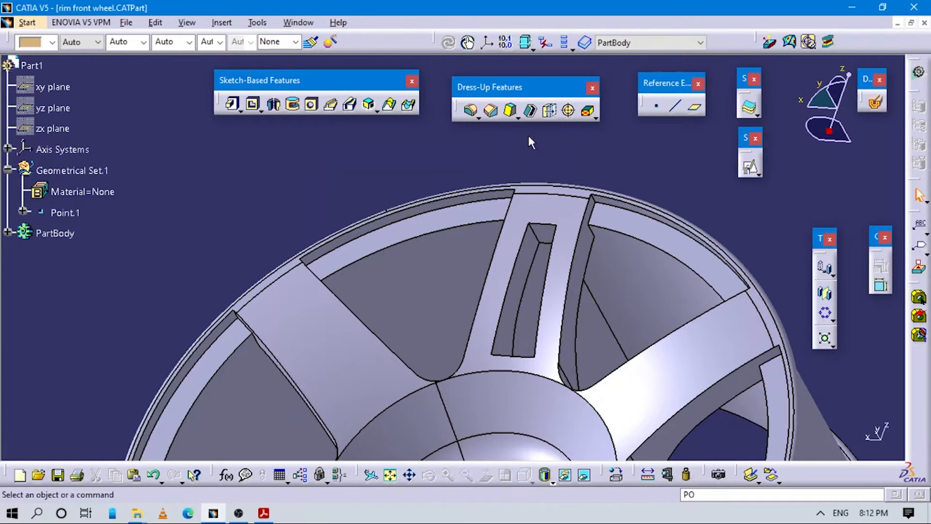
Fillet the four corner edges of the spoke pocket with a 5 mm radius, rechecking the value against the PDF drawing
{"action": "left_click", "coordinate": [470, 110]}
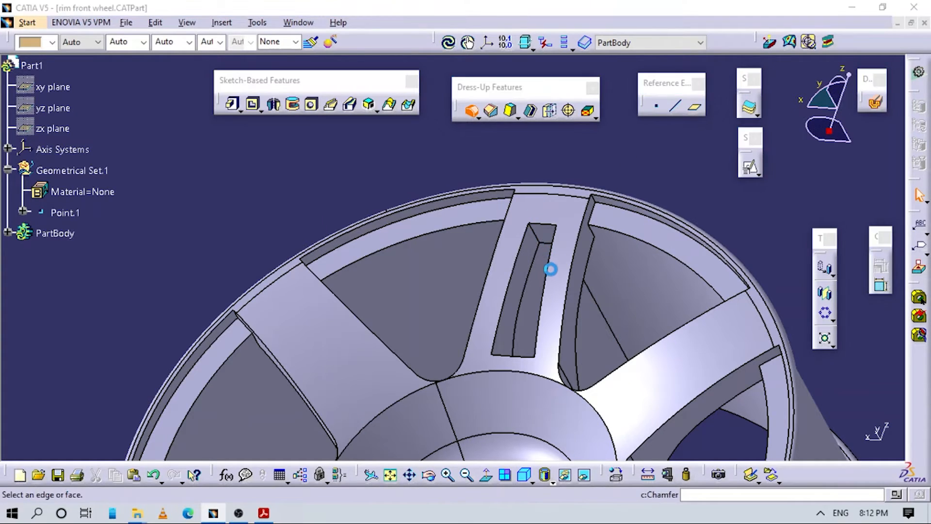
{"action": "middle_click_drag", "start_coordinate": [563, 259], "coordinate": [495, 251]}
{"action": "left_click", "coordinate": [536, 232]}
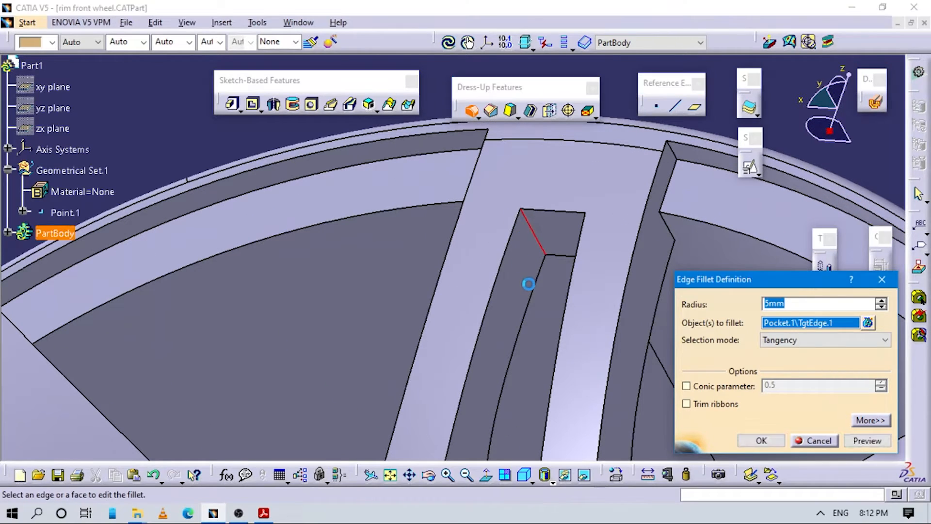
{"action": "middle_click_drag", "start_coordinate": [543, 308], "coordinate": [362, 234]}
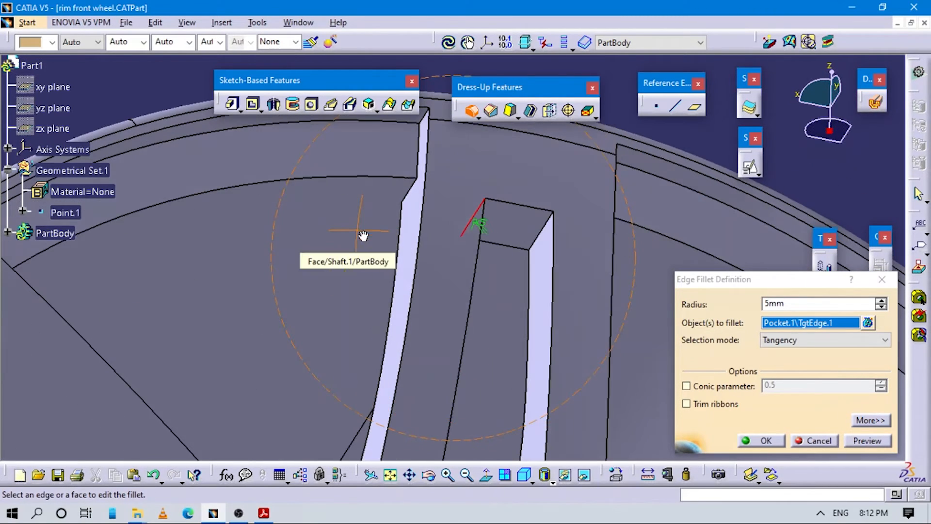
{"action": "left_click", "coordinate": [542, 232]}
{"action": "middle_click_drag", "start_coordinate": [495, 339], "coordinate": [397, 265]}
{"action": "left_click", "coordinate": [417, 276]}
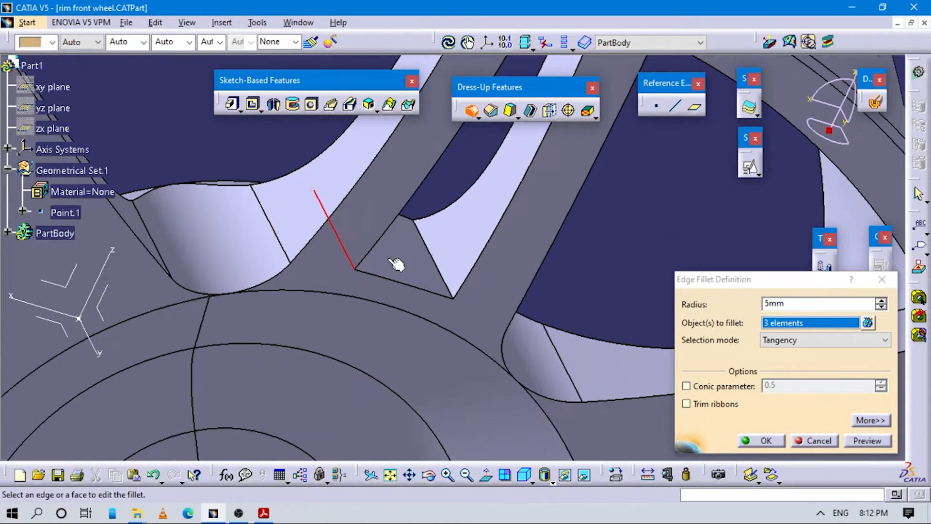
{"action": "left_click", "coordinate": [436, 249]}
{"action": "middle_click_drag", "start_coordinate": [427, 200], "coordinate": [462, 225]}
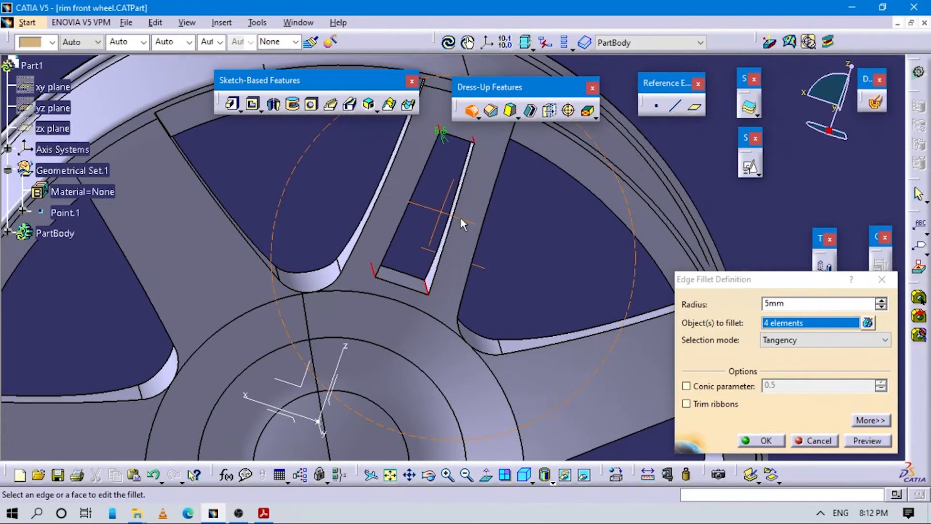
{"action": "left_click", "coordinate": [263, 514]}
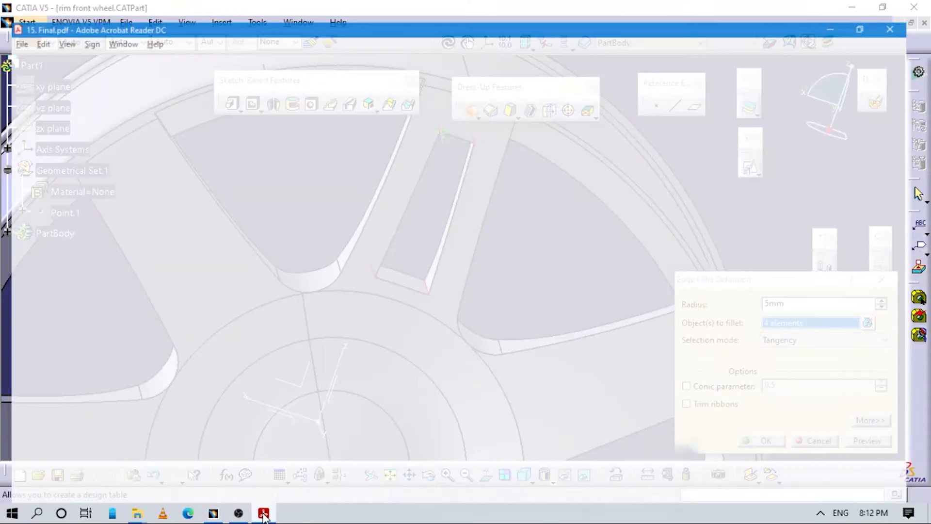
{"action": "left_click", "coordinate": [263, 514]}
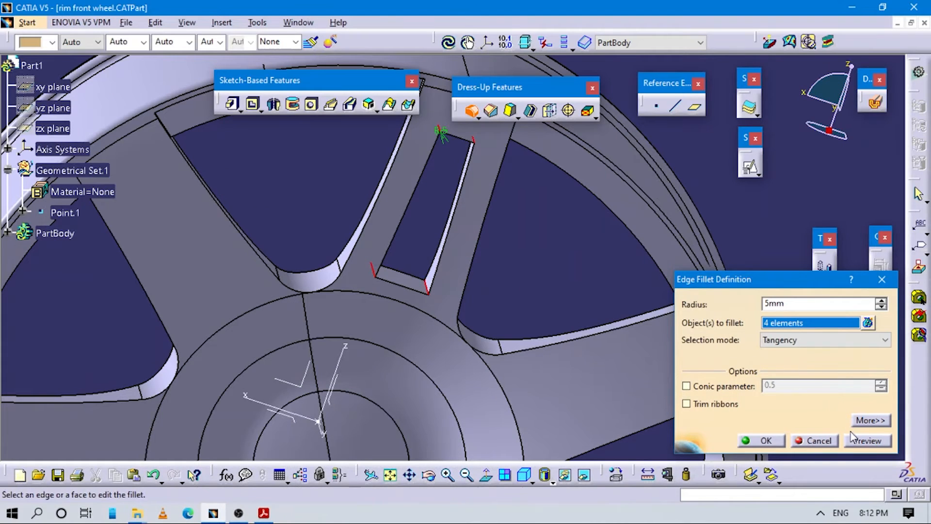
{"action": "left_click", "coordinate": [761, 441]}
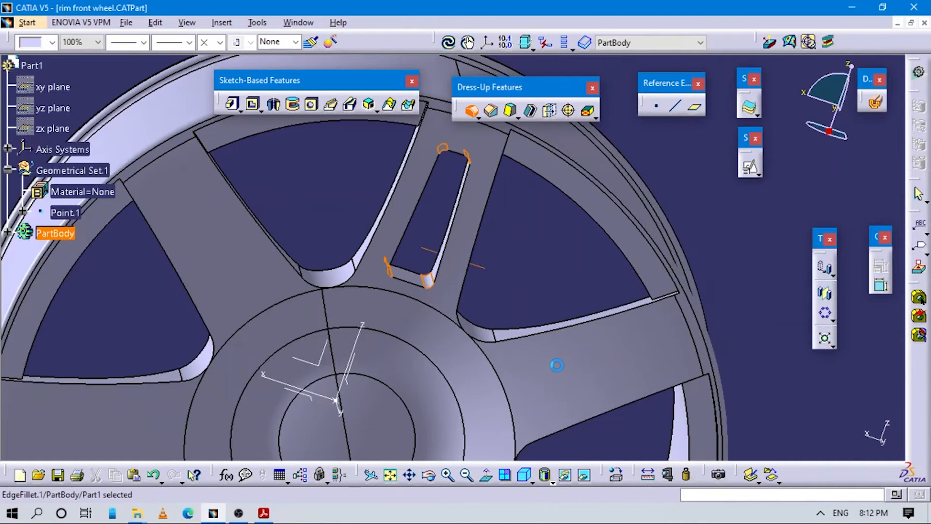
Start a circular pattern of the spoke pocket together with its corner edge fillet, continuing past the non-movable elements warning
{"action": "middle_click_drag", "start_coordinate": [557, 365], "coordinate": [528, 472], "text": "ctrl"}
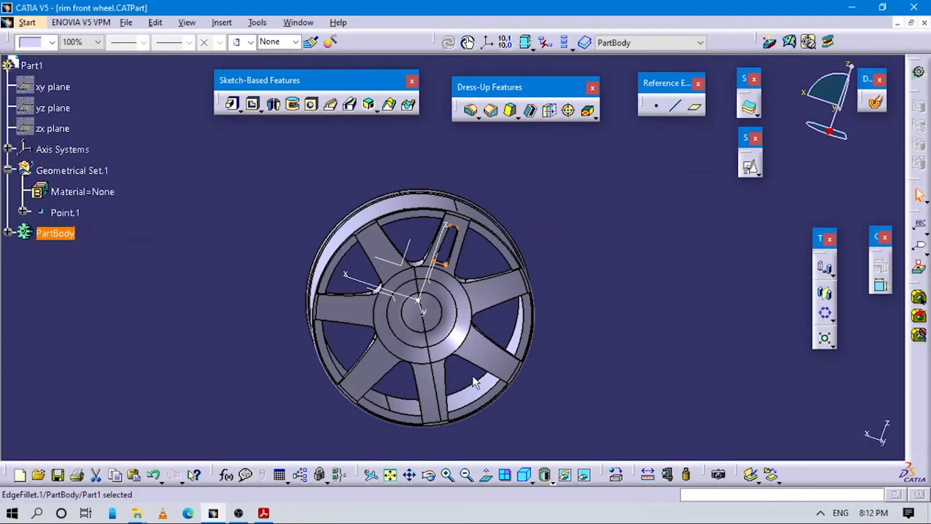
{"action": "middle_click_drag", "start_coordinate": [469, 377], "coordinate": [498, 275]}
{"action": "left_click", "coordinate": [527, 472]}
{"action": "left_click", "coordinate": [645, 291]}
{"action": "middle_click_drag", "start_coordinate": [589, 183], "coordinate": [578, 224]}
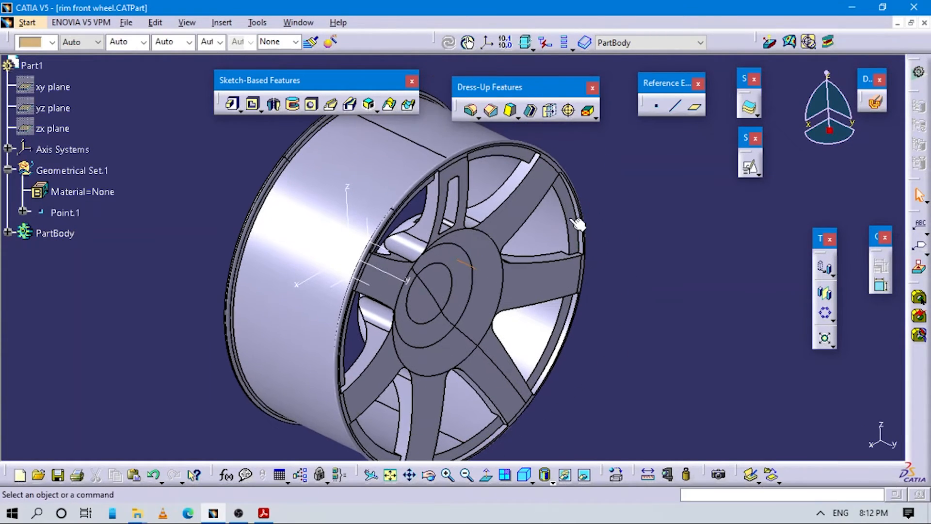
{"action": "left_click", "coordinate": [8, 233]}
{"action": "scroll", "coordinate": [49, 442], "scroll_direction": "down", "scroll_amount": 3}
{"action": "left_click", "coordinate": [78, 320]}
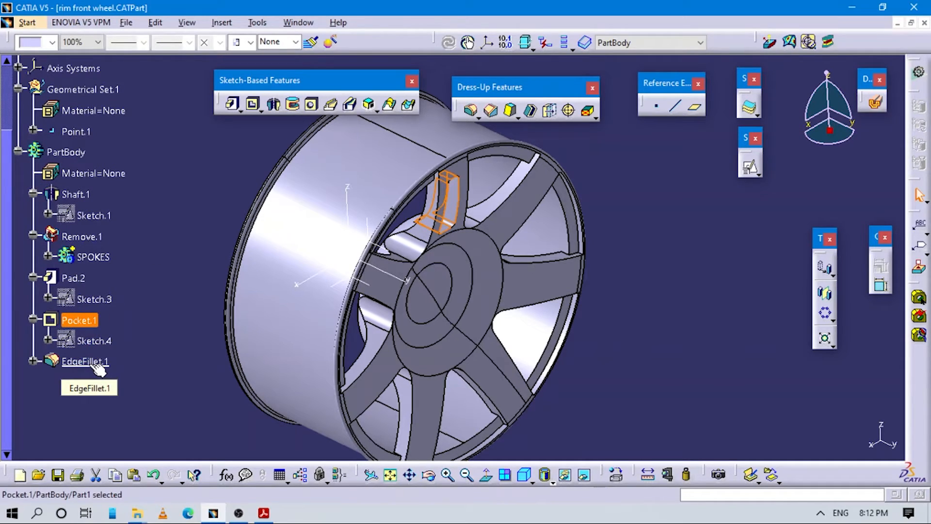
{"action": "left_click", "coordinate": [119, 384]}
{"action": "left_click", "coordinate": [86, 322]}
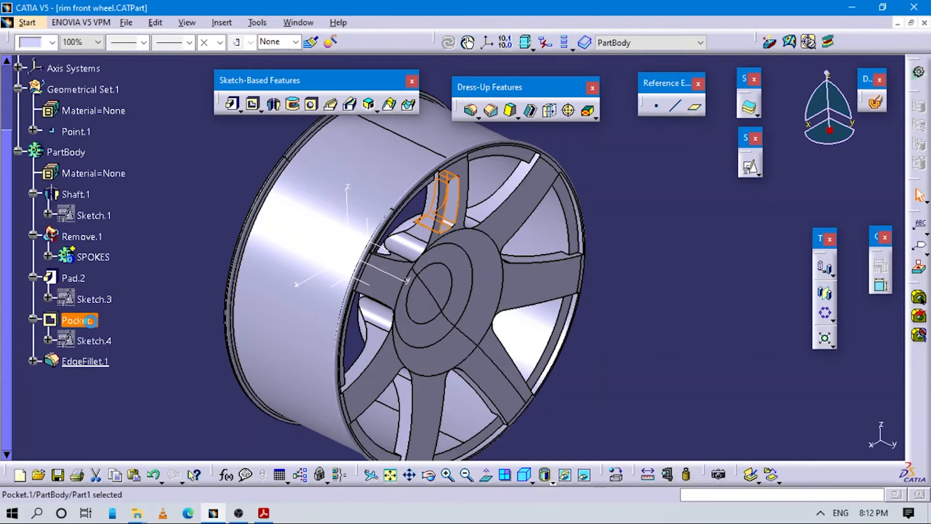
{"action": "left_click", "coordinate": [92, 363], "text": "ctrl"}
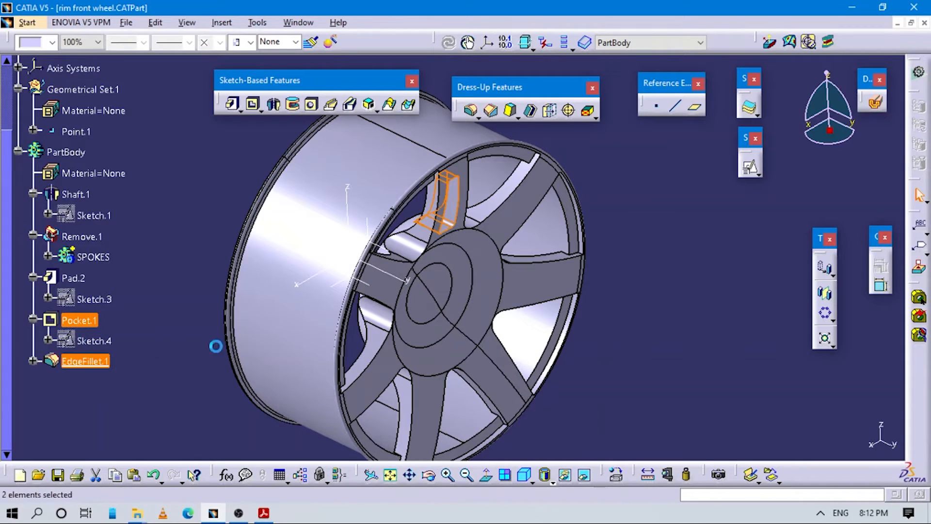
{"action": "left_click", "coordinate": [834, 319]}
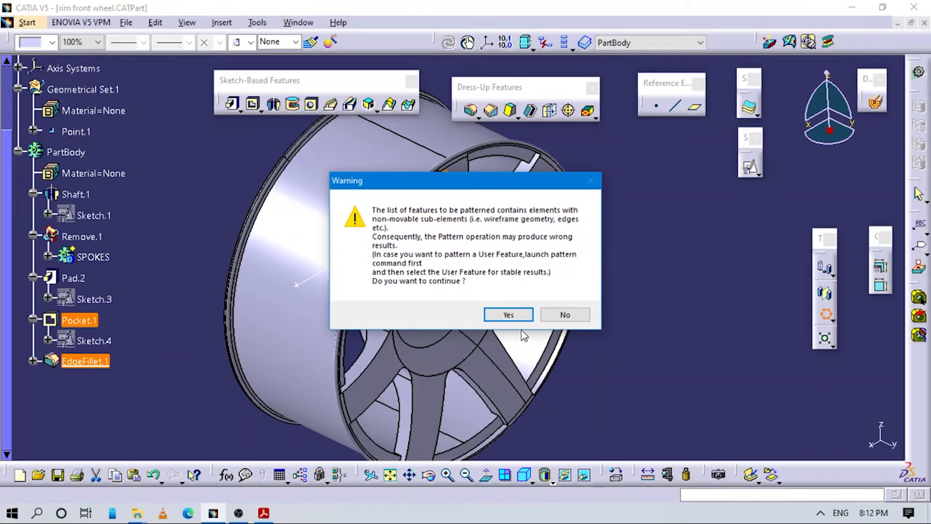
{"action": "left_click", "coordinate": [510, 315]}
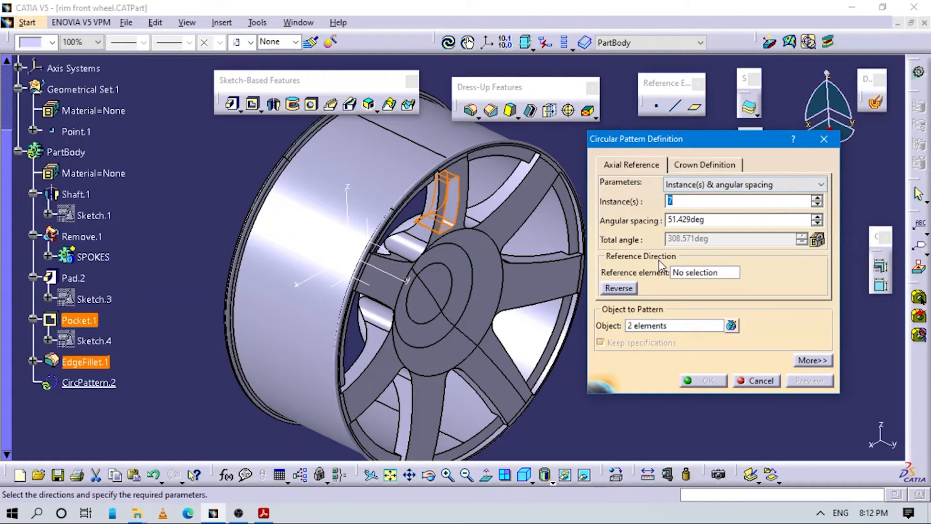
Pattern the pocket and fillet around the axis system's Y axis as a complete crown with 7 instances
{"action": "left_click", "coordinate": [700, 274]}
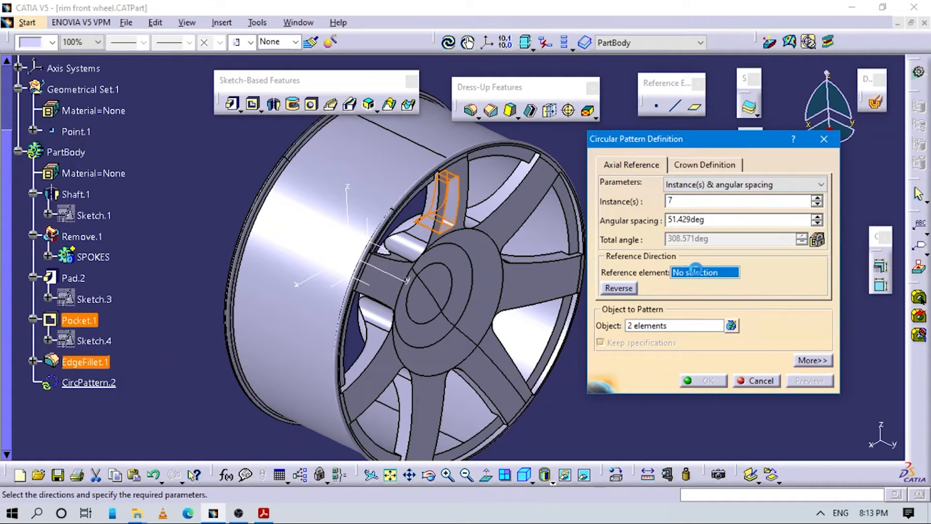
{"action": "left_click", "coordinate": [397, 278]}
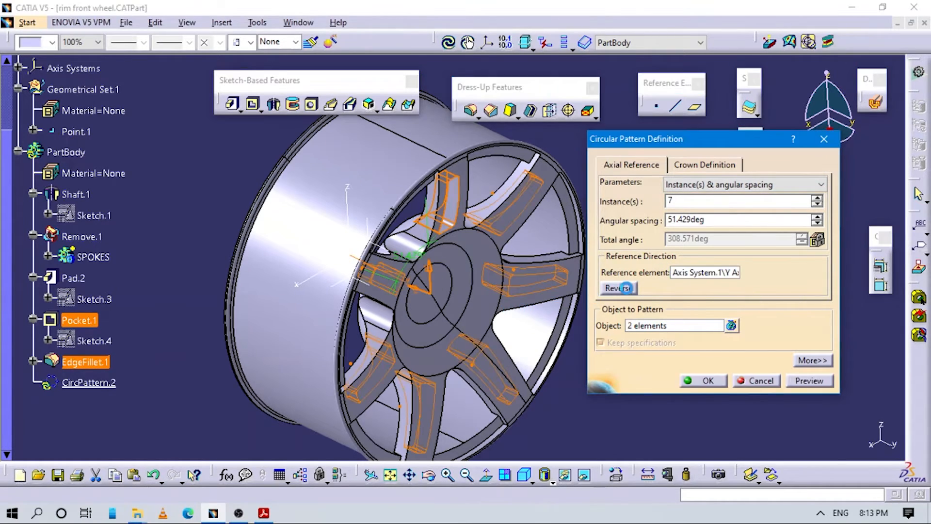
{"action": "left_click", "coordinate": [692, 185]}
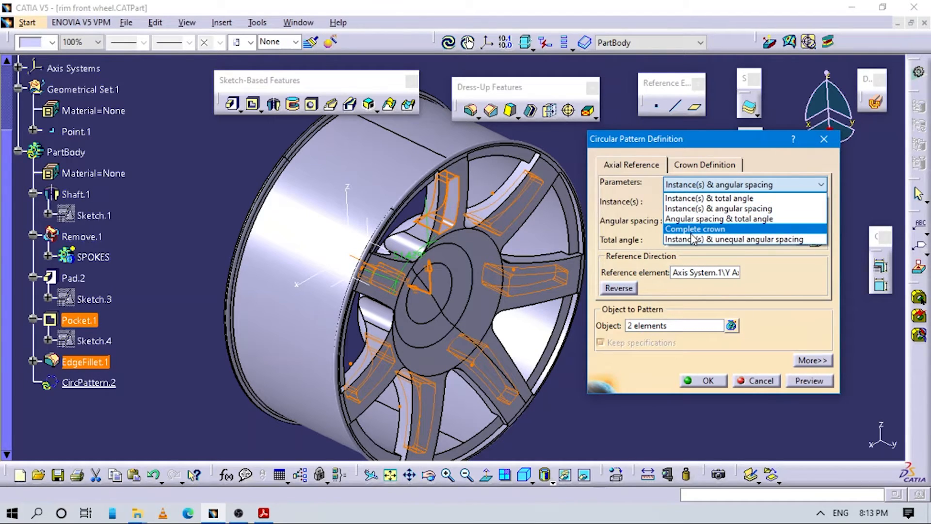
{"action": "left_click", "coordinate": [693, 232]}
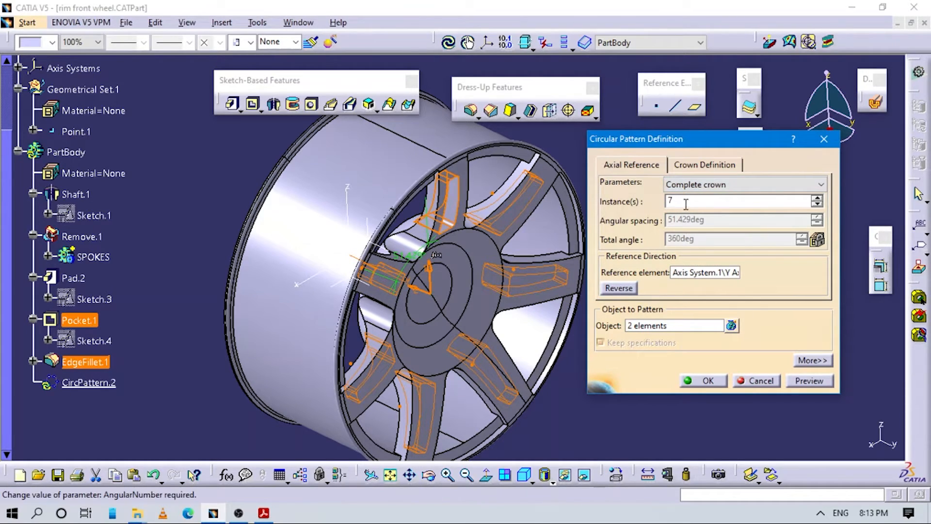
{"action": "left_click", "coordinate": [706, 379]}
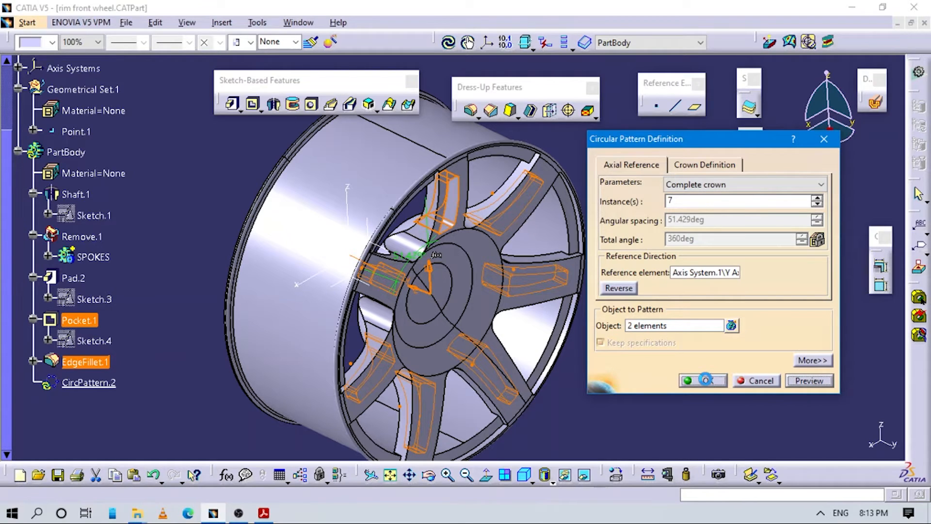
{"action": "middle_click_drag", "start_coordinate": [601, 352], "coordinate": [577, 391]}
{"action": "left_click", "coordinate": [697, 401]}
{"action": "middle_click_drag", "start_coordinate": [563, 349], "coordinate": [594, 345]}
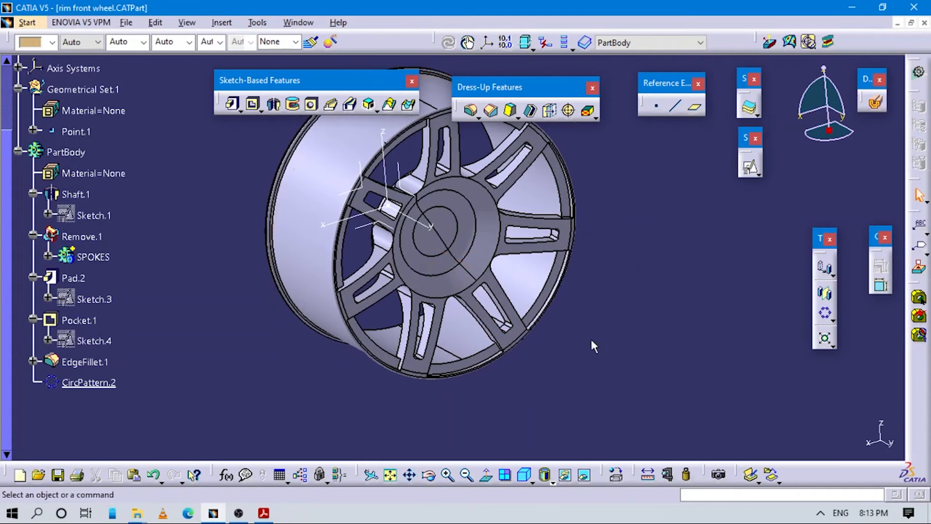
Compare the patterned spoke pockets with the front view on page 13 of the PDF drawing in Acrobat Reader
{"action": "left_click", "coordinate": [262, 517]}
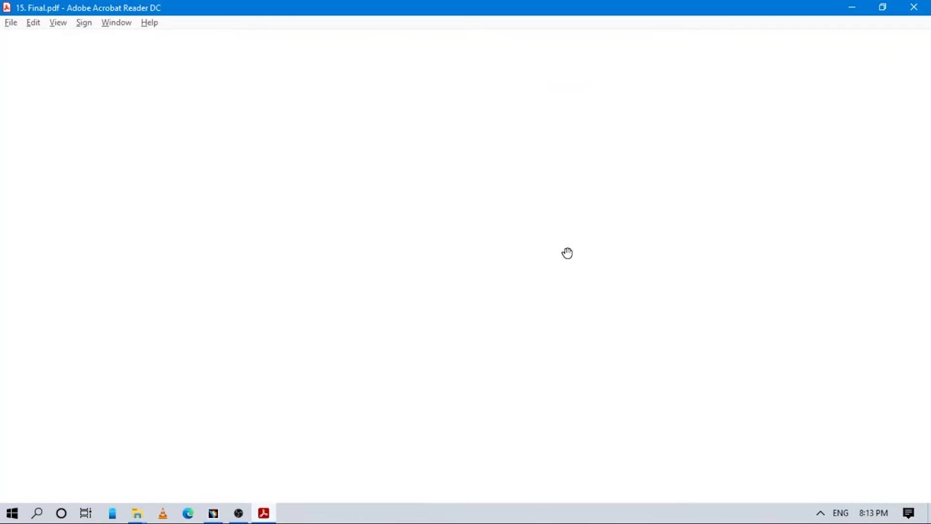
{"action": "scroll", "coordinate": [577, 259], "scroll_direction": "down", "scroll_amount": 3}
{"action": "scroll", "coordinate": [589, 256], "scroll_direction": "down", "scroll_amount": 1}
{"action": "scroll", "coordinate": [501, 293], "scroll_direction": "up", "scroll_amount": 3}
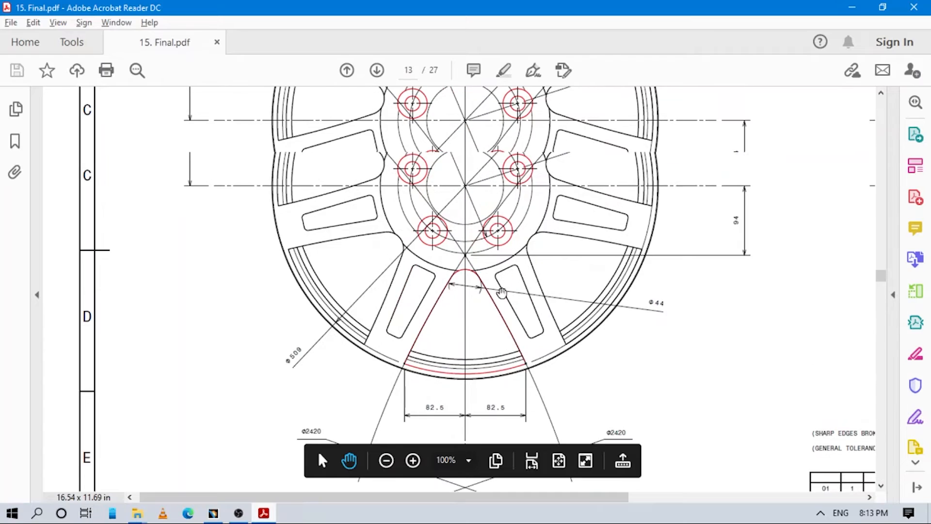
{"action": "left_click", "coordinate": [214, 513]}
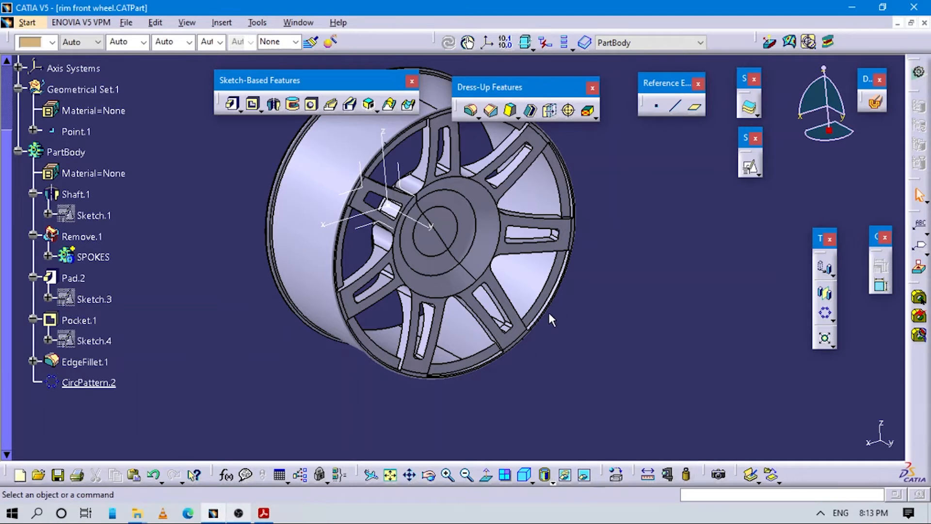
{"action": "middle_click_drag", "start_coordinate": [547, 322], "coordinate": [494, 281]}
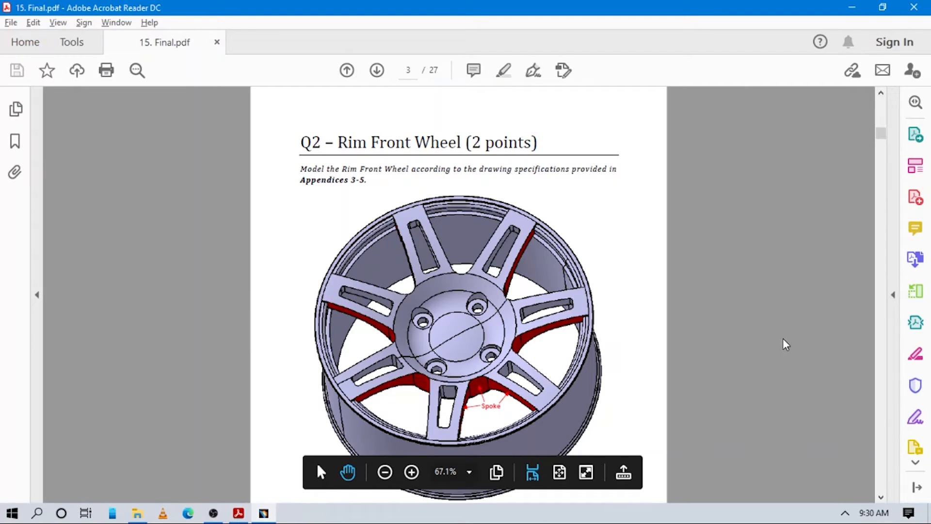
Examine the reference picture of the rim on page 3 of the PDF and compare it with the CATIA model
{"action": "scroll", "coordinate": [723, 304], "scroll_direction": "down", "scroll_amount": 3}
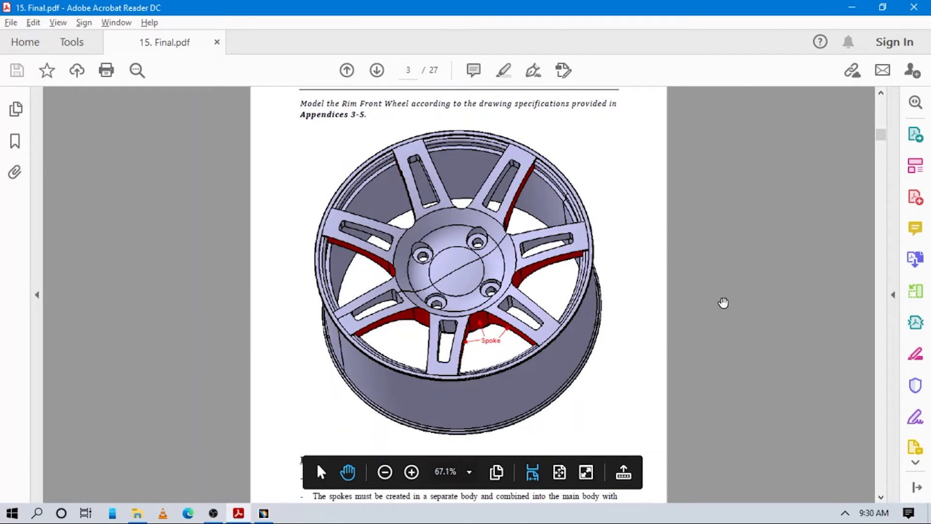
{"action": "left_click", "coordinate": [845, 514]}
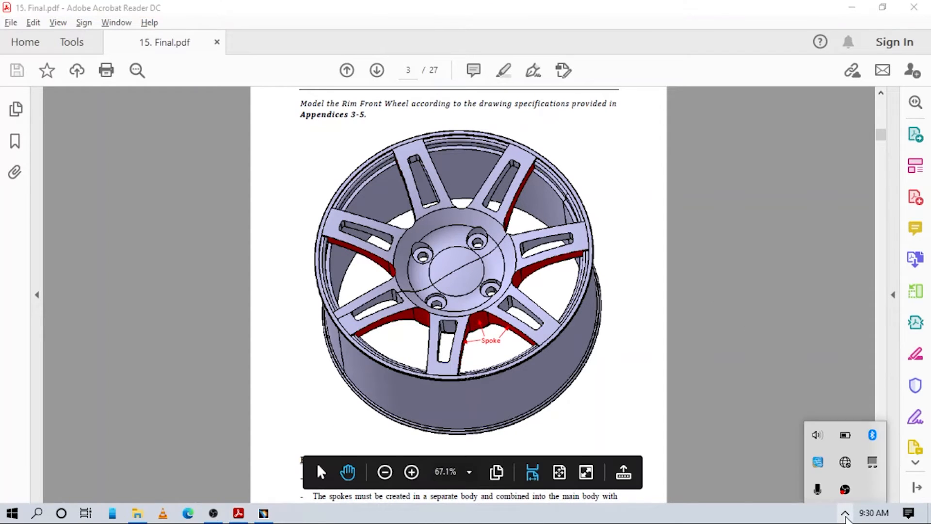
{"action": "left_click", "coordinate": [845, 515]}
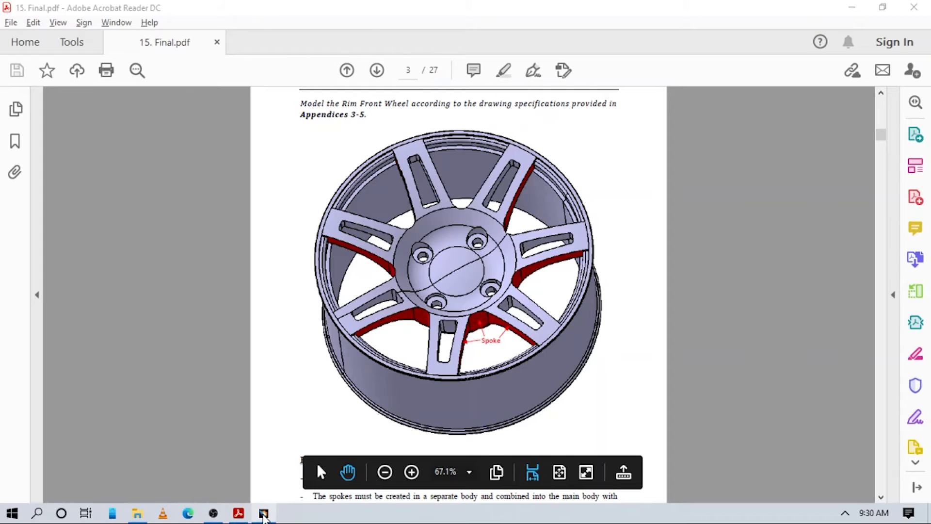
{"action": "left_click", "coordinate": [264, 517]}
{"action": "middle_click_drag", "start_coordinate": [495, 303], "coordinate": [406, 350]}
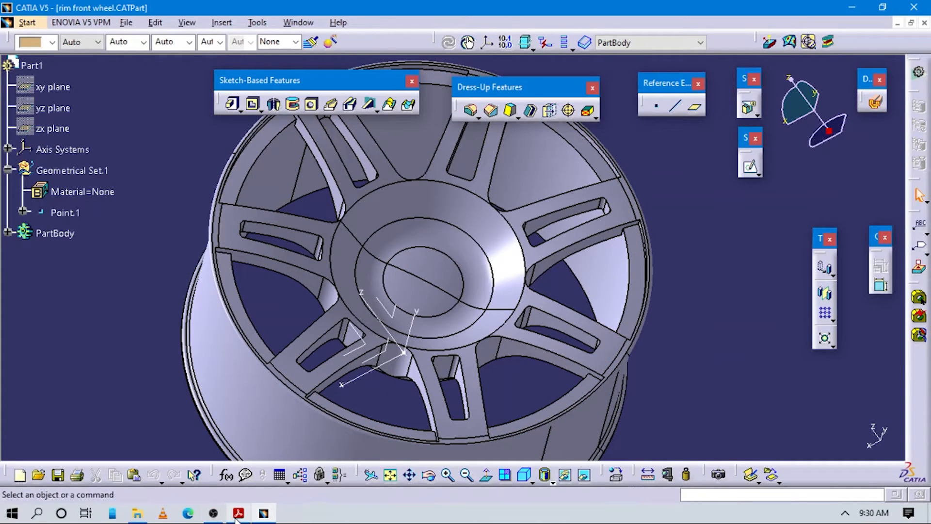
{"action": "left_click", "coordinate": [845, 513]}
{"action": "left_click", "coordinate": [845, 512]}
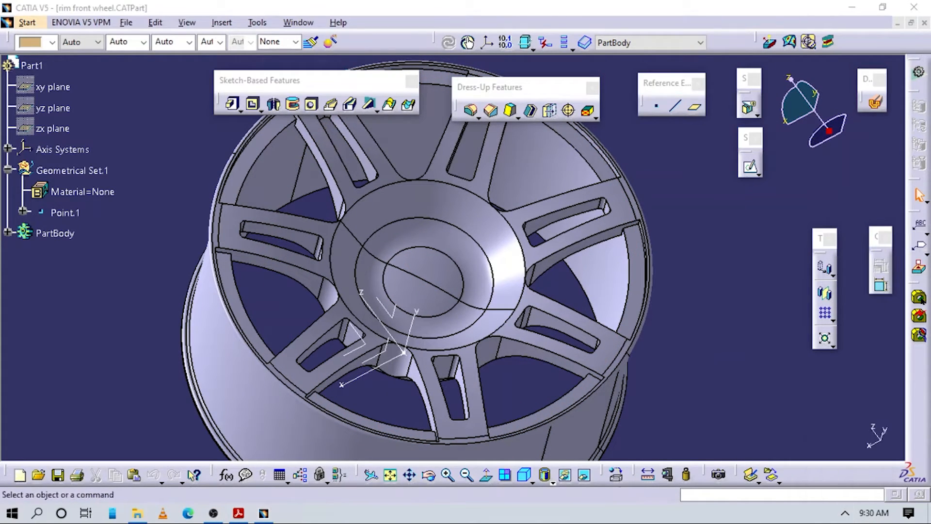
Go to page 13 of the PDF in Acrobat Reader and study the hub's bolt hole dimensions in both views
{"action": "left_click", "coordinate": [238, 513]}
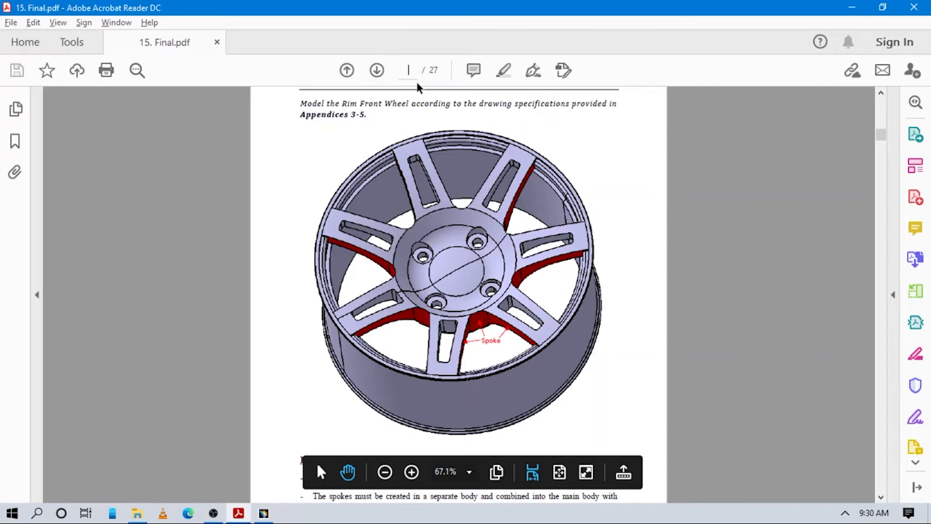
{"action": "key", "text": "Return"}
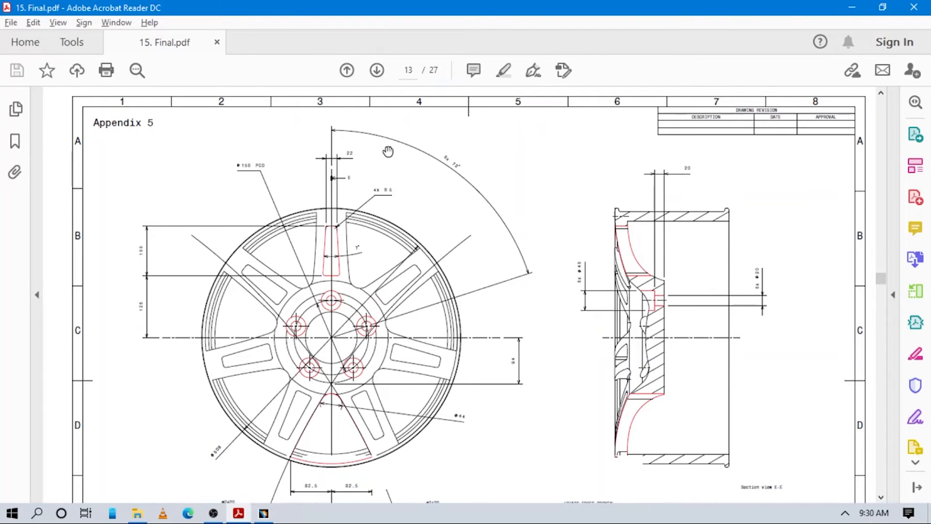
{"action": "scroll", "coordinate": [439, 188], "scroll_direction": "down", "scroll_amount": 3}
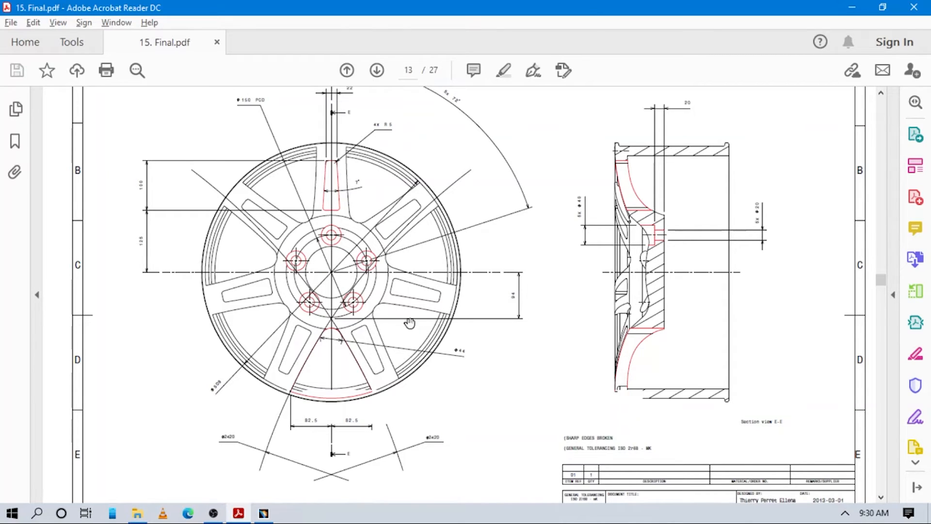
{"action": "scroll", "coordinate": [411, 326], "scroll_direction": "up", "scroll_amount": 3}
{"action": "scroll", "coordinate": [515, 352], "scroll_direction": "down", "scroll_amount": 3}
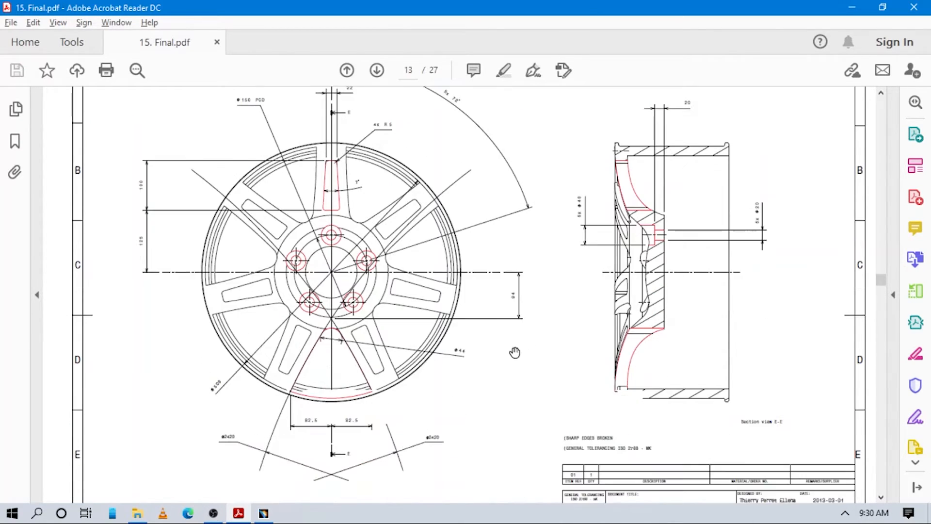
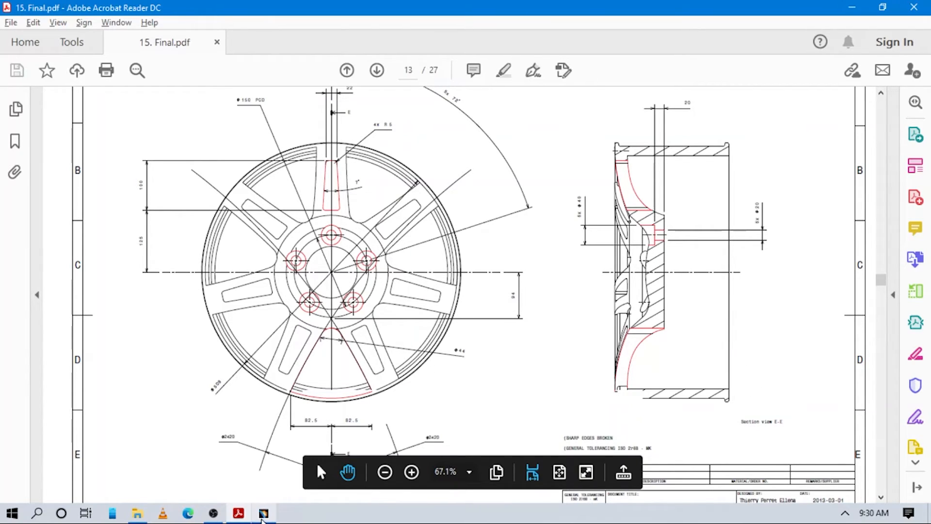
Switch back to CATIA and define PartBody as the in-work object
{"action": "left_click", "coordinate": [264, 513]}
{"action": "middle_click_drag", "start_coordinate": [545, 277], "coordinate": [626, 333]}
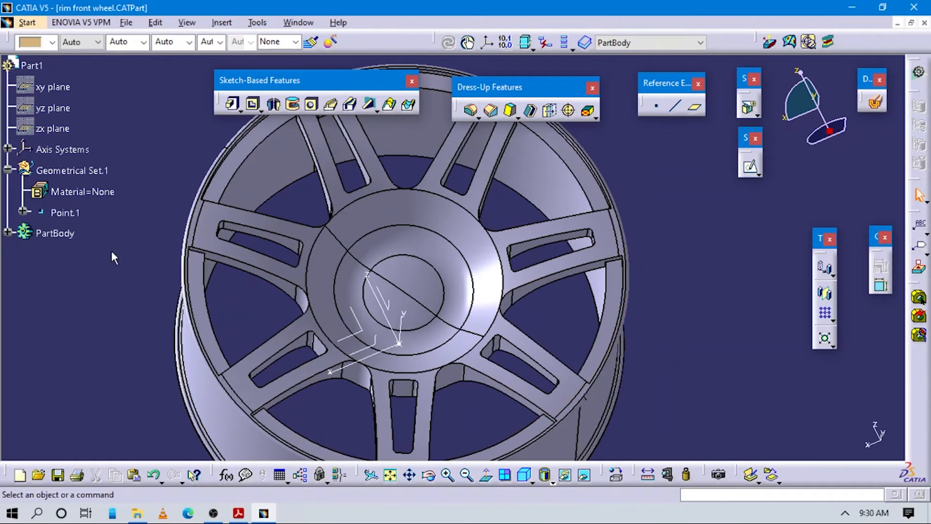
{"action": "left_click", "coordinate": [54, 232]}
{"action": "right_click", "coordinate": [53, 233]}
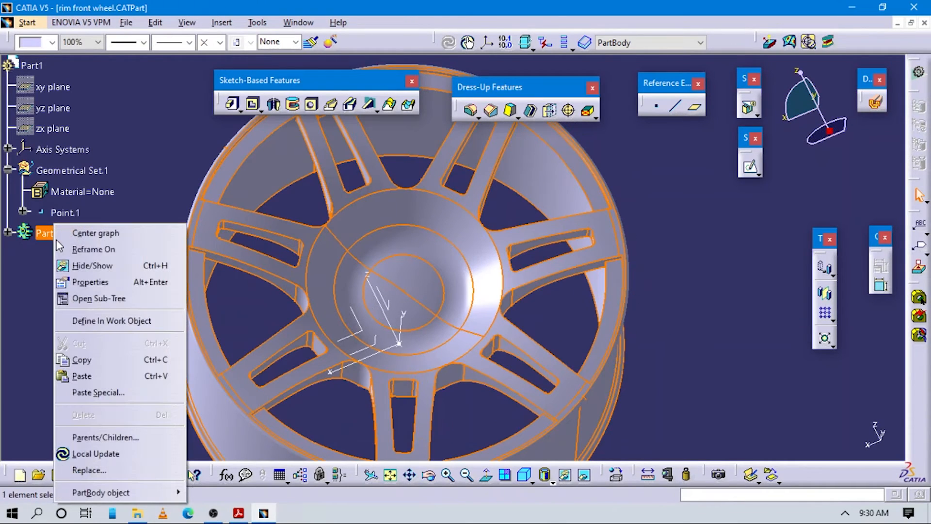
{"action": "left_click", "coordinate": [83, 322]}
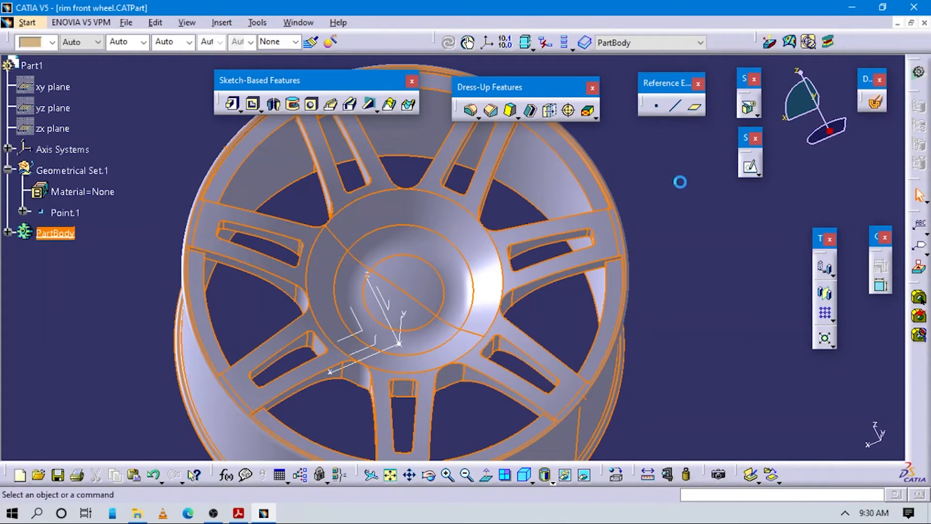
{"action": "middle_click_drag", "start_coordinate": [499, 272], "coordinate": [497, 246]}
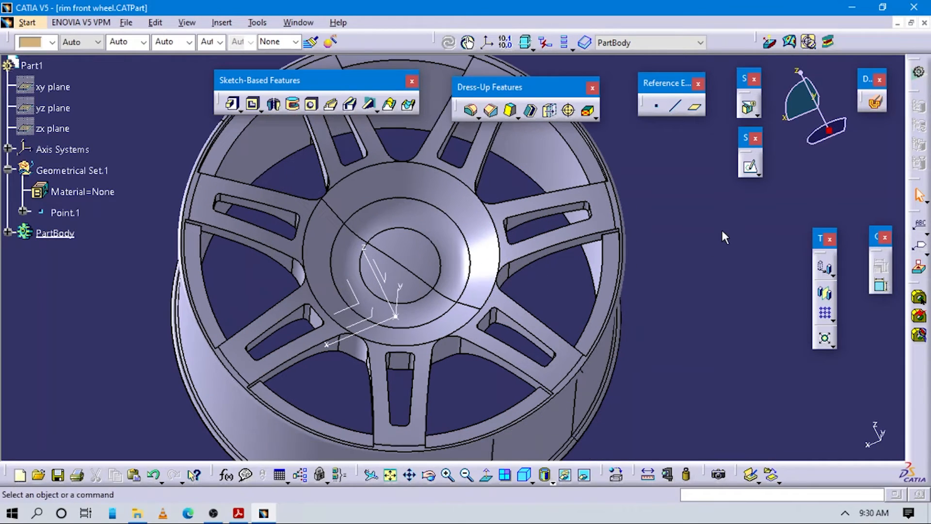
{"action": "left_click", "coordinate": [314, 109]}
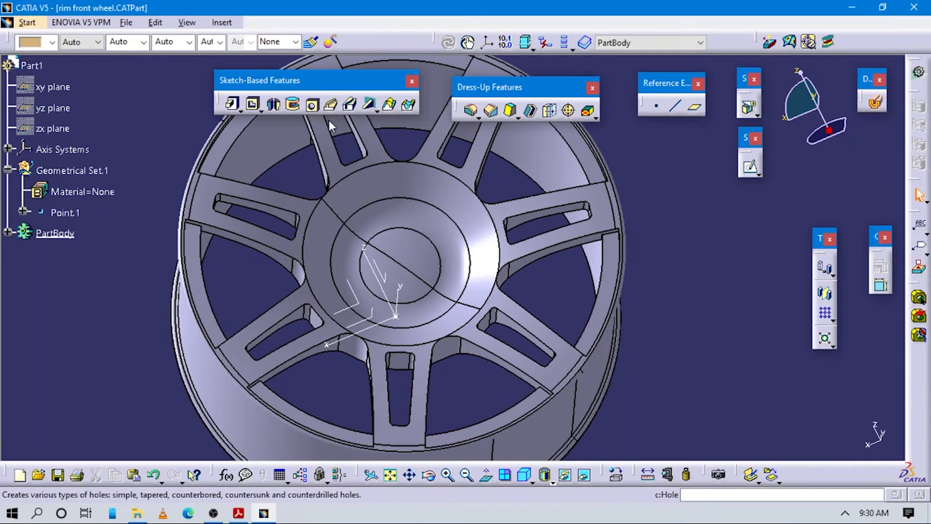
{"action": "left_click", "coordinate": [398, 221]}
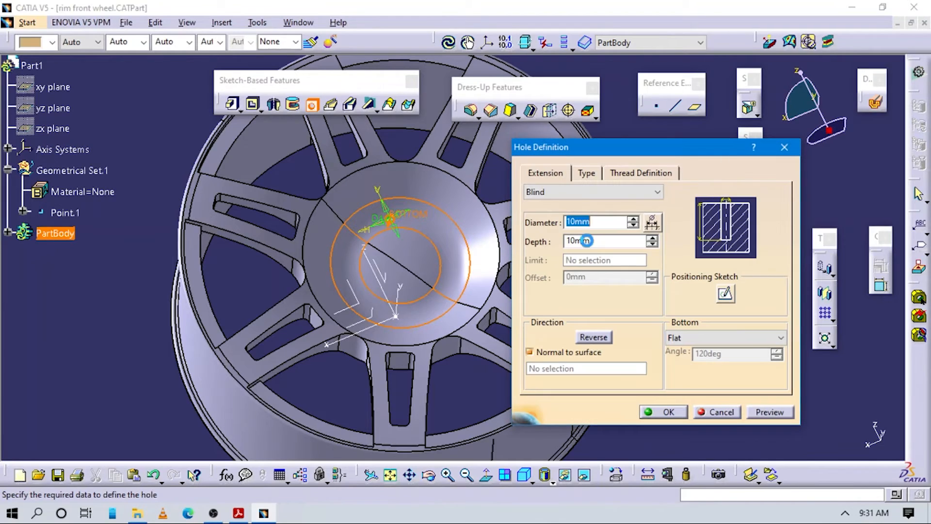
{"action": "left_click", "coordinate": [726, 294]}
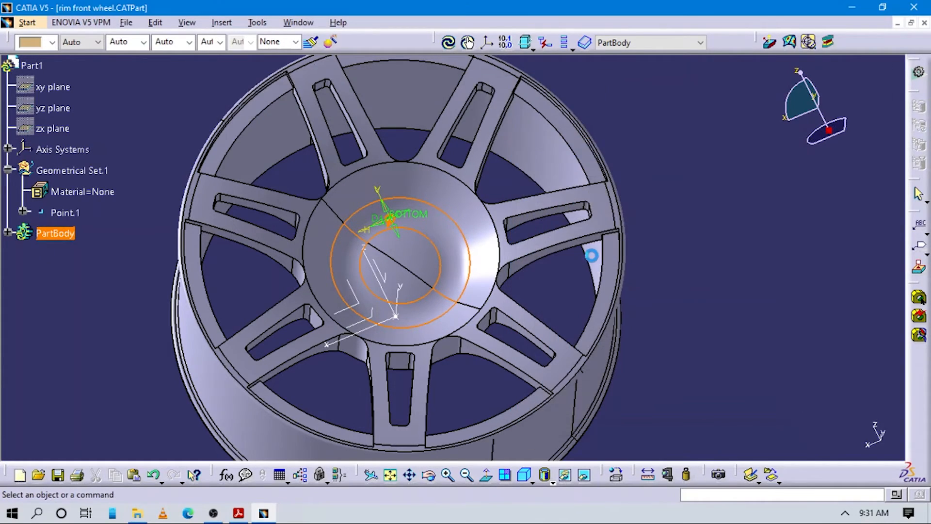
Study the bolt holes' pitch circle on page 13 of the PDF in Acrobat Reader and return to CATIA
{"action": "key", "text": "alt+Tab"}
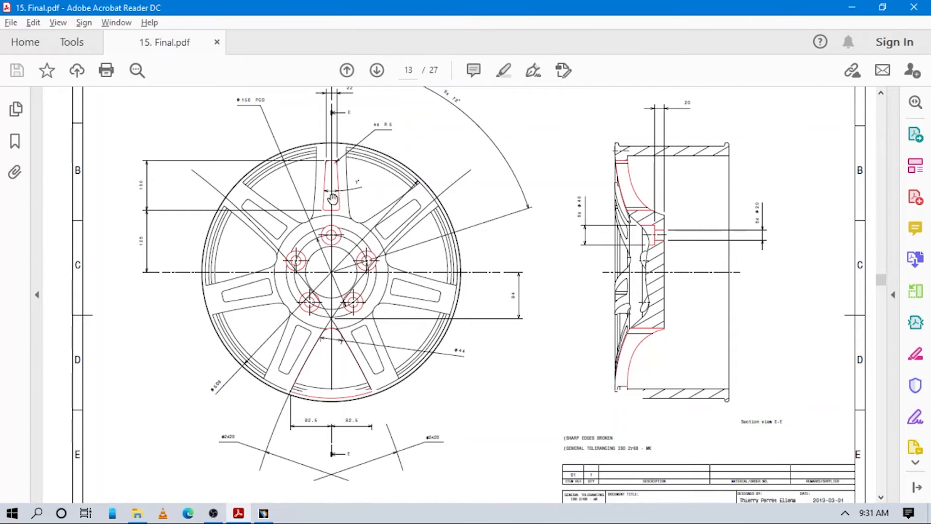
{"action": "scroll", "coordinate": [354, 297], "scroll_direction": "up", "scroll_amount": 3, "text": "ctrl"}
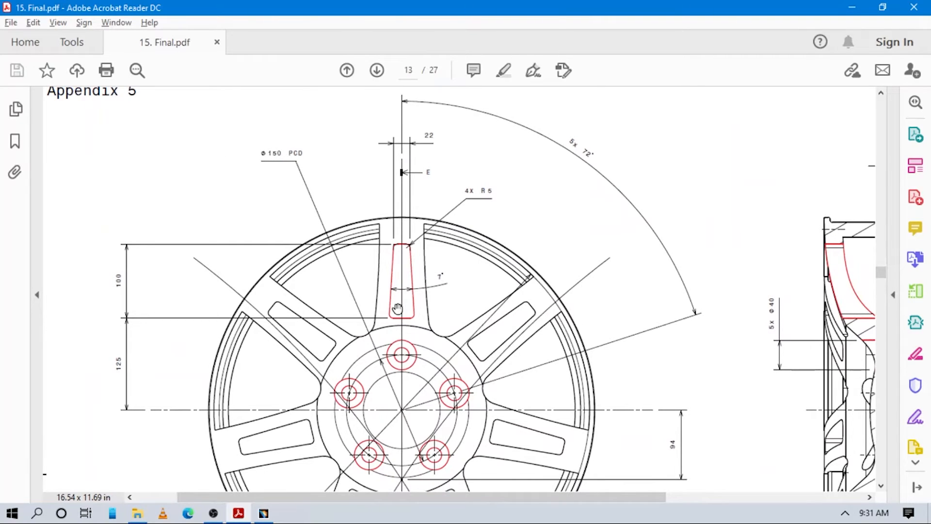
{"action": "left_click_drag", "start_coordinate": [443, 442], "coordinate": [413, 386]}
{"action": "left_click_drag", "start_coordinate": [341, 276], "coordinate": [355, 292]}
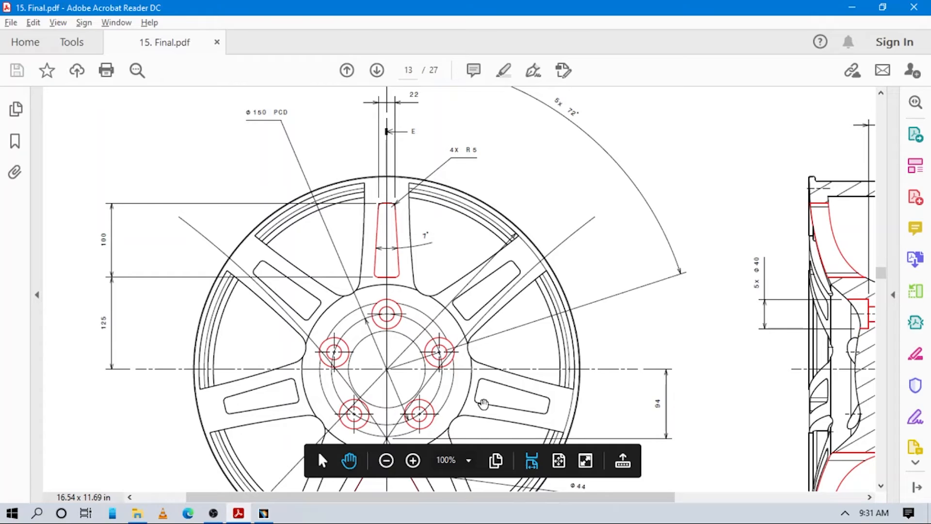
{"action": "key", "text": "alt+Tab"}
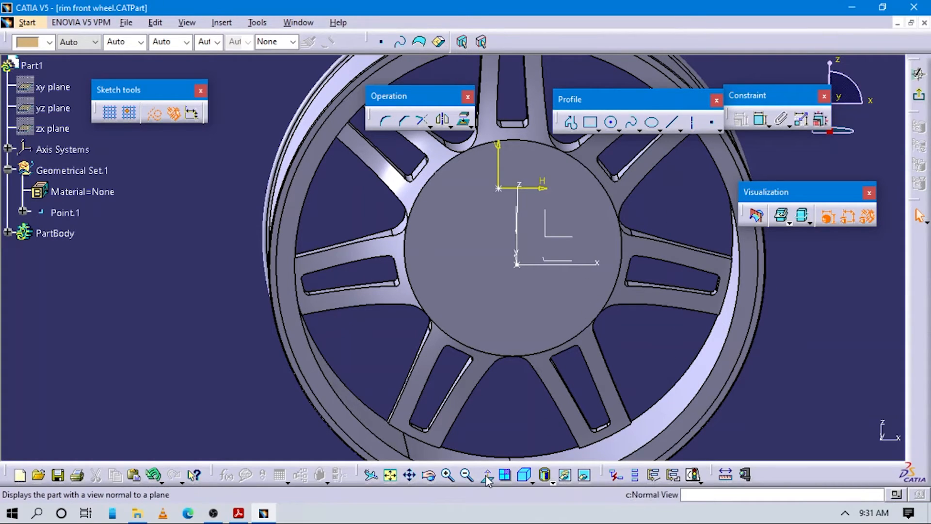
{"action": "middle_click_drag", "start_coordinate": [592, 327], "coordinate": [471, 402]}
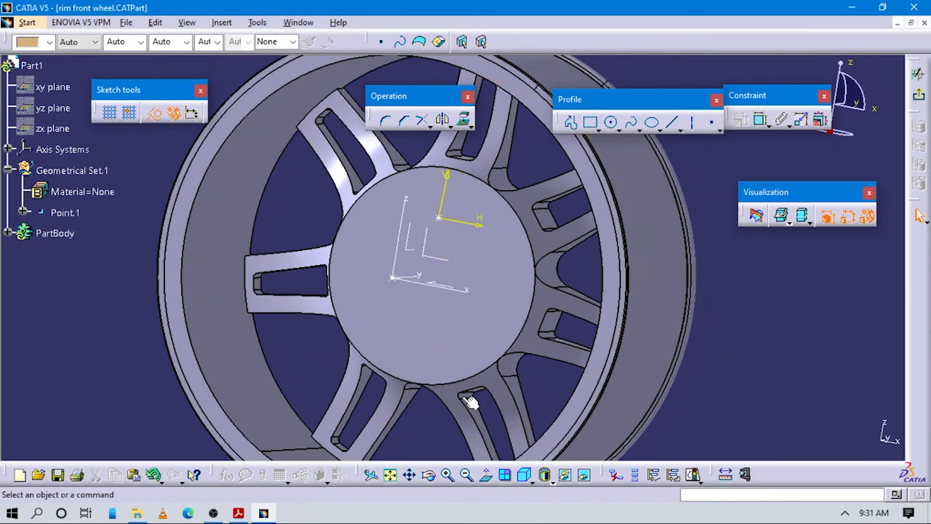
{"action": "left_click", "coordinate": [485, 473]}
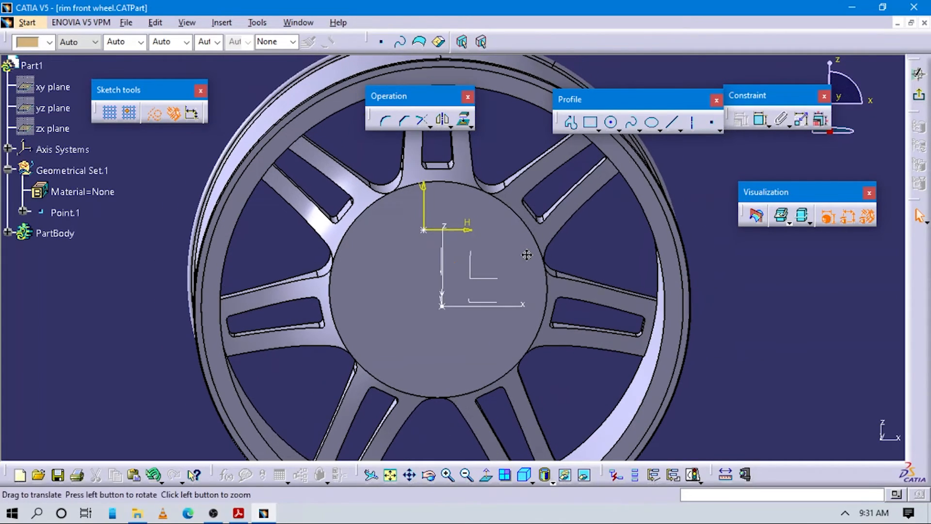
{"action": "middle_click_drag", "start_coordinate": [526, 254], "coordinate": [528, 261]}
{"action": "middle_click_drag", "start_coordinate": [470, 261], "coordinate": [718, 303]}
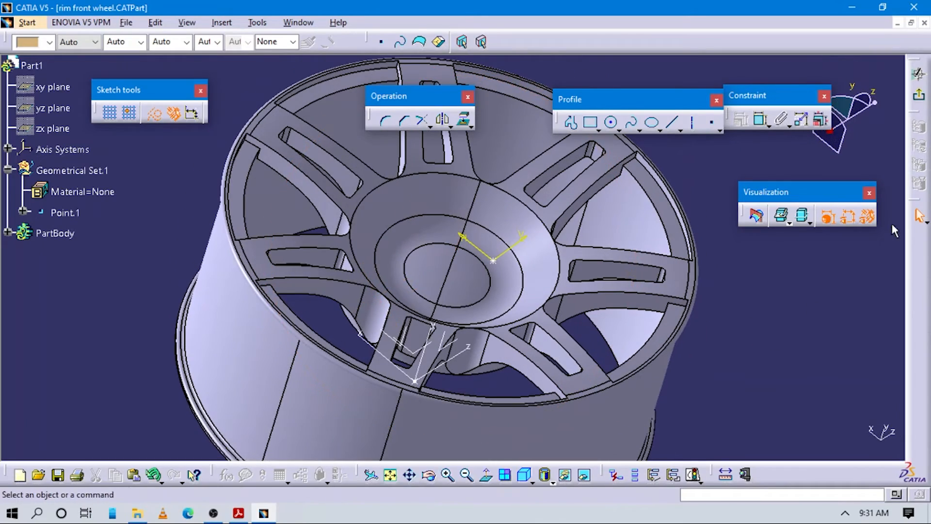
{"action": "left_click", "coordinate": [918, 95]}
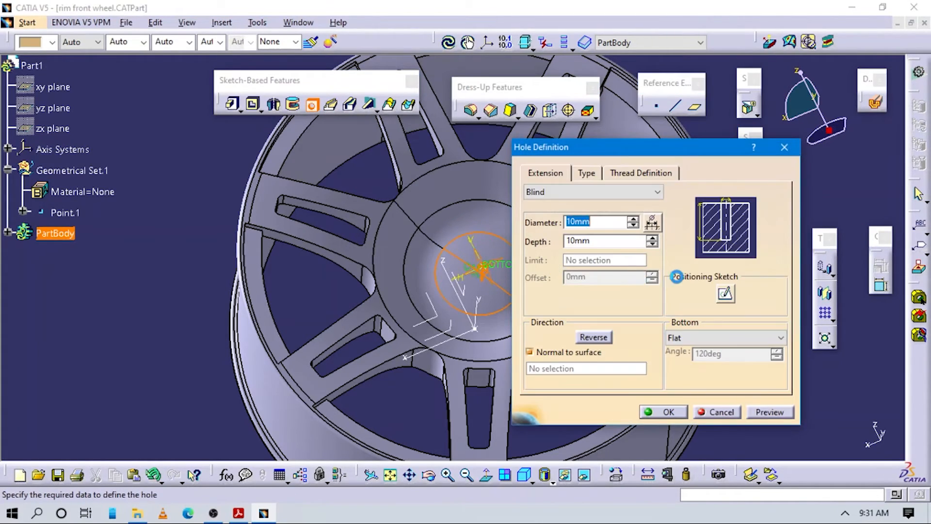
Open the positioning sketch of the hole on the hub's central face and draw a construction circle around the hub centre
{"action": "left_click", "coordinate": [725, 294]}
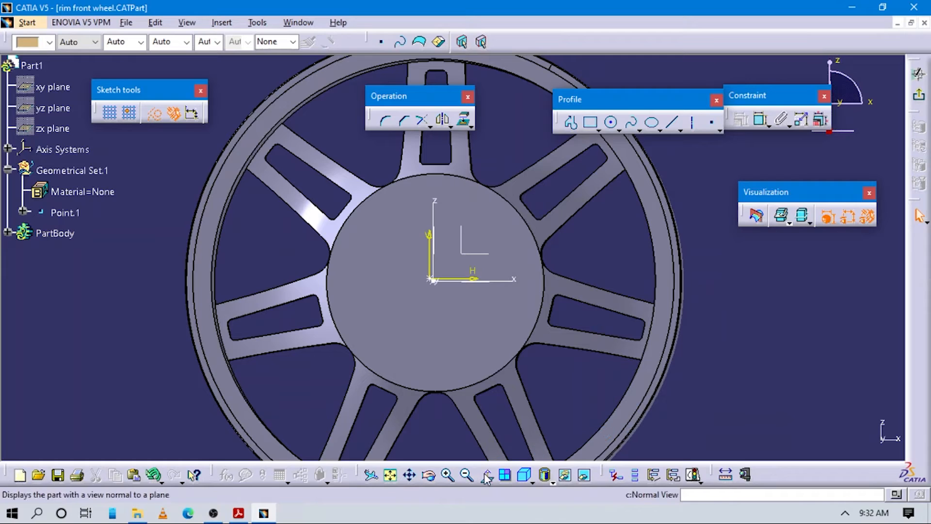
{"action": "left_click", "coordinate": [486, 475]}
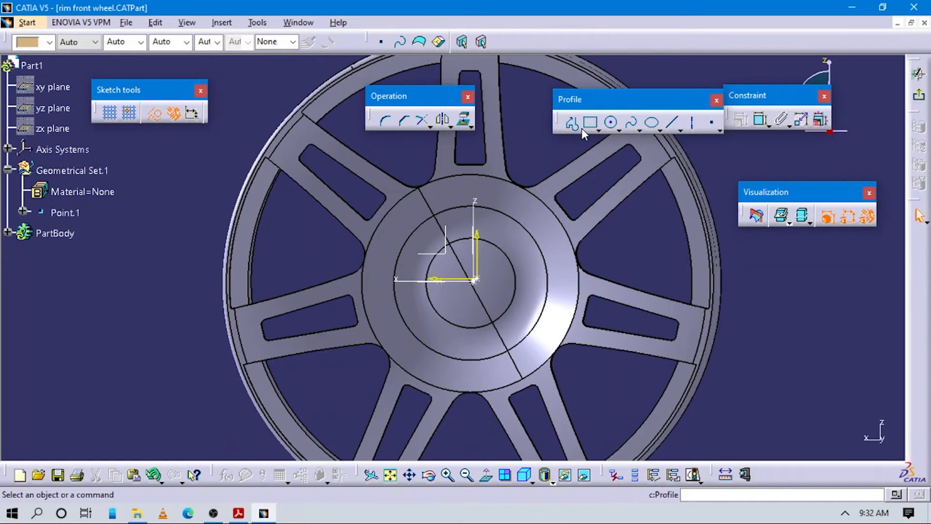
{"action": "middle_click_drag", "start_coordinate": [445, 289], "coordinate": [451, 223]}
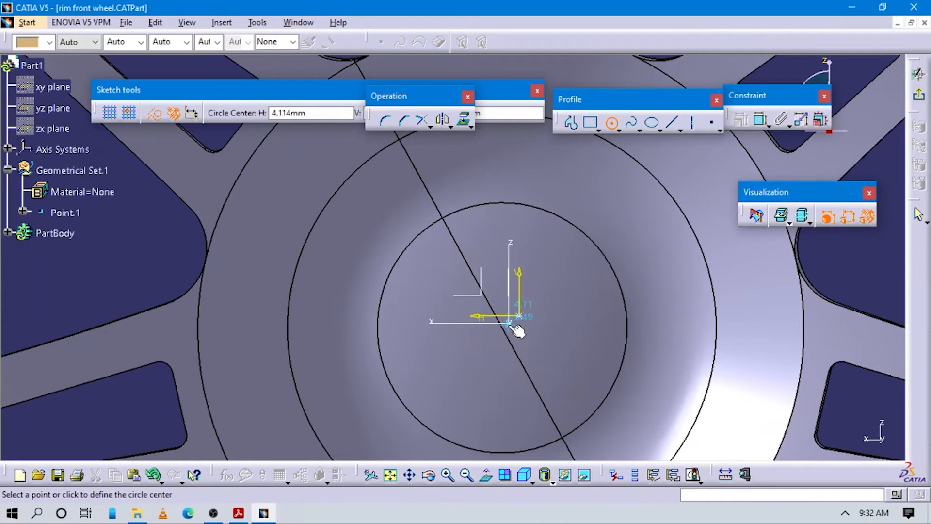
{"action": "middle_click_drag", "start_coordinate": [504, 337], "coordinate": [506, 341]}
{"action": "left_click", "coordinate": [489, 325]}
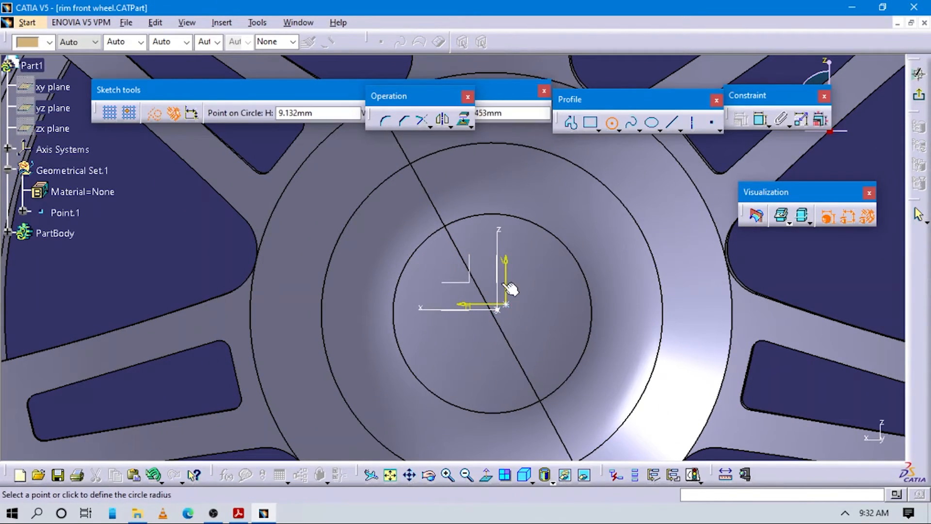
{"action": "left_click", "coordinate": [612, 177]}
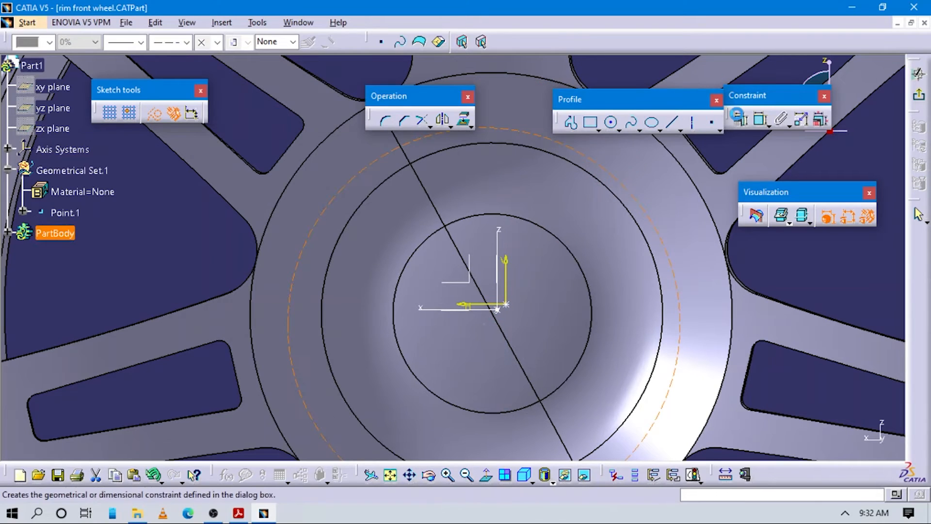
Dimension the construction circle's diameter and set it to 150 mm
{"action": "left_click", "coordinate": [761, 119]}
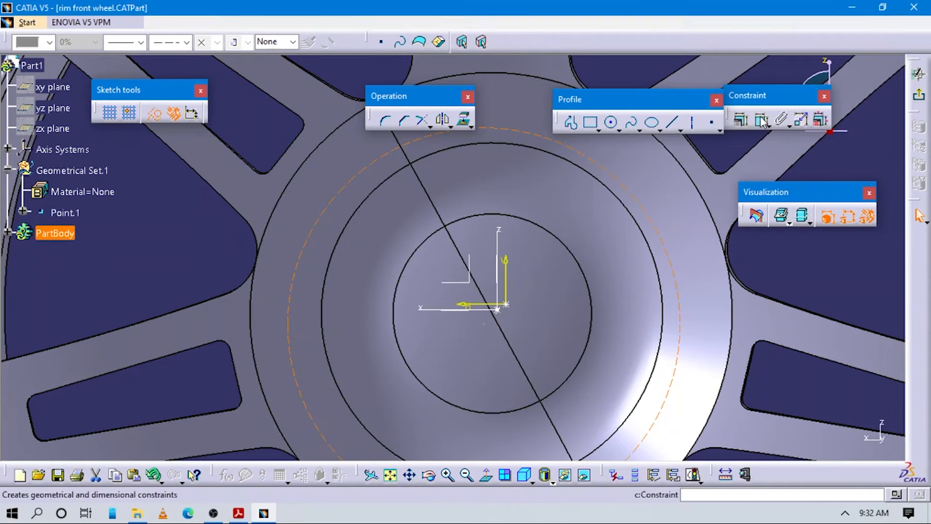
{"action": "left_click", "coordinate": [771, 263]}
{"action": "double_click", "coordinate": [782, 255]}
{"action": "type", "text": "150"}
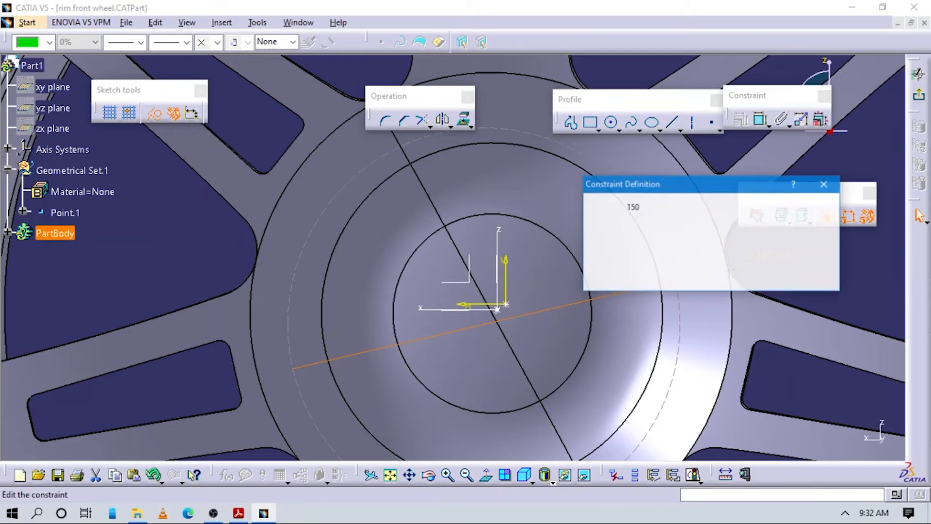
{"action": "key", "text": "Return"}
Check the bolt hole layout in the PDF, return to CATIA and try to draw a small circle near the 150 mm pitch circle
{"action": "key", "text": "alt+Tab"}
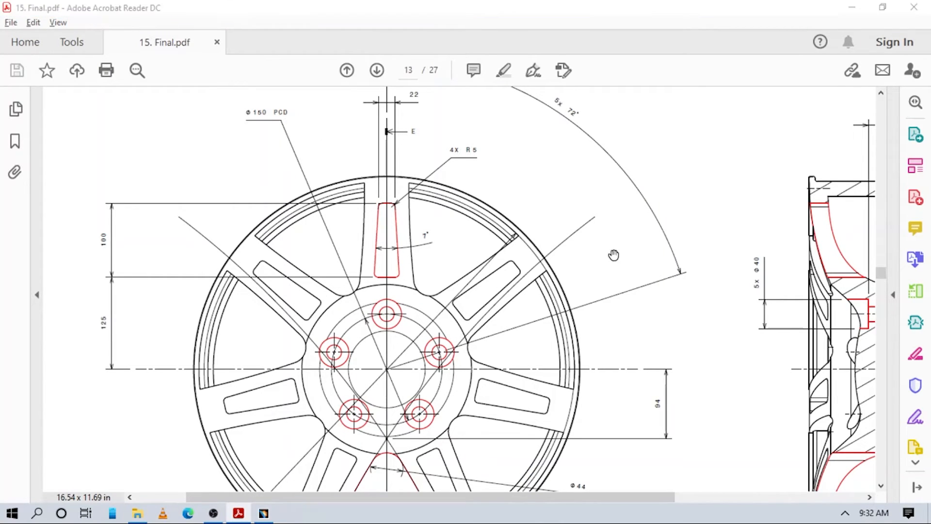
{"action": "key", "text": "alt+Tab"}
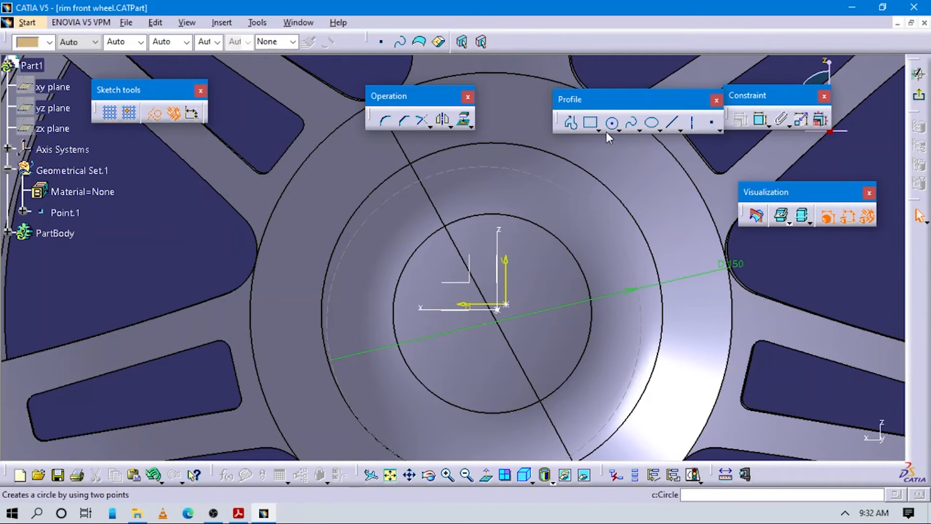
{"action": "left_click", "coordinate": [611, 123]}
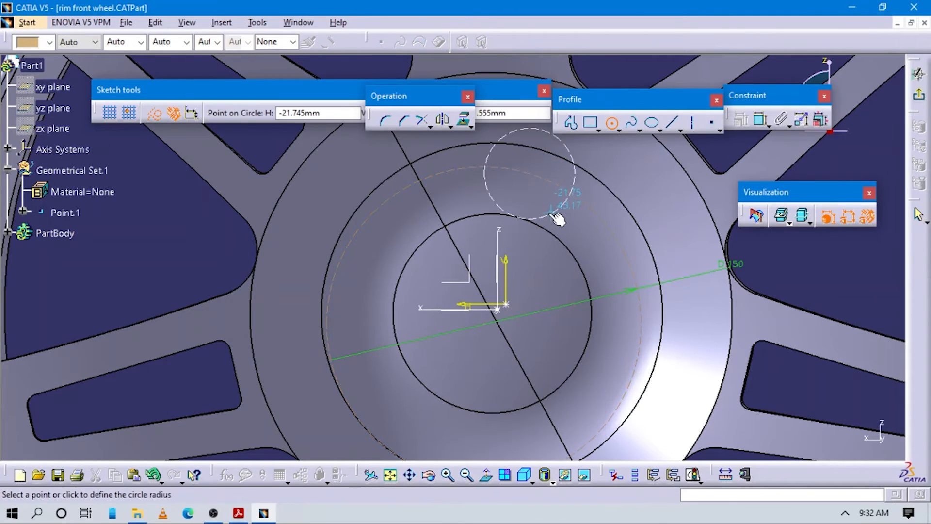
{"action": "key", "text": "Escape"}
Constrain the 150 mm construction circle concentric with the hub's inner circular edge
{"action": "left_click", "coordinate": [761, 122]}
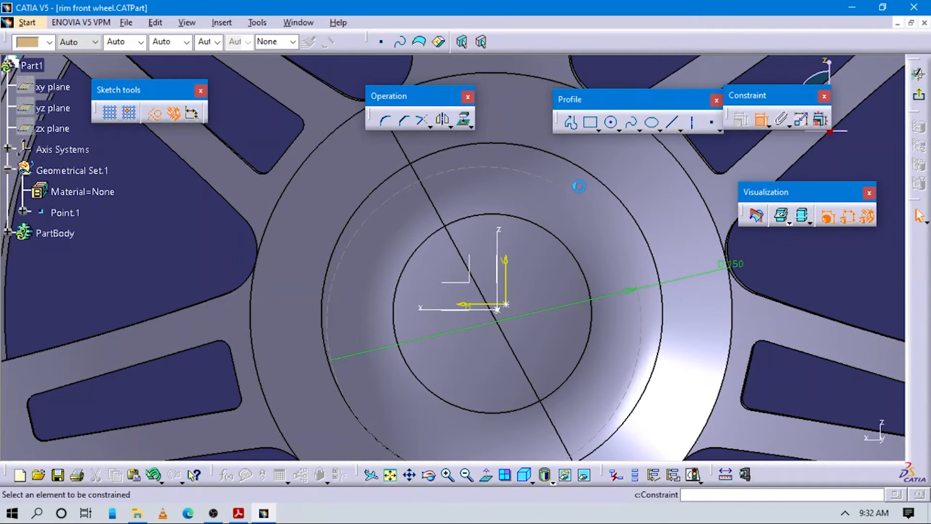
{"action": "left_click", "coordinate": [547, 227]}
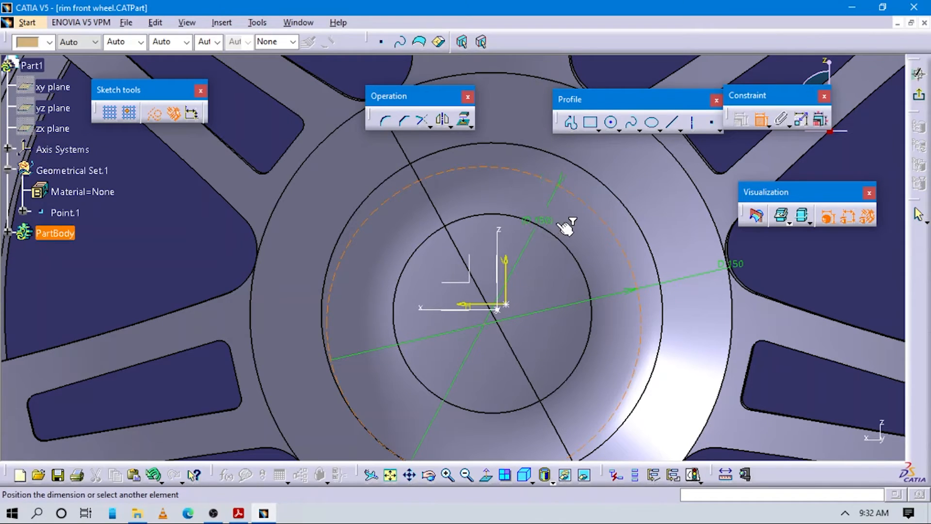
{"action": "right_click", "coordinate": [620, 207]}
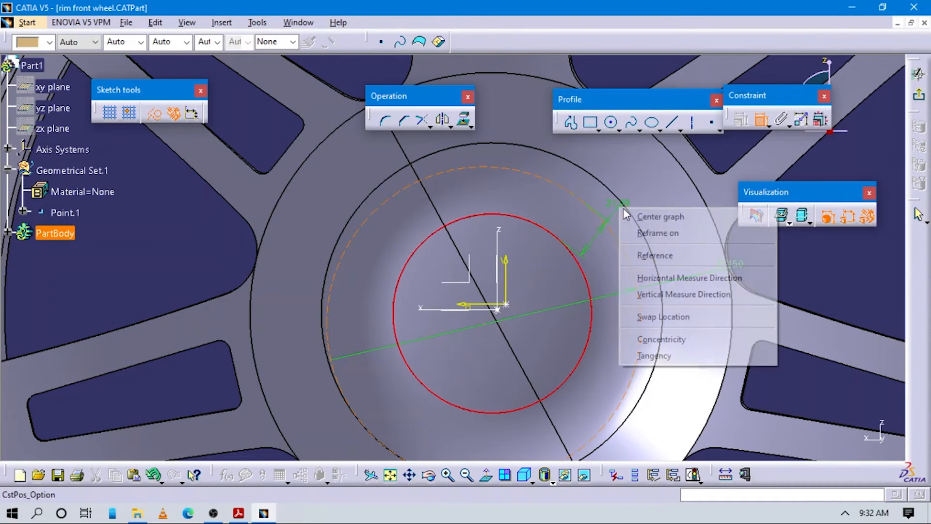
{"action": "left_click", "coordinate": [672, 338]}
{"action": "middle_click_drag", "start_coordinate": [796, 270], "coordinate": [804, 304]}
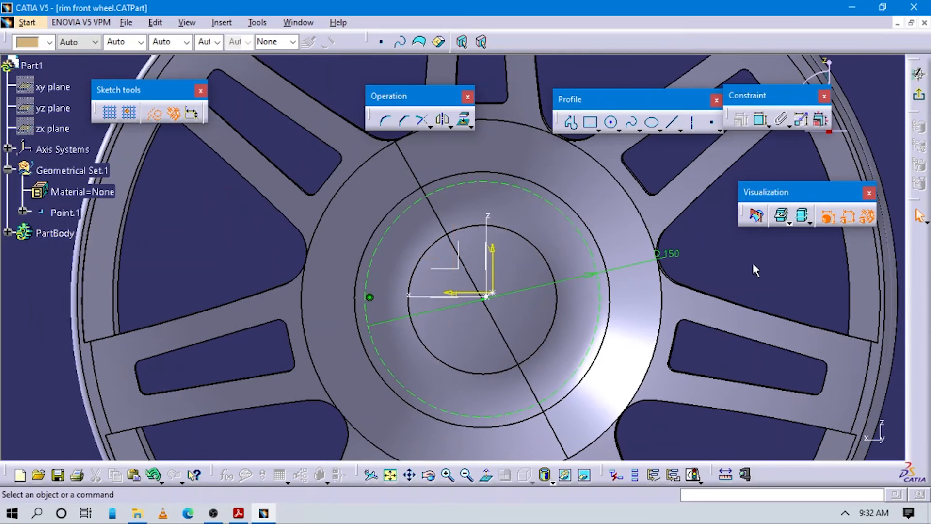
Move the hole's centre point to the upper part of the 150 mm circle and make it coincident with that circle
{"action": "left_click", "coordinate": [493, 294]}
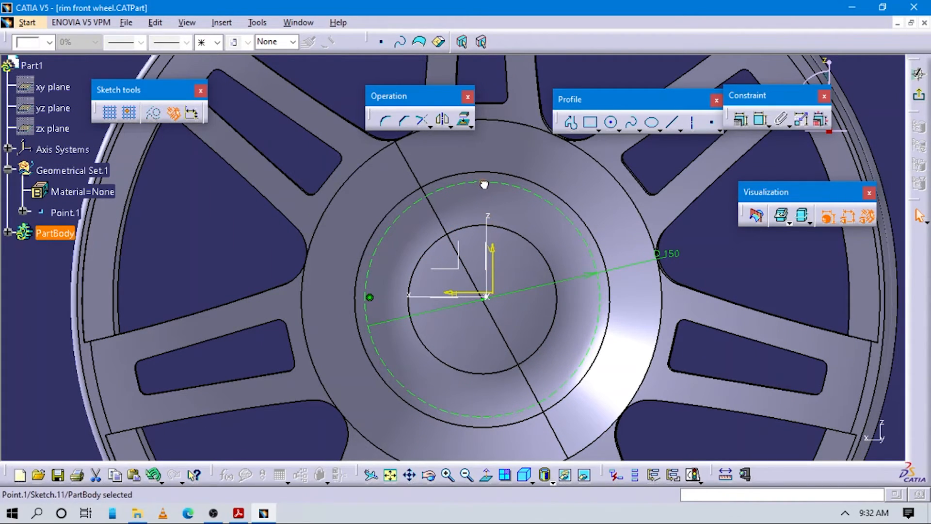
{"action": "left_click", "coordinate": [556, 218]}
{"action": "mouse_move", "coordinate": [496, 237]}
{"action": "middle_mouse_down"}
{"action": "mouse_move", "coordinate": [488, 258]}
{"action": "mouse_move", "coordinate": [481, 238]}
{"action": "middle_mouse_up"}
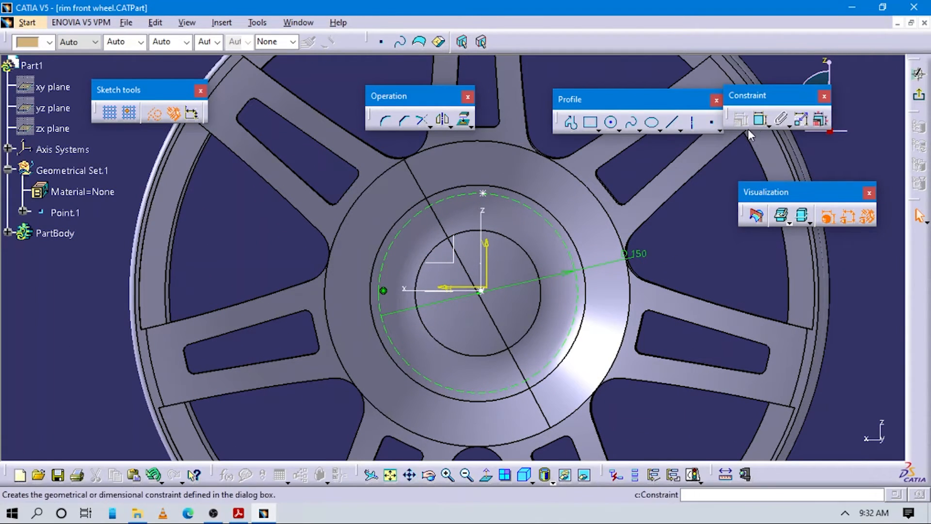
{"action": "left_click", "coordinate": [760, 121]}
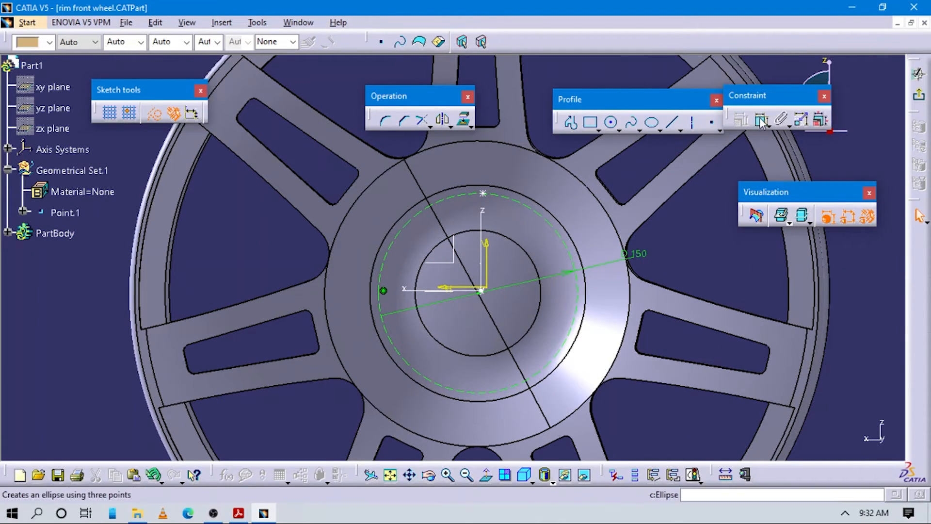
{"action": "right_click", "coordinate": [502, 197]}
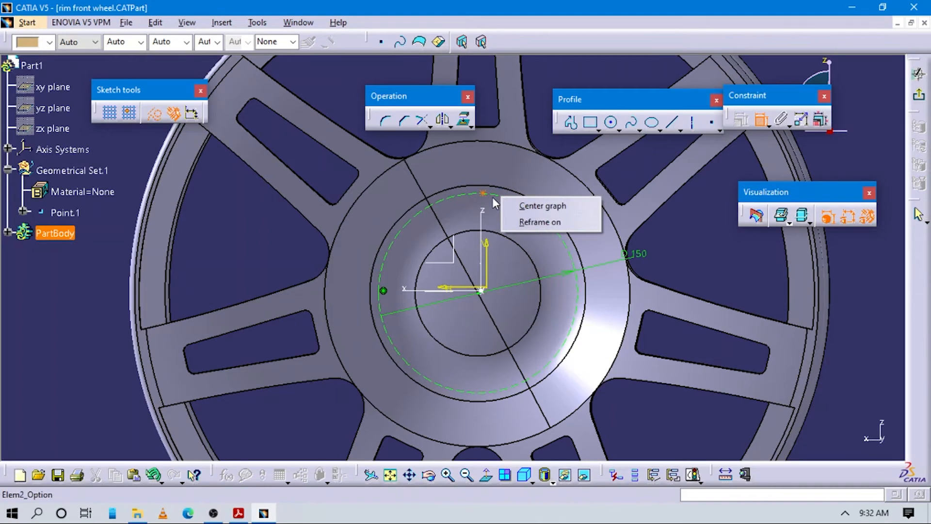
{"action": "left_click", "coordinate": [507, 201]}
{"action": "right_click", "coordinate": [516, 206]}
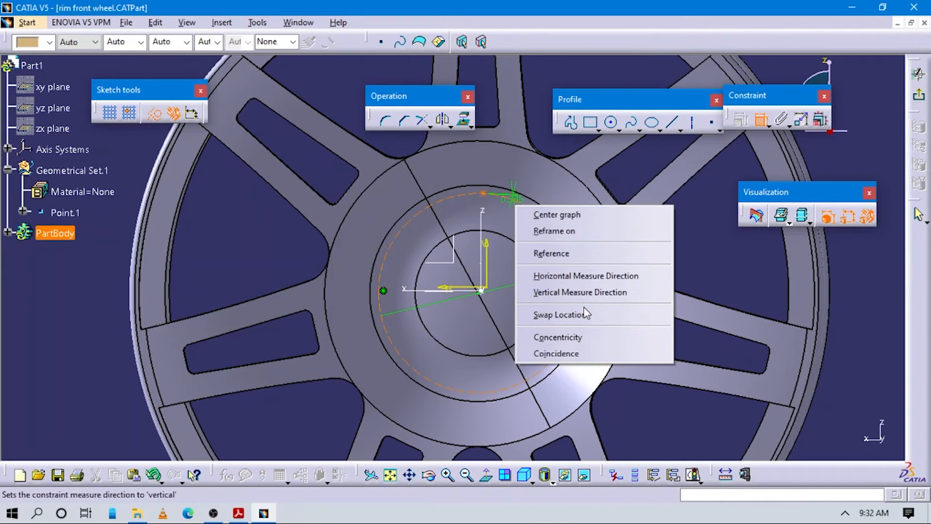
{"action": "left_click", "coordinate": [558, 336]}
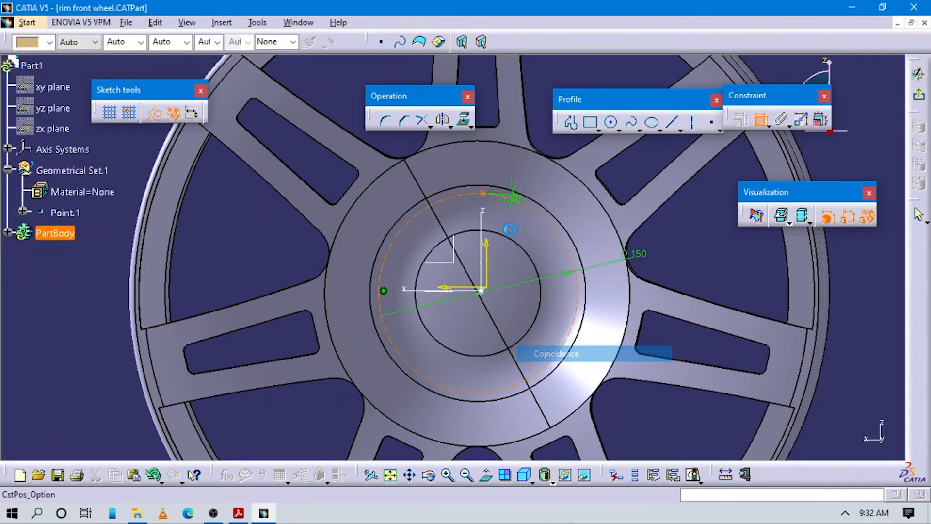
Make the hole's centre point coincident with the vertical axis reference and exit the positioning sketch
{"action": "left_click", "coordinate": [485, 191]}
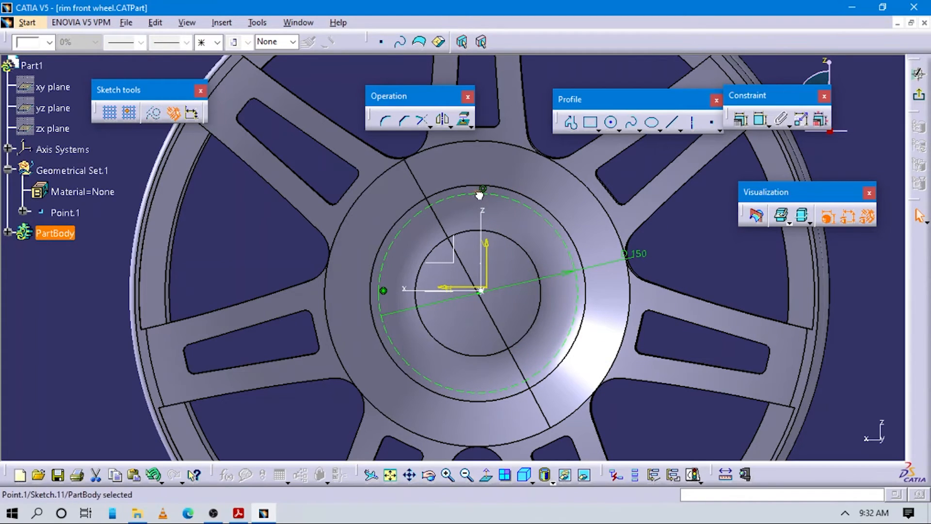
{"action": "middle_click_drag", "start_coordinate": [479, 195], "coordinate": [471, 139]}
{"action": "middle_click_drag", "start_coordinate": [752, 280], "coordinate": [678, 306]}
{"action": "left_click", "coordinate": [725, 234]}
{"action": "left_click", "coordinate": [758, 121]}
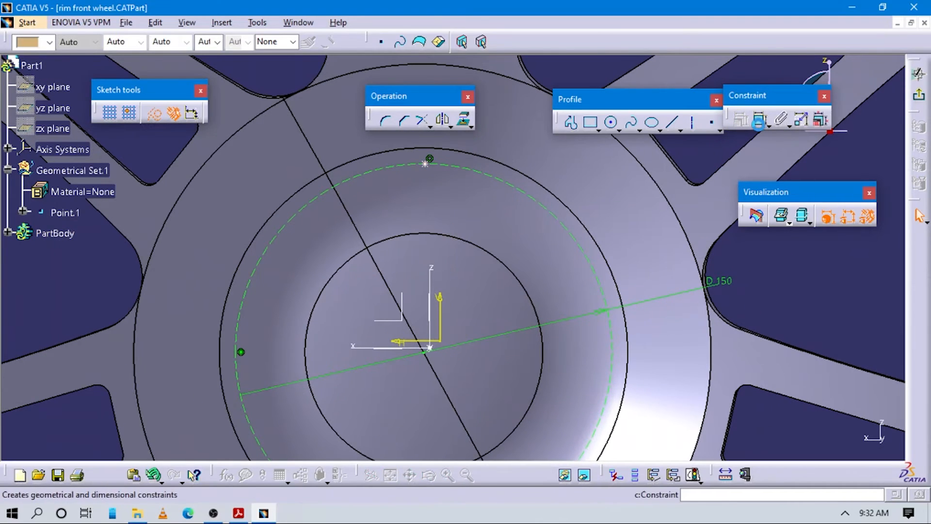
{"action": "left_click", "coordinate": [426, 162]}
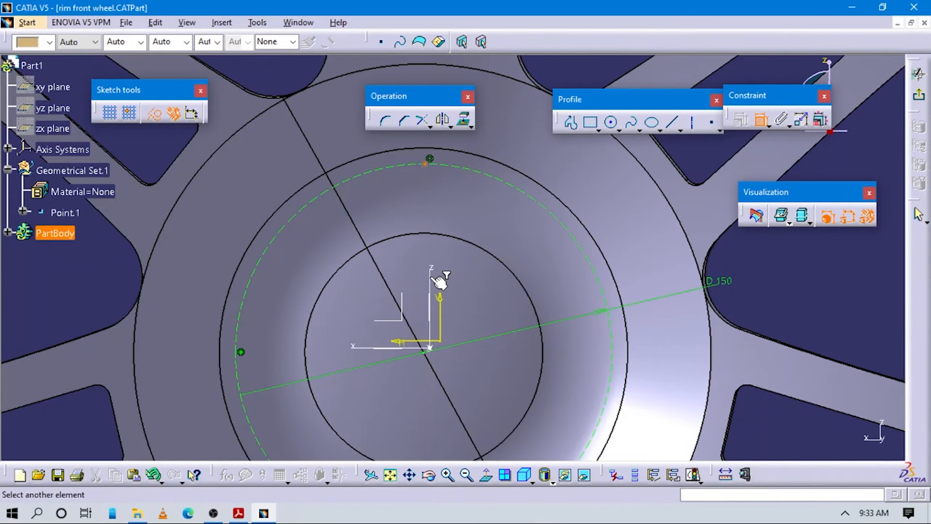
{"action": "right_click", "coordinate": [407, 259]}
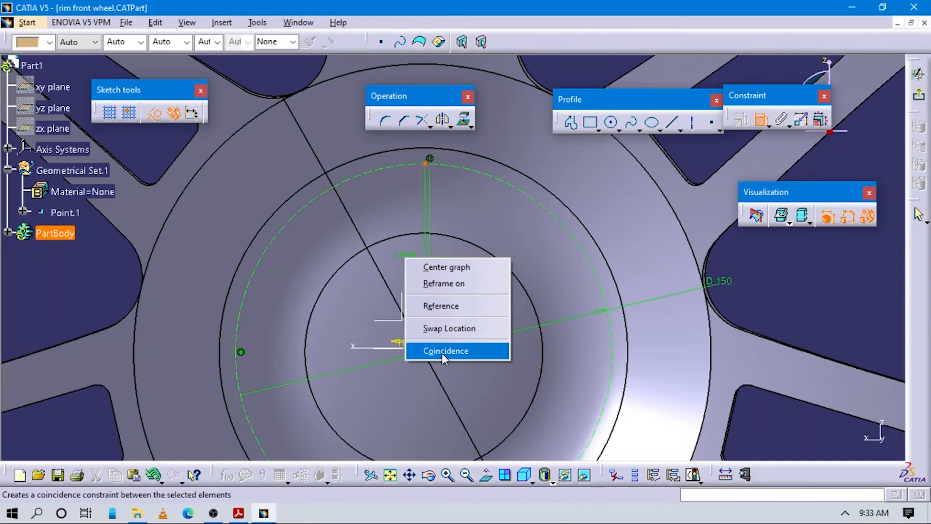
{"action": "left_click", "coordinate": [443, 352]}
{"action": "mouse_move", "coordinate": [458, 249]}
{"action": "middle_mouse_down", "text": "ctrl"}
{"action": "mouse_move", "coordinate": [480, 389]}
{"action": "mouse_move", "coordinate": [443, 306]}
{"action": "mouse_move", "coordinate": [472, 249]}
{"action": "mouse_move", "coordinate": [470, 277]}
{"action": "middle_mouse_up", "text": "ctrl"}
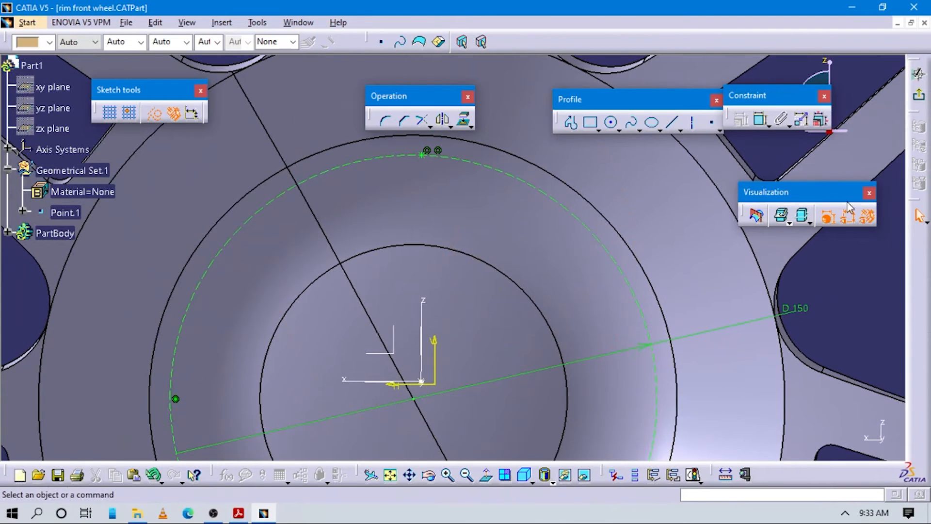
{"action": "left_click", "coordinate": [918, 95]}
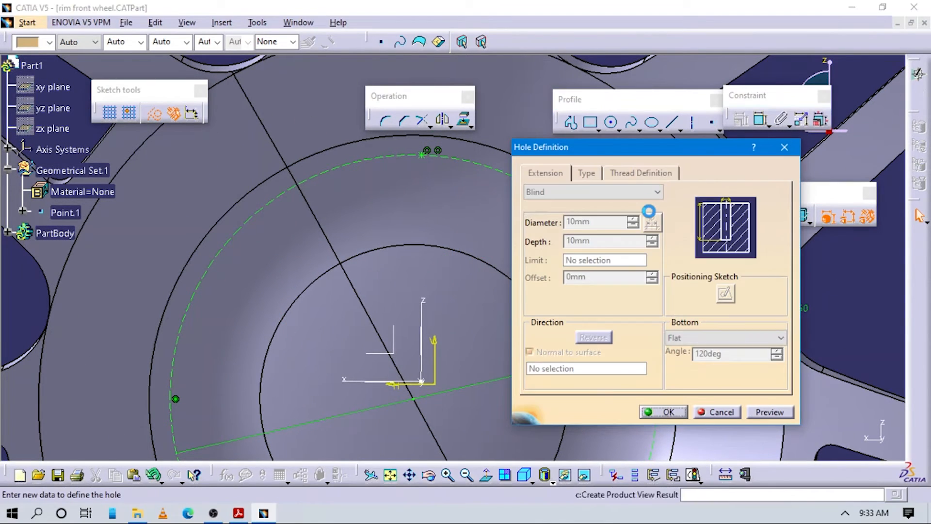
Check the bolt hole section in the PDF drawing, return to CATIA and set the hole to Up To Next with a 20 mm diameter
{"action": "key", "text": "alt+Tab"}
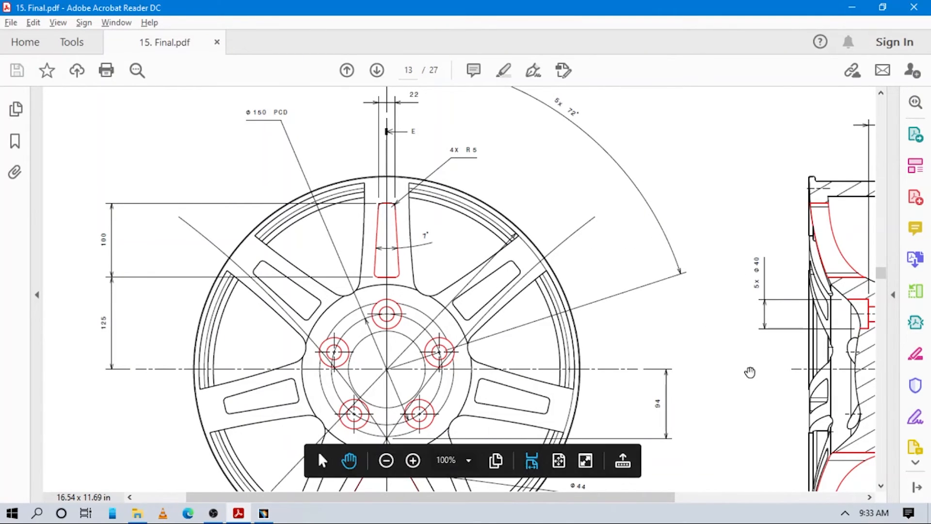
{"action": "mouse_move", "coordinate": [750, 371]}
{"action": "left_mouse_down"}
{"action": "mouse_move", "coordinate": [596, 343]}
{"action": "mouse_move", "coordinate": [433, 364]}
{"action": "left_mouse_up"}
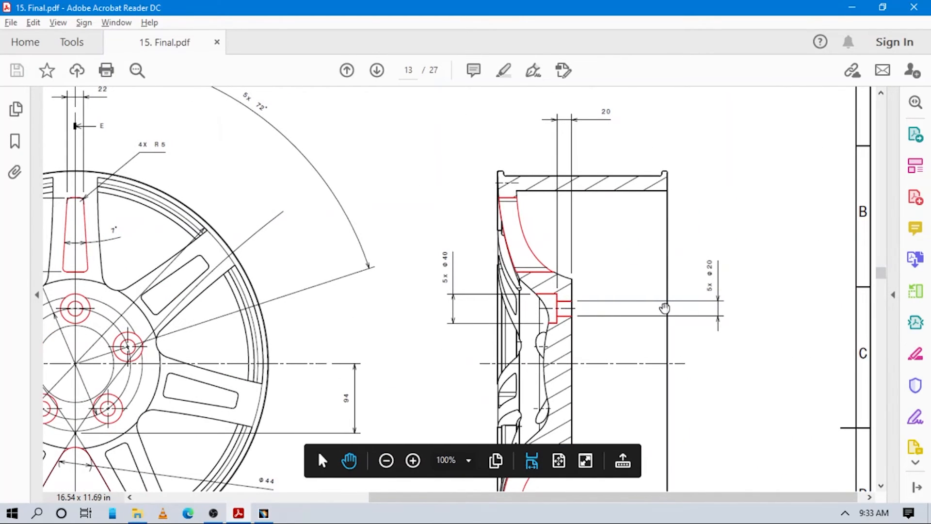
{"action": "key", "text": "alt+Tab"}
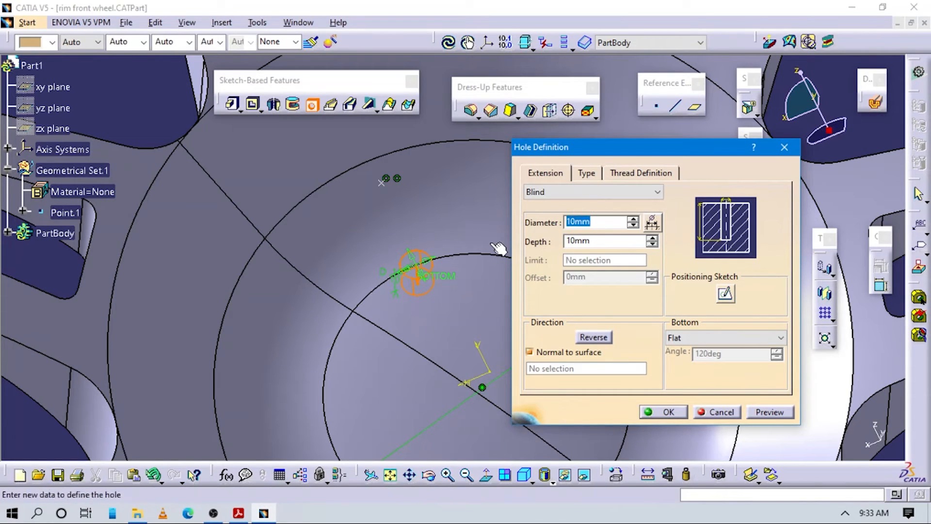
{"action": "left_click", "coordinate": [556, 192]}
{"action": "left_click", "coordinate": [544, 215]}
Change the hole type to Counterbored and set the counterbore diameter to 40 mm, as given in the PDF drawing
{"action": "left_click", "coordinate": [587, 174]}
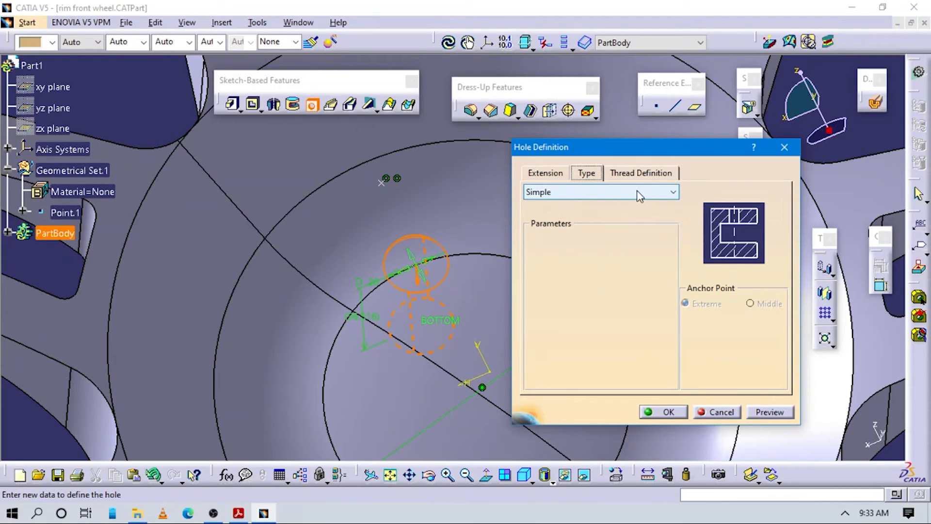
{"action": "left_click", "coordinate": [616, 192]}
{"action": "left_click", "coordinate": [560, 228]}
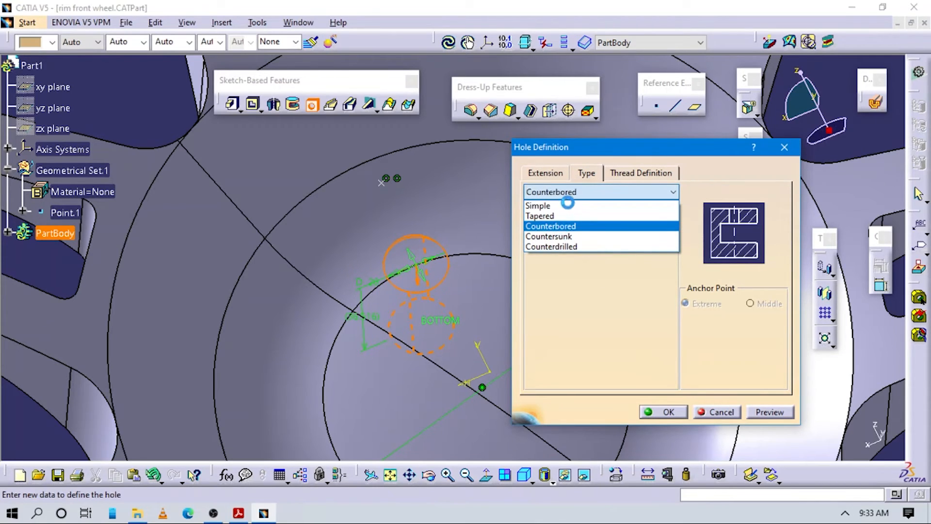
{"action": "key", "text": "alt+Tab"}
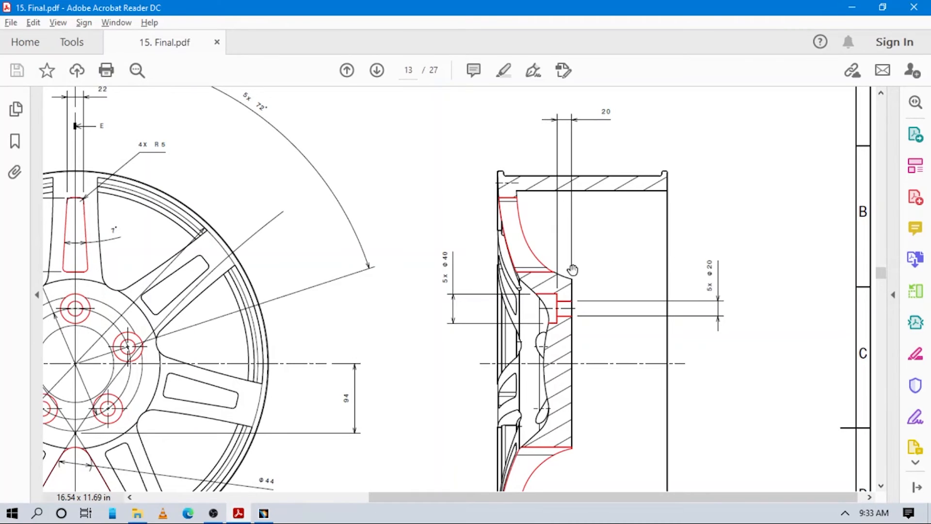
{"action": "key", "text": "alt+Tab"}
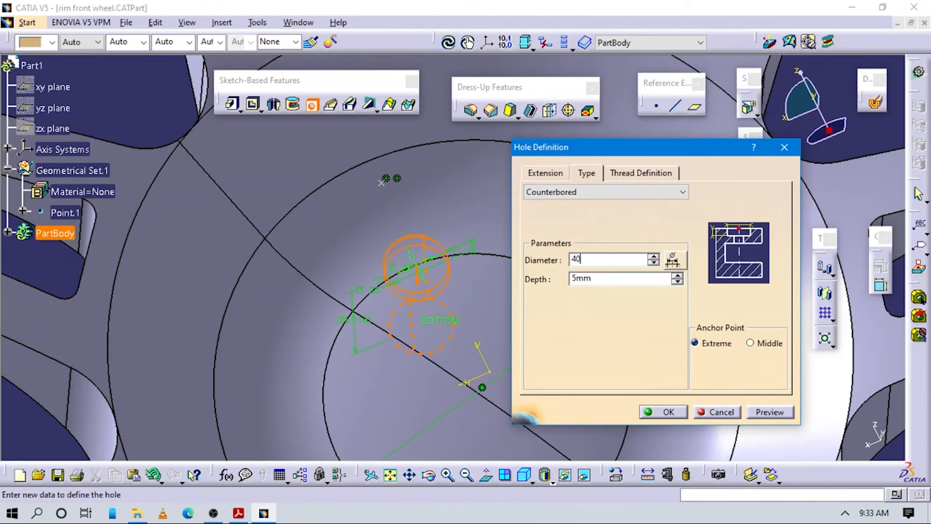
Compare the counterbore with the PDF section, raise its depth to 15 mm and create the hole
{"action": "key", "text": "alt+Tab"}
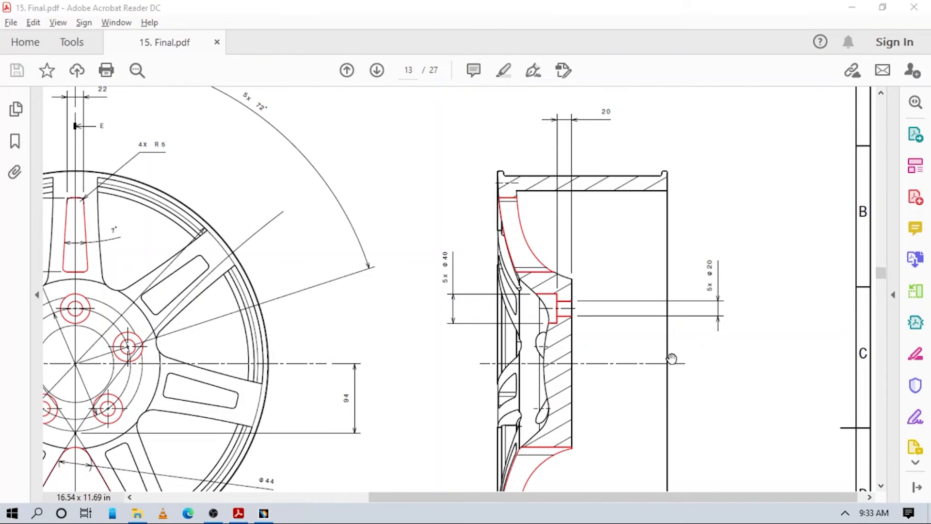
{"action": "key", "text": "alt+Tab"}
{"action": "key", "text": "alt+Tab"}
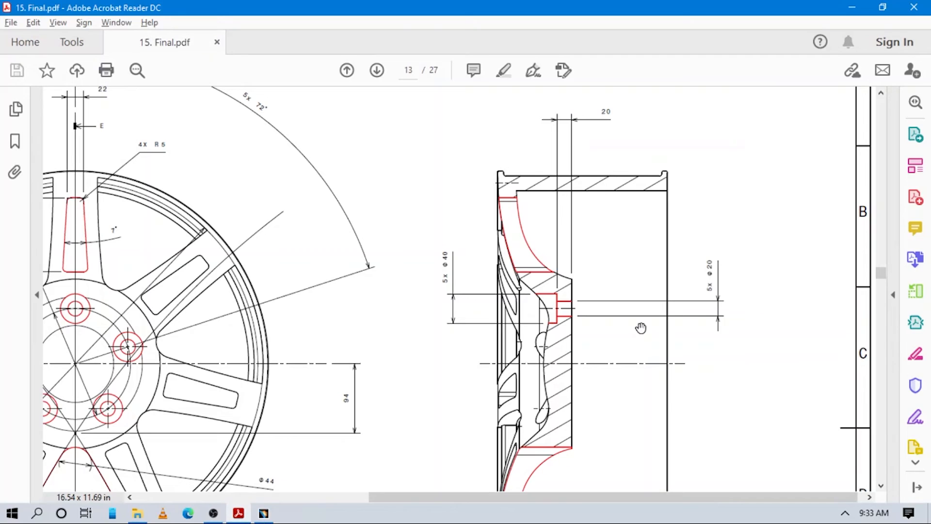
{"action": "key", "text": "alt+Tab"}
{"action": "middle_click", "coordinate": [587, 316]}
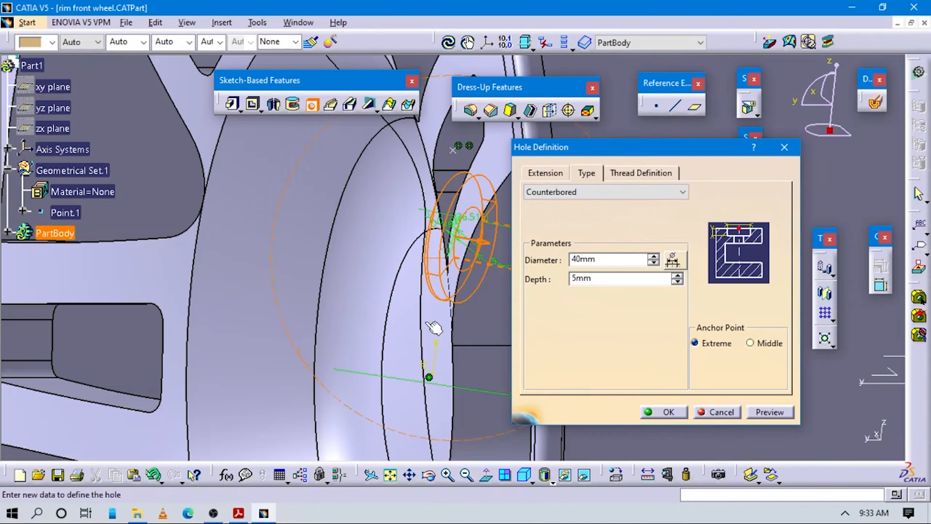
{"action": "middle_click_drag", "start_coordinate": [434, 328], "coordinate": [461, 301]}
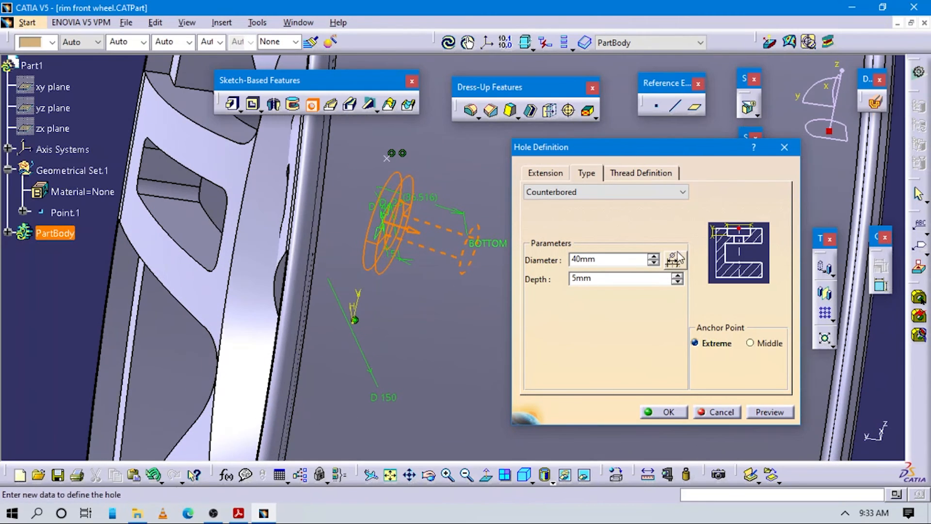
{"action": "left_click", "coordinate": [651, 257]}
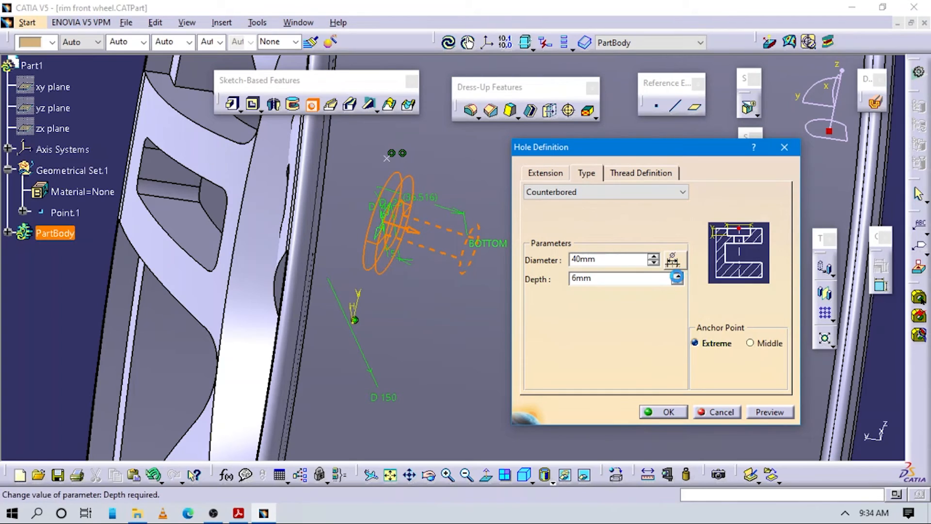
{"action": "left_click", "coordinate": [678, 274]}
{"action": "left_click", "coordinate": [677, 275]}
{"action": "left_click", "coordinate": [677, 275]}
{"action": "left_click", "coordinate": [677, 275]}
{"action": "left_click", "coordinate": [678, 275]}
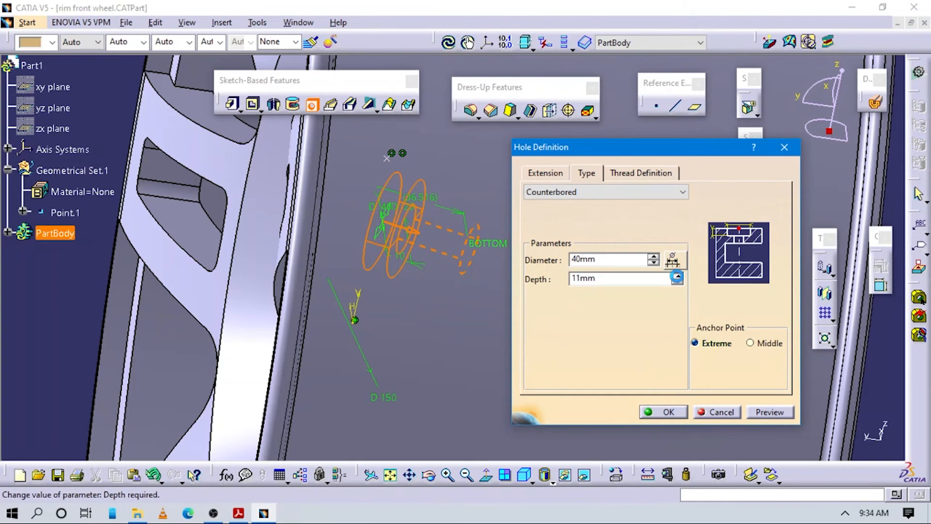
{"action": "left_click", "coordinate": [677, 275]}
{"action": "left_click", "coordinate": [677, 275]}
{"action": "left_click", "coordinate": [678, 274]}
{"action": "left_click", "coordinate": [677, 275]}
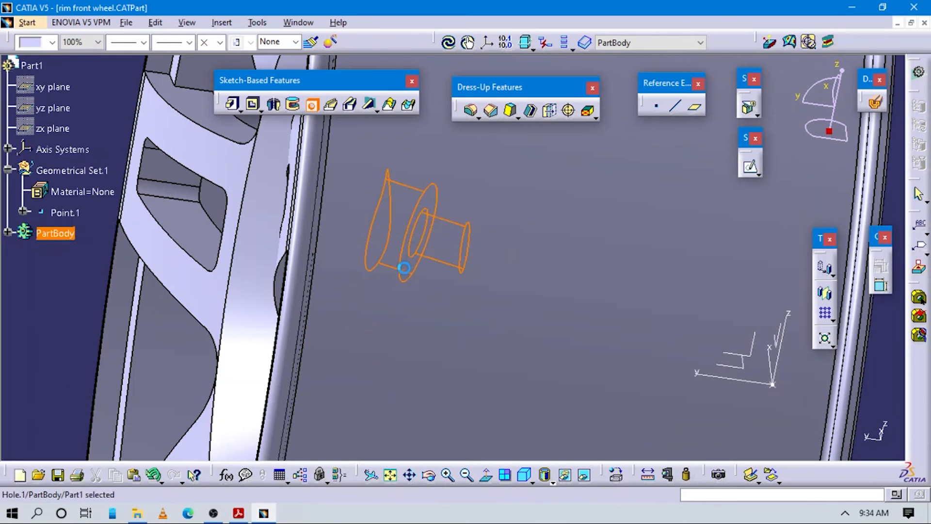
Measure the distance between the counterbore's floor and the hub's back face and compare it with the PDF drawing
{"action": "middle_click_drag", "start_coordinate": [477, 271], "coordinate": [519, 257]}
{"action": "left_click", "coordinate": [618, 161]}
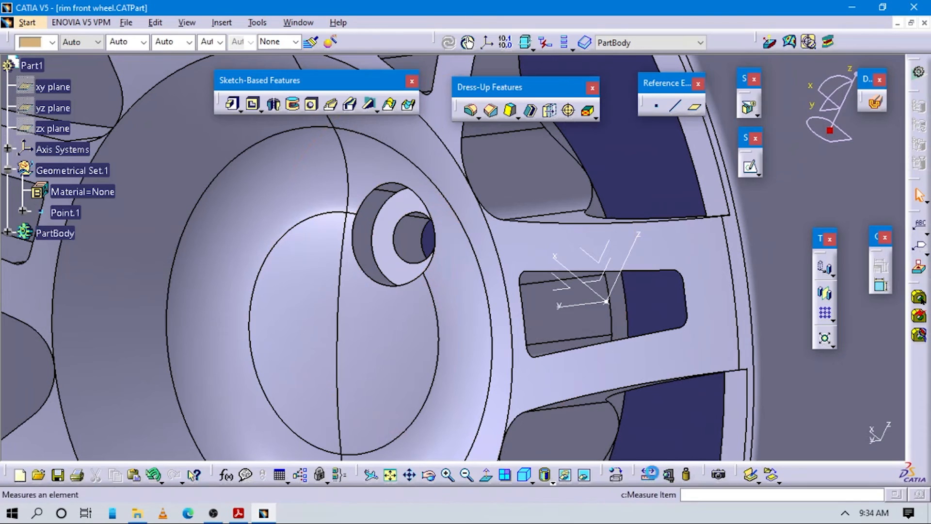
{"action": "left_click", "coordinate": [646, 470]}
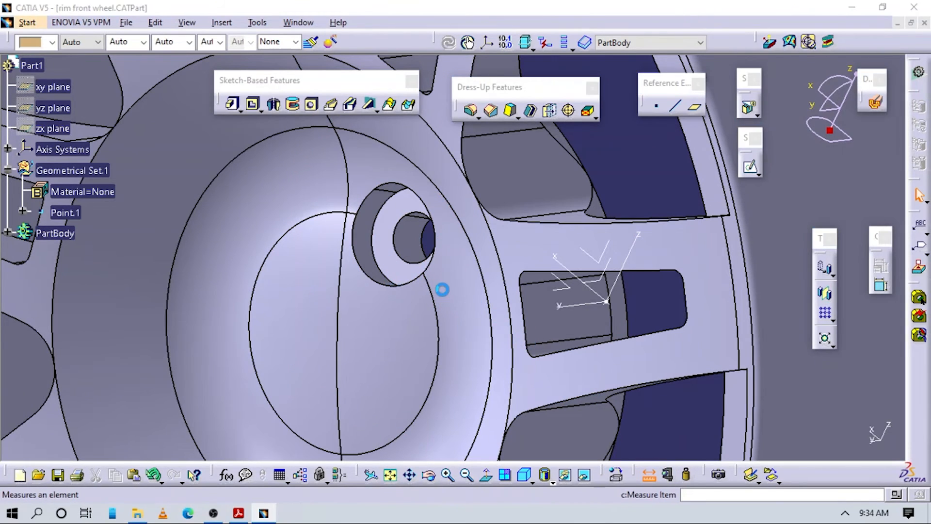
{"action": "middle_click_drag", "start_coordinate": [260, 176], "coordinate": [395, 232]}
{"action": "left_click", "coordinate": [522, 272]}
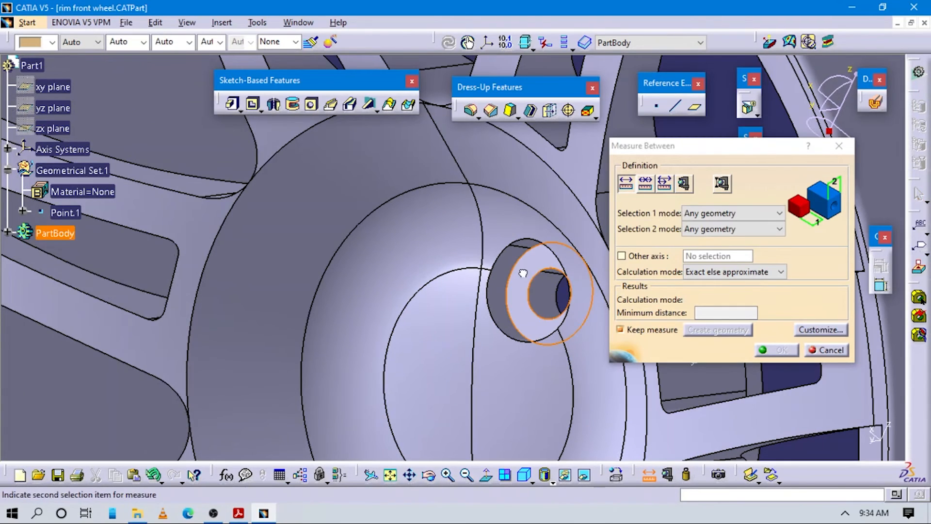
{"action": "middle_click_drag", "start_coordinate": [530, 295], "coordinate": [474, 274]}
{"action": "left_click", "coordinate": [482, 269]}
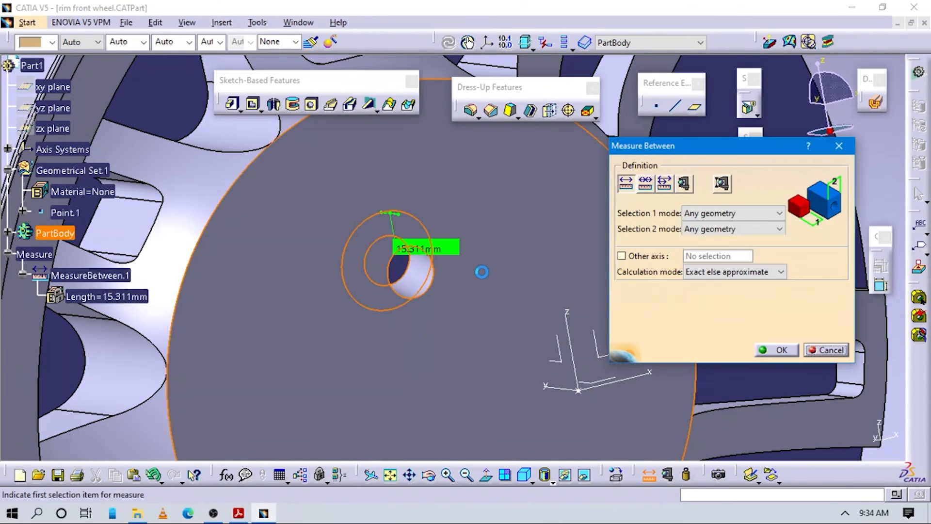
{"action": "middle_click_drag", "start_coordinate": [415, 296], "coordinate": [475, 304]}
{"action": "key", "text": "alt+Tab"}
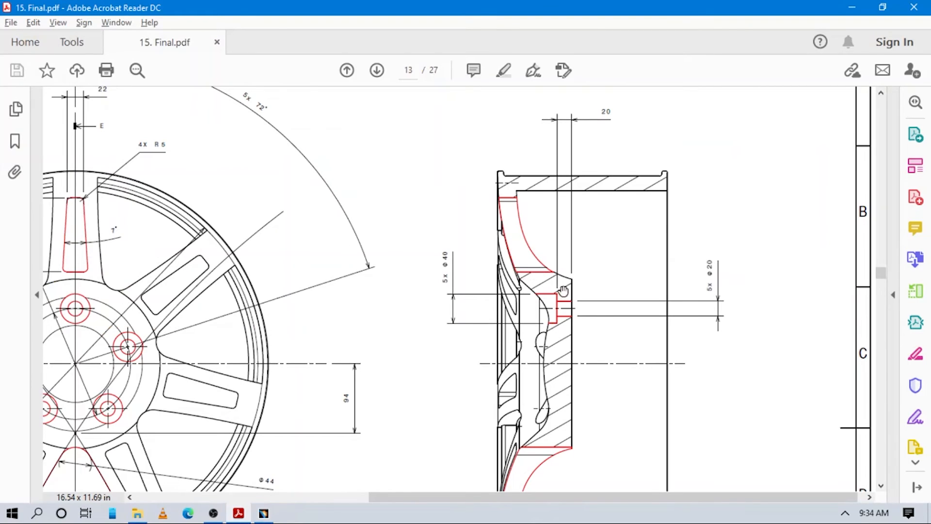
{"action": "key", "text": "alt+Tab"}
{"action": "left_click", "coordinate": [844, 149]}
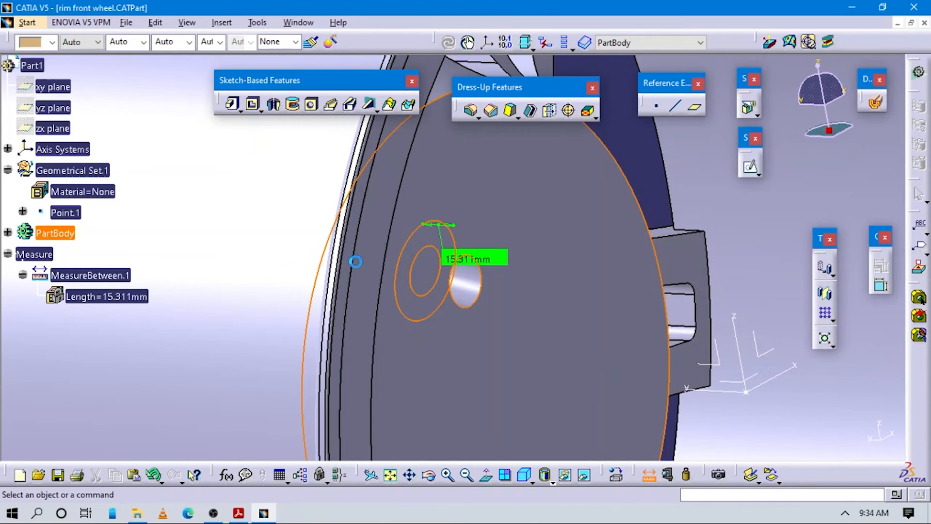
Reopen the bolt hole's definition and reduce the counterbore depth to approach the drawing's 20 mm thickness behind it
{"action": "left_click", "coordinate": [7, 232]}
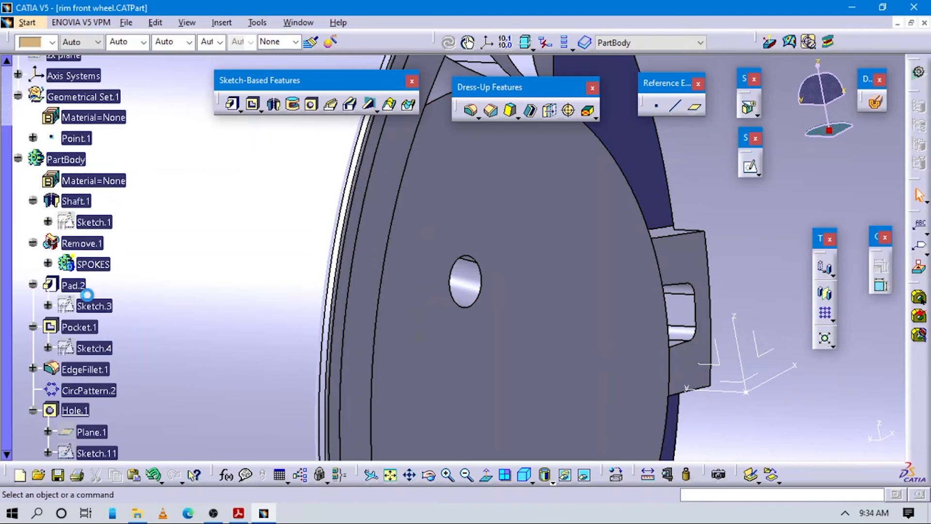
{"action": "scroll", "coordinate": [100, 334], "scroll_direction": "down", "scroll_amount": 4}
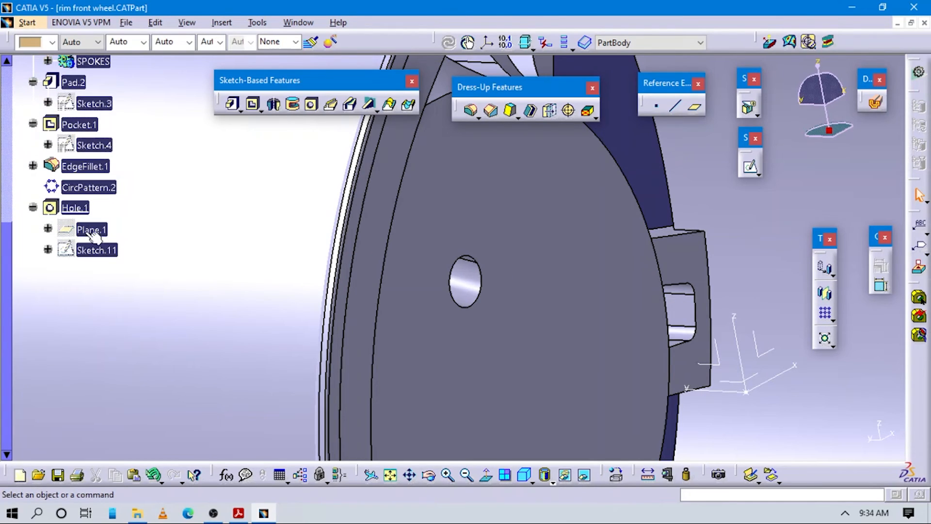
{"action": "double_click", "coordinate": [73, 209]}
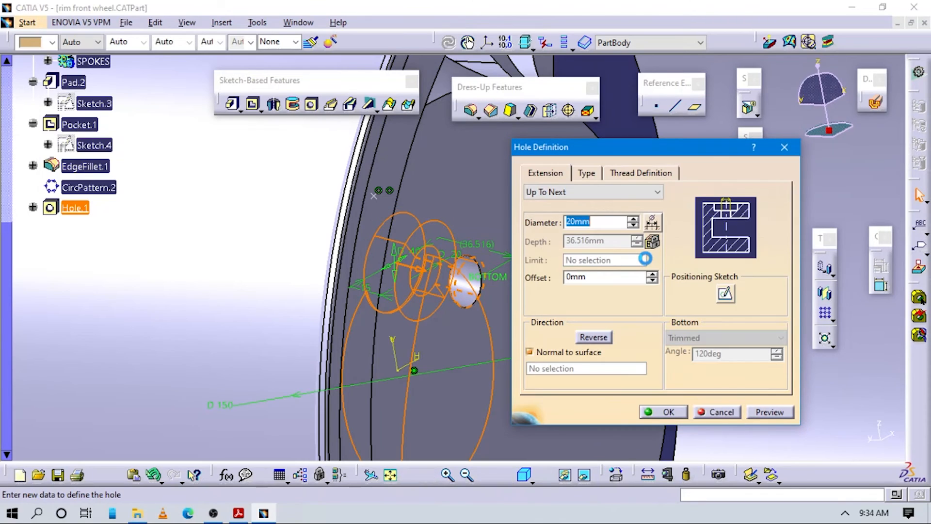
{"action": "left_click", "coordinate": [587, 174]}
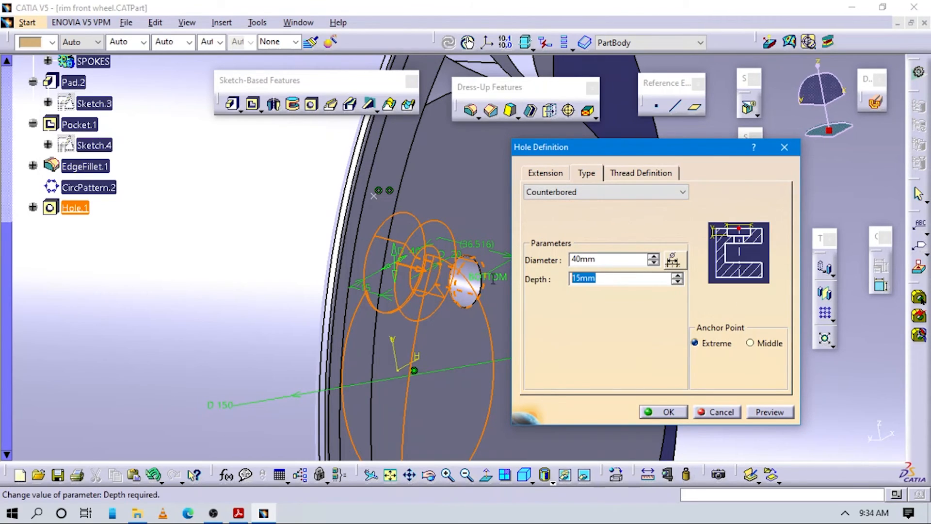
{"action": "left_click", "coordinate": [674, 412]}
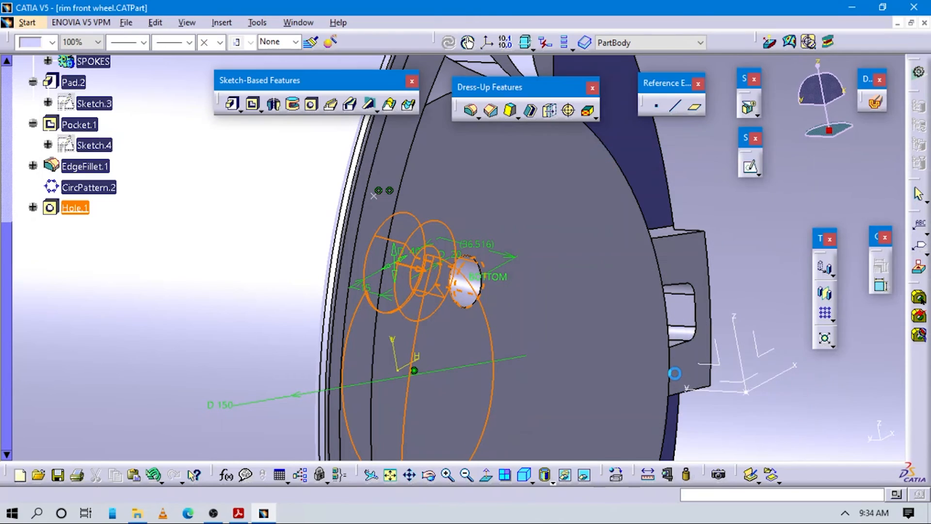
{"action": "key", "text": "Escape"}
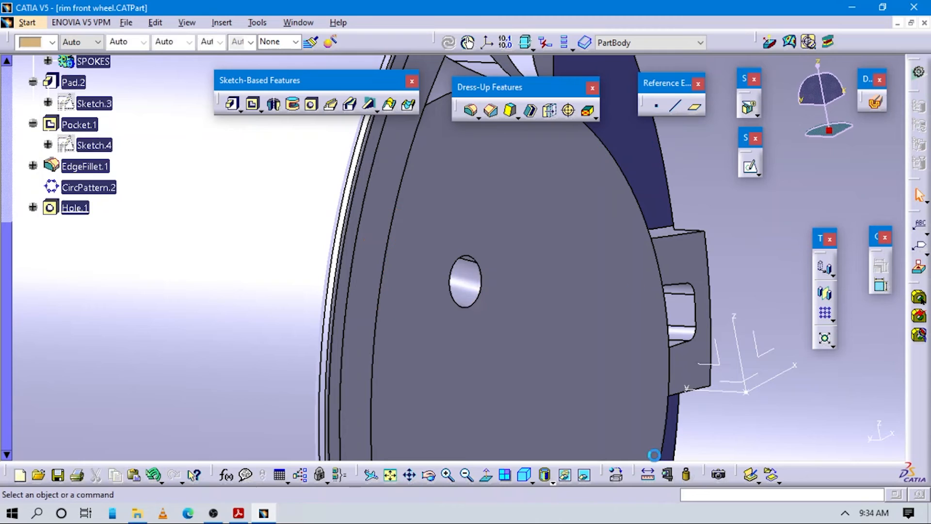
Measure again from the hub's back face to the counterbore's floor, without keeping the measurement
{"action": "left_click", "coordinate": [648, 474]}
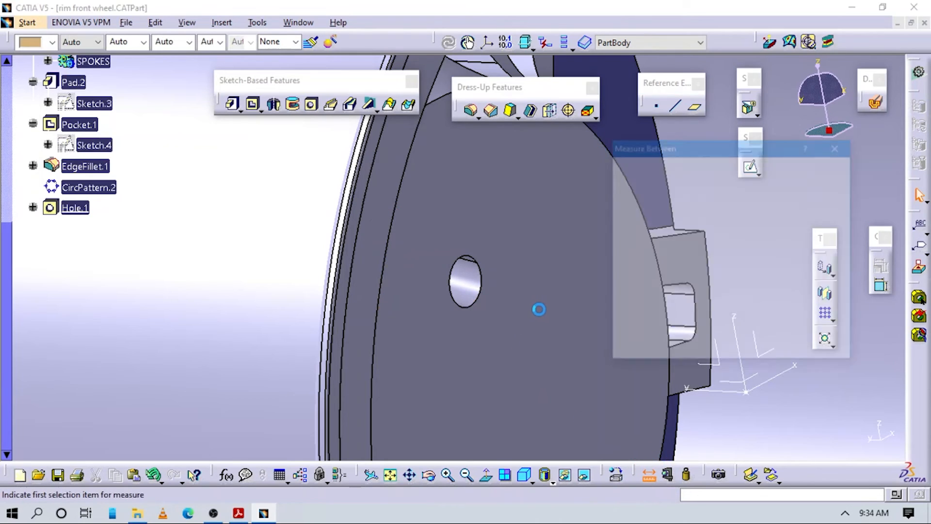
{"action": "left_click", "coordinate": [538, 310]}
{"action": "middle_click_drag", "start_coordinate": [531, 297], "coordinate": [330, 294]}
{"action": "middle_click_drag", "start_coordinate": [387, 279], "coordinate": [698, 369]}
{"action": "middle_click_drag", "start_coordinate": [443, 326], "coordinate": [522, 329]}
{"action": "left_click", "coordinate": [509, 292]}
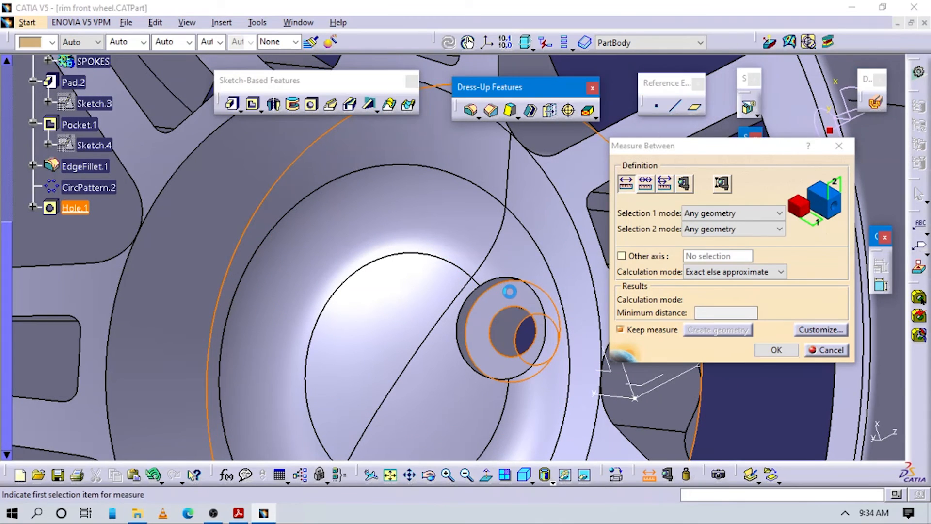
{"action": "middle_click_drag", "start_coordinate": [456, 347], "coordinate": [370, 341]}
{"action": "left_click", "coordinate": [839, 146]}
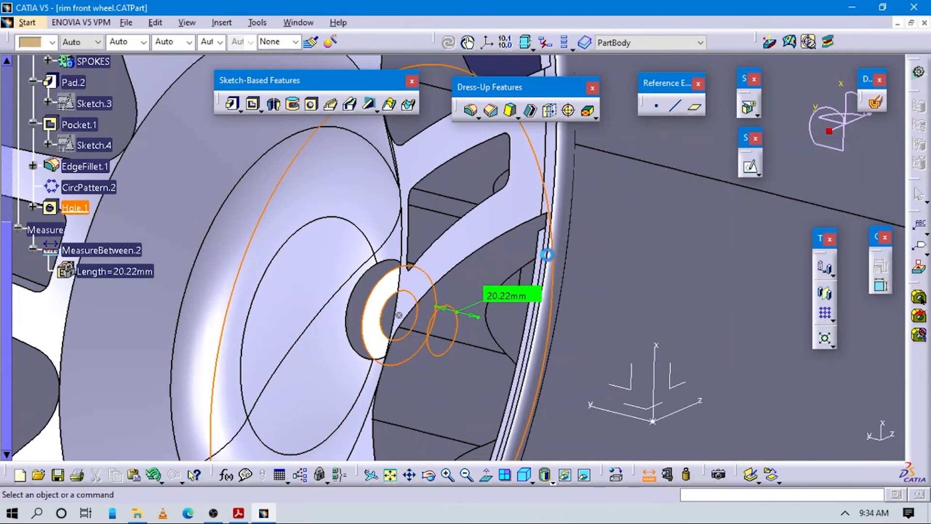
Inspect the first bolt hole on the hub and check the PDF front view for the bolt holes' number and angular spacing
{"action": "middle_click_drag", "start_coordinate": [547, 254], "coordinate": [563, 455]}
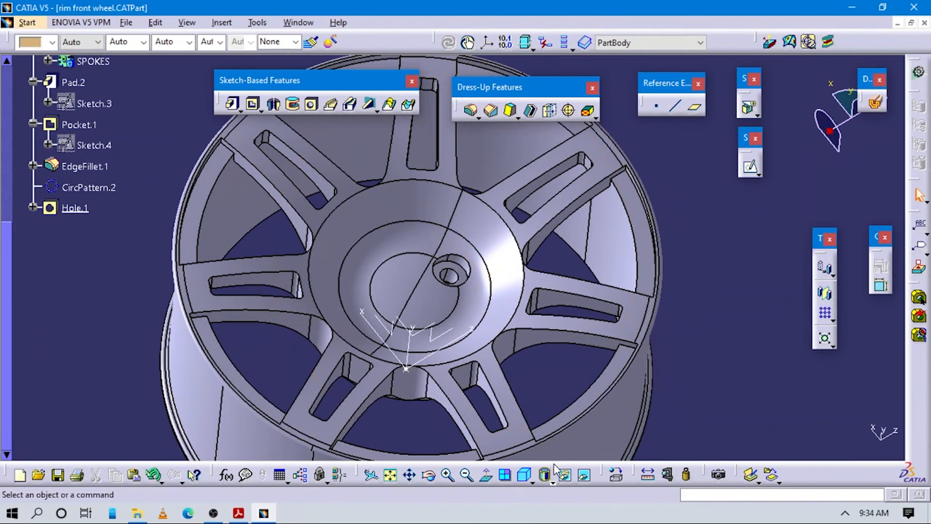
{"action": "left_click", "coordinate": [524, 475]}
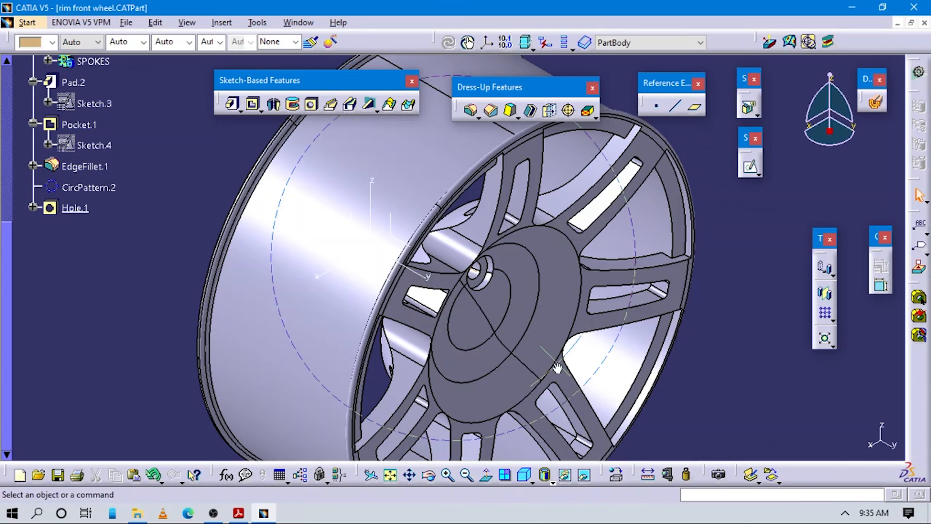
{"action": "middle_click_drag", "start_coordinate": [558, 368], "coordinate": [460, 314]}
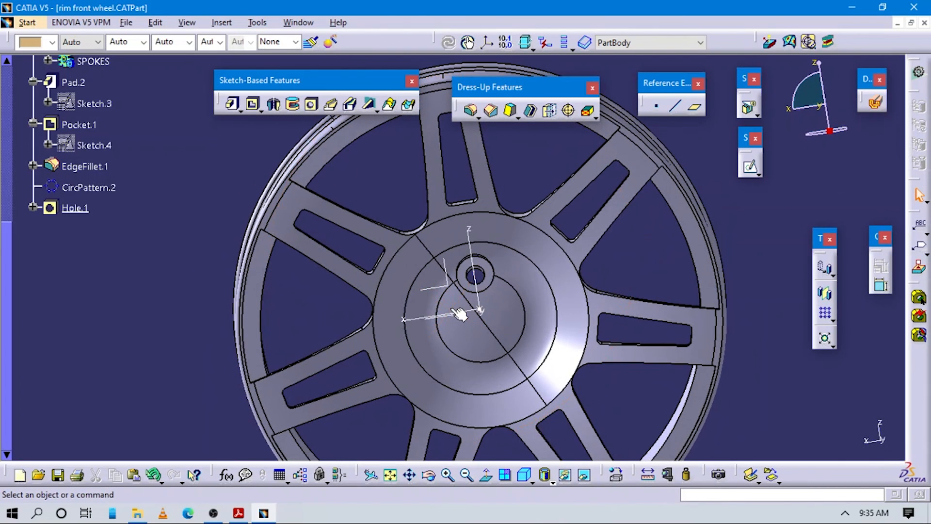
{"action": "key", "text": "alt+Tab"}
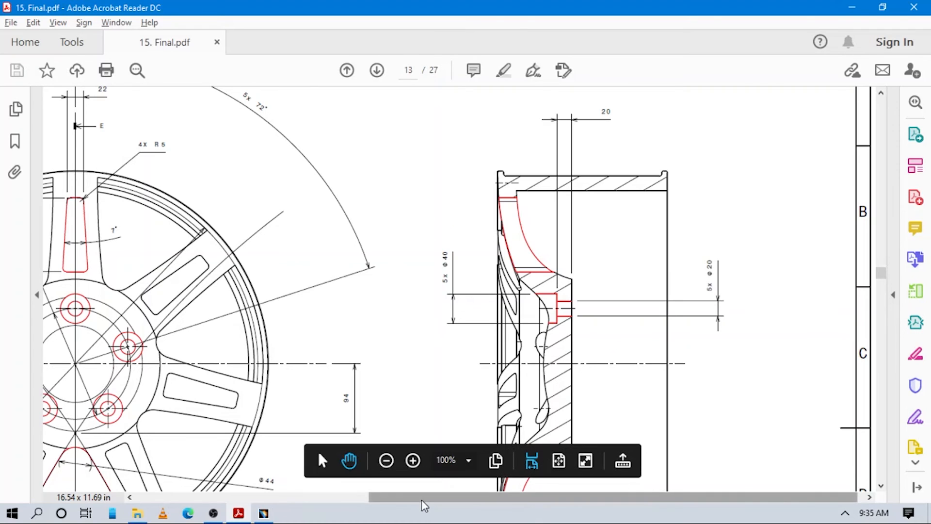
{"action": "mouse_move", "coordinate": [421, 498]}
{"action": "left_mouse_down"}
{"action": "mouse_move", "coordinate": [285, 482]}
{"action": "mouse_move", "coordinate": [132, 487]}
{"action": "left_mouse_up"}
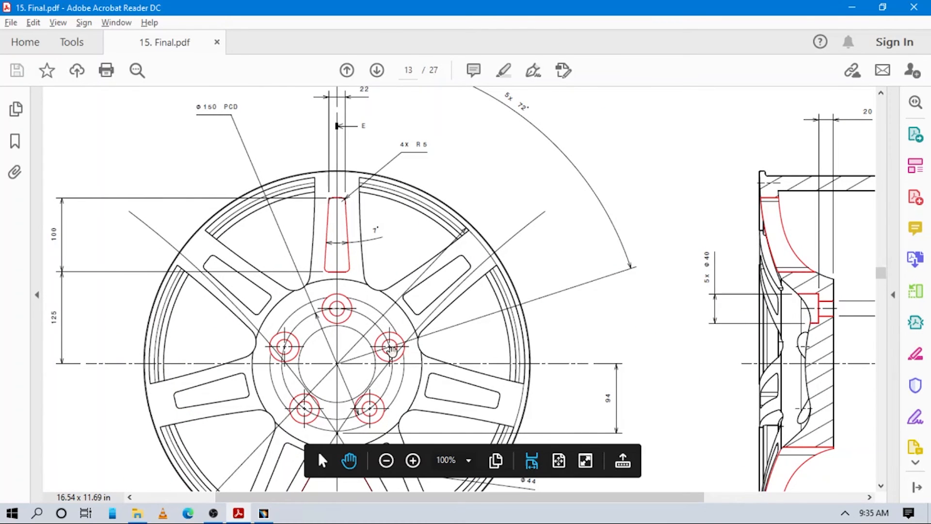
{"action": "key", "text": "alt+Tab"}
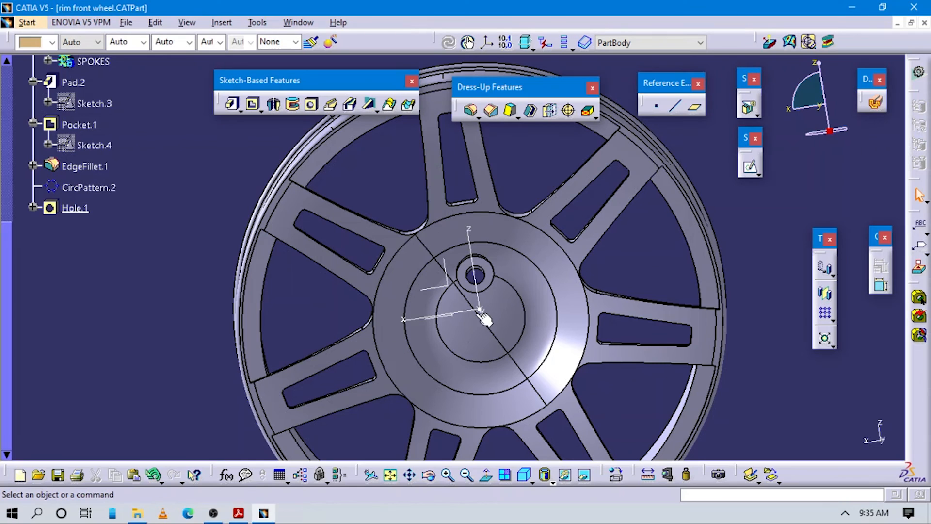
Start a circular pattern of the counterbored bolt hole with the axis system's Y axis as its reference direction
{"action": "middle_click_drag", "start_coordinate": [479, 334], "coordinate": [692, 330]}
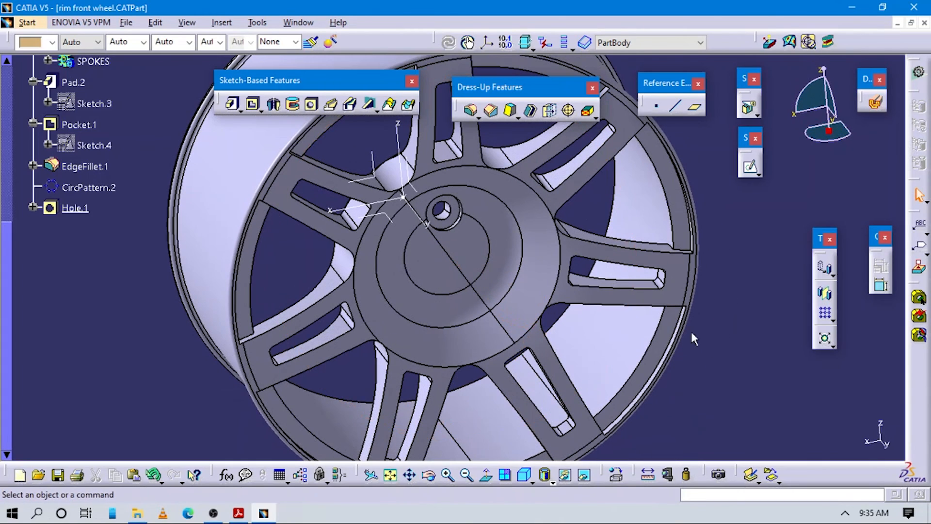
{"action": "left_click", "coordinate": [833, 322]}
{"action": "left_click", "coordinate": [874, 331]}
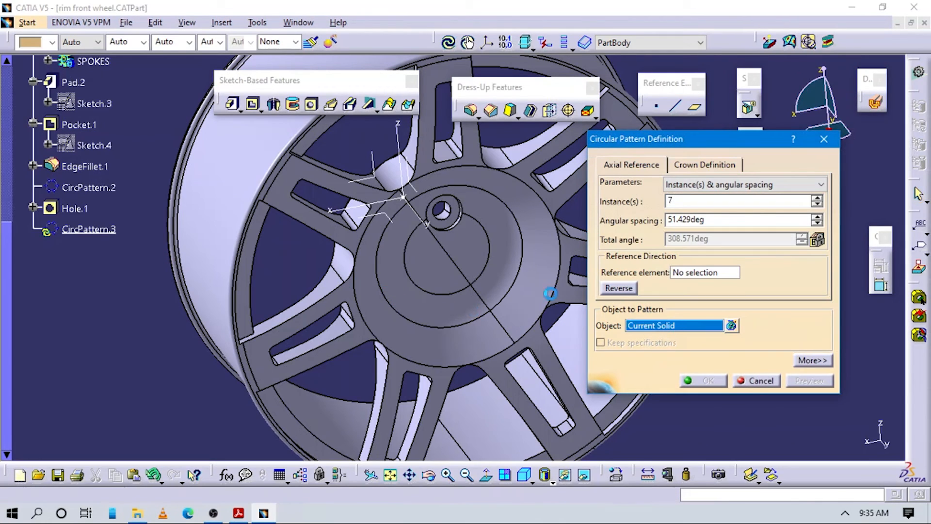
{"action": "left_click", "coordinate": [453, 209]}
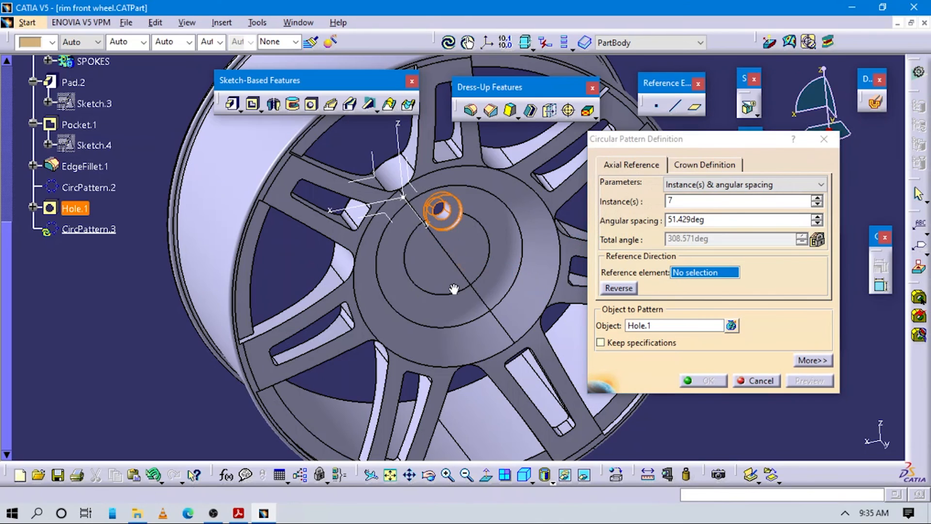
{"action": "middle_click_drag", "start_coordinate": [450, 241], "coordinate": [455, 282]}
{"action": "left_click", "coordinate": [423, 262]}
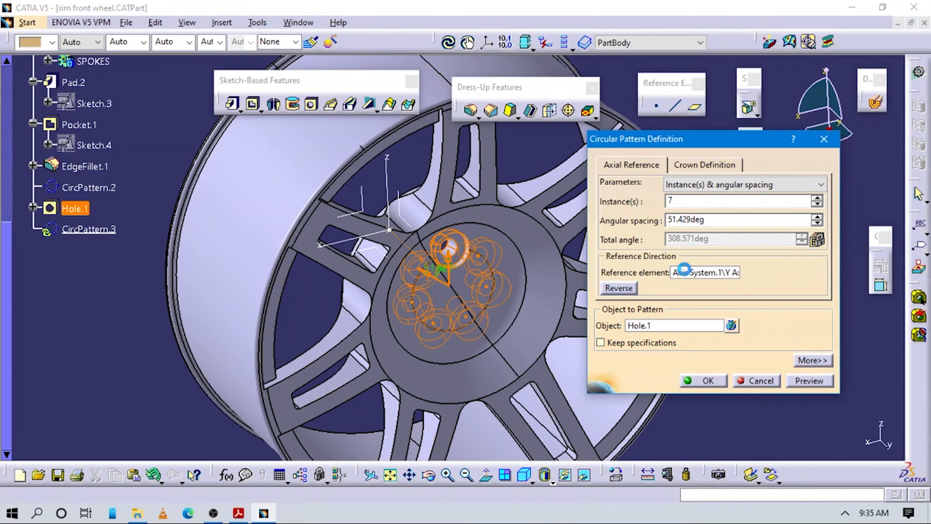
Define the bolt hole pattern as a complete crown with 5 instances and create it
{"action": "left_click", "coordinate": [699, 185]}
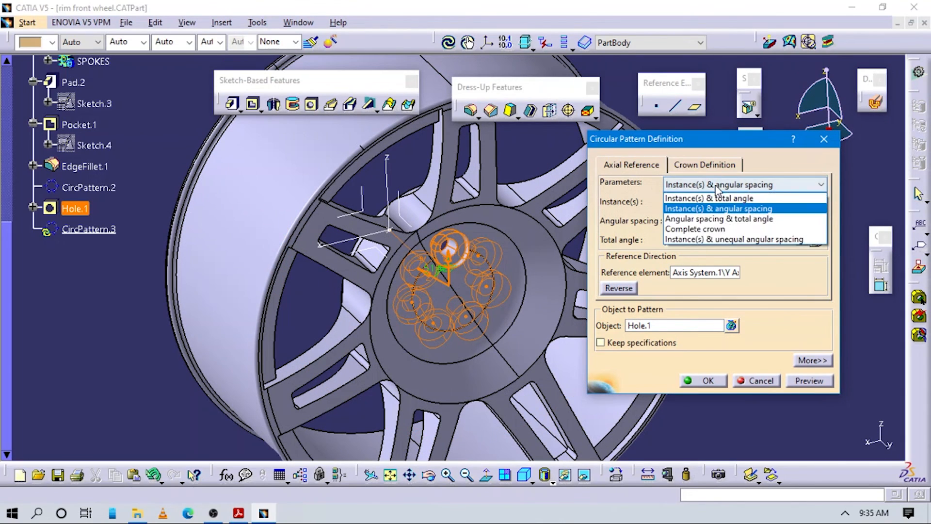
{"action": "left_click", "coordinate": [694, 228]}
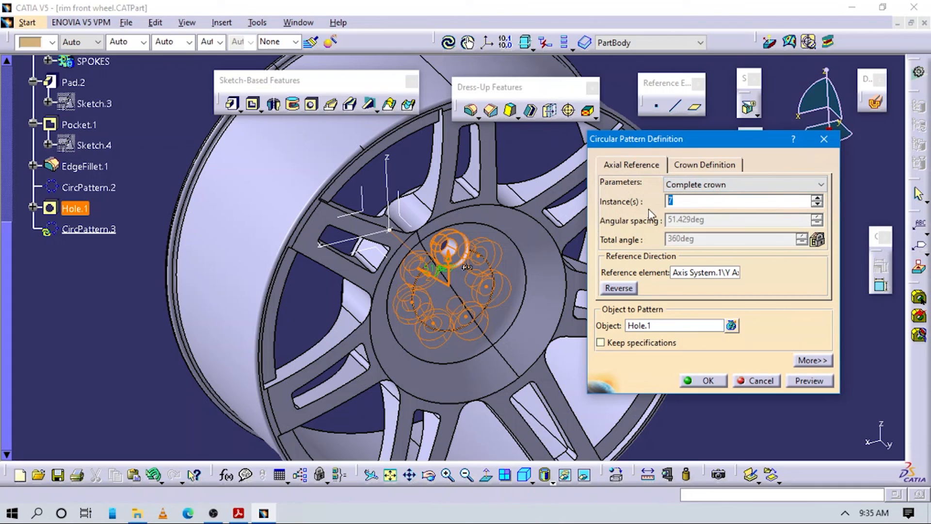
{"action": "type", "text": "5"}
{"action": "left_click", "coordinate": [709, 381]}
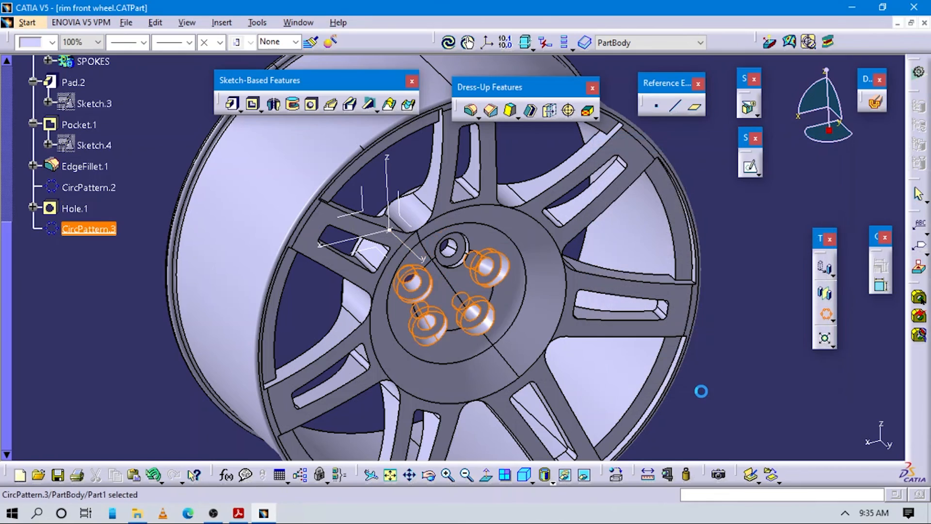
Inspect the patterned bolt holes and compare their arrangement with the rendered wheel on page 3 of the PDF
{"action": "middle_click_drag", "start_coordinate": [646, 348], "coordinate": [565, 324]}
{"action": "left_click", "coordinate": [339, 345]}
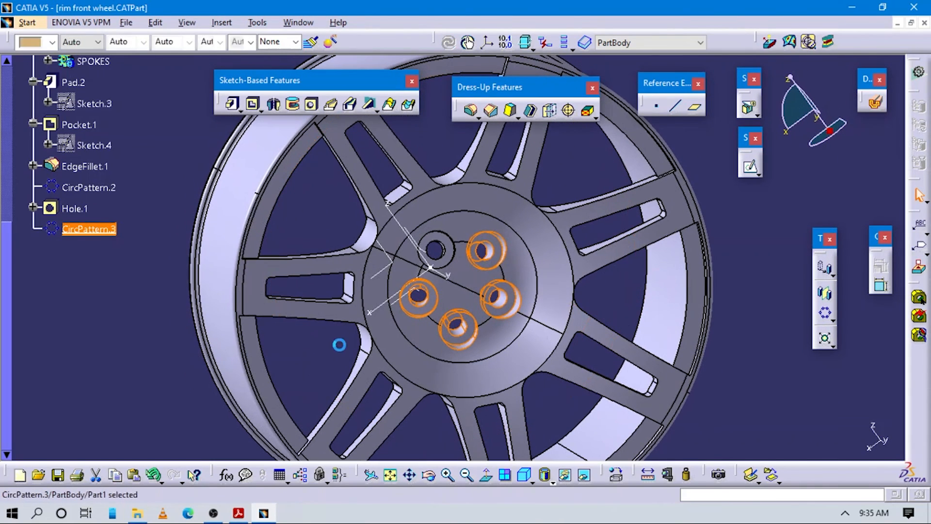
{"action": "mouse_move", "coordinate": [546, 367]}
{"action": "middle_mouse_down"}
{"action": "mouse_move", "coordinate": [447, 279]}
{"action": "mouse_move", "coordinate": [558, 326]}
{"action": "mouse_move", "coordinate": [395, 281]}
{"action": "mouse_move", "coordinate": [449, 356]}
{"action": "mouse_move", "coordinate": [485, 349]}
{"action": "mouse_move", "coordinate": [560, 376]}
{"action": "middle_mouse_up"}
{"action": "middle_click_drag", "start_coordinate": [635, 343], "coordinate": [335, 476]}
{"action": "left_click", "coordinate": [239, 512]}
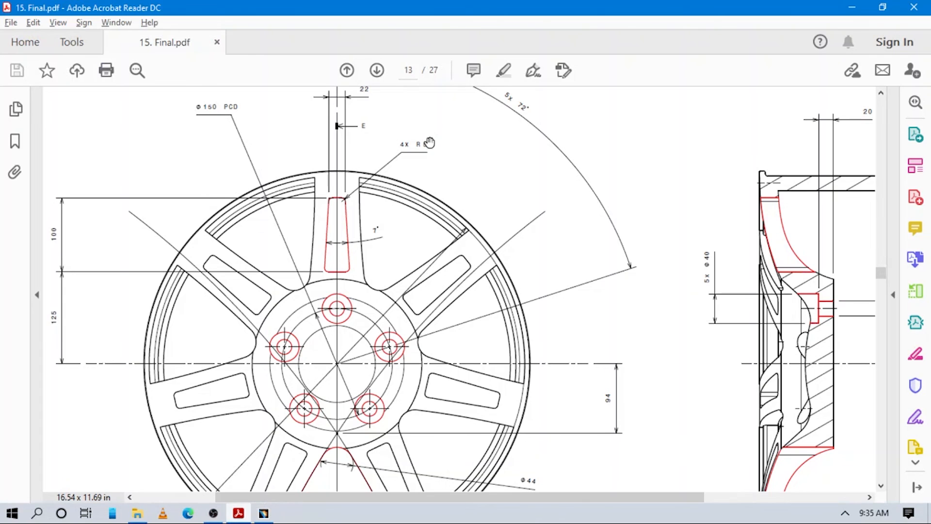
{"action": "type", "text": "3"}
{"action": "key", "text": "Return"}
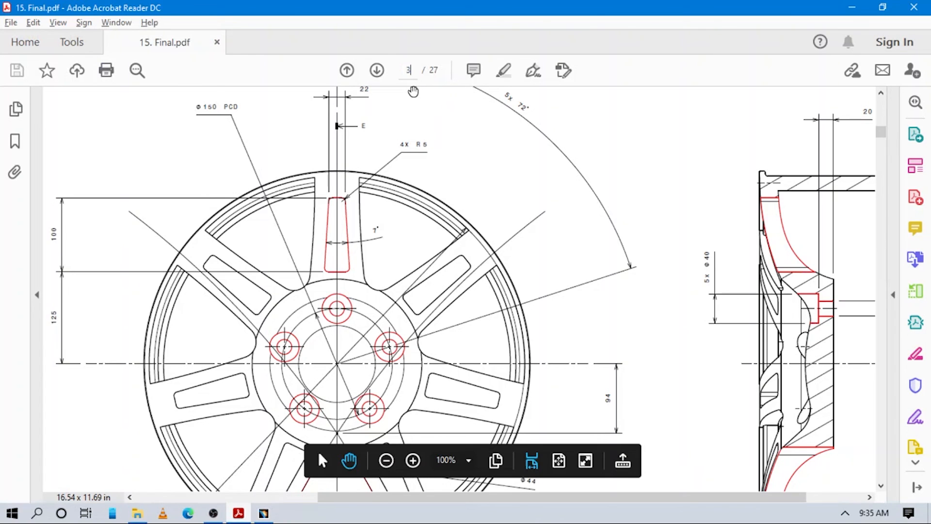
{"action": "scroll", "coordinate": [617, 260], "scroll_direction": "down", "scroll_amount": 4}
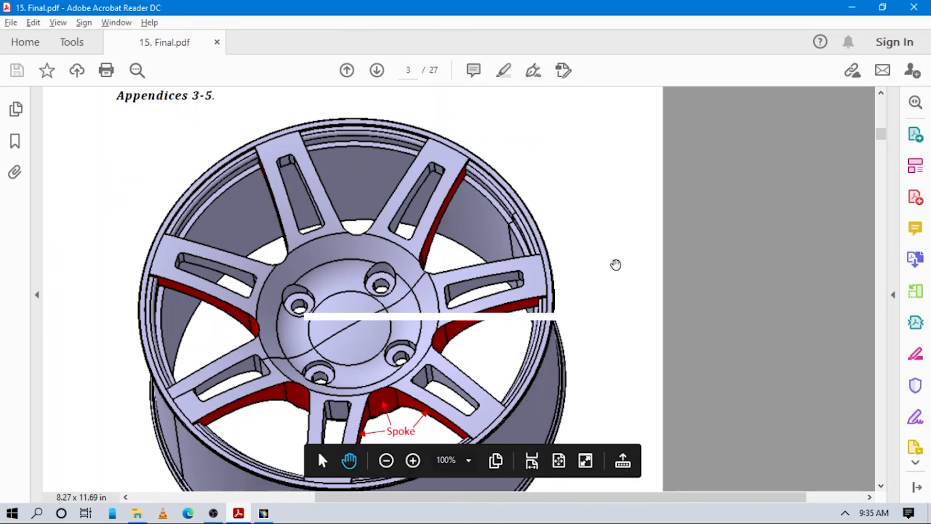
{"action": "scroll", "coordinate": [601, 265], "scroll_direction": "down", "scroll_amount": 2}
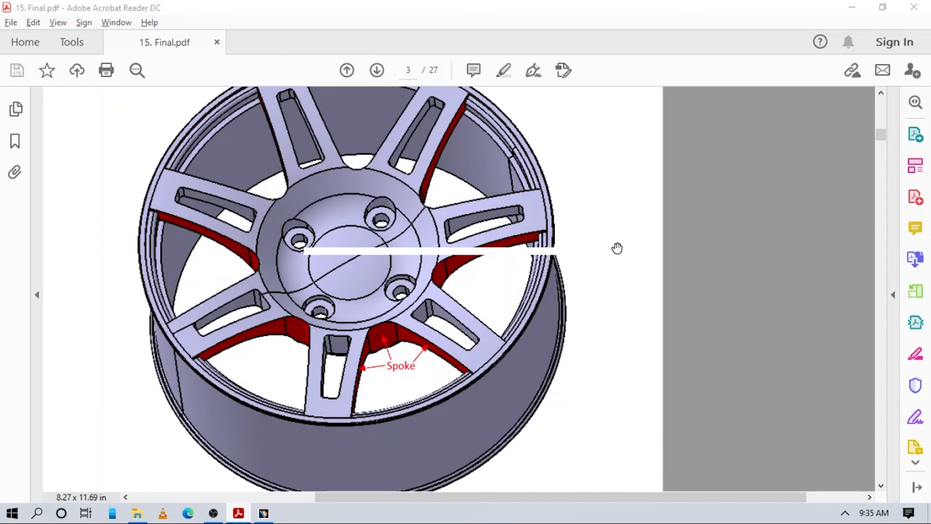
{"action": "key", "text": "alt+Tab"}
{"action": "middle_click_drag", "start_coordinate": [492, 256], "coordinate": [406, 358]}
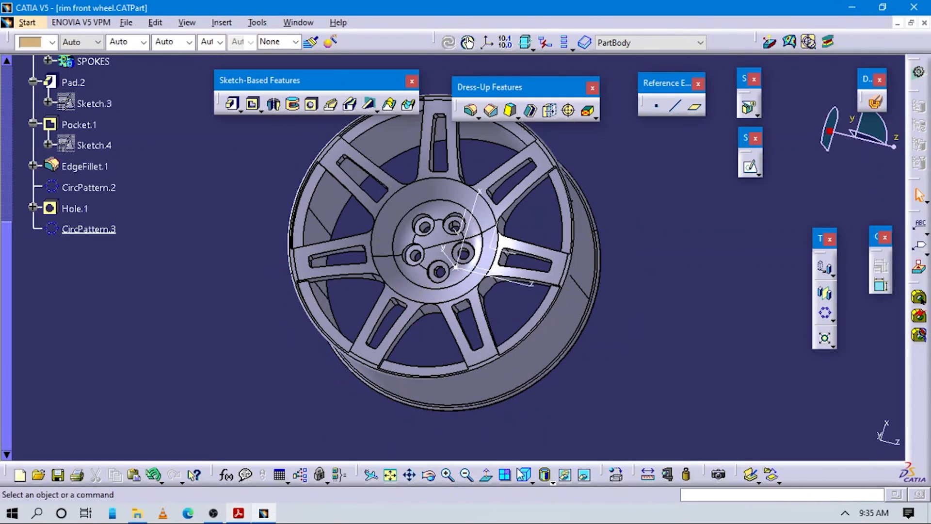
{"action": "middle_click_drag", "start_coordinate": [501, 397], "coordinate": [497, 343]}
{"action": "key", "text": "alt+Tab"}
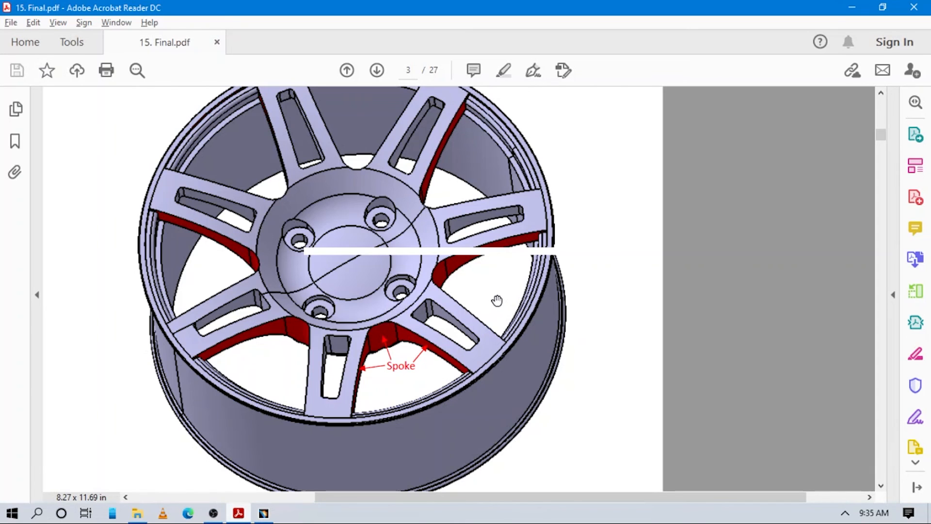
{"action": "key", "text": "alt+Tab"}
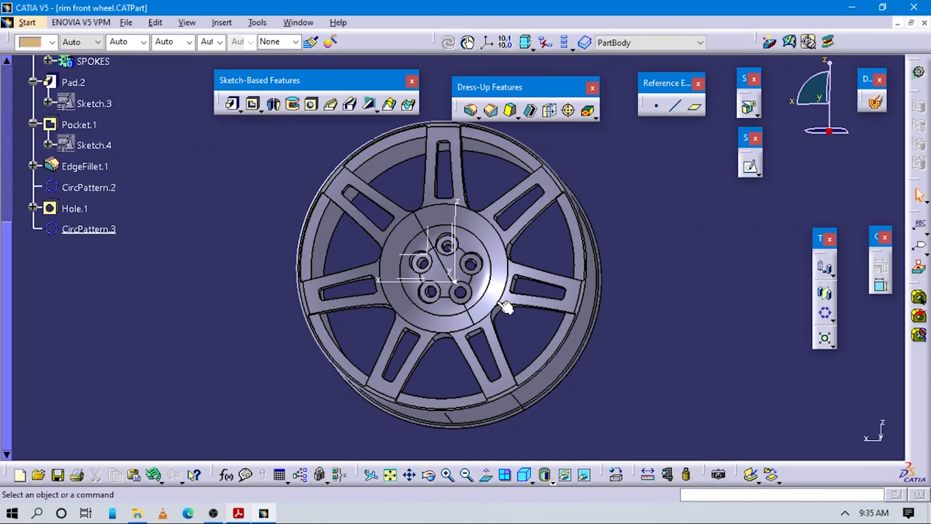
Return to page 13 of the PDF and compare the bolt holes' position and orientation with its front view
{"action": "key", "text": "alt+Tab"}
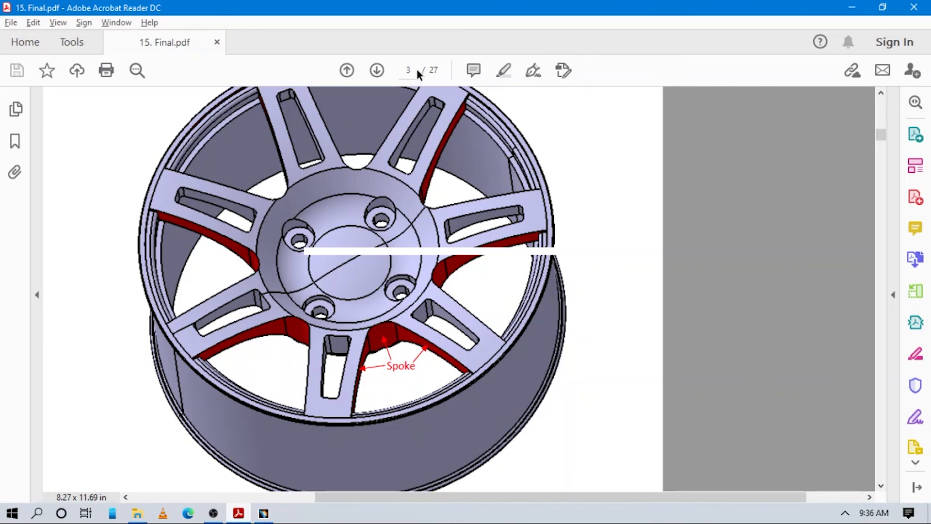
{"action": "type", "text": "13"}
{"action": "key", "text": "Return"}
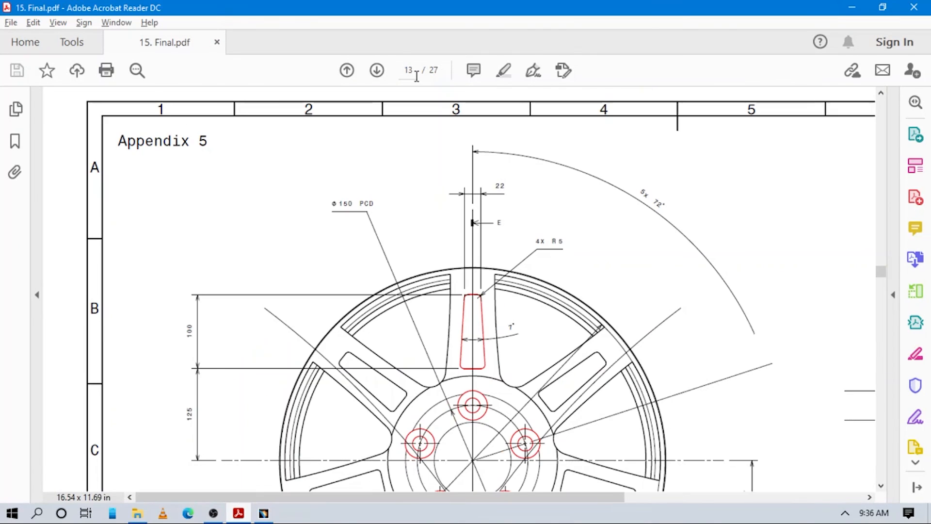
{"action": "scroll", "coordinate": [581, 188], "scroll_direction": "down", "scroll_amount": 5}
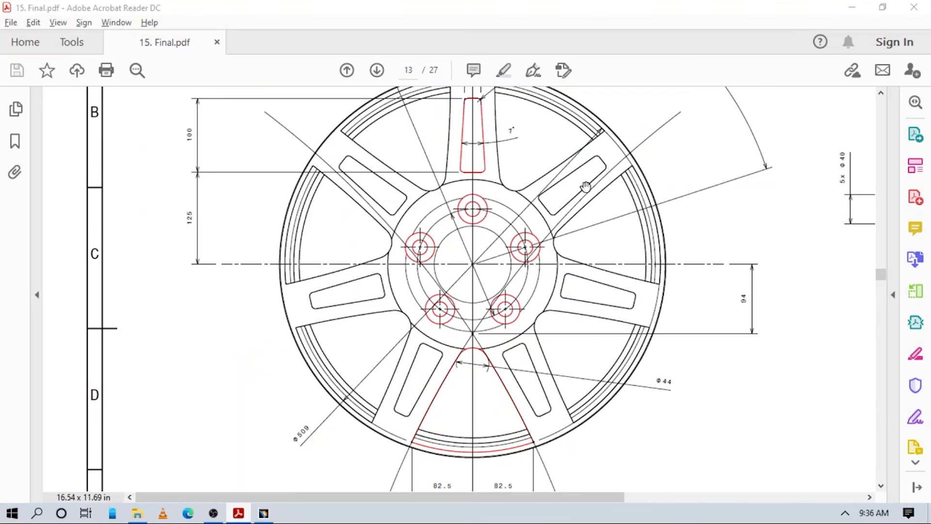
{"action": "key", "text": "alt+Tab"}
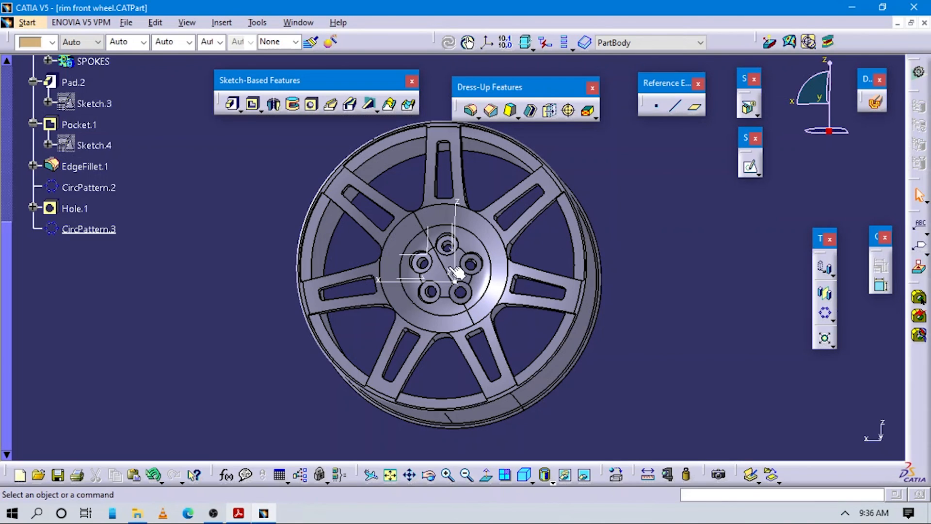
{"action": "middle_click_drag", "start_coordinate": [458, 272], "coordinate": [567, 276]}
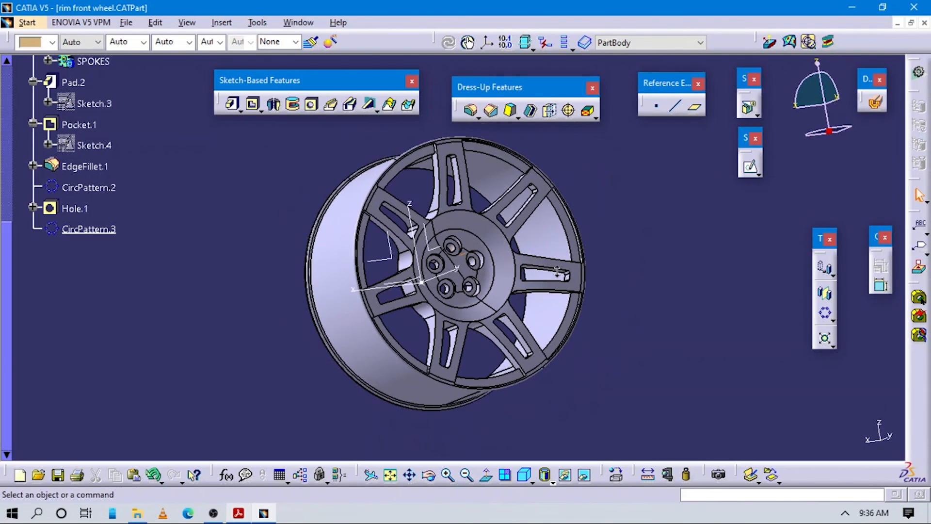
{"action": "middle_click_drag", "start_coordinate": [520, 309], "coordinate": [477, 258]}
{"action": "key", "text": "alt+Tab"}
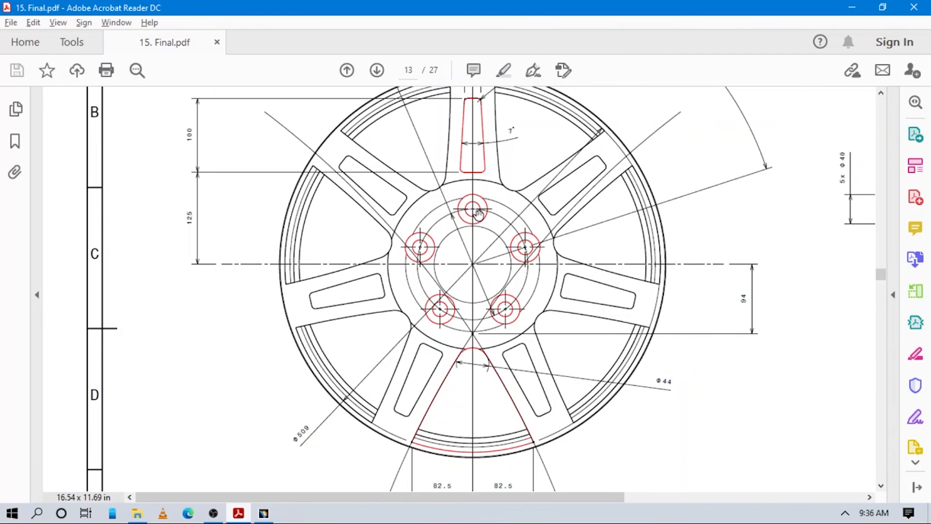
{"action": "scroll", "coordinate": [478, 215], "scroll_direction": "up", "scroll_amount": 3}
{"action": "scroll", "coordinate": [477, 215], "scroll_direction": "down", "scroll_amount": 3}
{"action": "key", "text": "alt+Tab"}
Open the positioning sketch of the original bolt hole for editing
{"action": "left_click", "coordinate": [110, 307]}
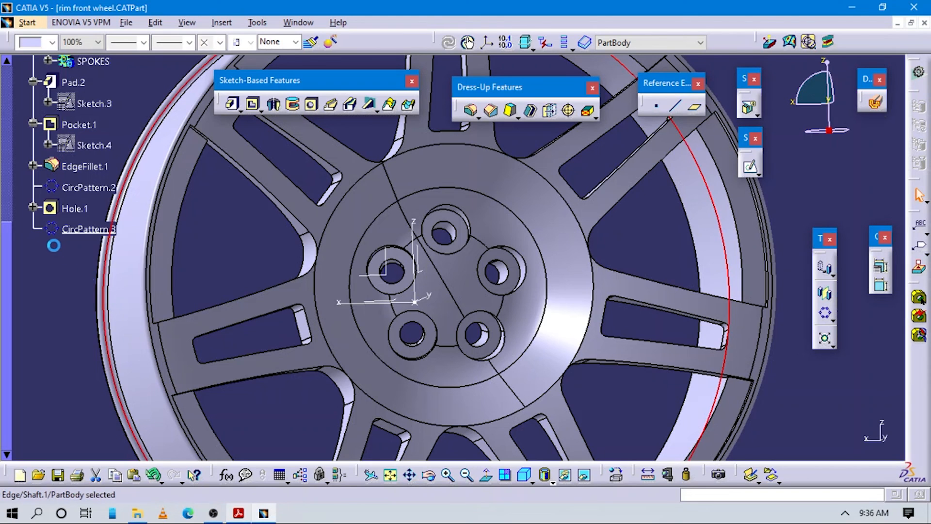
{"action": "left_click", "coordinate": [32, 207]}
{"action": "left_click", "coordinate": [65, 300]}
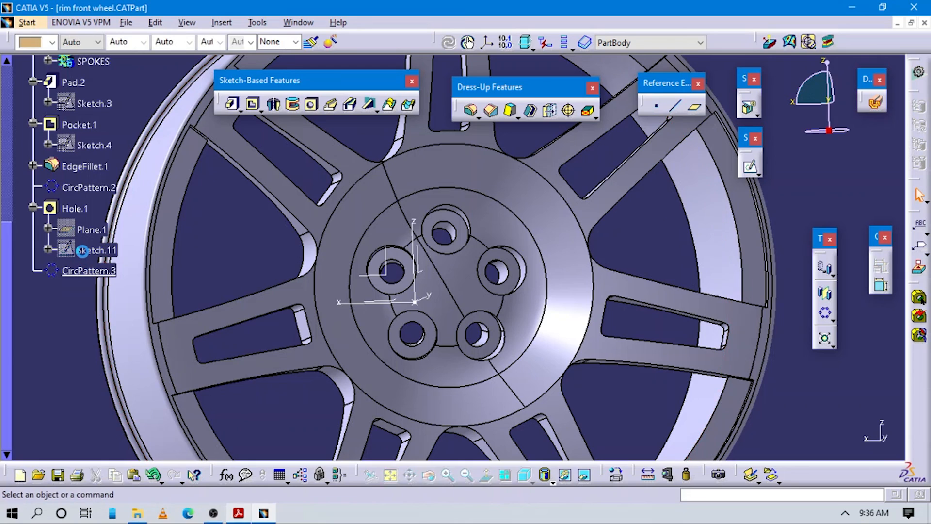
{"action": "middle_click_drag", "start_coordinate": [202, 276], "coordinate": [280, 235]}
{"action": "double_click", "coordinate": [95, 251]}
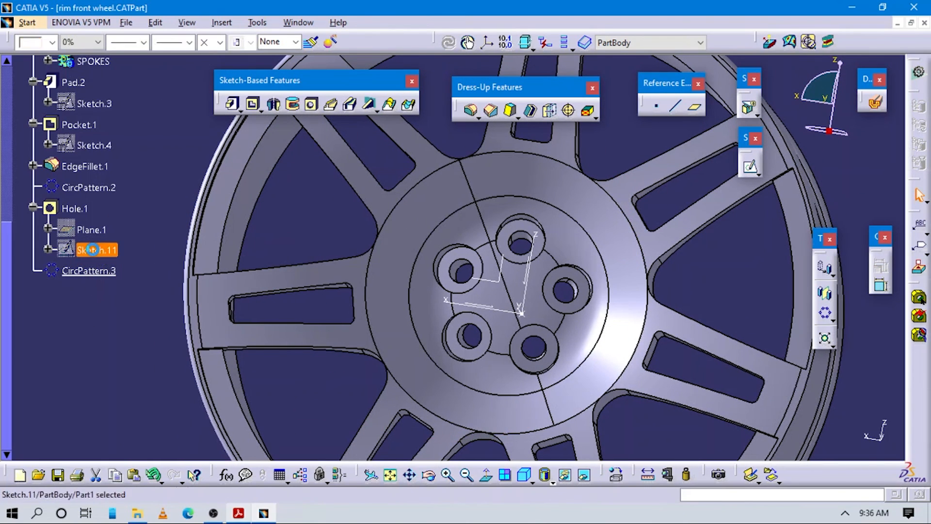